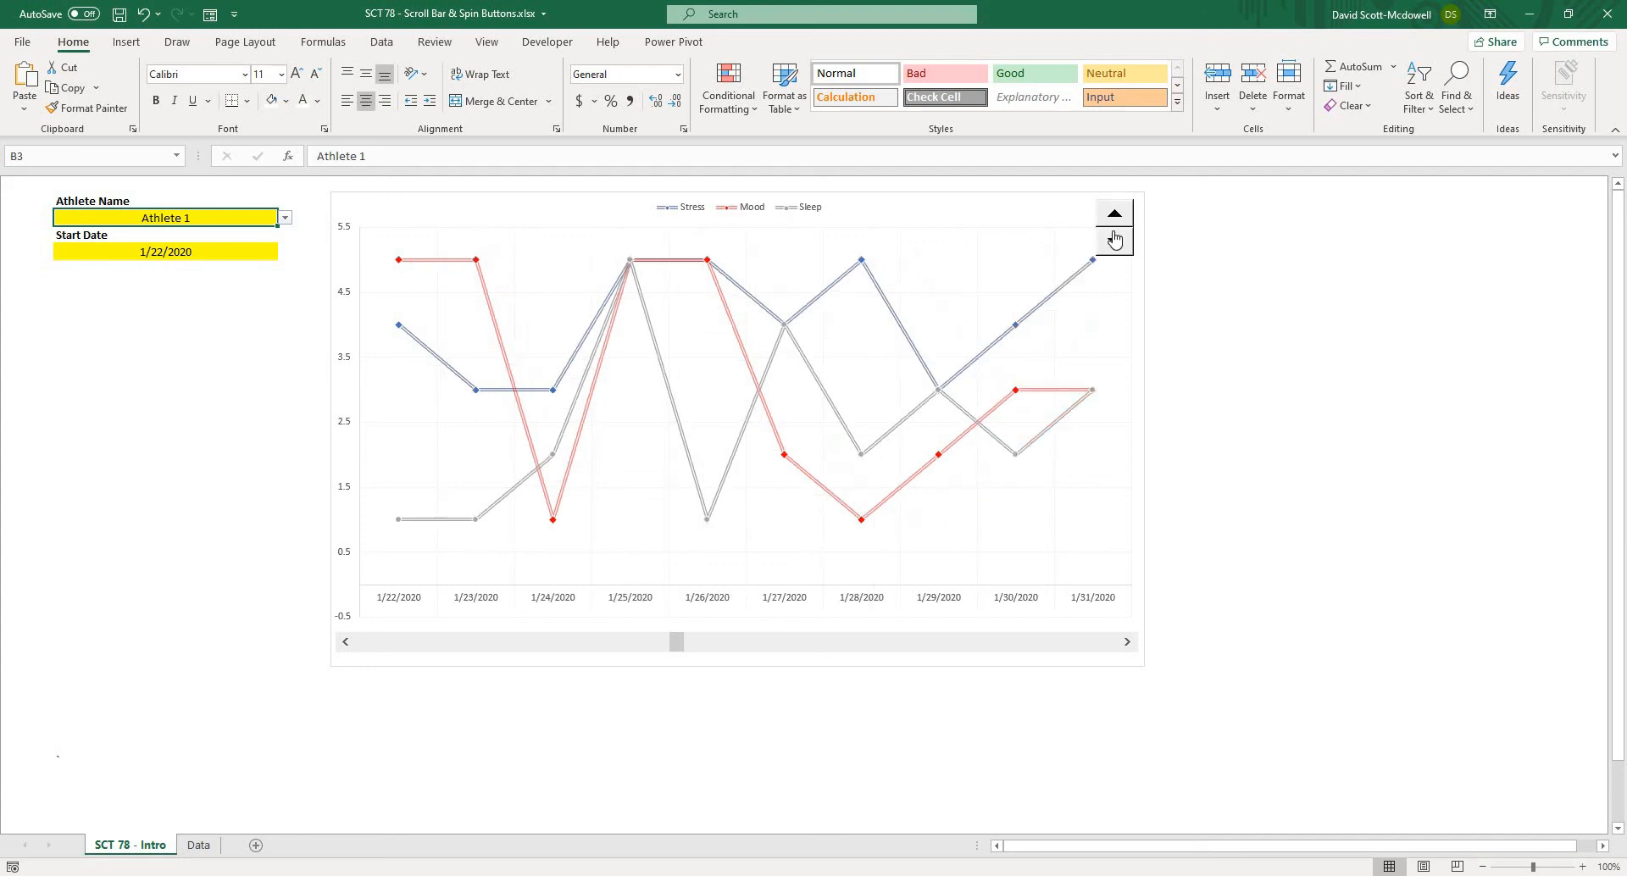
# Lengthen and shorten the date range displayed in the wellness chart with its spin button
pyautogui.click(1115, 217)
pyautogui.click(1115, 217)
pyautogui.click(1116, 243)
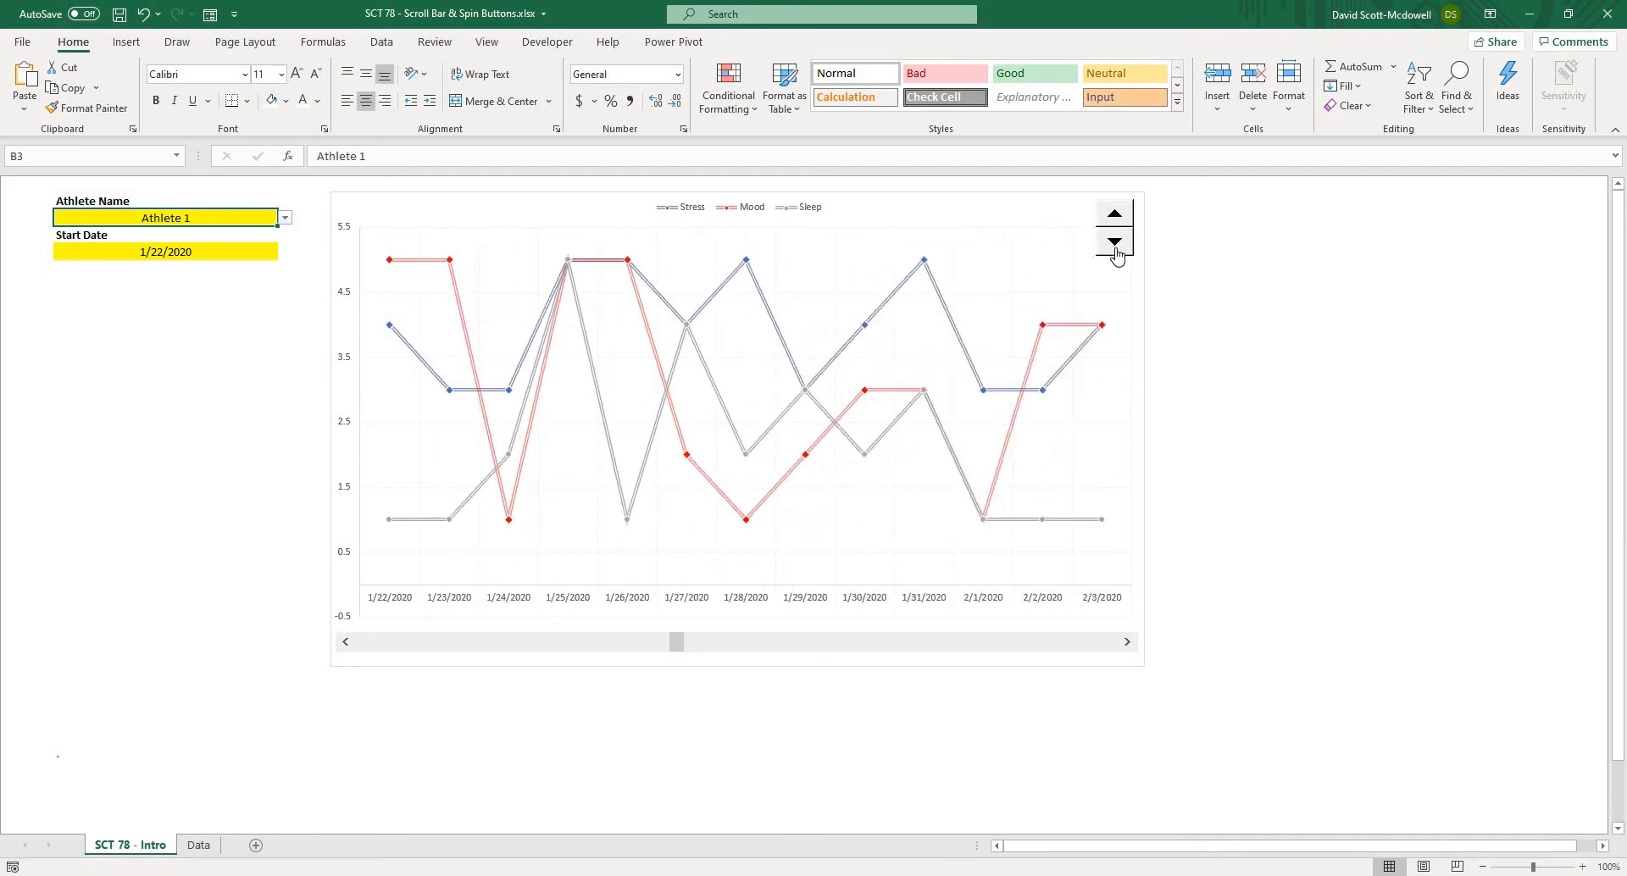
pyautogui.click(1115, 243)
pyautogui.click(1115, 243)
pyautogui.click(1115, 243)
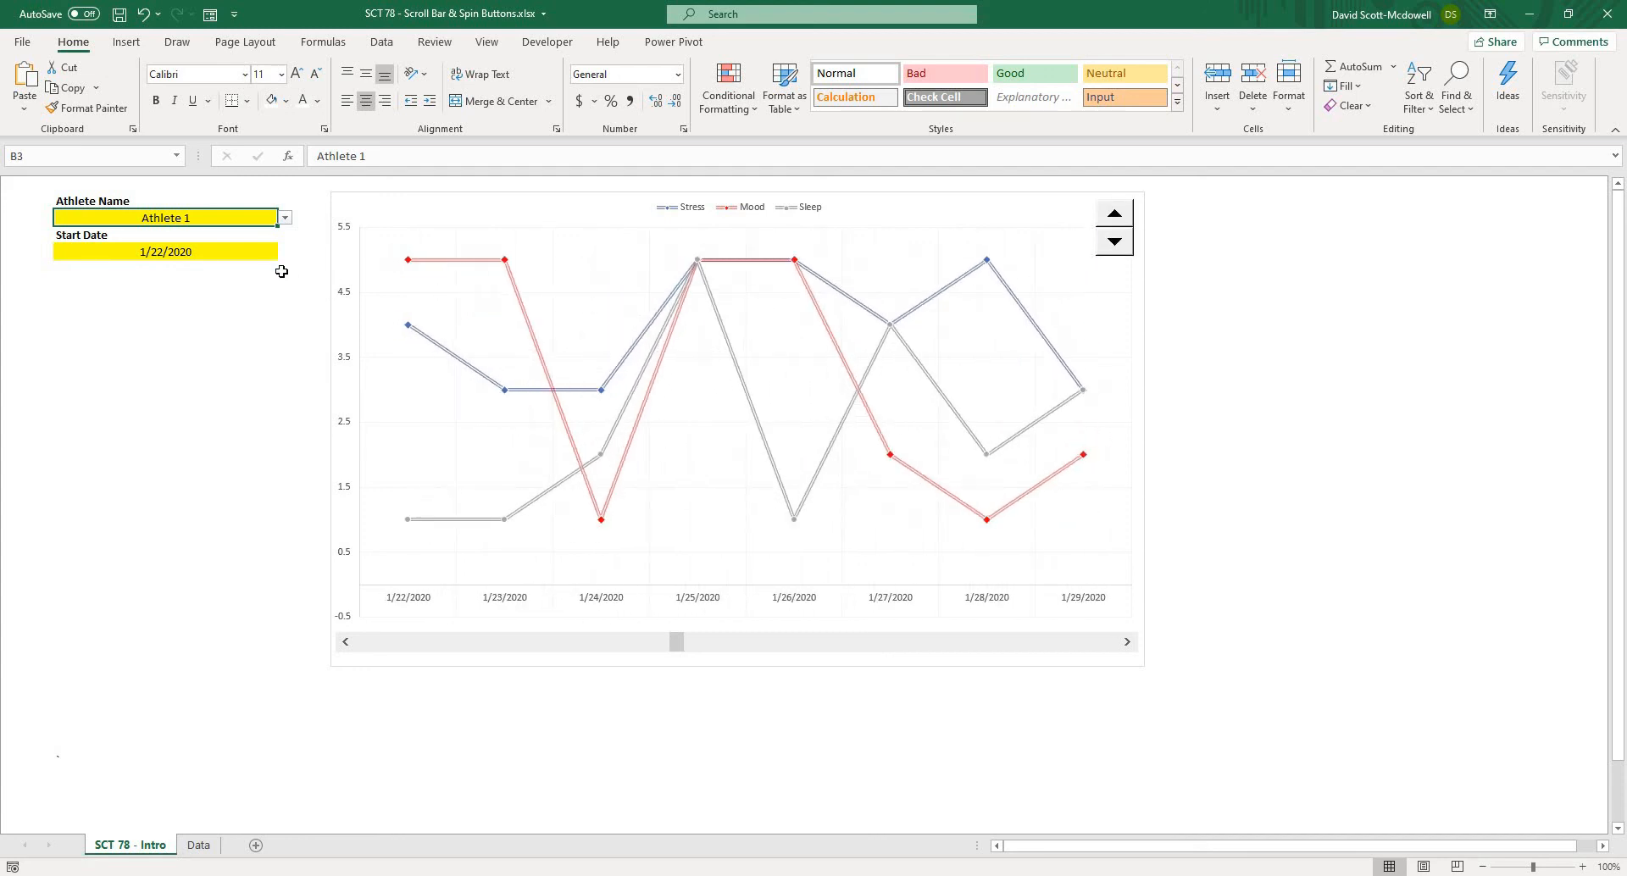
# Choose Athlete 2 as the athlete name in cell B3 of the SCT 78 - Intro sheet
pyautogui.click(240, 305)
pyautogui.click(255, 219)
pyautogui.click(285, 219)
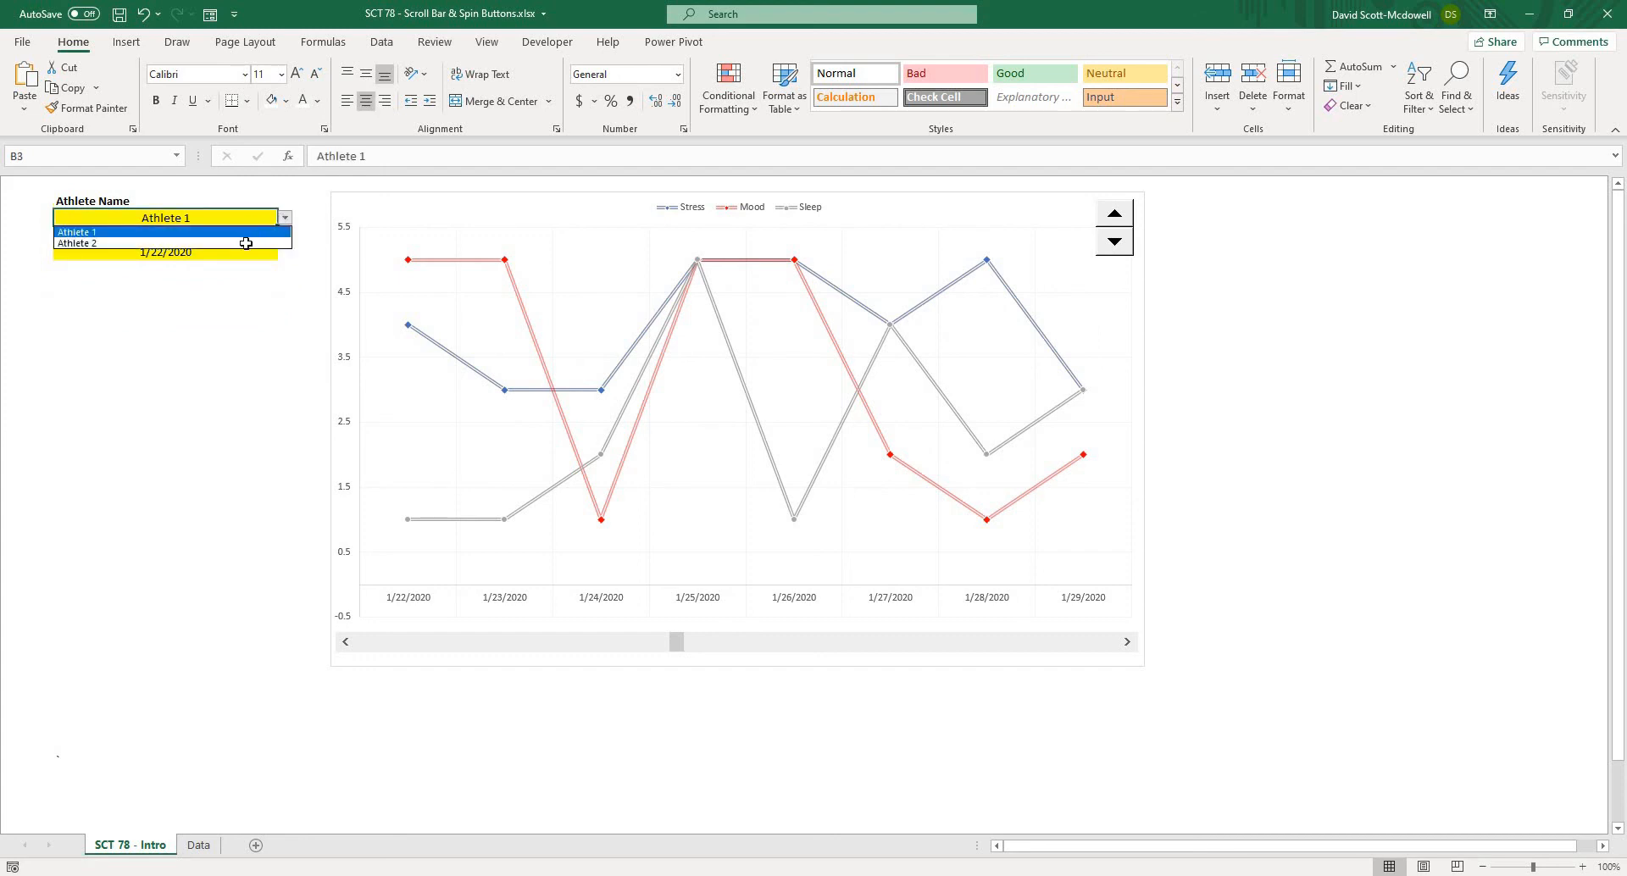
pyautogui.click(244, 245)
pyautogui.click(218, 403)
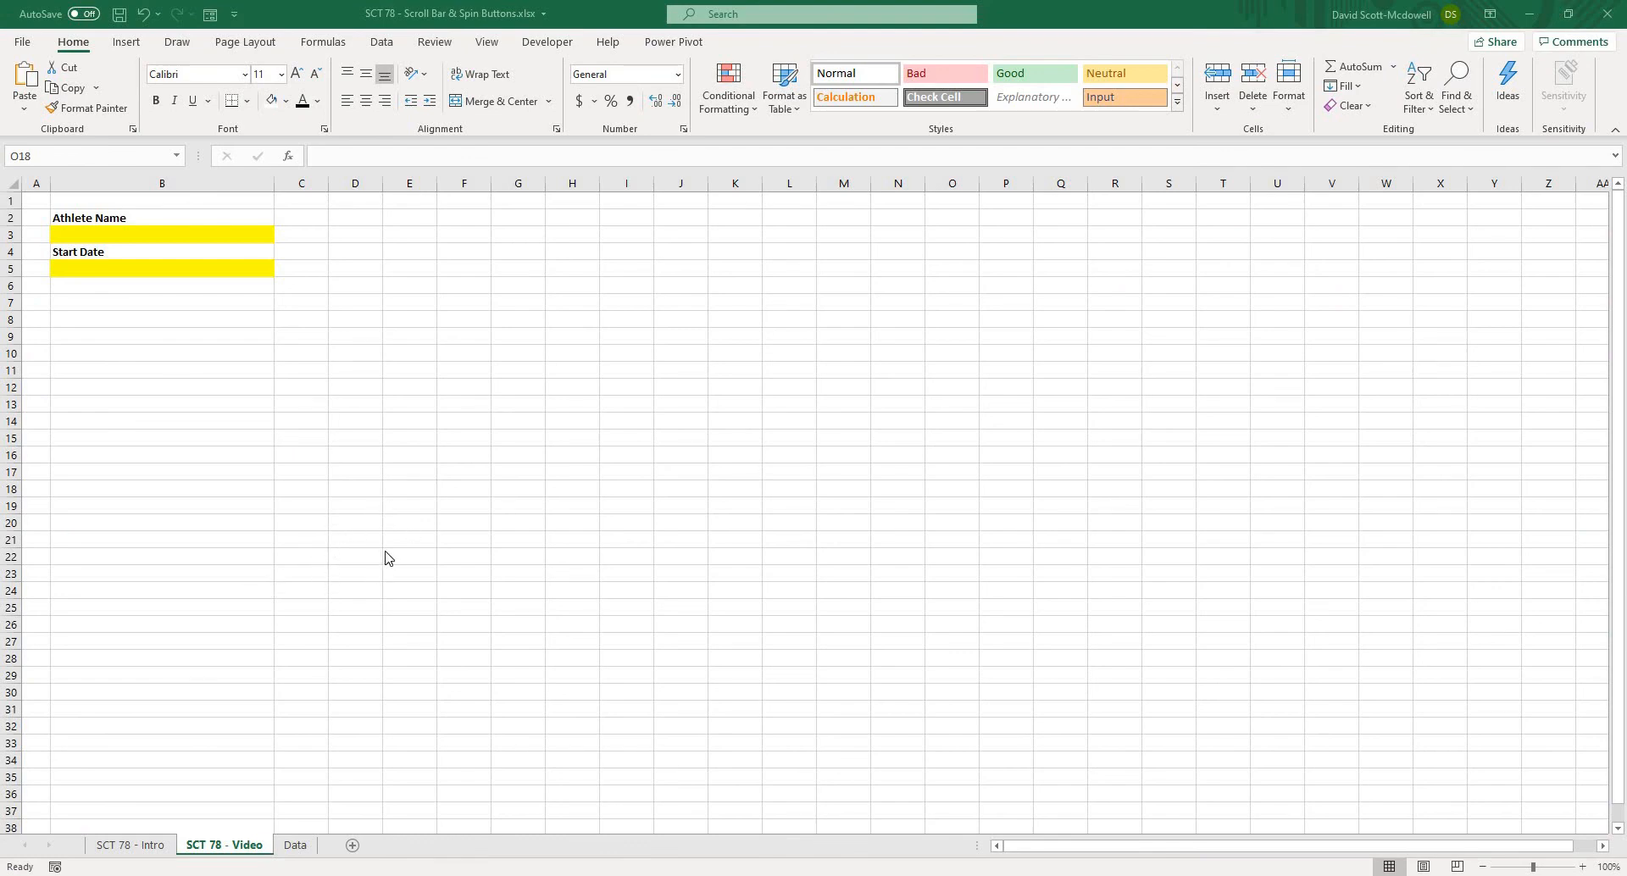
# Review the yellow Athlete Name and Start Date input cells on the SCT 78 - Video sheet
pyautogui.click(147, 170)
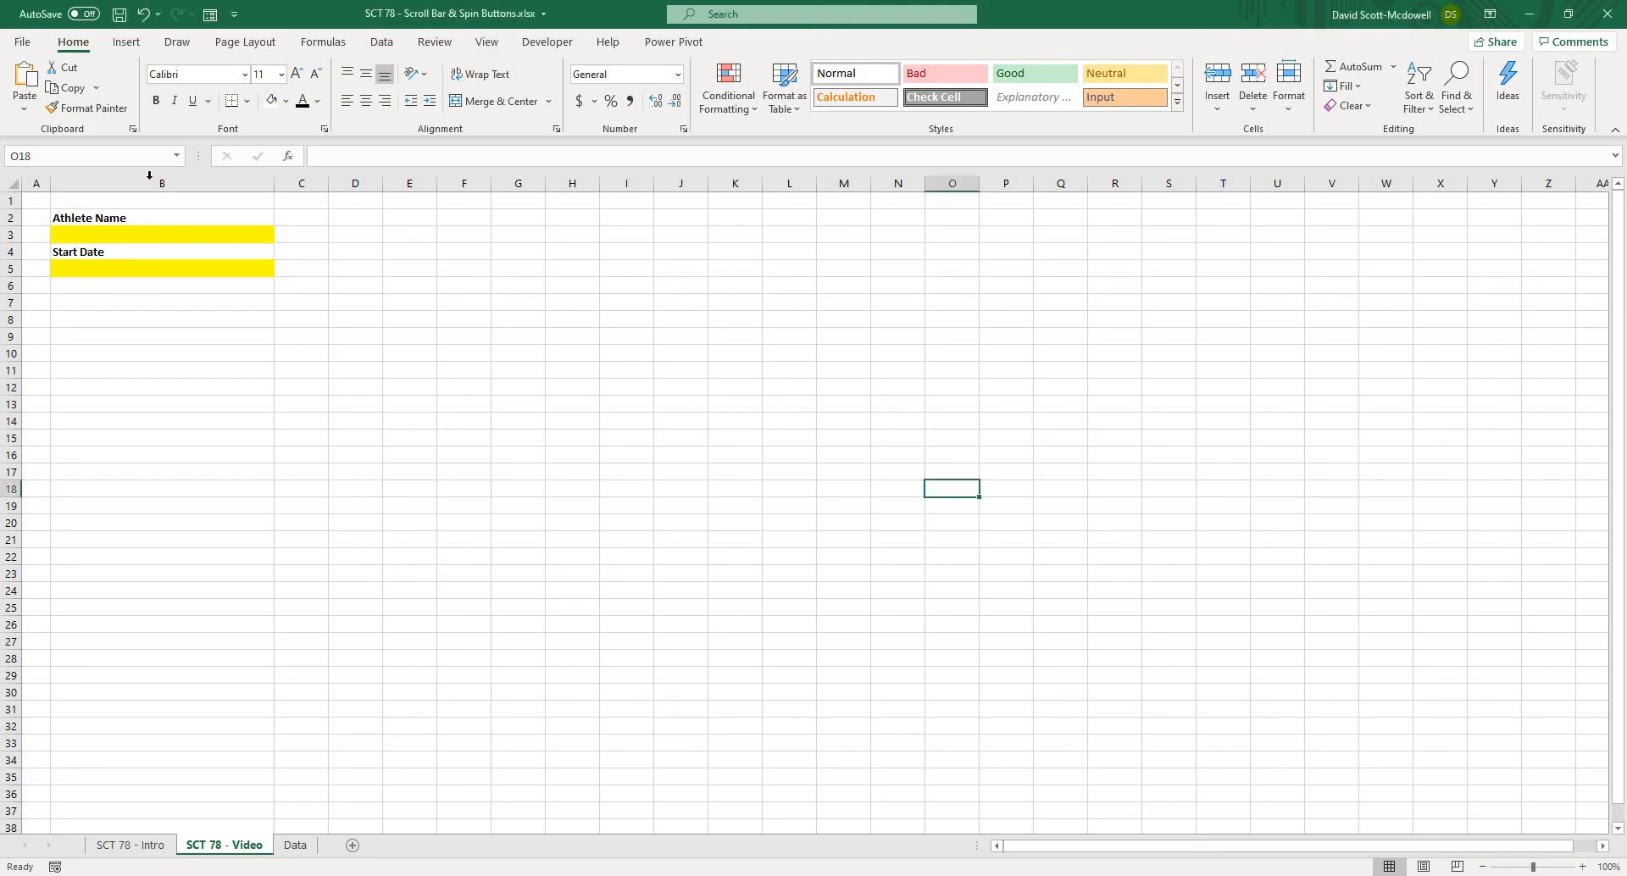
pyautogui.click(102, 216)
pyautogui.click(94, 236)
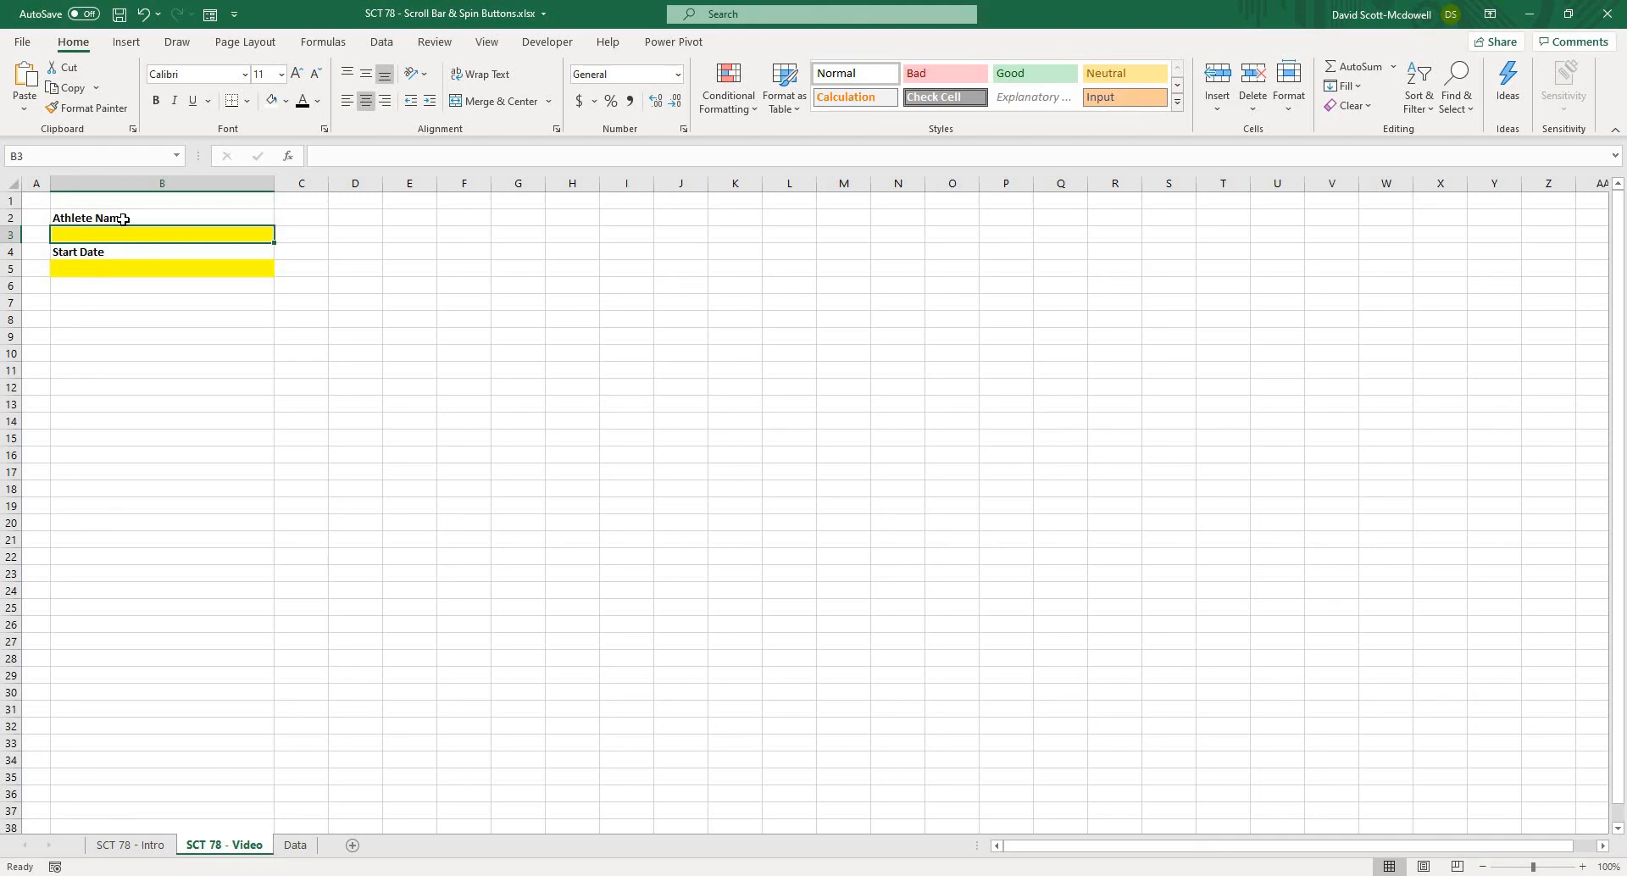
pyautogui.click(80, 268)
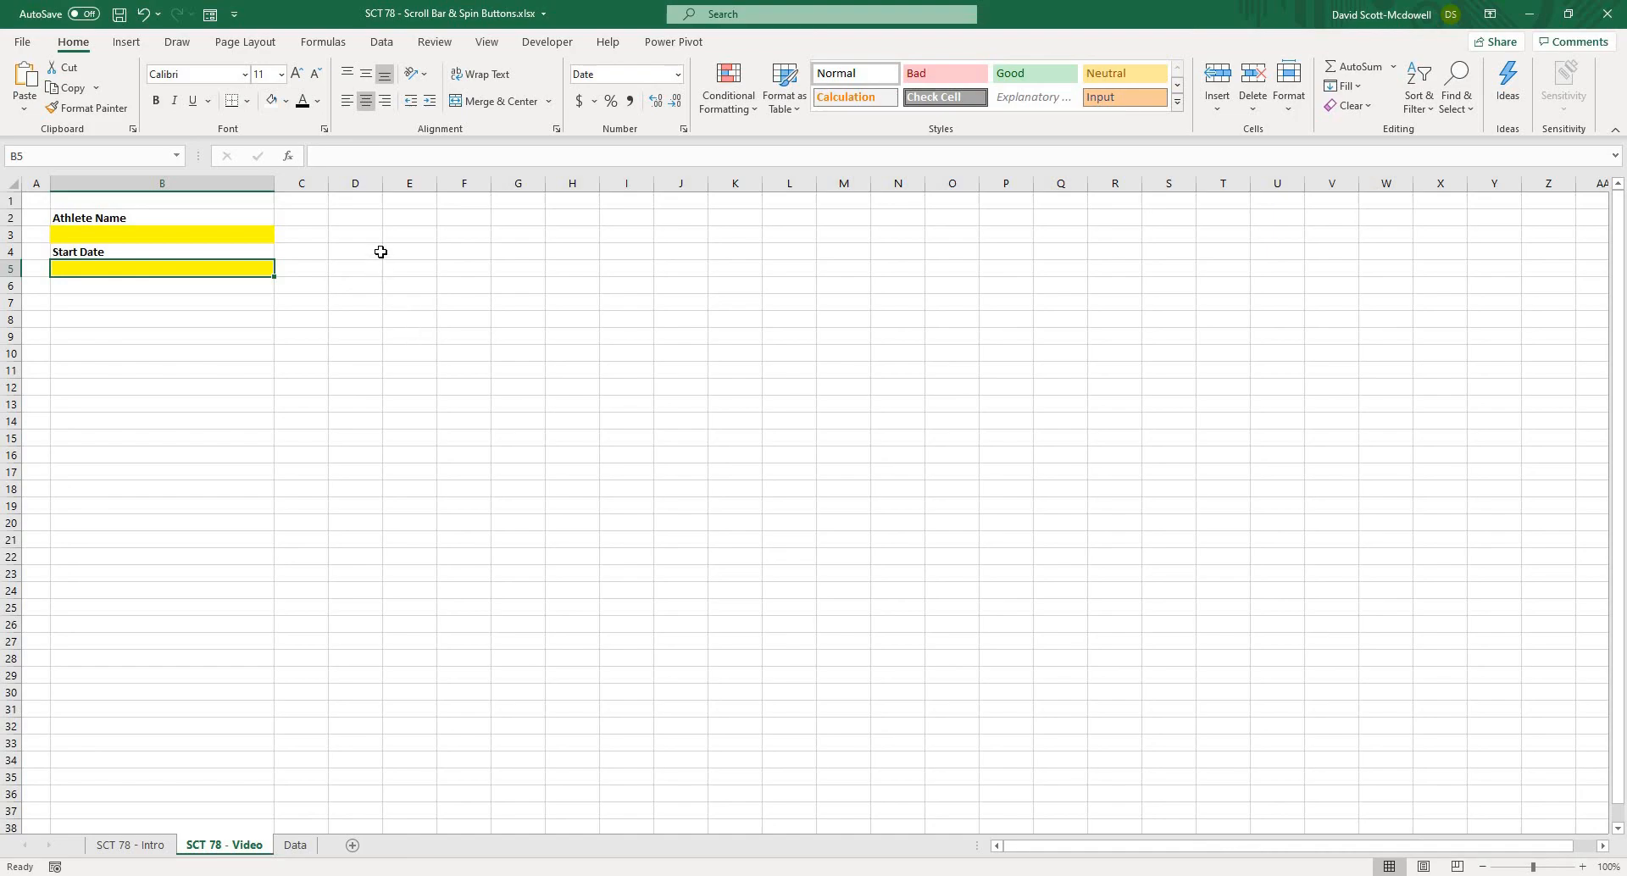
pyautogui.click(392, 369)
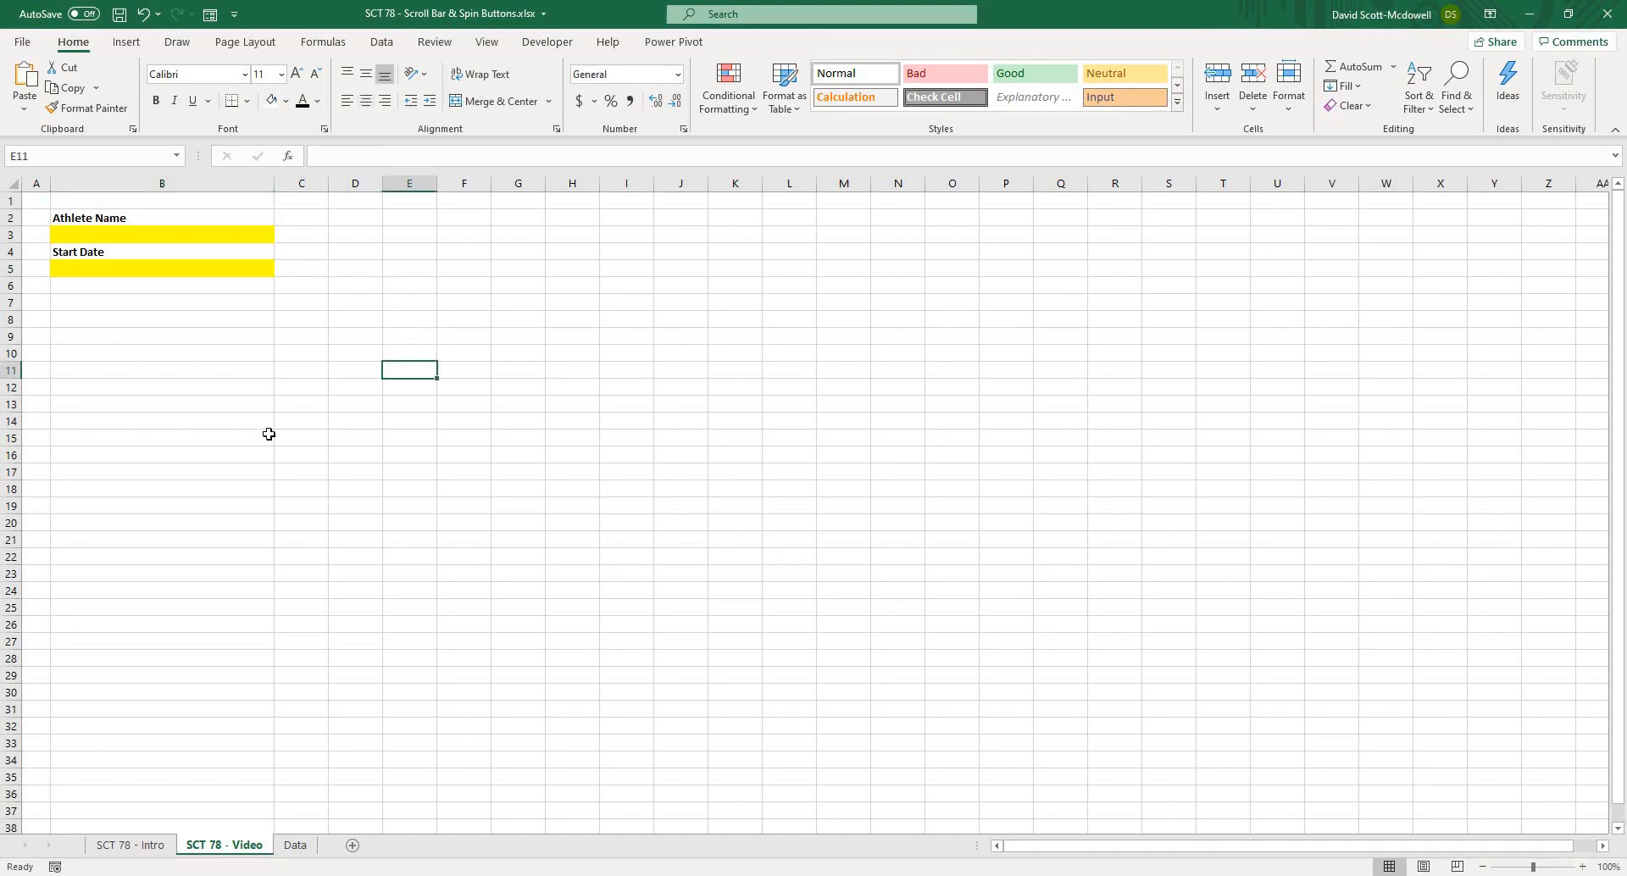
# Examine the athlete name, date, stress, mood and sleep columns of the table on the Data sheet
pyautogui.click(298, 845)
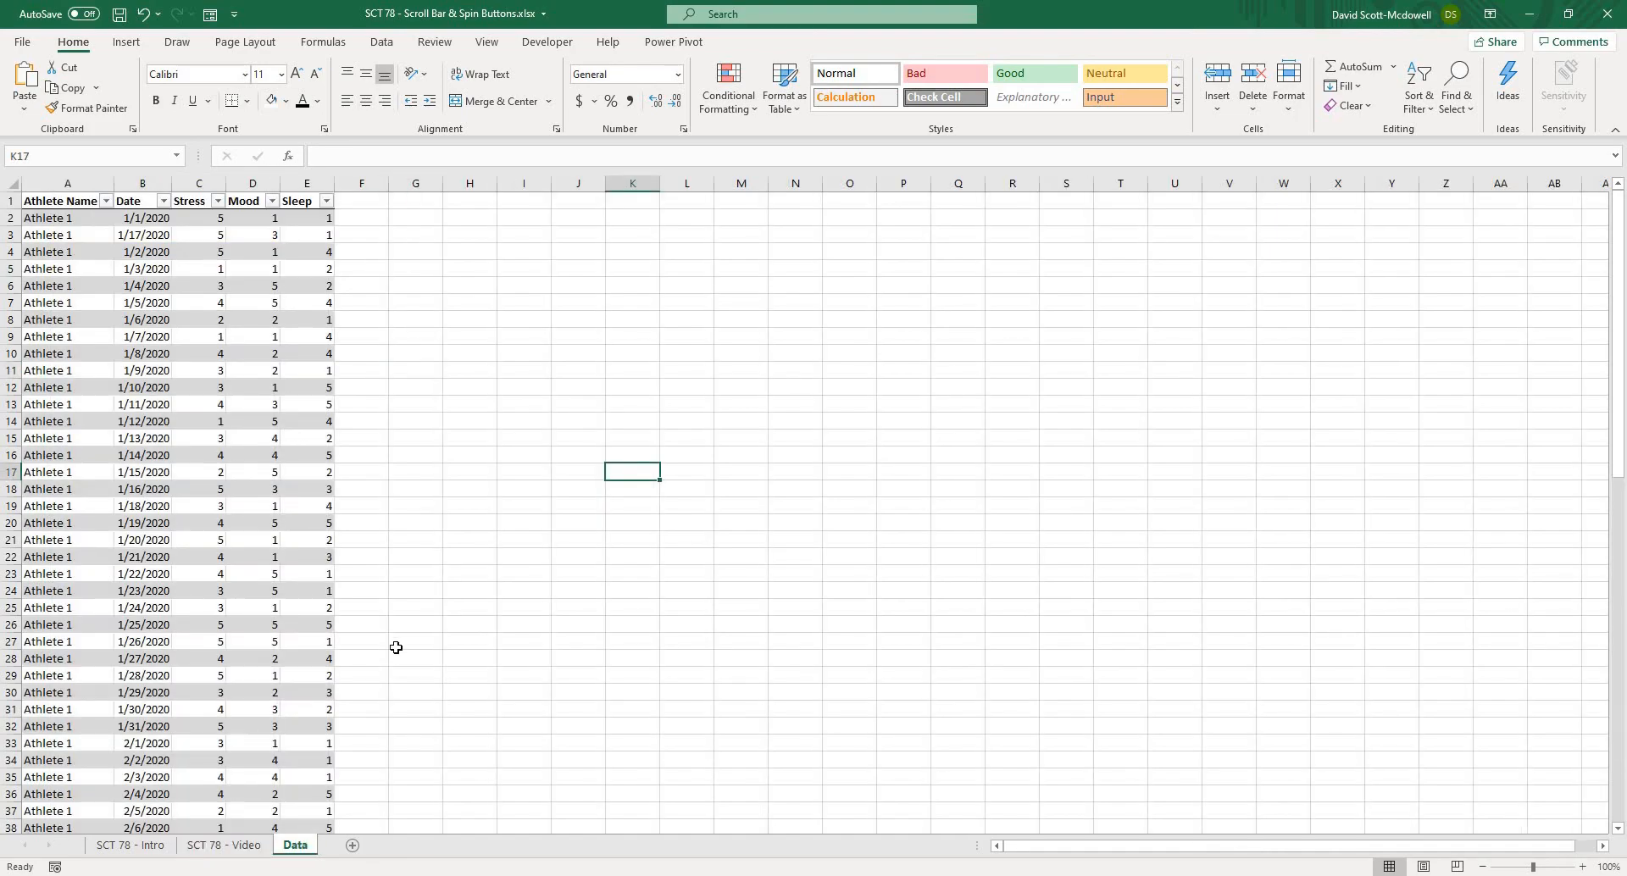
pyautogui.click(88, 247)
pyautogui.click(433, 305)
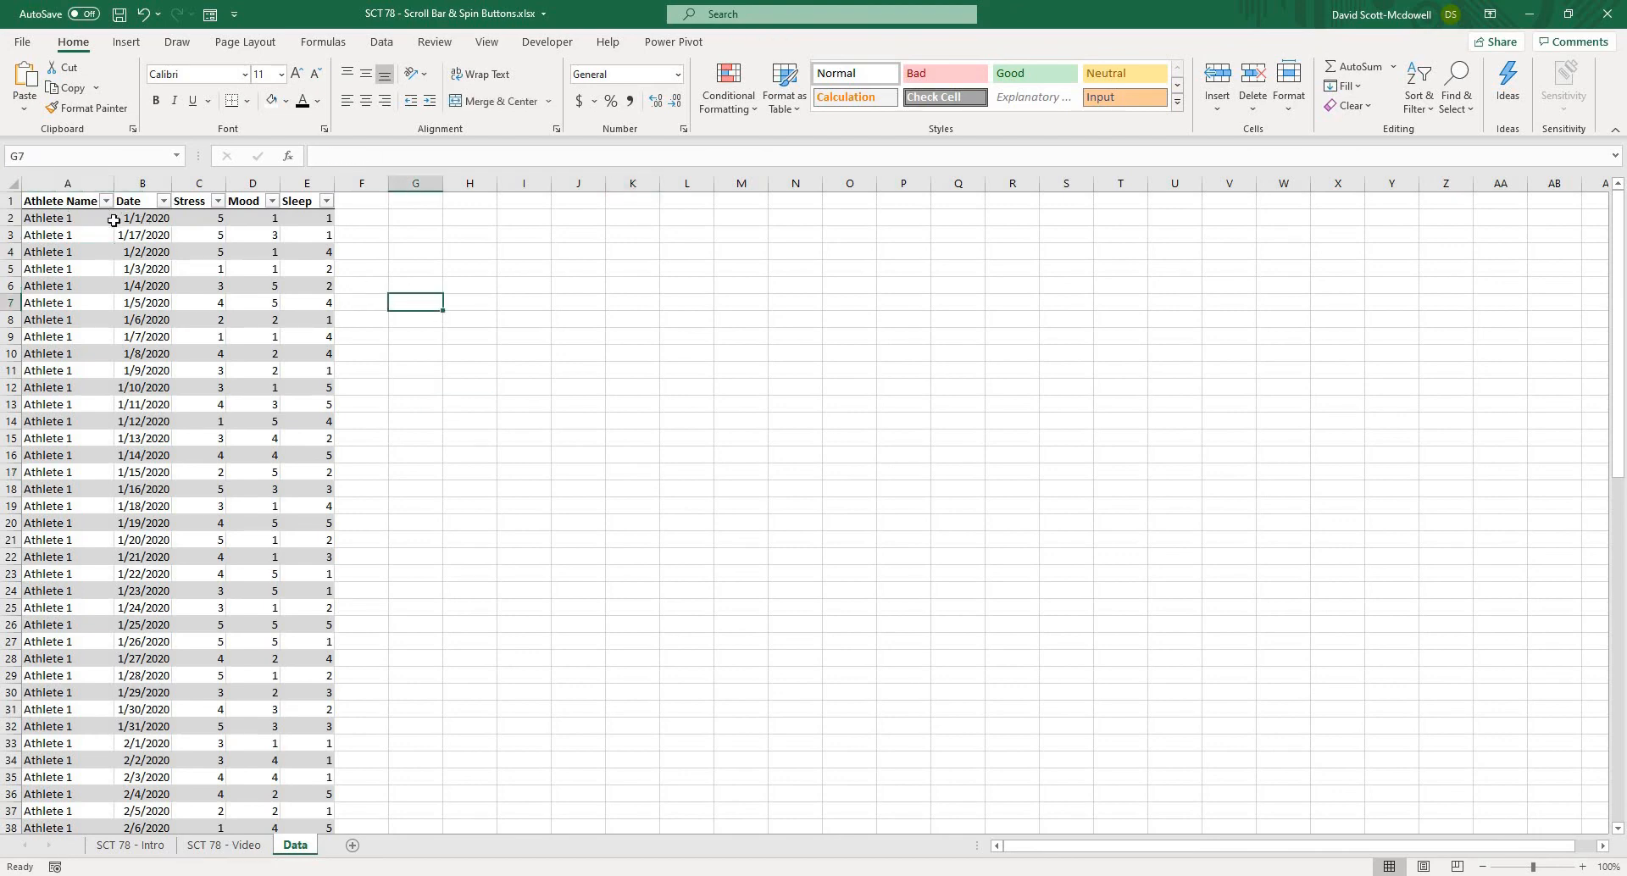
pyautogui.moveTo(75, 220); pyautogui.dragTo(66, 542)
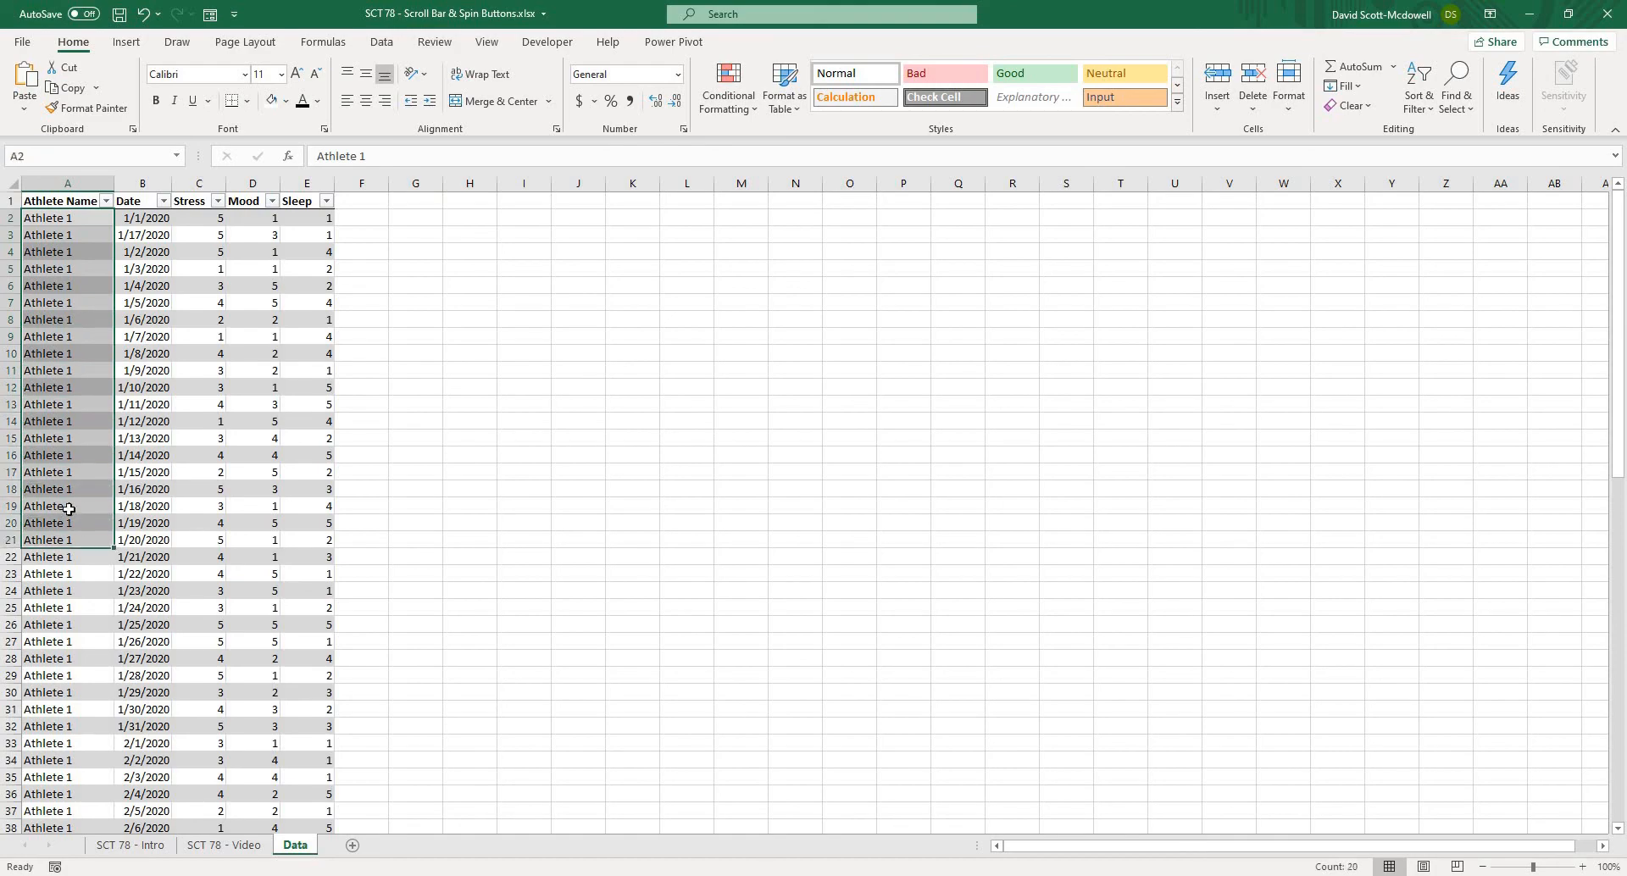
pyautogui.scroll(-18, 80, 488)
pyautogui.scroll(18, 79, 487)
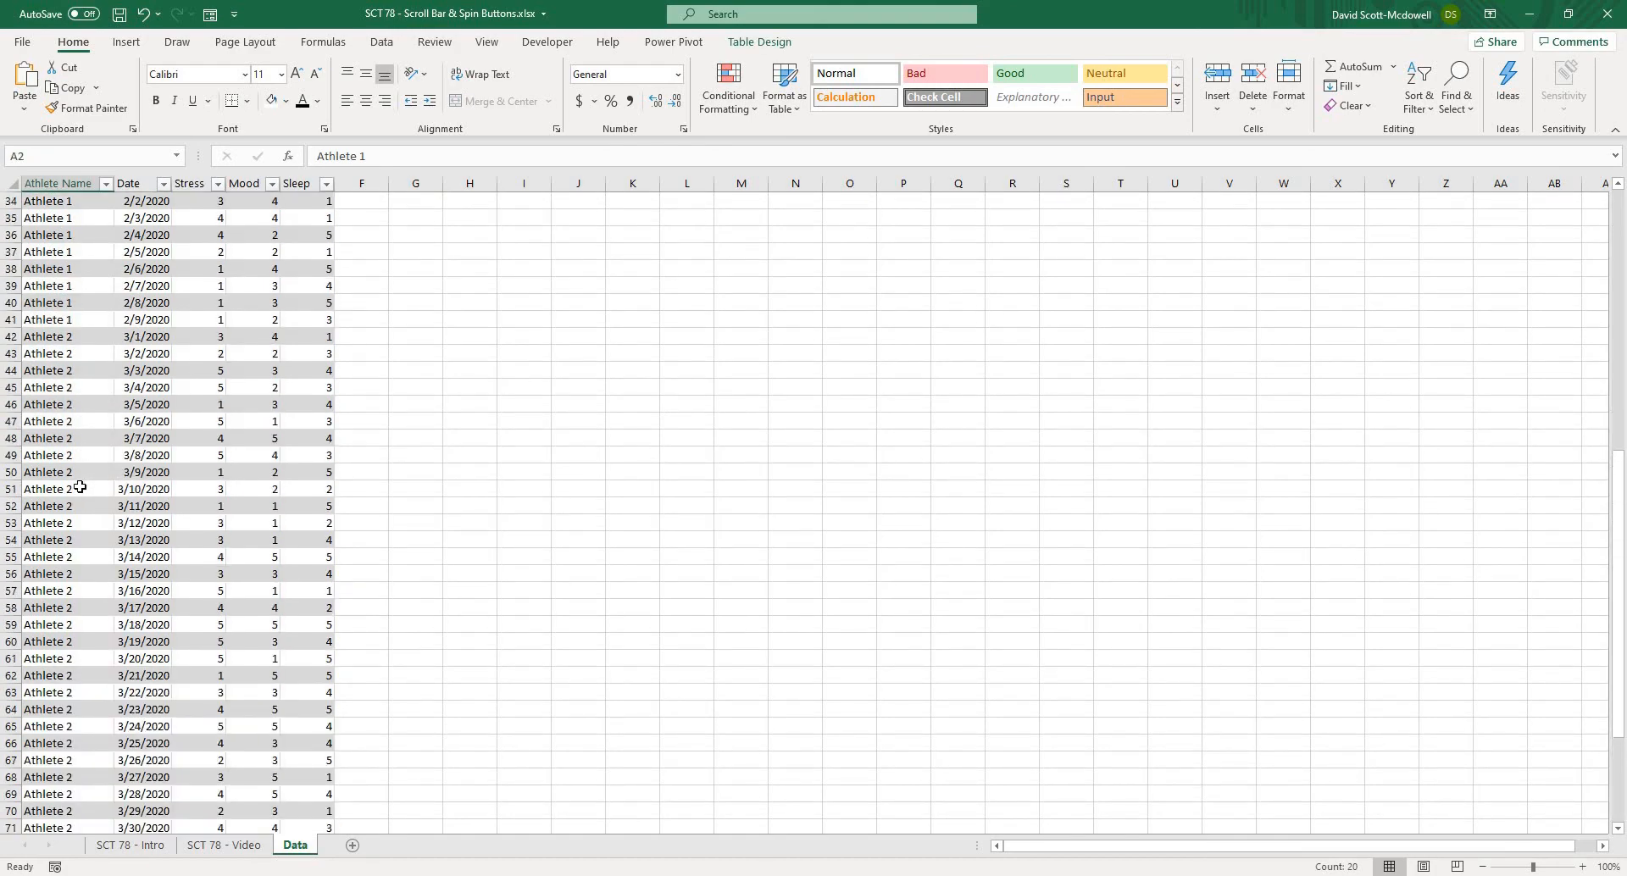
pyautogui.click(68, 286)
pyautogui.click(123, 224)
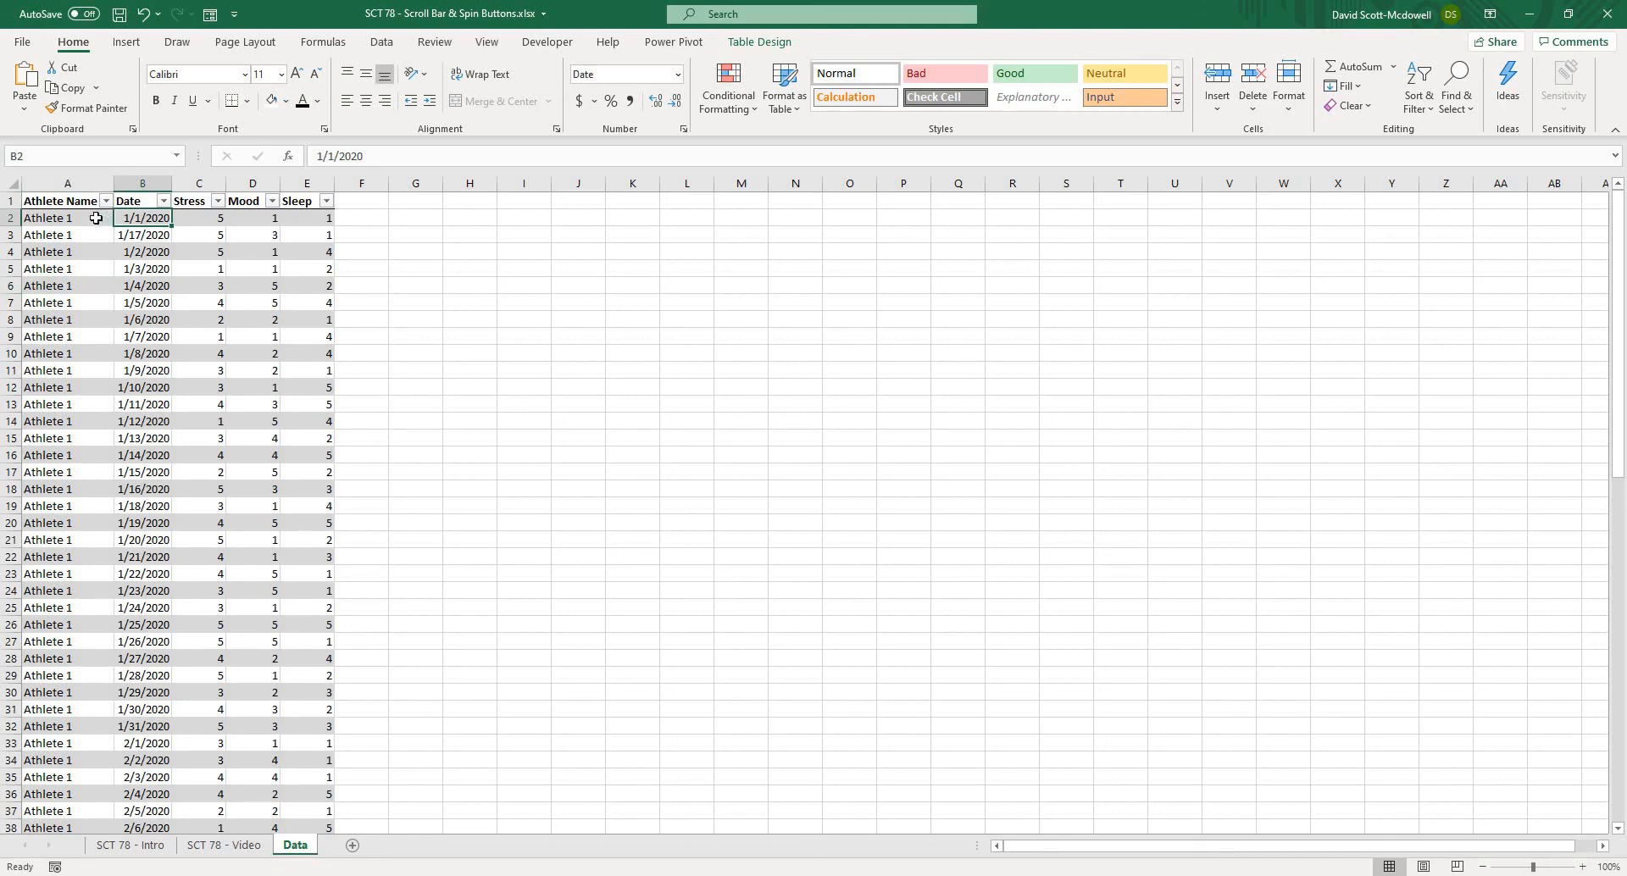
pyautogui.click(210, 220)
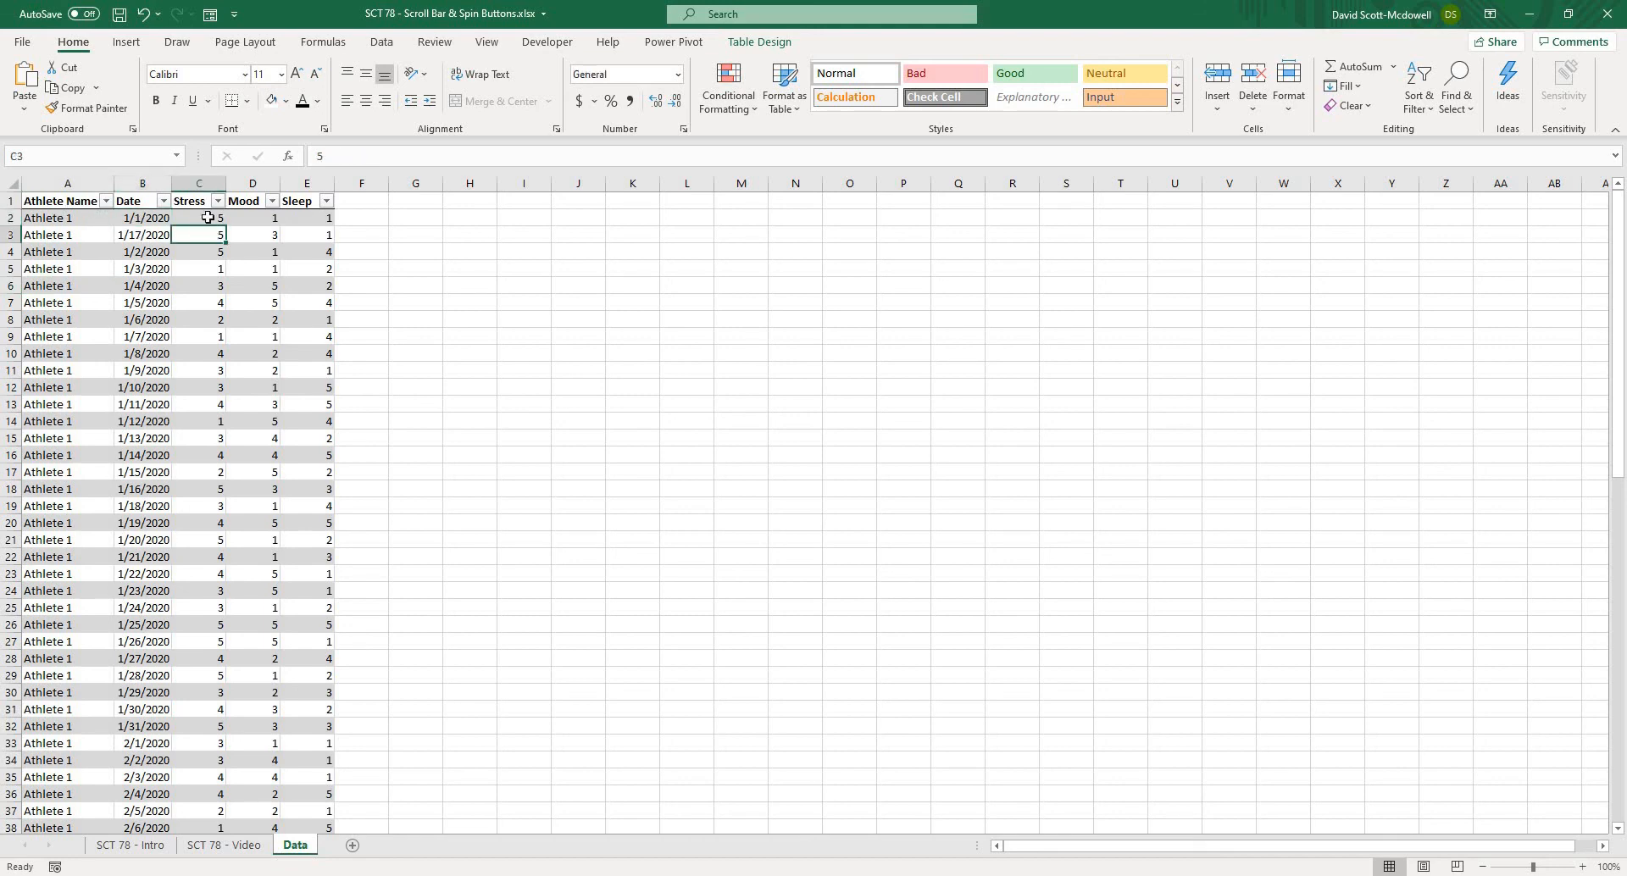
pyautogui.click(245, 217)
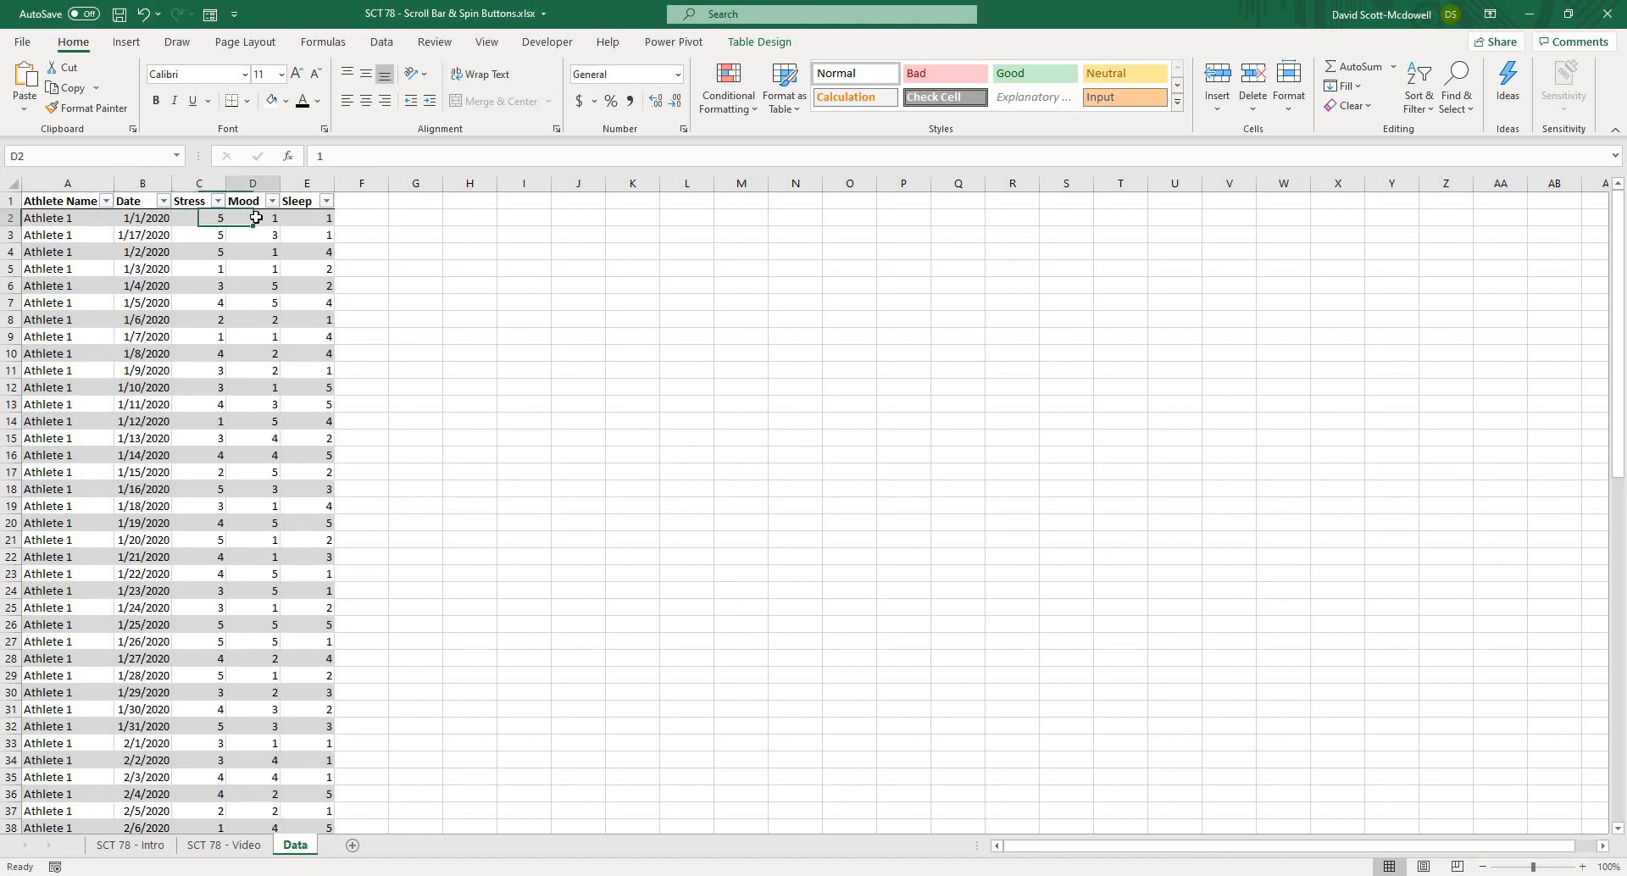
pyautogui.click(311, 219)
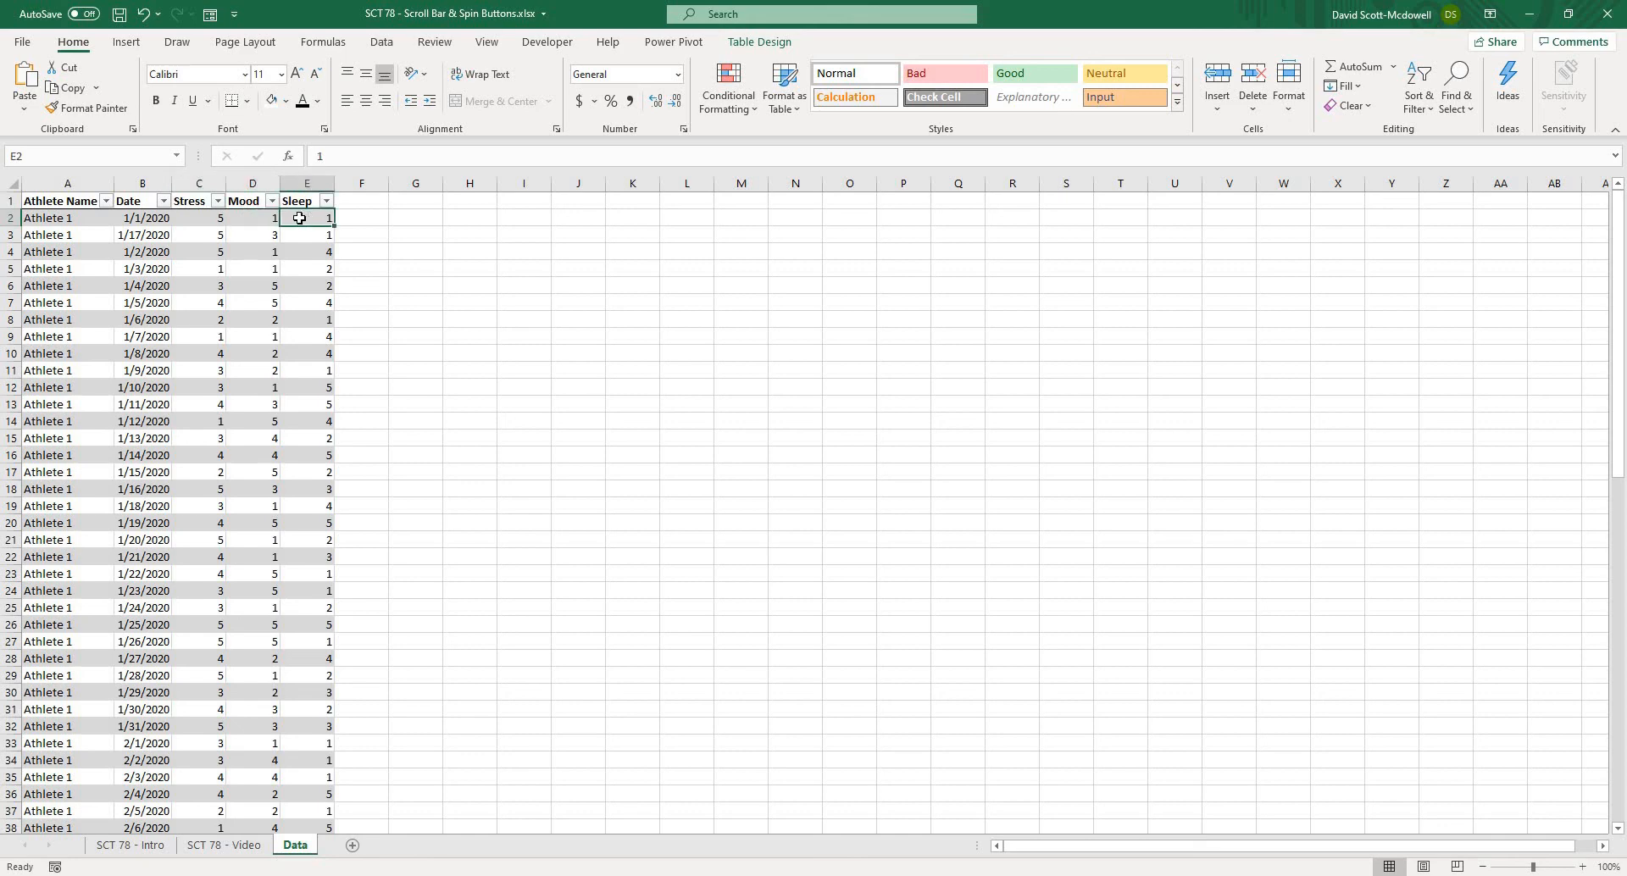
# Check the name of the wellness data table and return to the SCT 78 - Video sheet
pyautogui.click(744, 43)
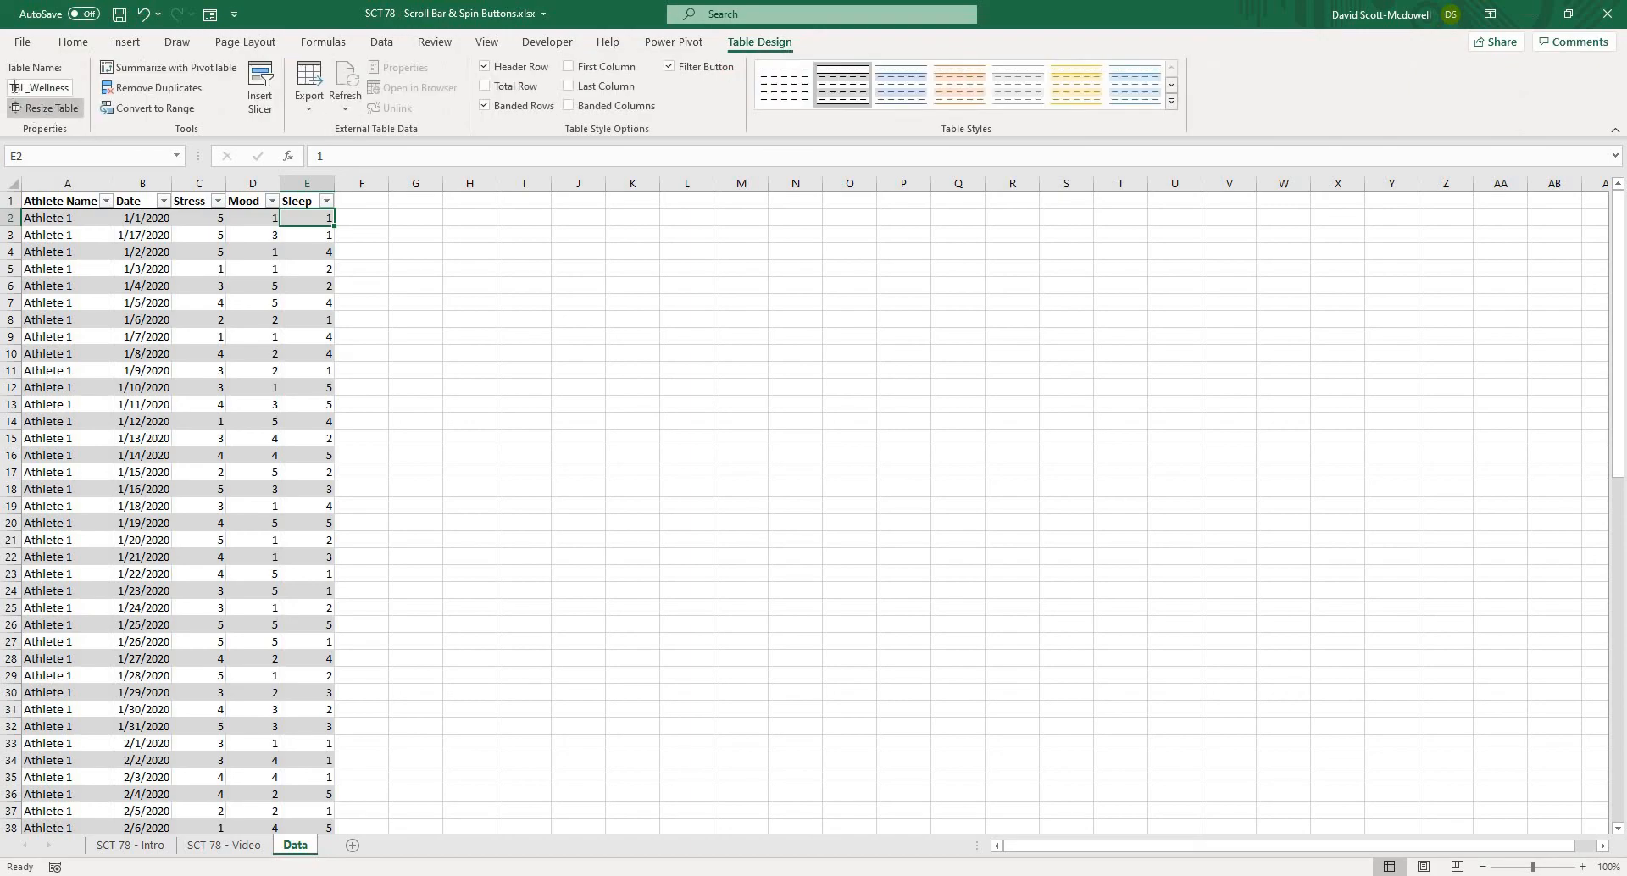
pyautogui.click(557, 283)
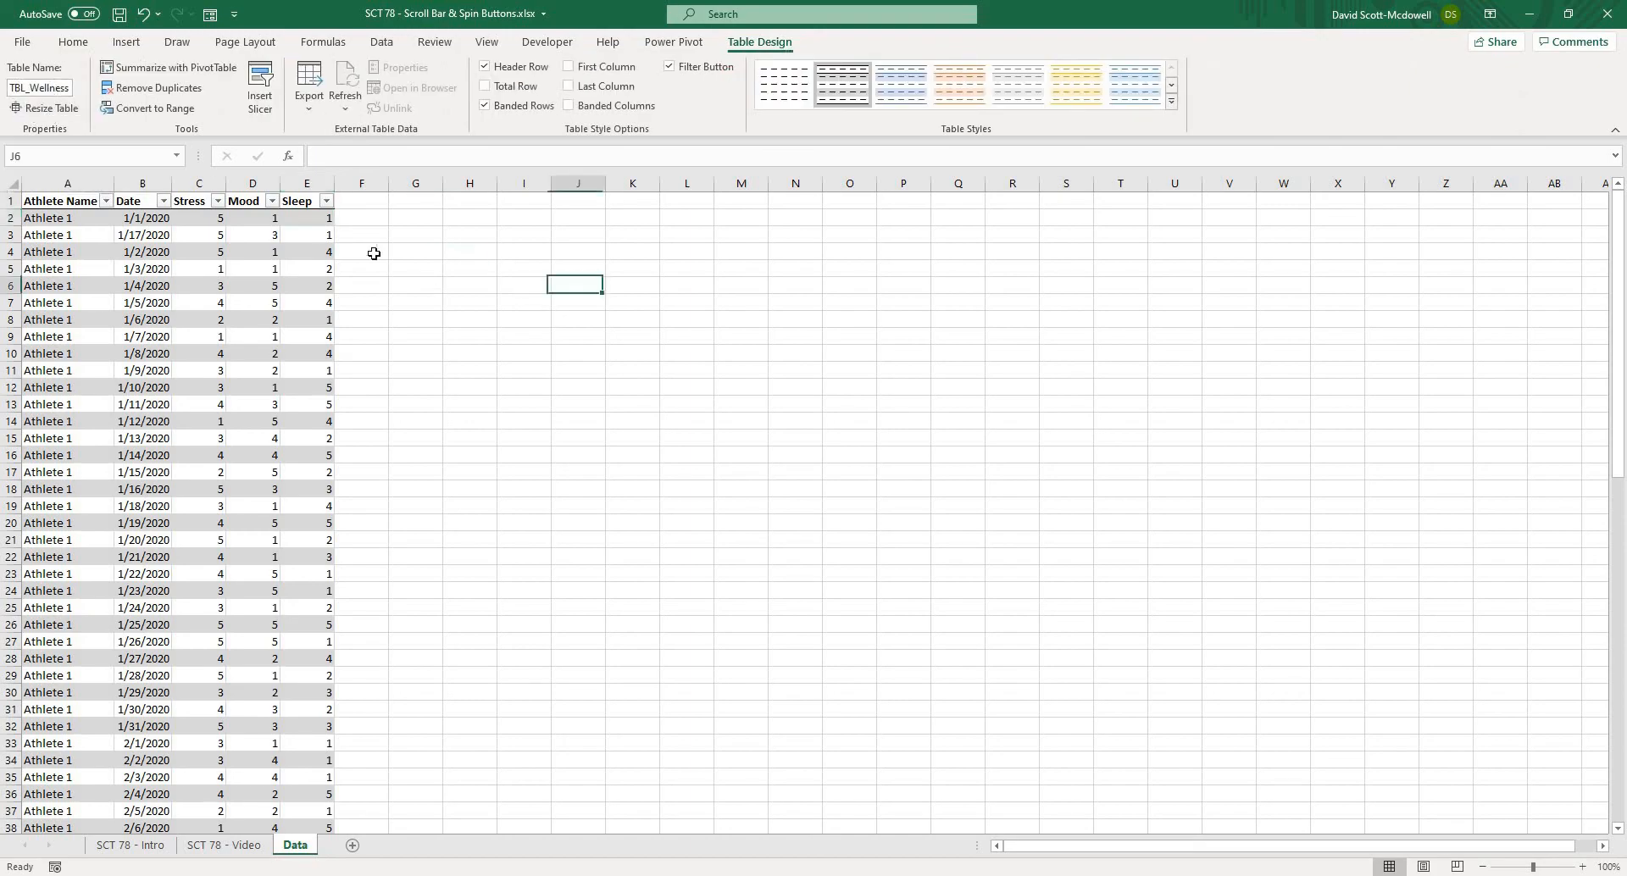
pyautogui.click(224, 845)
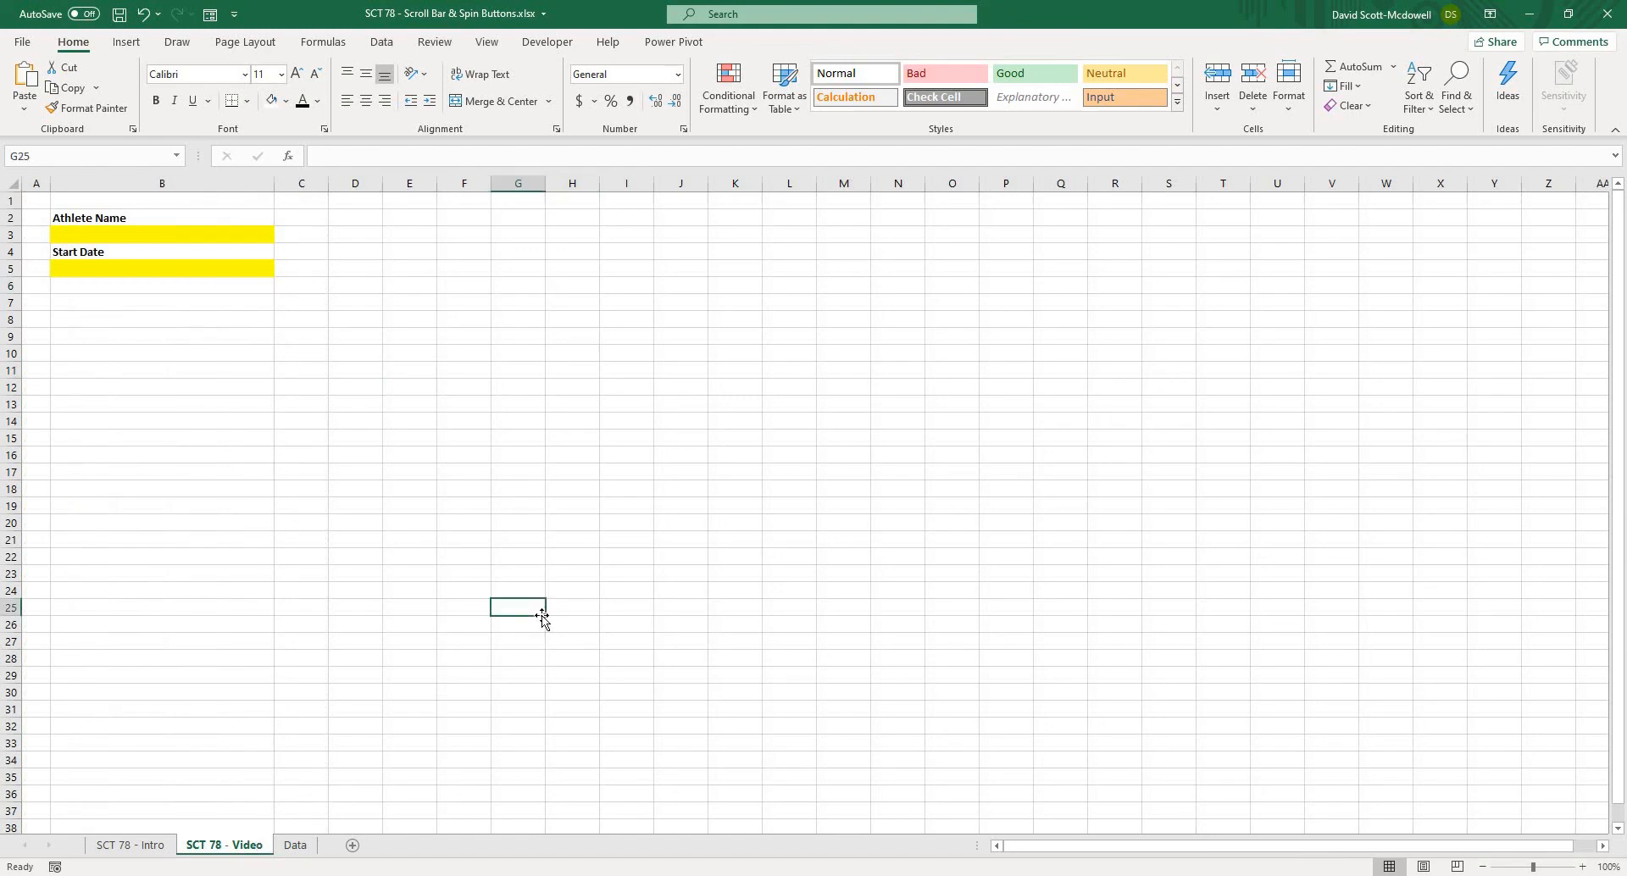
pyautogui.click(408, 386)
pyautogui.doubleClick(114, 233)
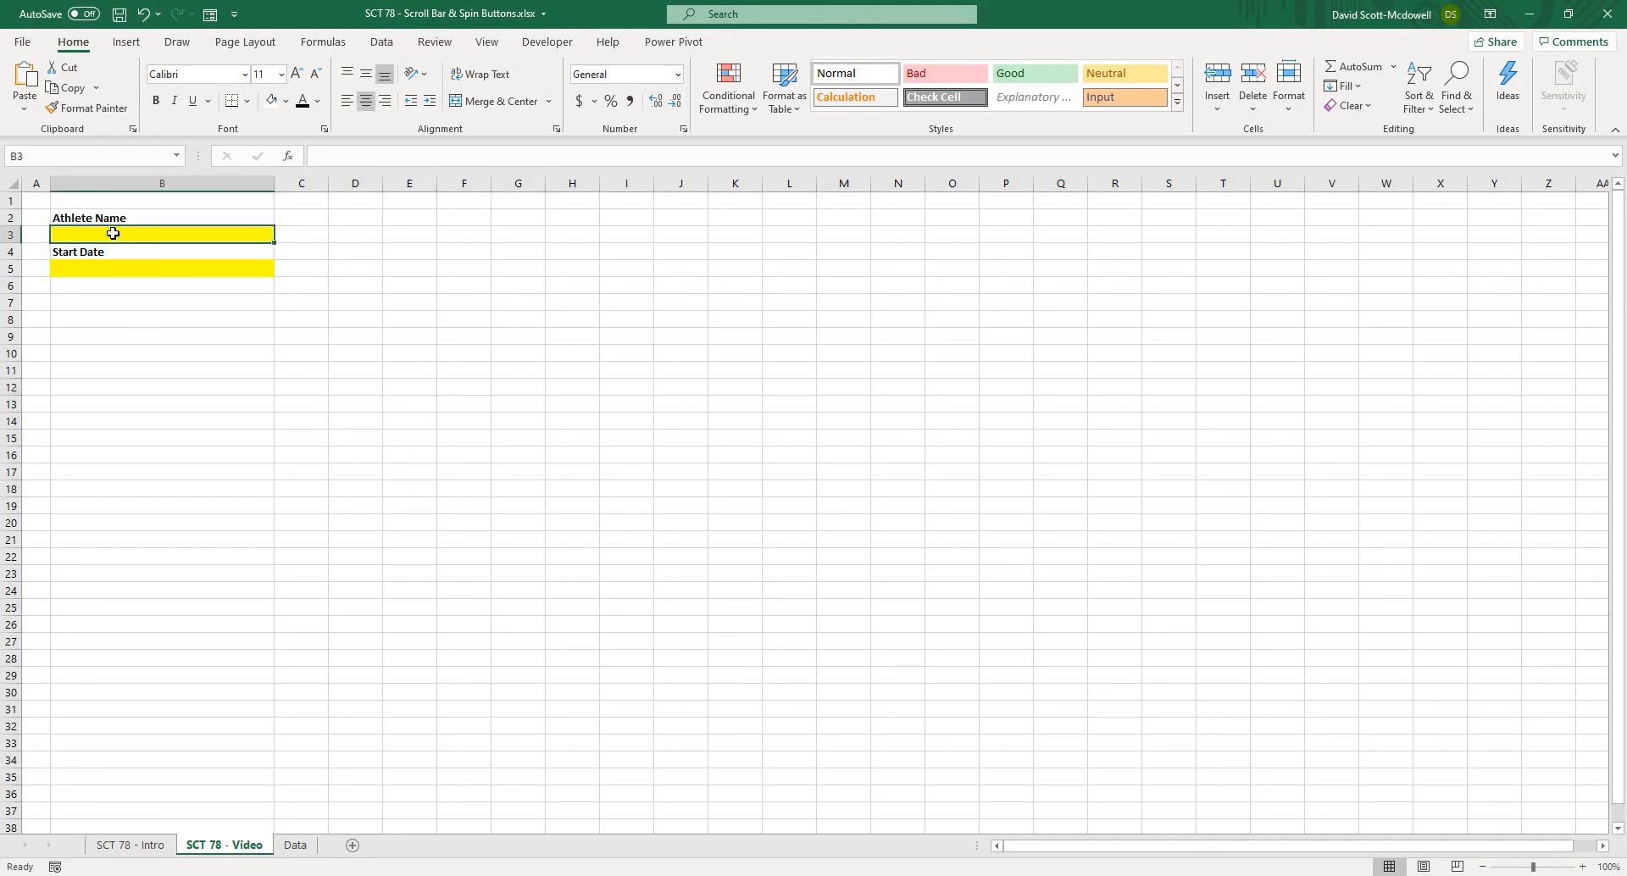
pyautogui.write('athlete Name')
pyautogui.press('BackSpace')
pyautogui.press('BackSpace')
pyautogui.press('BackSpace')
pyautogui.press('BackSpace')
pyautogui.press('BackSpace')
pyautogui.press('BackSpace')
pyautogui.press('BackSpace')
pyautogui.press('BackSpace')
pyautogui.press('BackSpace')
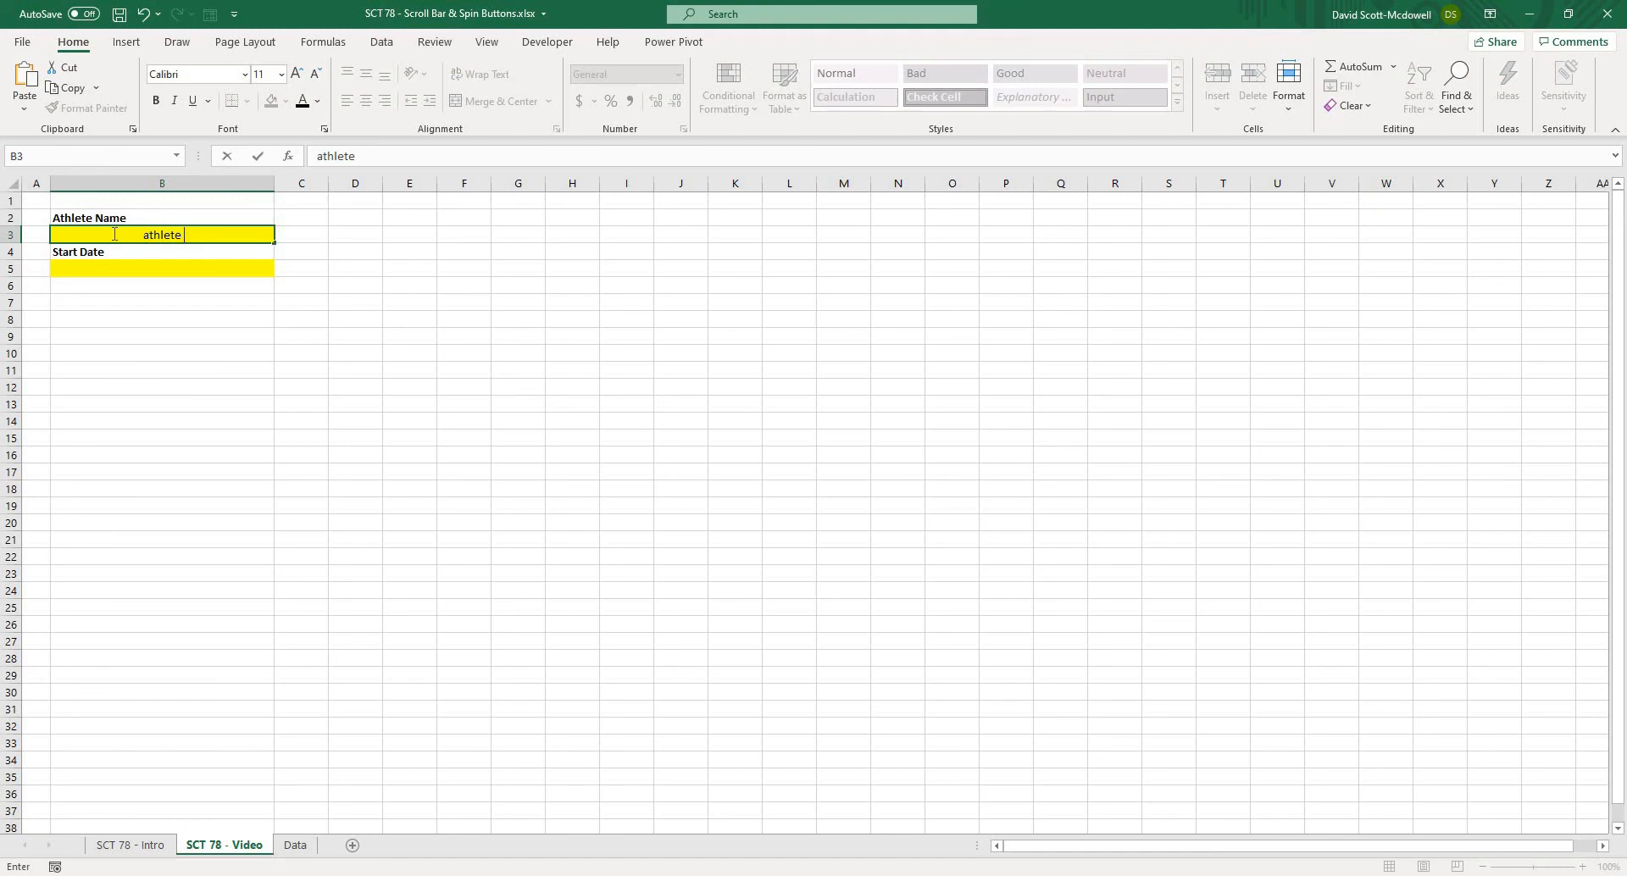
pyautogui.click(258, 417)
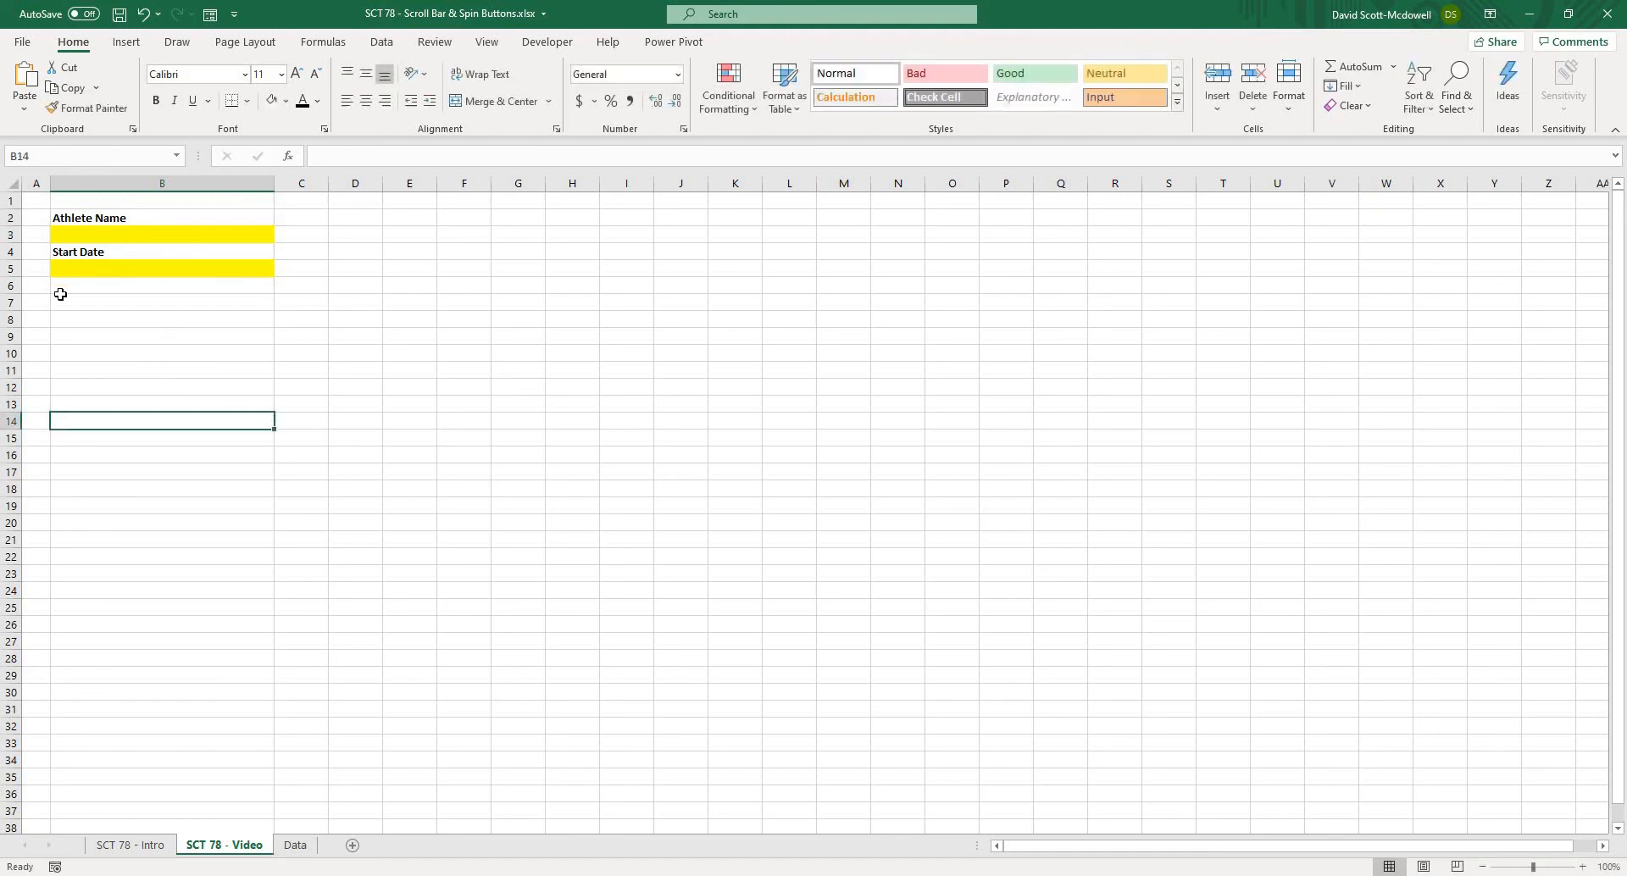
# List the unique athlete names from cell B8 with the formula =UNIQUE(TBL_Wellness[Athlete Name])
pyautogui.click(68, 320)
pyautogui.click(188, 307)
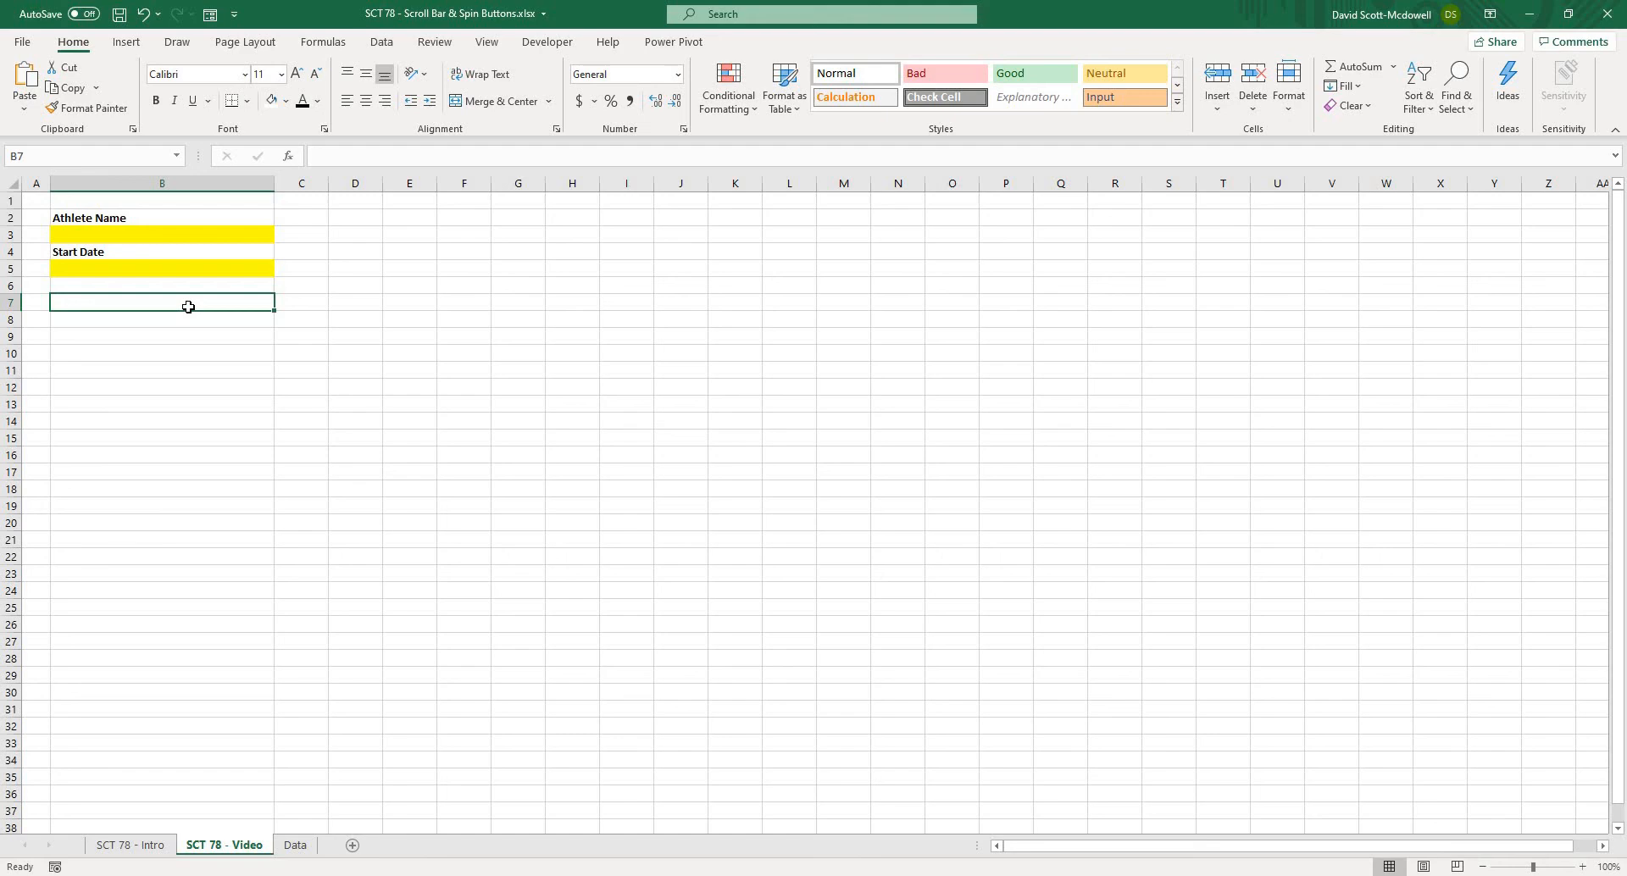
pyautogui.press('Return')
pyautogui.write('=u')
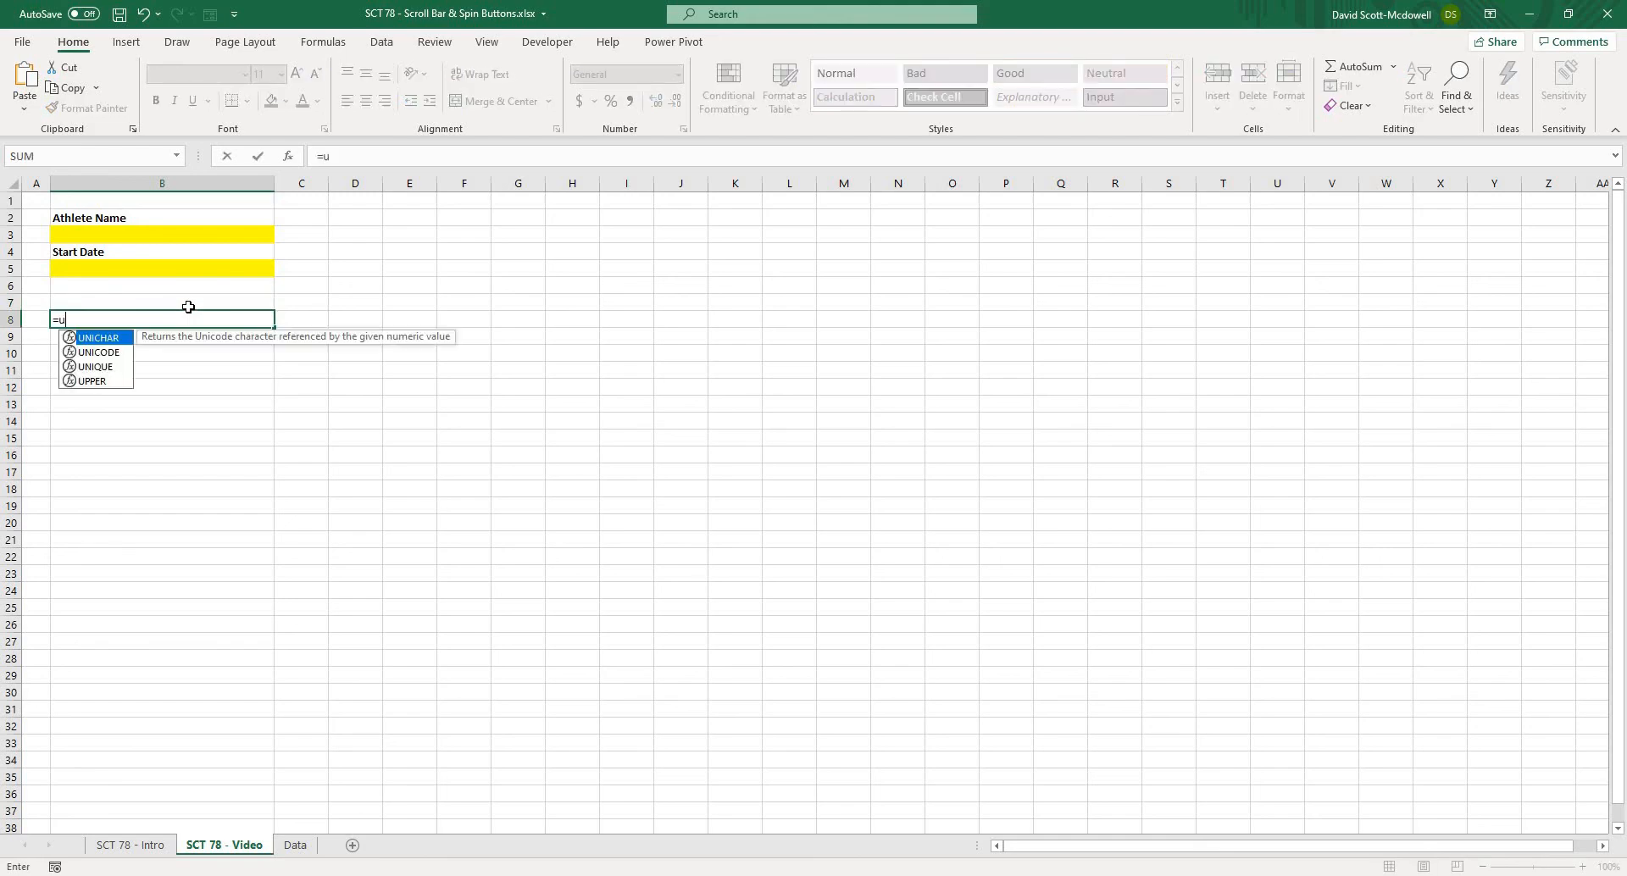
pyautogui.write('nique(')
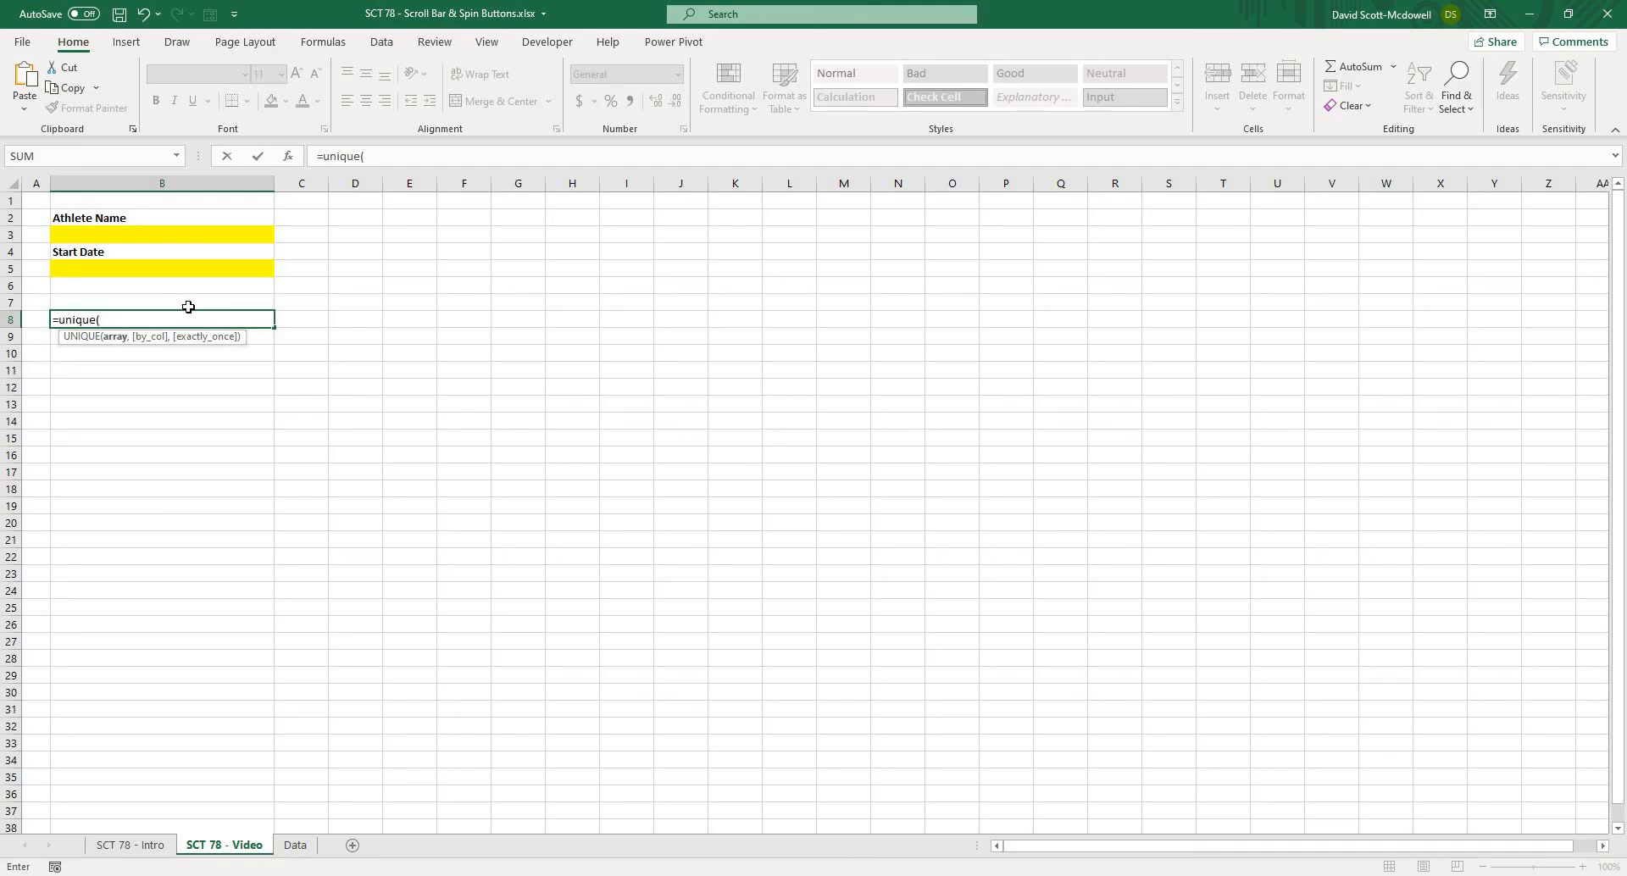
pyautogui.write('tbl')
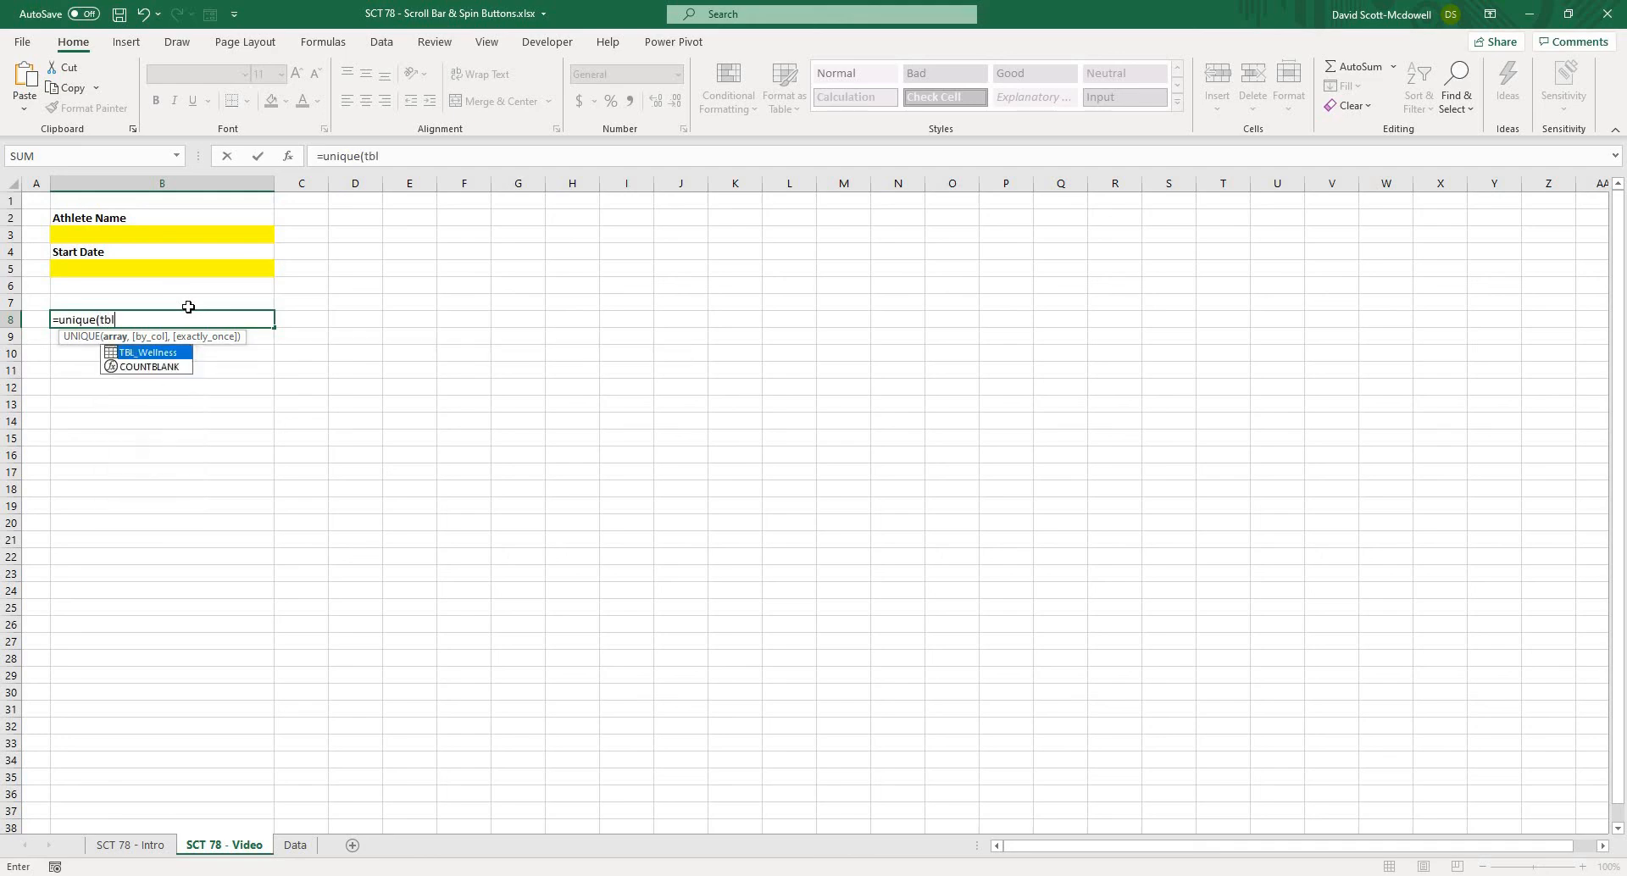
pyautogui.write('_wellness')
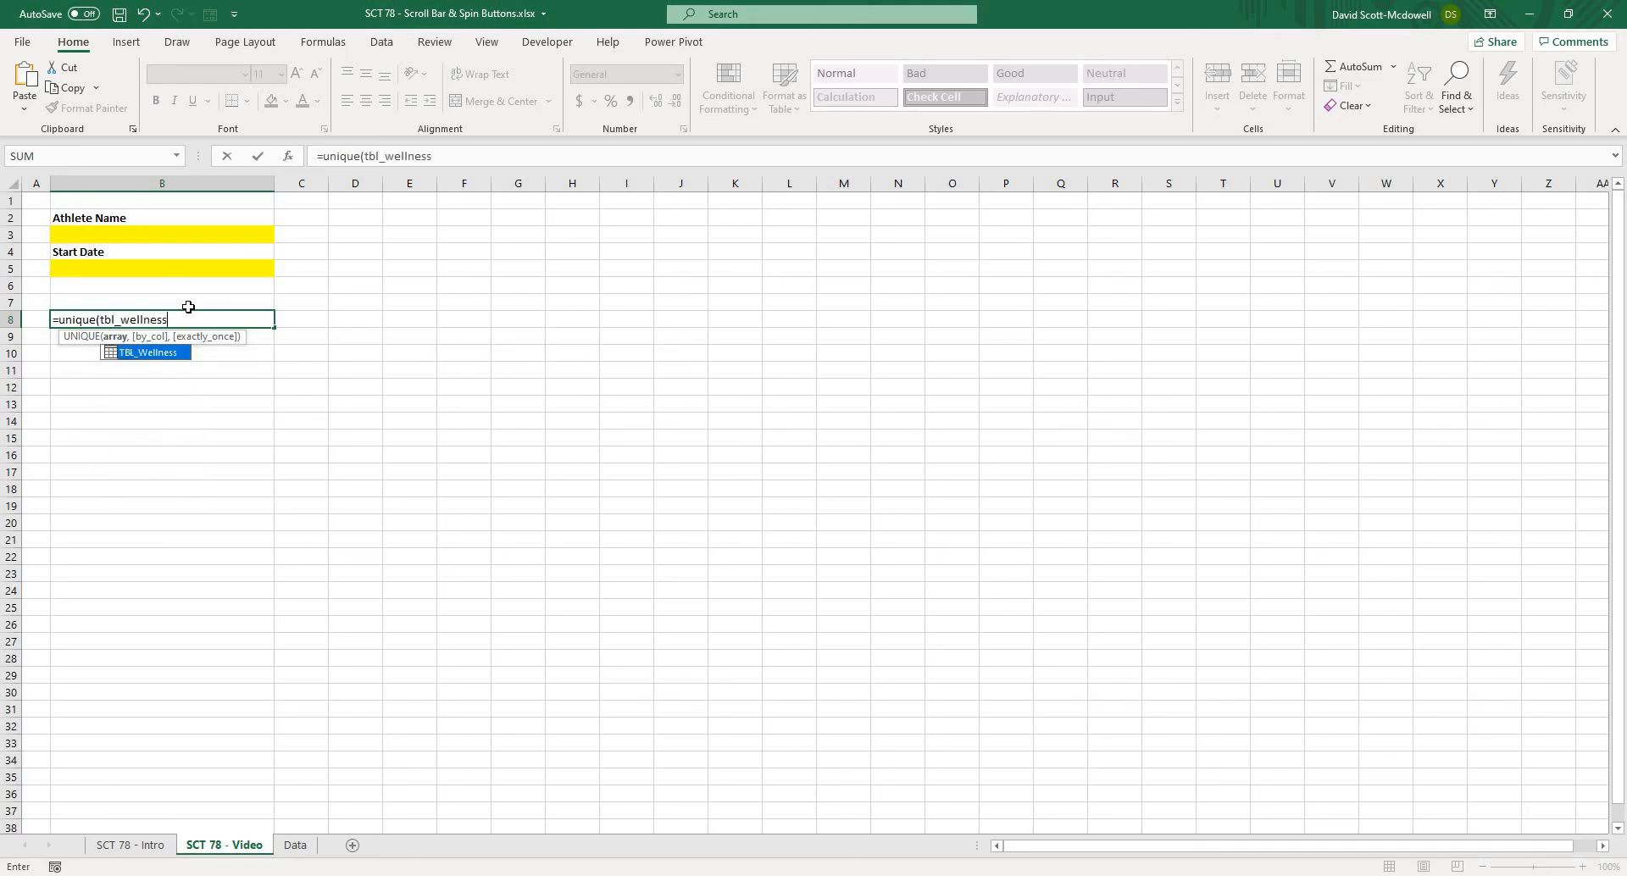
pyautogui.write('[')
pyautogui.press('Down')
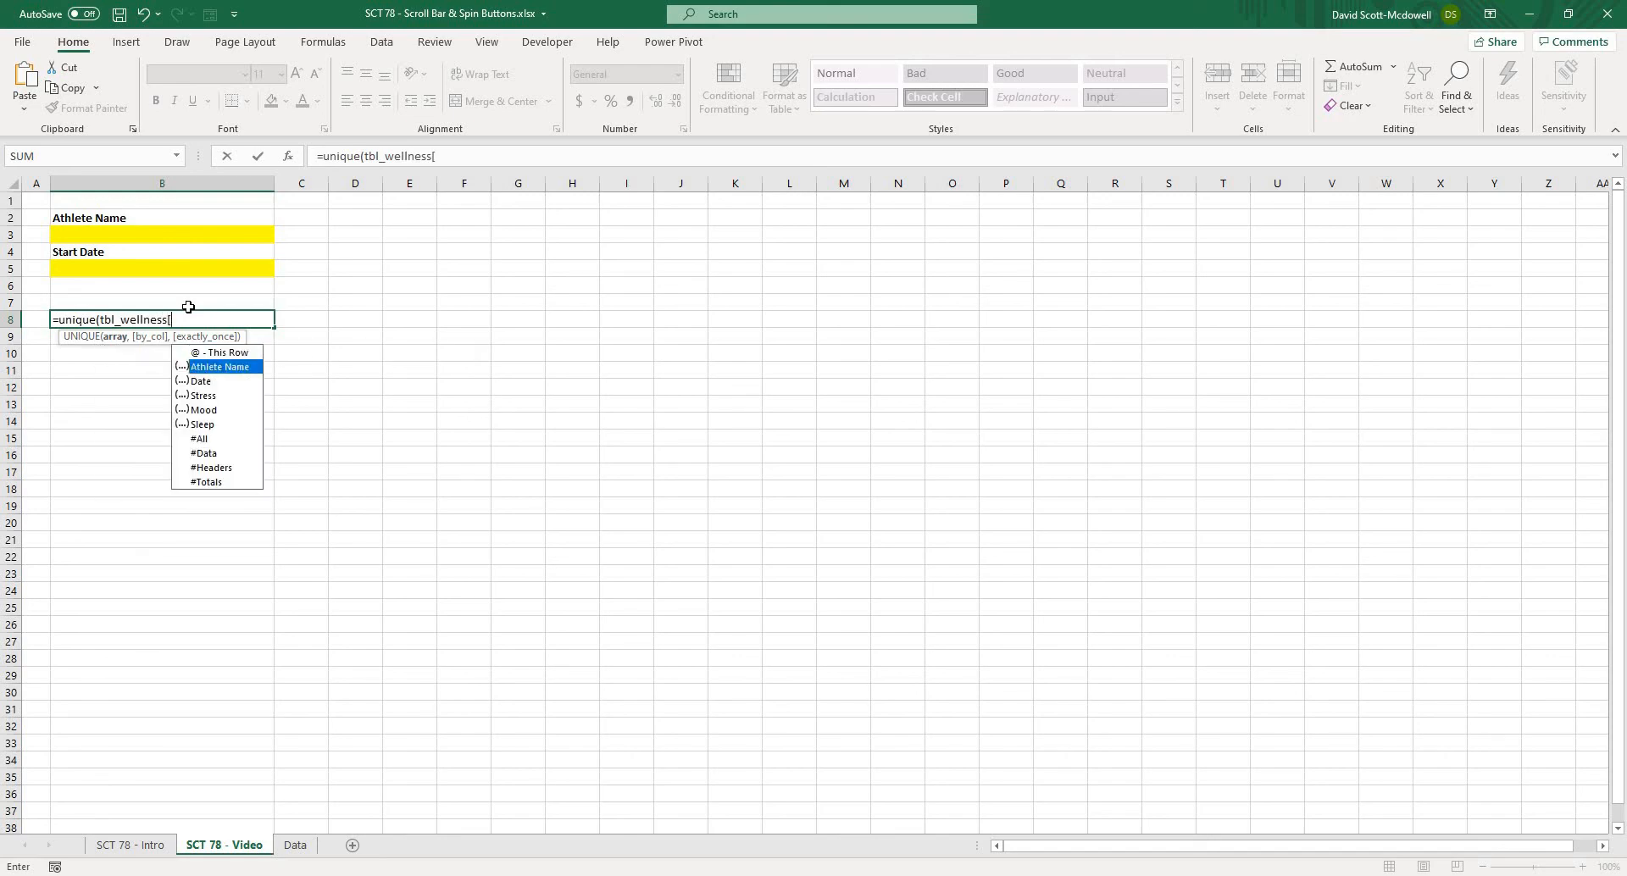
pyautogui.press('Tab')
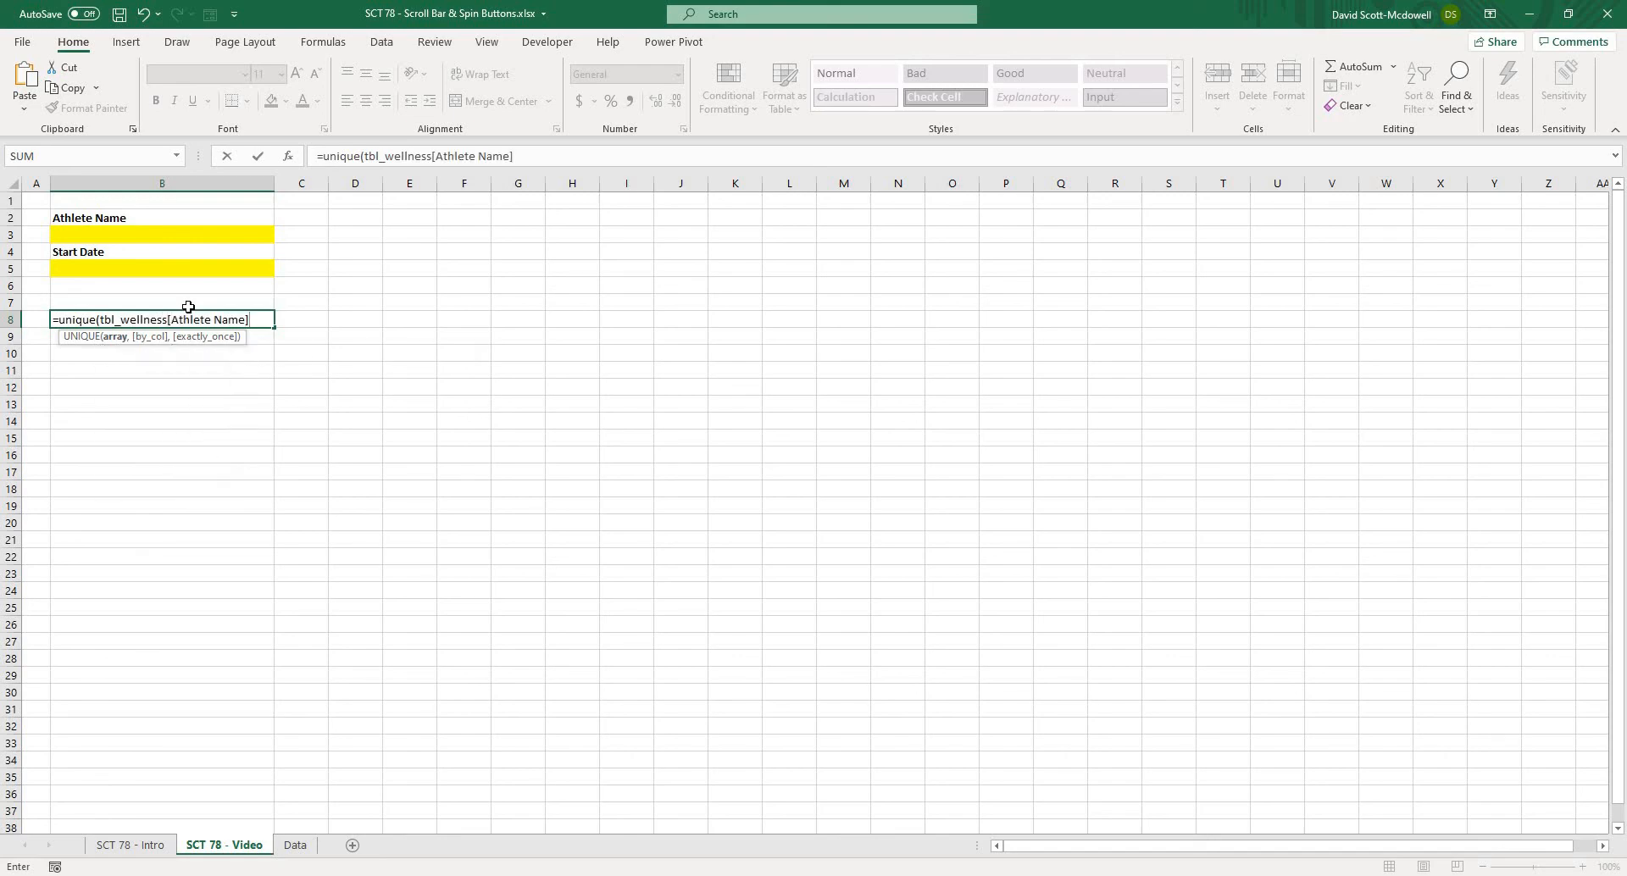
pyautogui.write(')_')
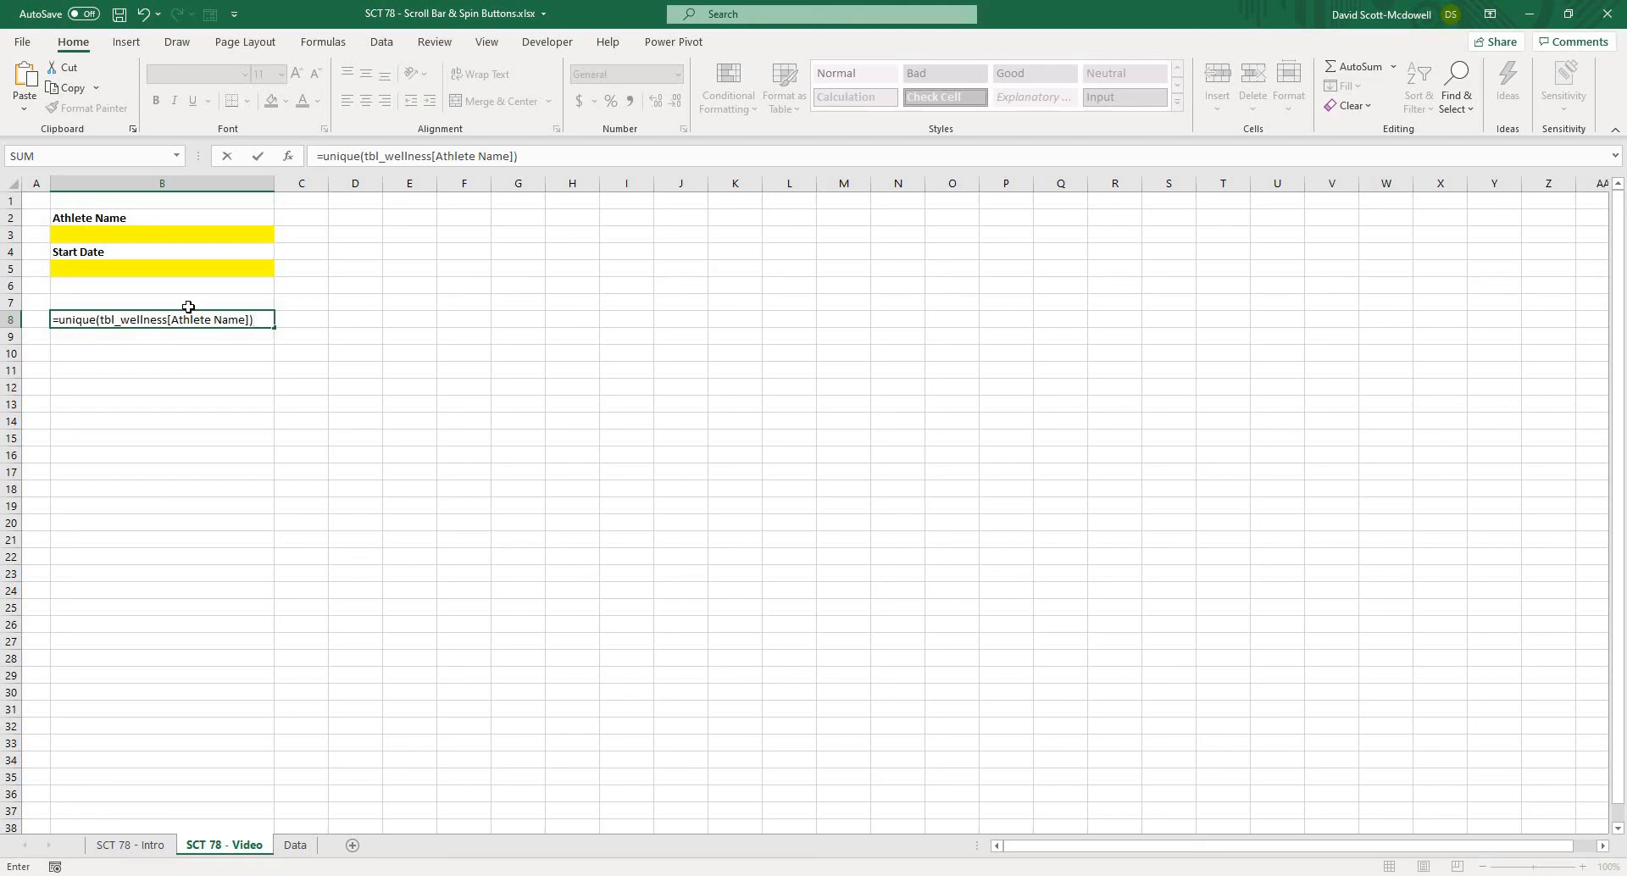
pyautogui.press('Return')
pyautogui.click(463, 437)
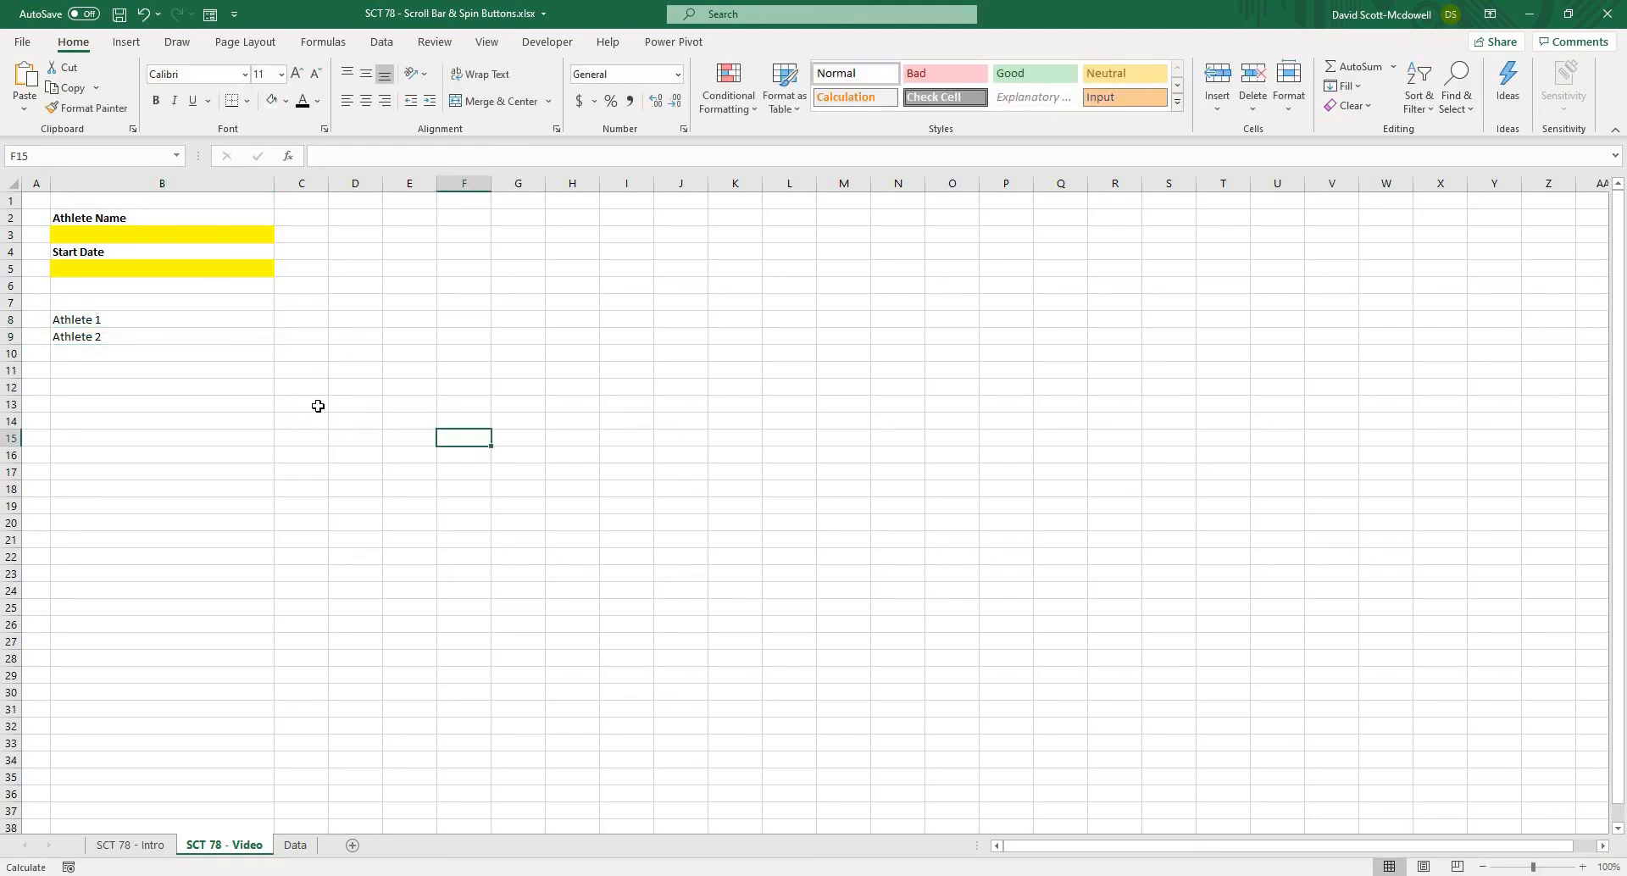
# Add list data validation to the Athlete Name cell B3 with the spilled source =$B$8#
pyautogui.click(124, 235)
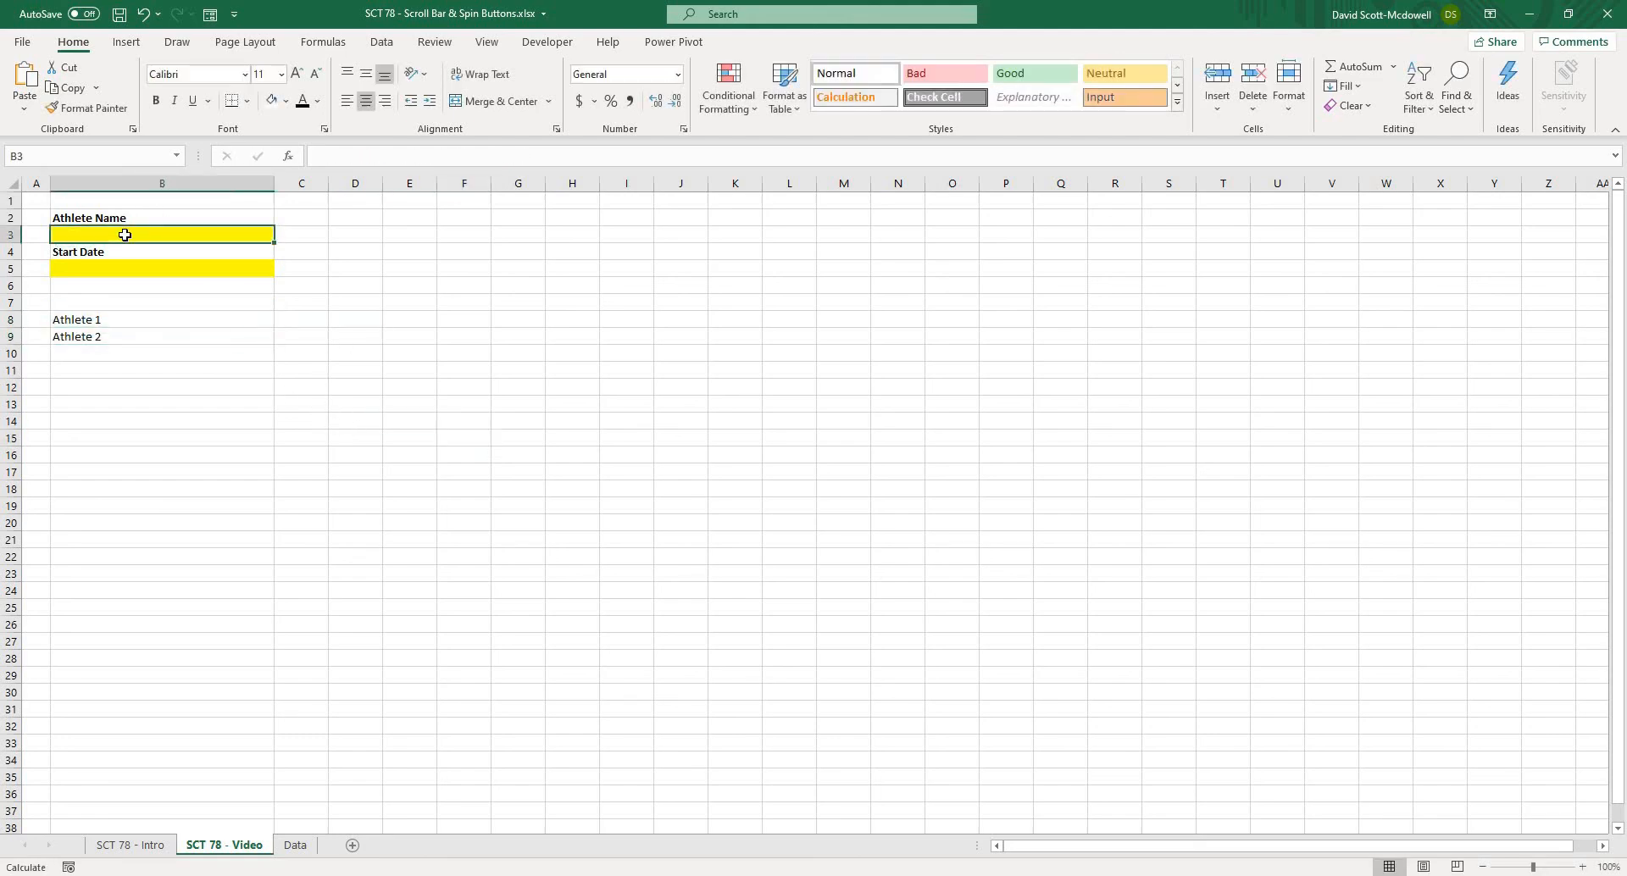
pyautogui.click(382, 43)
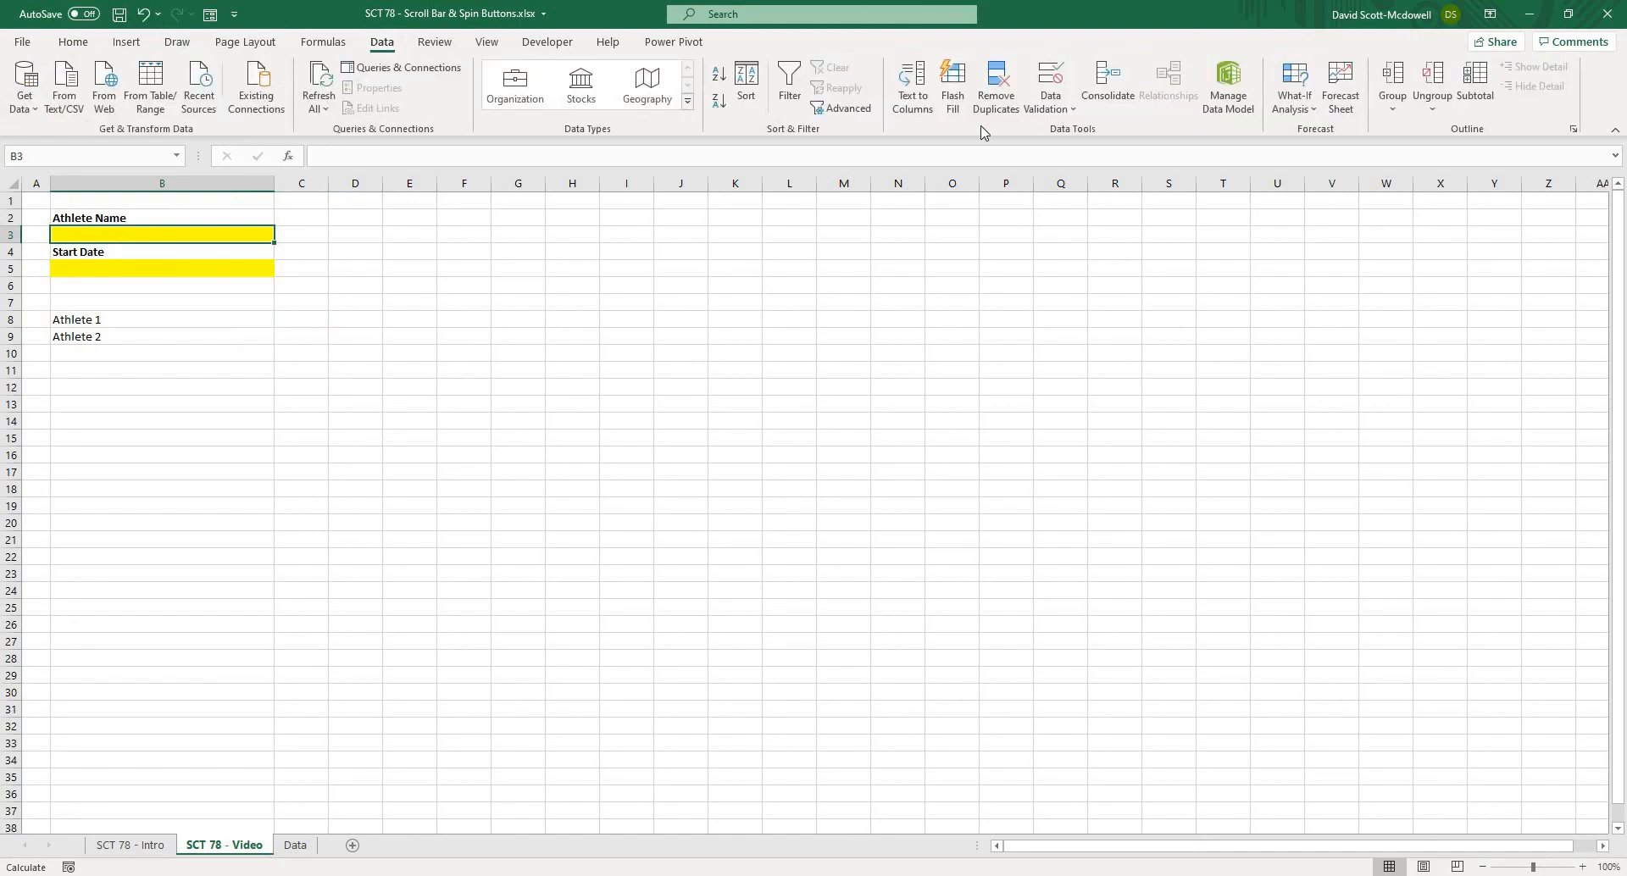
pyautogui.click(1069, 109)
pyautogui.click(1065, 133)
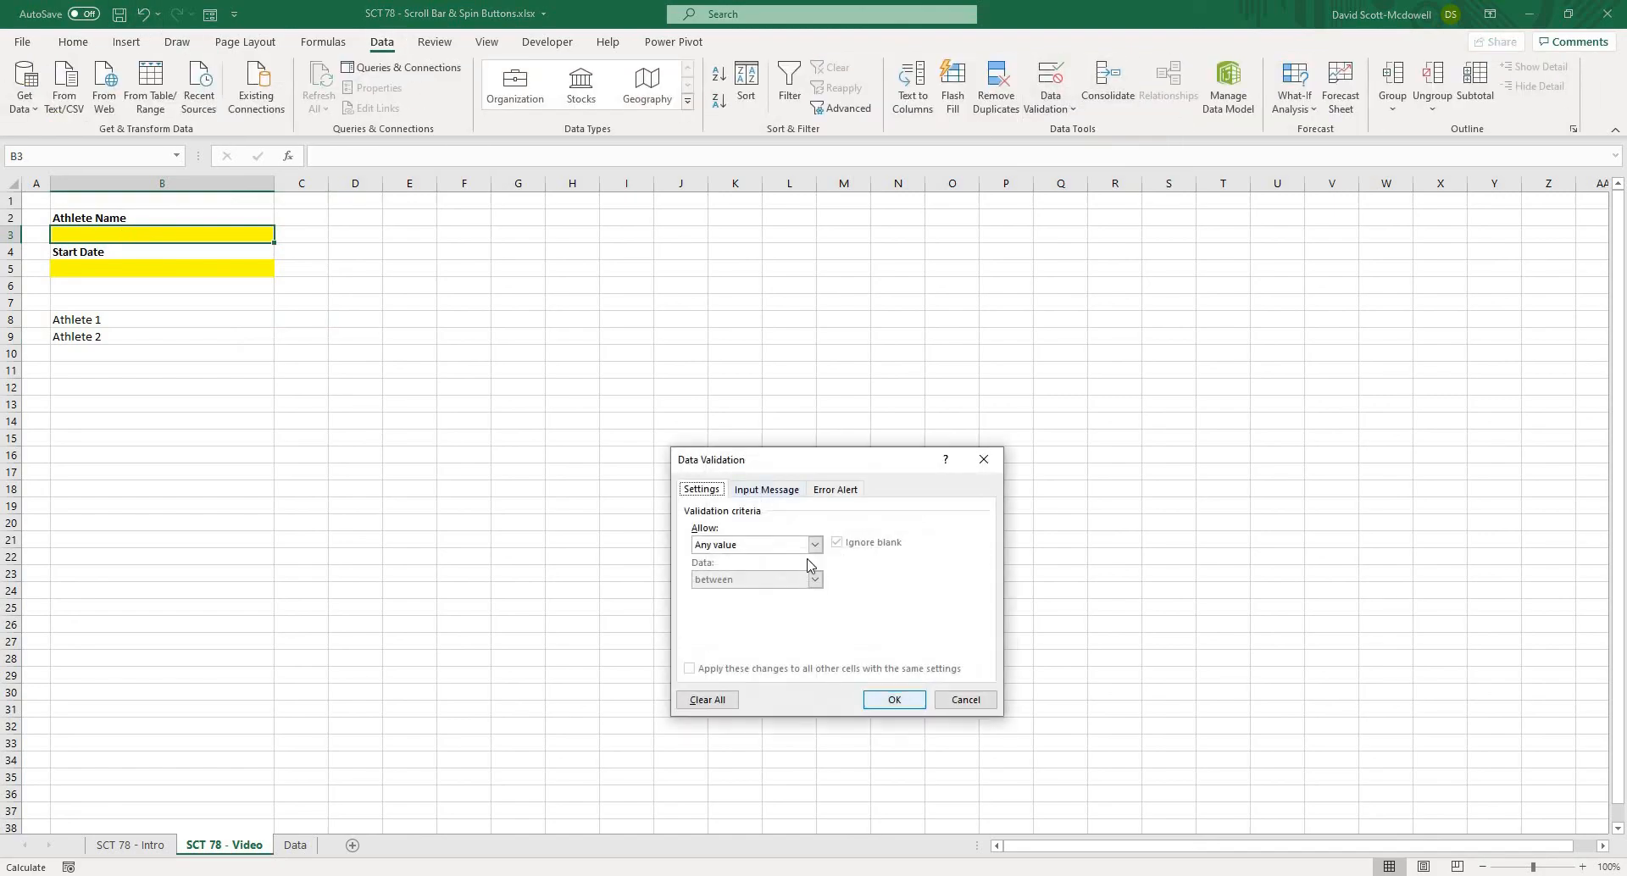
pyautogui.click(777, 553)
pyautogui.click(736, 595)
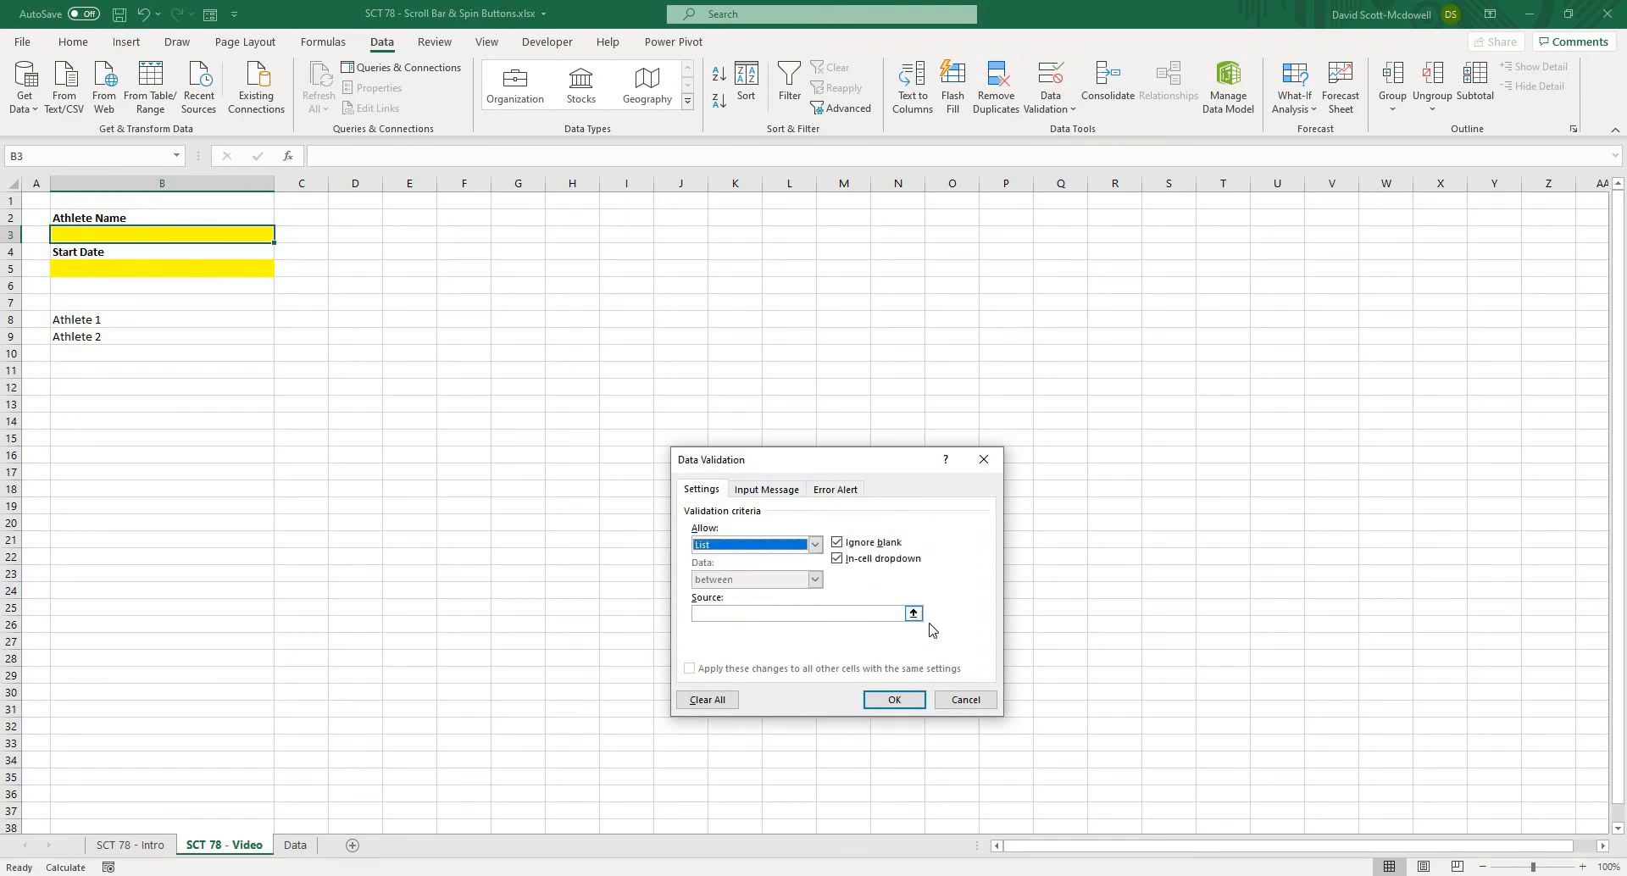
pyautogui.click(914, 614)
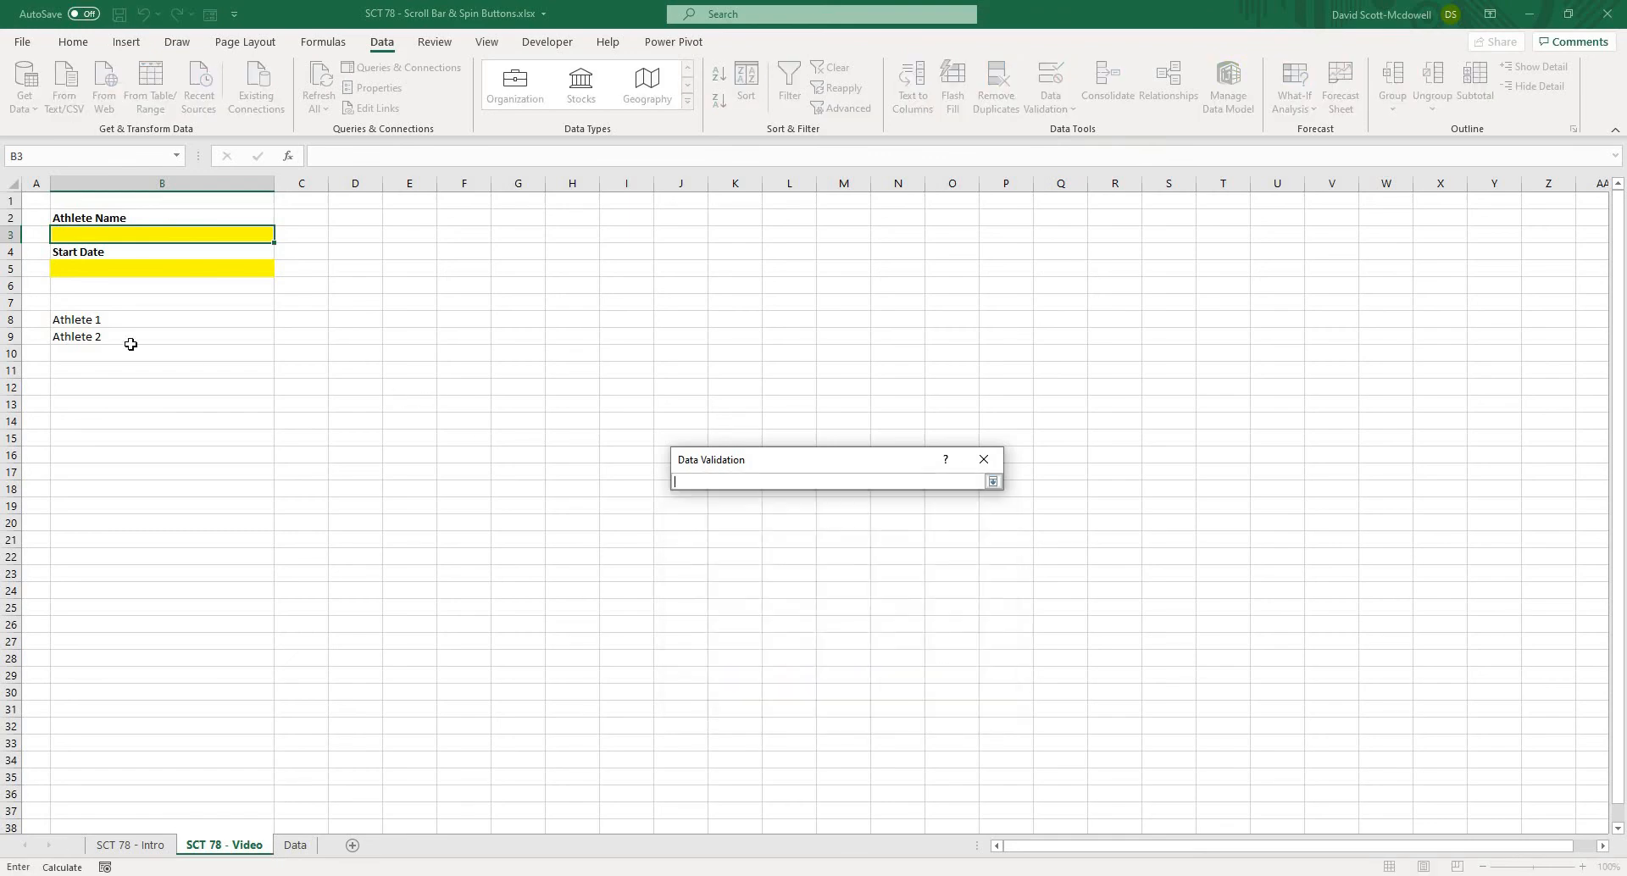
pyautogui.click(71, 320)
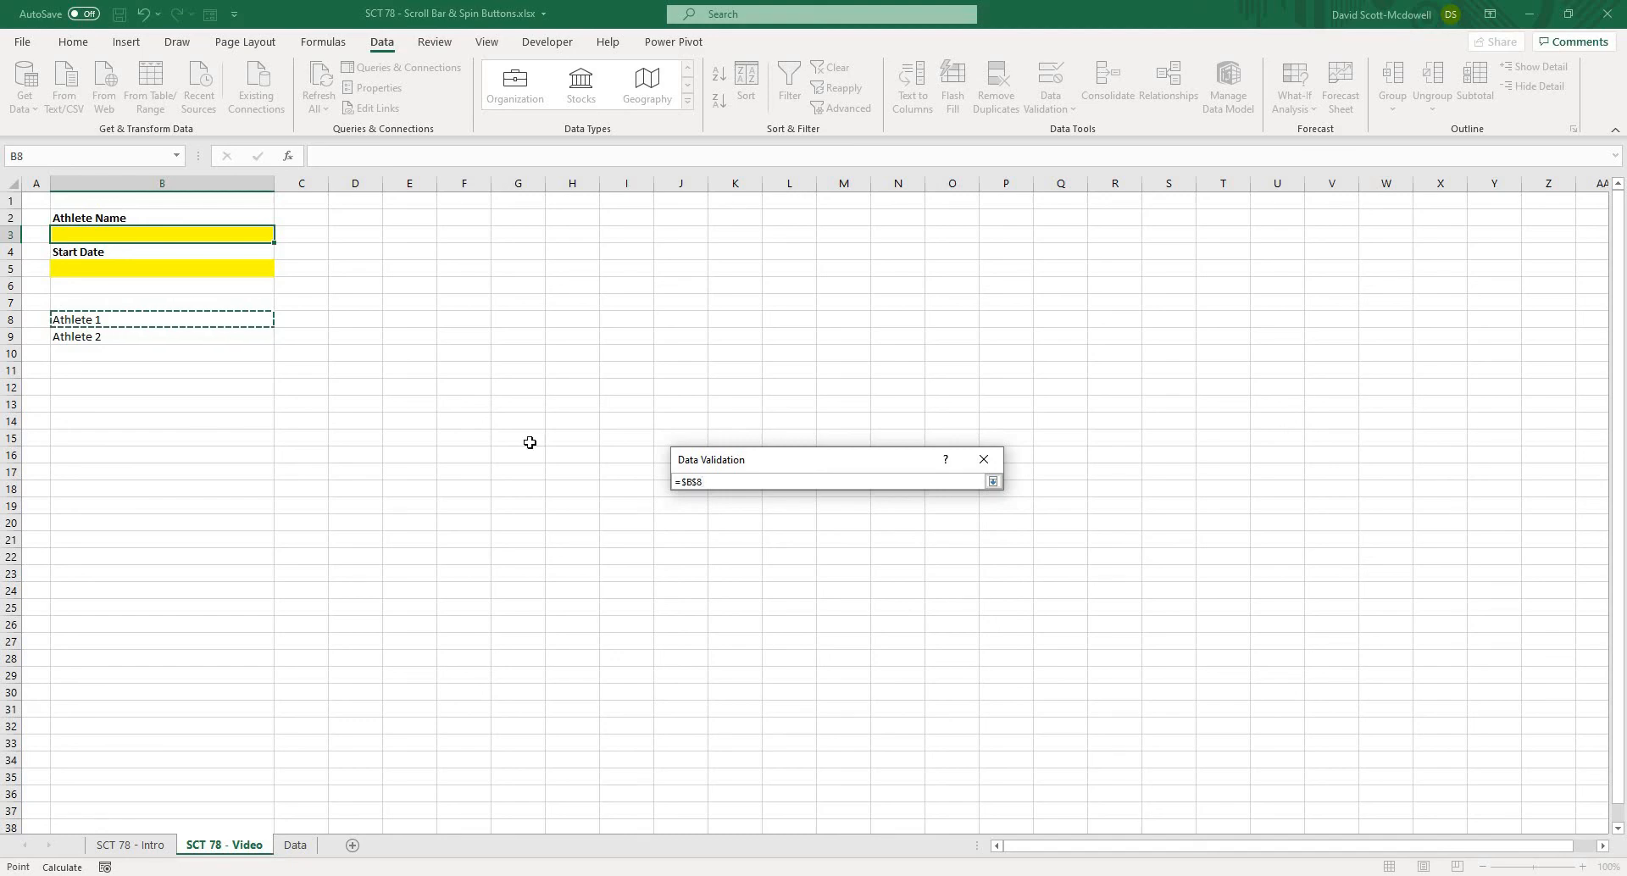
pyautogui.click(713, 480)
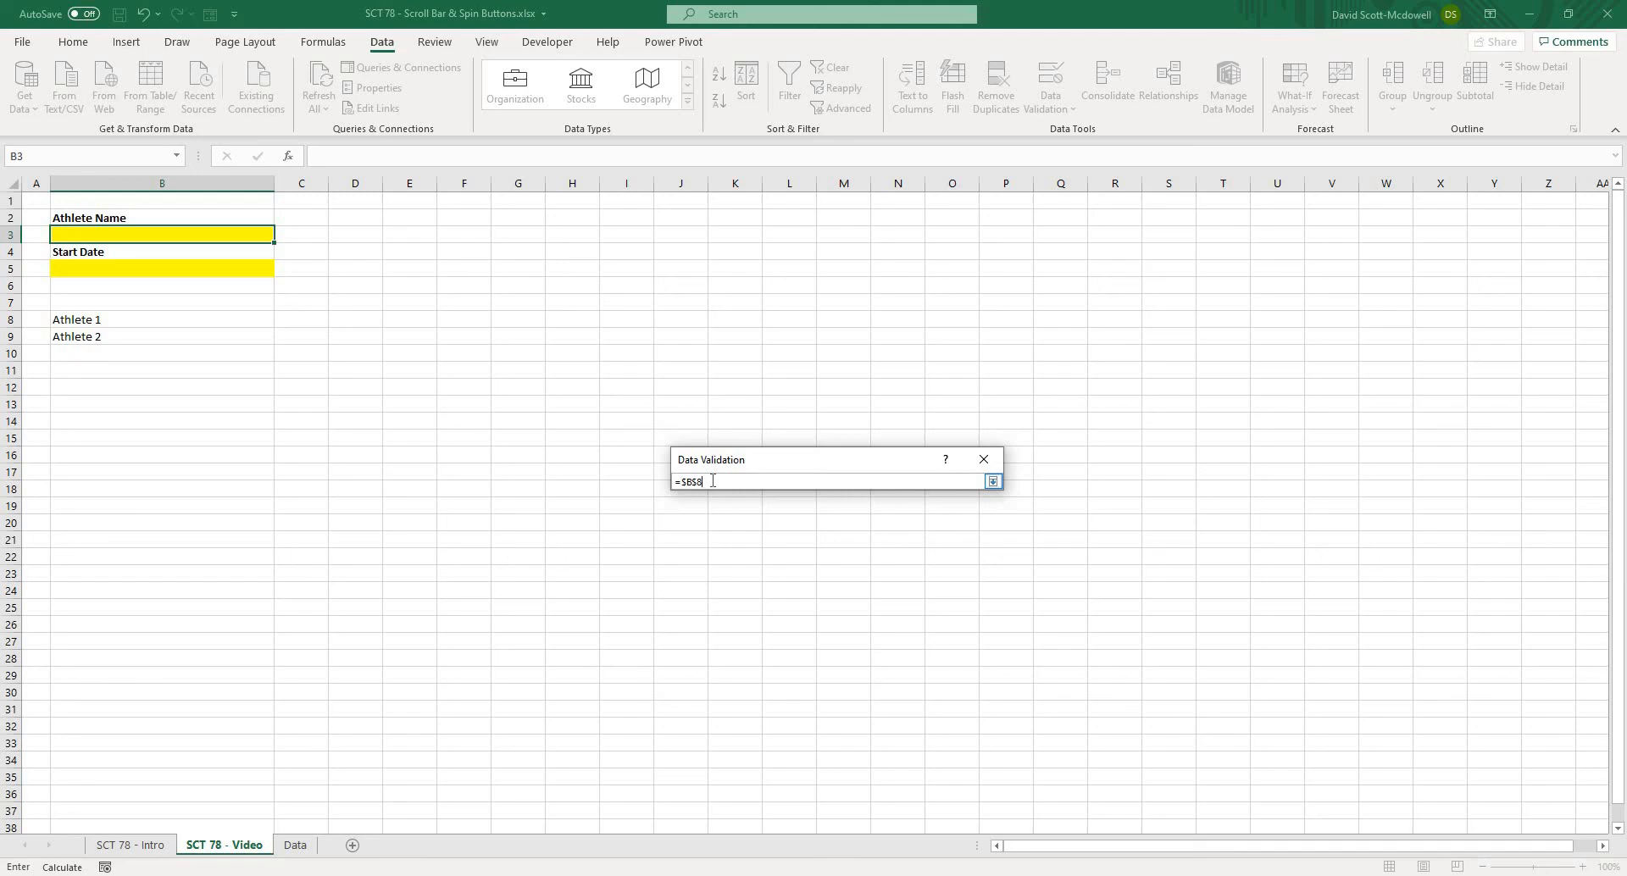
pyautogui.write('#')
pyautogui.click(993, 481)
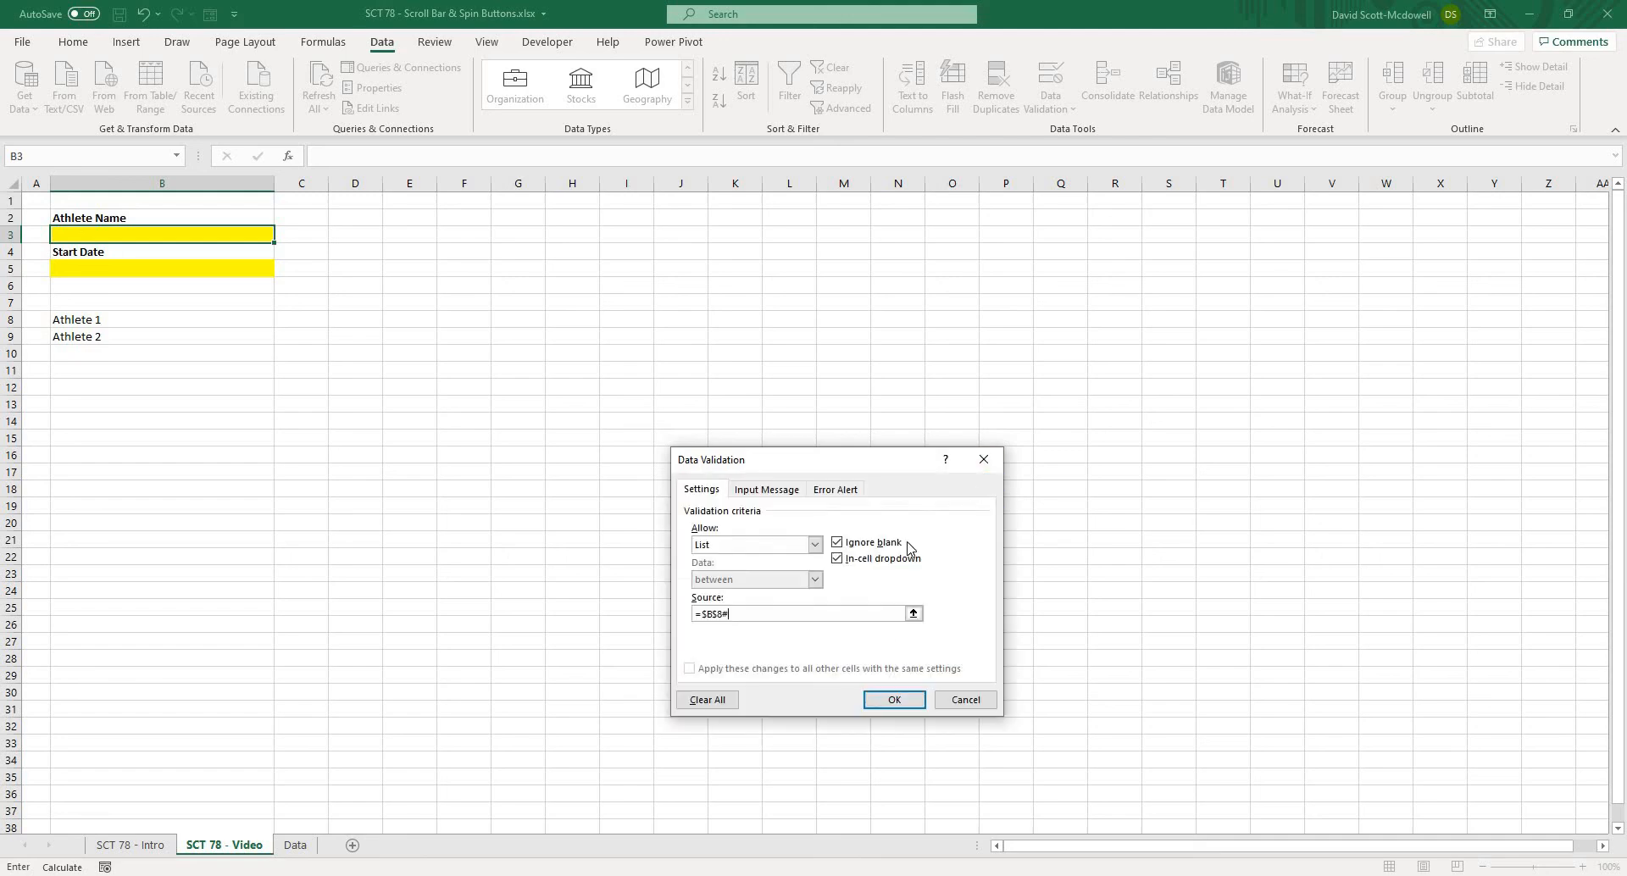
pyautogui.click(890, 700)
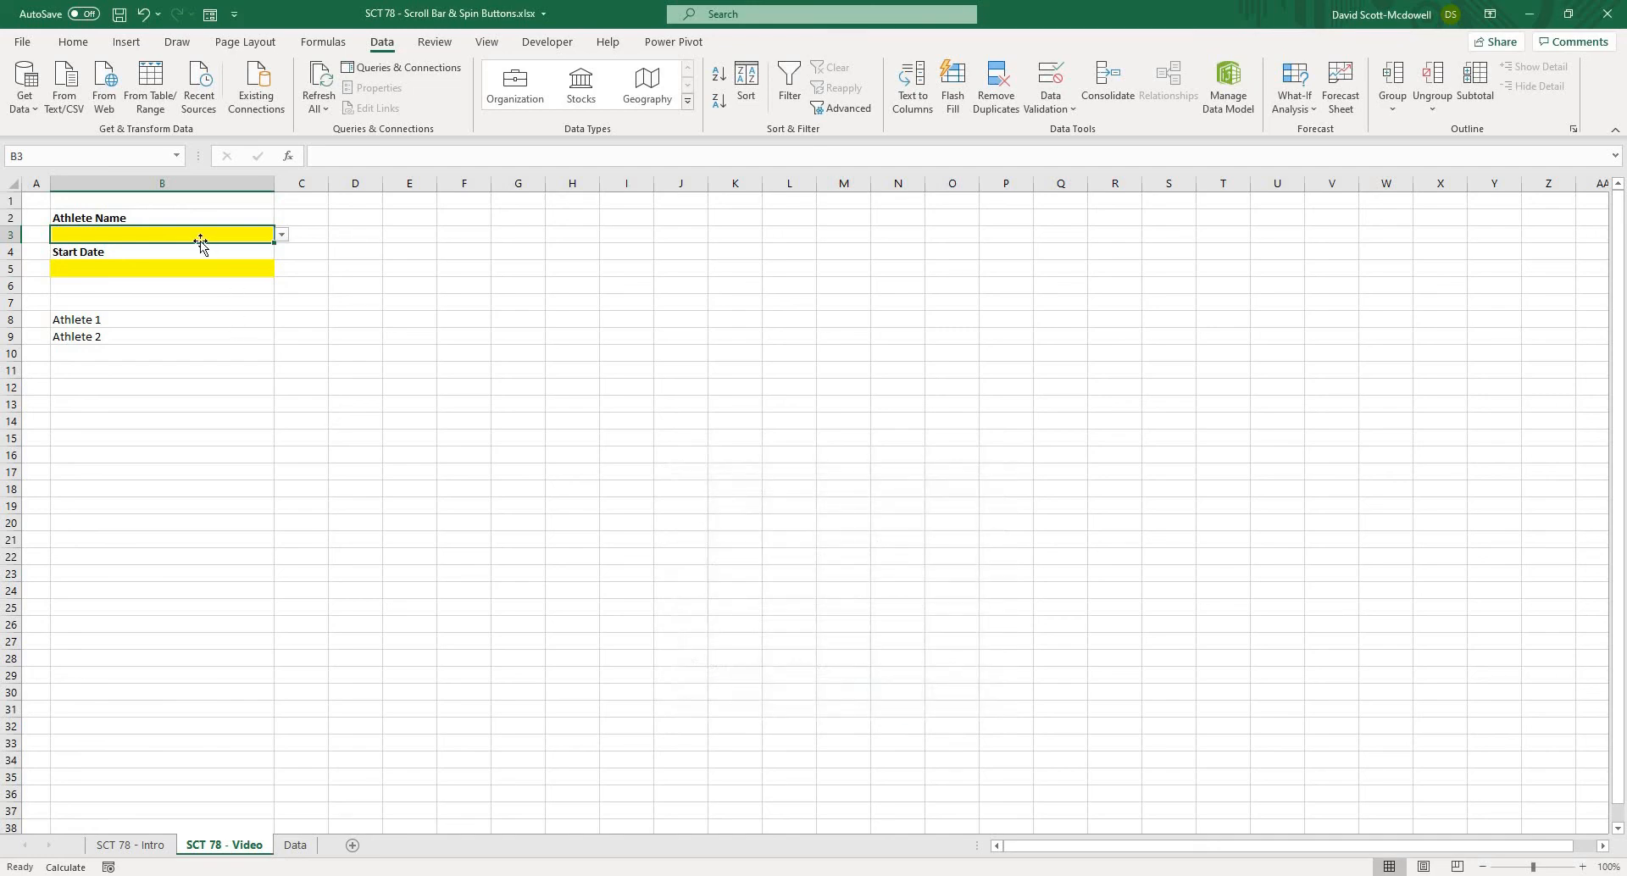
# Choose Athlete 1 from the drop-down list in the Athlete Name cell B3
pyautogui.click(280, 235)
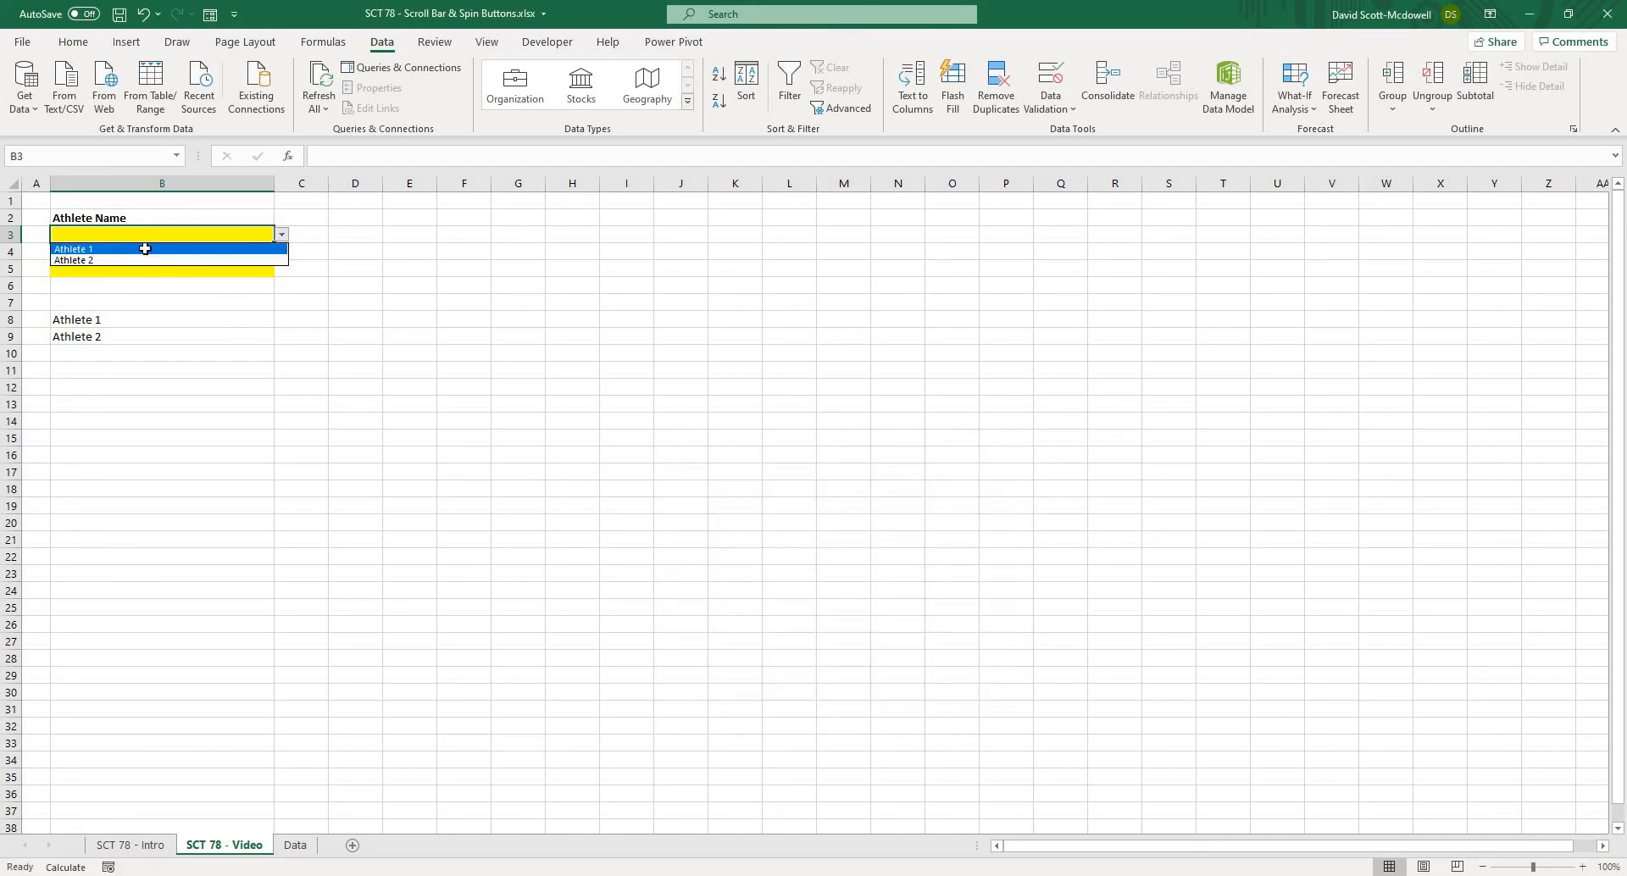
pyautogui.click(145, 248)
pyautogui.click(421, 403)
pyautogui.click(499, 349)
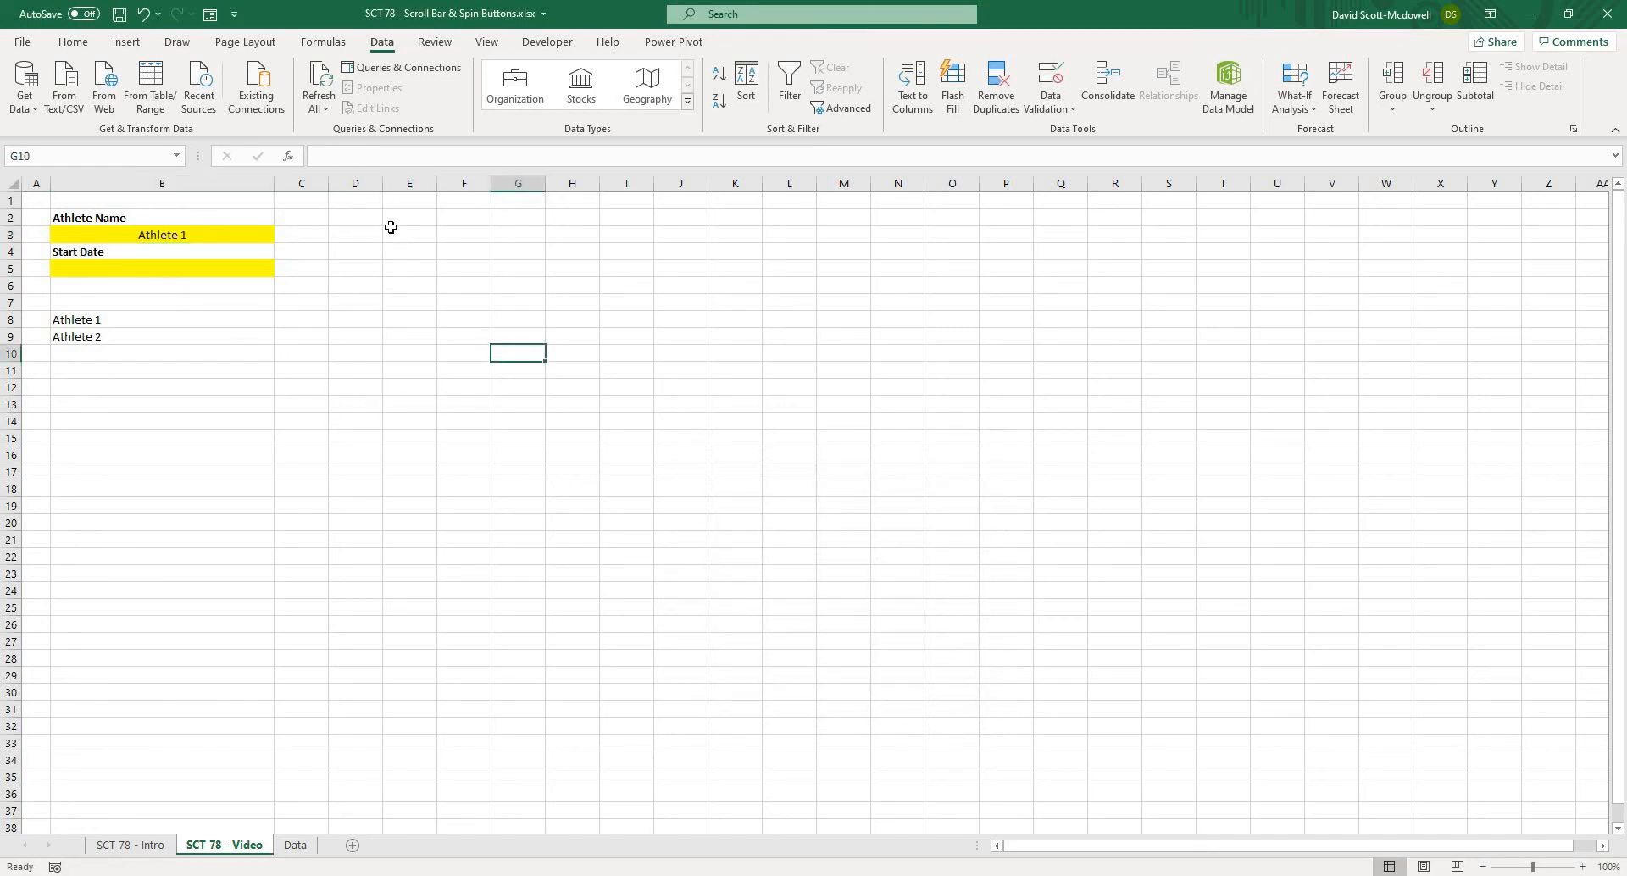
# Enter the header Date in D2 and check the table's column headings on the Data sheet
pyautogui.click(362, 222)
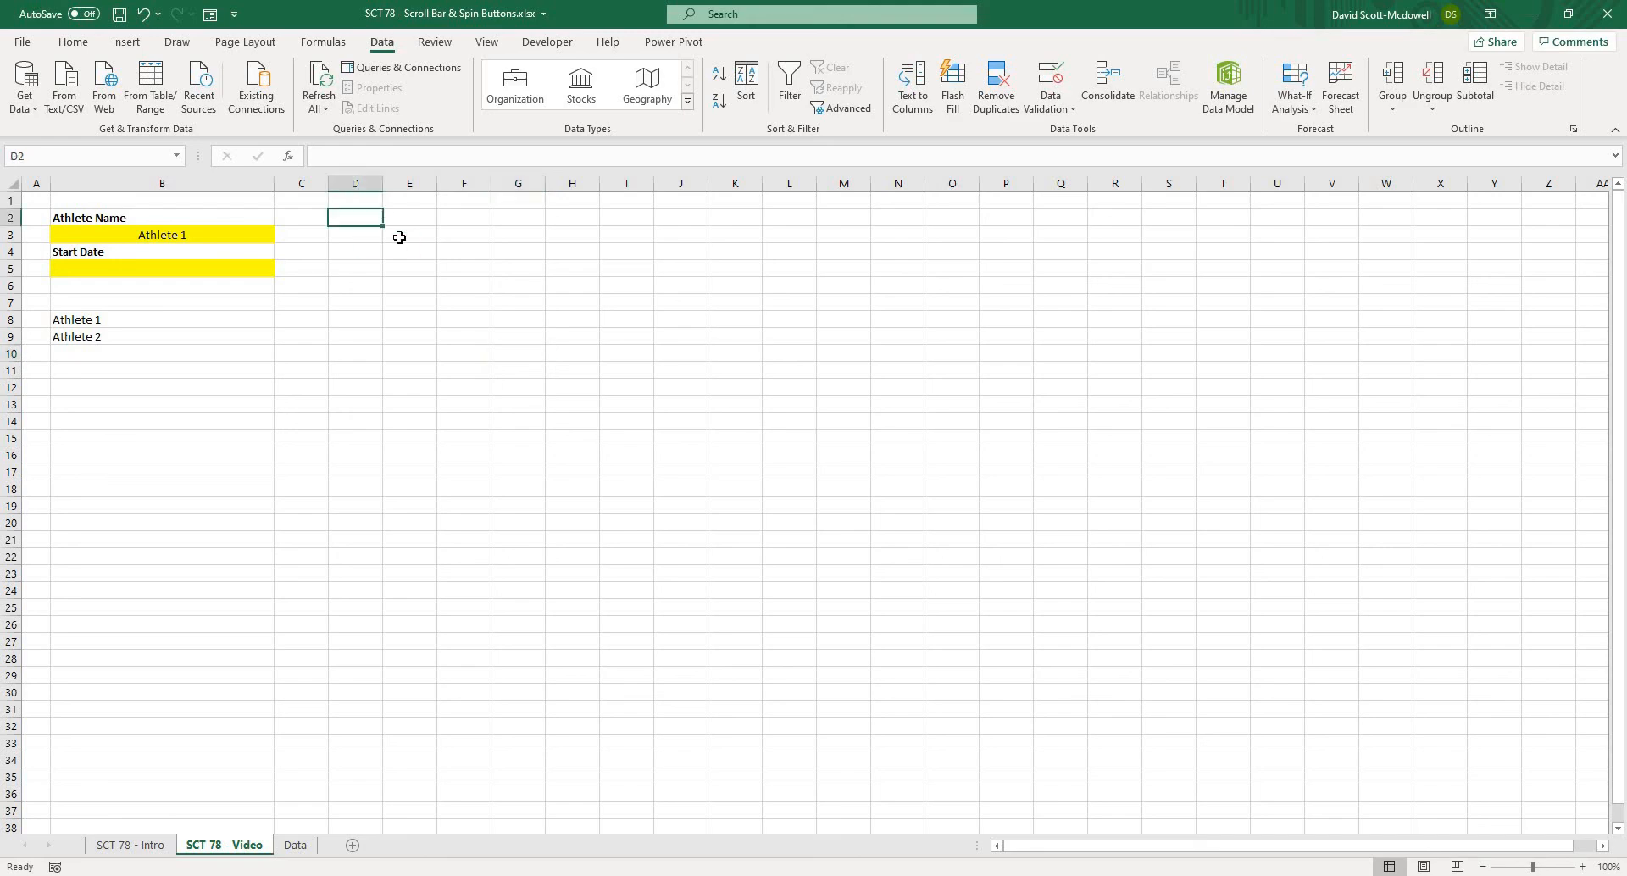
pyautogui.write('Date')
pyautogui.press('Tab')
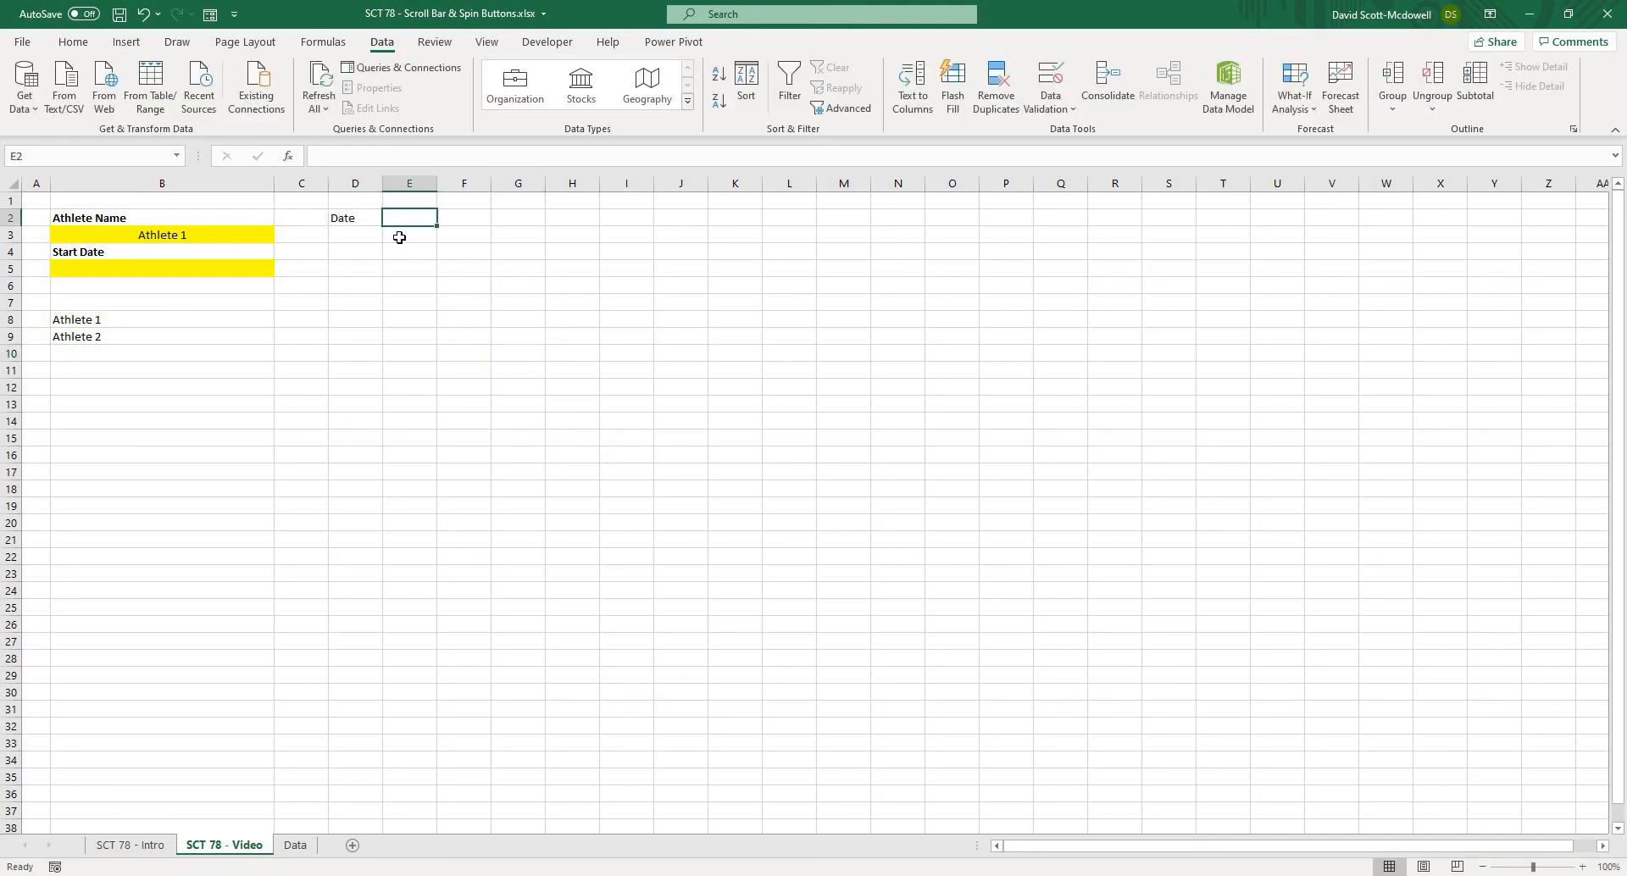
pyautogui.click(295, 845)
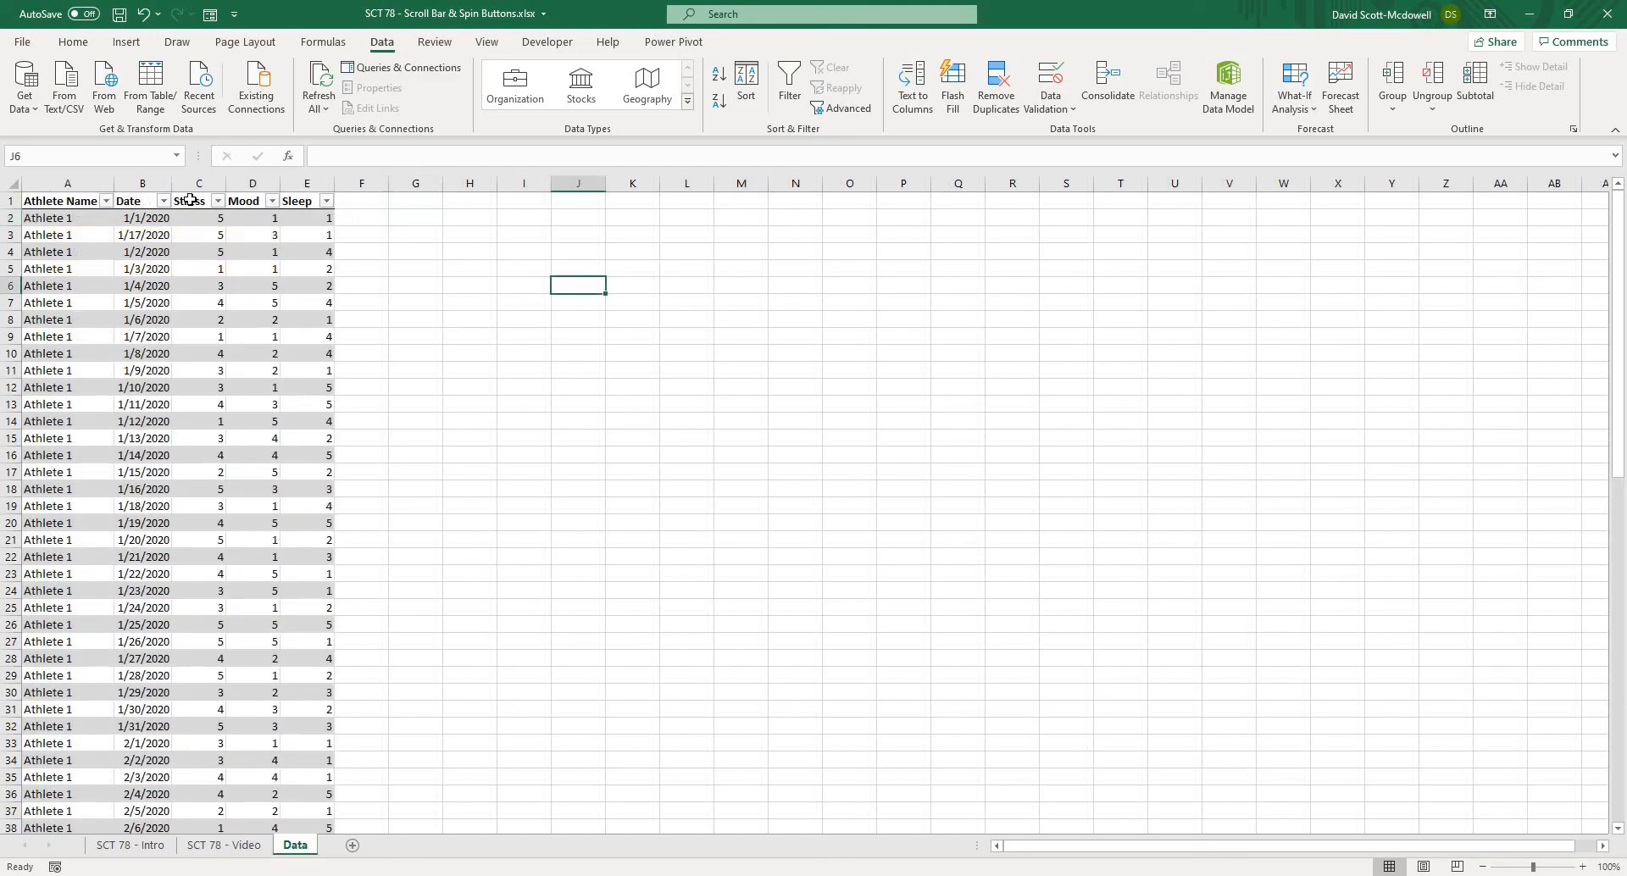
pyautogui.click(221, 846)
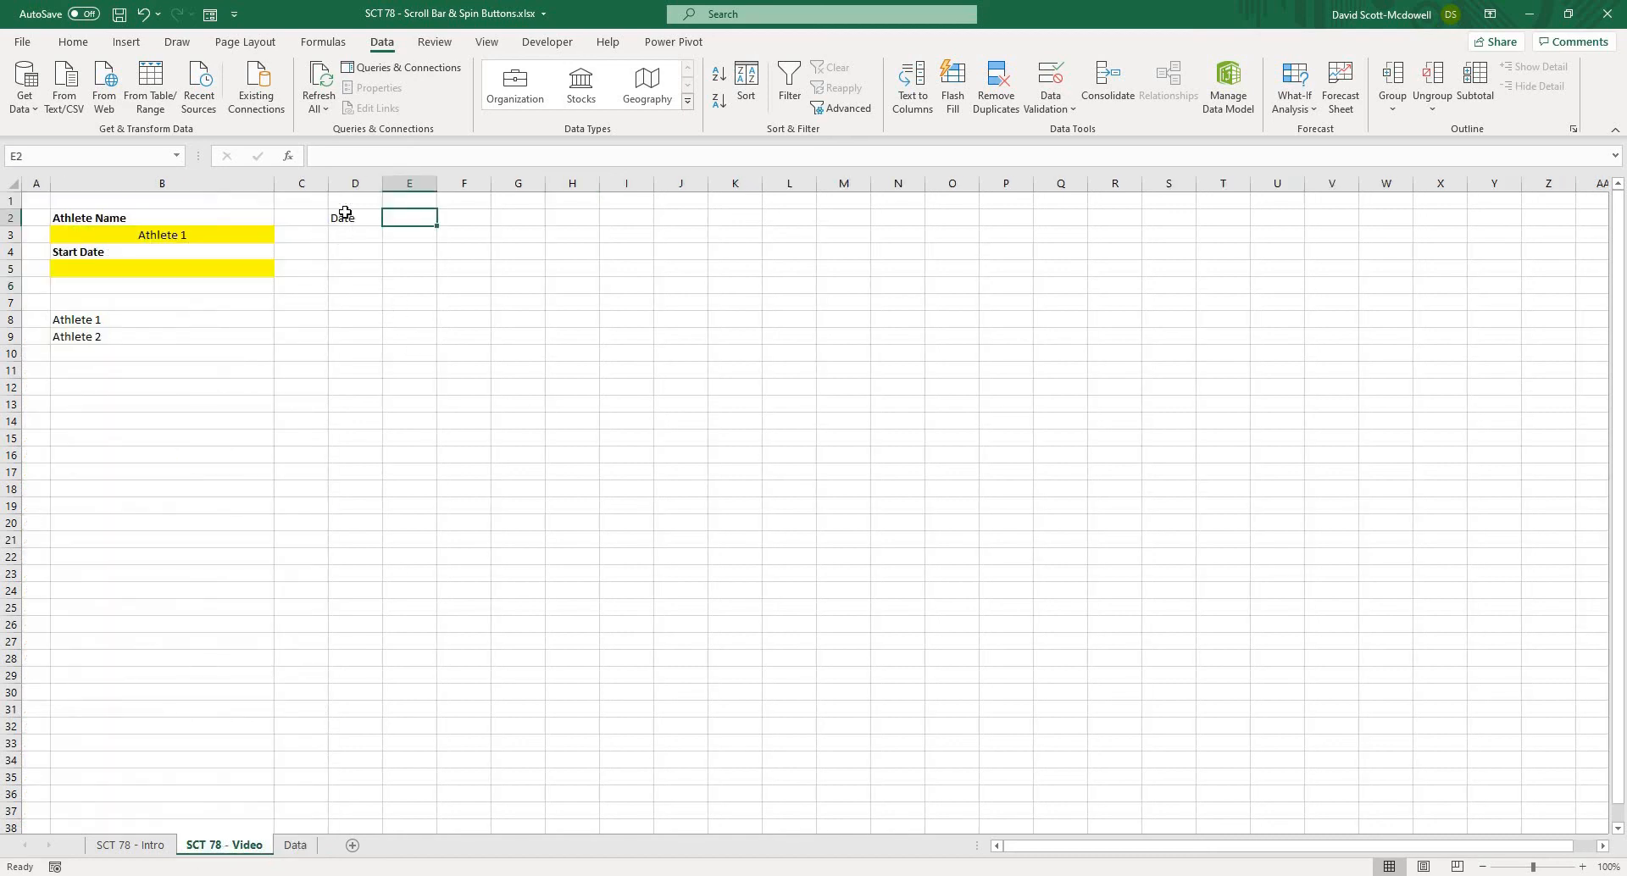
# Enter the headers Stress, Mood and Sleep in cells E2 to G2
pyautogui.click(345, 213)
pyautogui.click(403, 217)
pyautogui.write('Stre')
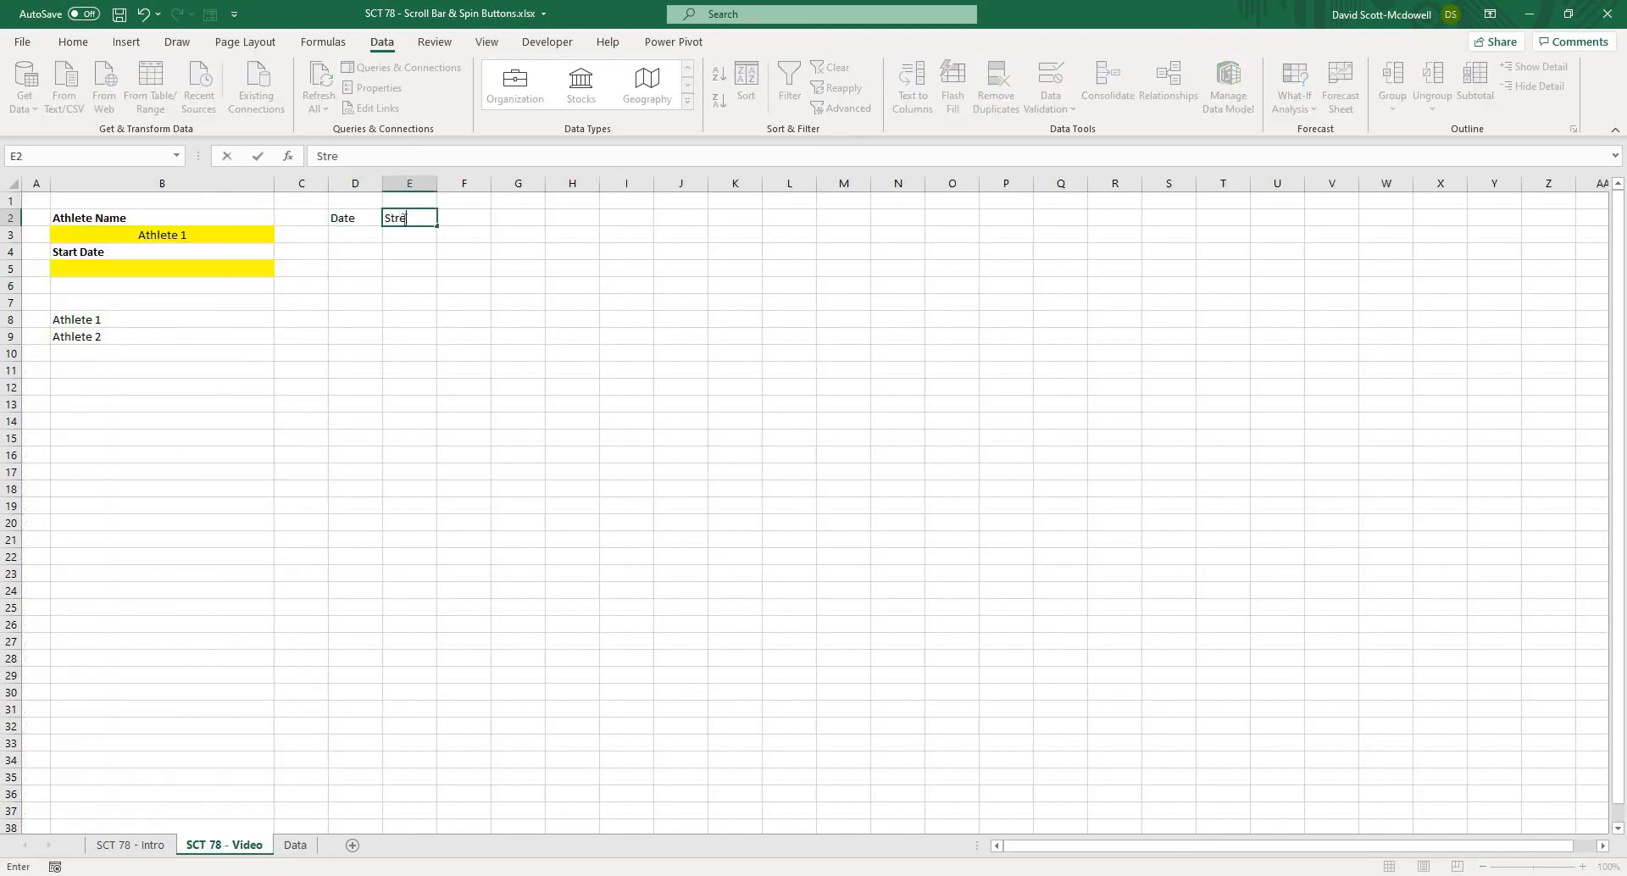
pyautogui.write('ss')
pyautogui.press('Tab')
pyautogui.write('Modd')
pyautogui.press('Tab')
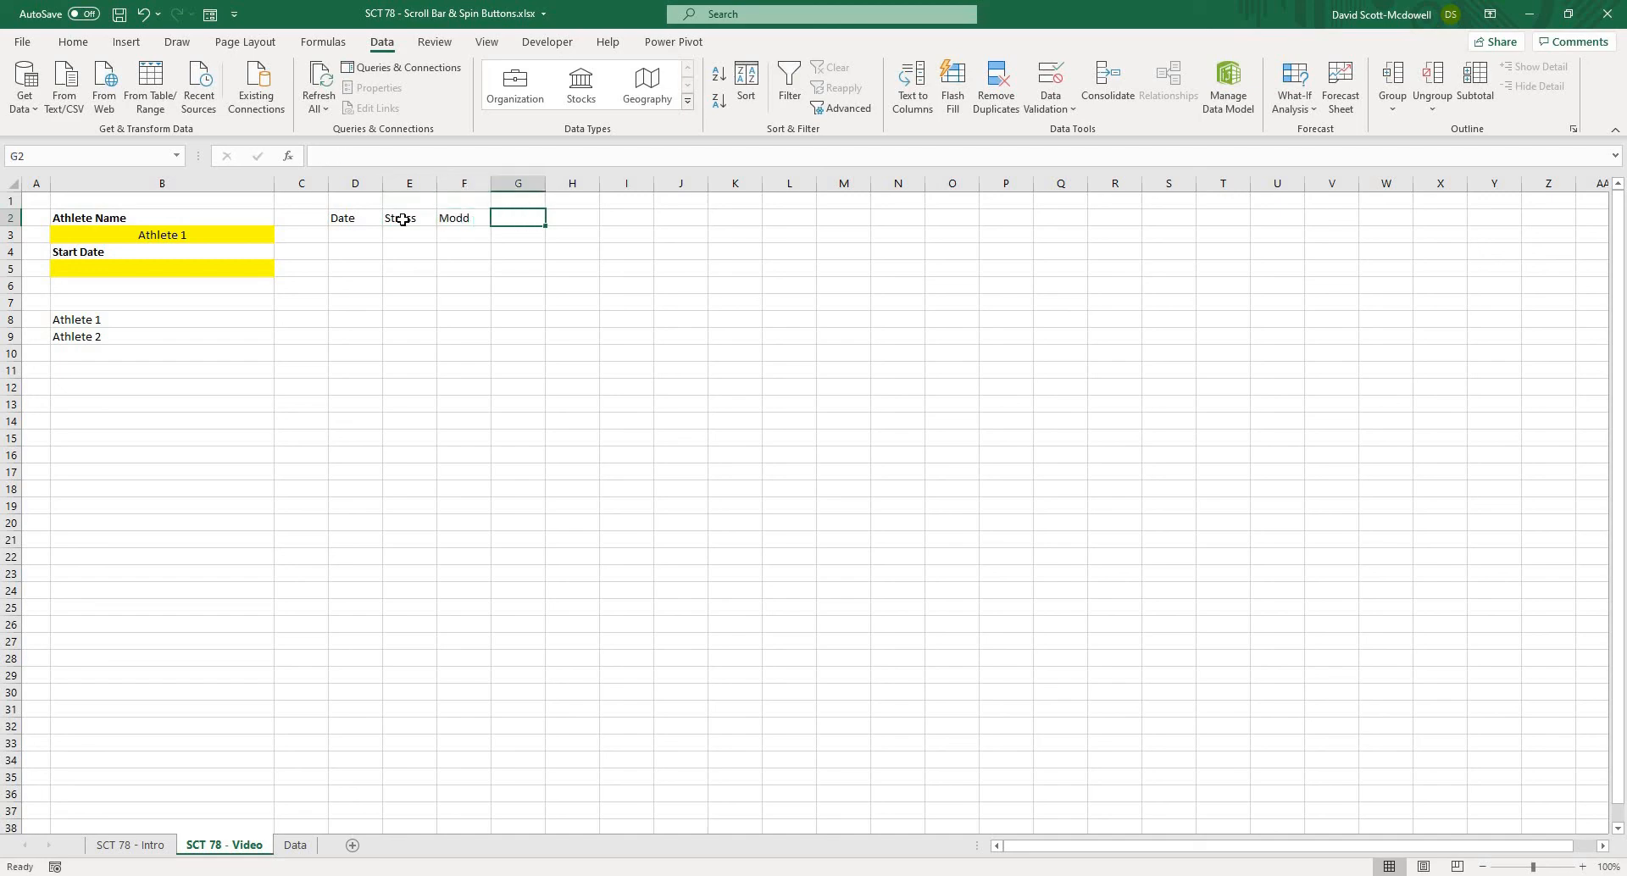
pyautogui.hotkey('shift', 'Tab')
pyautogui.write('Mood')
pyautogui.press('Tab')
pyautogui.write('Sleep')
pyautogui.press('Return')
# List the chosen athlete's dates from D3 with =FILTER(TBL_Wellness[Date], TBL_Wellness[Athlete Name]=$B$3,)
pyautogui.press('Left')
pyautogui.press('Left')
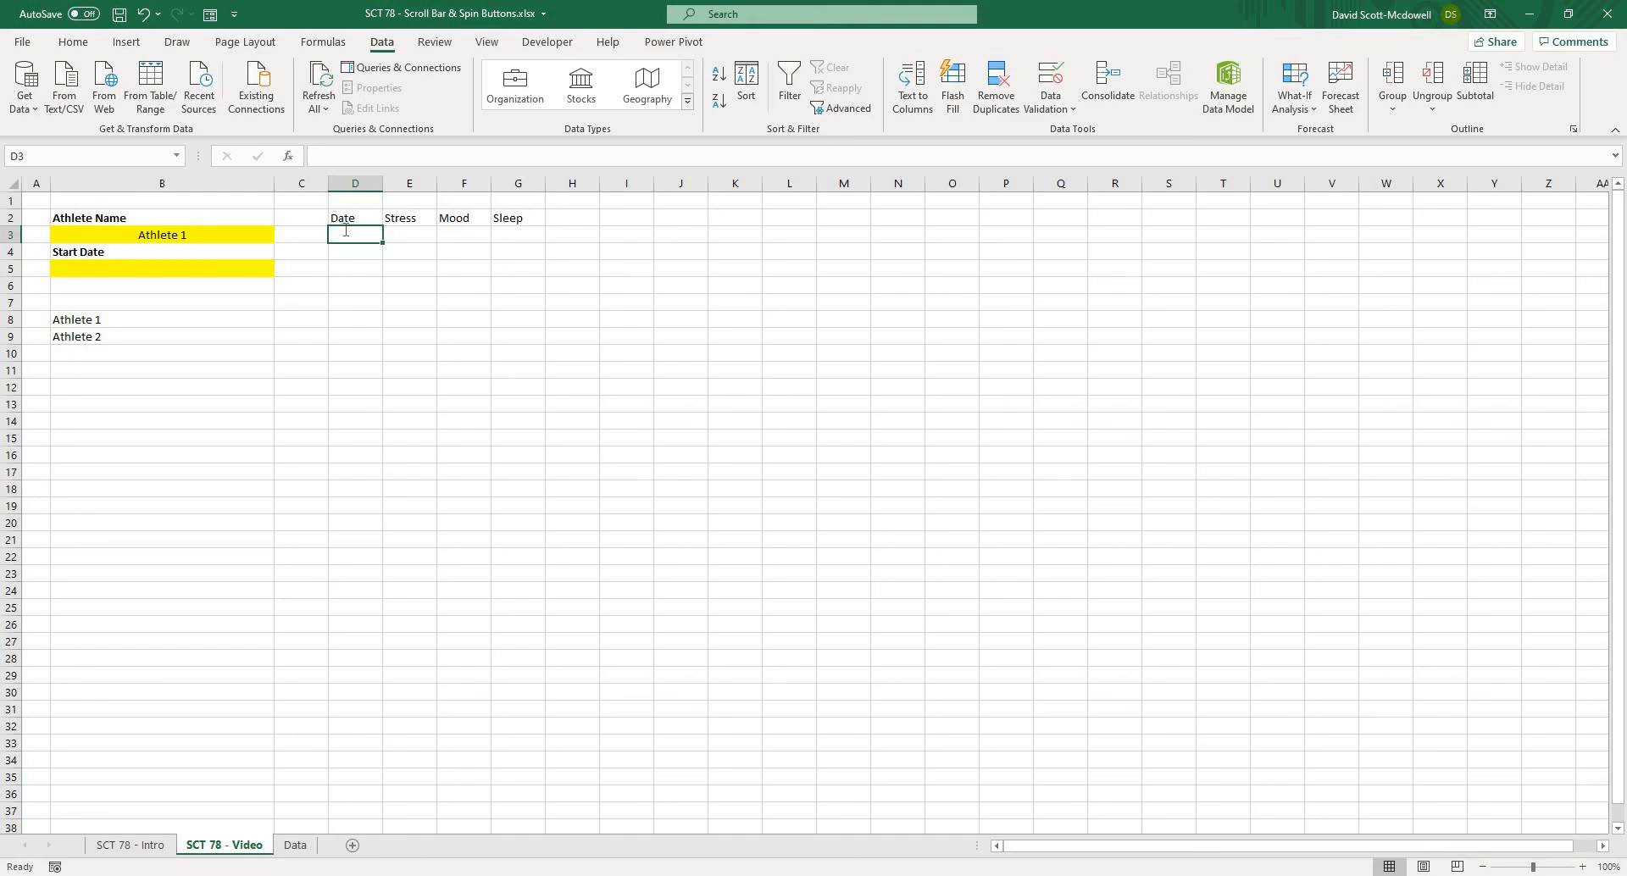
pyautogui.write('=filter(')
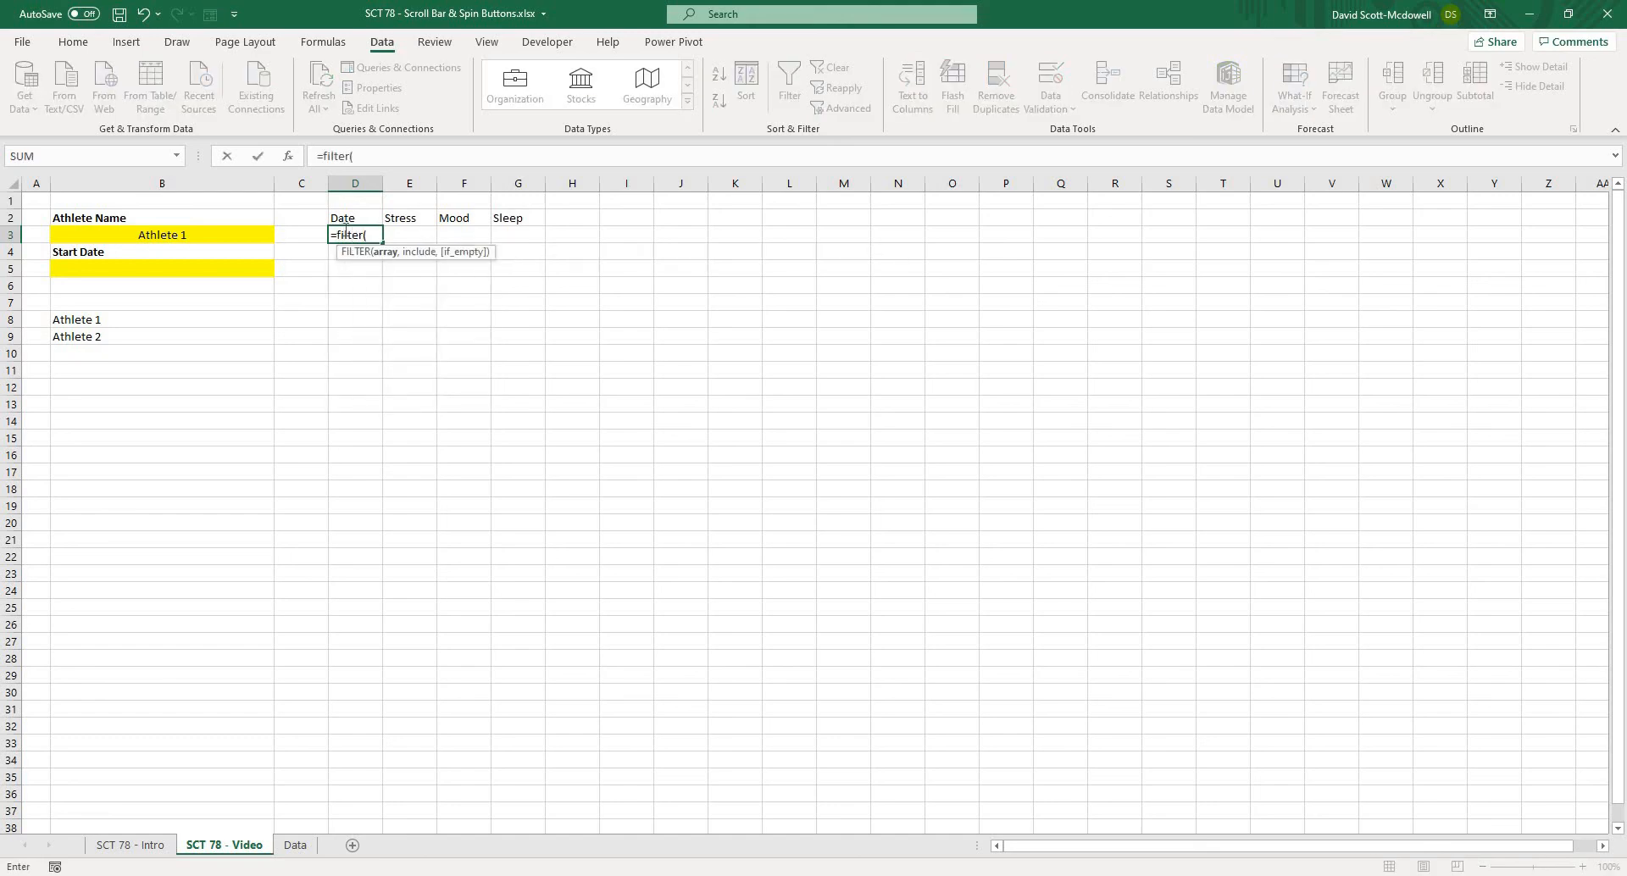
pyautogui.write('tbl')
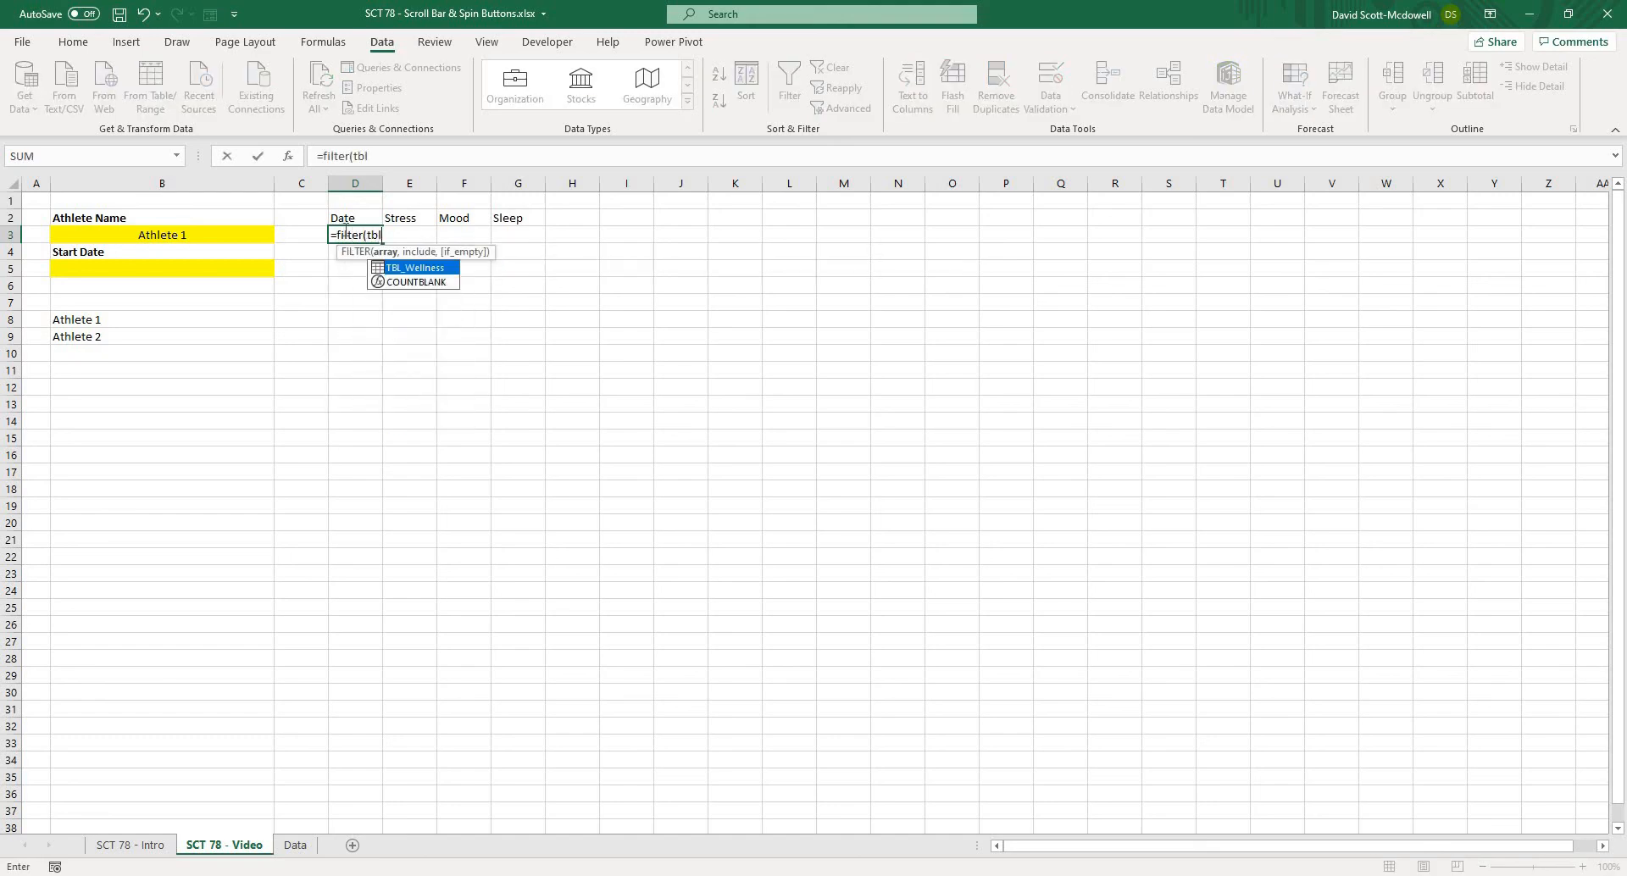
pyautogui.write('_wellness')
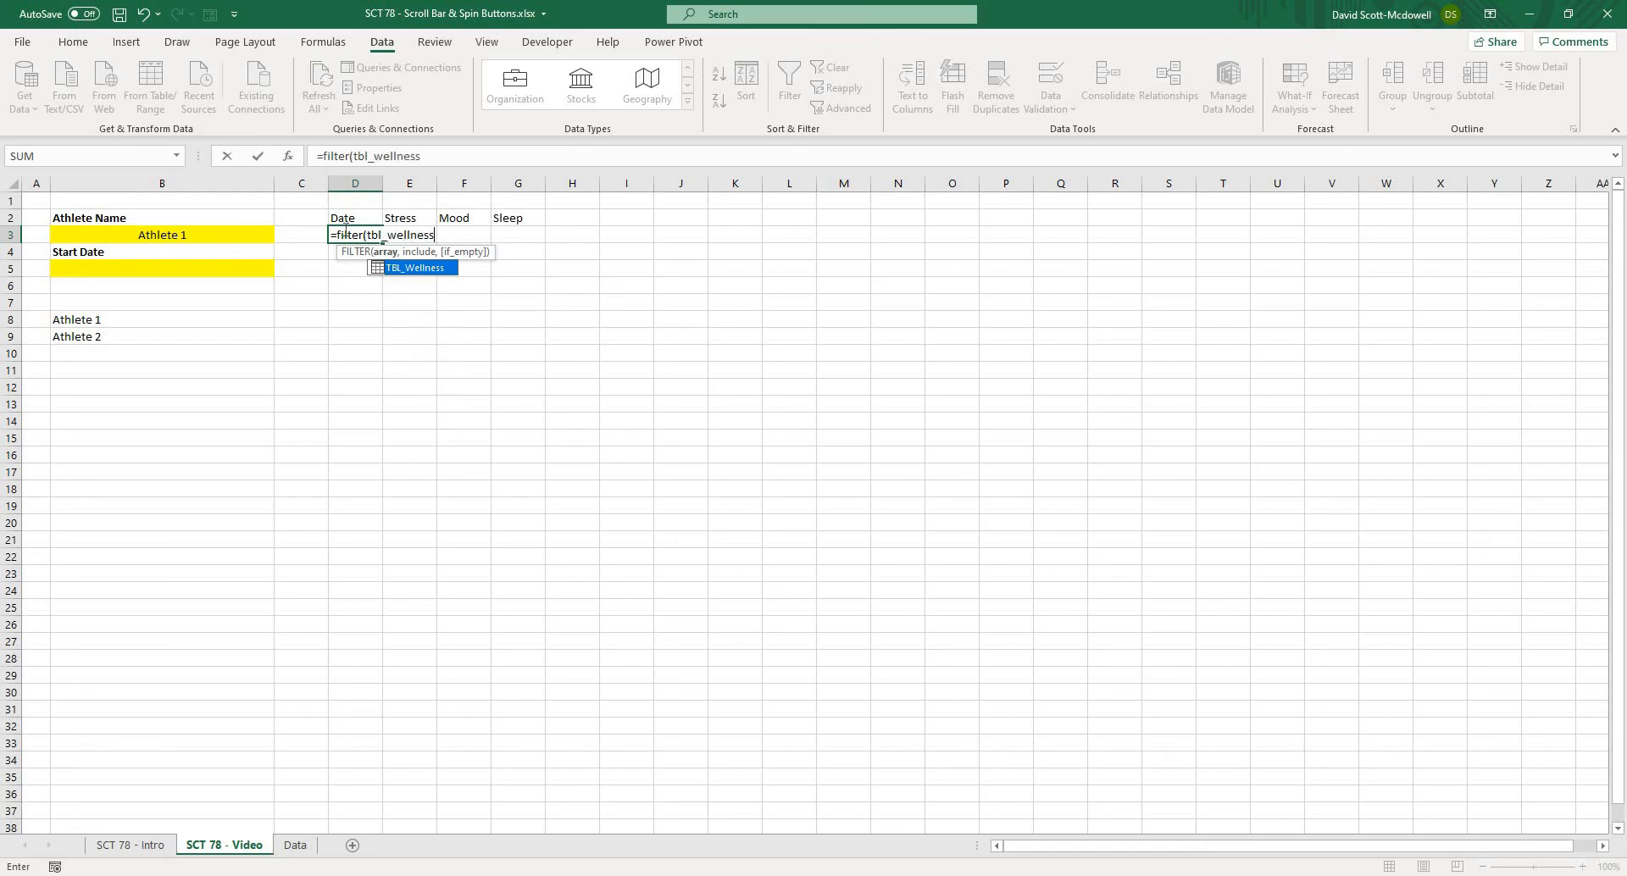
pyautogui.write('[date')
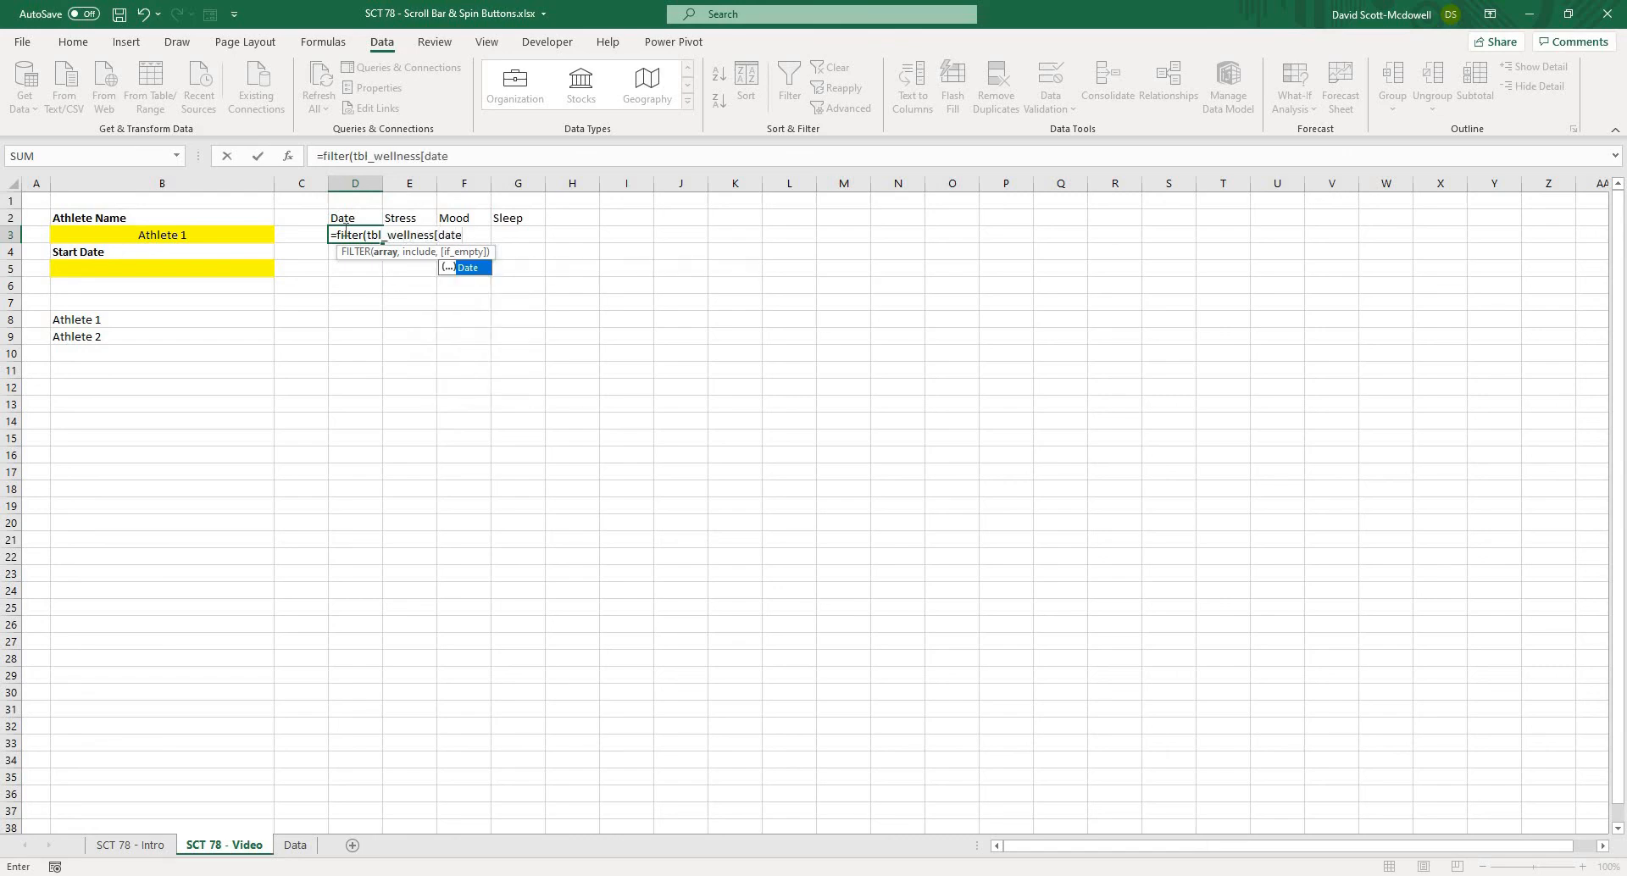
pyautogui.write('], ')
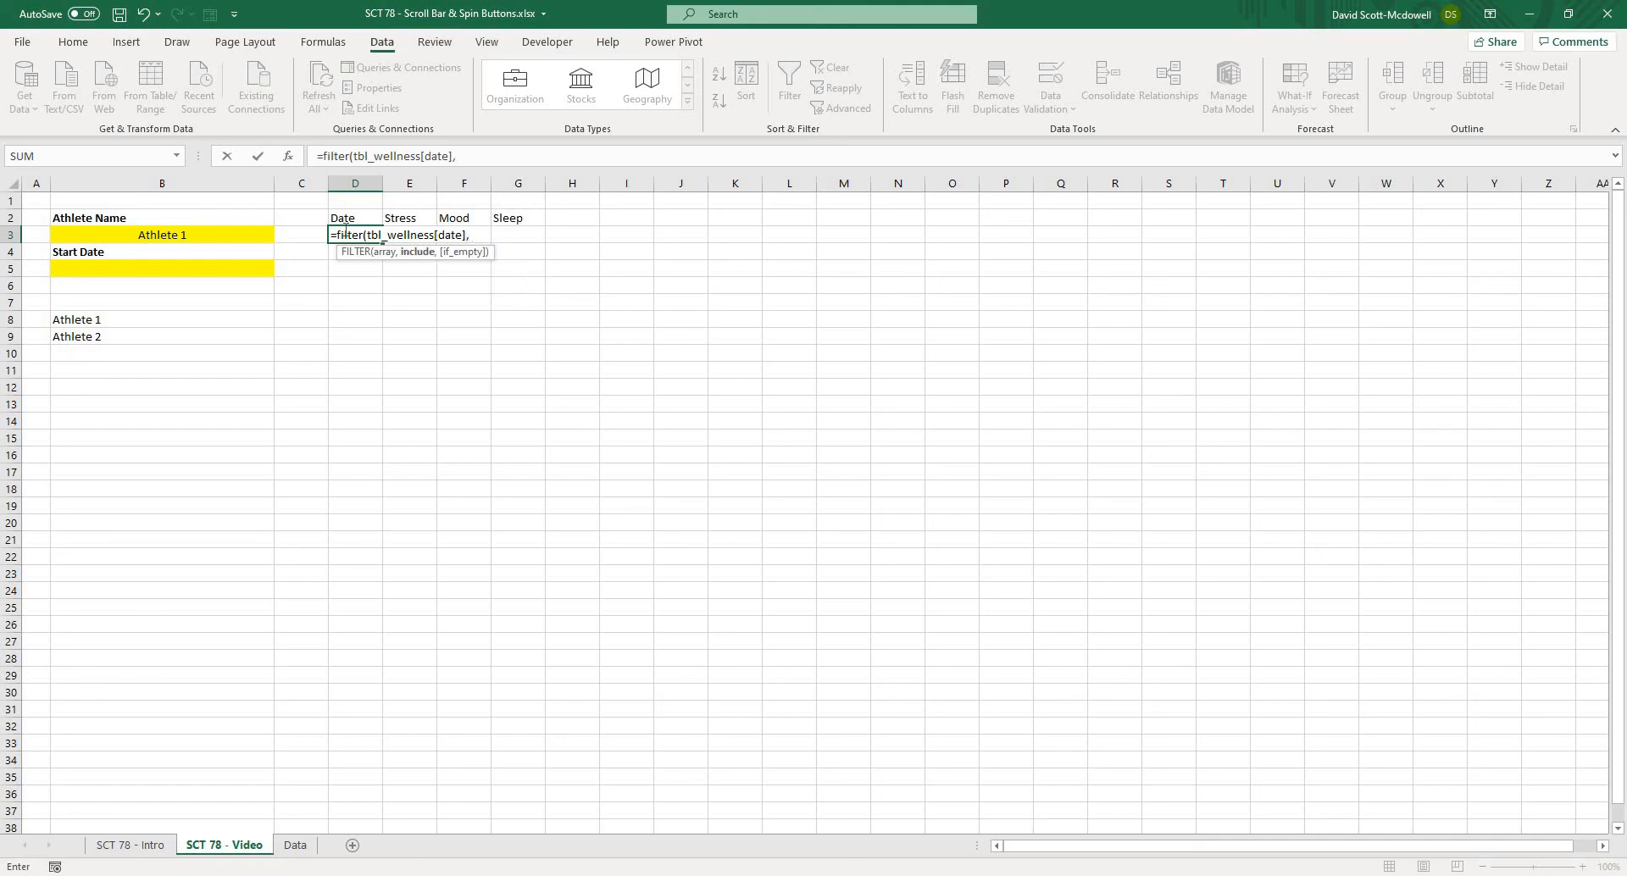
pyautogui.write('tbl_wellness')
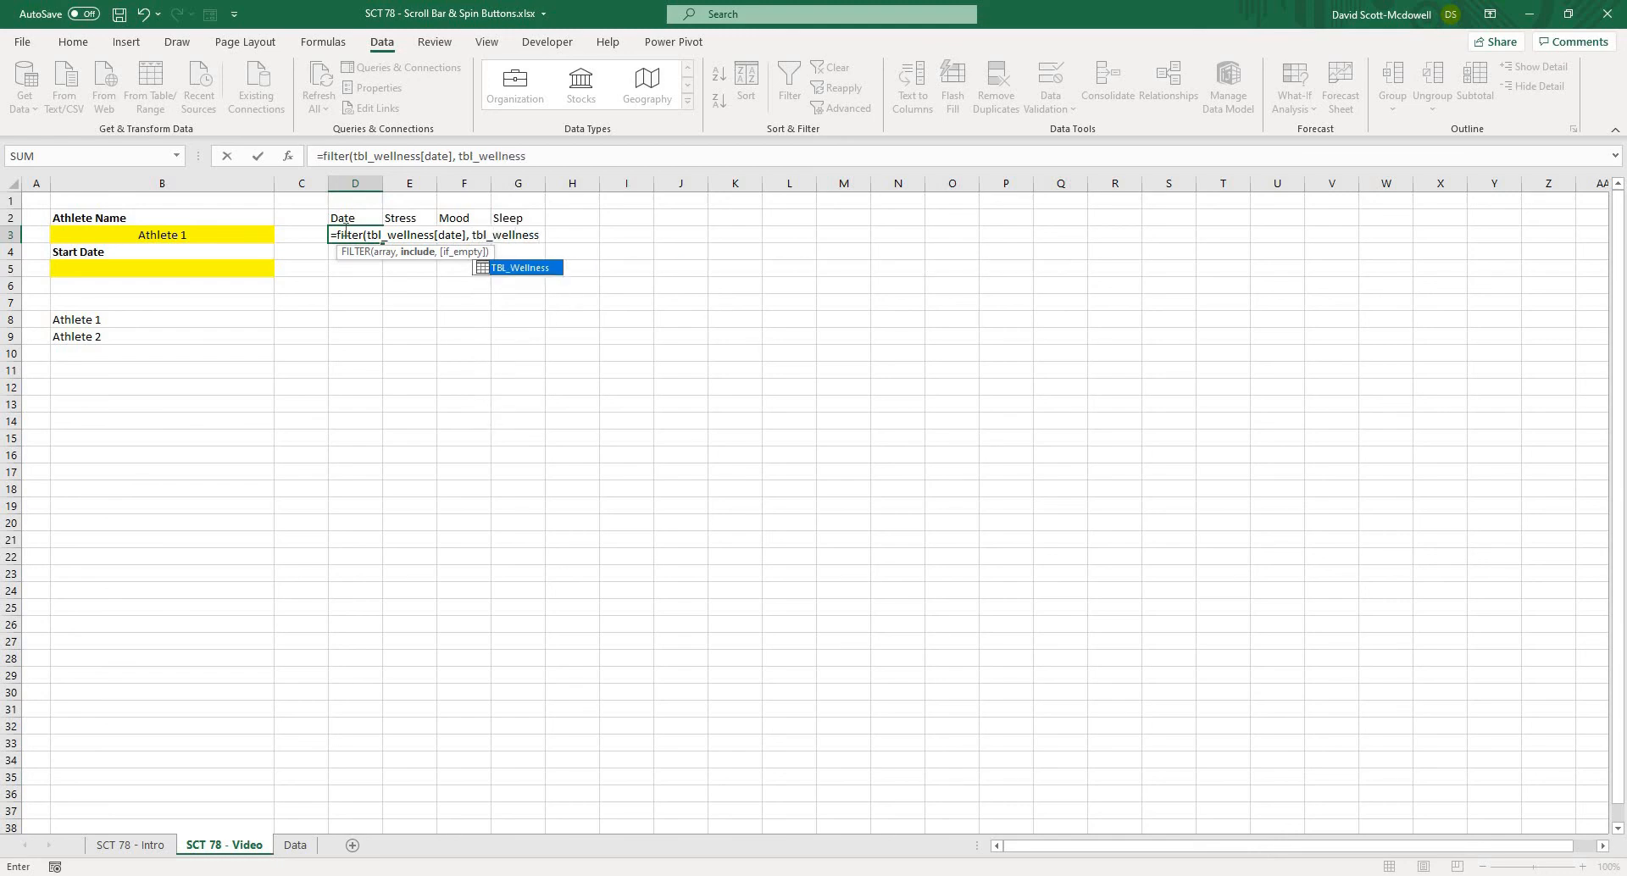
pyautogui.write('[athlete')
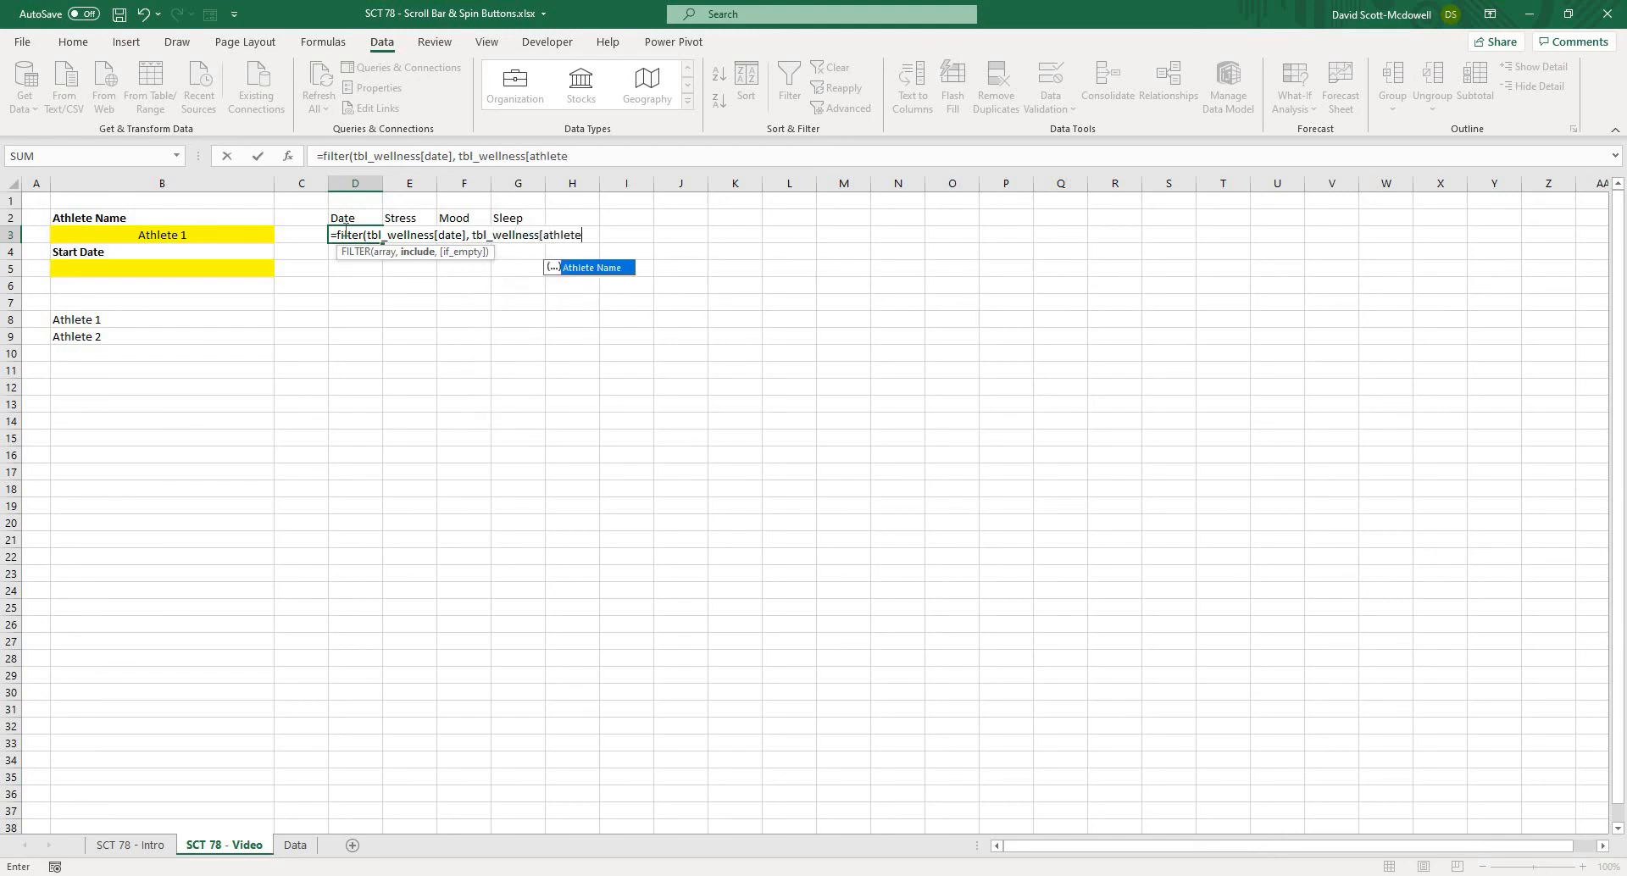
pyautogui.write(' name]')
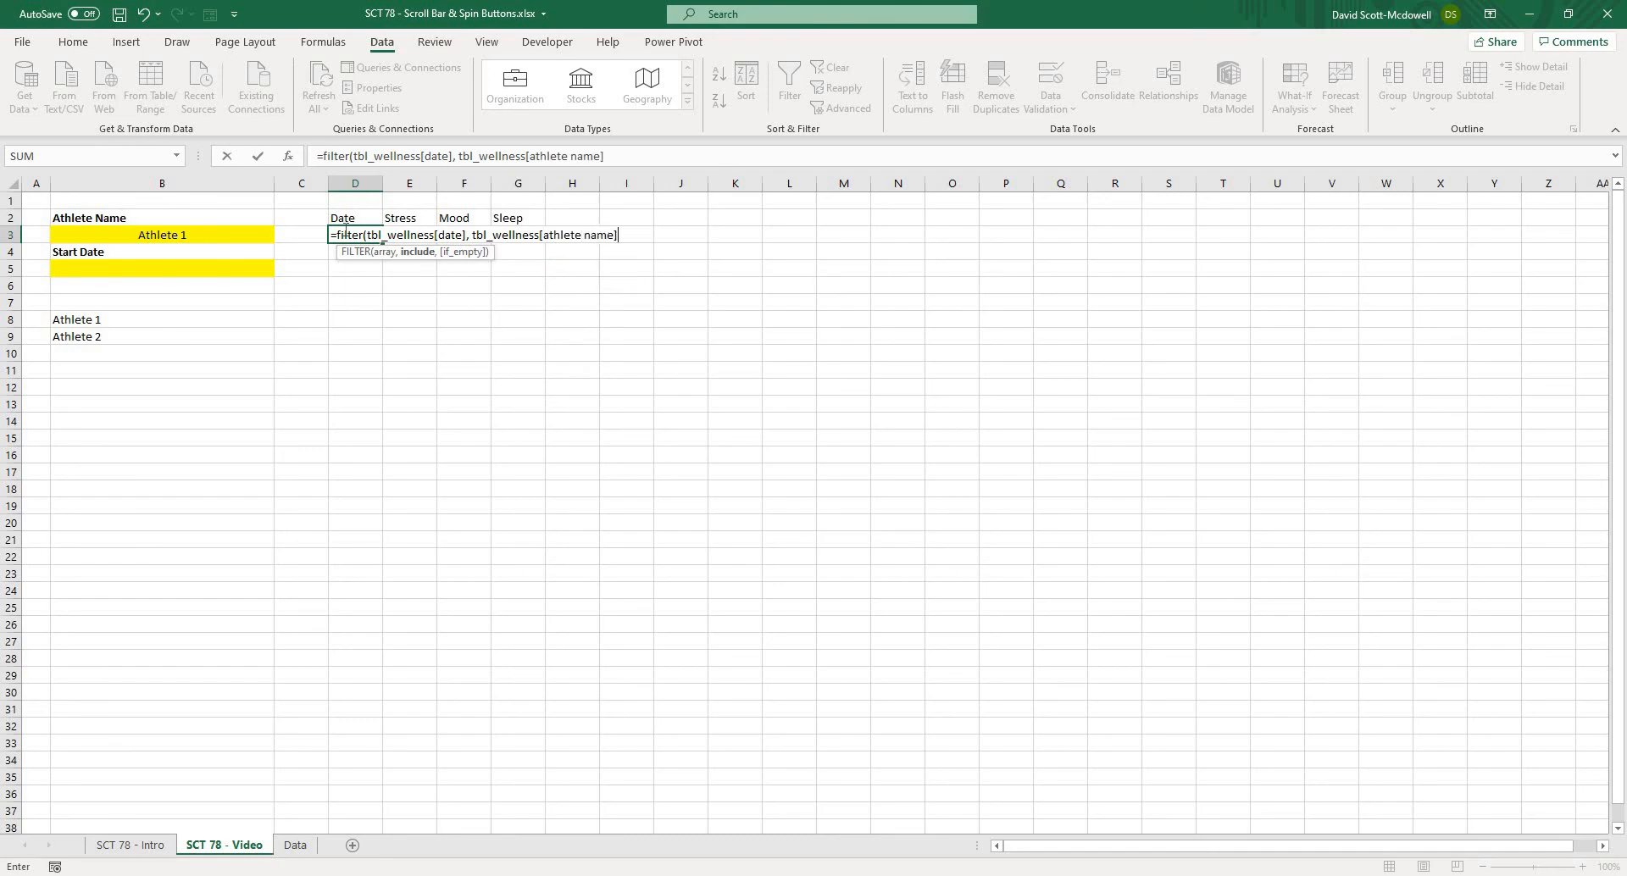
pyautogui.write('=')
pyautogui.click(125, 235)
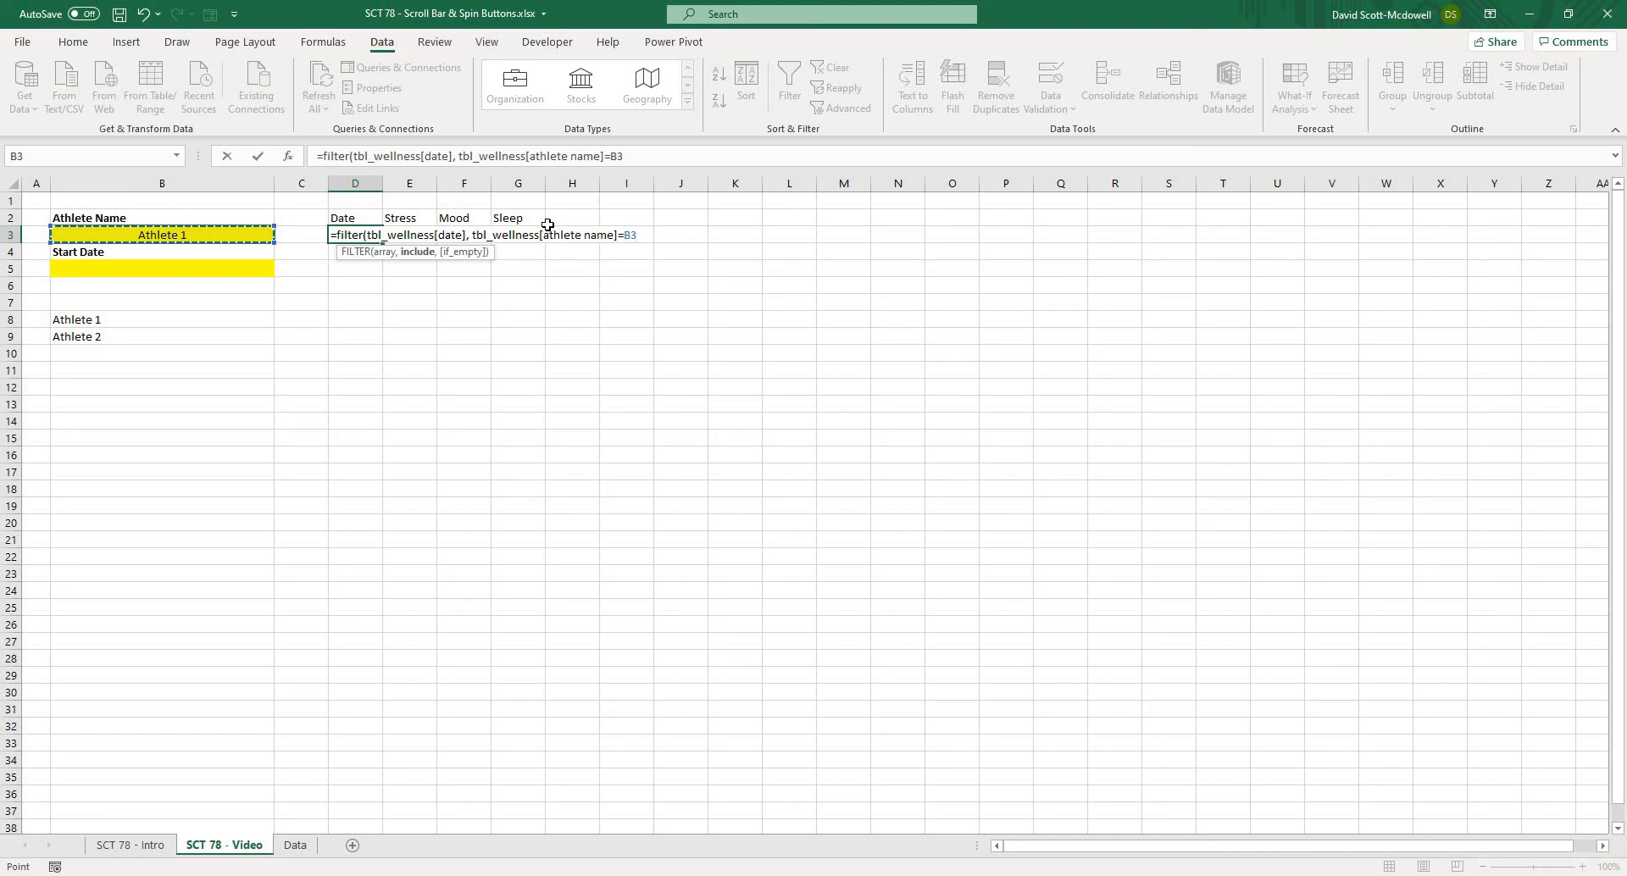
pyautogui.press('F4')
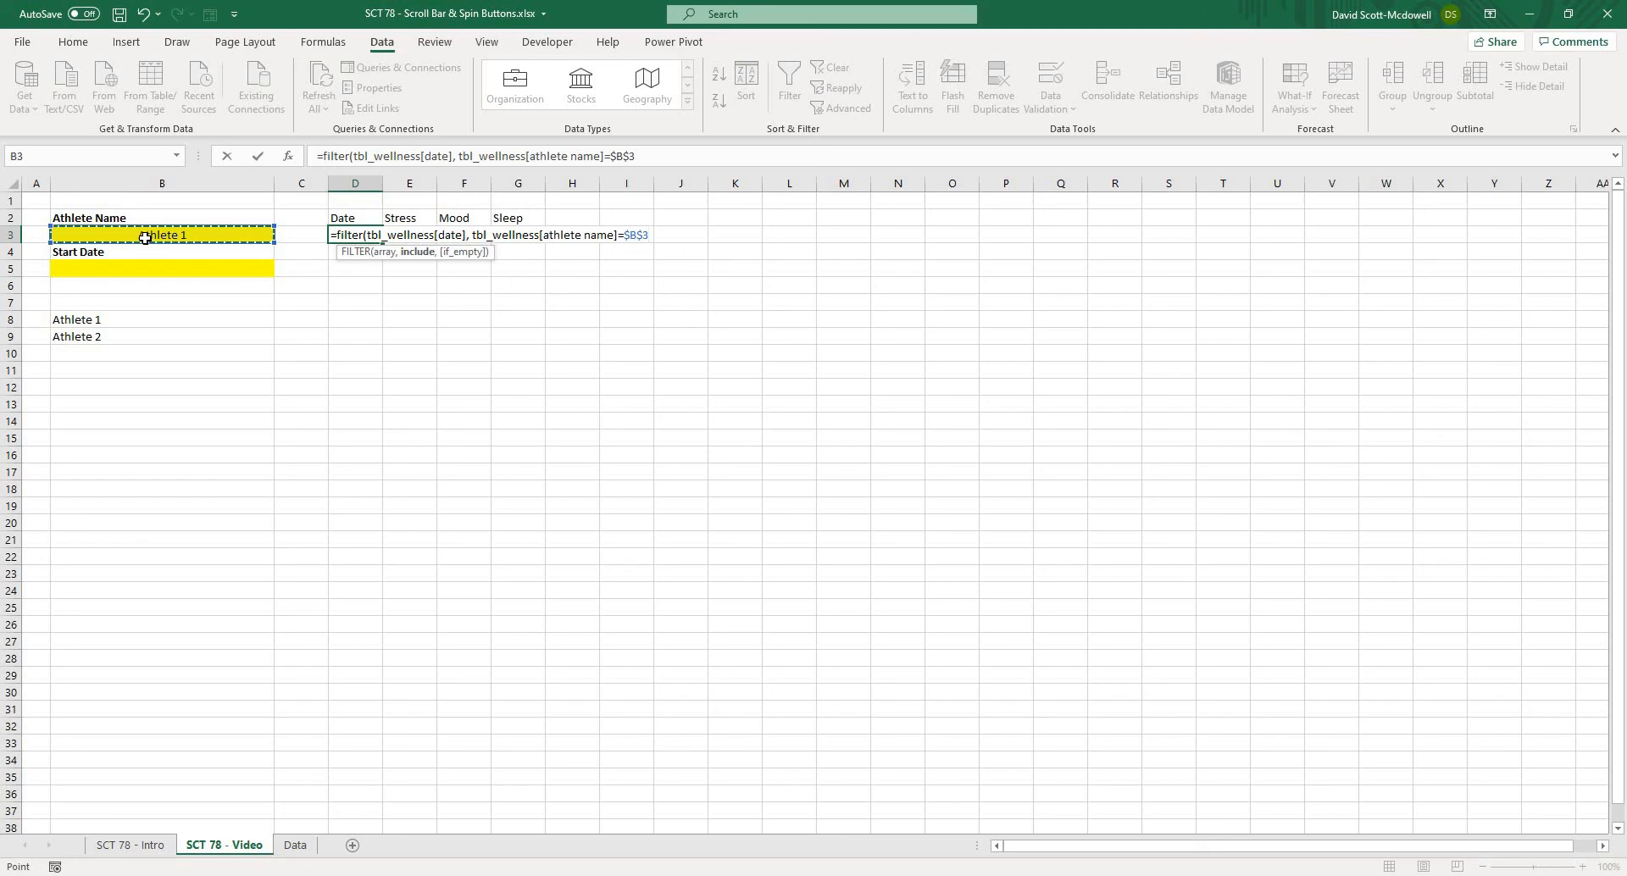
pyautogui.write(',')
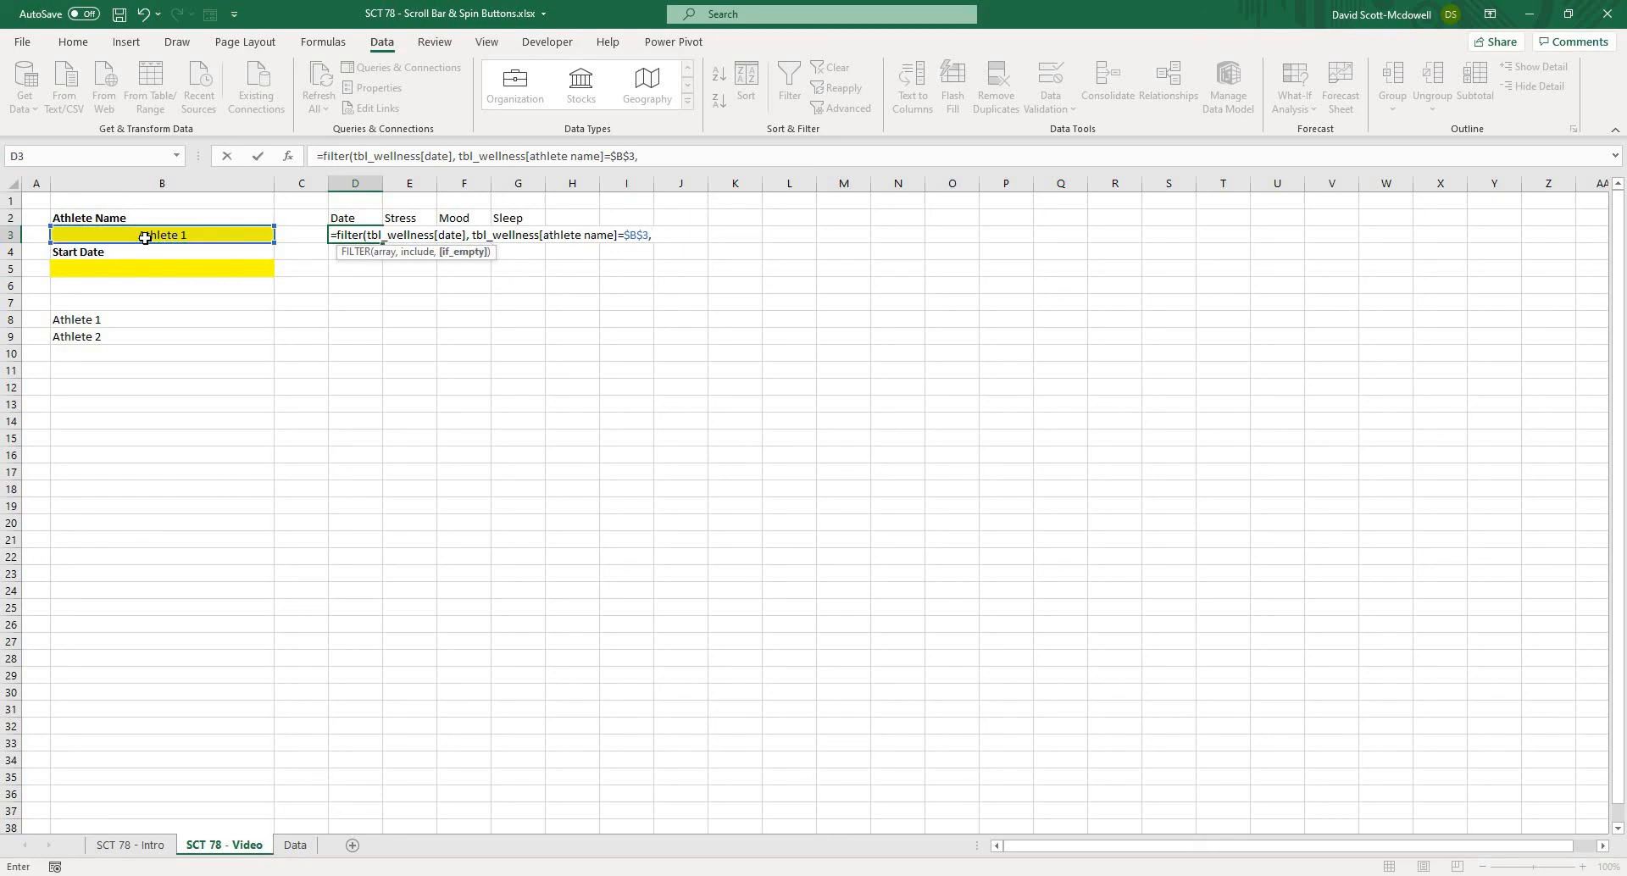
pyautogui.write(')')
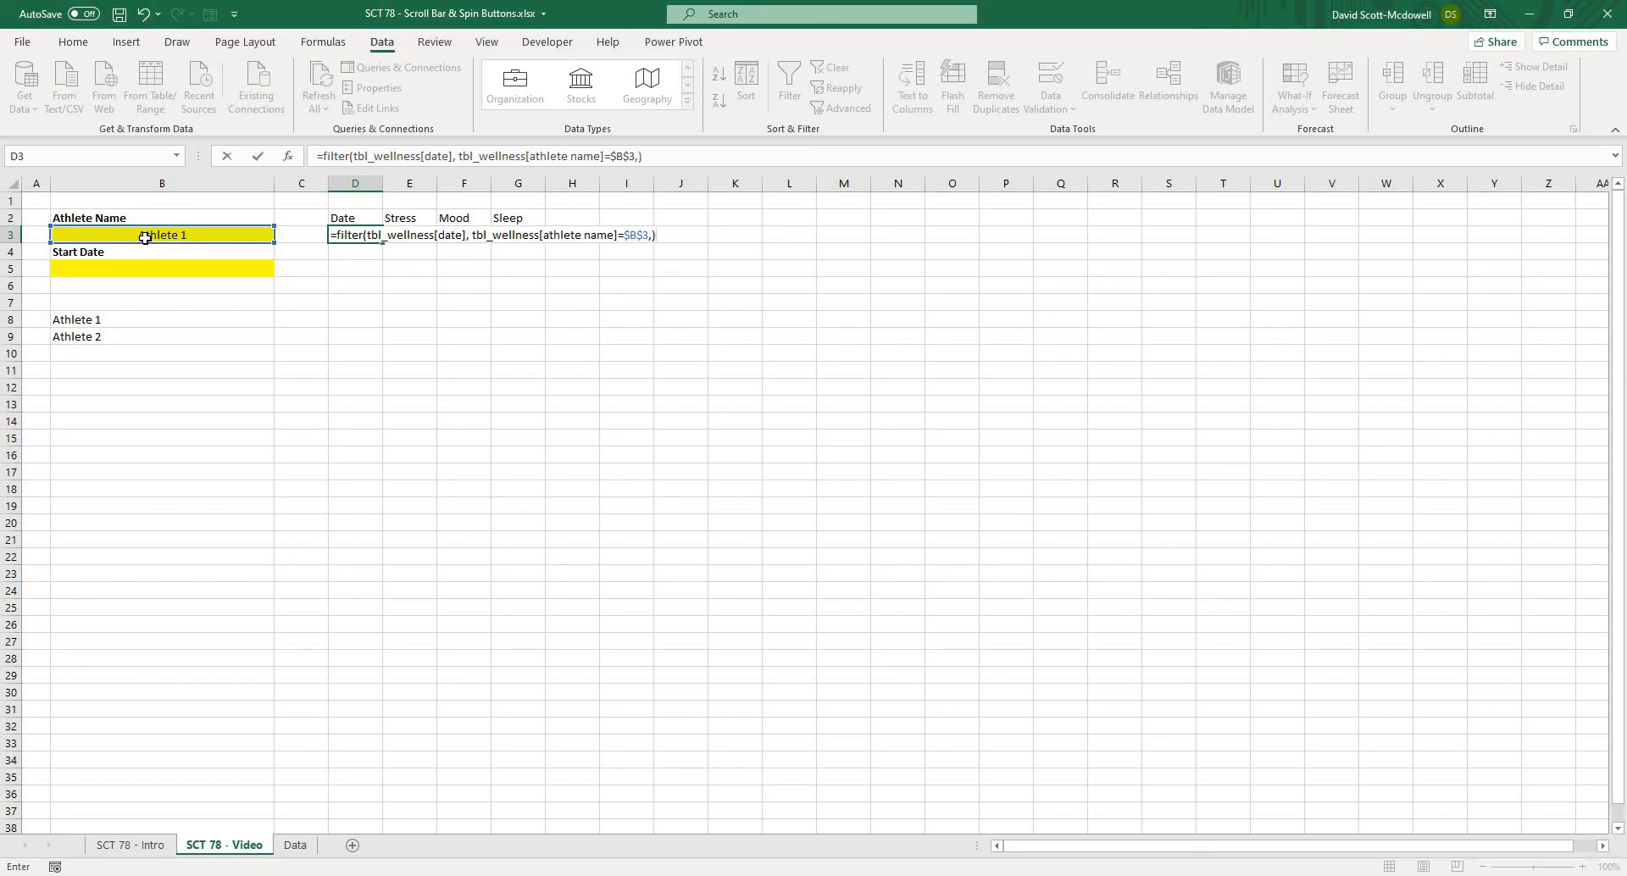
pyautogui.press('Return')
pyautogui.click(683, 351)
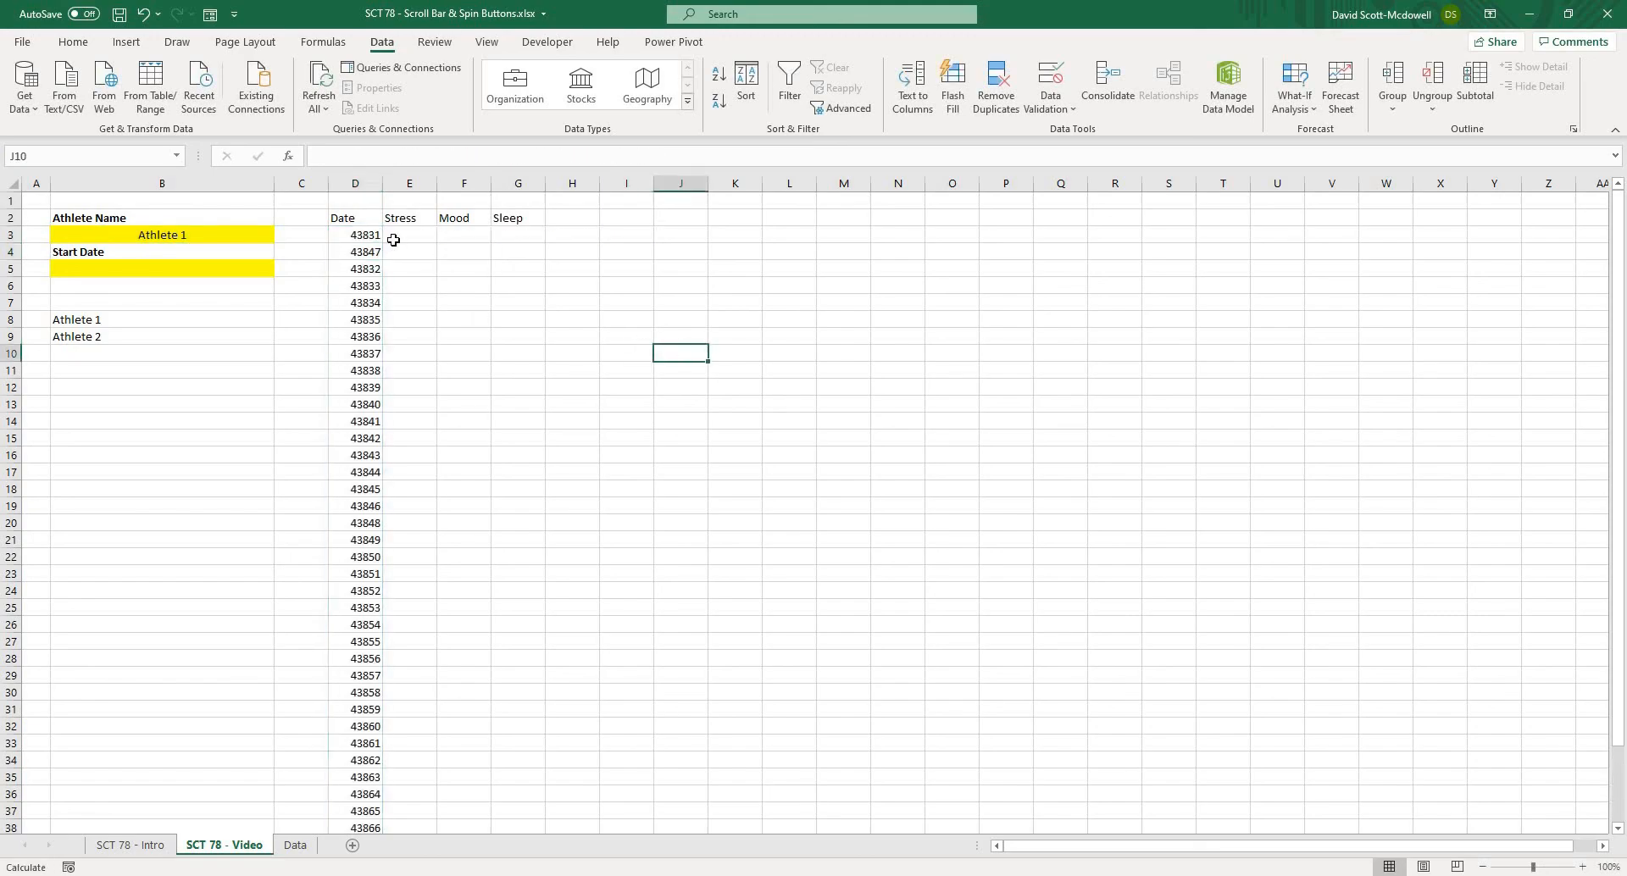
# Format the date list in column D from D3 down as Short Date
pyautogui.click(374, 236)
pyautogui.scroll(-7, 465, 410)
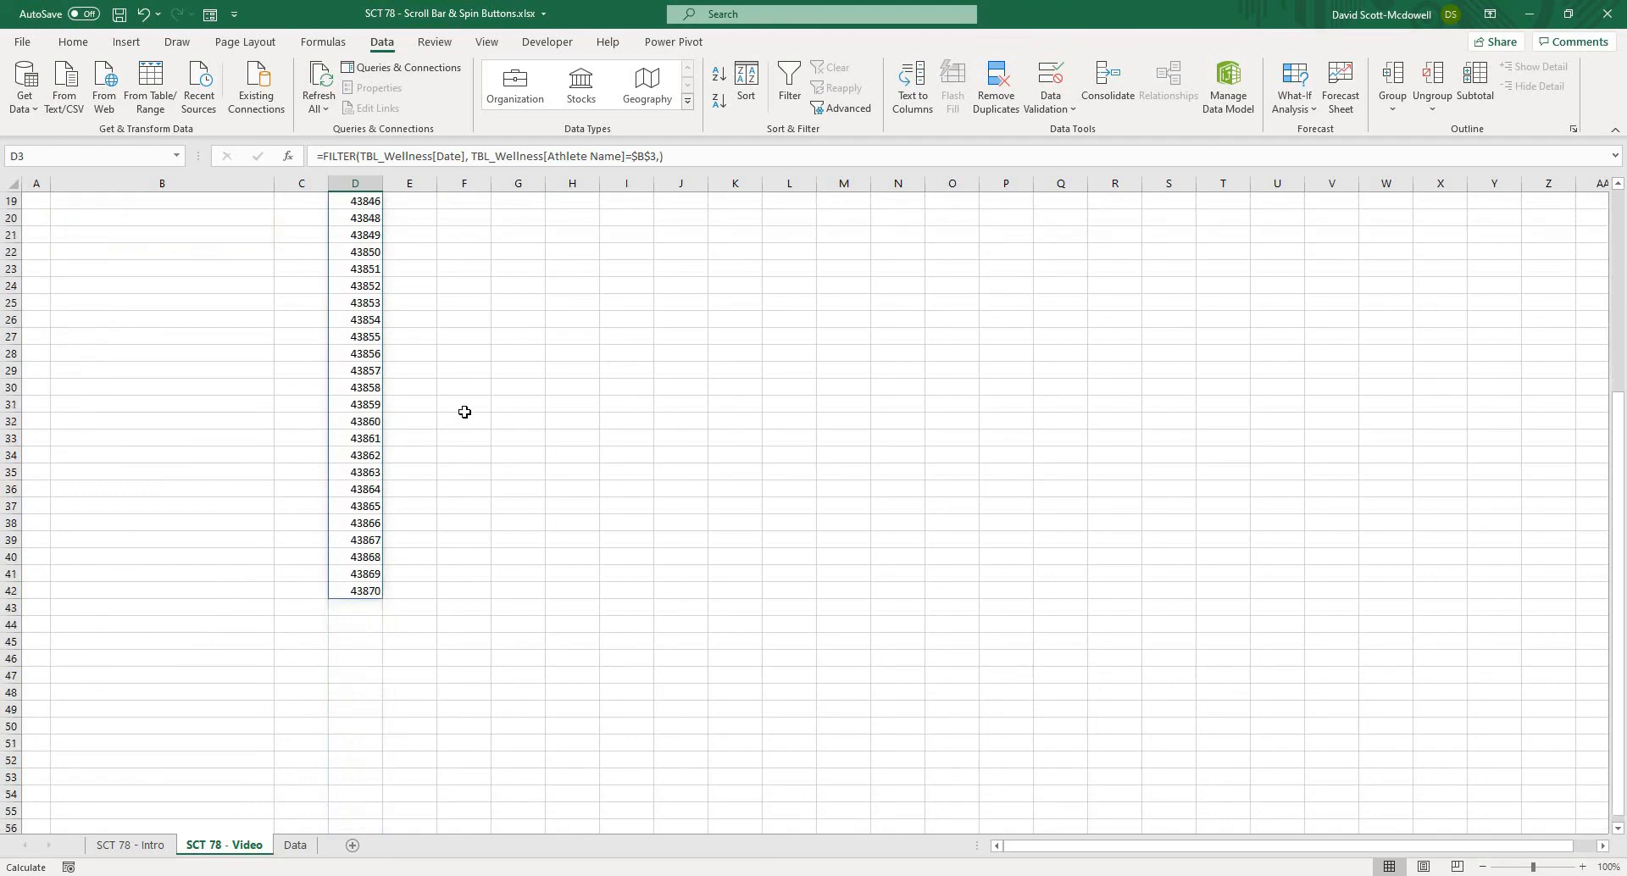
pyautogui.scroll(7, 461, 410)
pyautogui.click(379, 260)
pyautogui.moveTo(356, 235); pyautogui.dragTo(382, 646)
pyautogui.scroll(4, 526, 396)
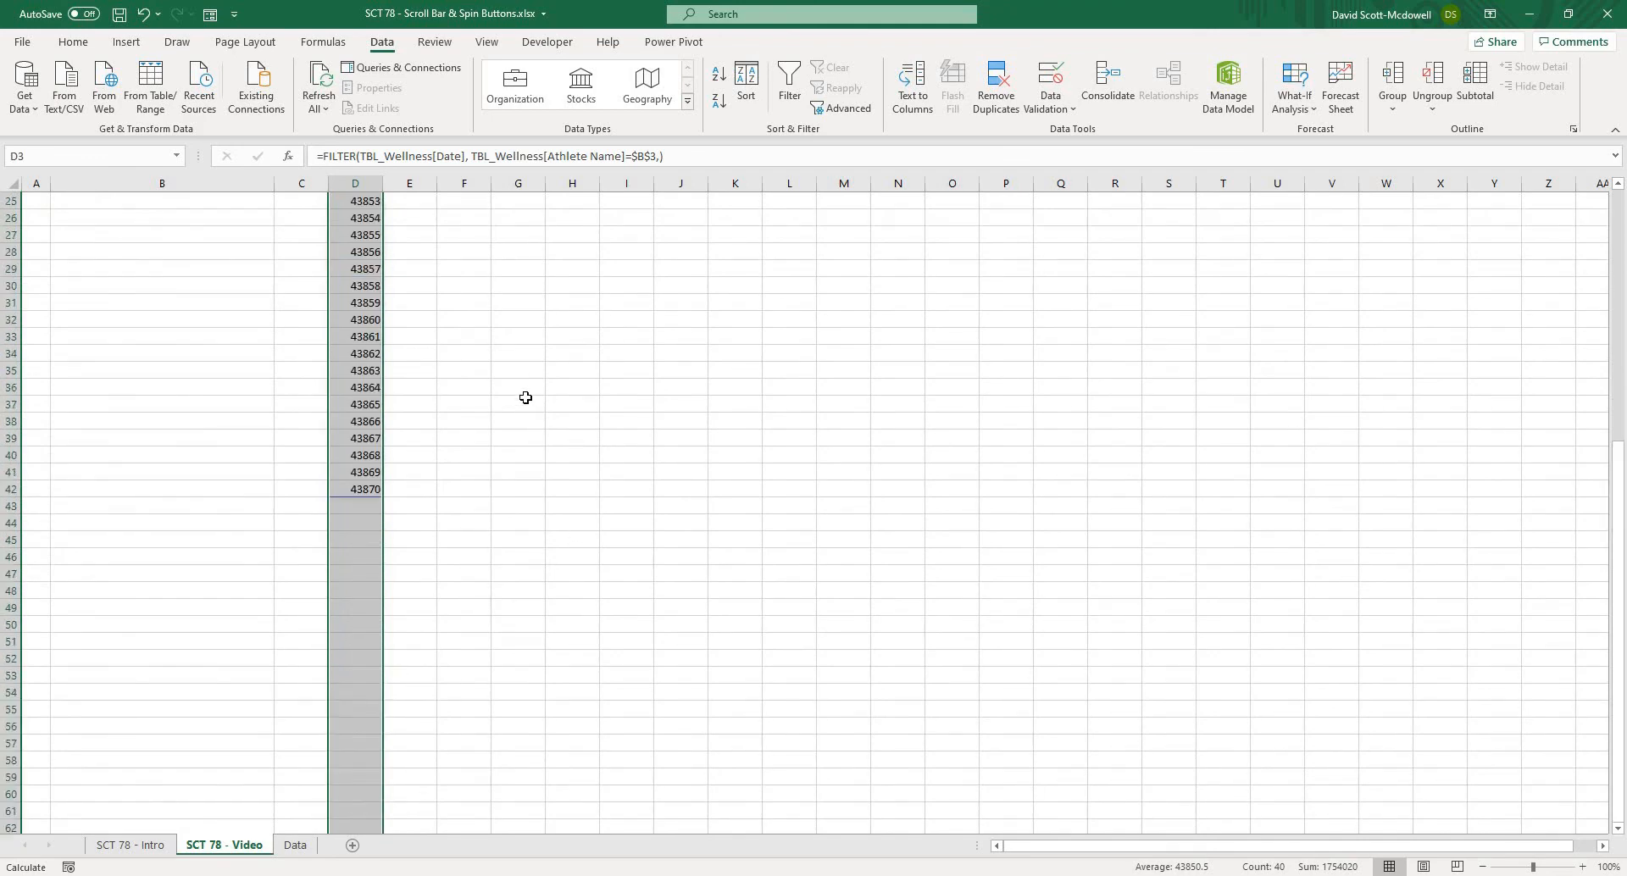
pyautogui.click(72, 42)
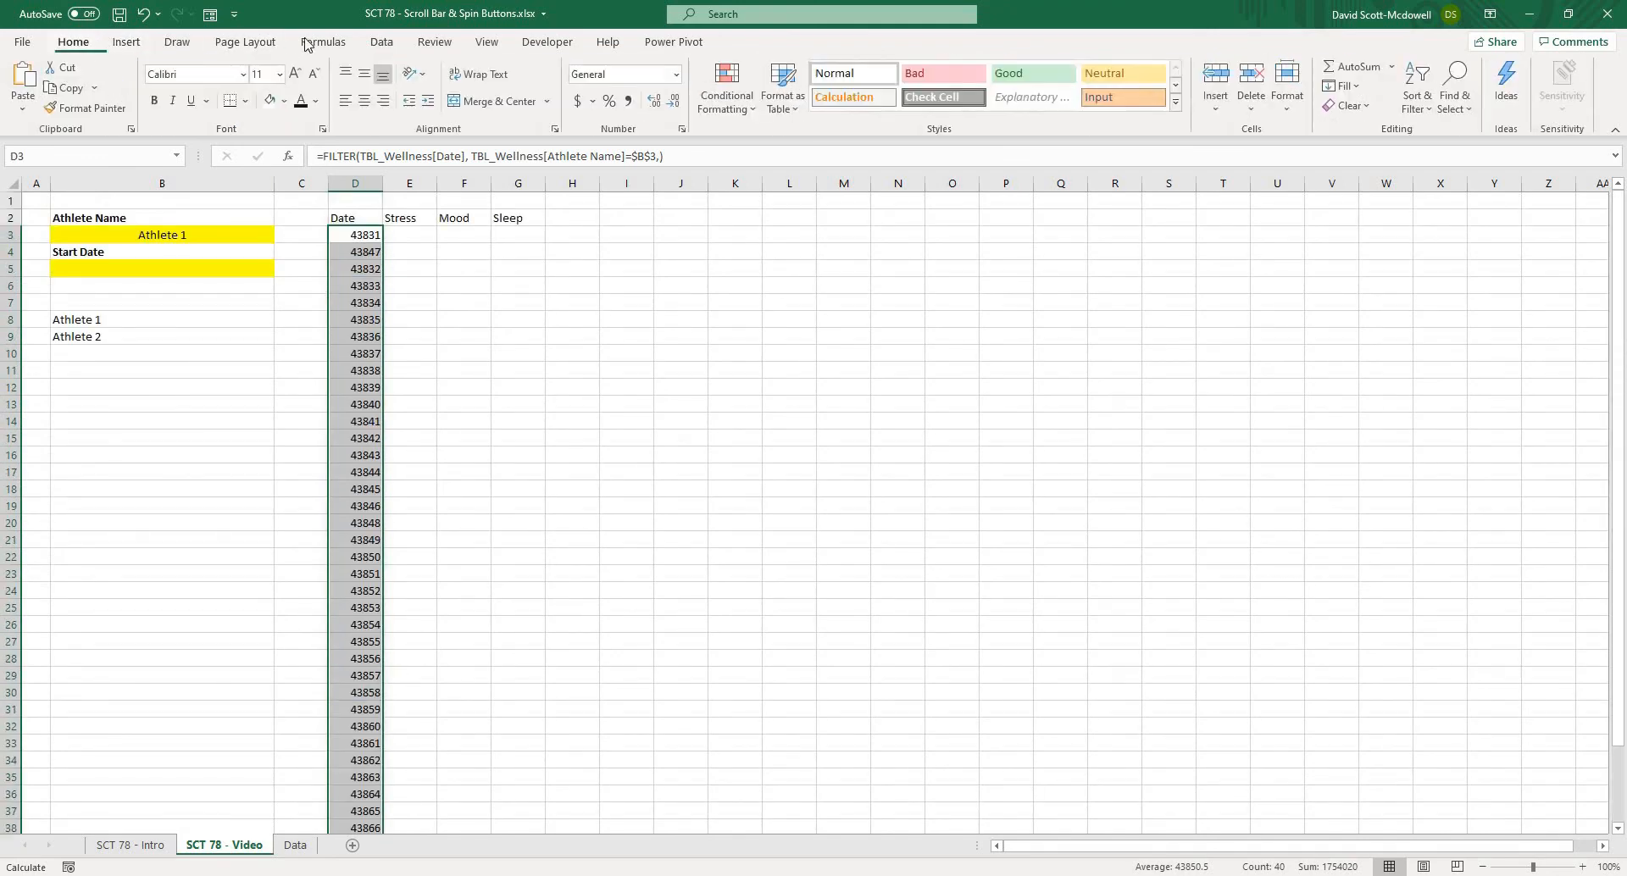
pyautogui.click(678, 74)
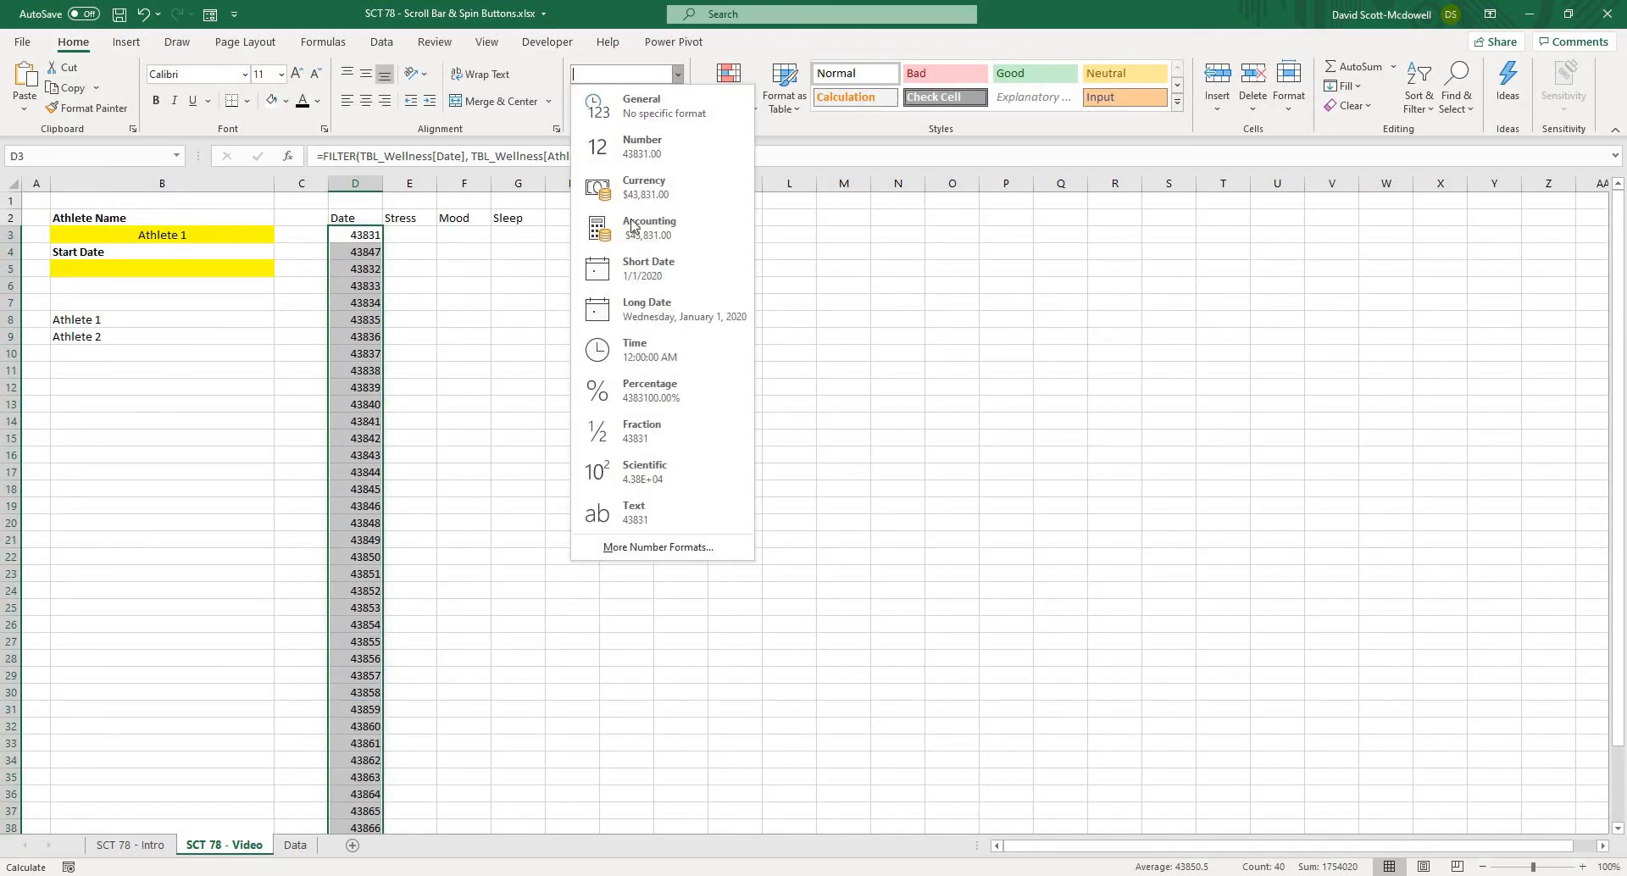
pyautogui.click(628, 285)
pyautogui.click(788, 335)
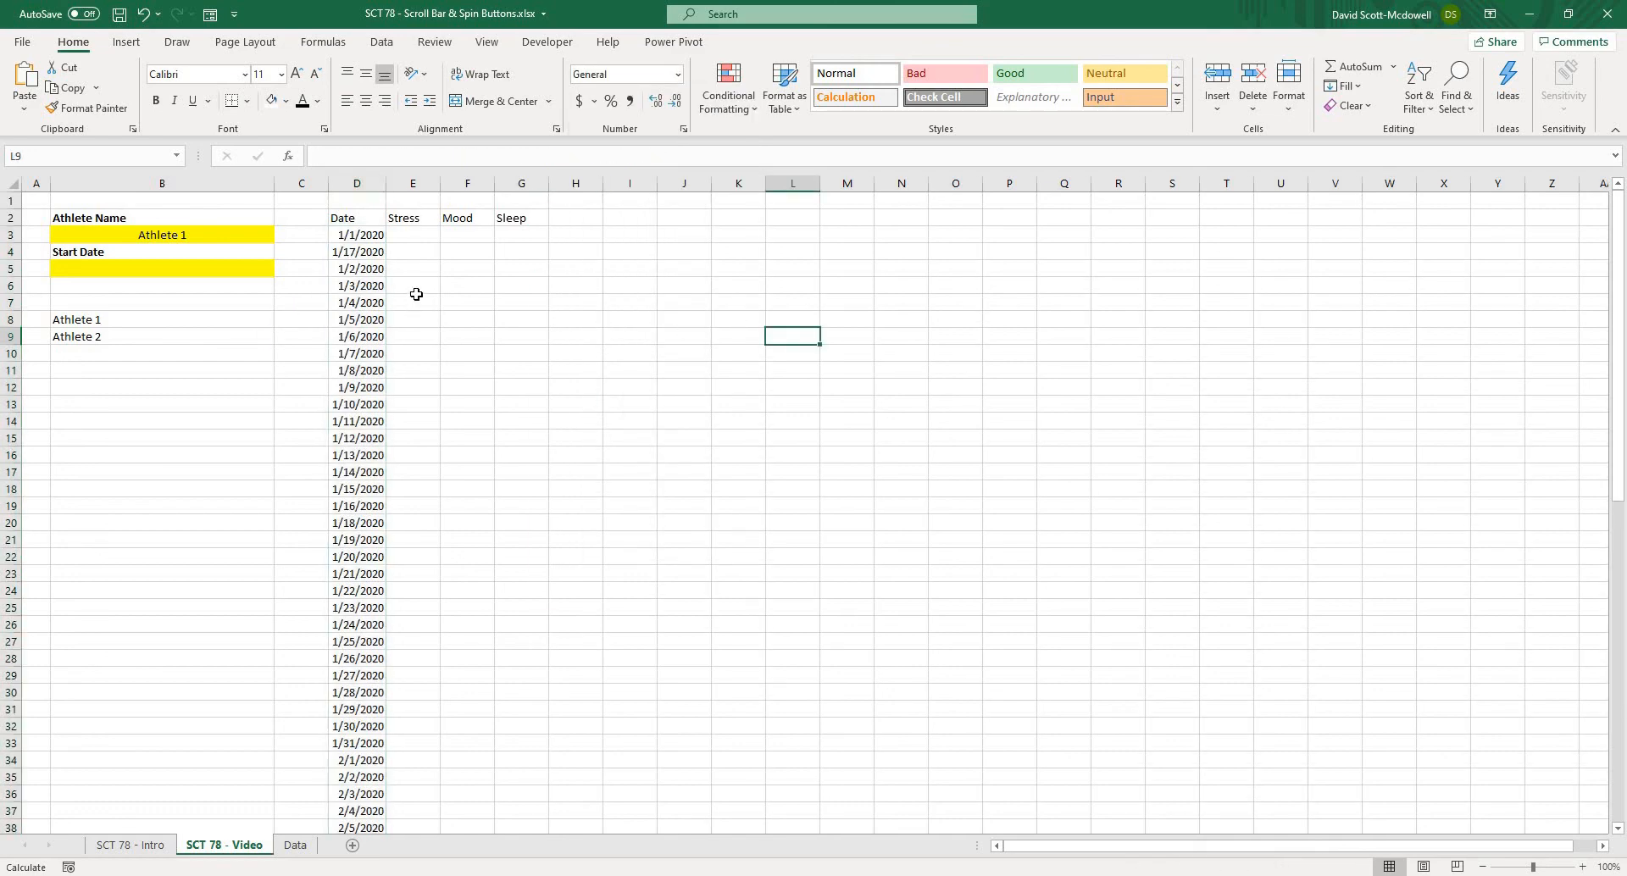
# Compare the order of the filtered dates in column D with the source table on the Data sheet
pyautogui.click(367, 234)
pyautogui.click(421, 272)
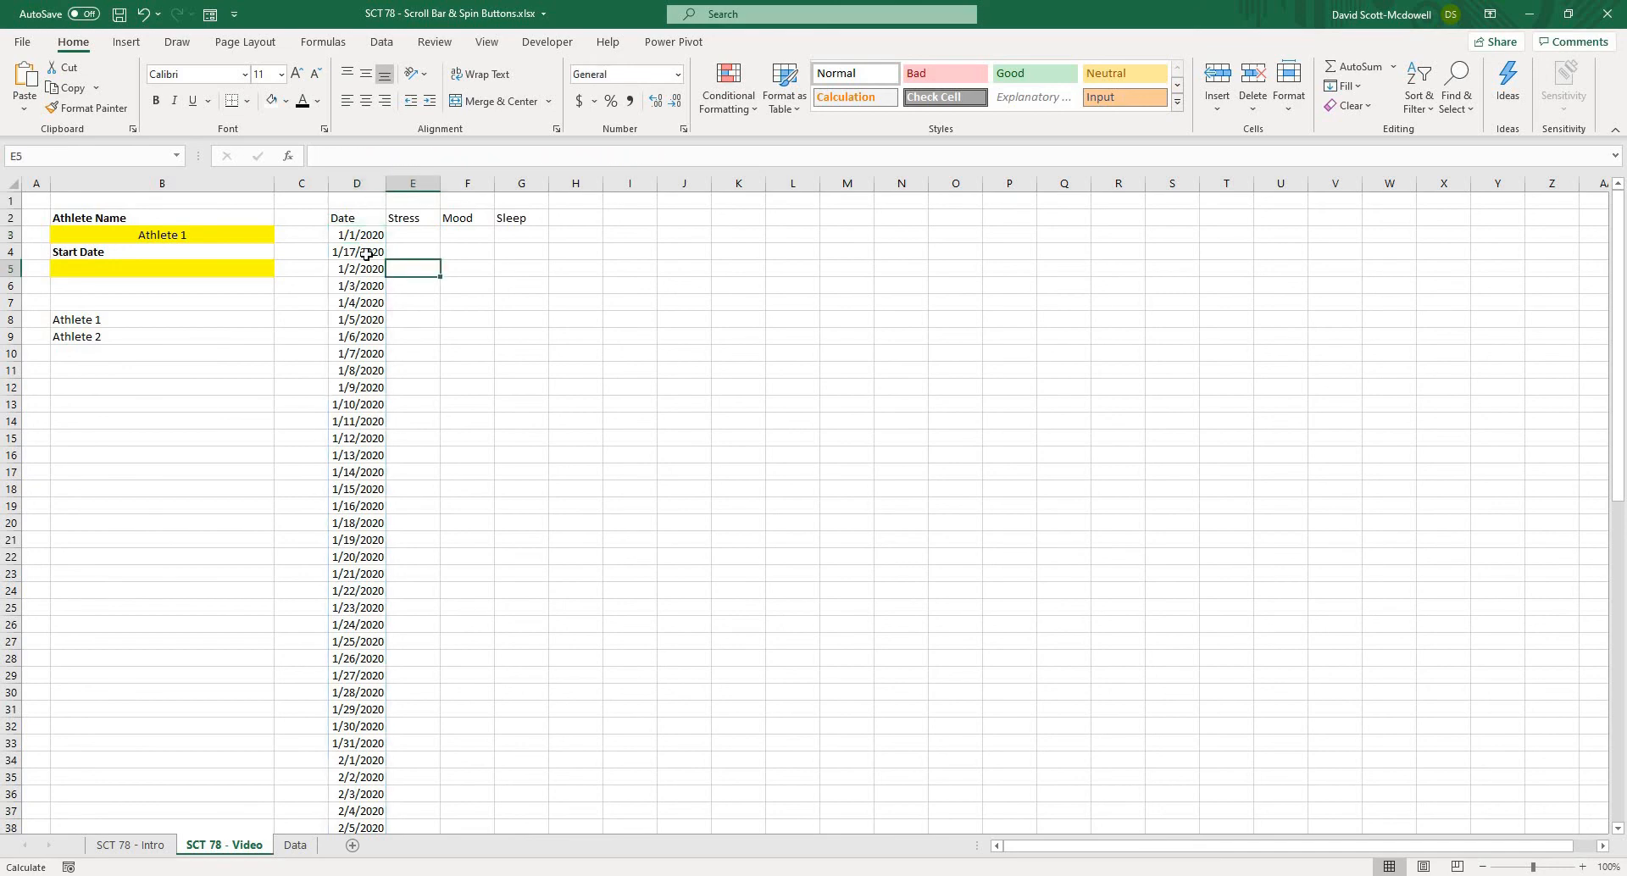
pyautogui.click(367, 254)
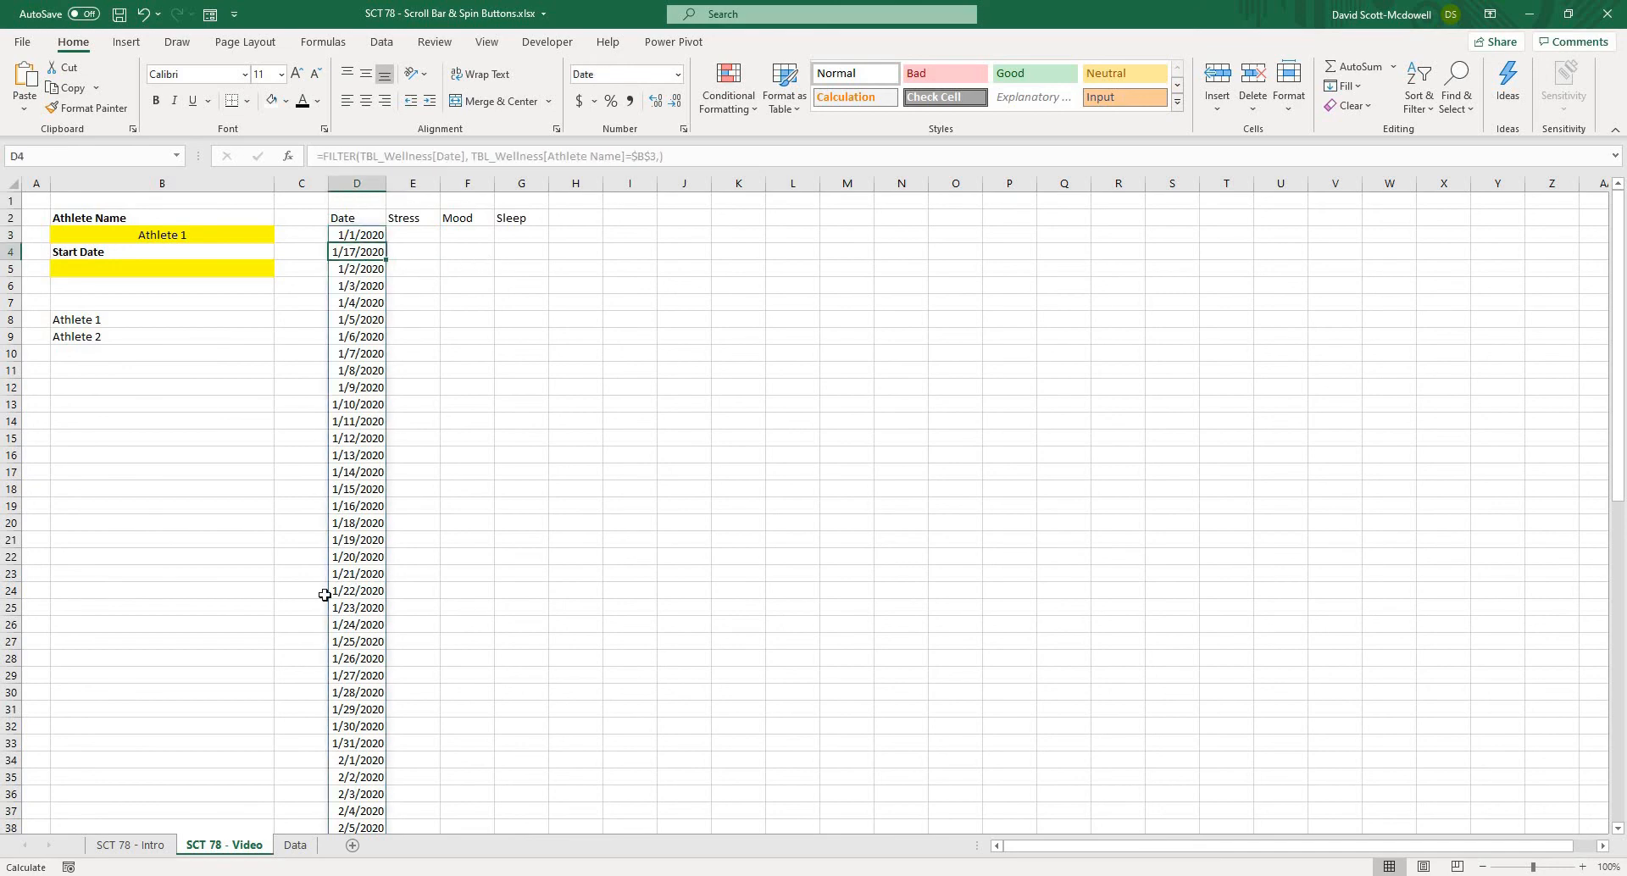
pyautogui.click(296, 845)
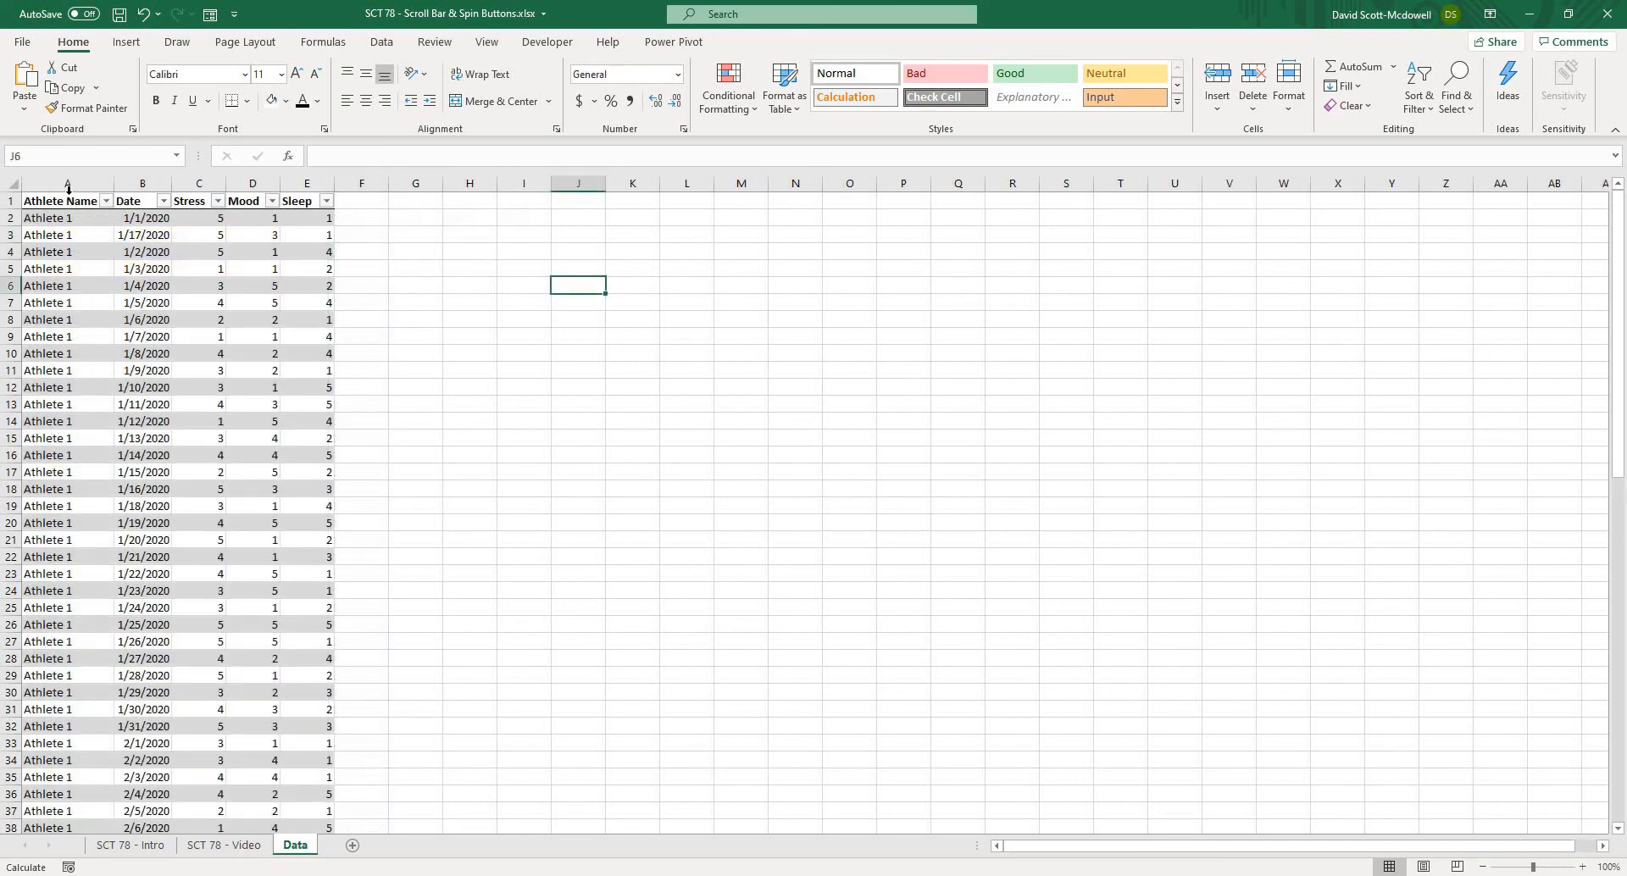
pyautogui.click(224, 845)
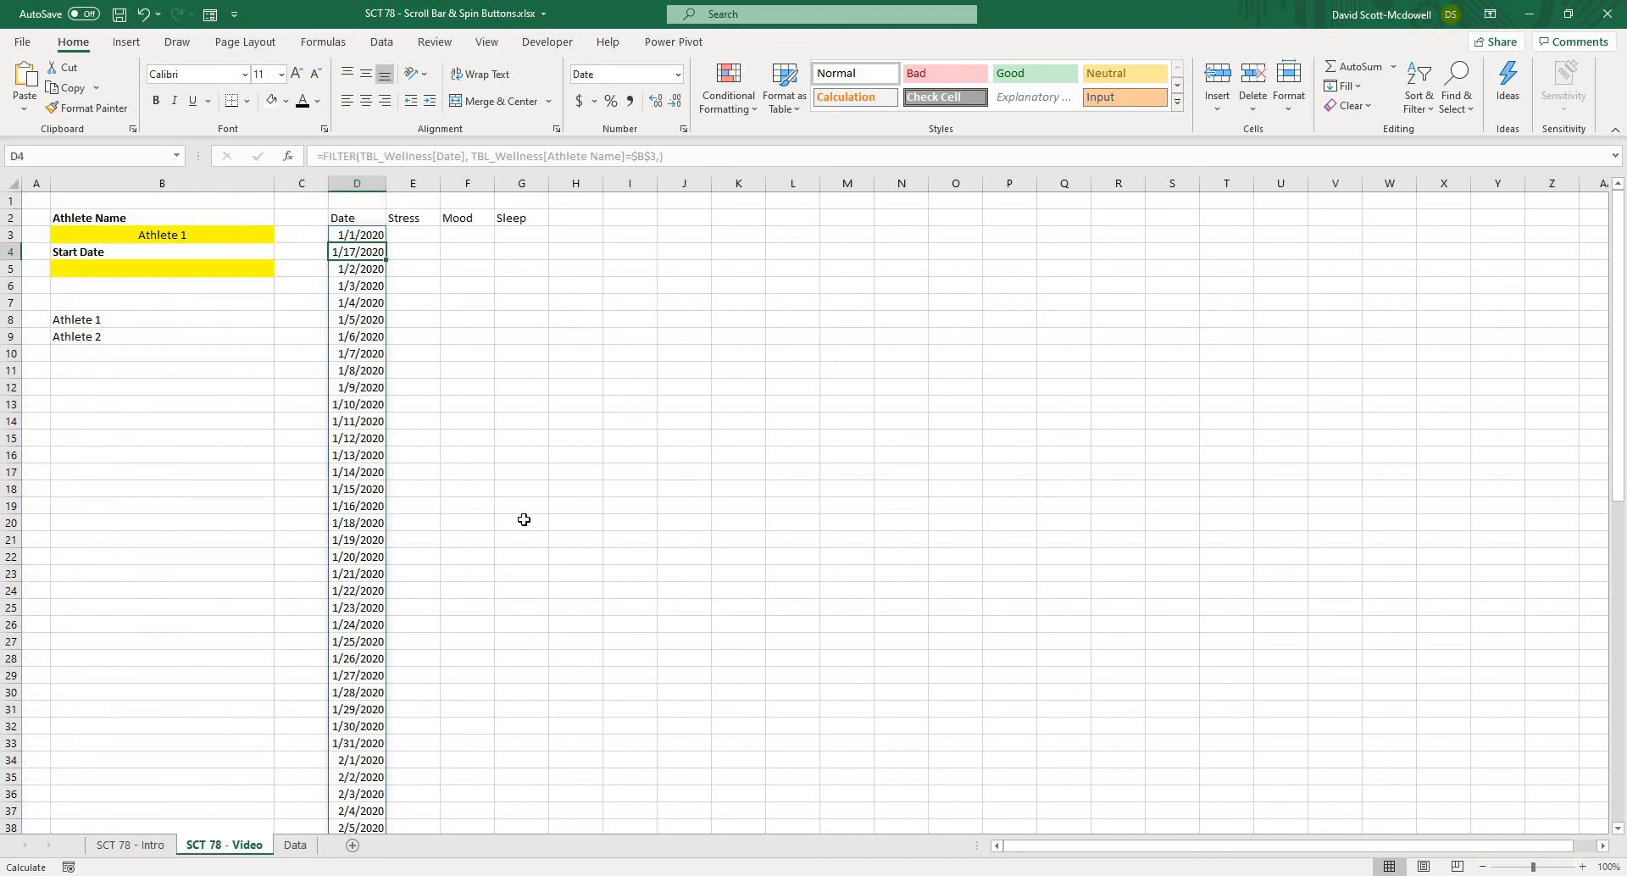
pyautogui.click(526, 517)
pyautogui.click(351, 237)
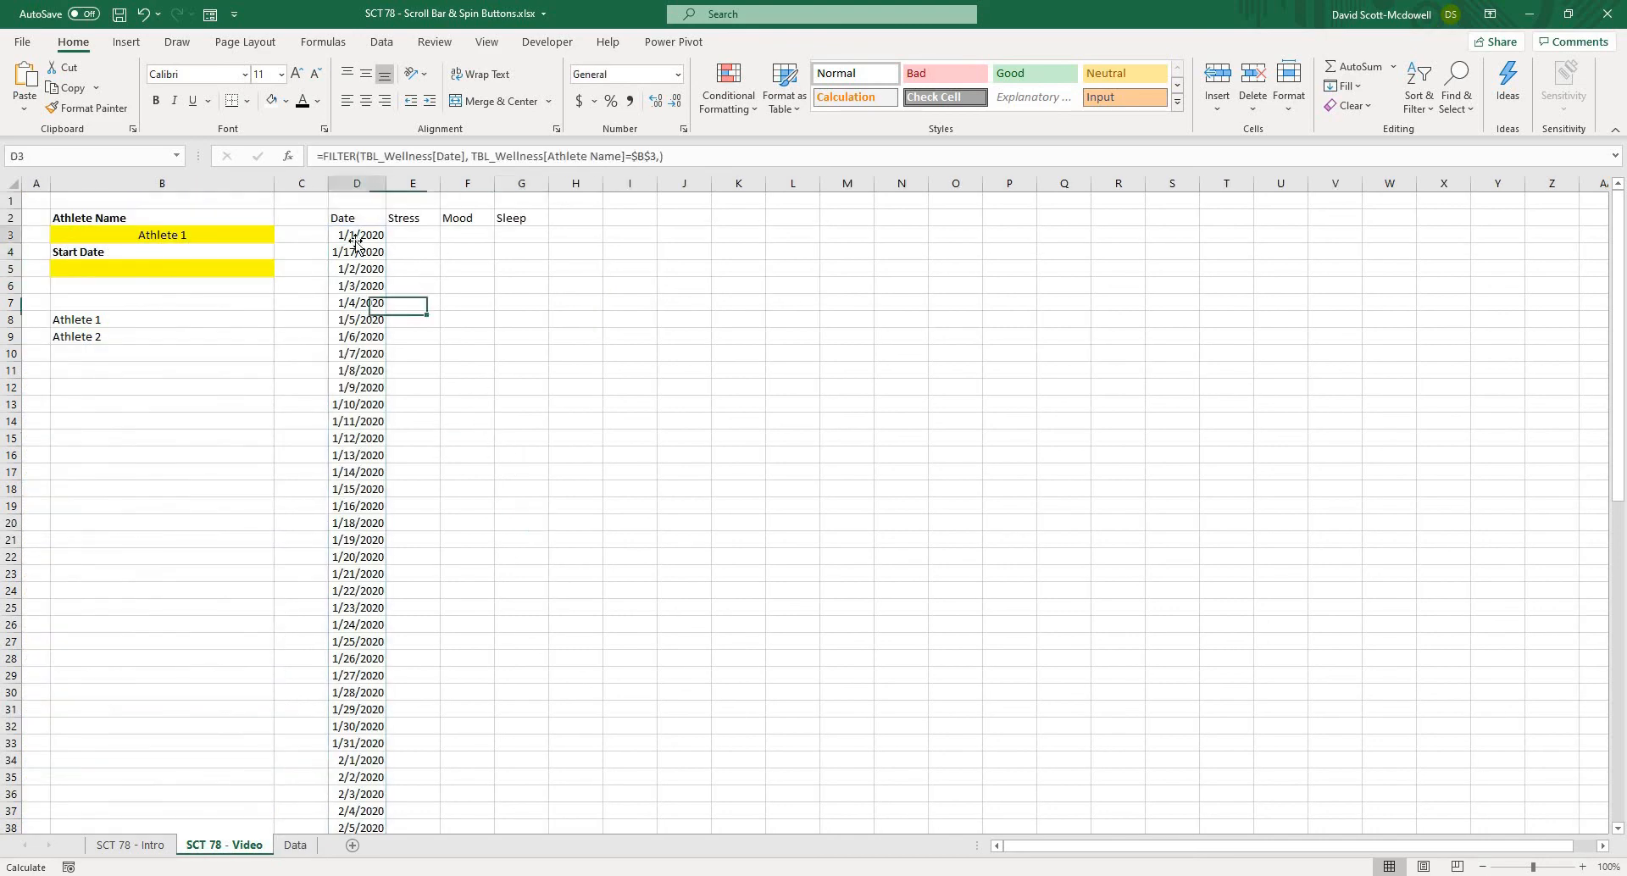
pyautogui.click(335, 157)
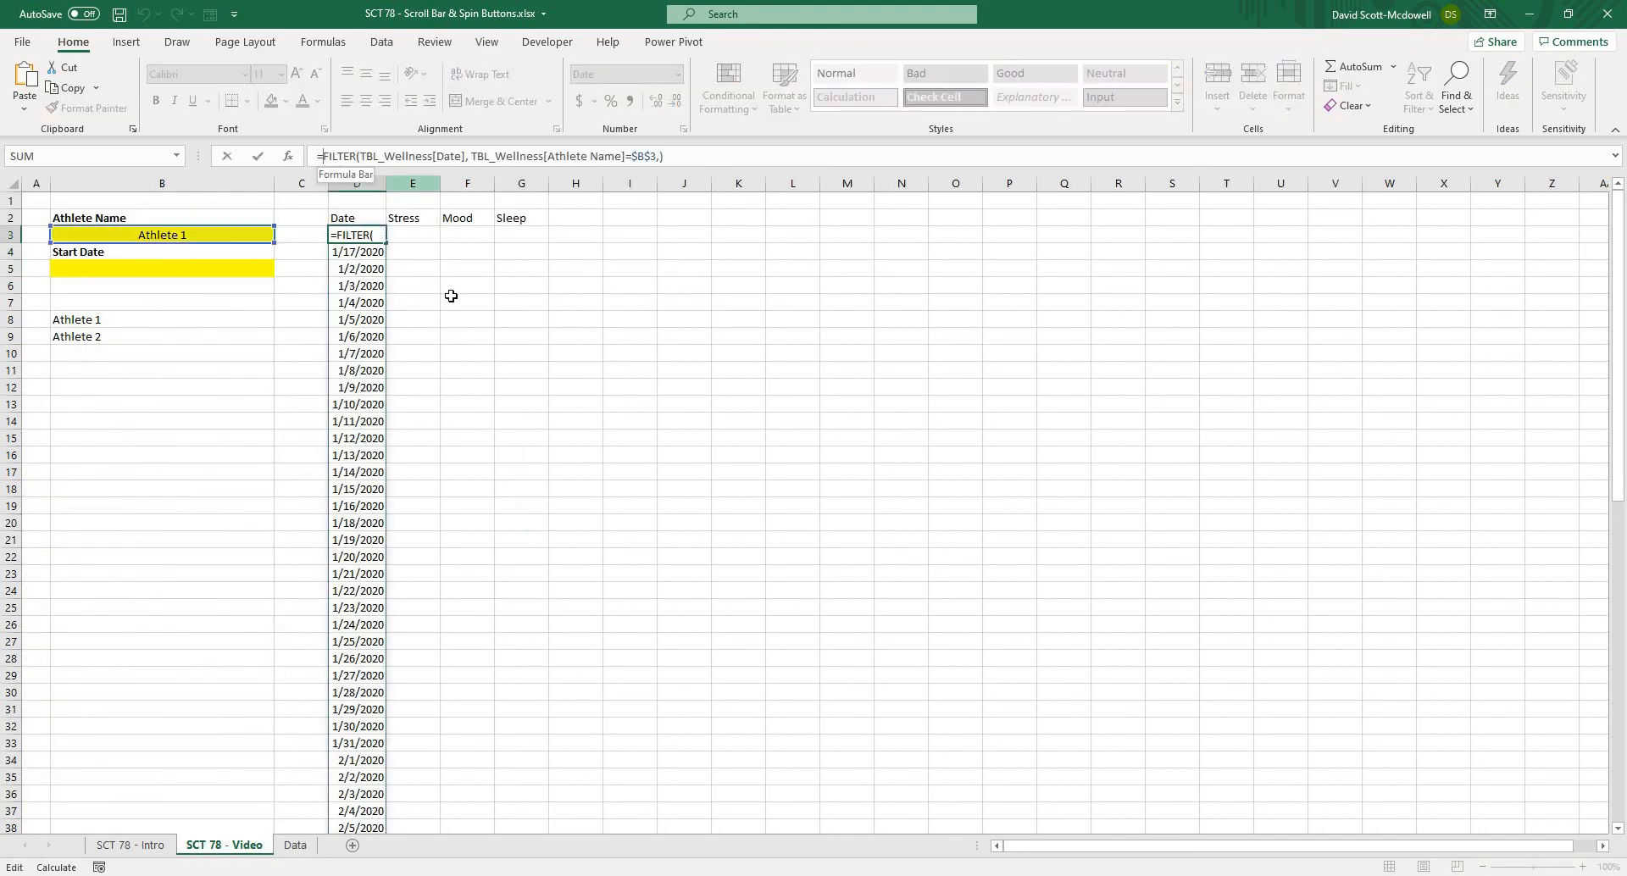
pyautogui.click(485, 318)
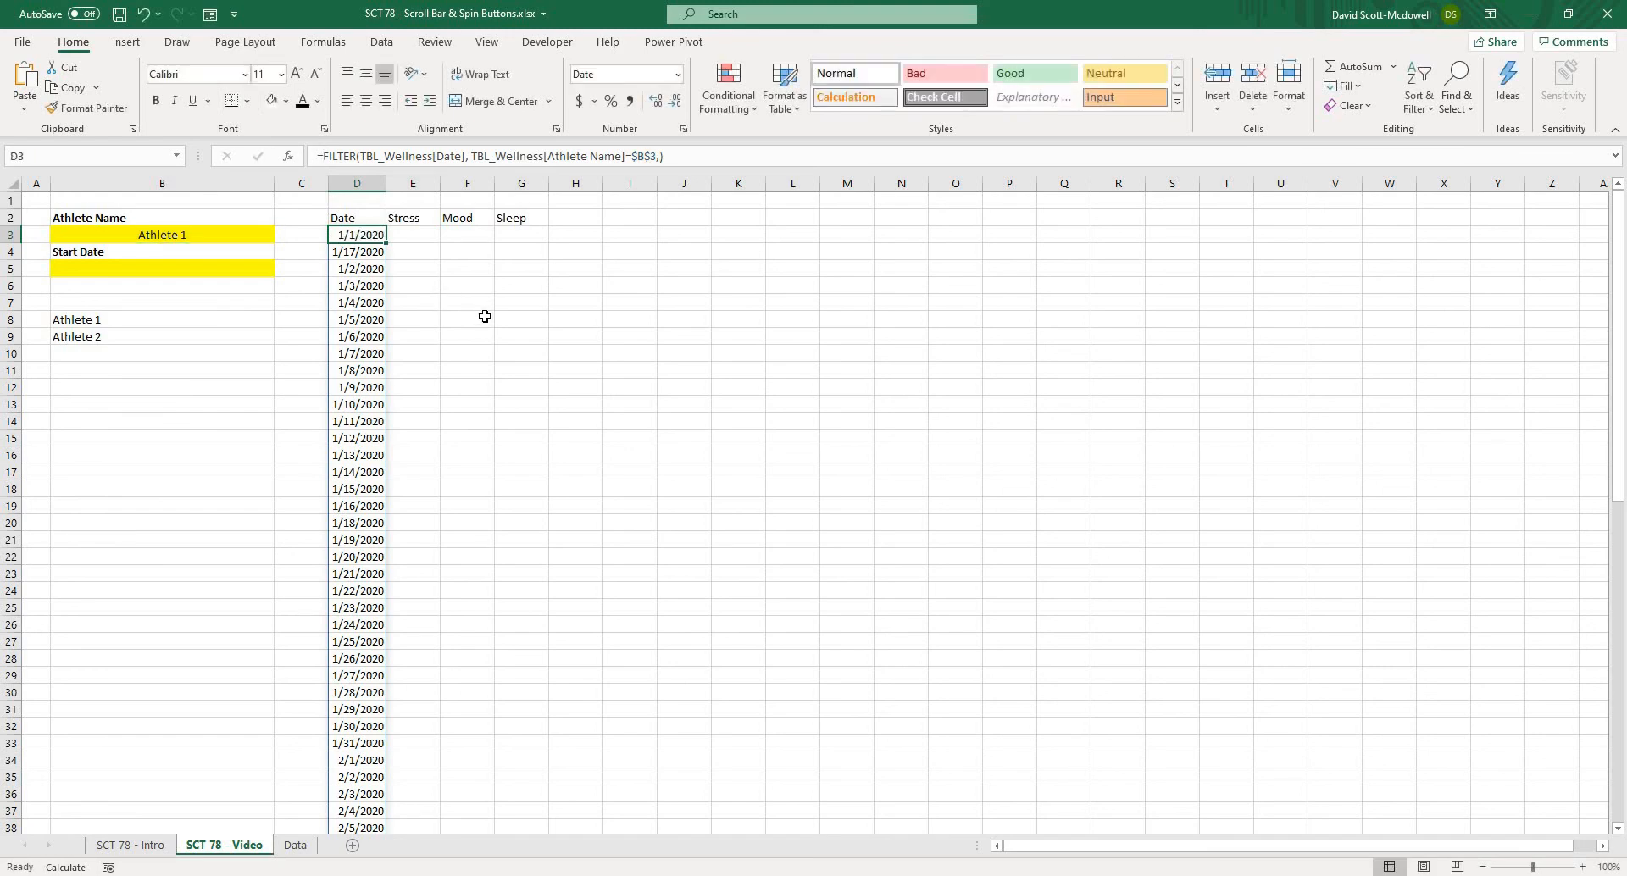
# Sort the dates by wrapping the formula in D3 in SORT: =SORT(FILTER(TBL_Wellness[Date], TBL_Wellness[Athlete Name]=$B$3,),)
pyautogui.click(373, 239)
pyautogui.click(323, 153)
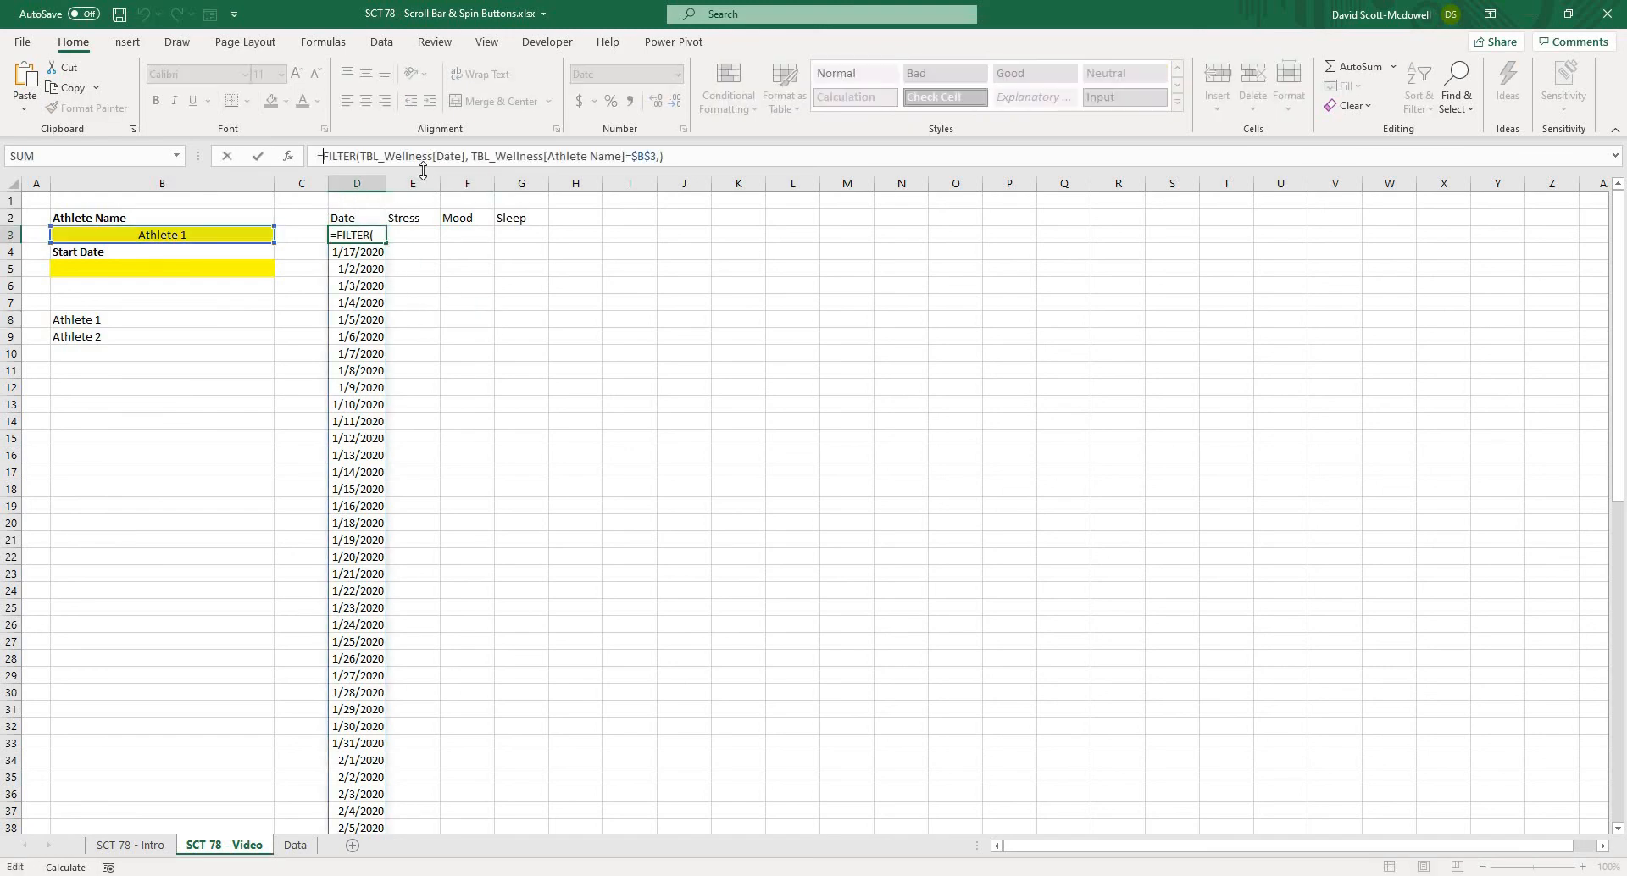
pyautogui.write('sort(')
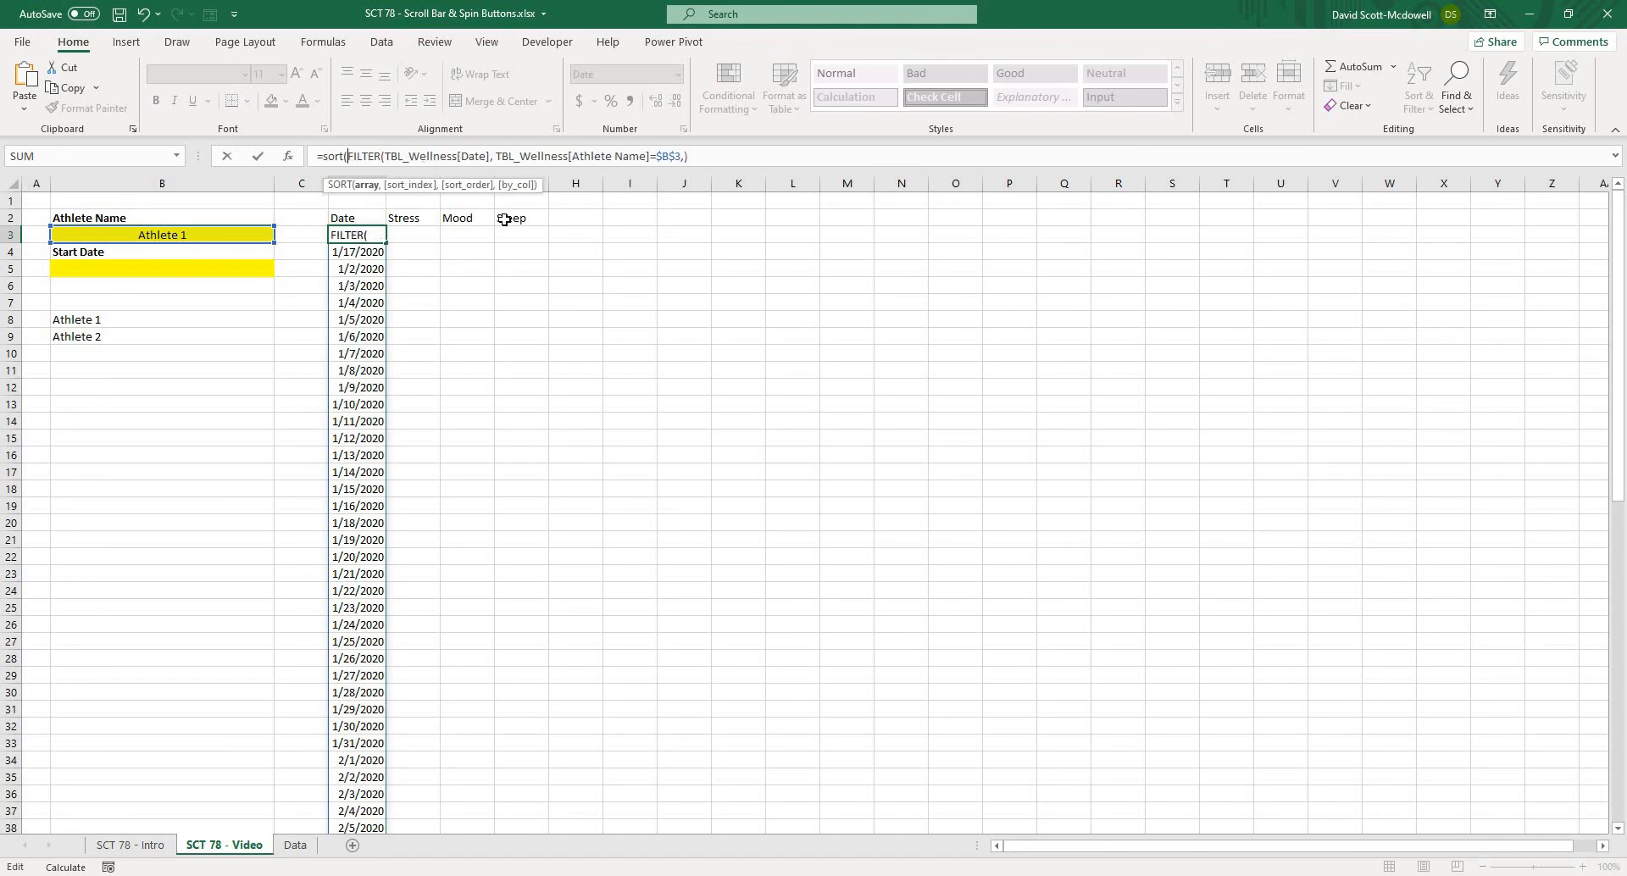
pyautogui.click(712, 154)
pyautogui.write(',)')
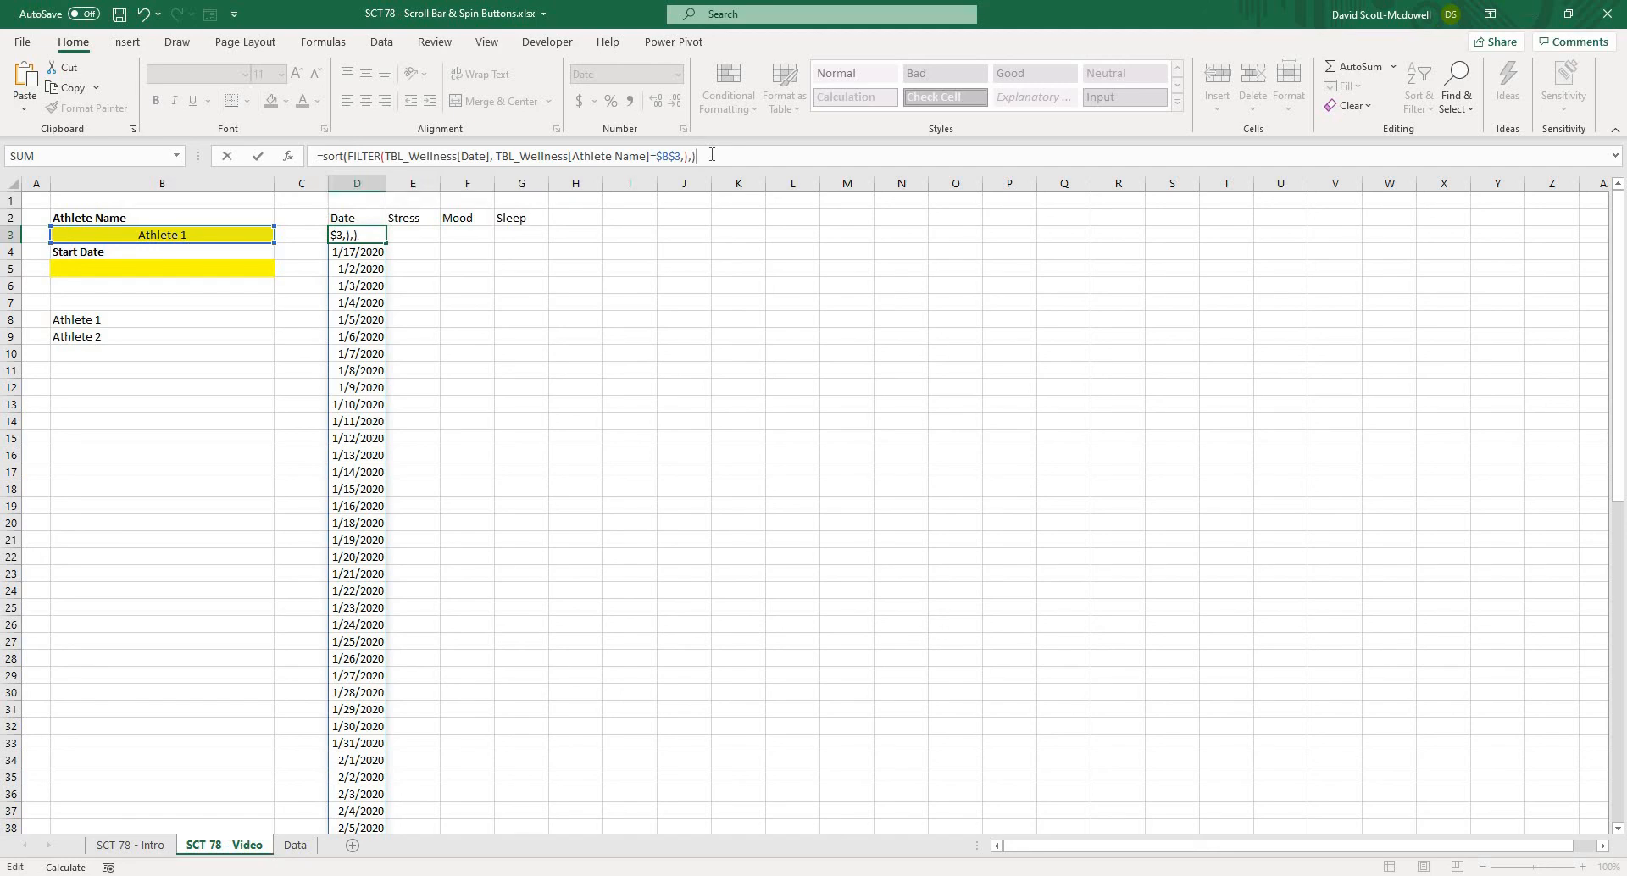
pyautogui.press('Return')
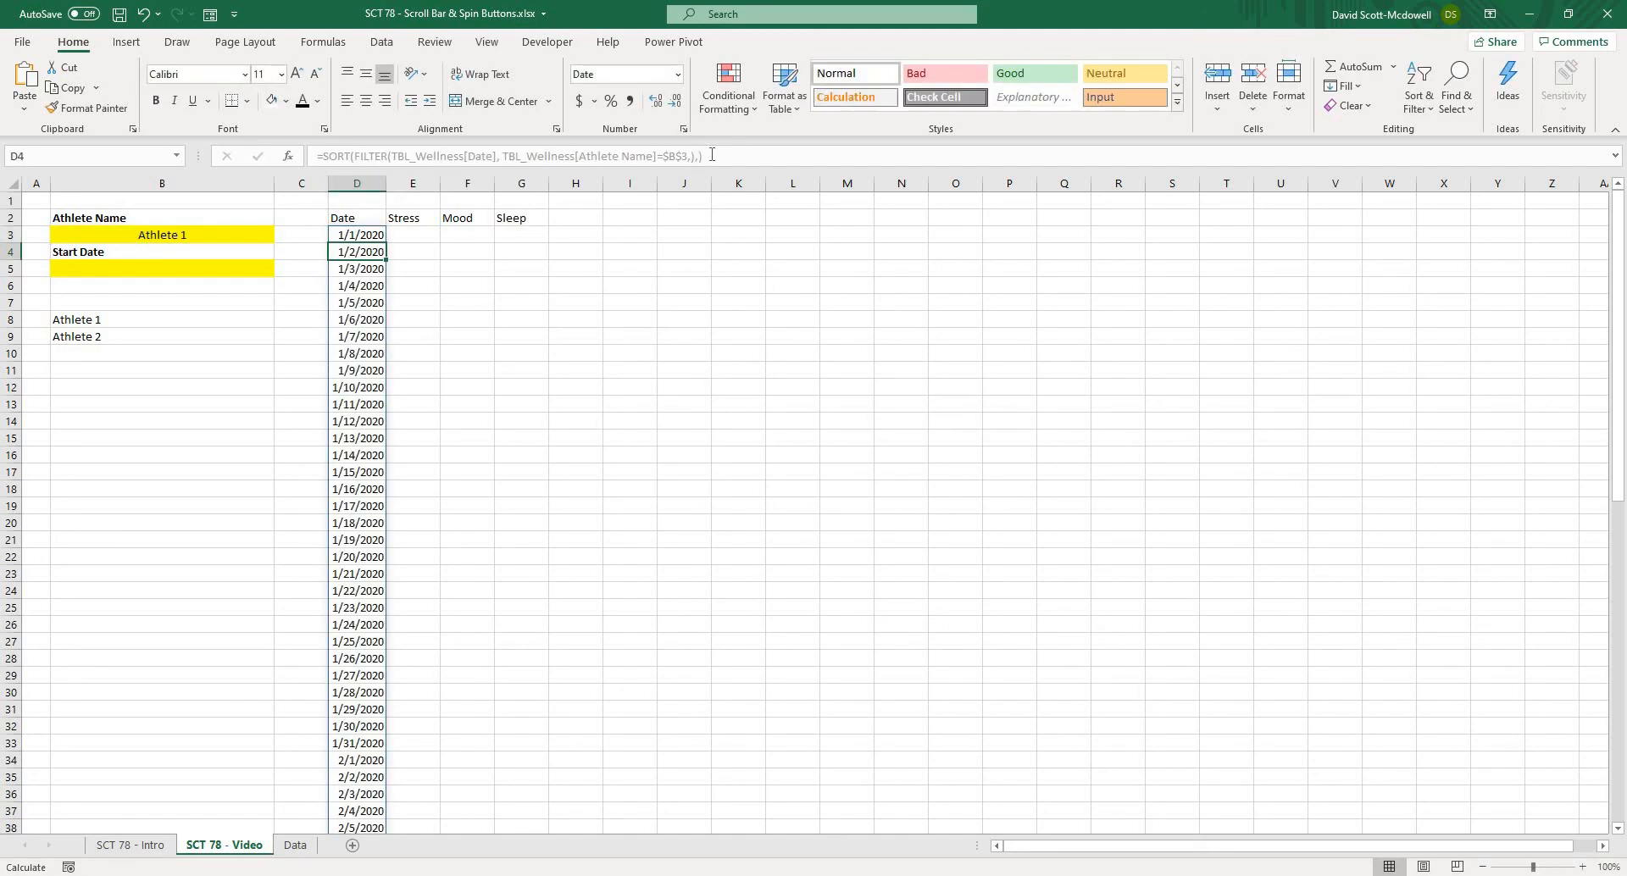
pyautogui.click(541, 374)
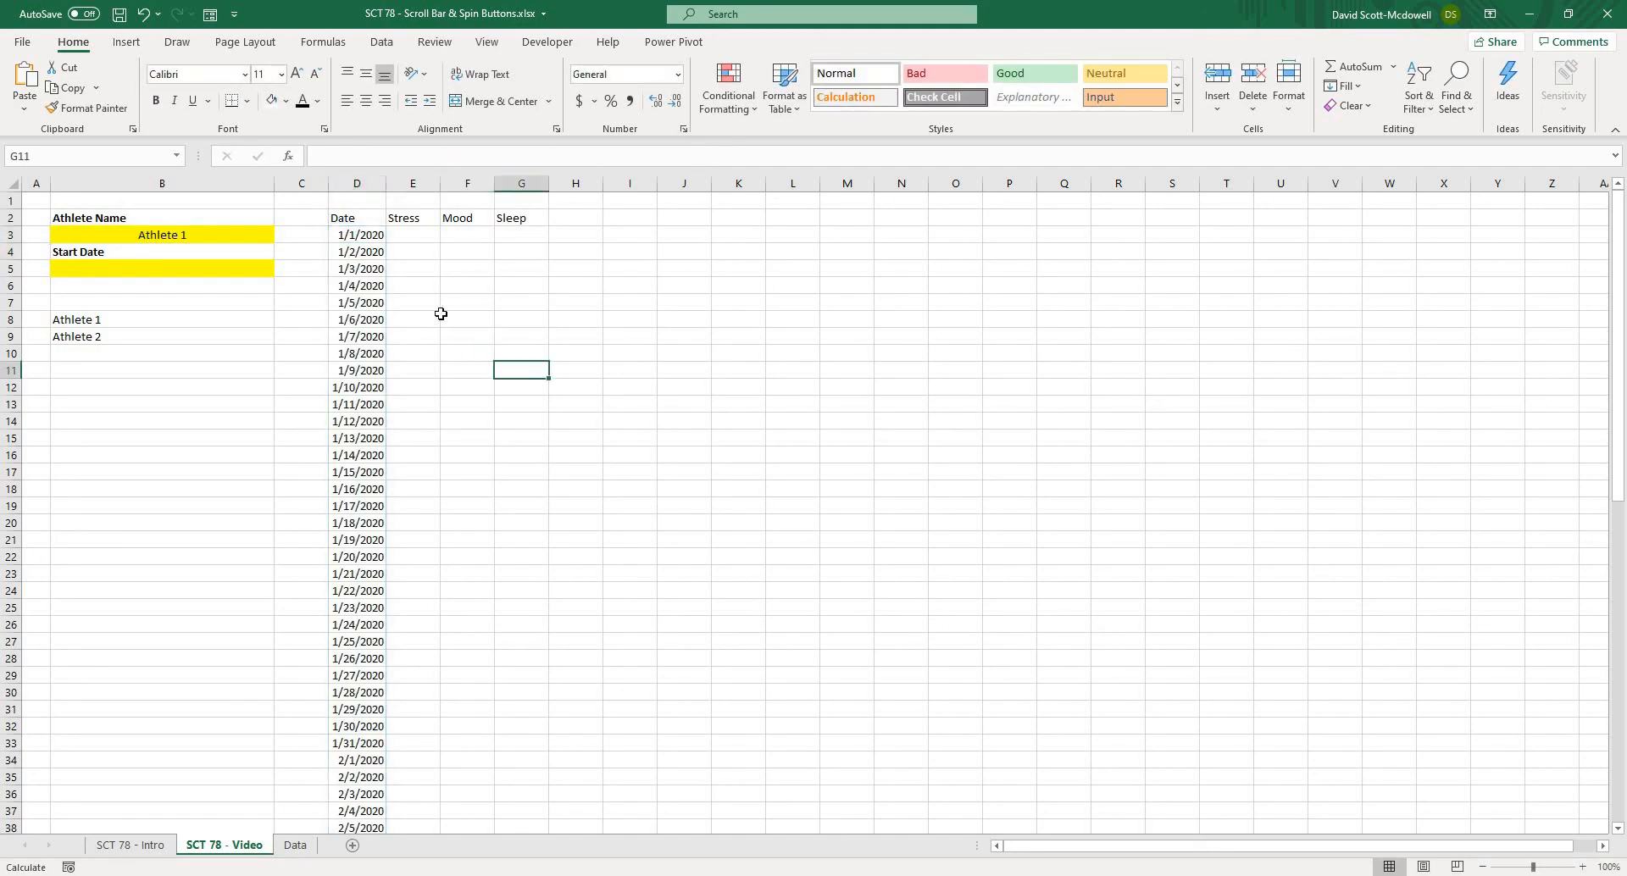
pyautogui.click(377, 240)
pyautogui.press('Down')
pyautogui.press('Down')
pyautogui.press('Down')
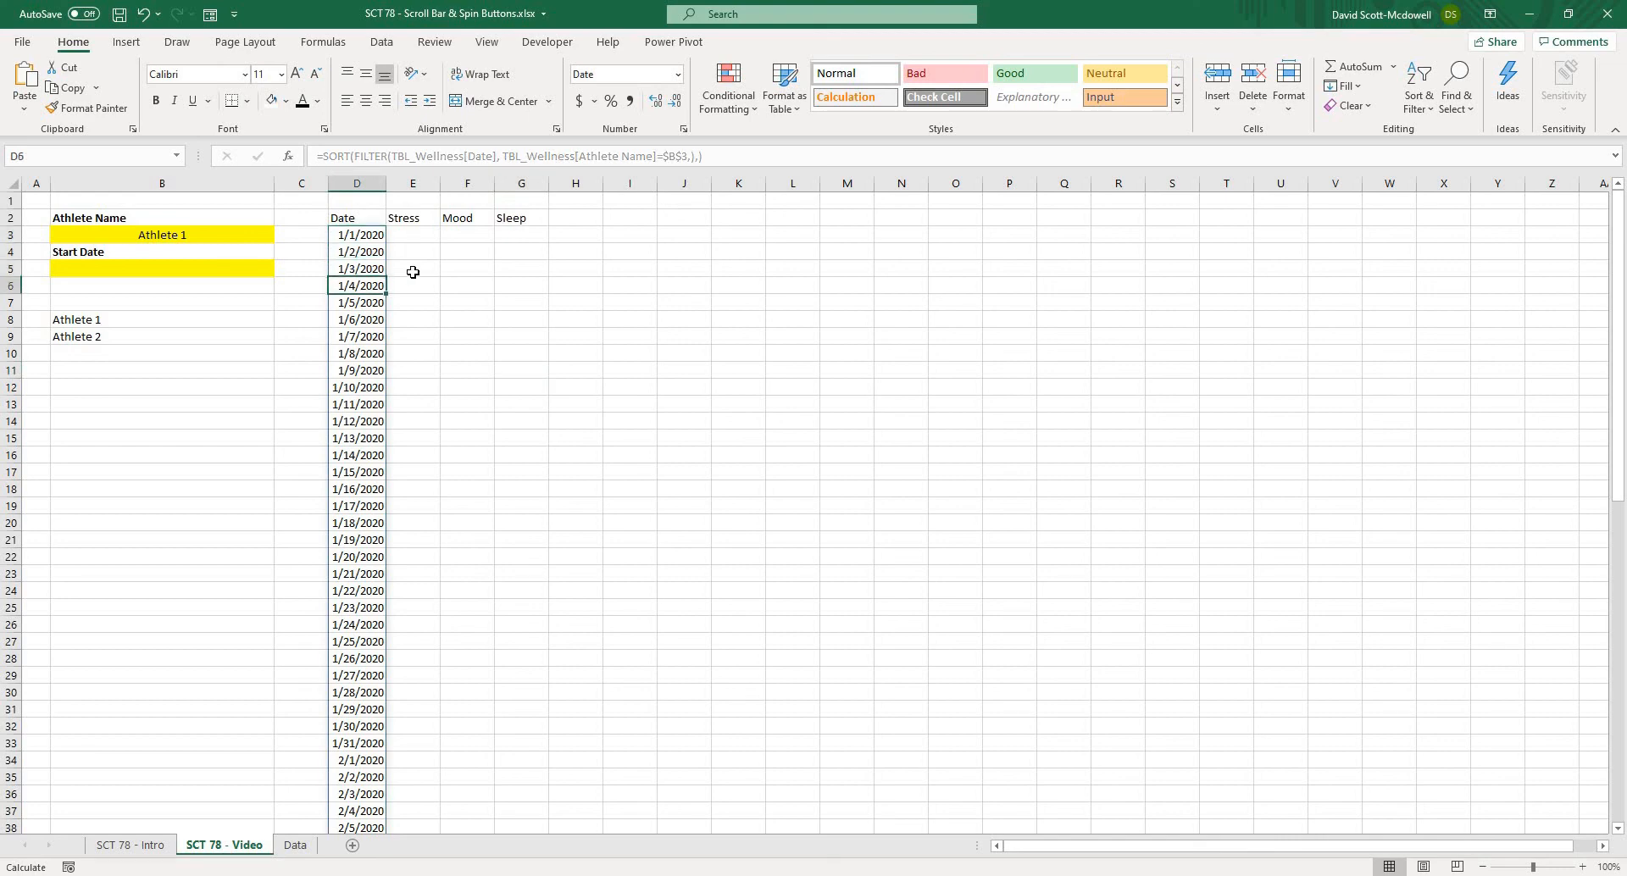
# Centre the headers Date, Stress, Mood and Sleep in cells D2 to G2
pyautogui.click(519, 319)
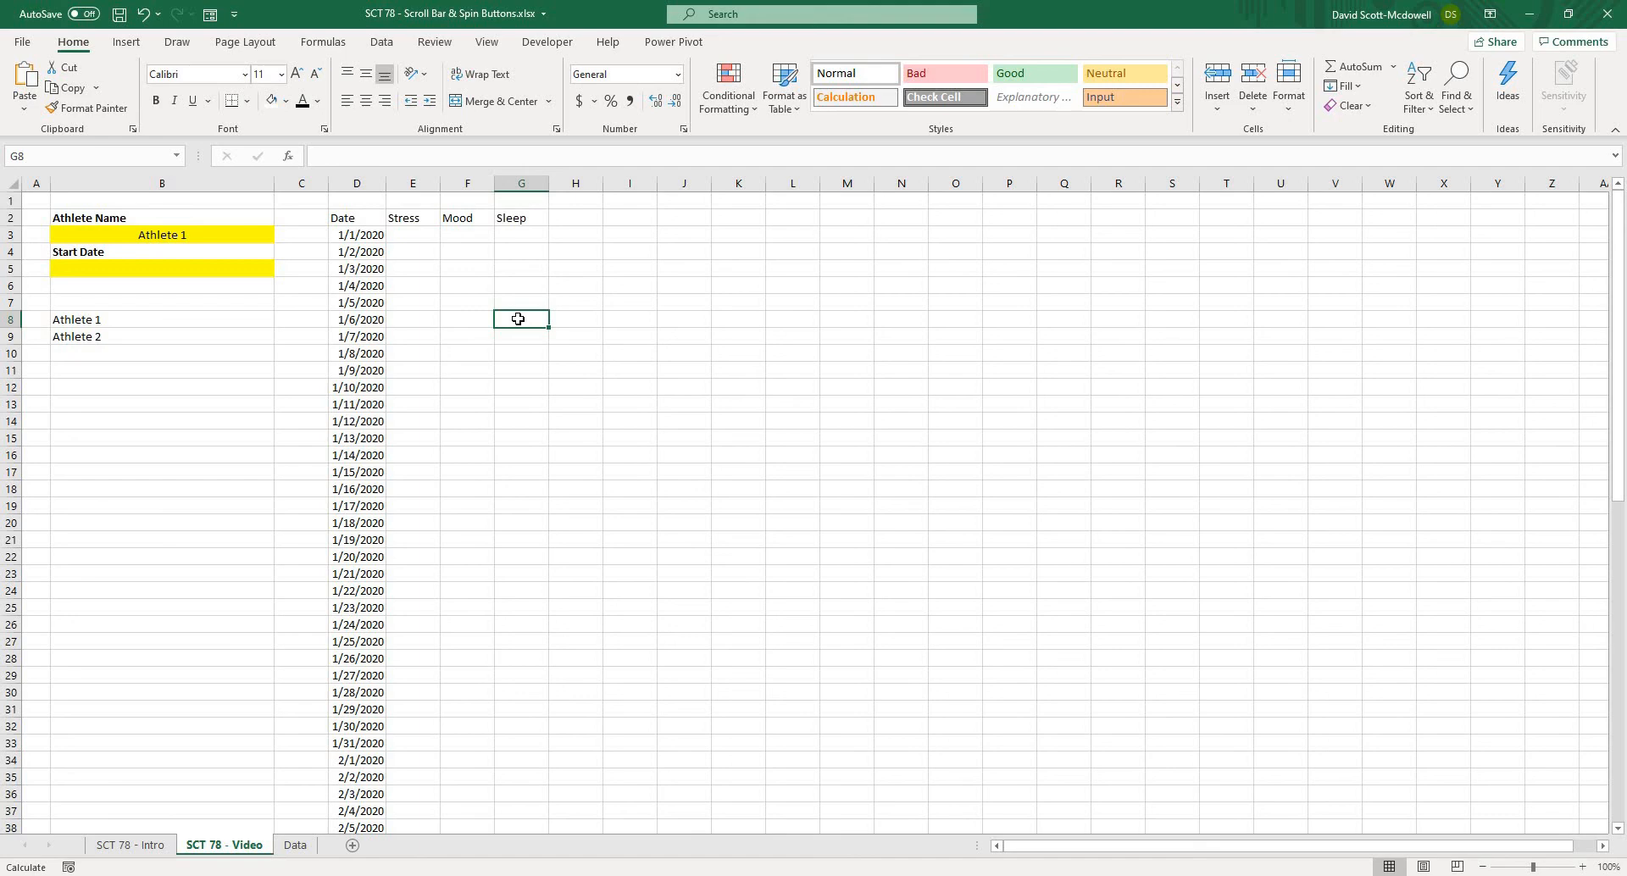
pyautogui.click(518, 368)
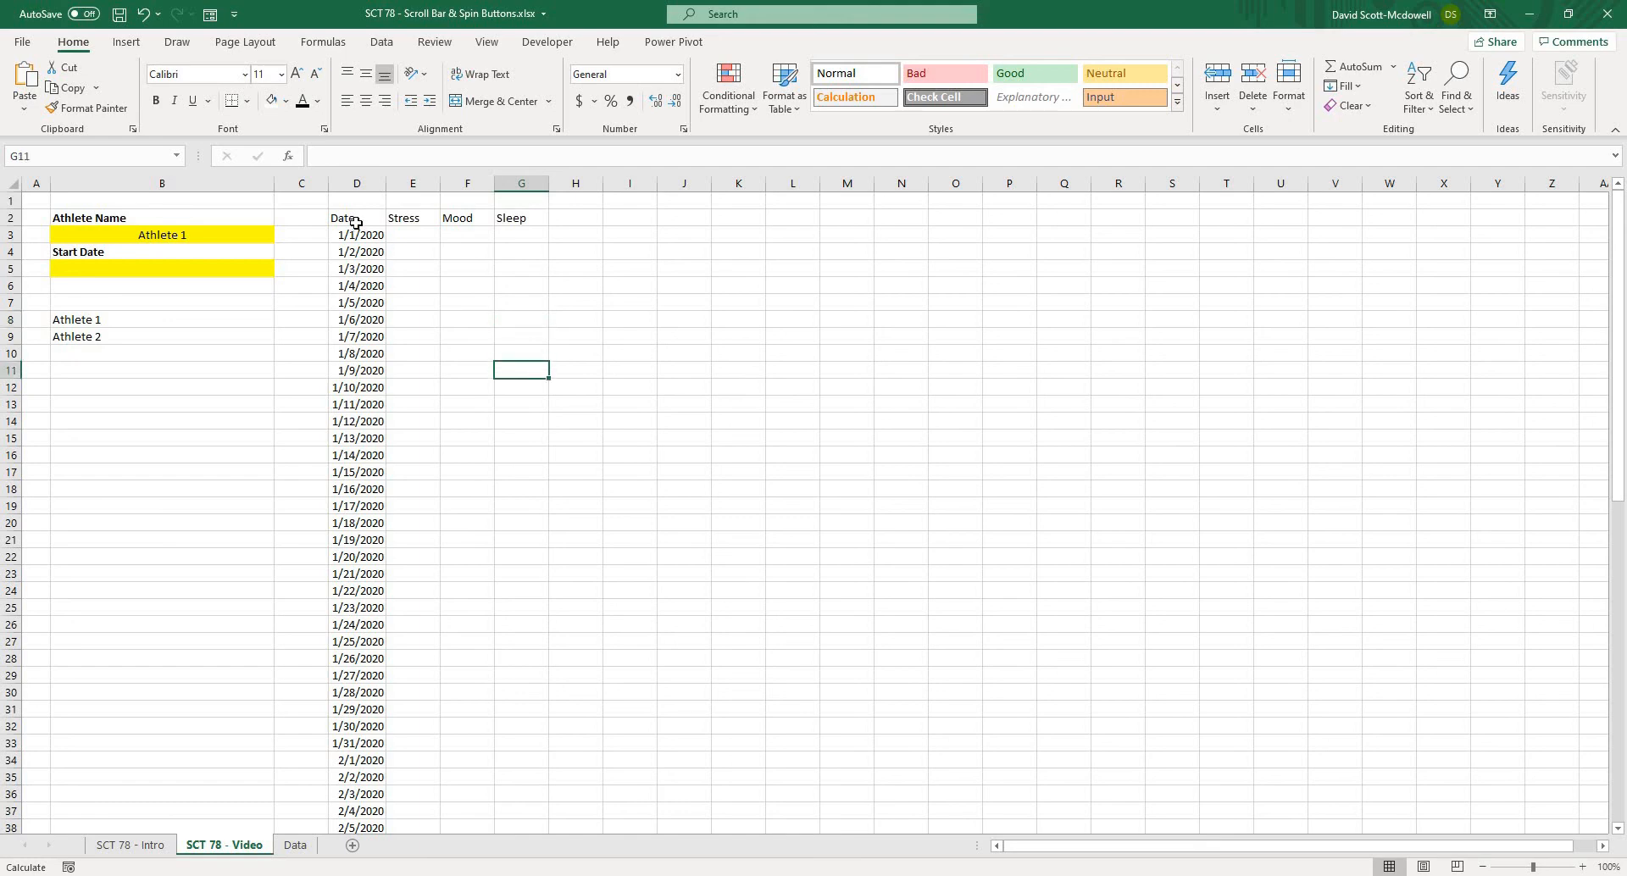
pyautogui.click(356, 222)
pyautogui.click(462, 303)
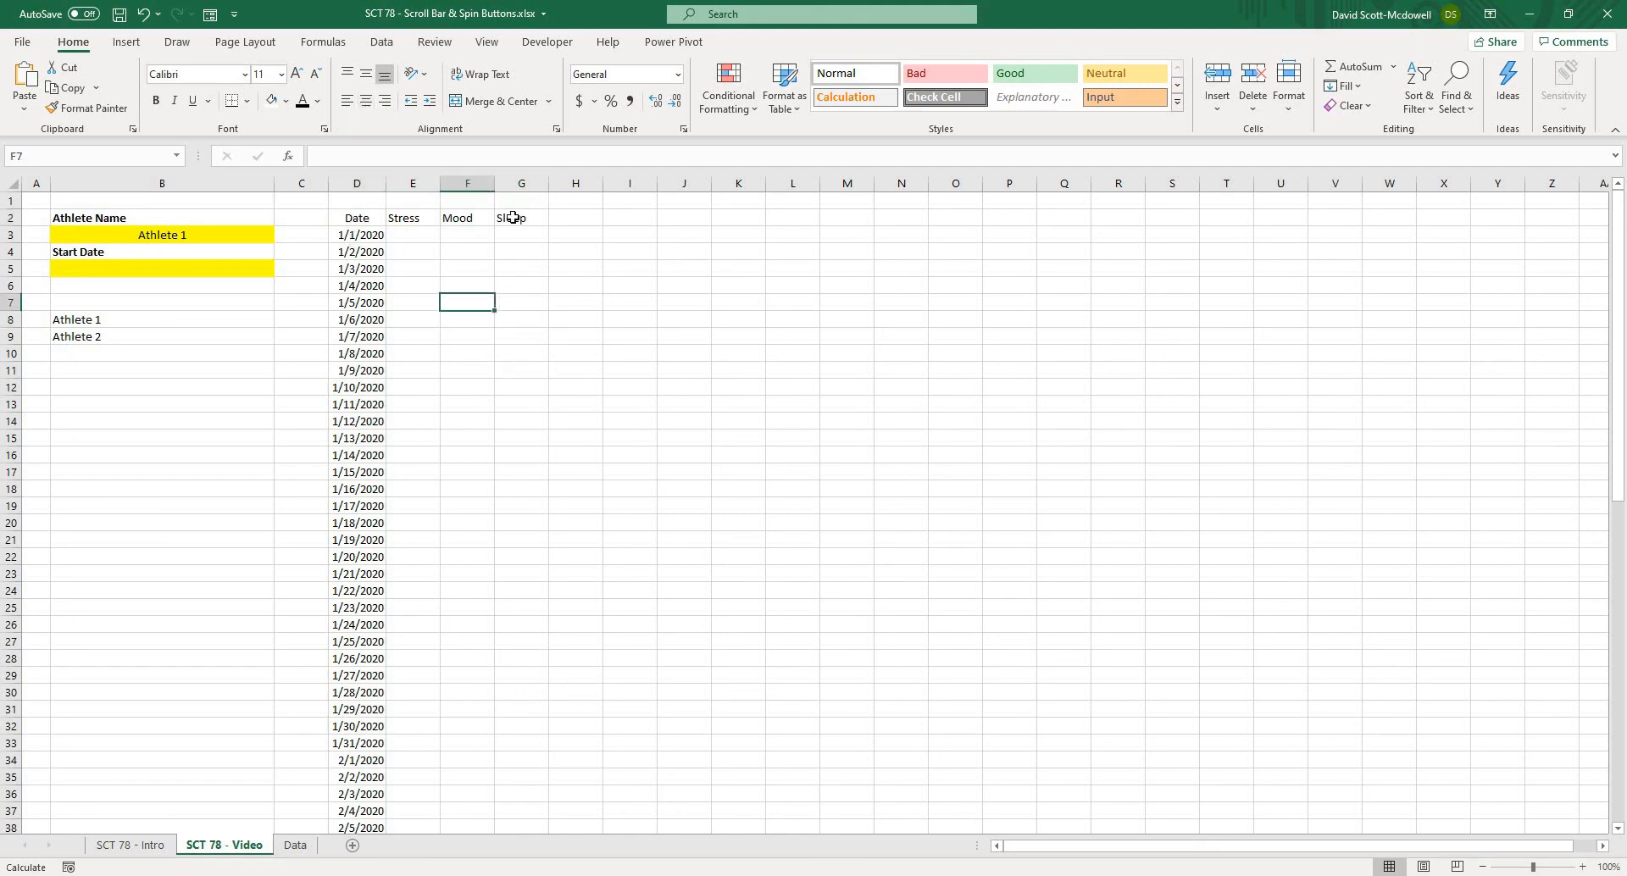
pyautogui.moveTo(356, 217); pyautogui.dragTo(521, 218)
pyautogui.click(366, 101)
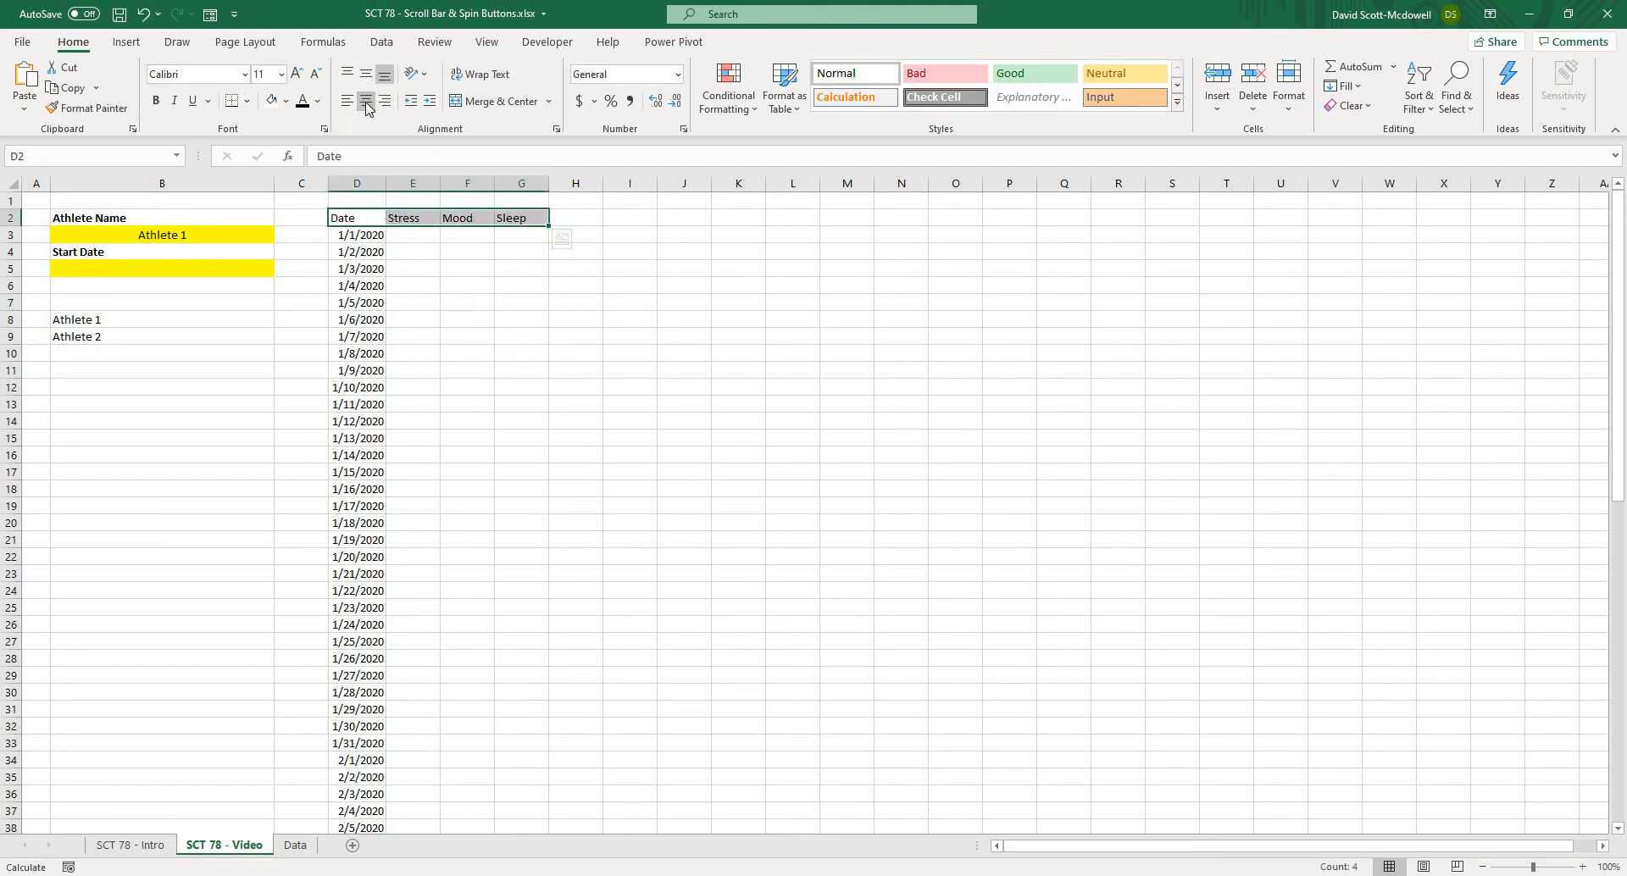
pyautogui.click(366, 102)
pyautogui.click(630, 353)
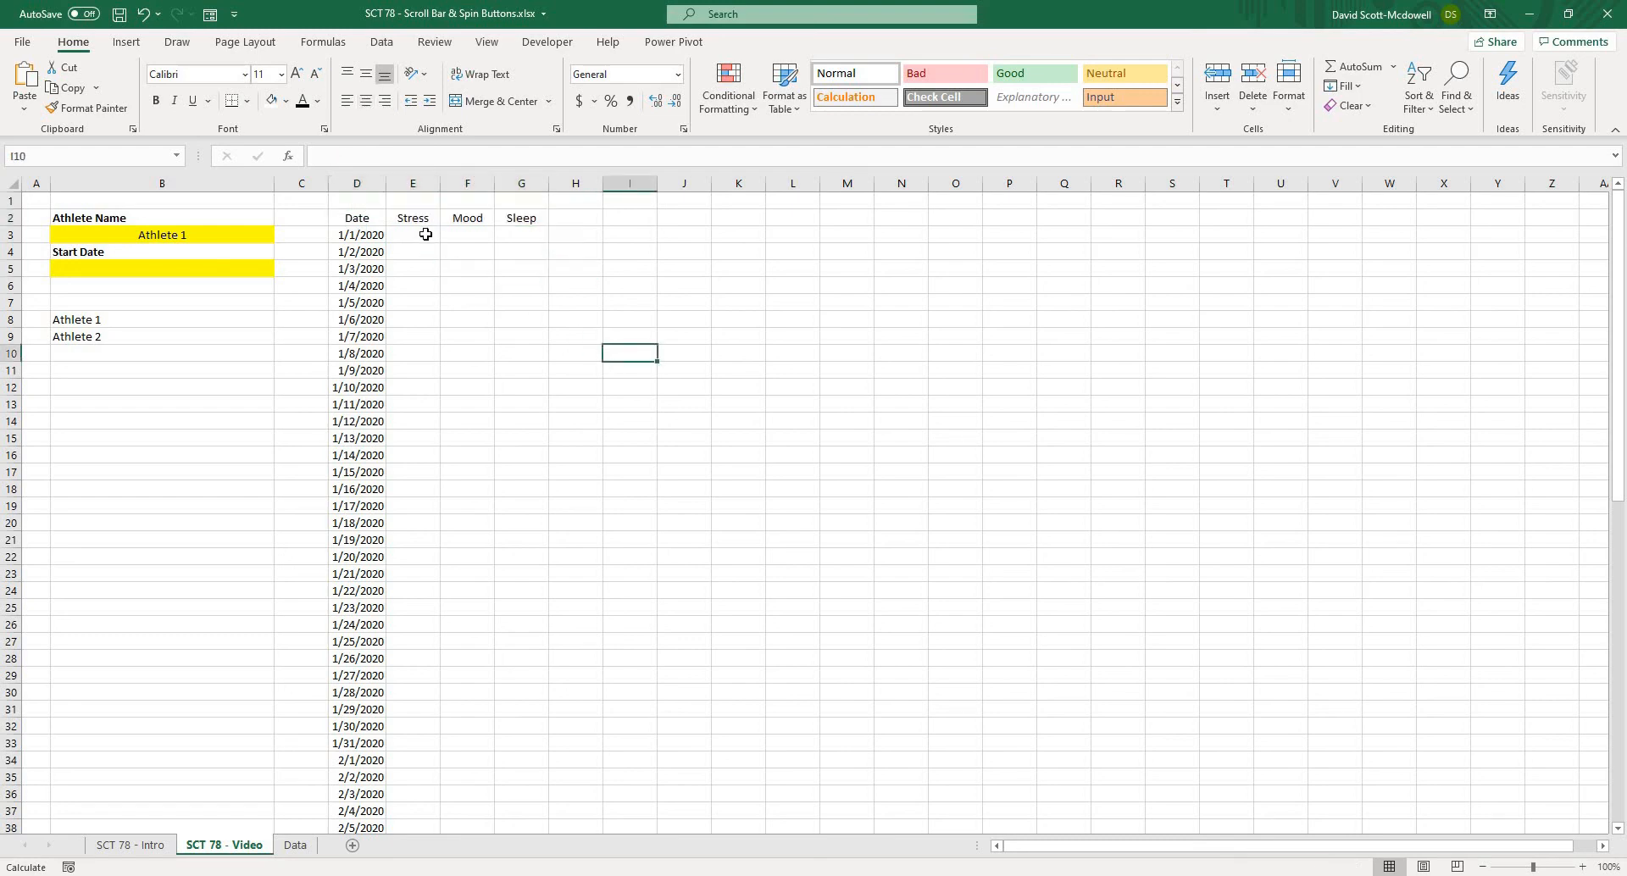
# Start an AVERAGEIFS formula in the first Stress cell E3 with tbl_wellness[stress] as the average range
pyautogui.click(426, 235)
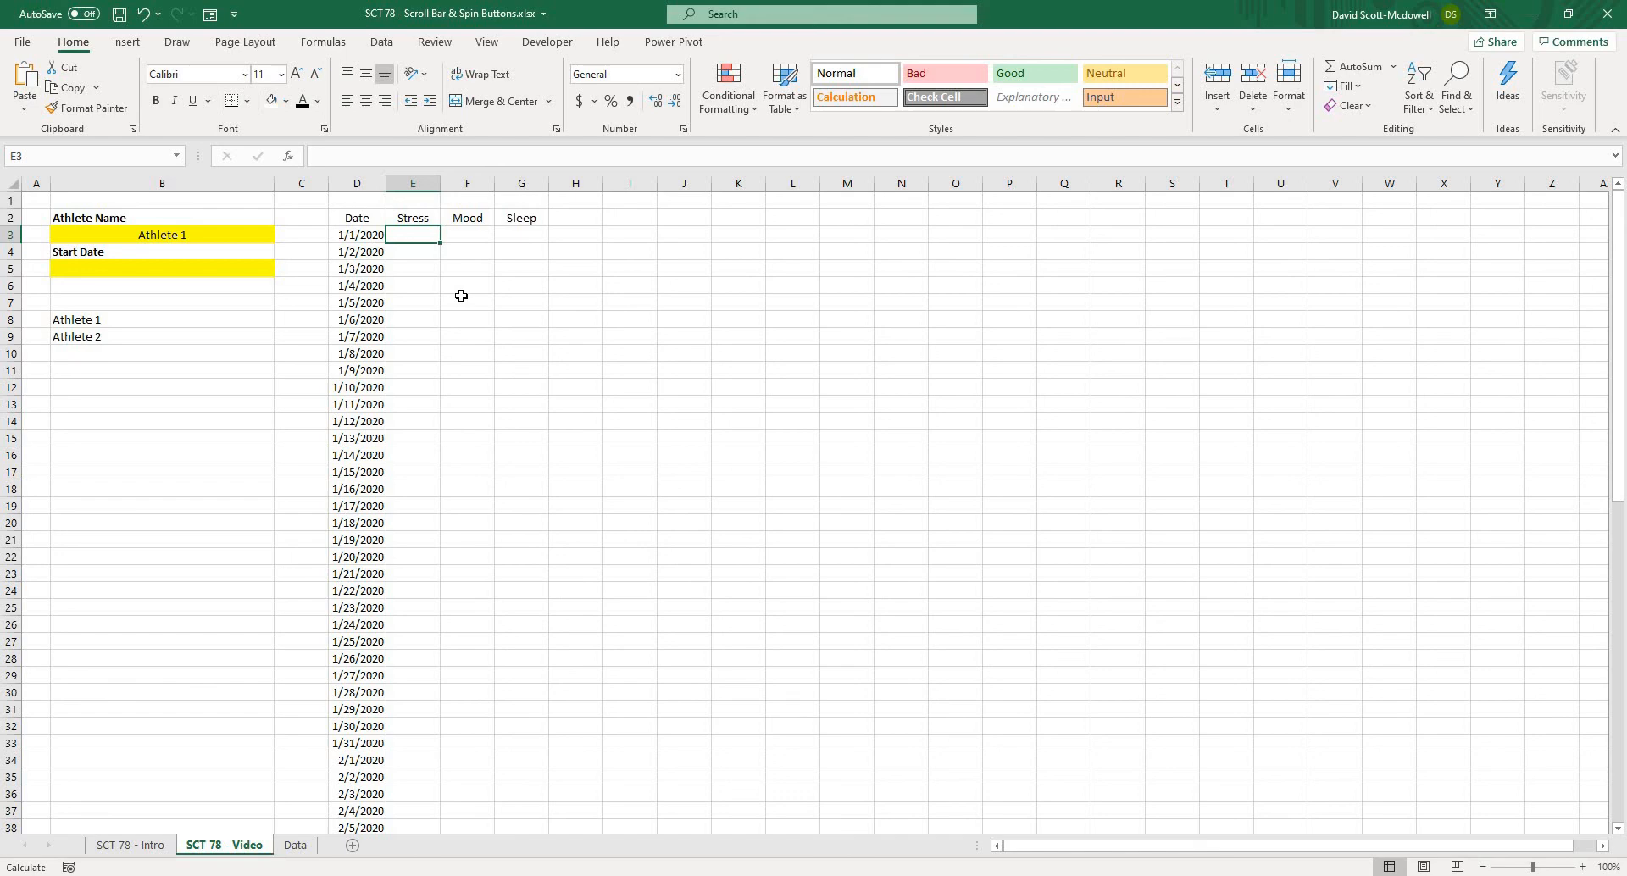
pyautogui.write('=')
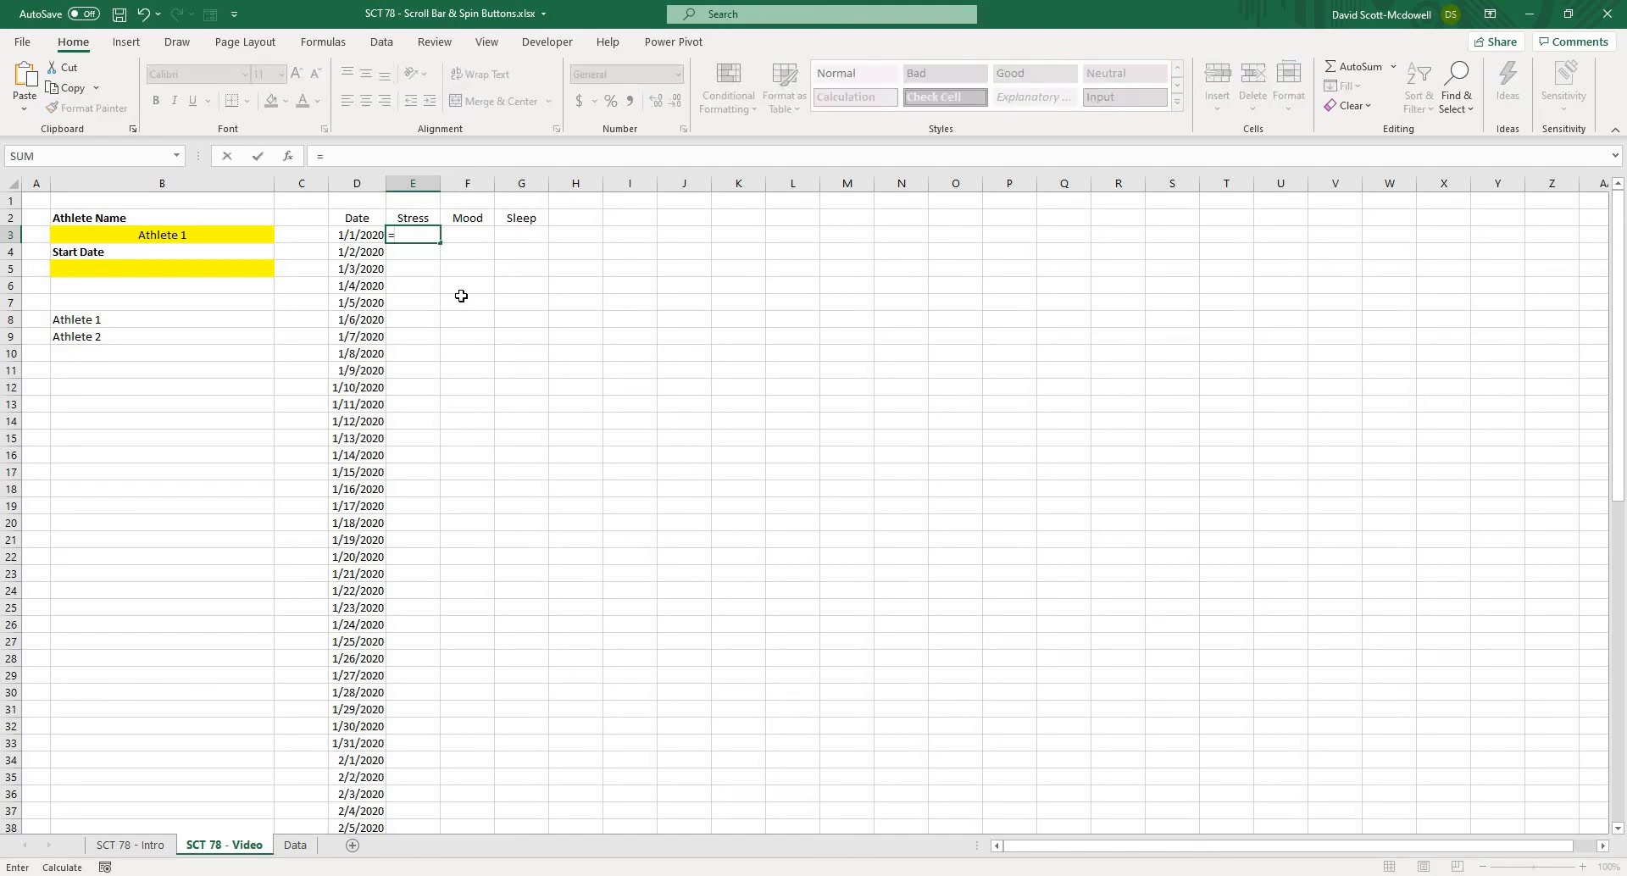
pyautogui.write('averageifs(')
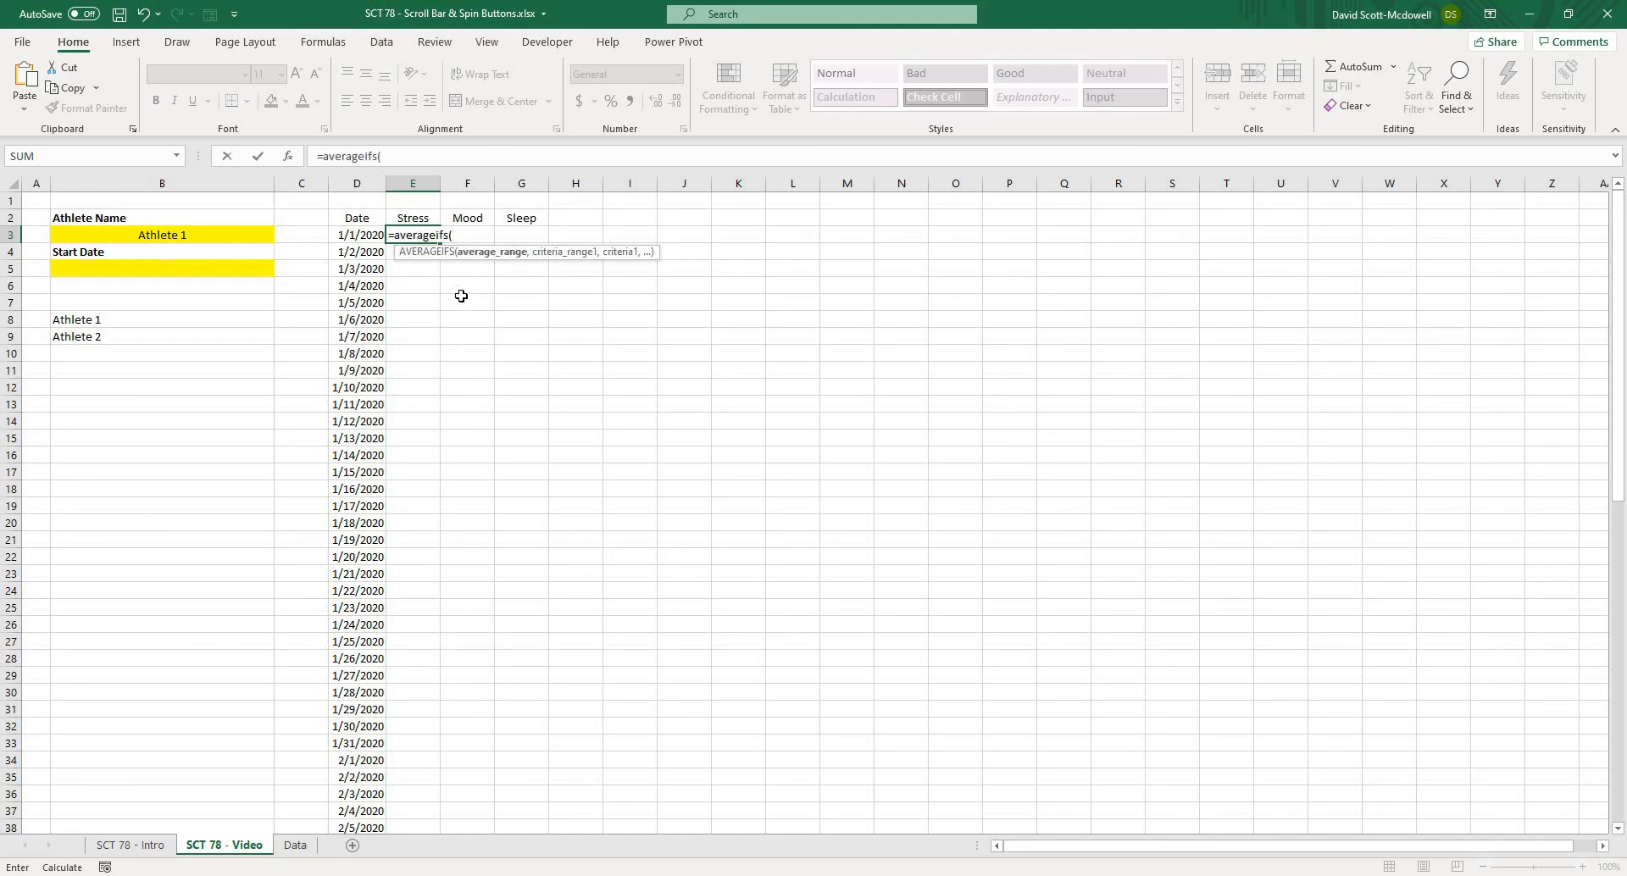
pyautogui.write('tbl_')
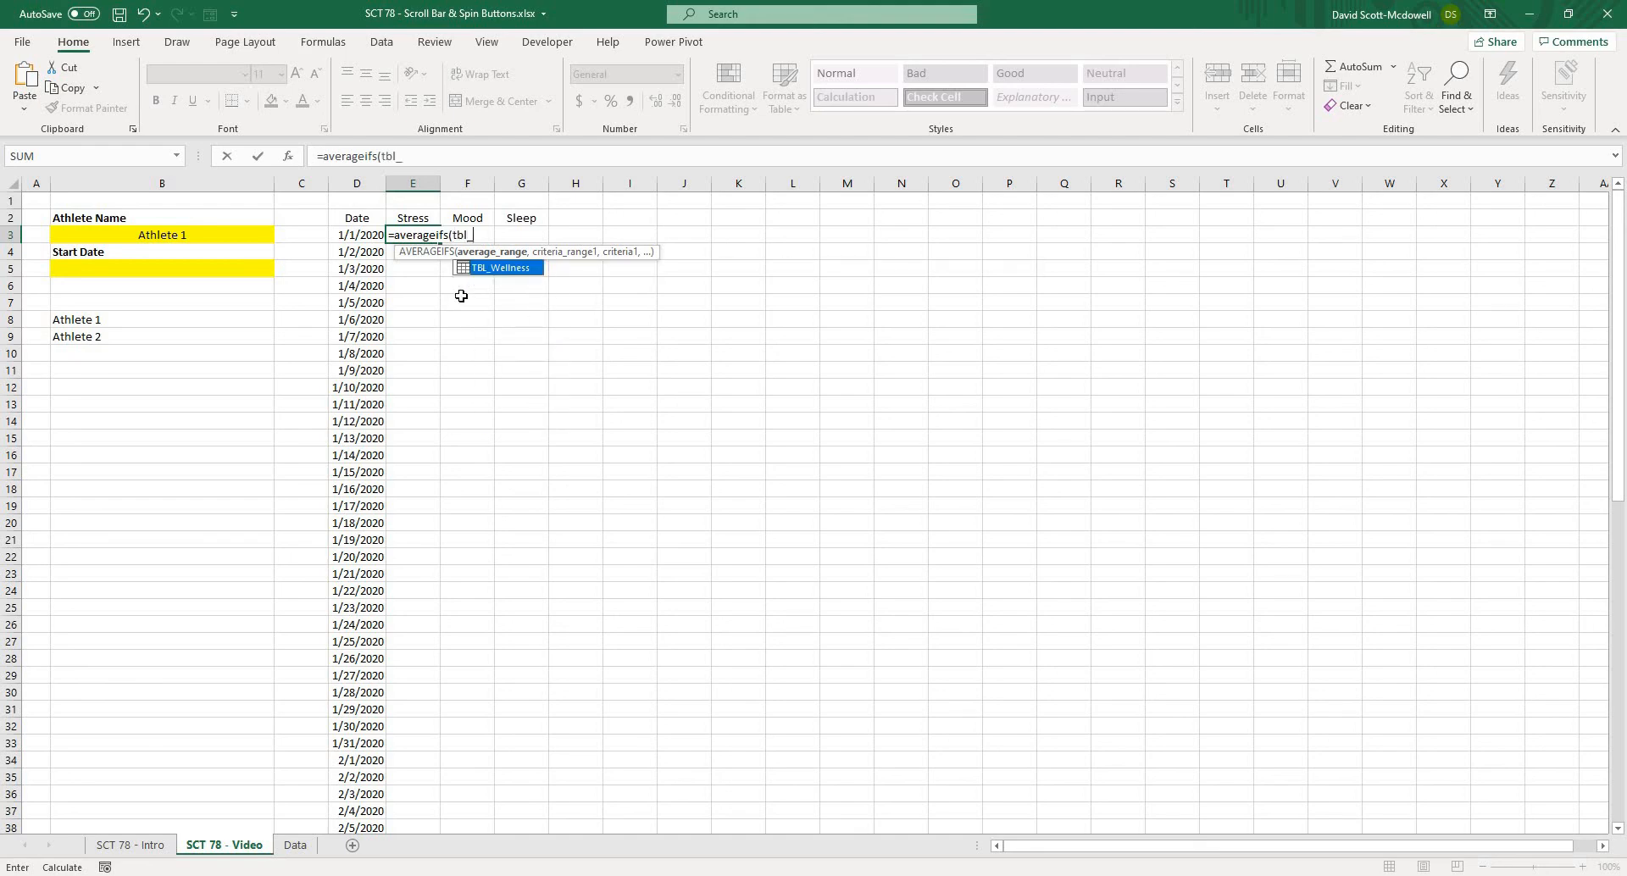
pyautogui.write('welnes')
pyautogui.press('BackSpace')
pyautogui.press('BackSpace')
pyautogui.press('BackSpace')
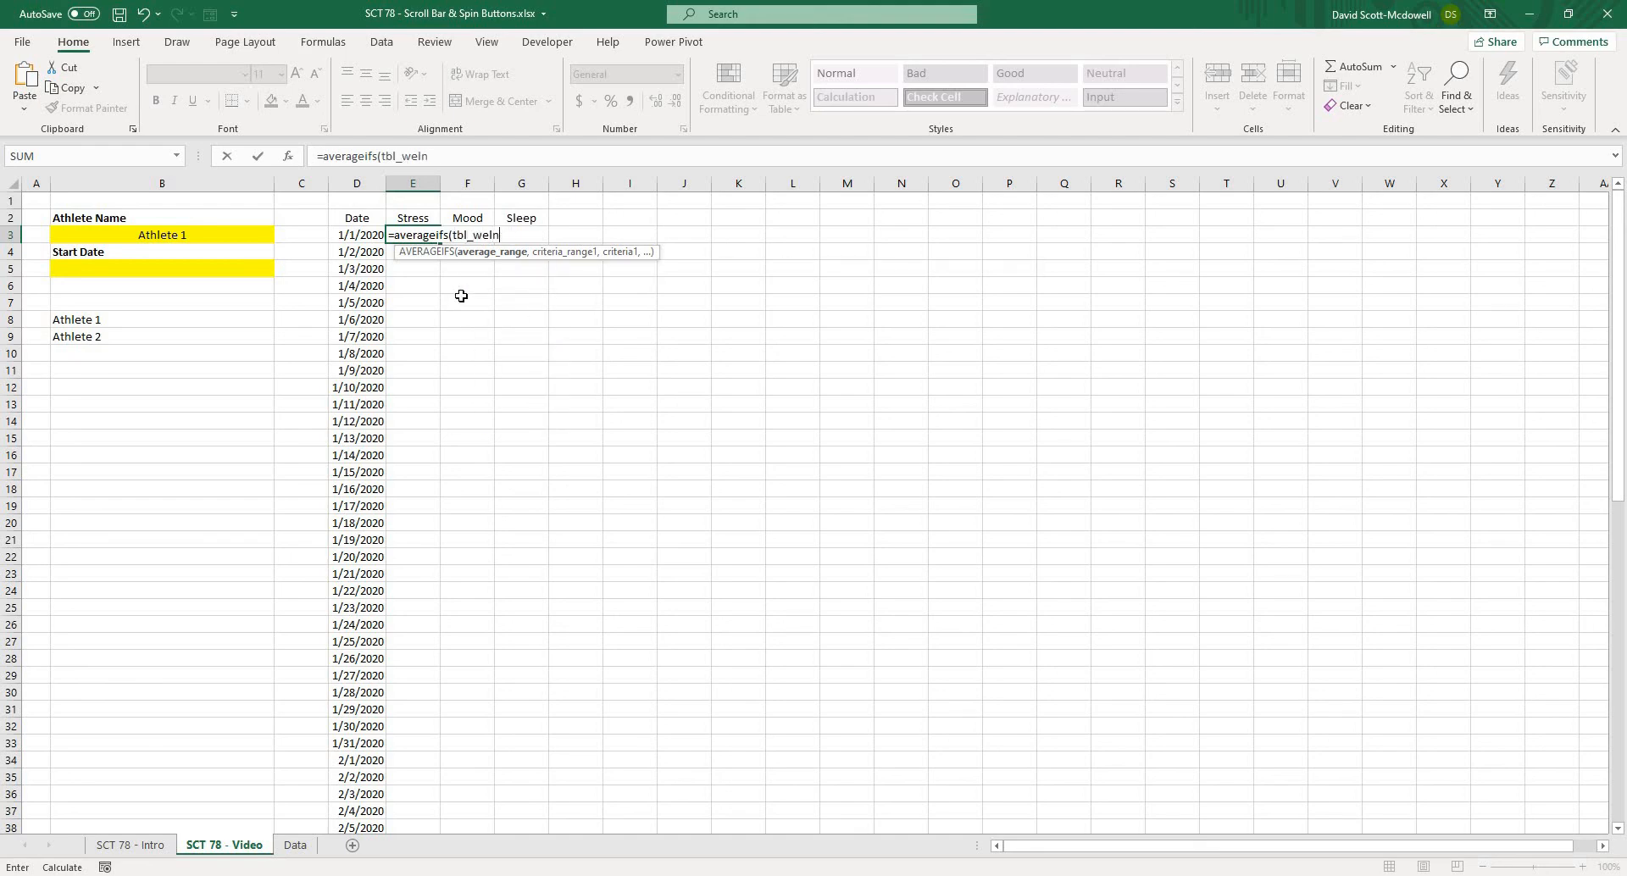
pyautogui.write('lness')
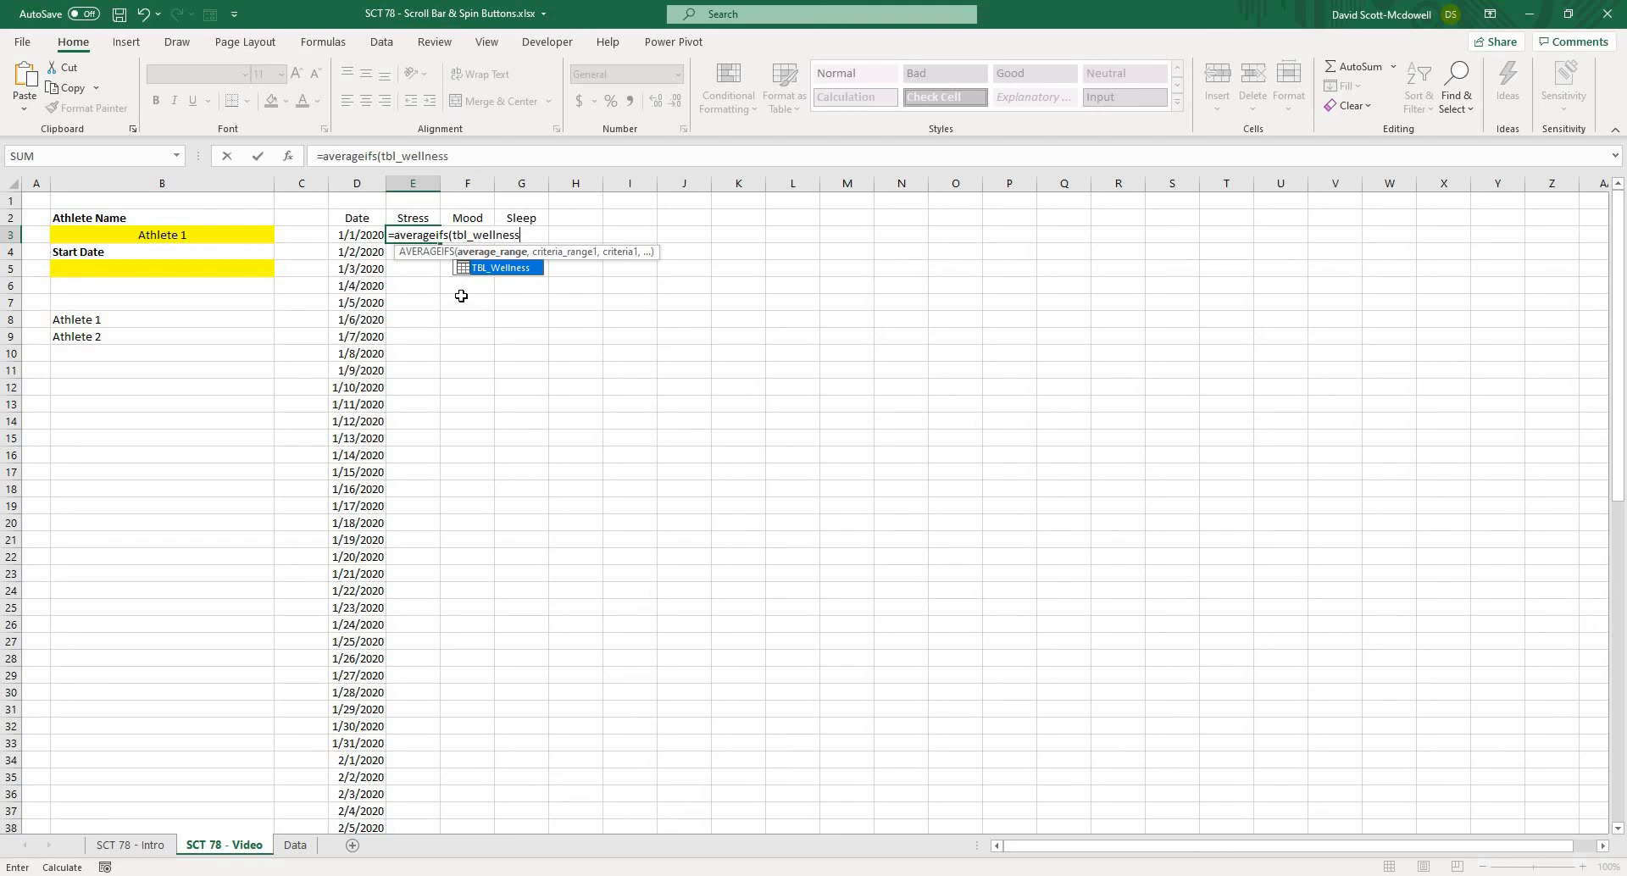
pyautogui.write('[stress')
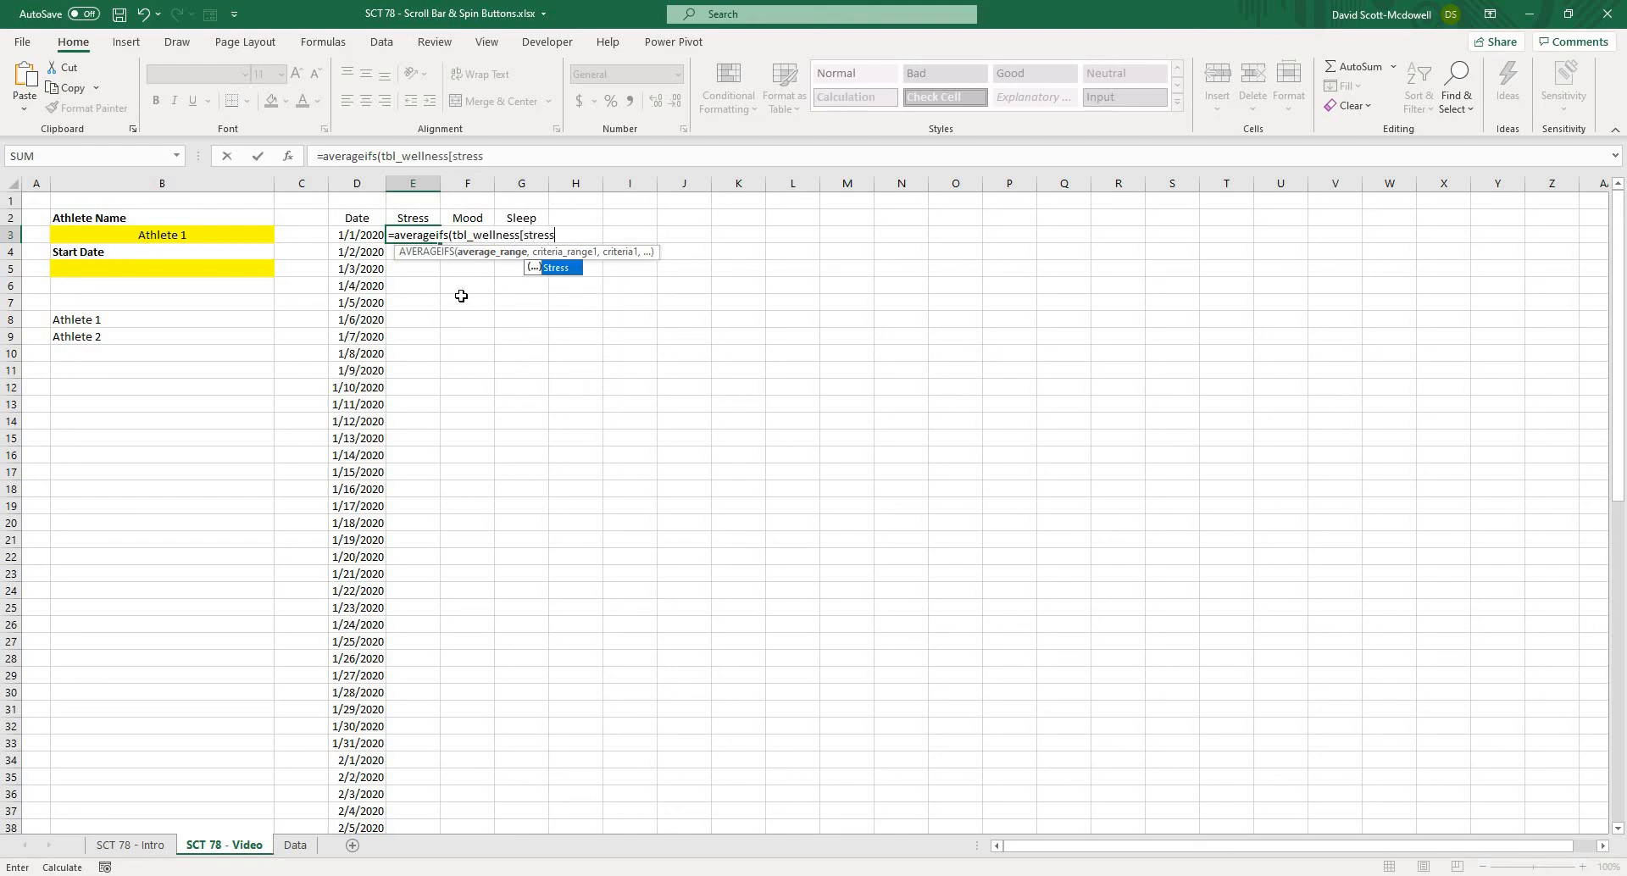
pyautogui.write('],')
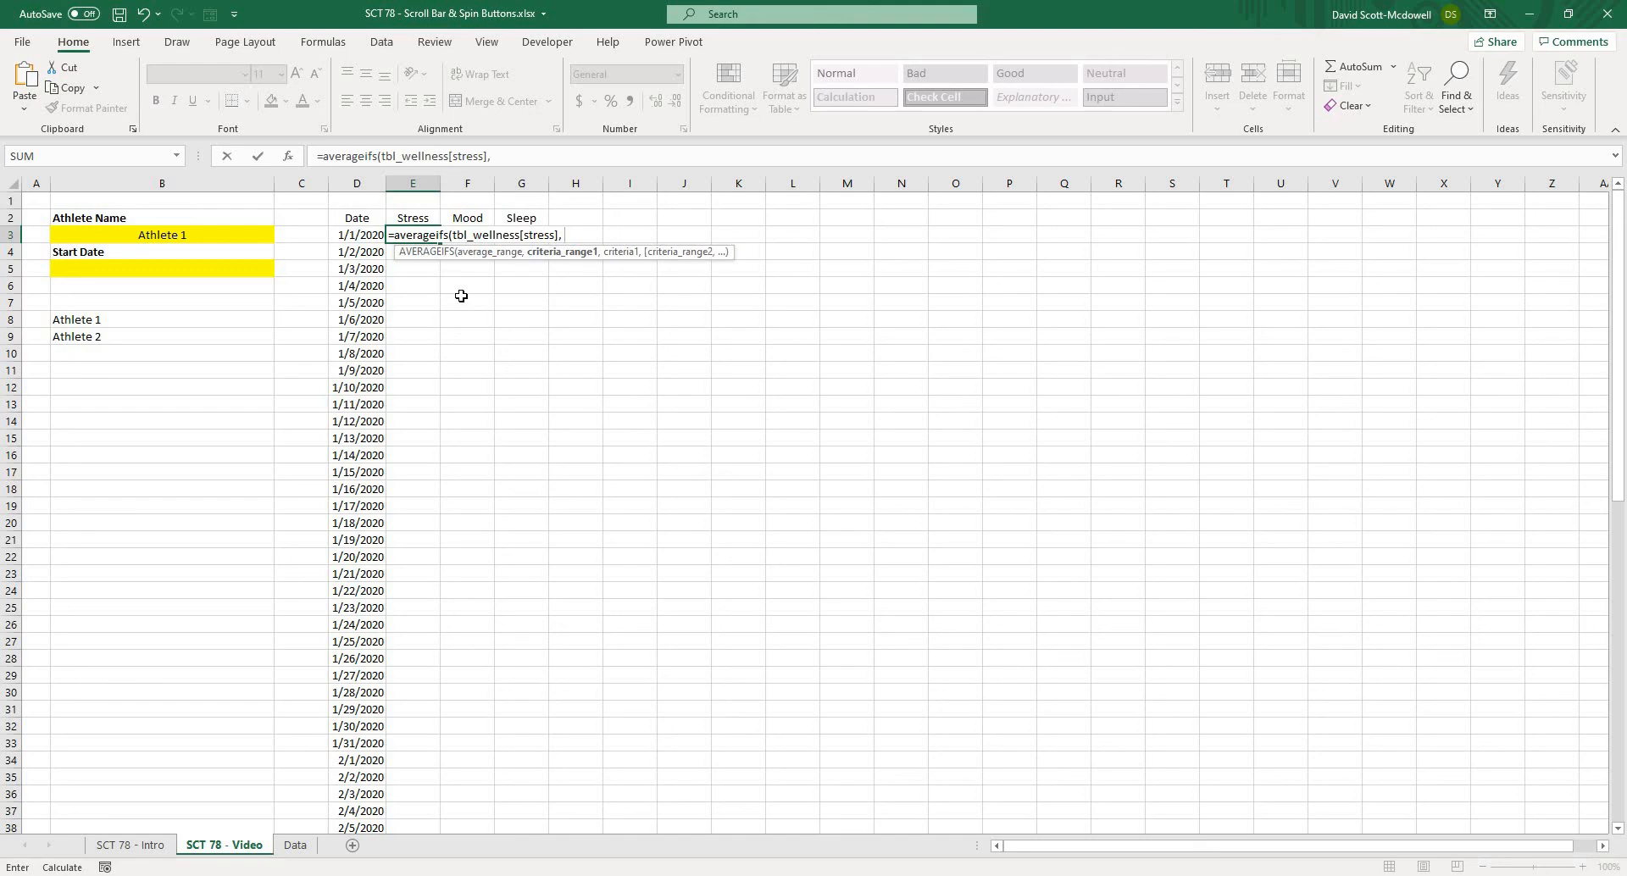
# Add tbl_wellness[athlete name] as the first criteria range in the E3 AVERAGEIFS formula, with $B$3 as its criterion
pyautogui.write(' tbl_w')
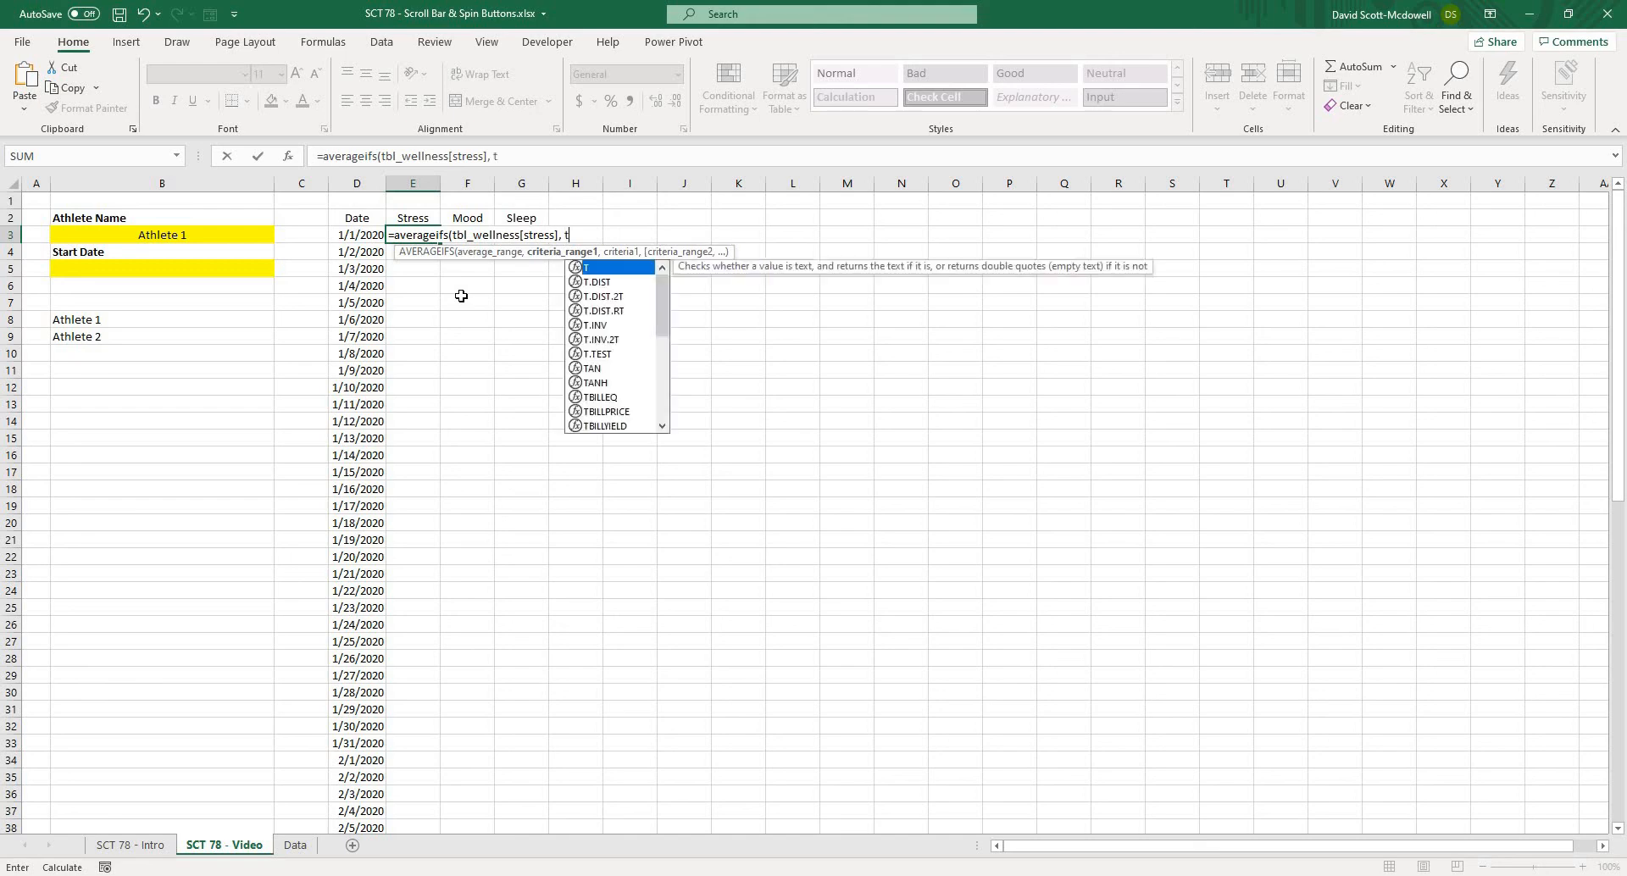
pyautogui.write('e')
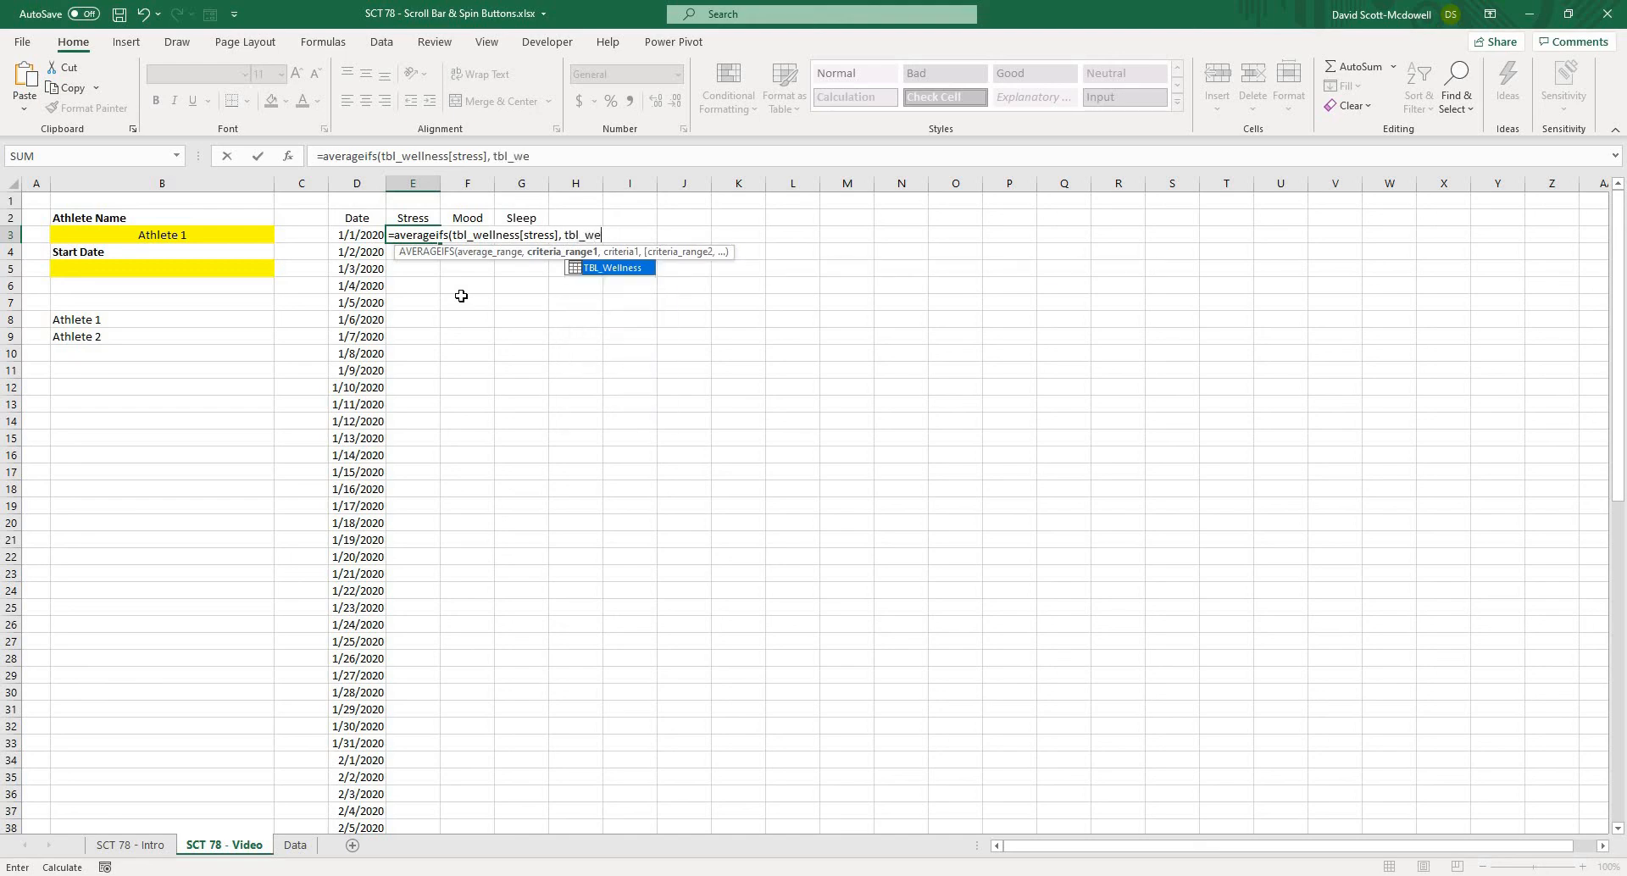
pyautogui.write('llness[athlete')
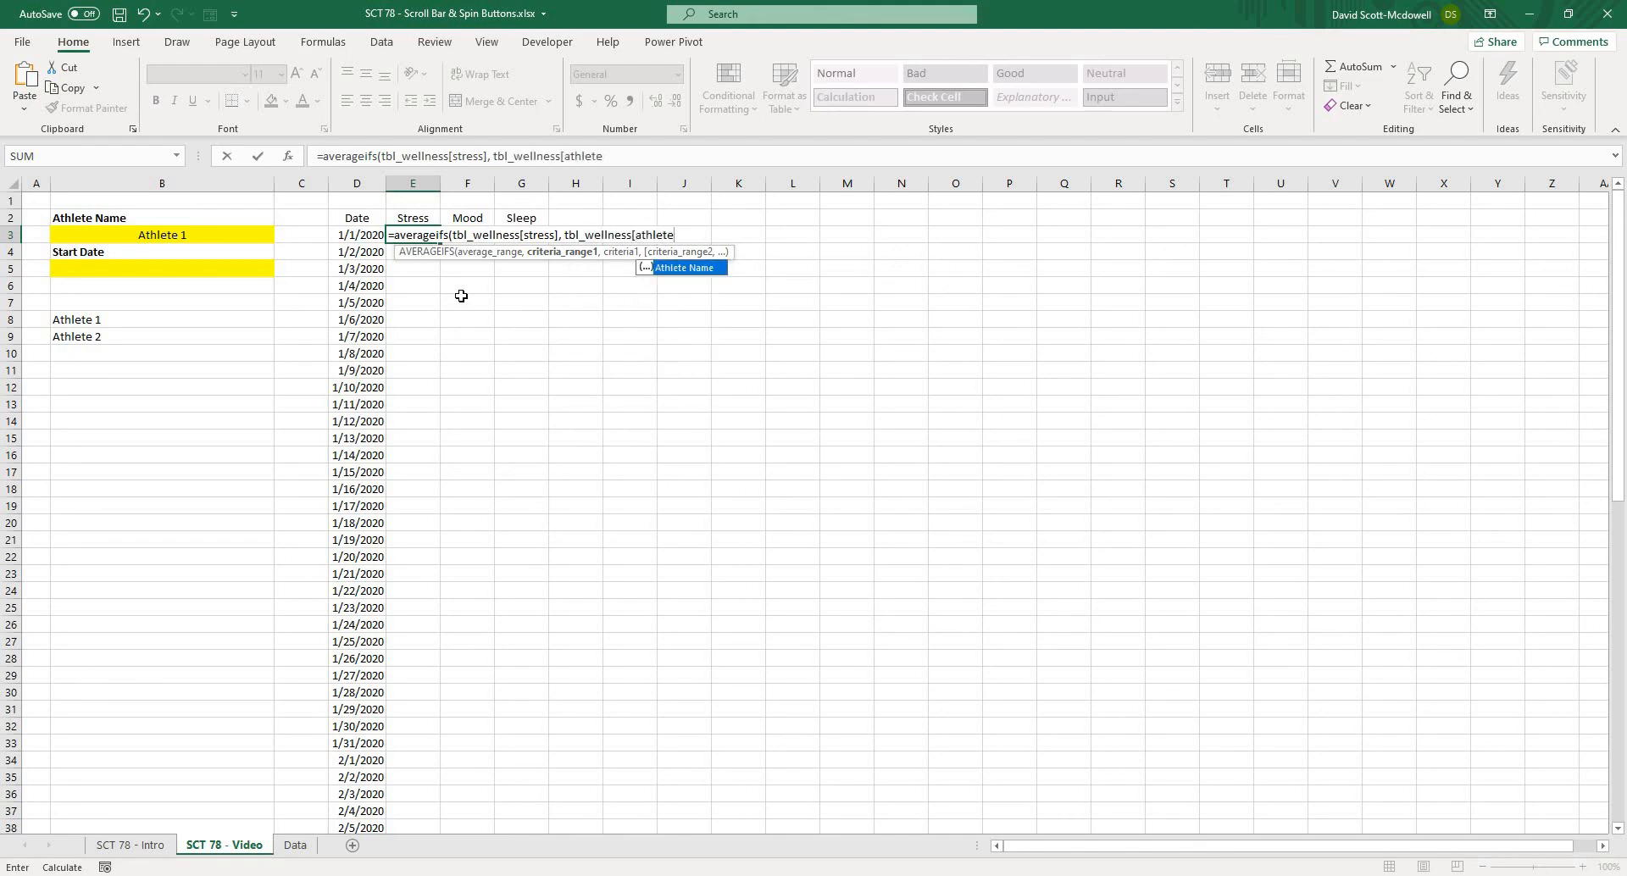
pyautogui.write(' name]')
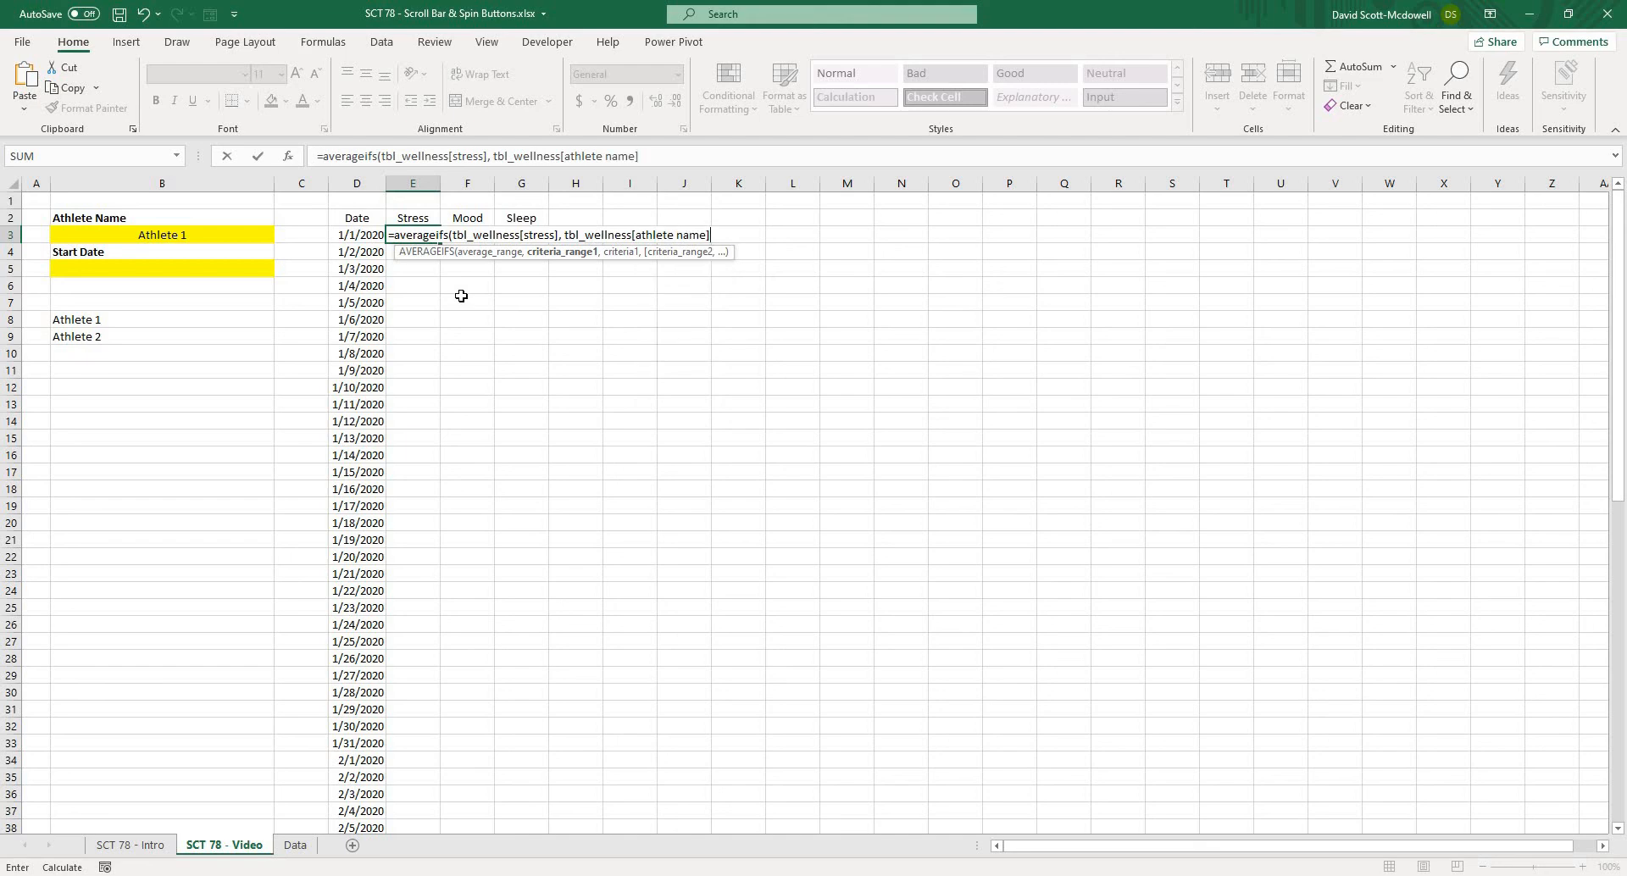
pyautogui.write(',')
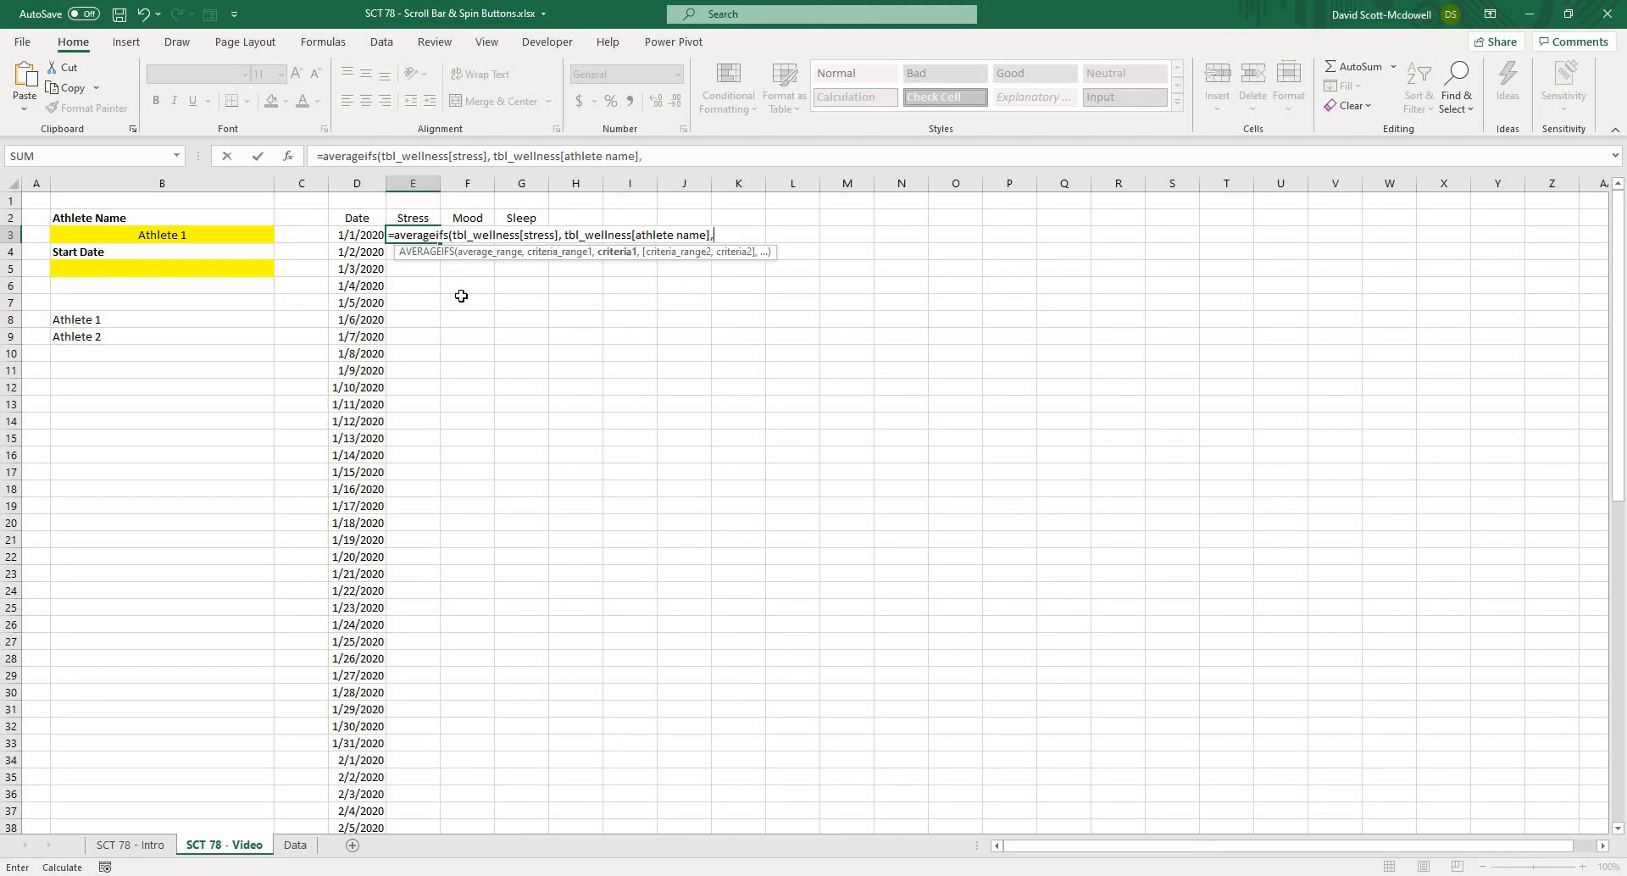
pyautogui.click(123, 235)
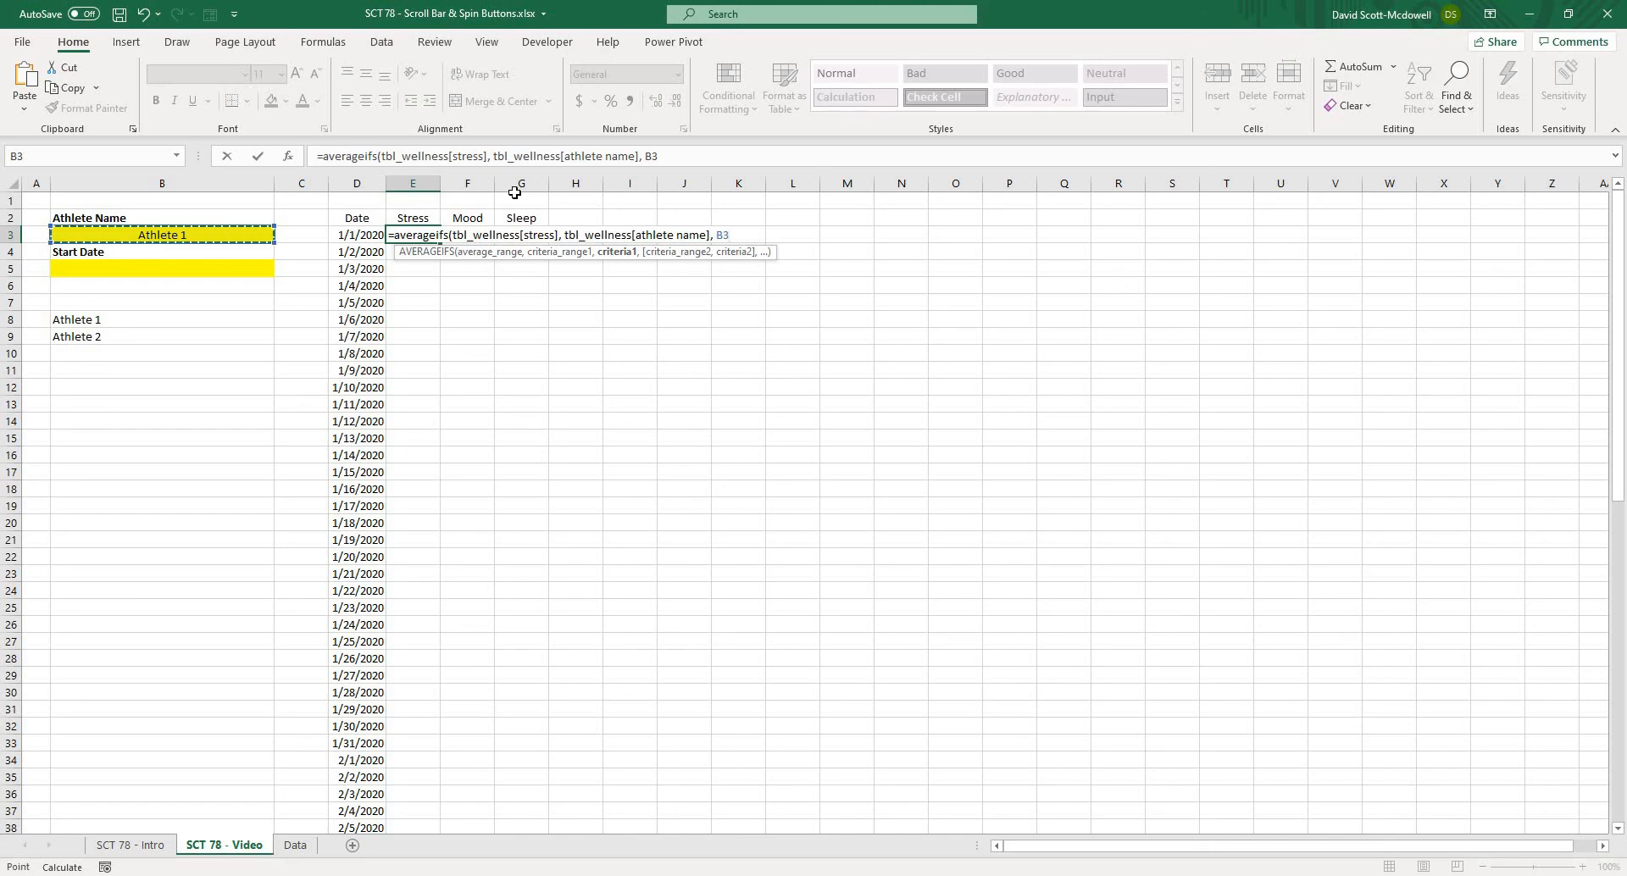
pyautogui.press('F4')
# Complete the Stress formula in E3 with tbl_wellness[date] as the second criteria range and the spilled dates $D$3# as its criterion
pyautogui.write(', tbl_w')
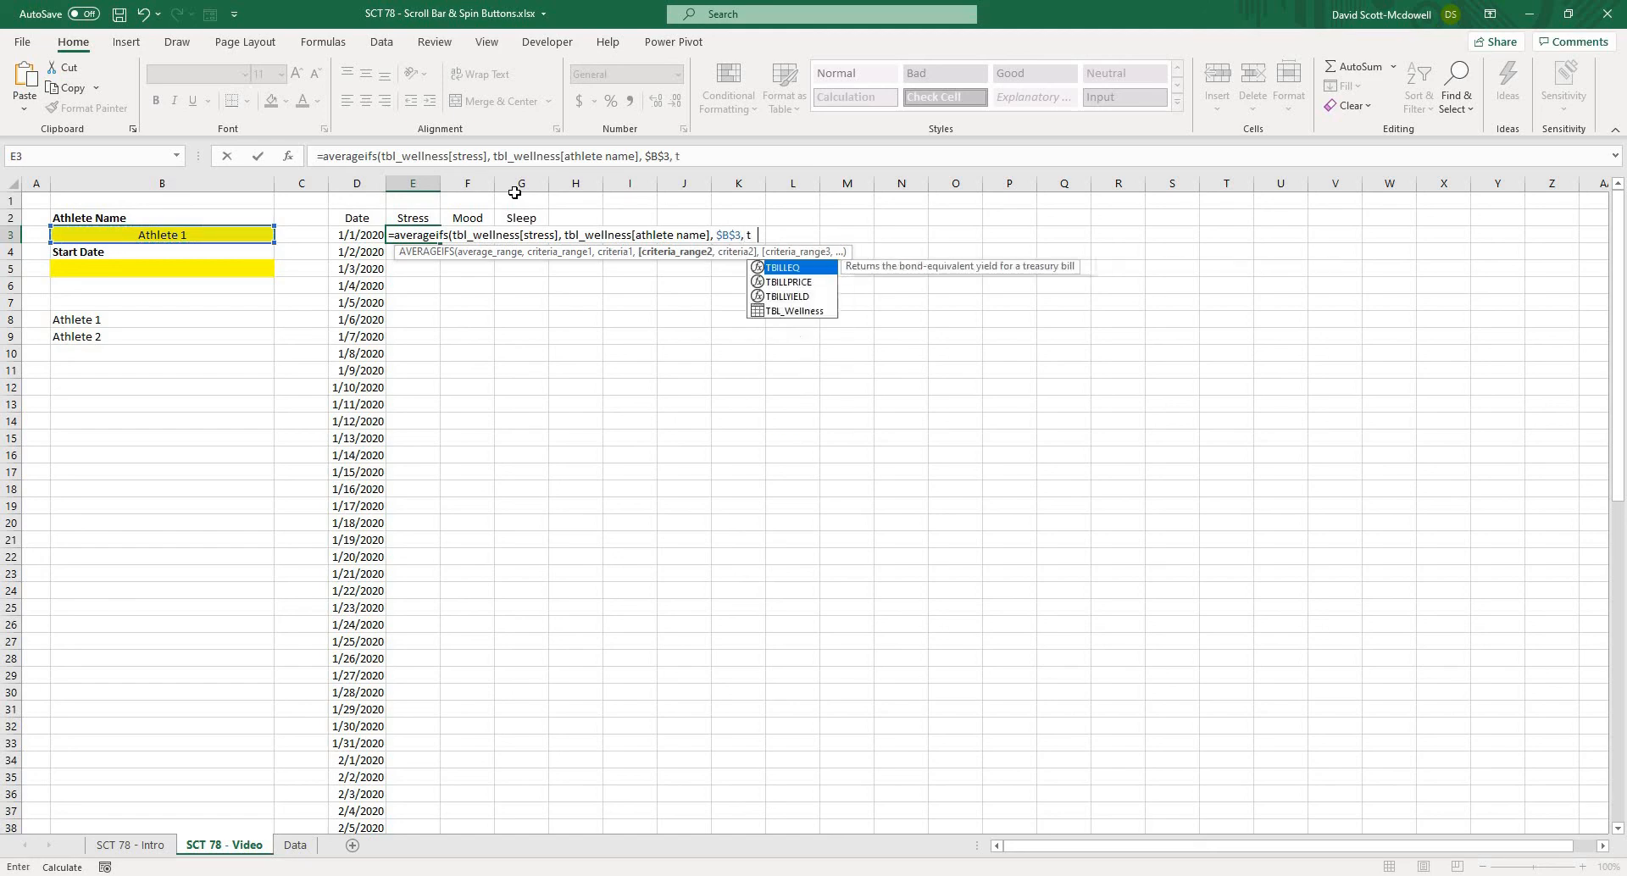
pyautogui.write('el')
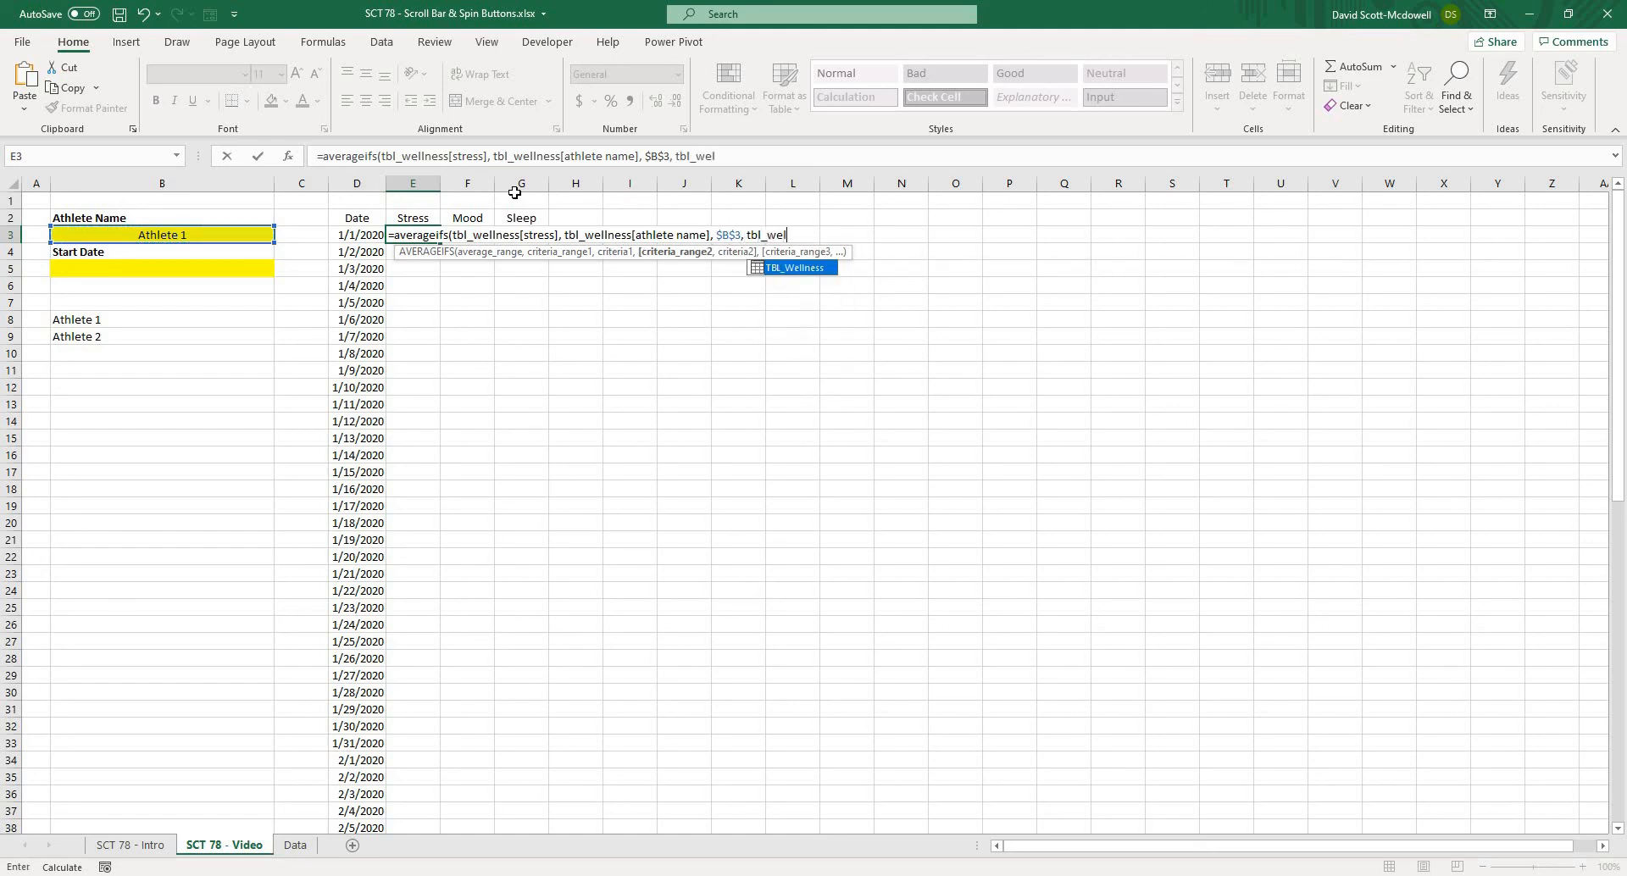
pyautogui.write('lness[date')
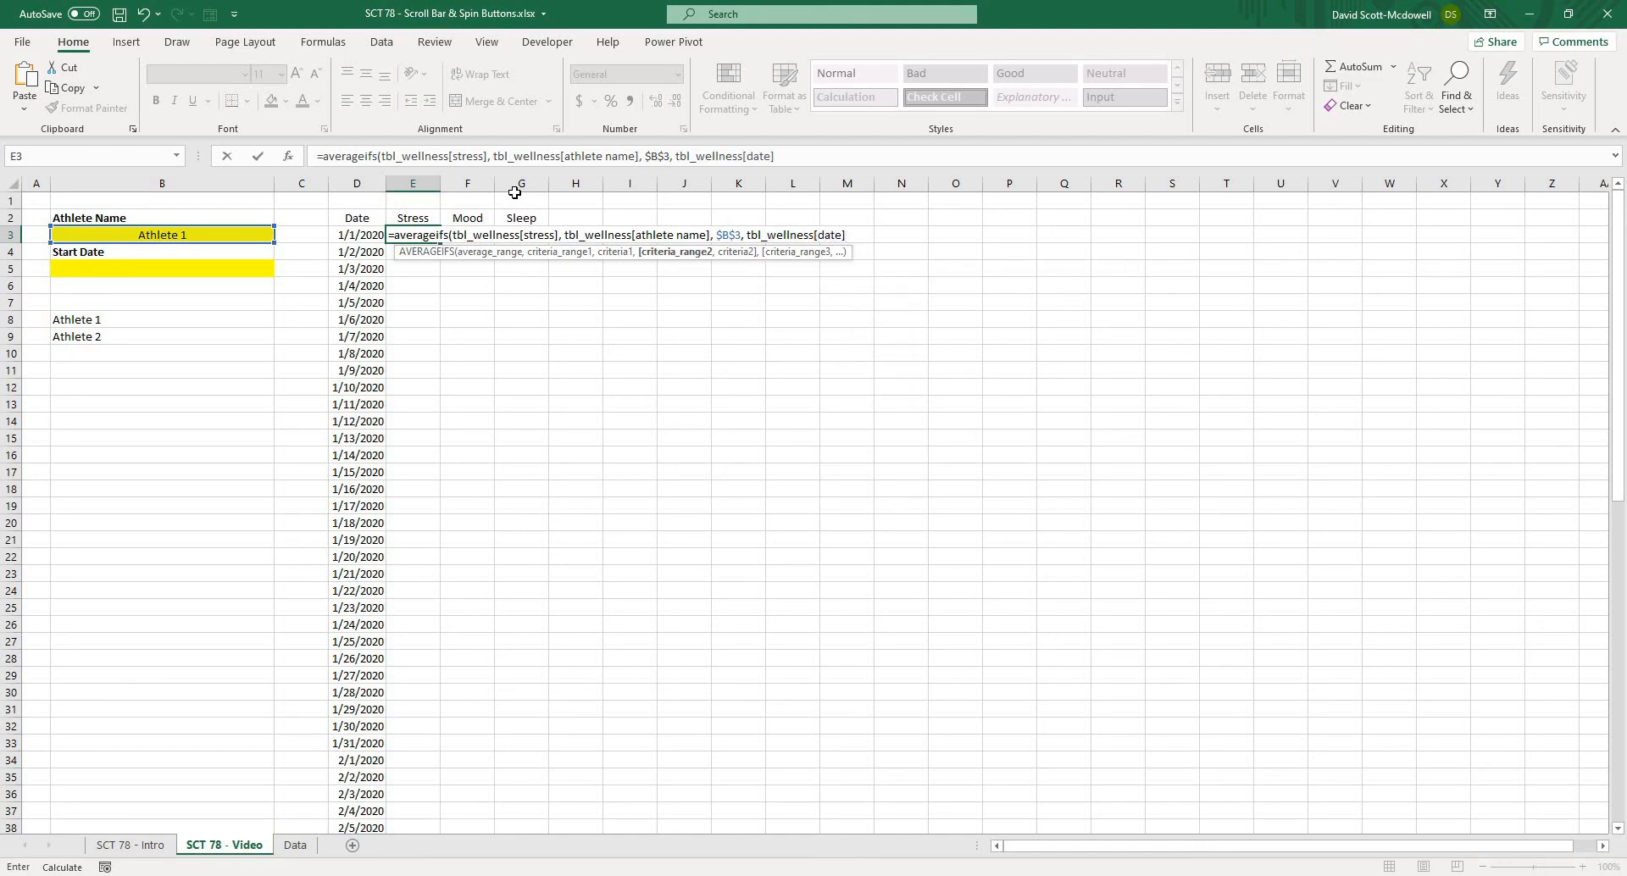
pyautogui.write('],')
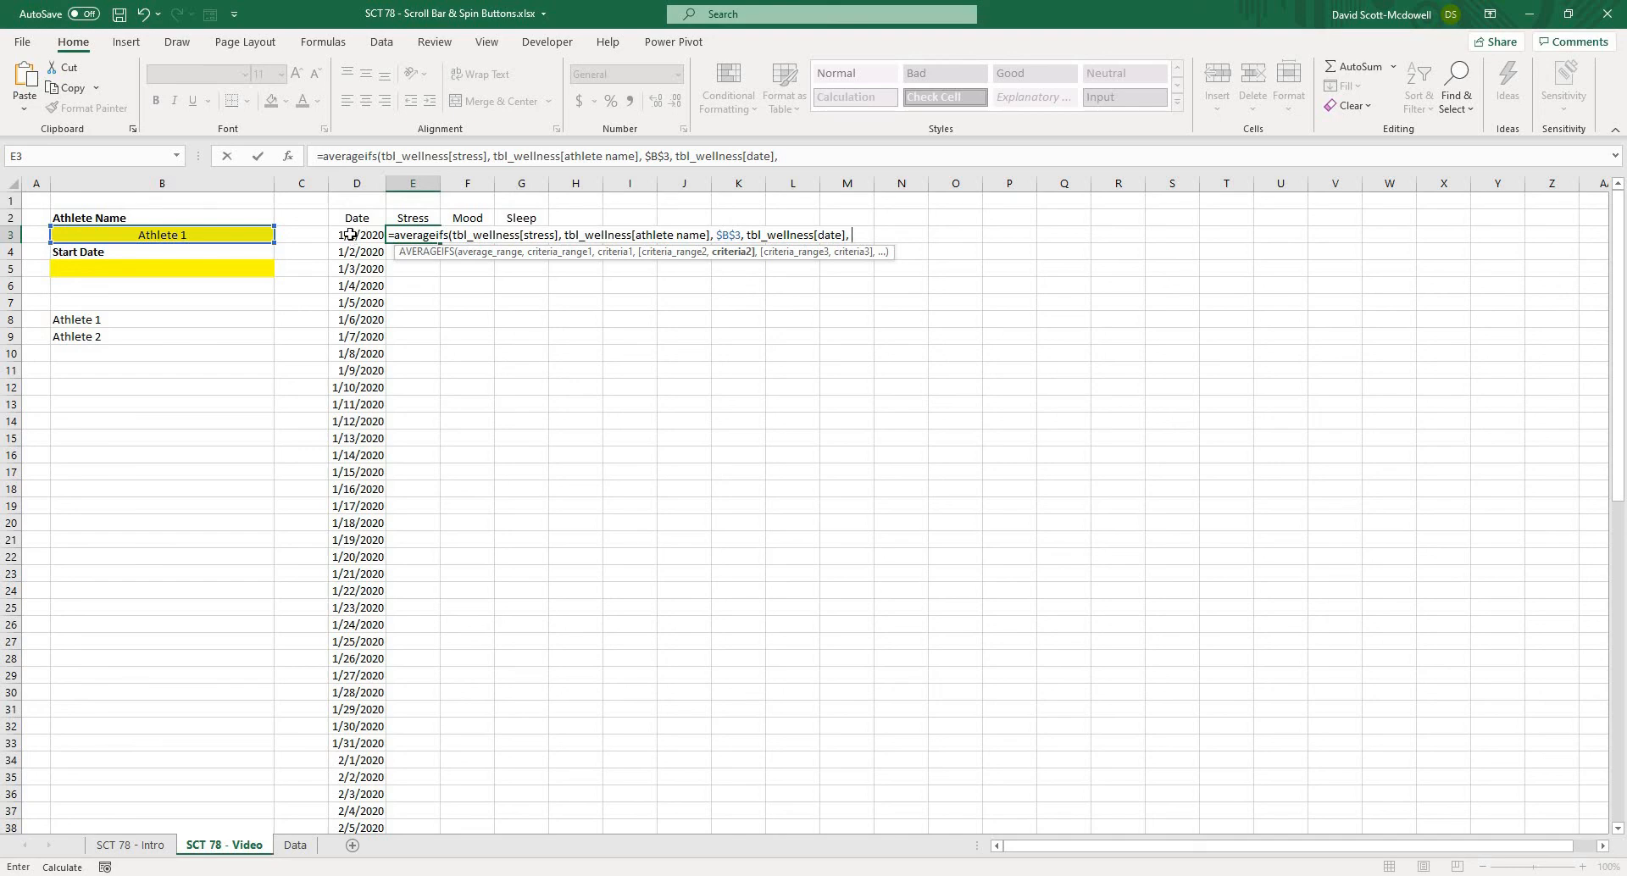
pyautogui.click(350, 234)
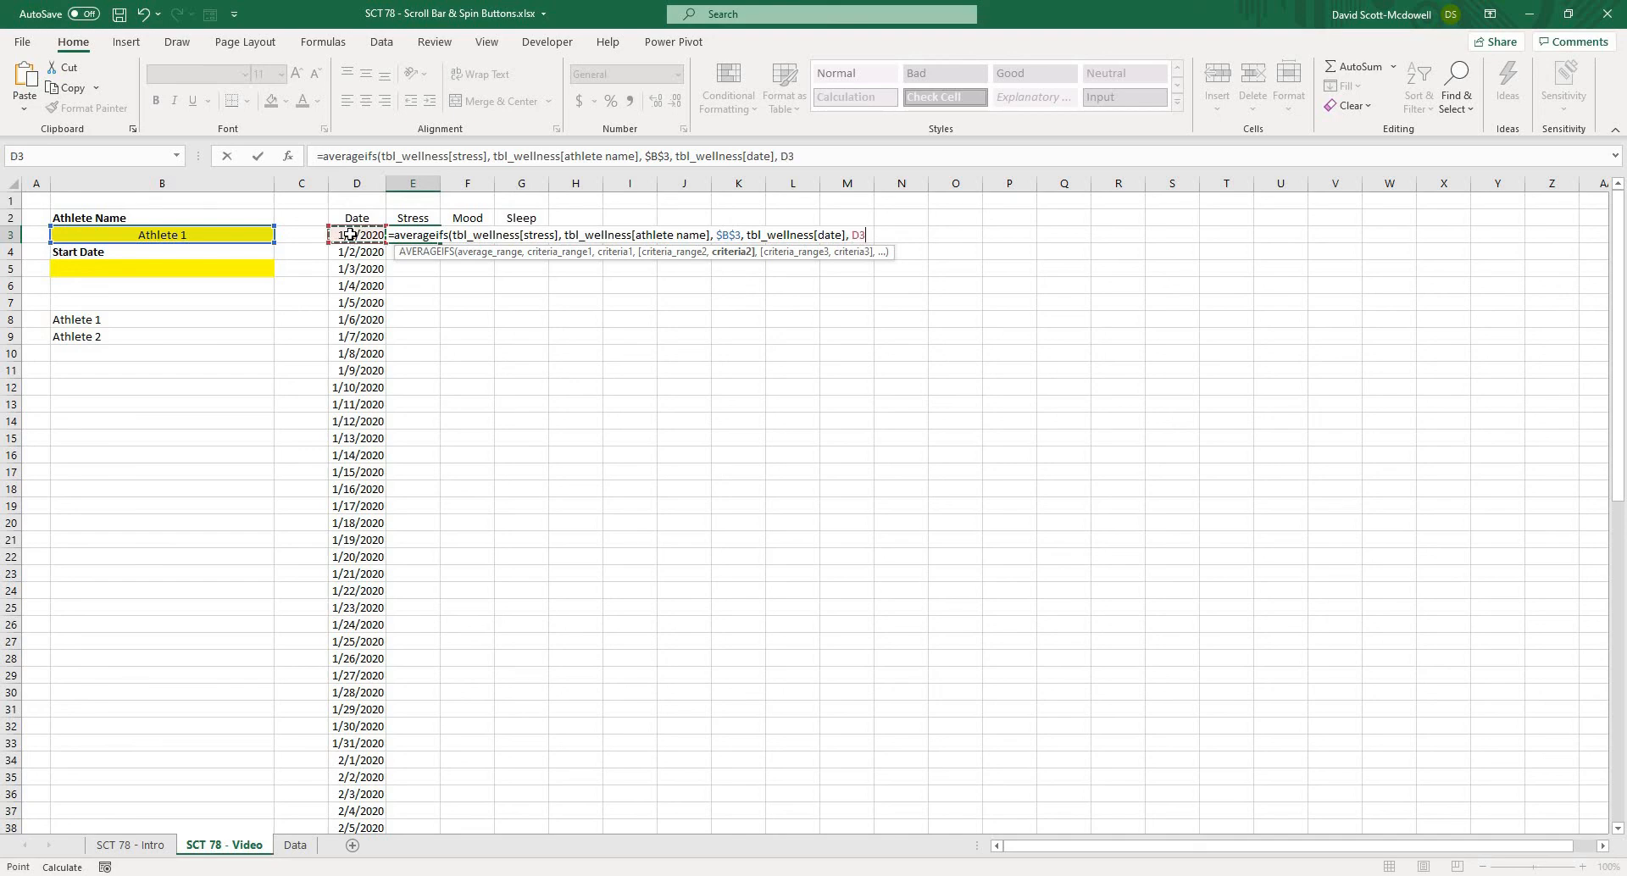
pyautogui.press('F4')
pyautogui.write('#')
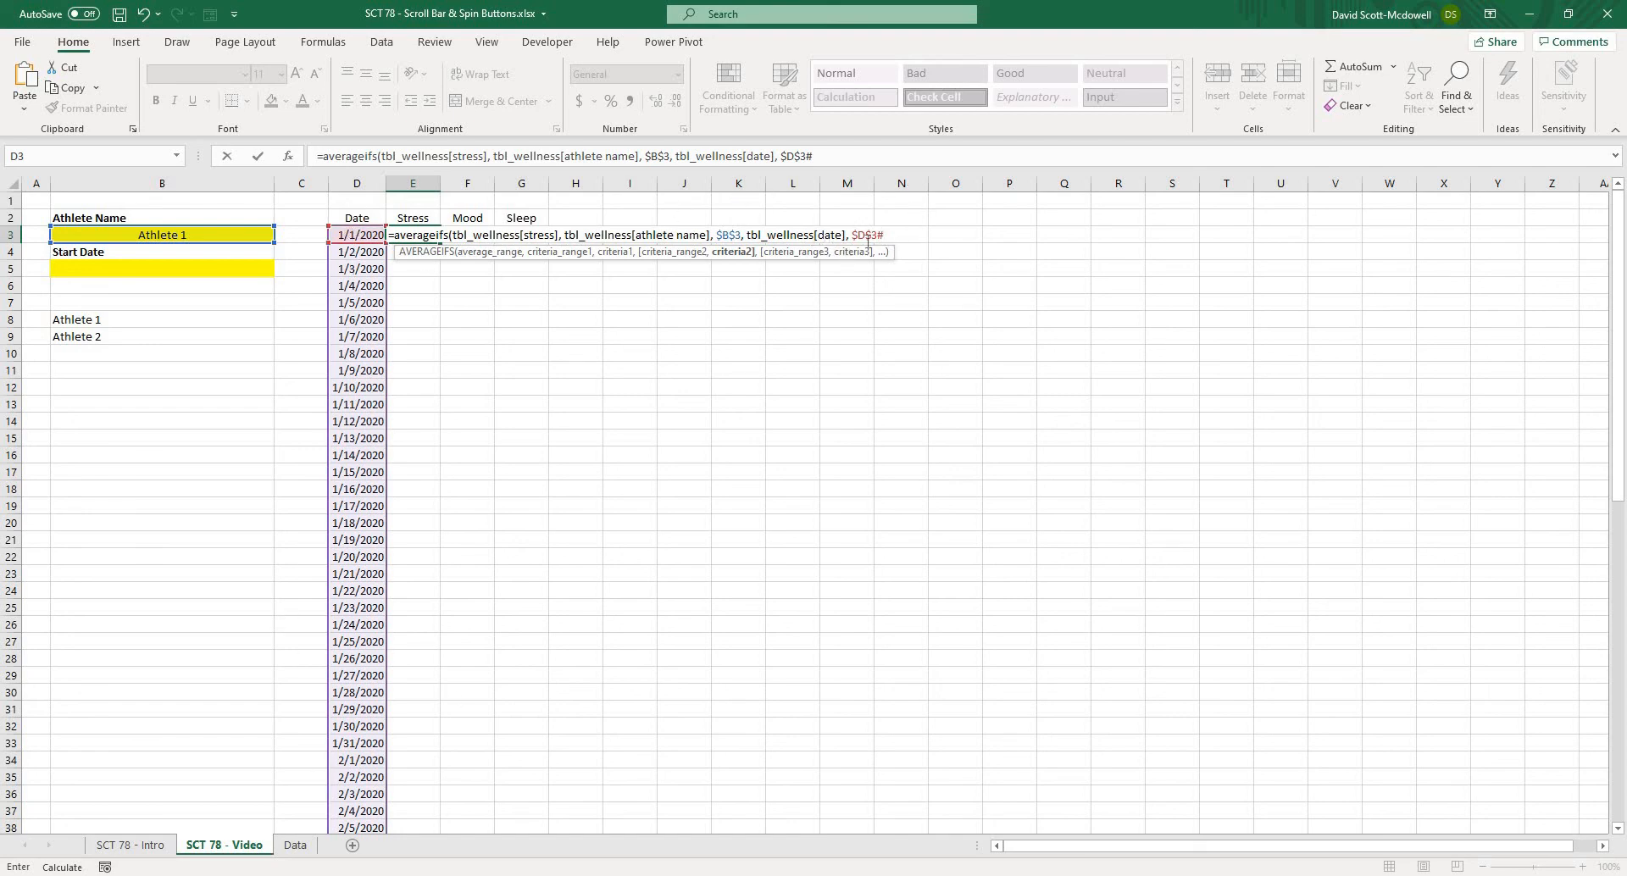
pyautogui.write(')')
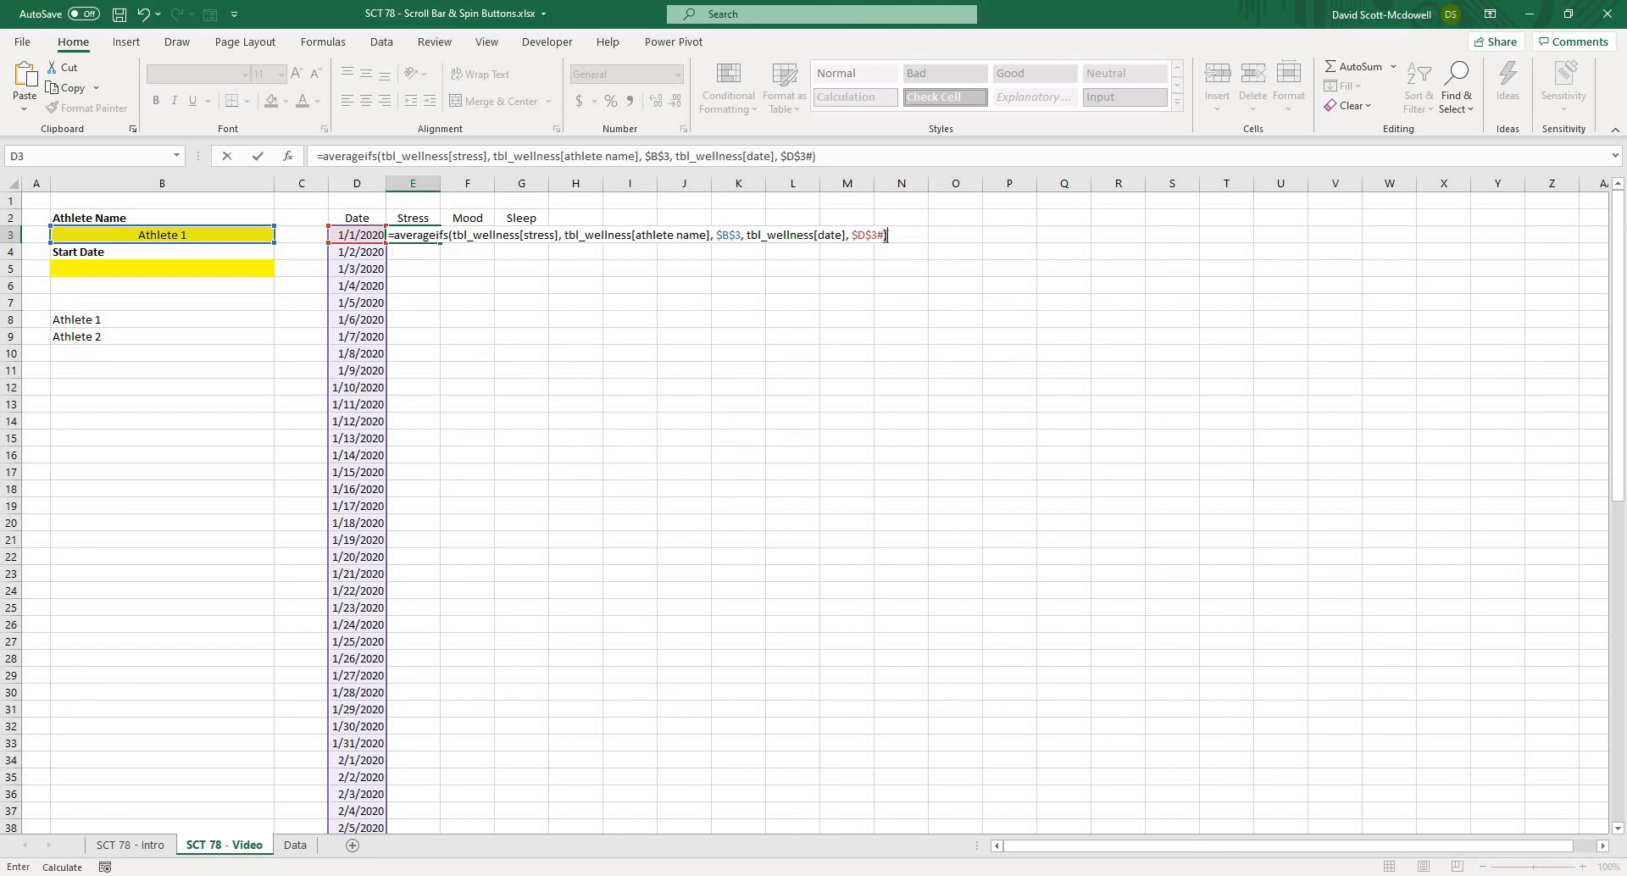
pyautogui.press('Return')
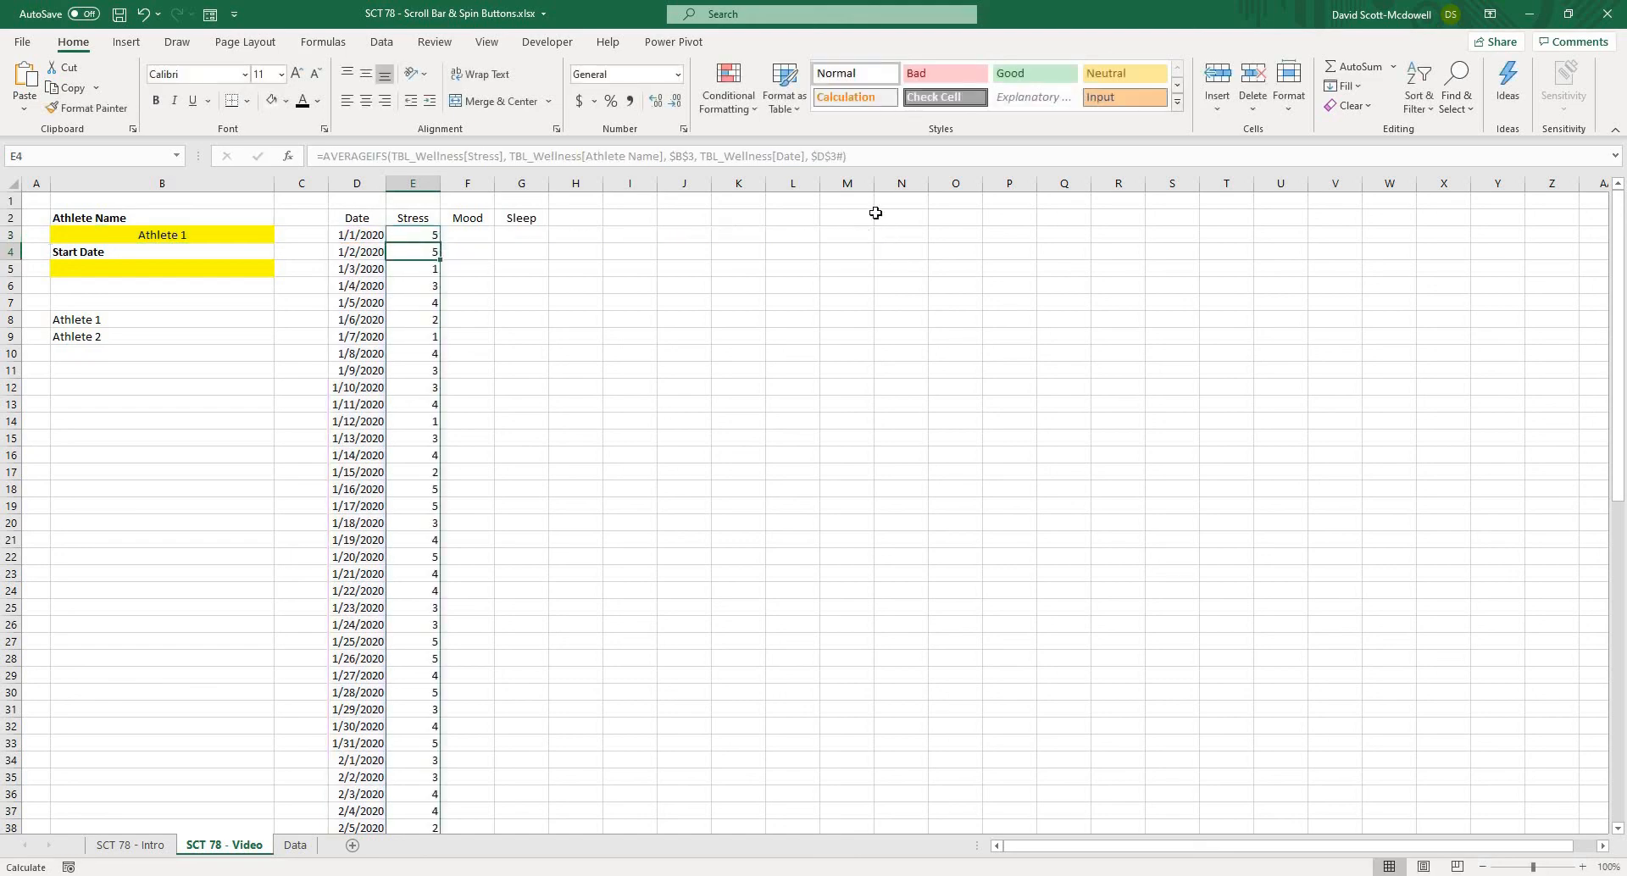
pyautogui.click(505, 269)
pyautogui.scroll(-15, 399, 429)
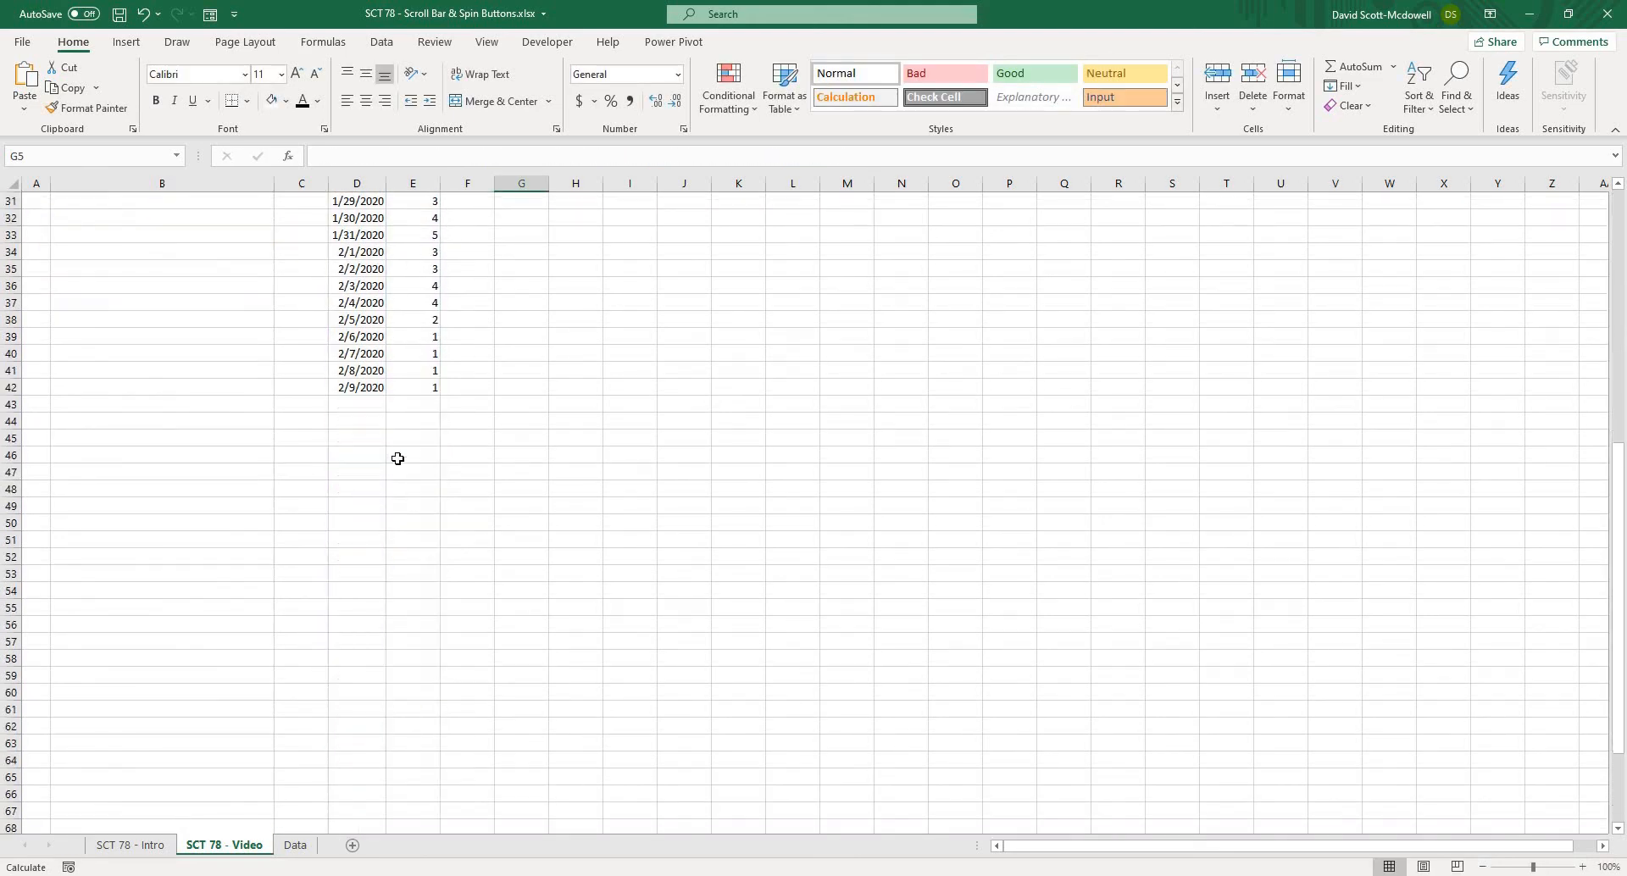
pyautogui.scroll(15, 410, 461)
# Reuse the text of the E3 AVERAGEIFS formula in Mood cell F3, replacing the average range column Stress with Mood
pyautogui.click(414, 235)
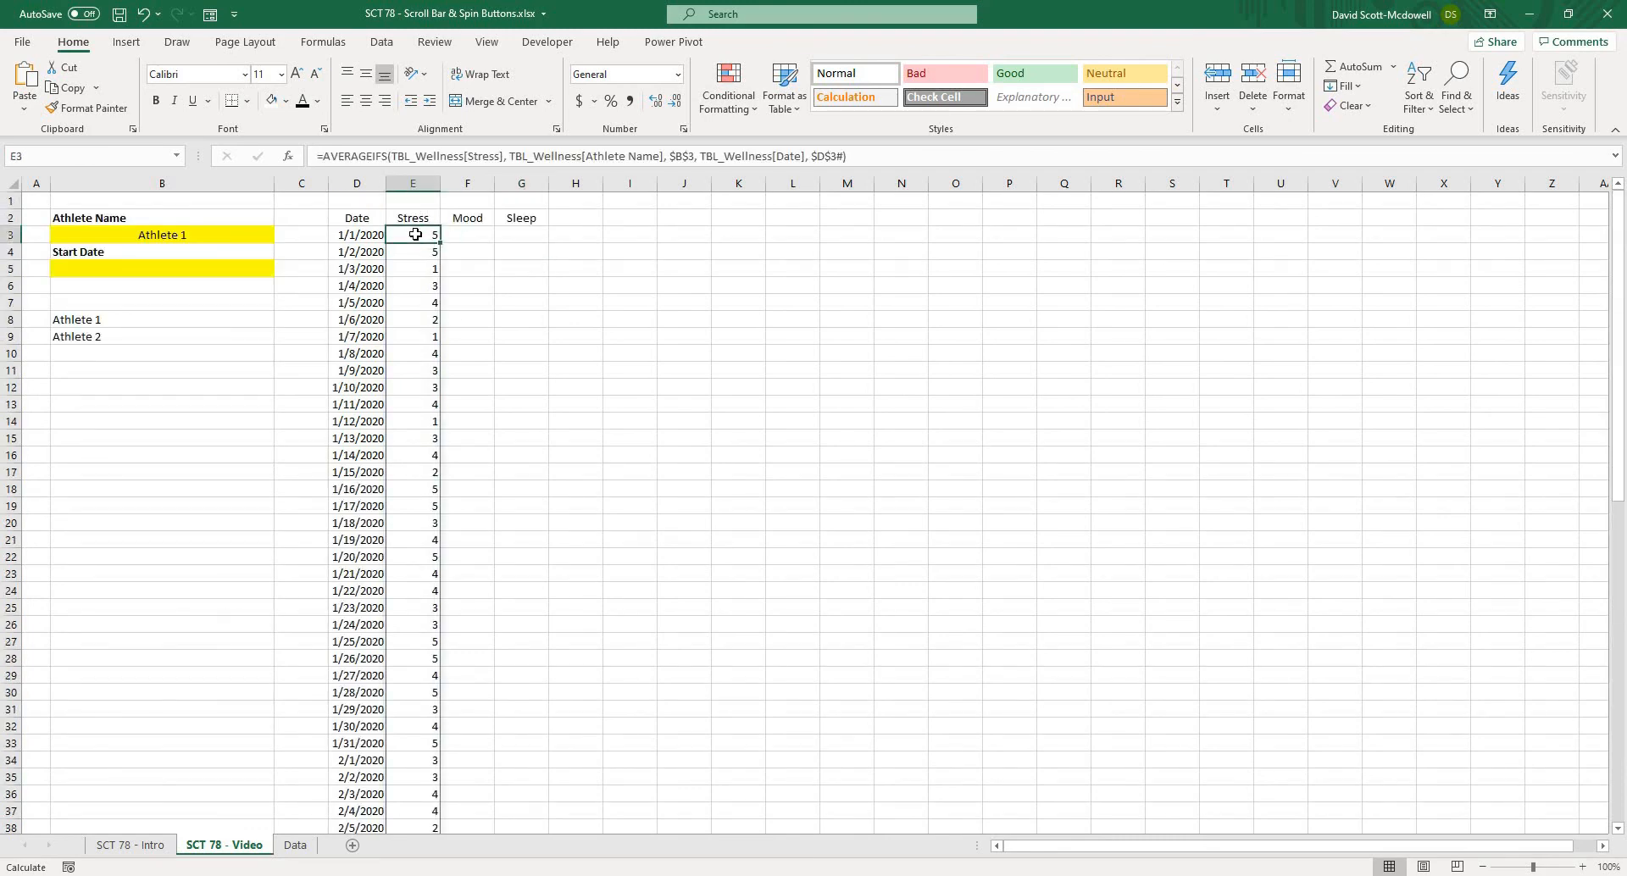
pyautogui.moveTo(847, 156); pyautogui.dragTo(289, 155)
pyautogui.hotkey('ctrl', 'c')
pyautogui.press('Escape')
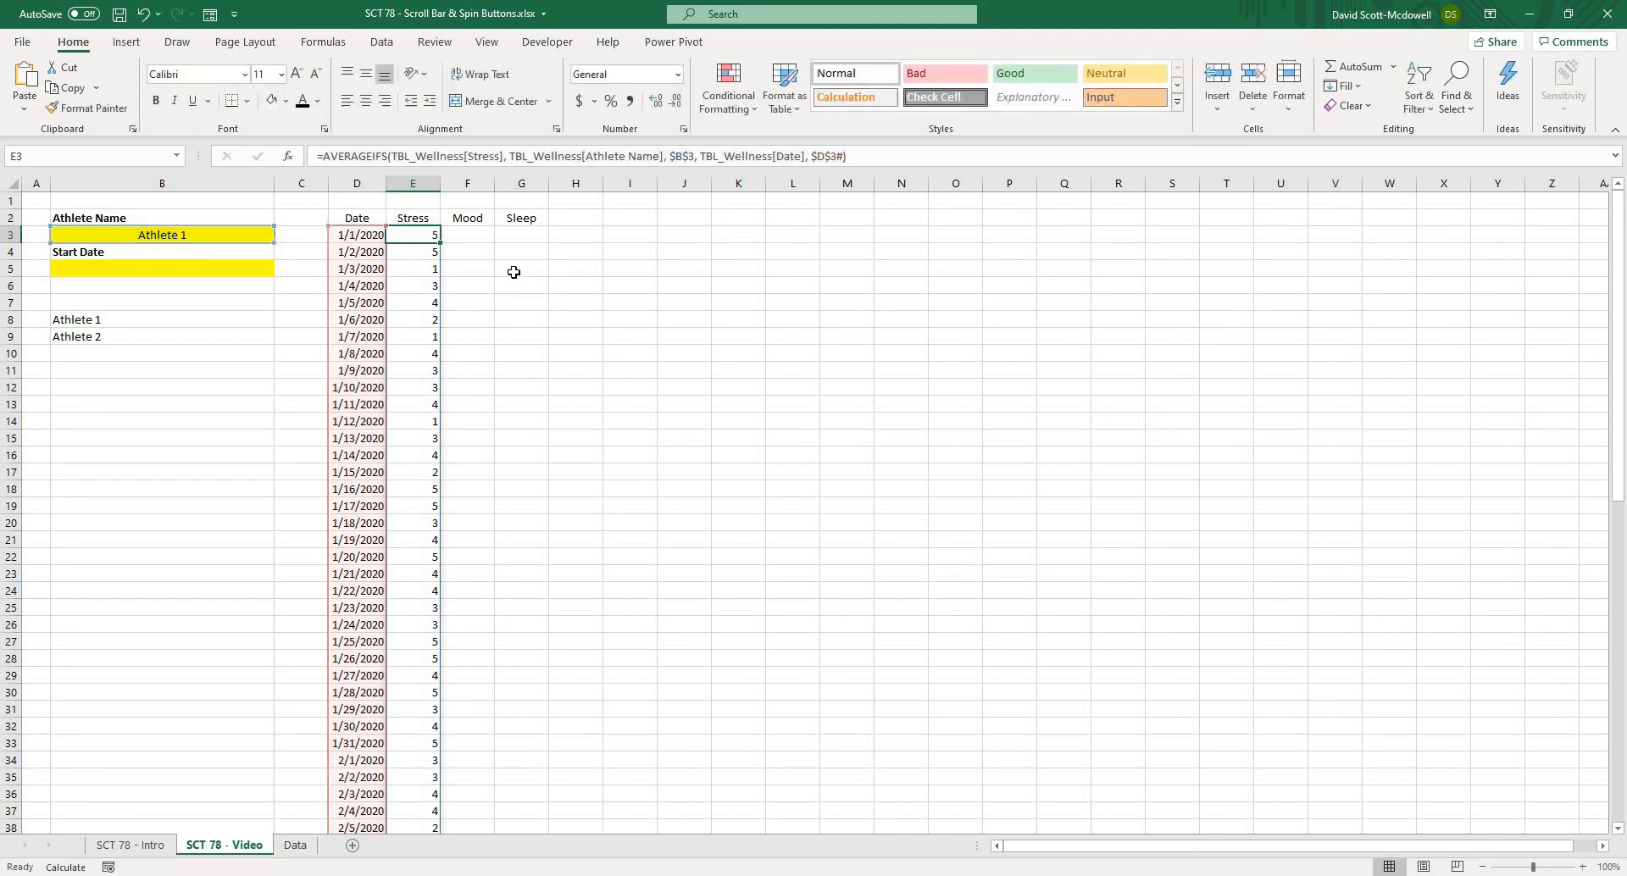
pyautogui.click(471, 235)
pyautogui.click(436, 156)
pyautogui.hotkey('ctrl', 'v')
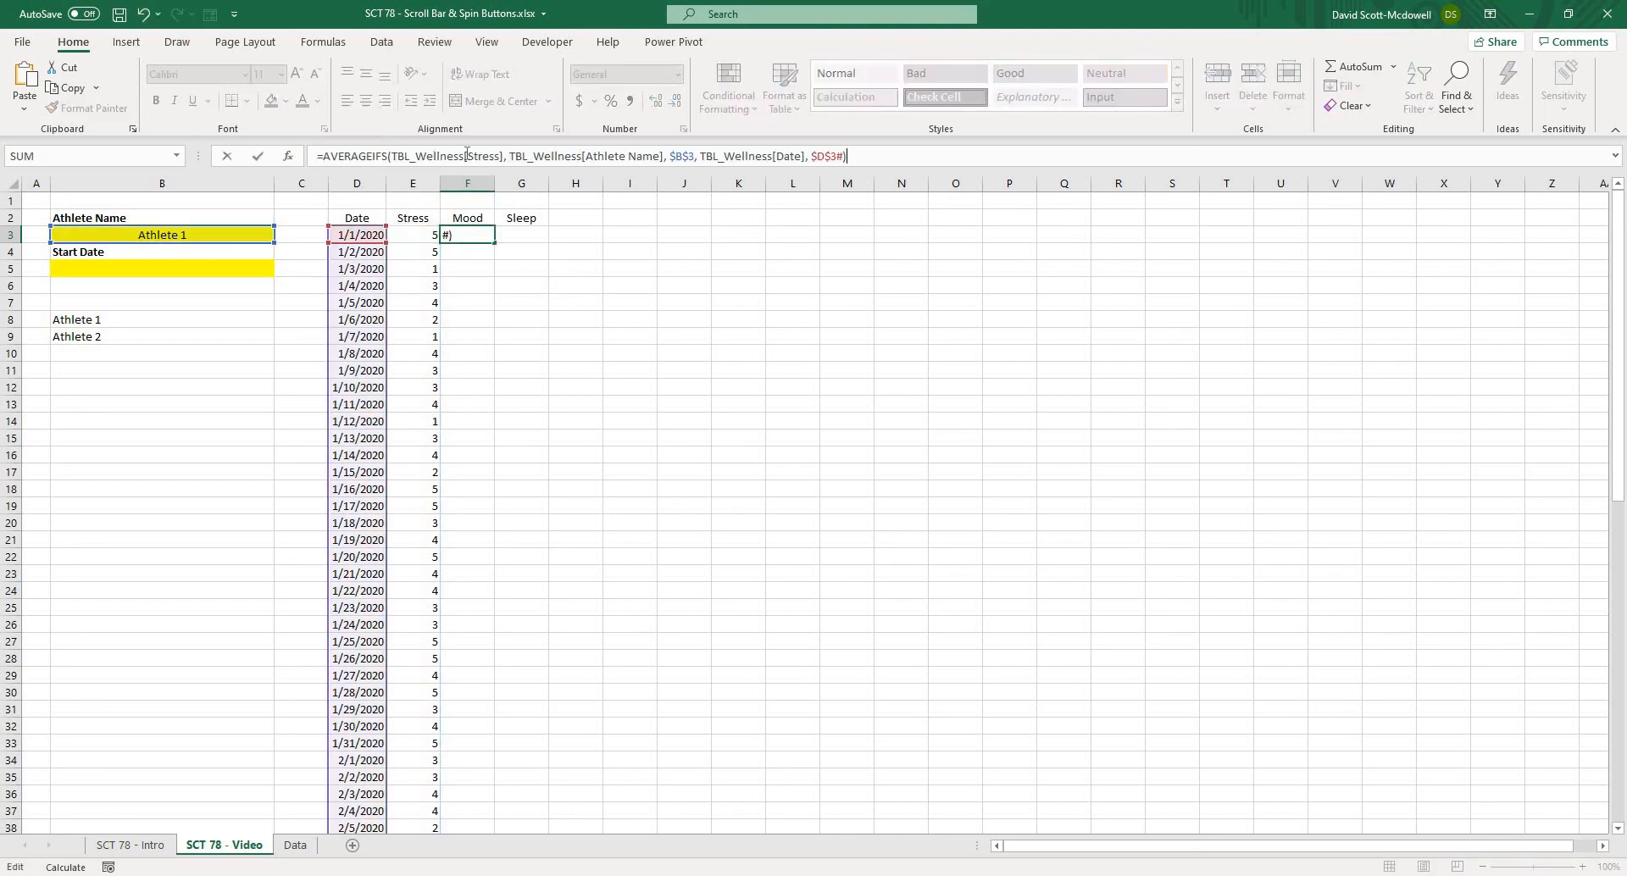
pyautogui.doubleClick(473, 156)
pyautogui.write('Mood')
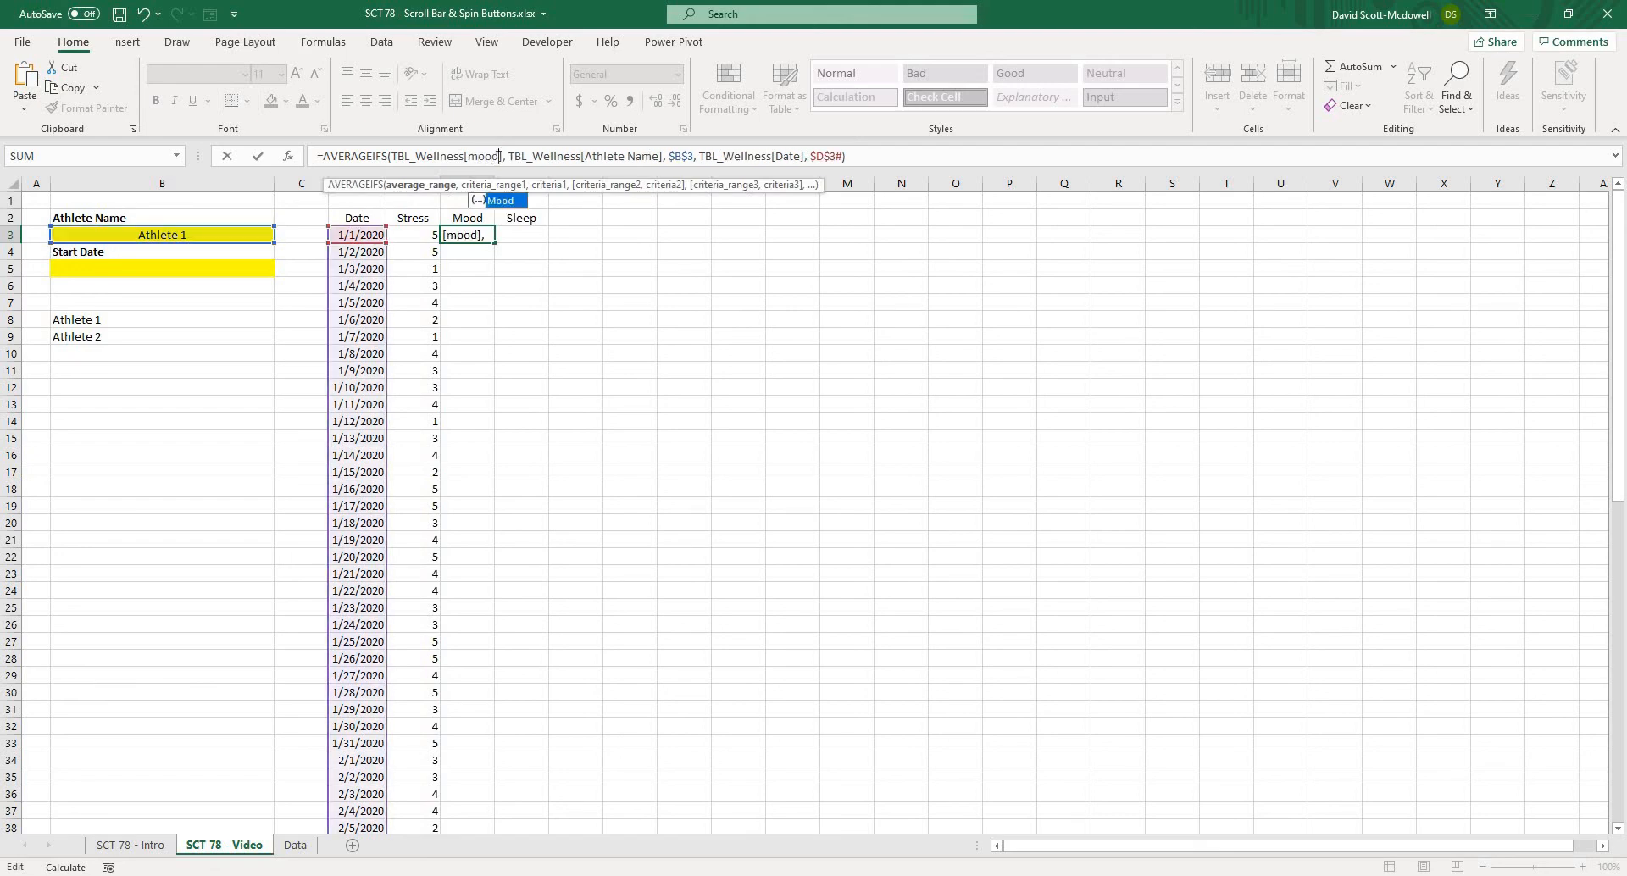
pyautogui.press('Return')
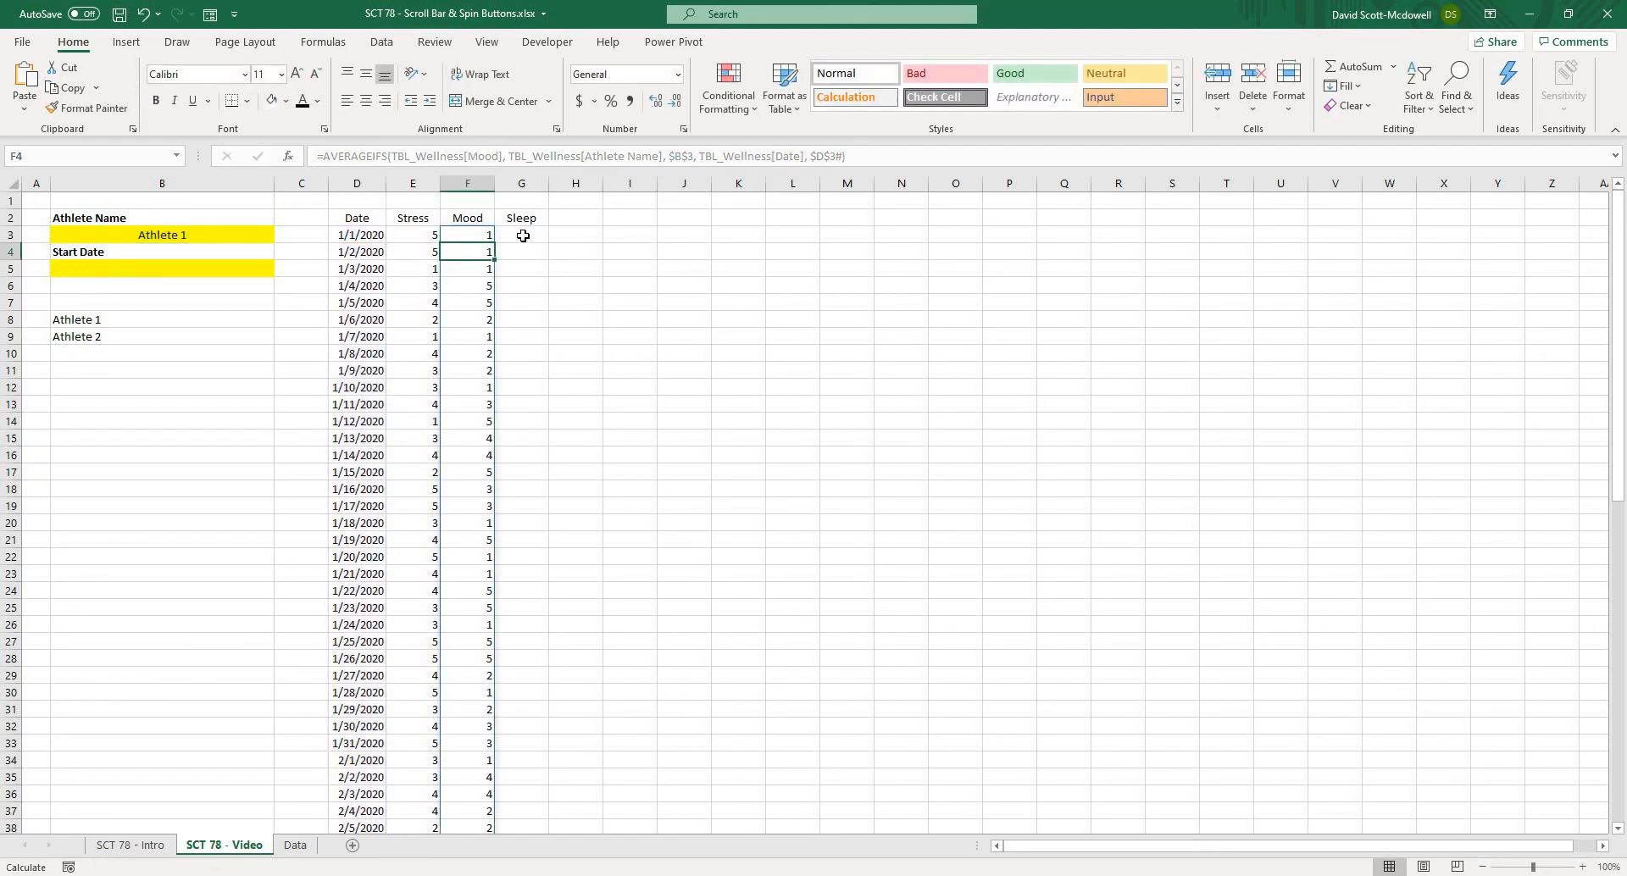
# Reuse the same AVERAGEIFS formula text in Sleep cell G3, with Sleep as the average range column
pyautogui.click(523, 237)
pyautogui.click(443, 156)
pyautogui.hotkey('ctrl', 'v')
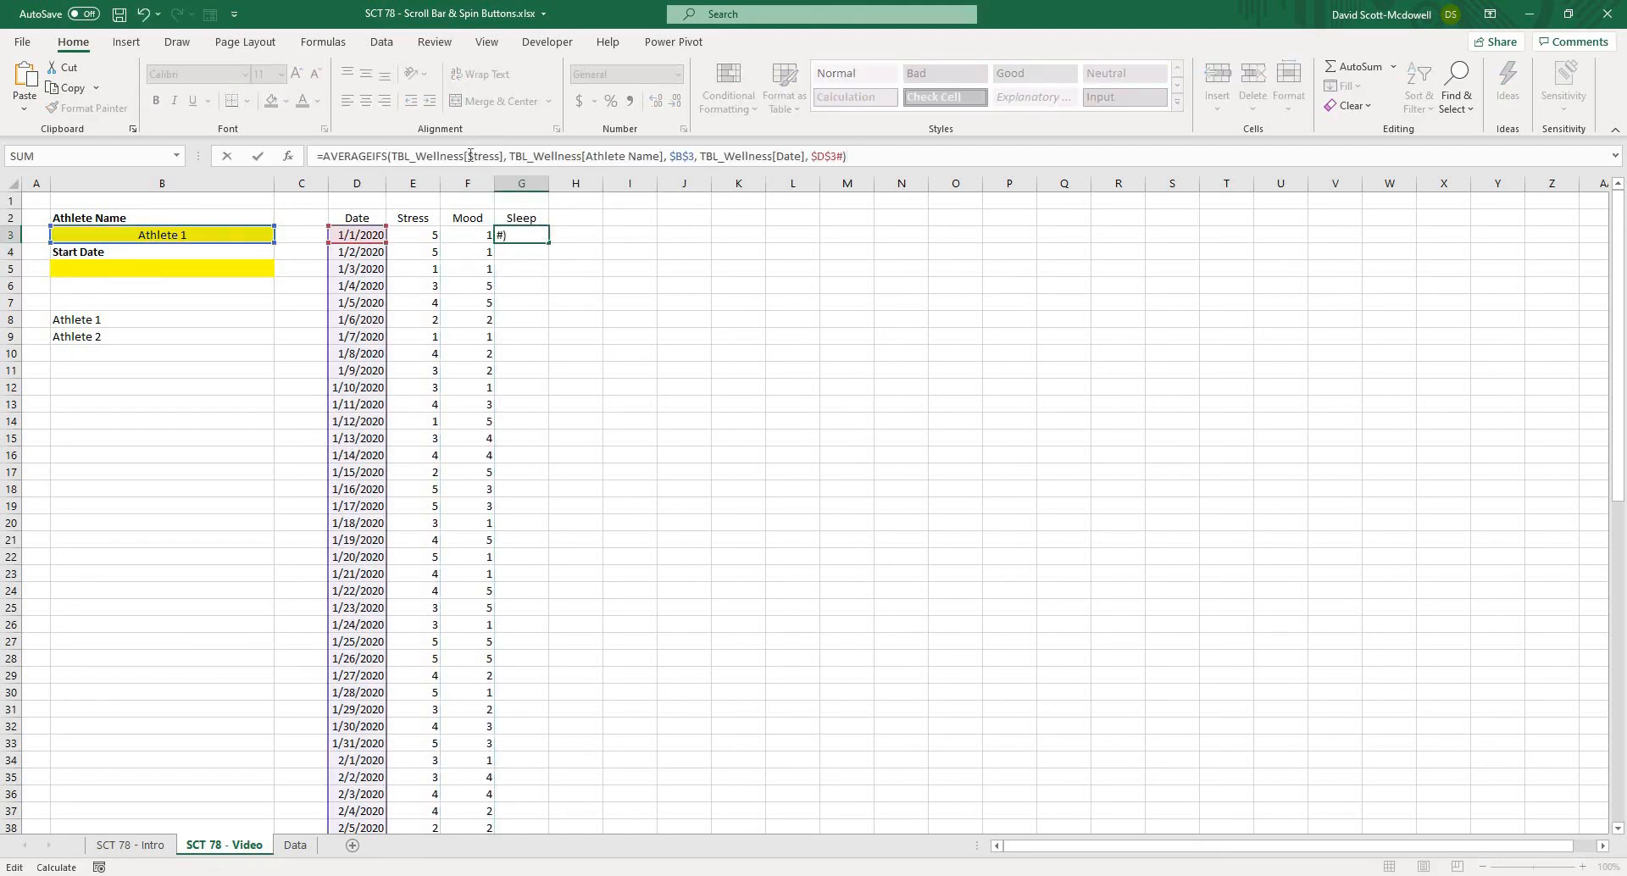
pyautogui.doubleClick(483, 156)
pyautogui.write('slee')
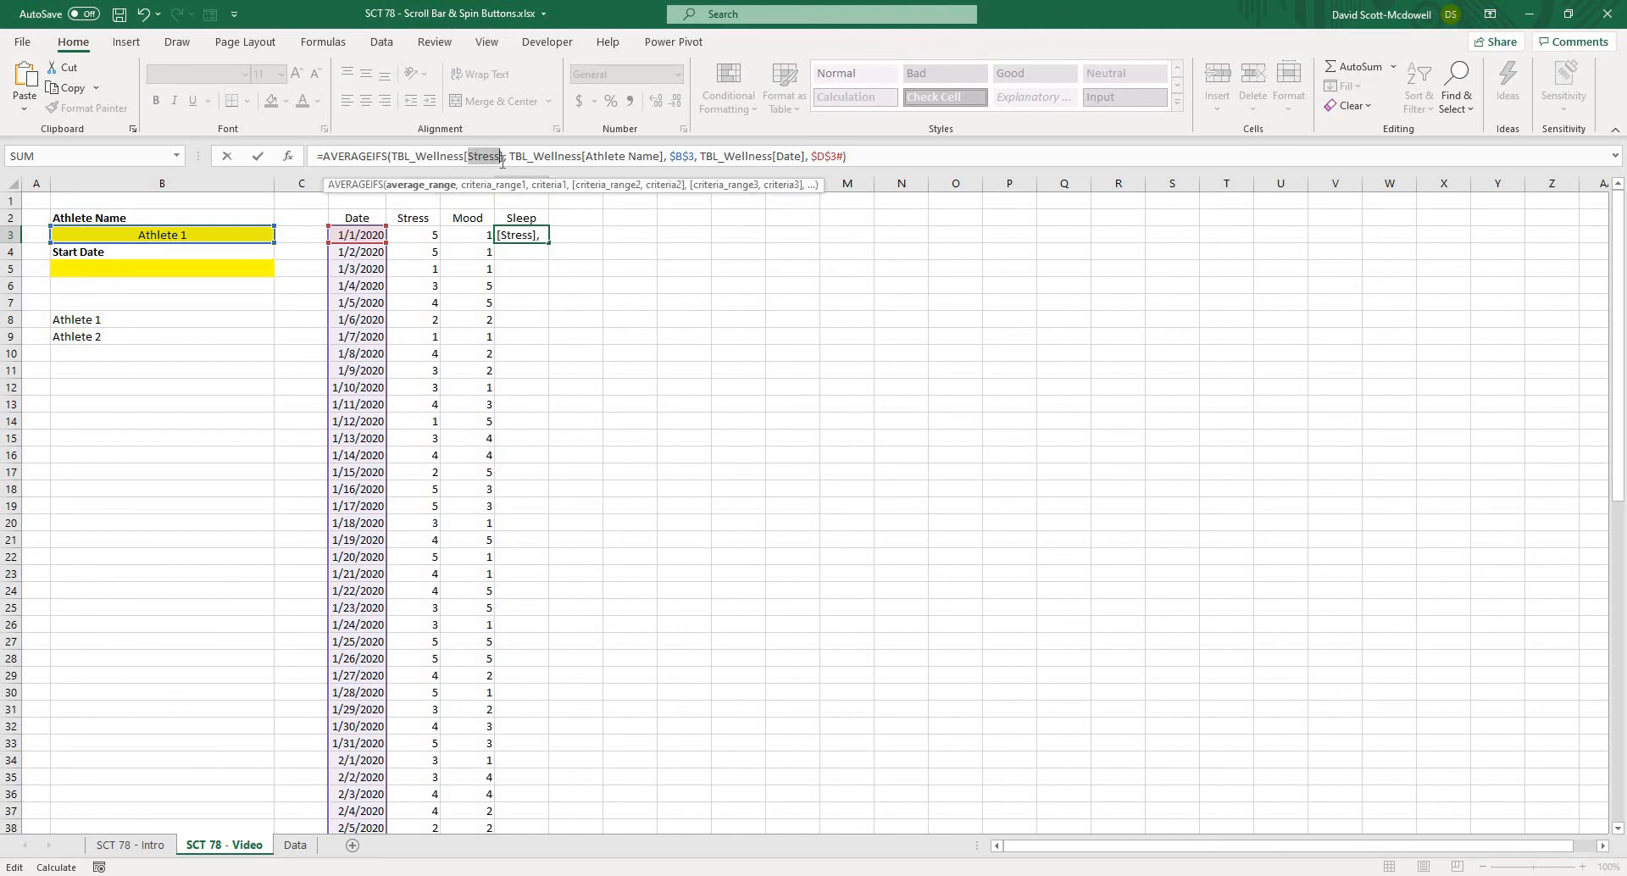
pyautogui.write('p')
pyautogui.press('Return')
pyautogui.click(772, 303)
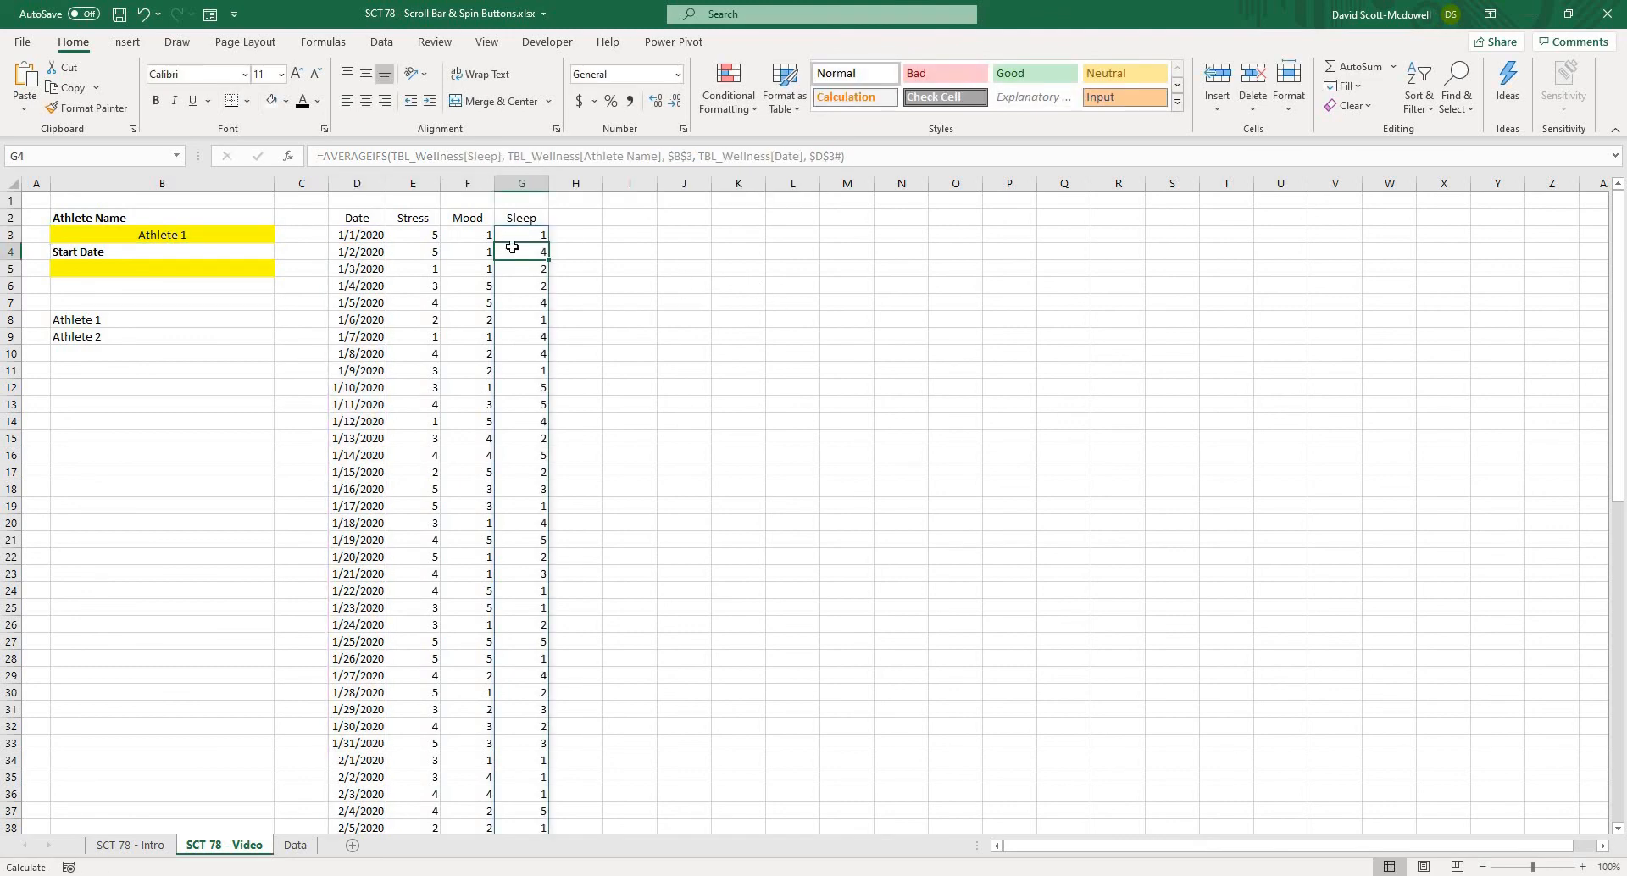
# Review the average range, criteria range and criterion arguments of the AVERAGEIFS formula in E3 without changing it
pyautogui.click(418, 235)
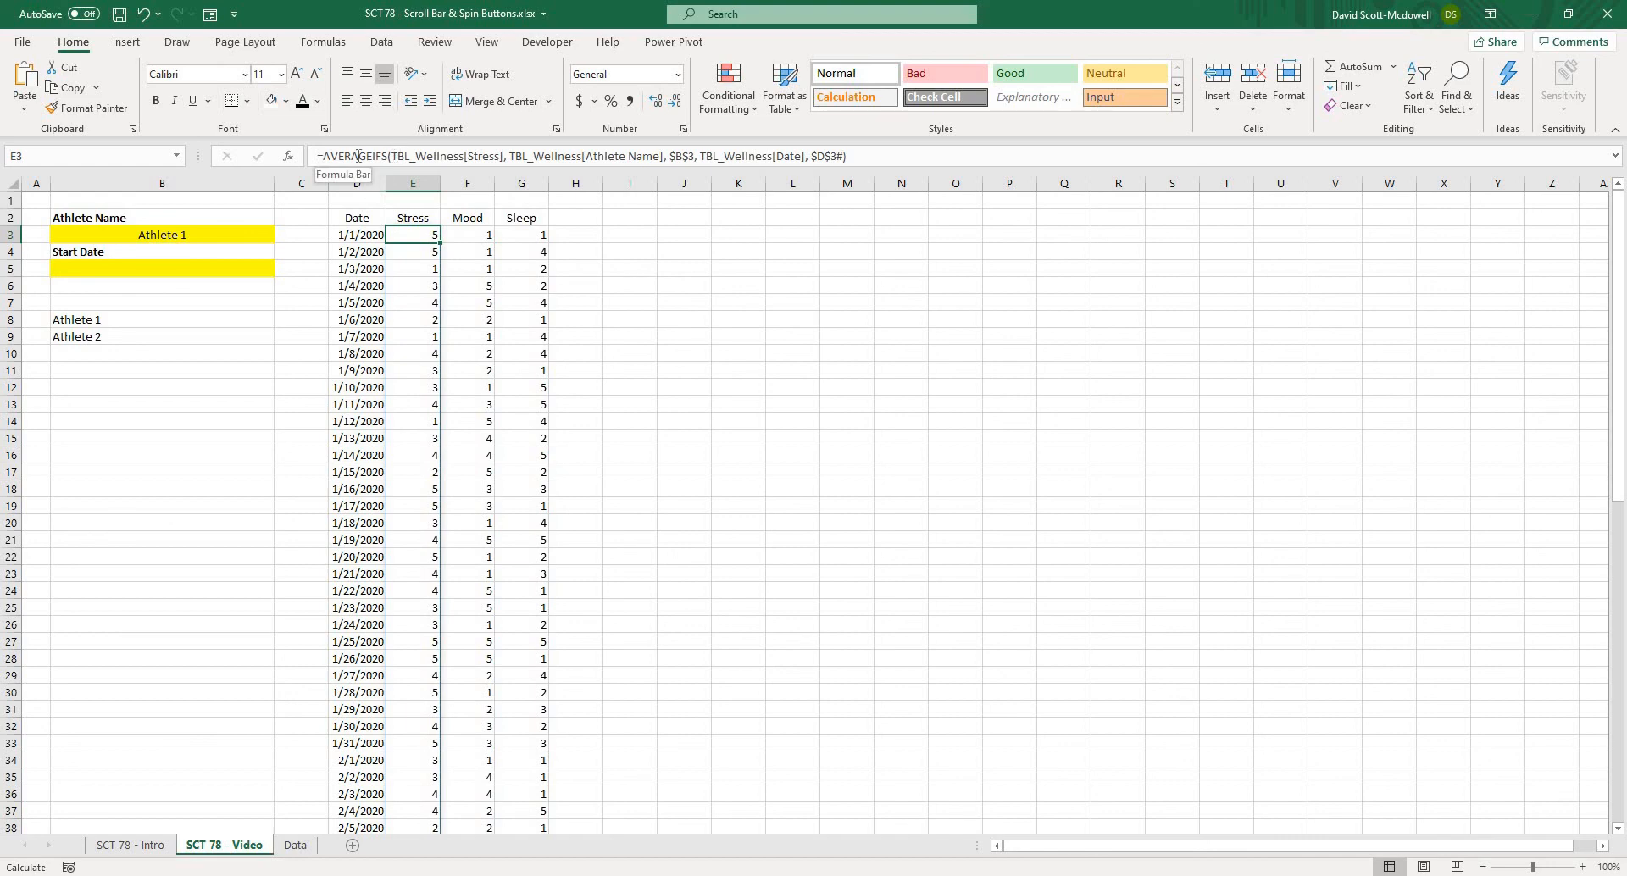
pyautogui.moveTo(392, 158); pyautogui.dragTo(666, 156)
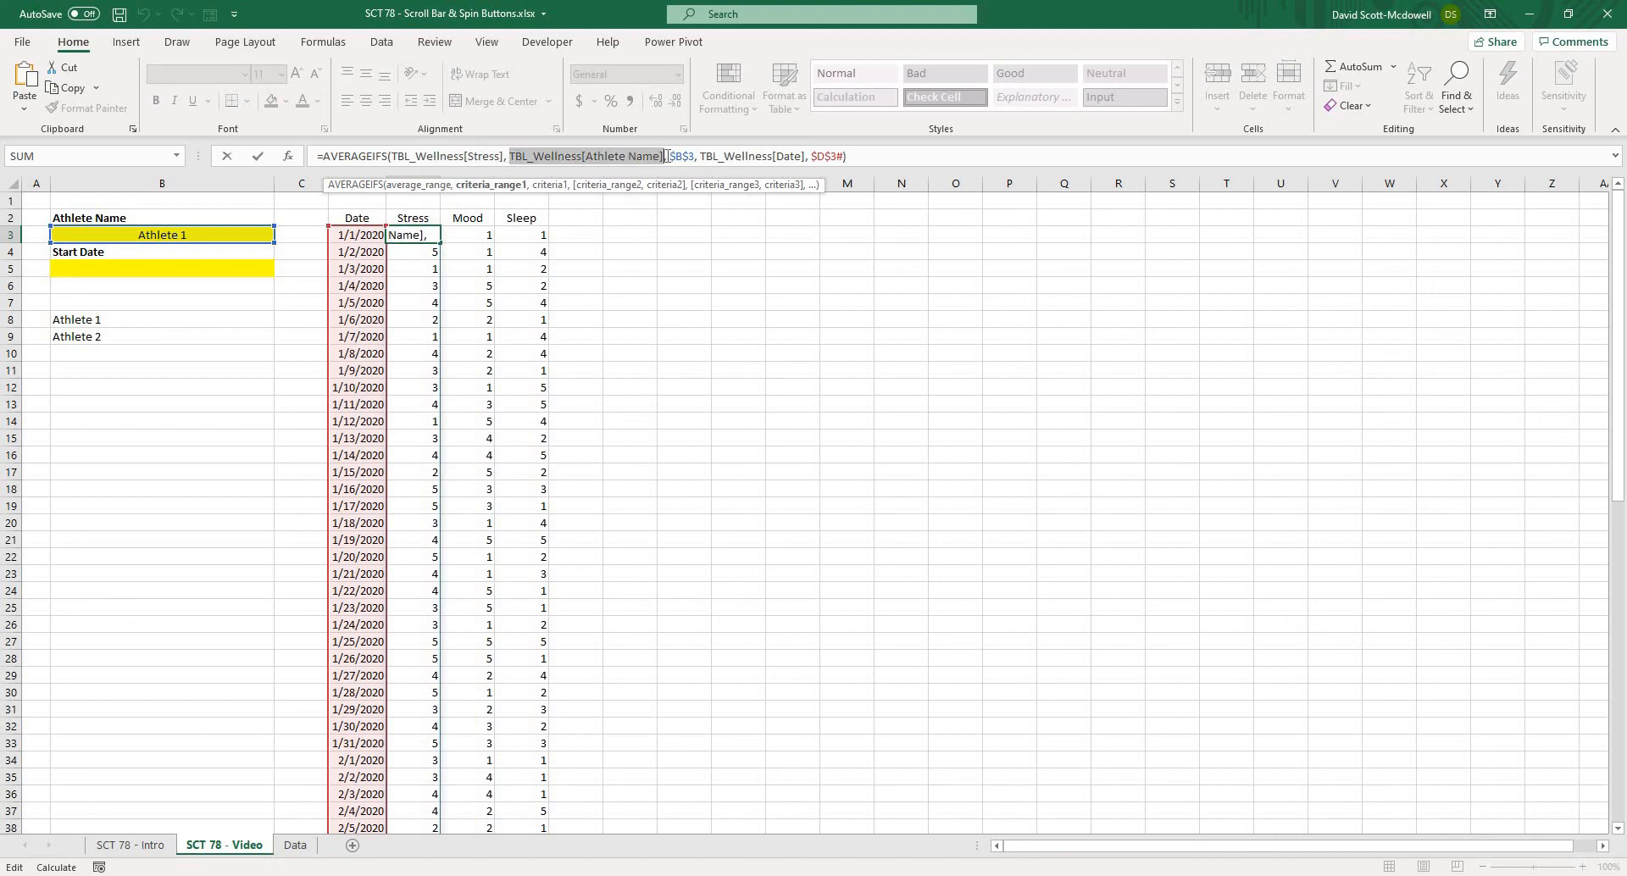
pyautogui.moveTo(695, 156); pyautogui.dragTo(669, 157)
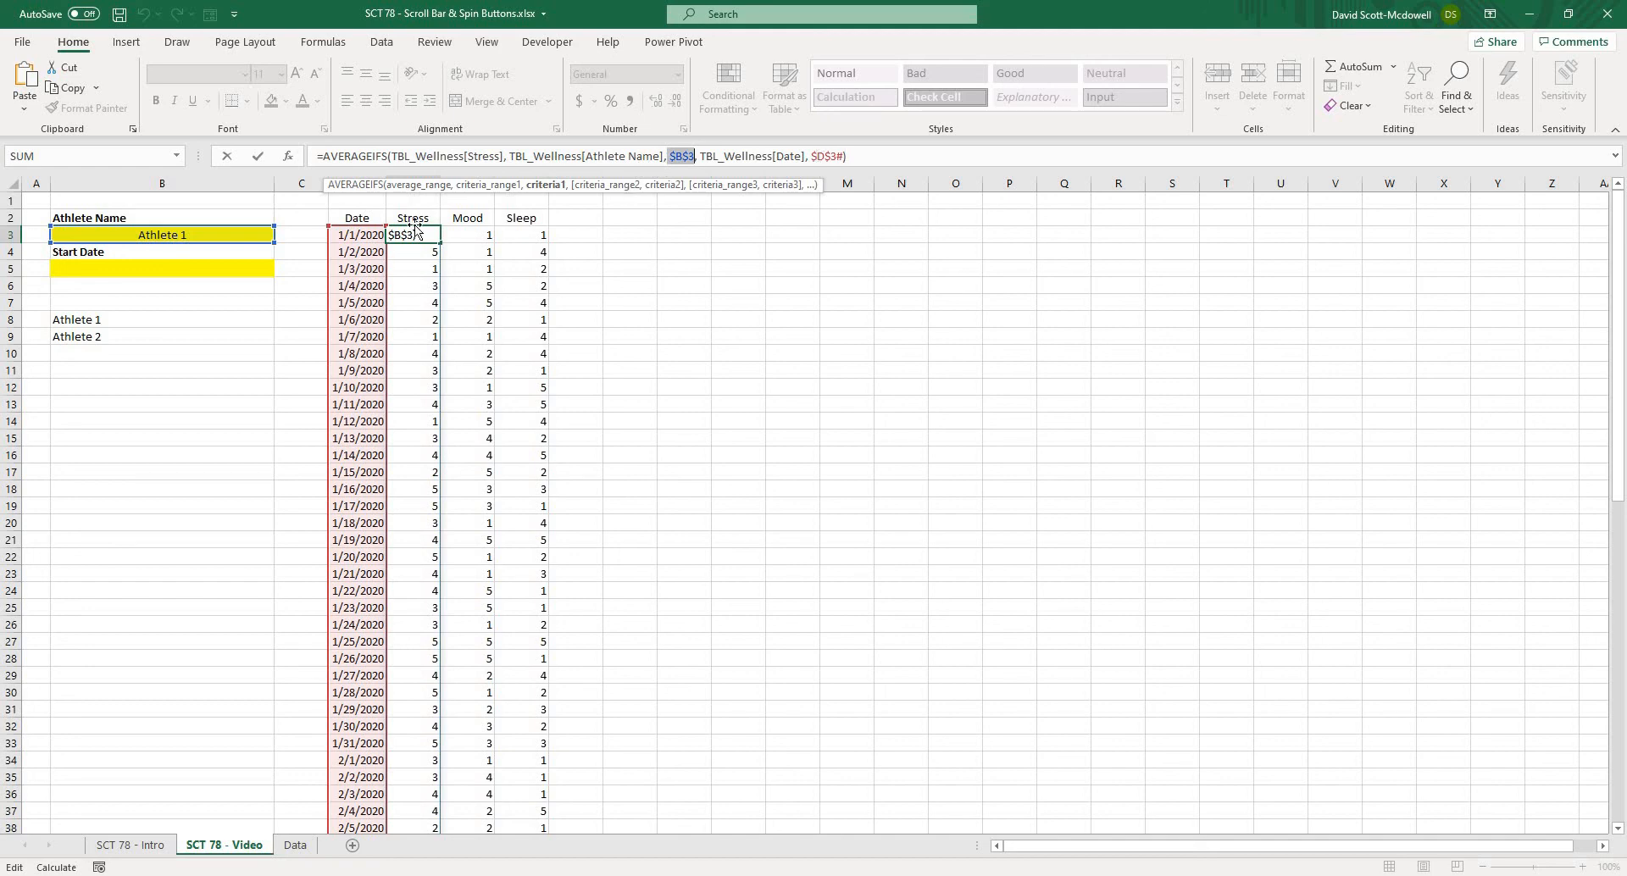
pyautogui.press('Escape')
# Make the headers Date, Stress, Mood and Sleep in D2:G2 bold
pyautogui.moveTo(355, 219); pyautogui.dragTo(515, 231)
pyautogui.click(683, 353)
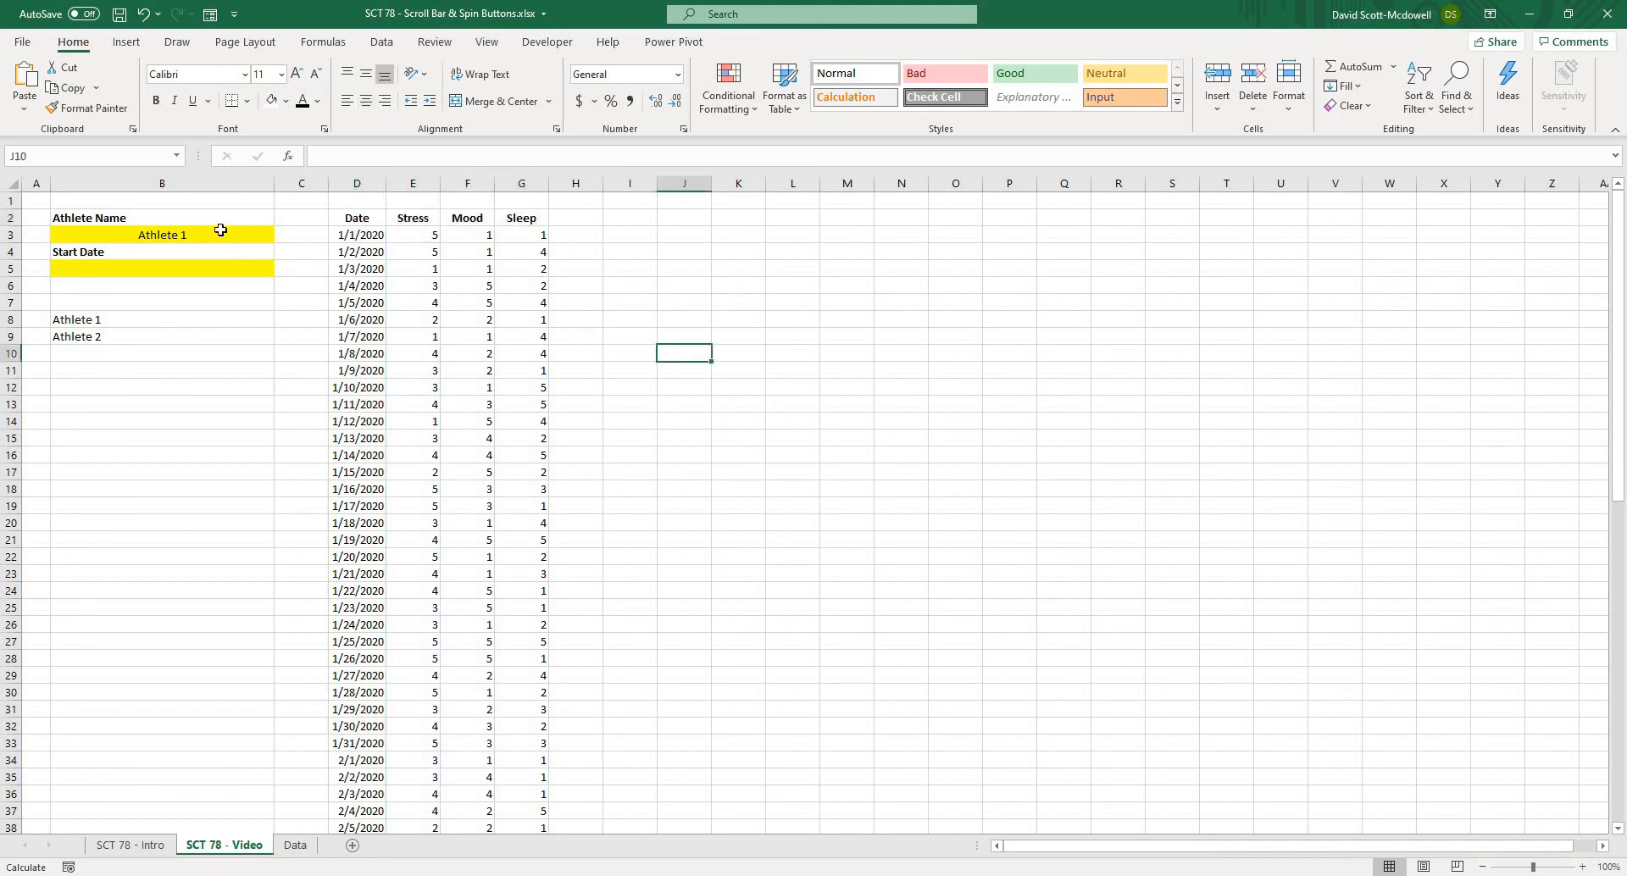
# Test the athlete drop-down in B3 by switching between Athlete 2 and Athlete 1, leaving Athlete 2 selected
pyautogui.click(223, 235)
pyautogui.click(282, 234)
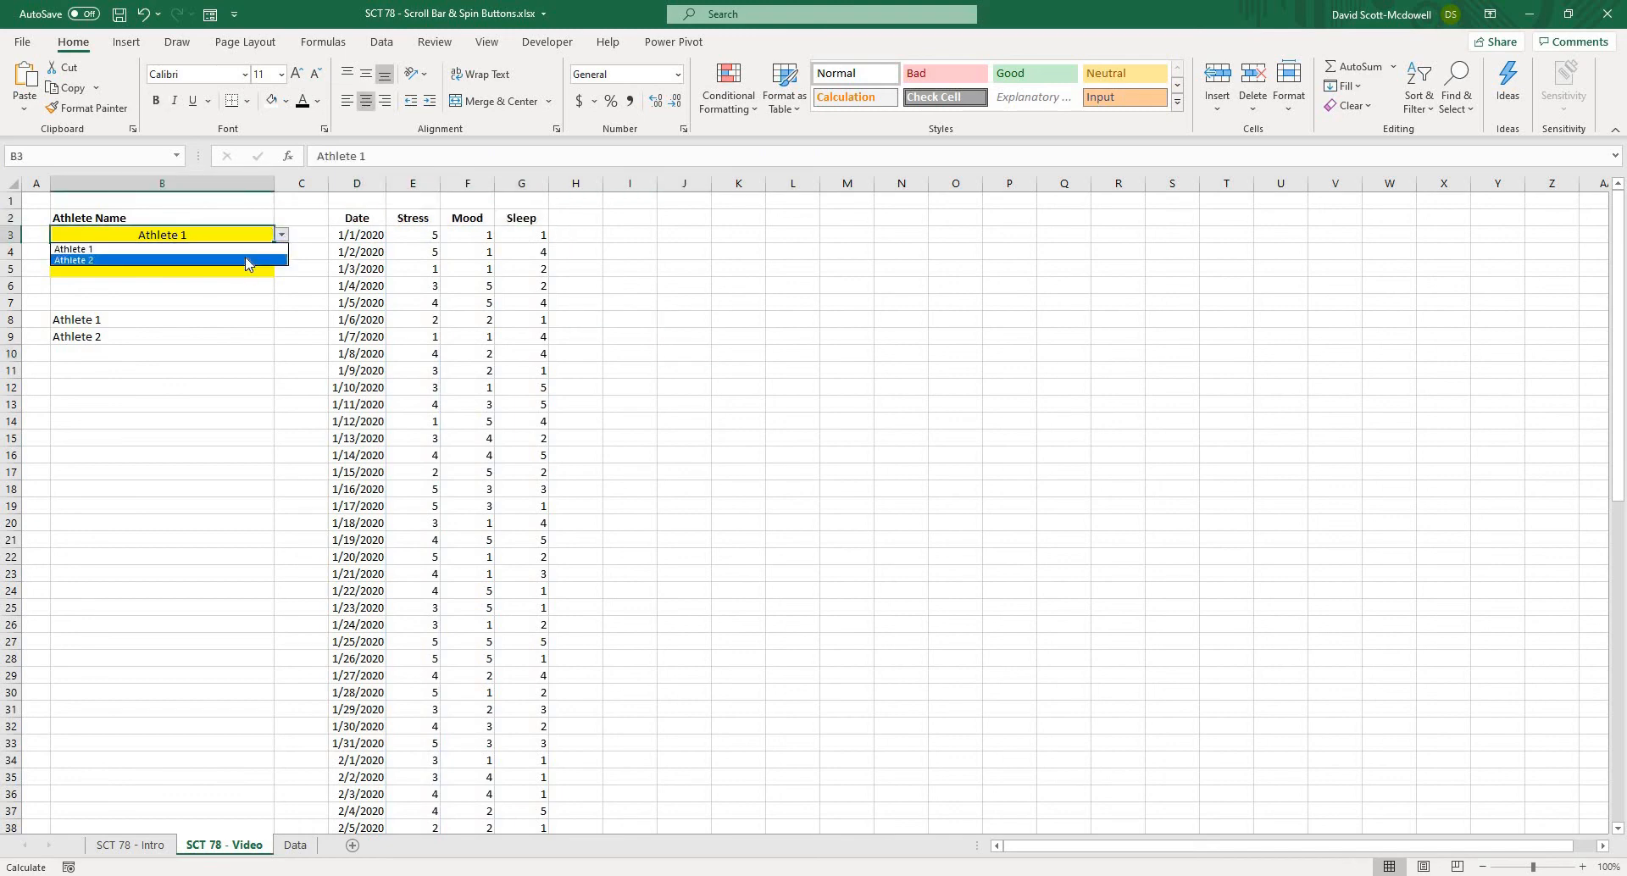
pyautogui.click(246, 261)
pyautogui.click(281, 235)
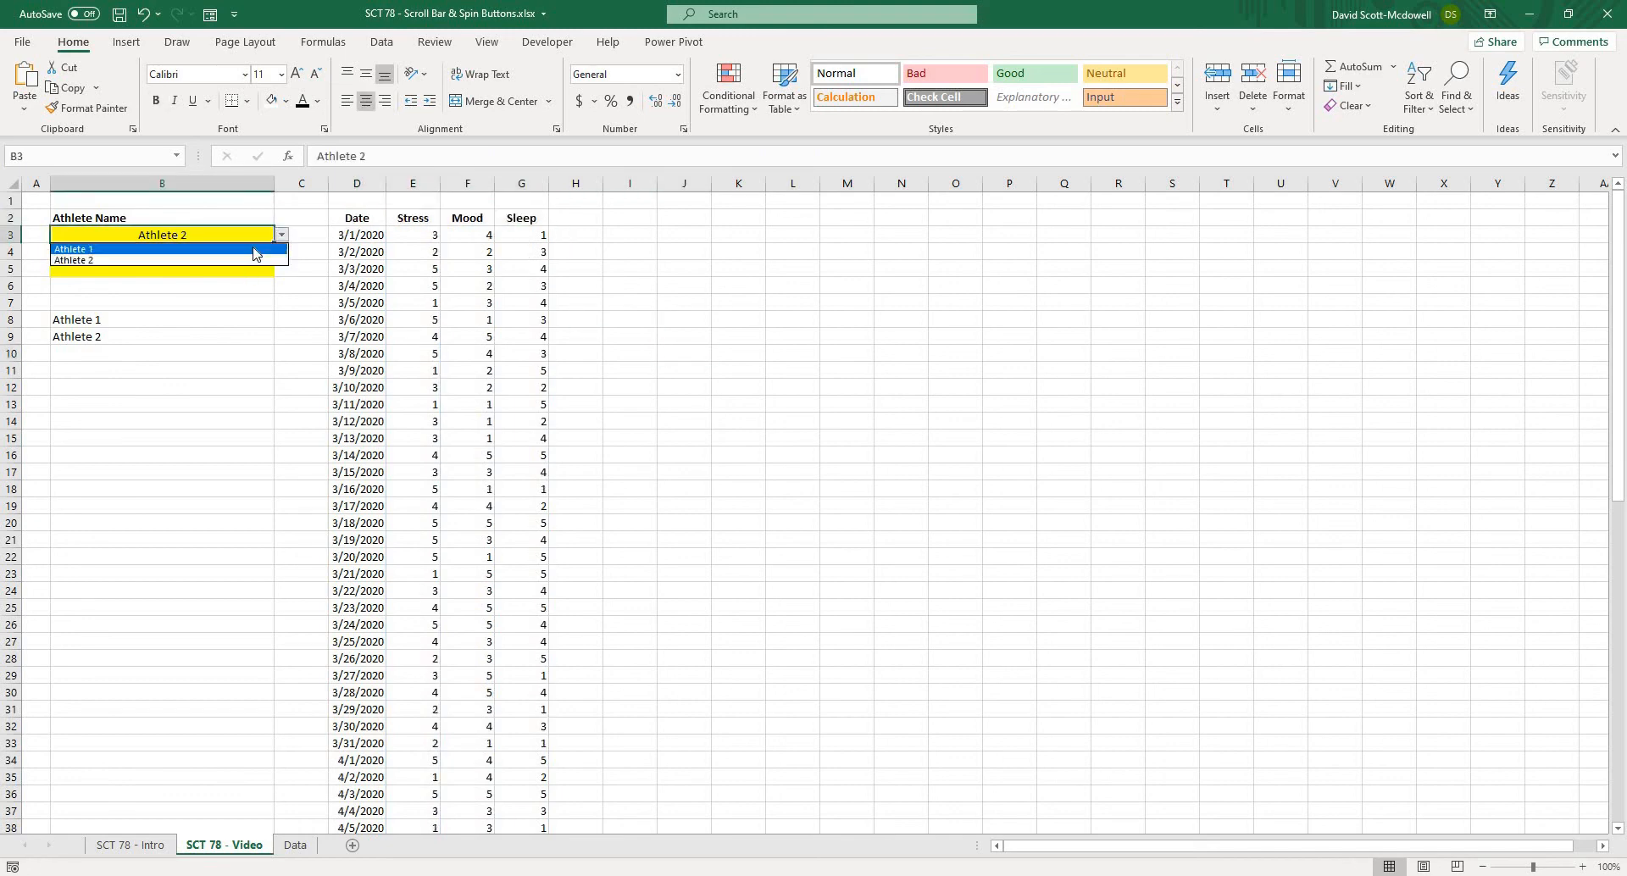
pyautogui.click(254, 249)
pyautogui.click(282, 235)
pyautogui.press('Return')
pyautogui.click(805, 353)
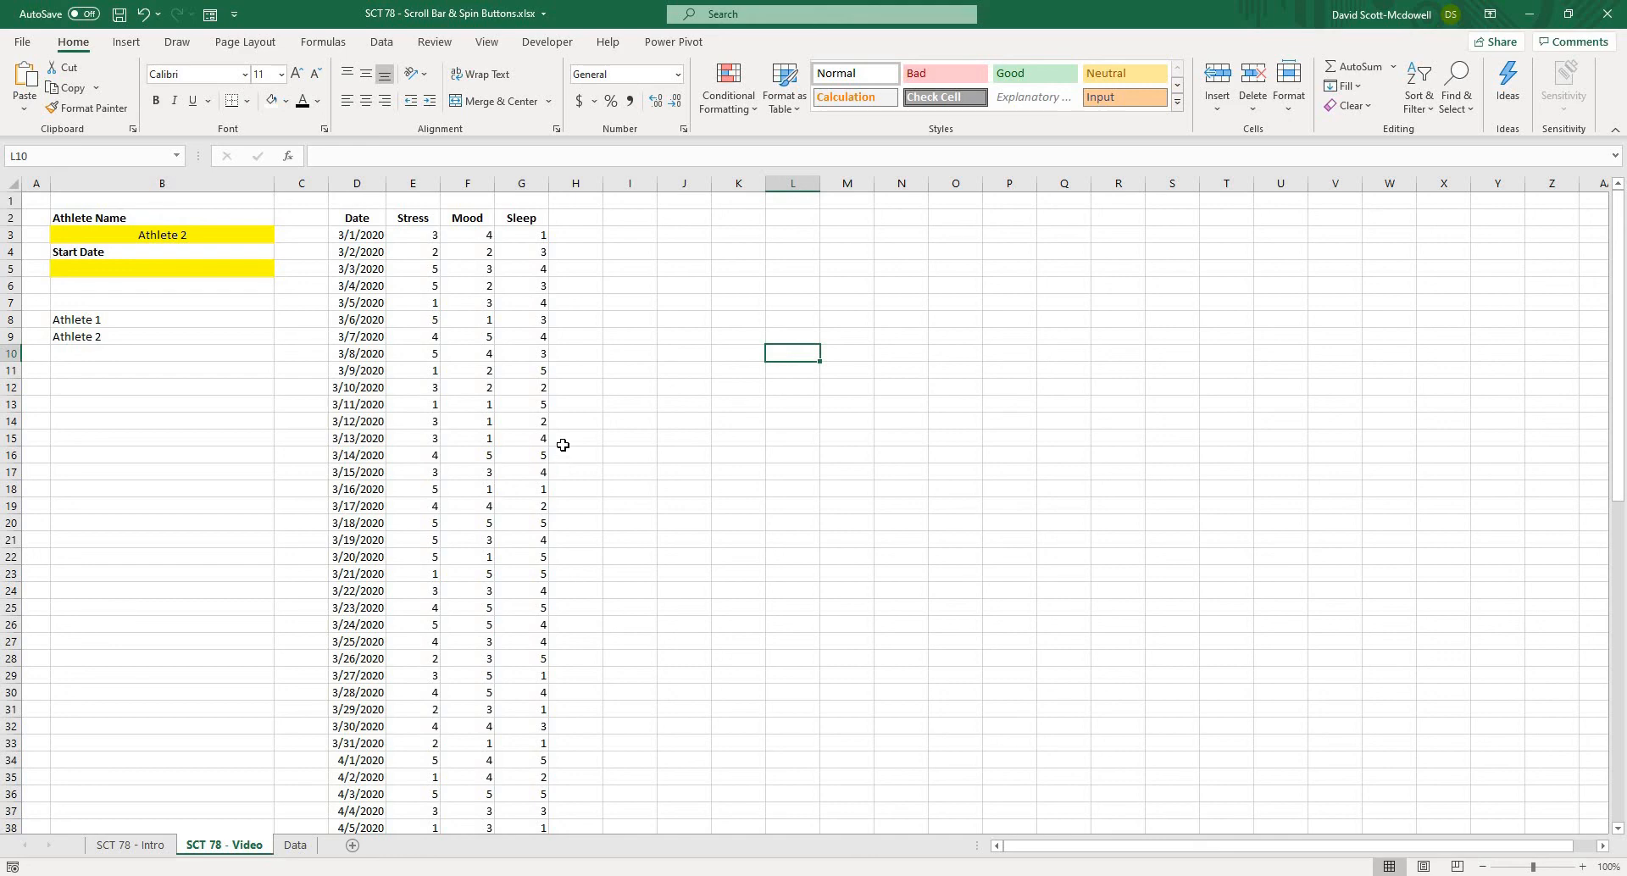
pyautogui.click(555, 411)
pyautogui.click(660, 408)
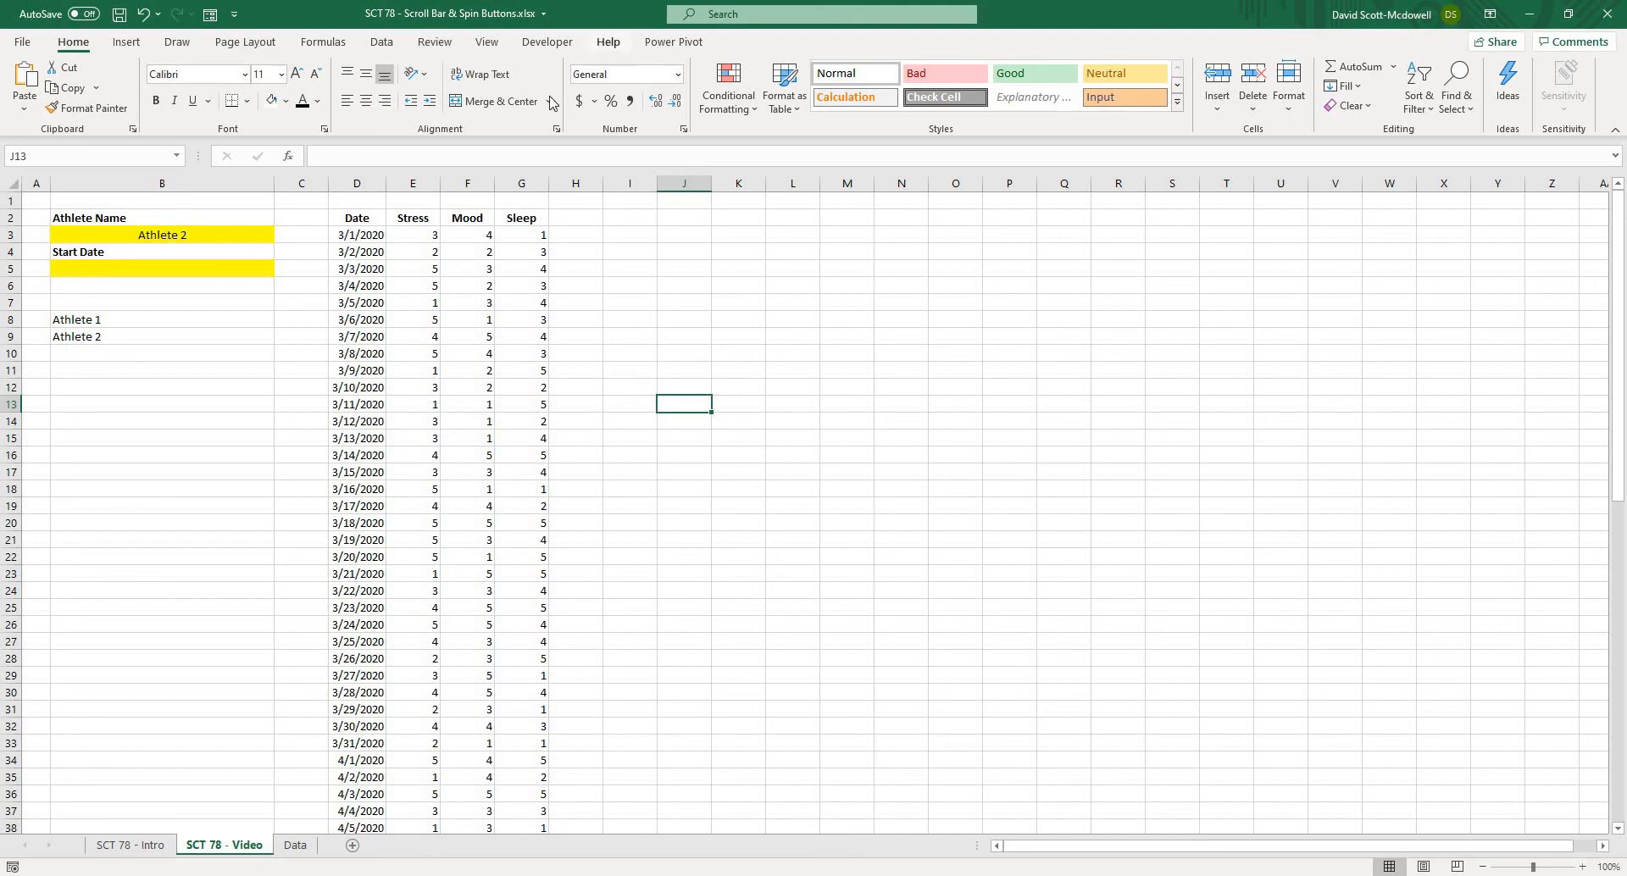
# Insert a spin button form control on the empty area around K3:L5
pyautogui.click(537, 48)
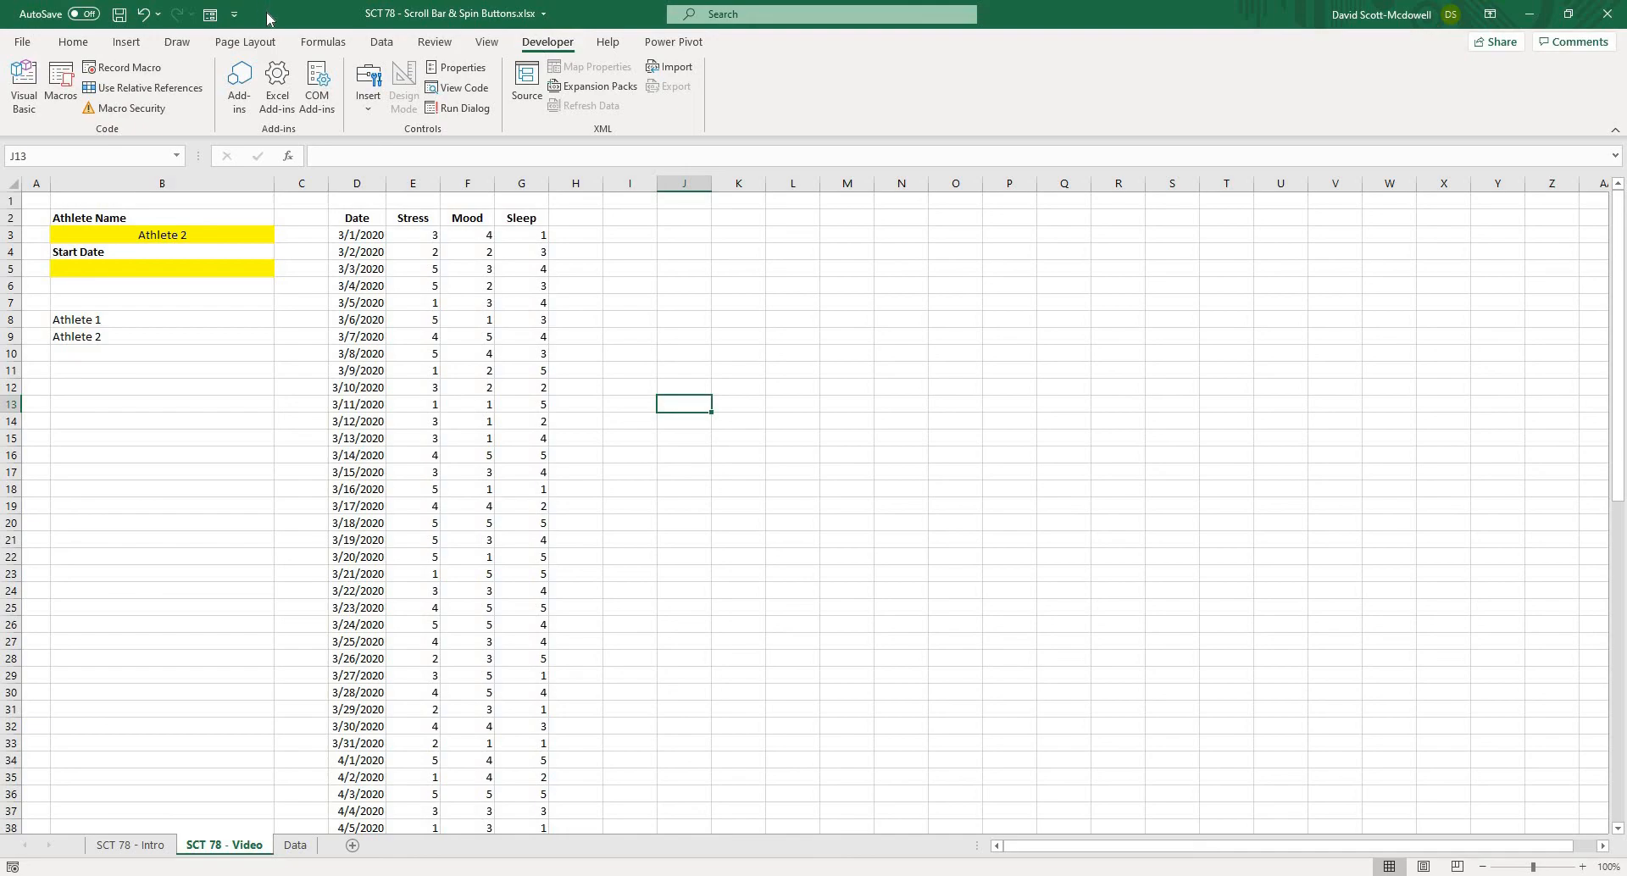
pyautogui.click(22, 41)
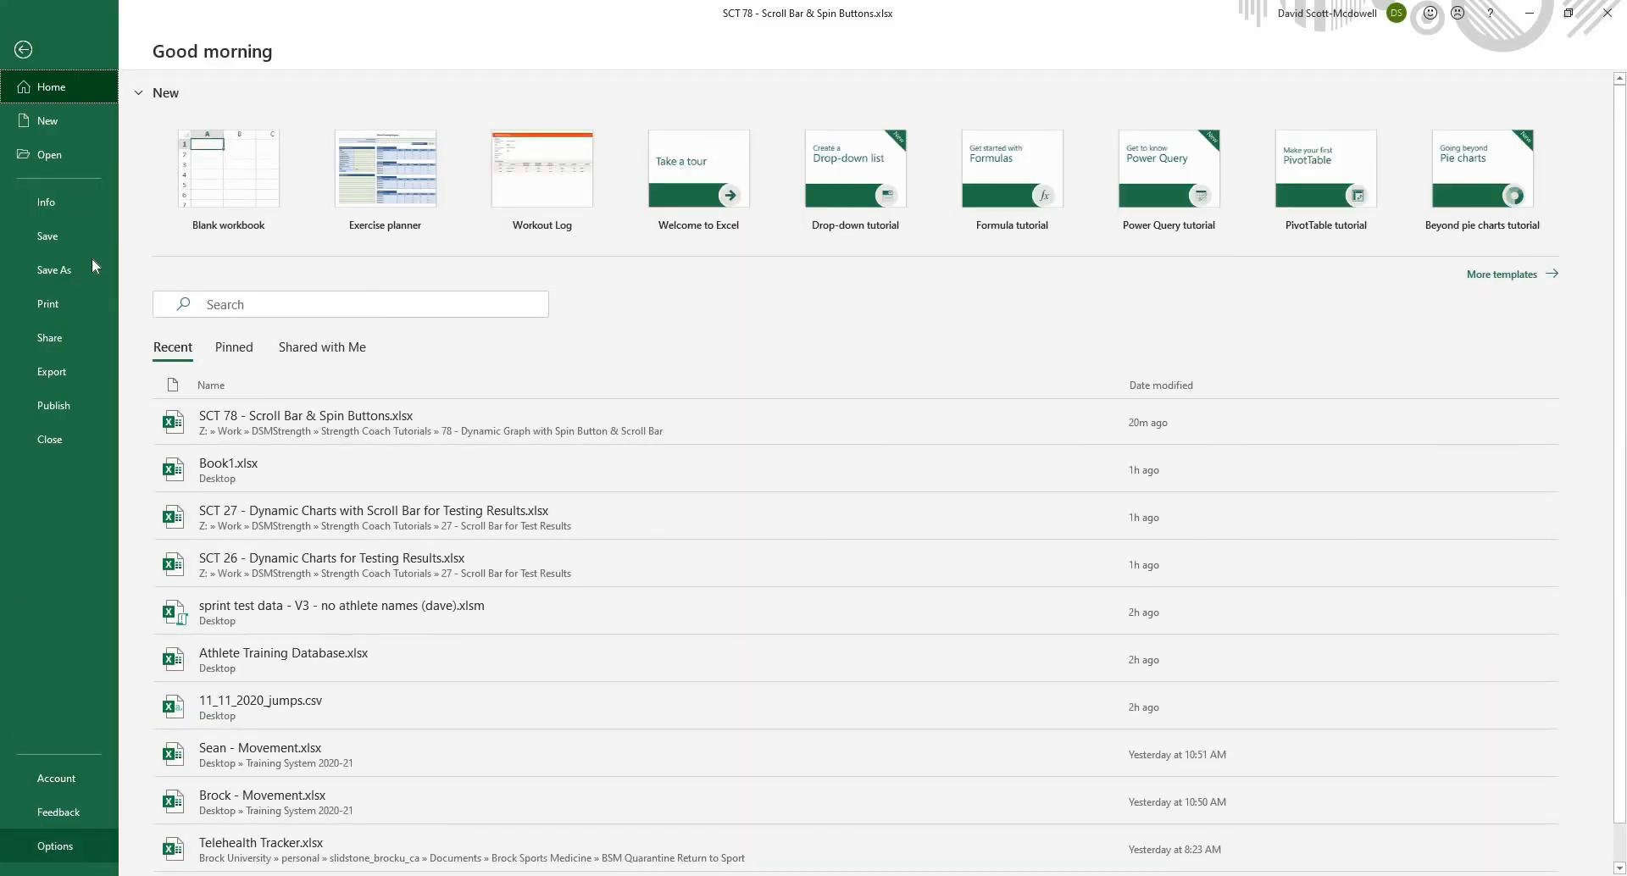
pyautogui.click(40, 56)
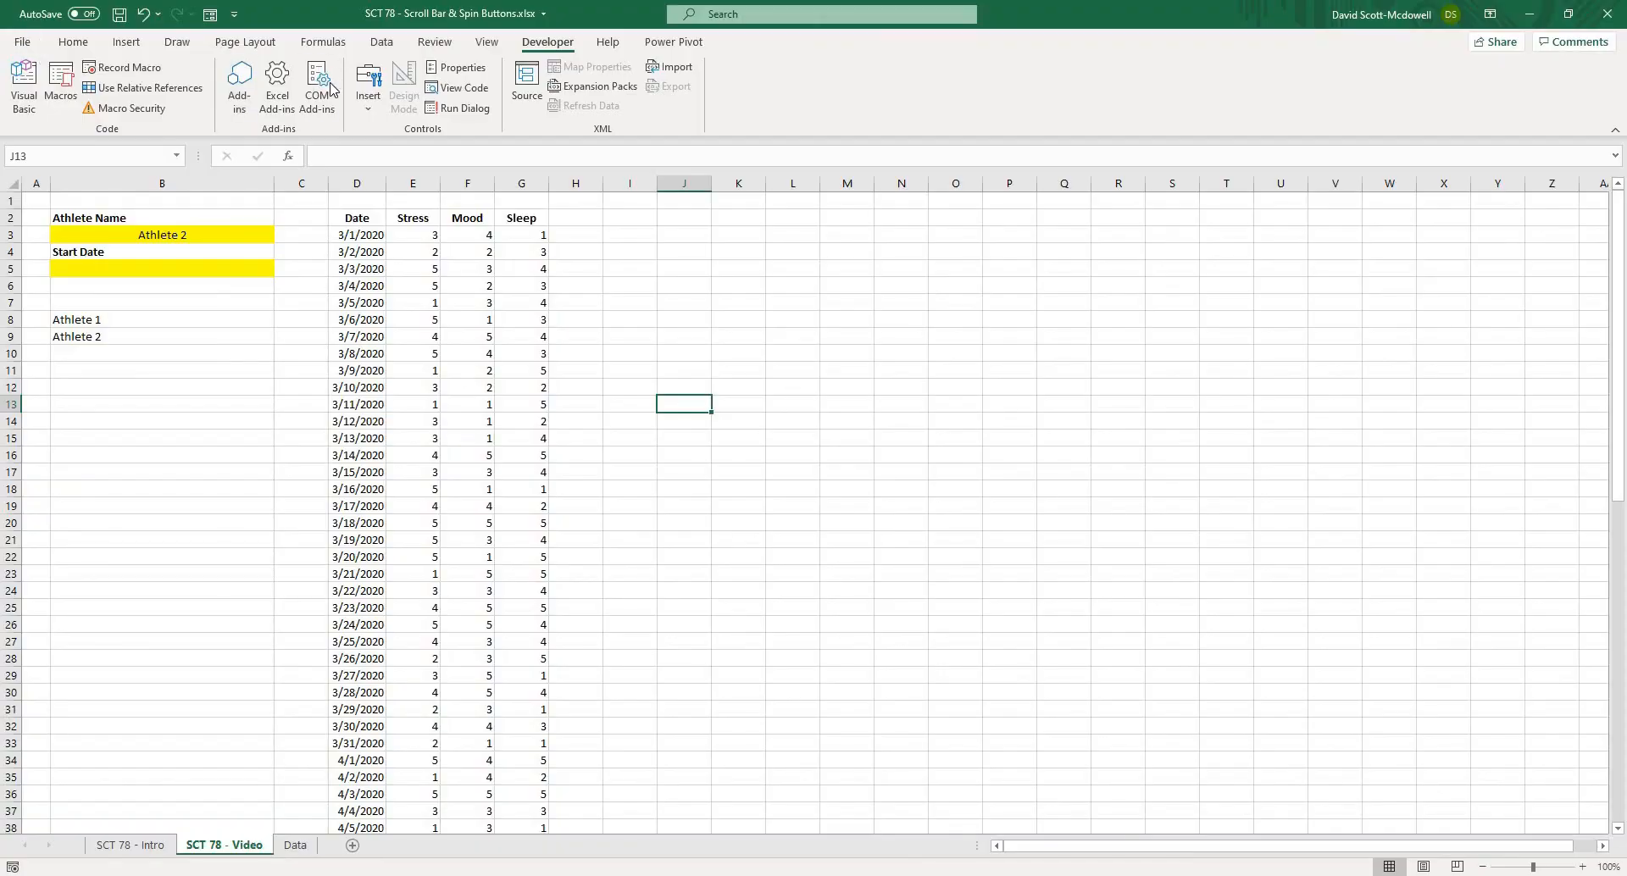
pyautogui.click(370, 110)
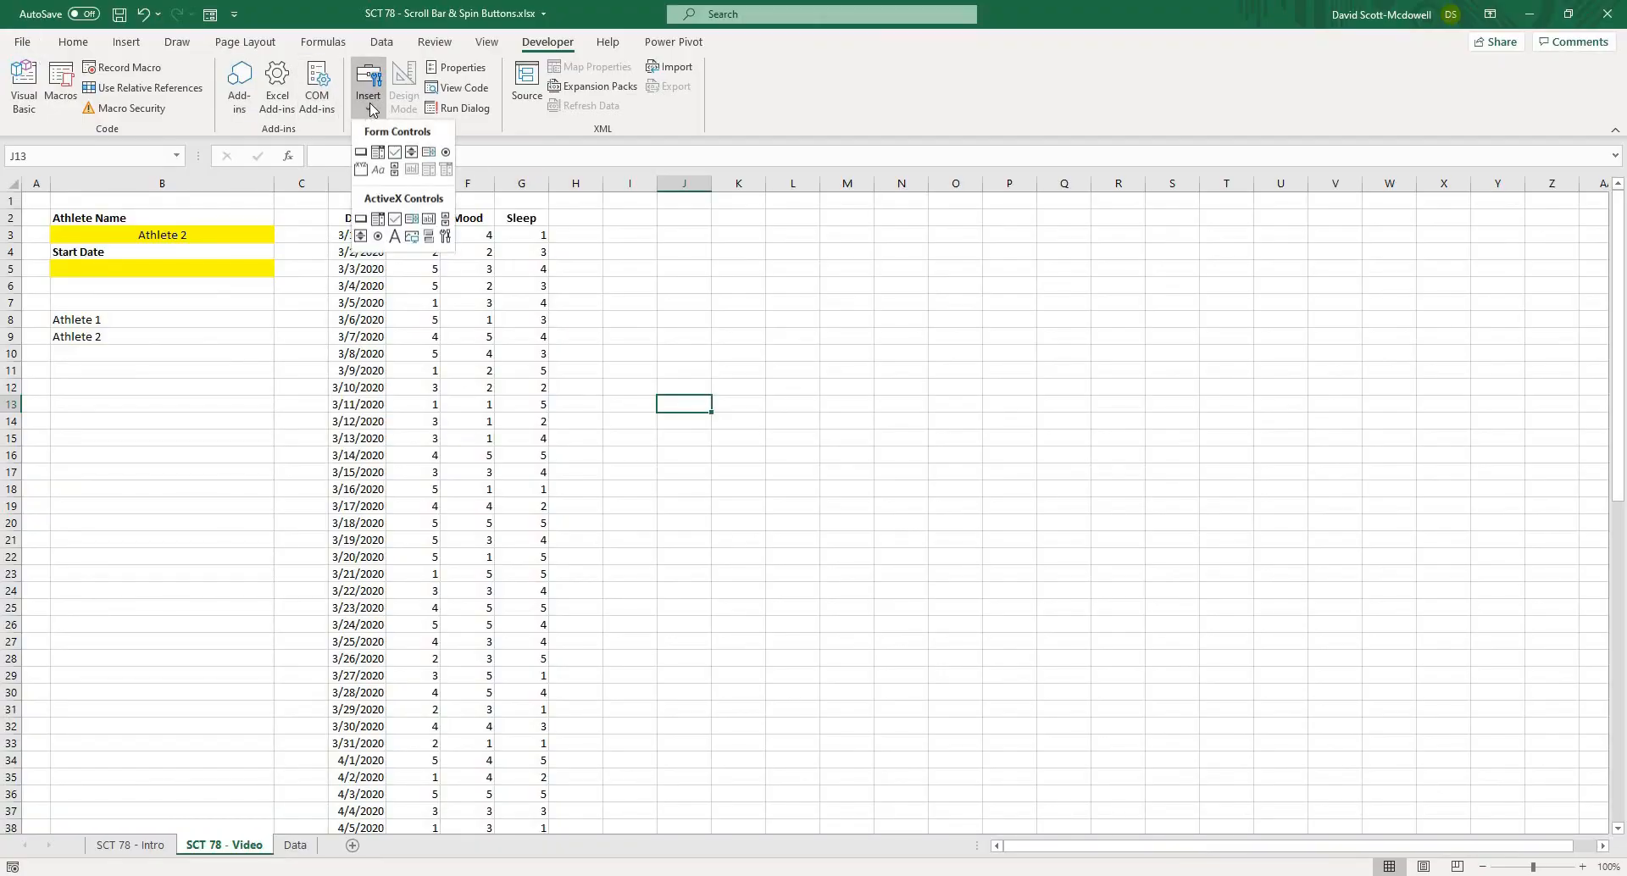
pyautogui.click(413, 153)
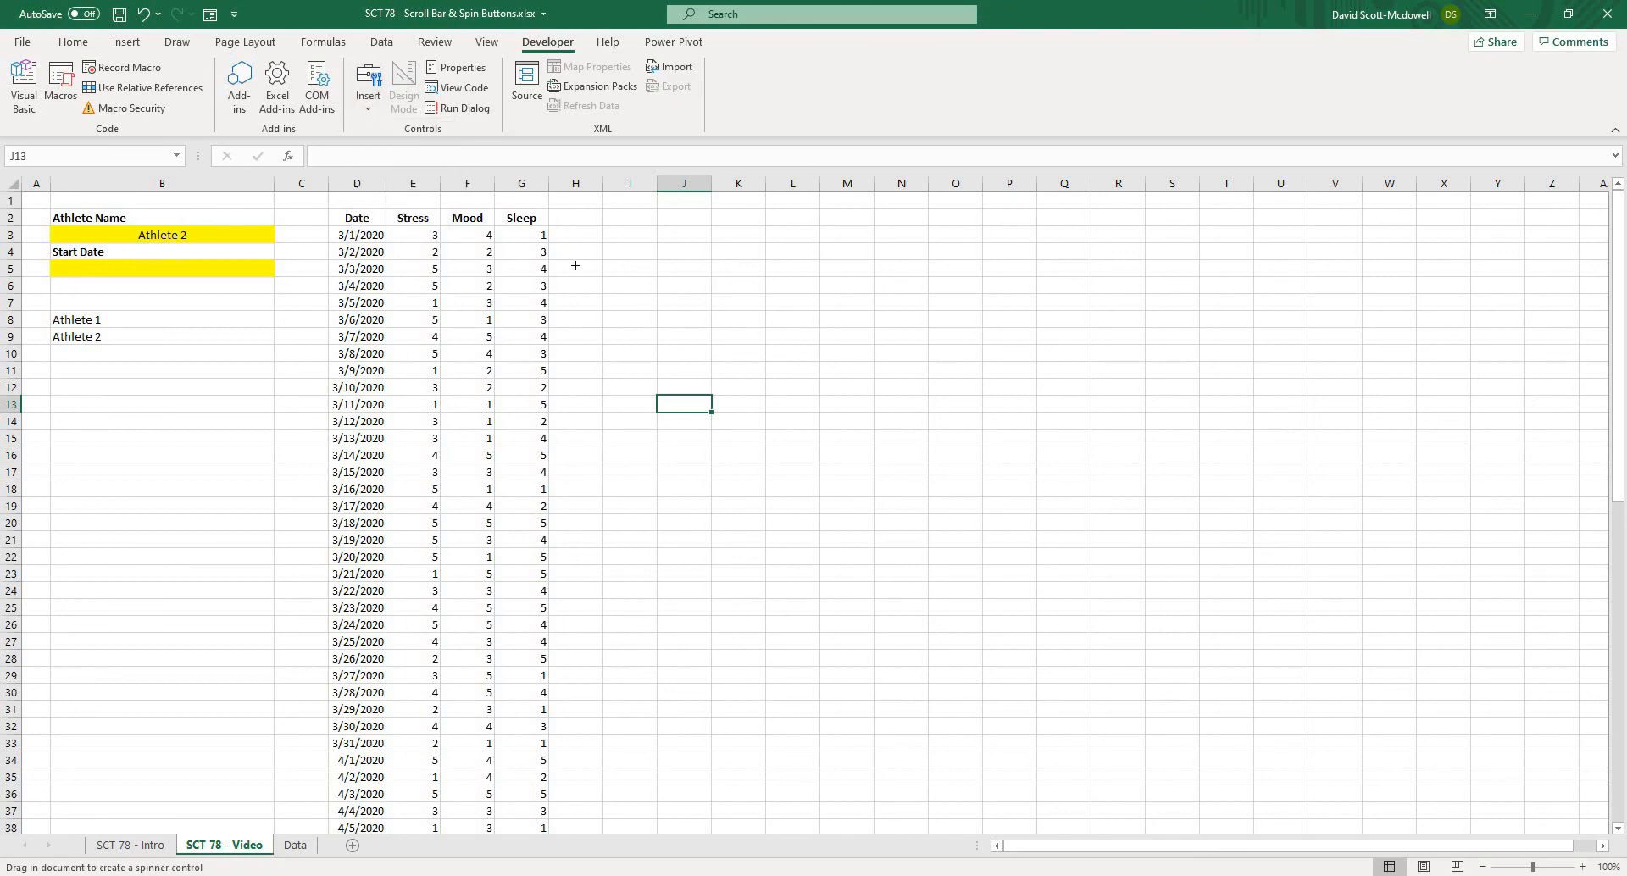
pyautogui.moveTo(745, 226)
pyautogui.mouseDown()
pyautogui.moveTo(803, 262)
pyautogui.moveTo(785, 278)
pyautogui.mouseUp()
pyautogui.click(852, 259)
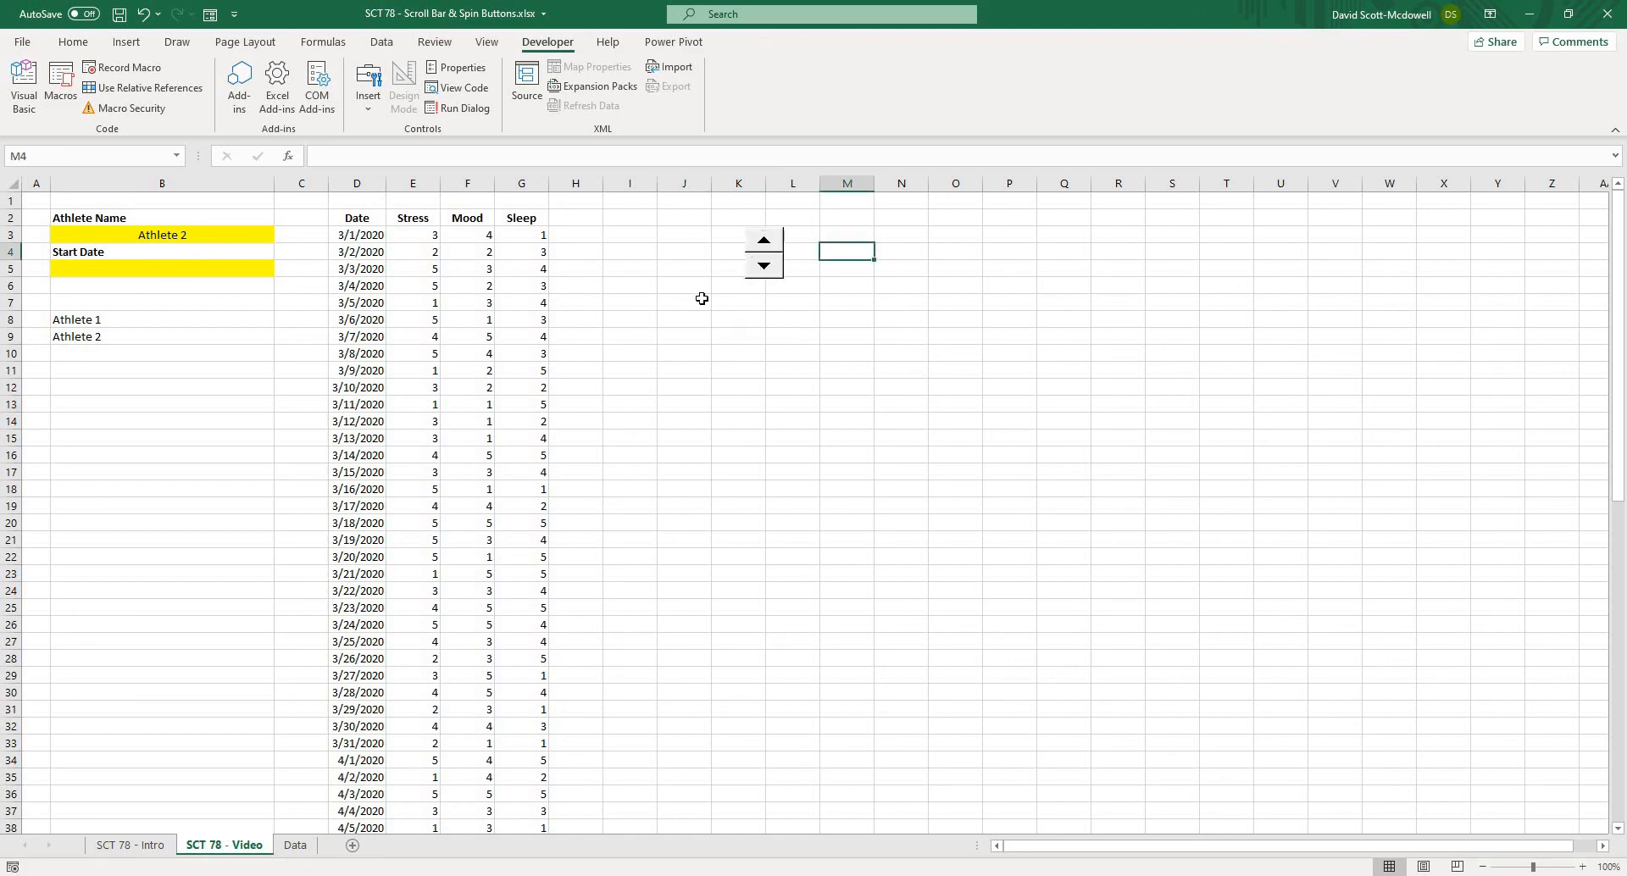
# Format the spin button with minimum value 1, maximum value 50 and cell link $B$6
pyautogui.rightClick(757, 254)
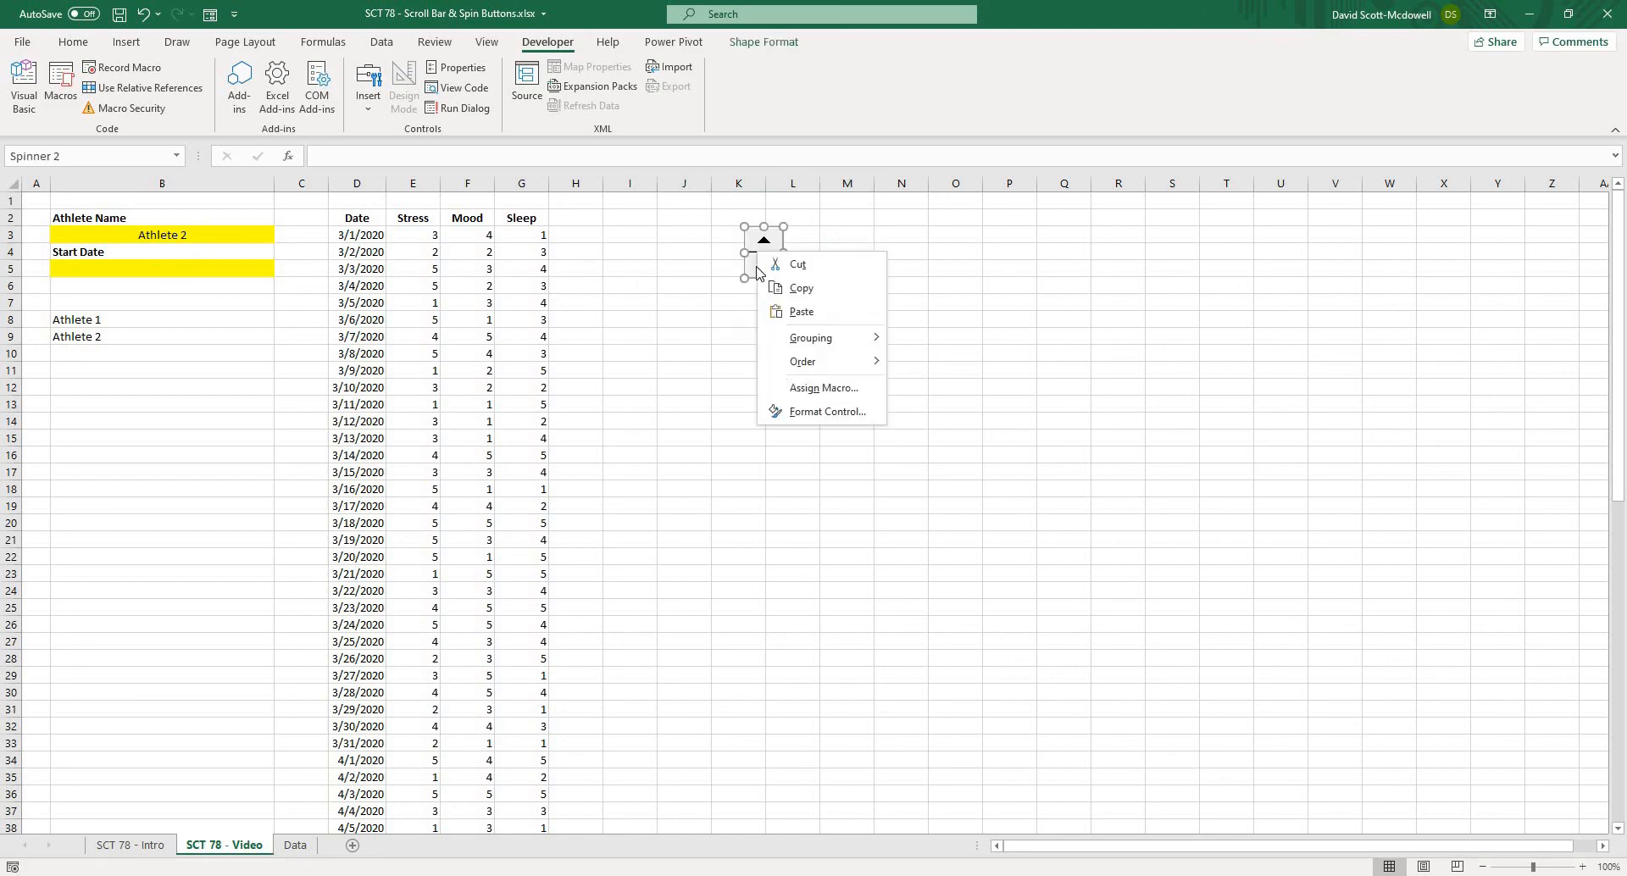
pyautogui.click(795, 411)
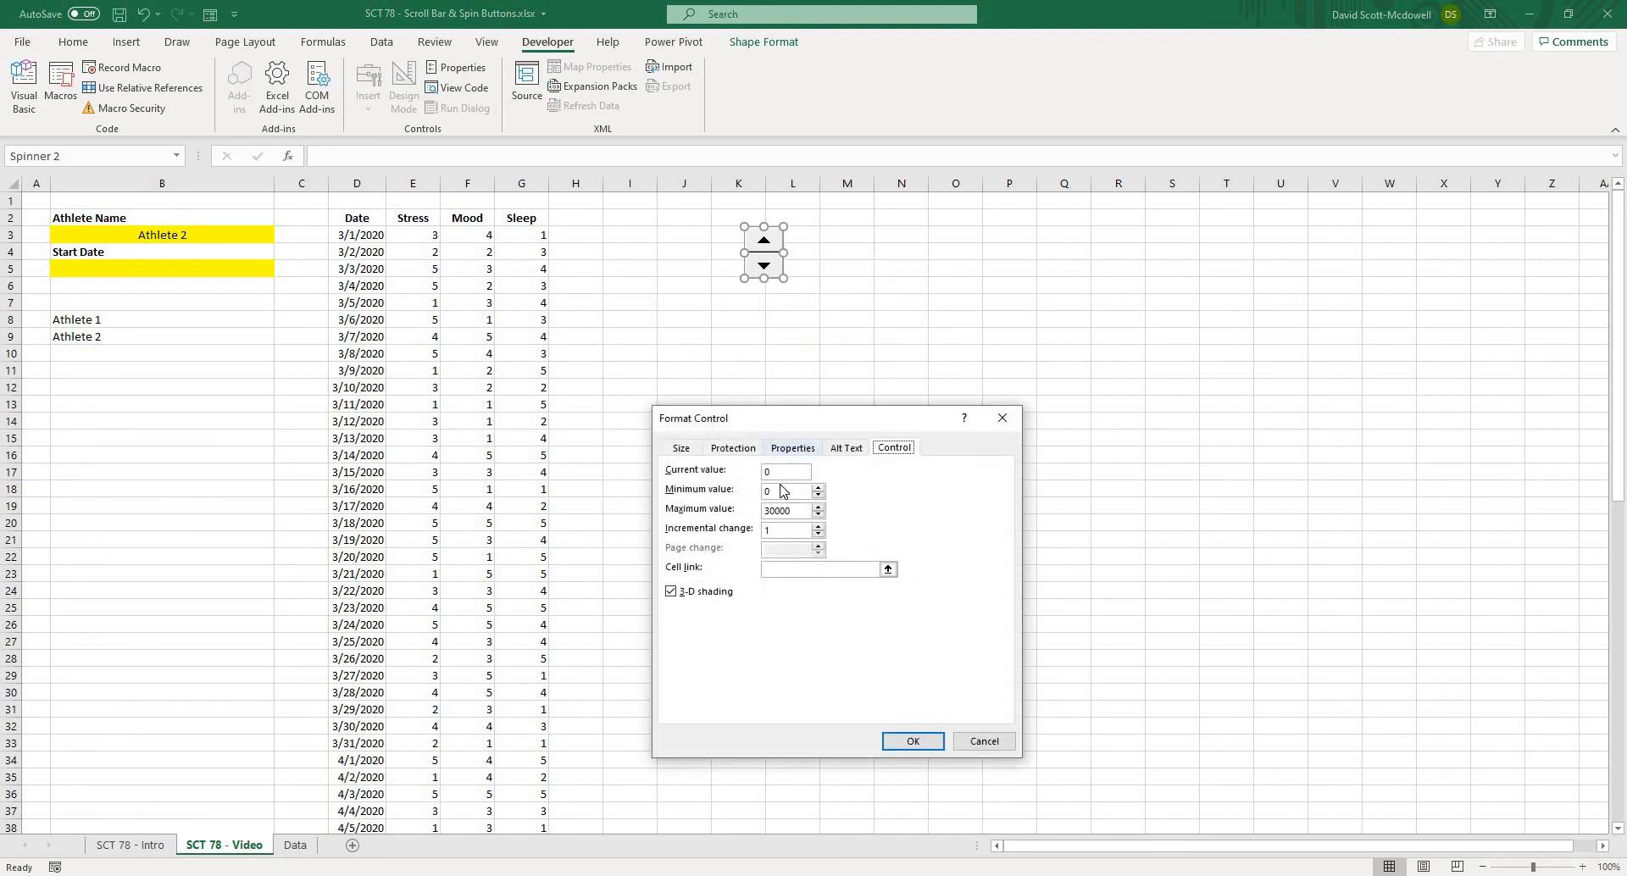
pyautogui.click(818, 489)
pyautogui.moveTo(794, 511); pyautogui.dragTo(771, 518)
pyautogui.write('50')
pyautogui.click(887, 570)
pyautogui.click(92, 289)
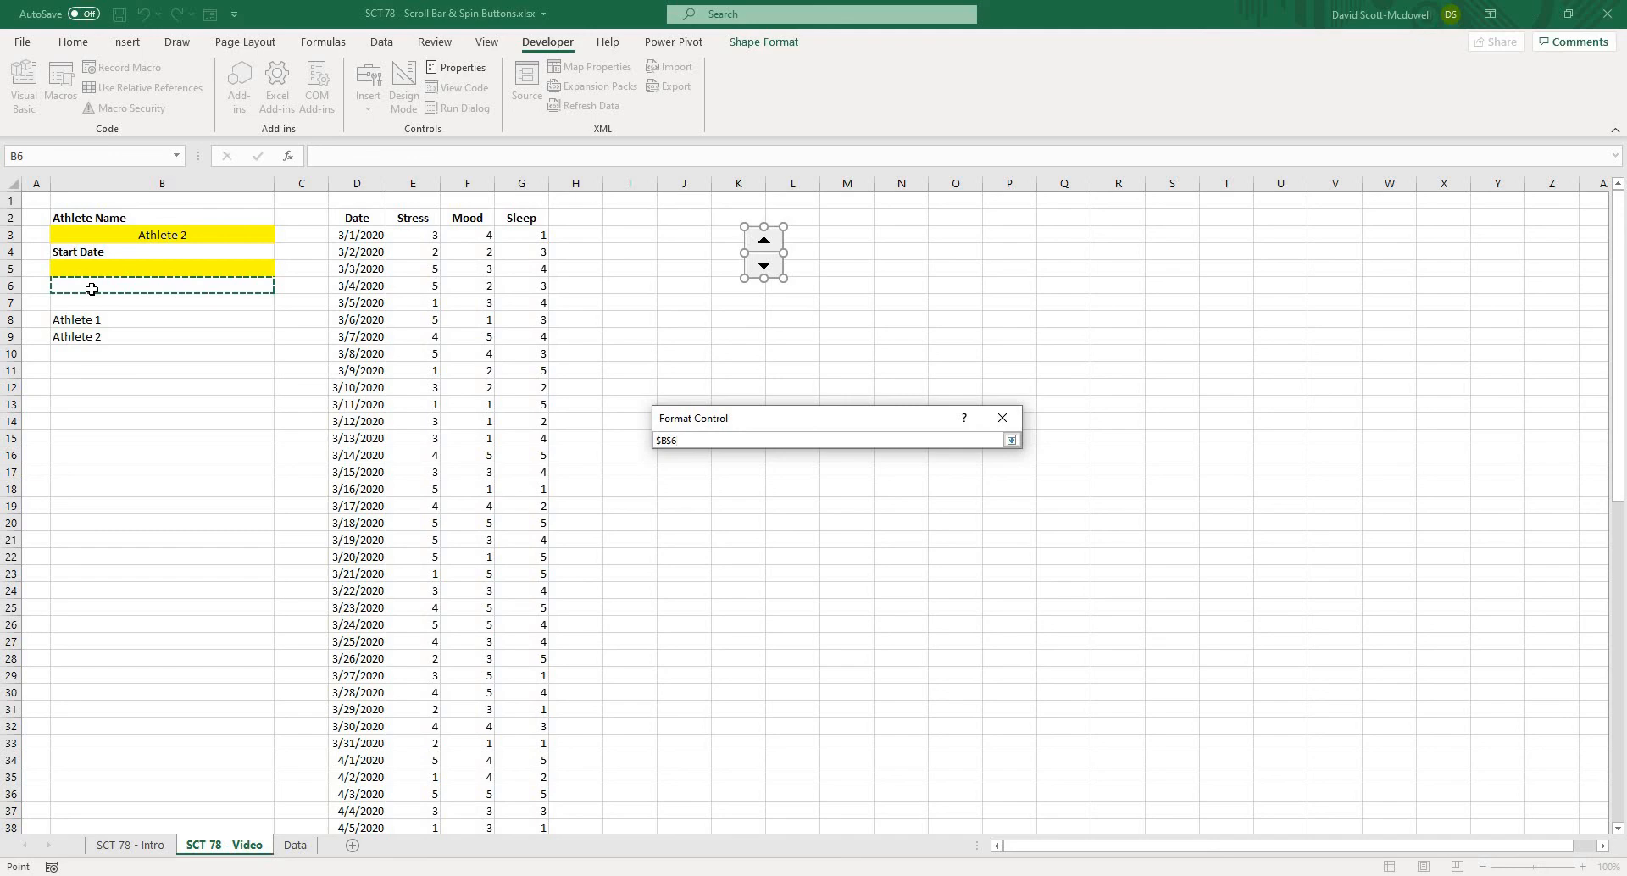
pyautogui.press('Return')
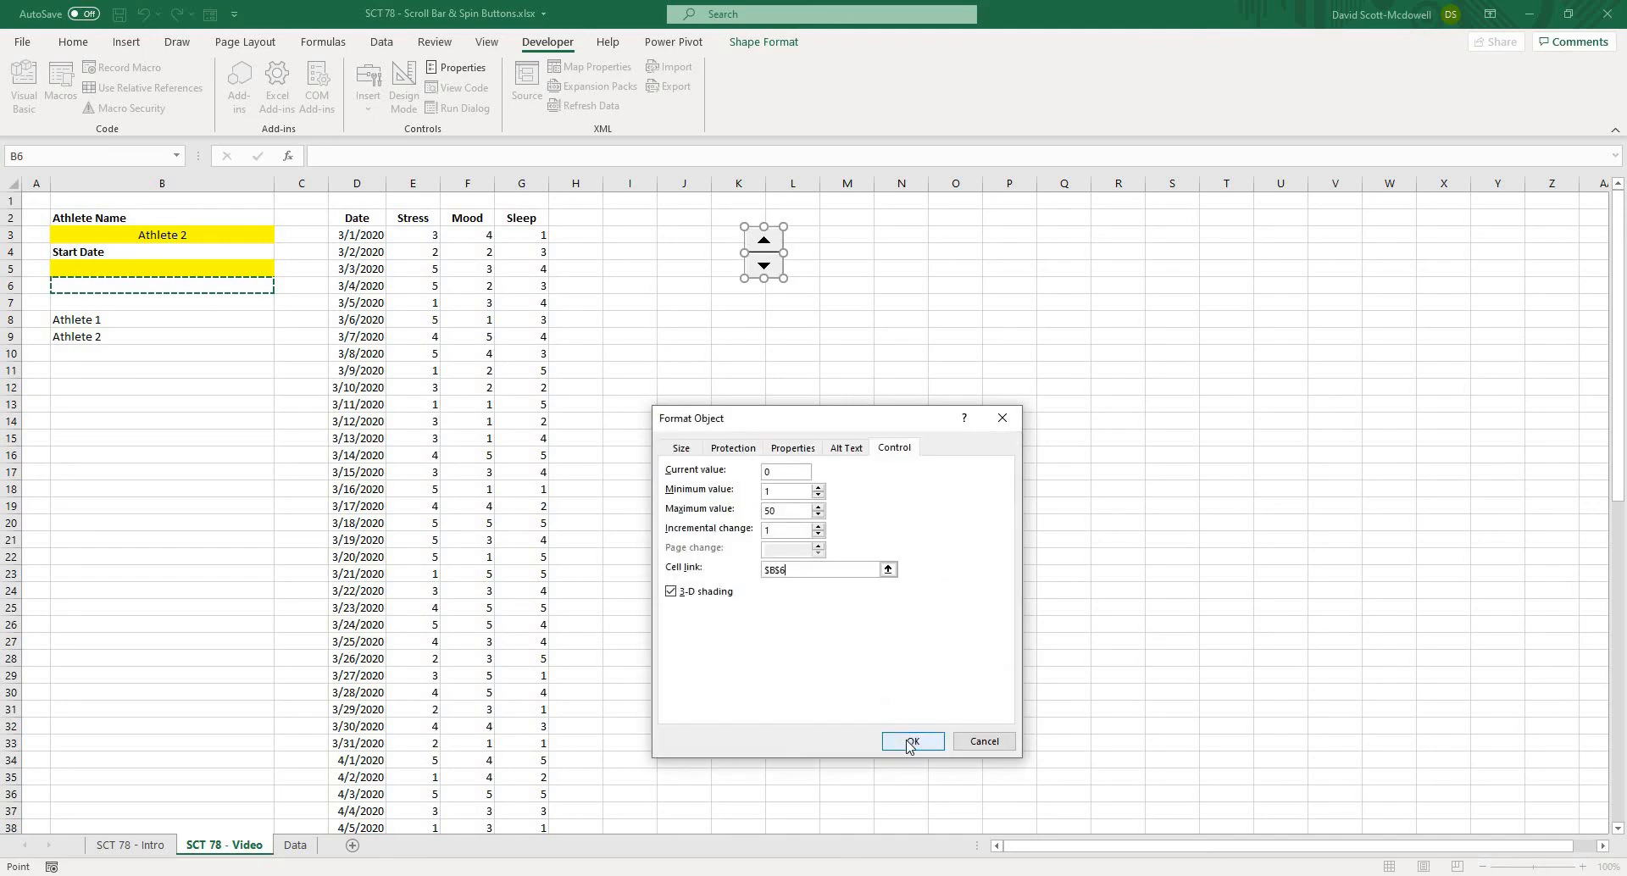
pyautogui.click(910, 743)
pyautogui.click(738, 320)
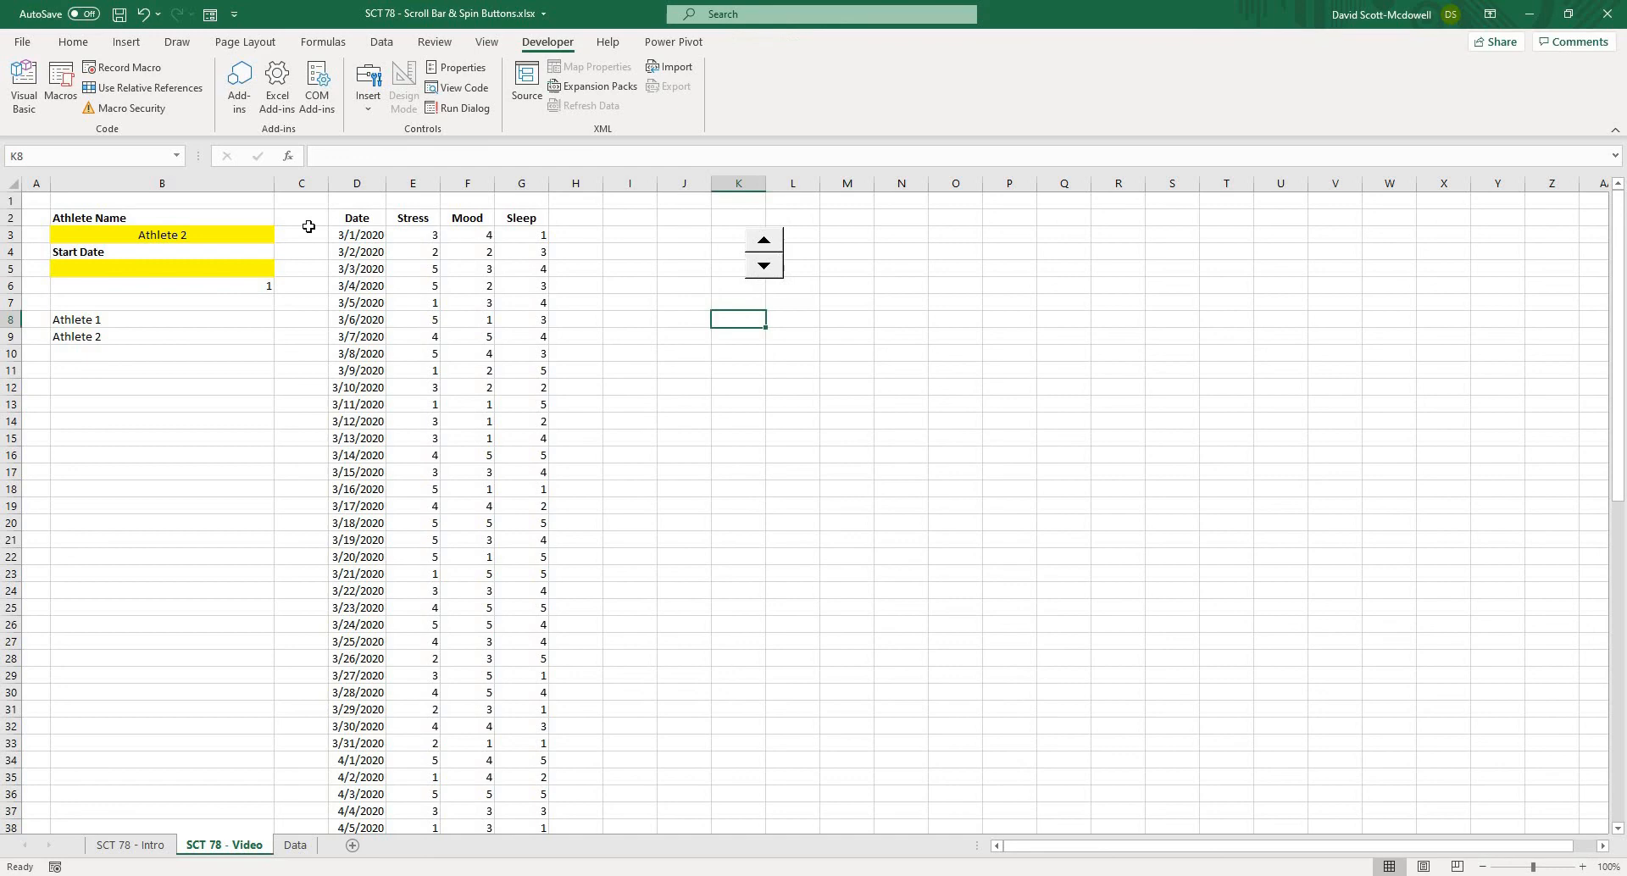
# Test the spin button by stepping the linked value in B6 up and back down to 1
pyautogui.click(255, 287)
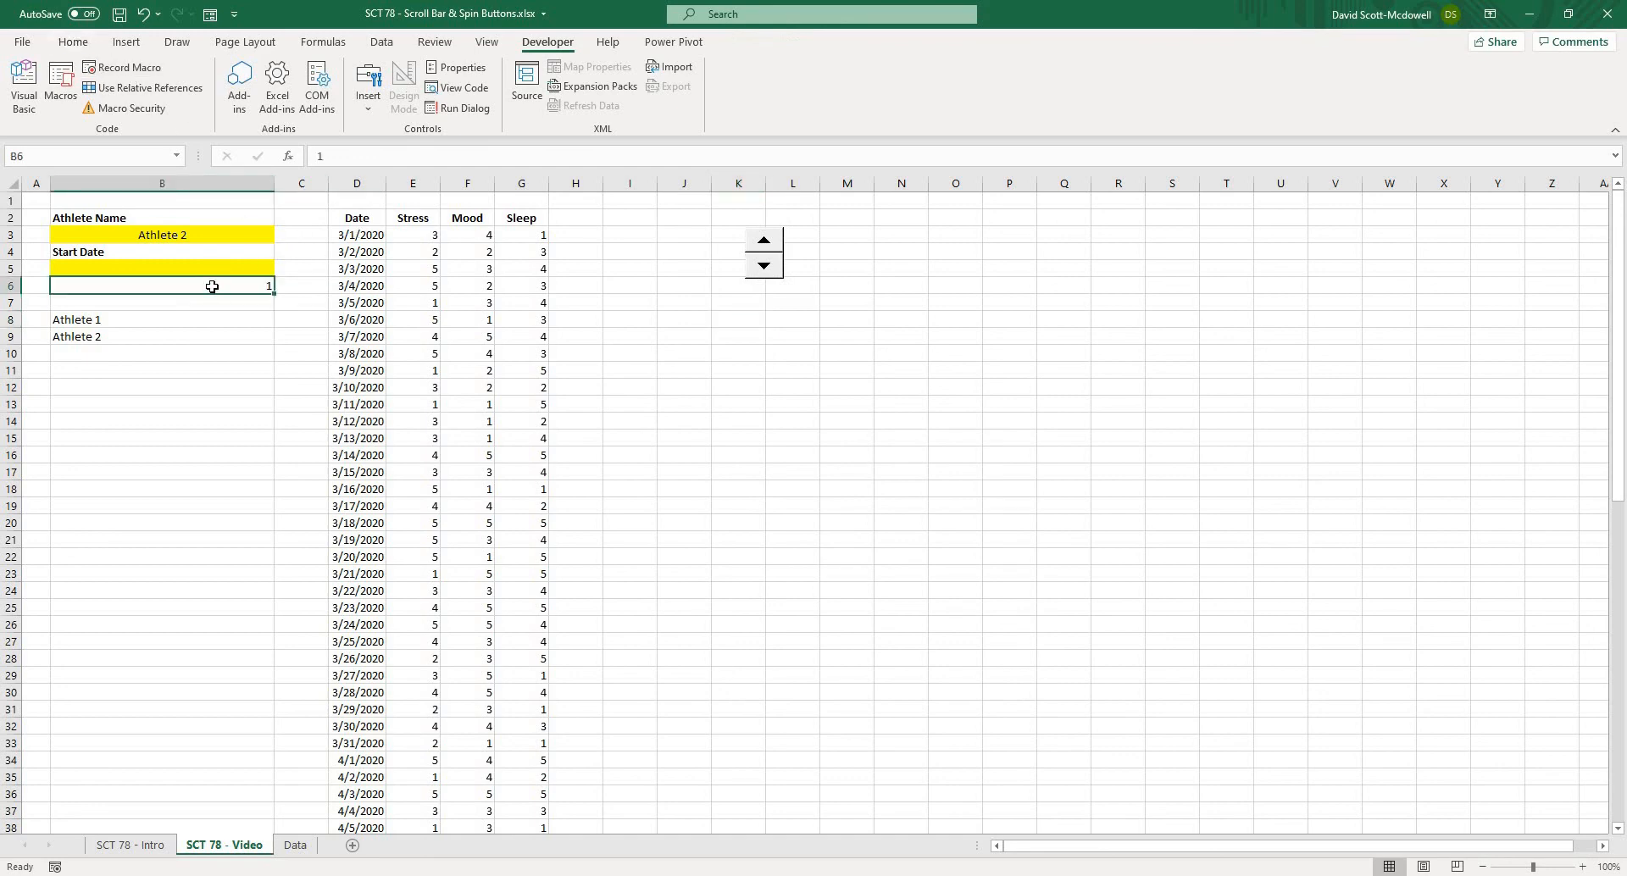
pyautogui.click(763, 241)
pyautogui.click(763, 241)
pyautogui.click(763, 241)
pyautogui.click(763, 267)
pyautogui.click(764, 267)
pyautogui.click(763, 267)
pyautogui.click(764, 267)
pyautogui.click(763, 267)
pyautogui.click(763, 266)
pyautogui.click(730, 283)
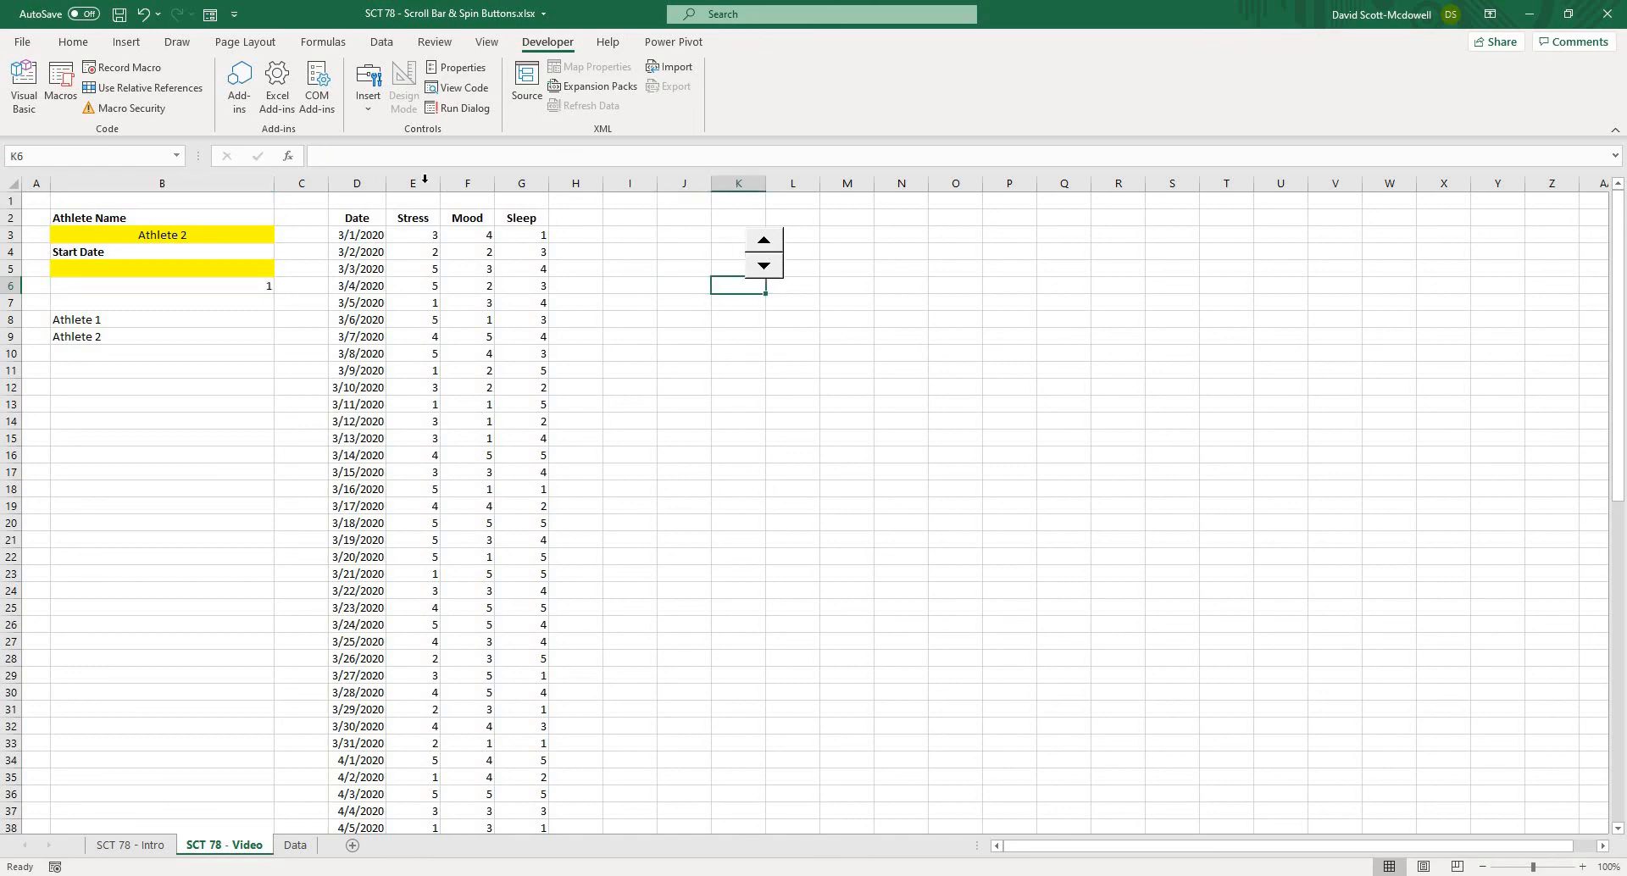
# Try a larger incremental change on the spin button, and restore the increment to 1 after testing it
pyautogui.rightClick(762, 266)
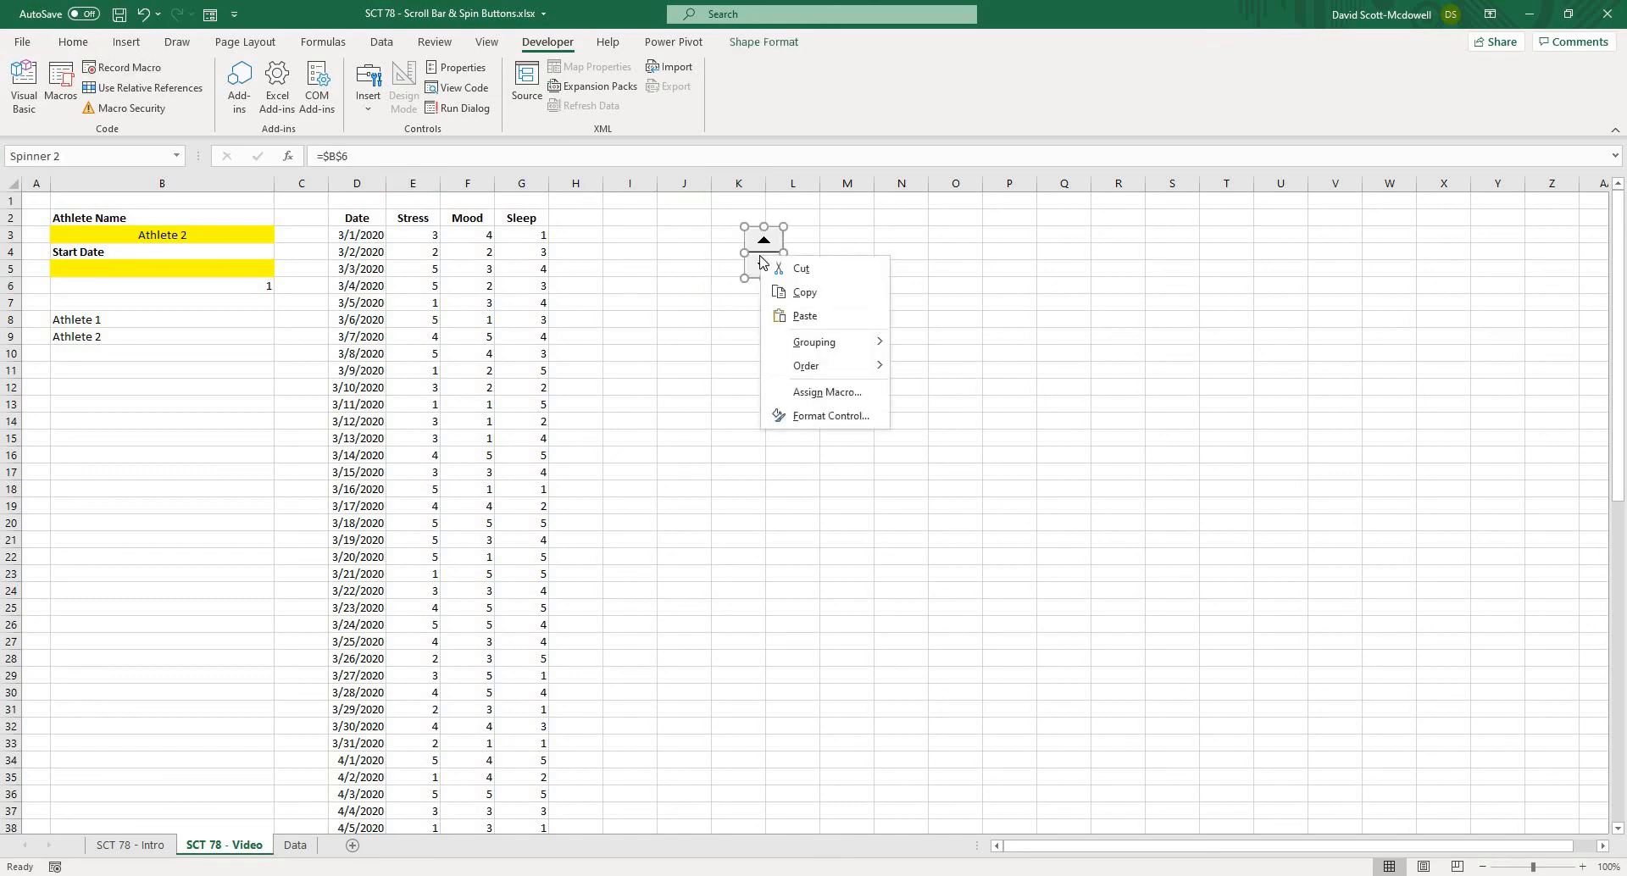
pyautogui.click(821, 416)
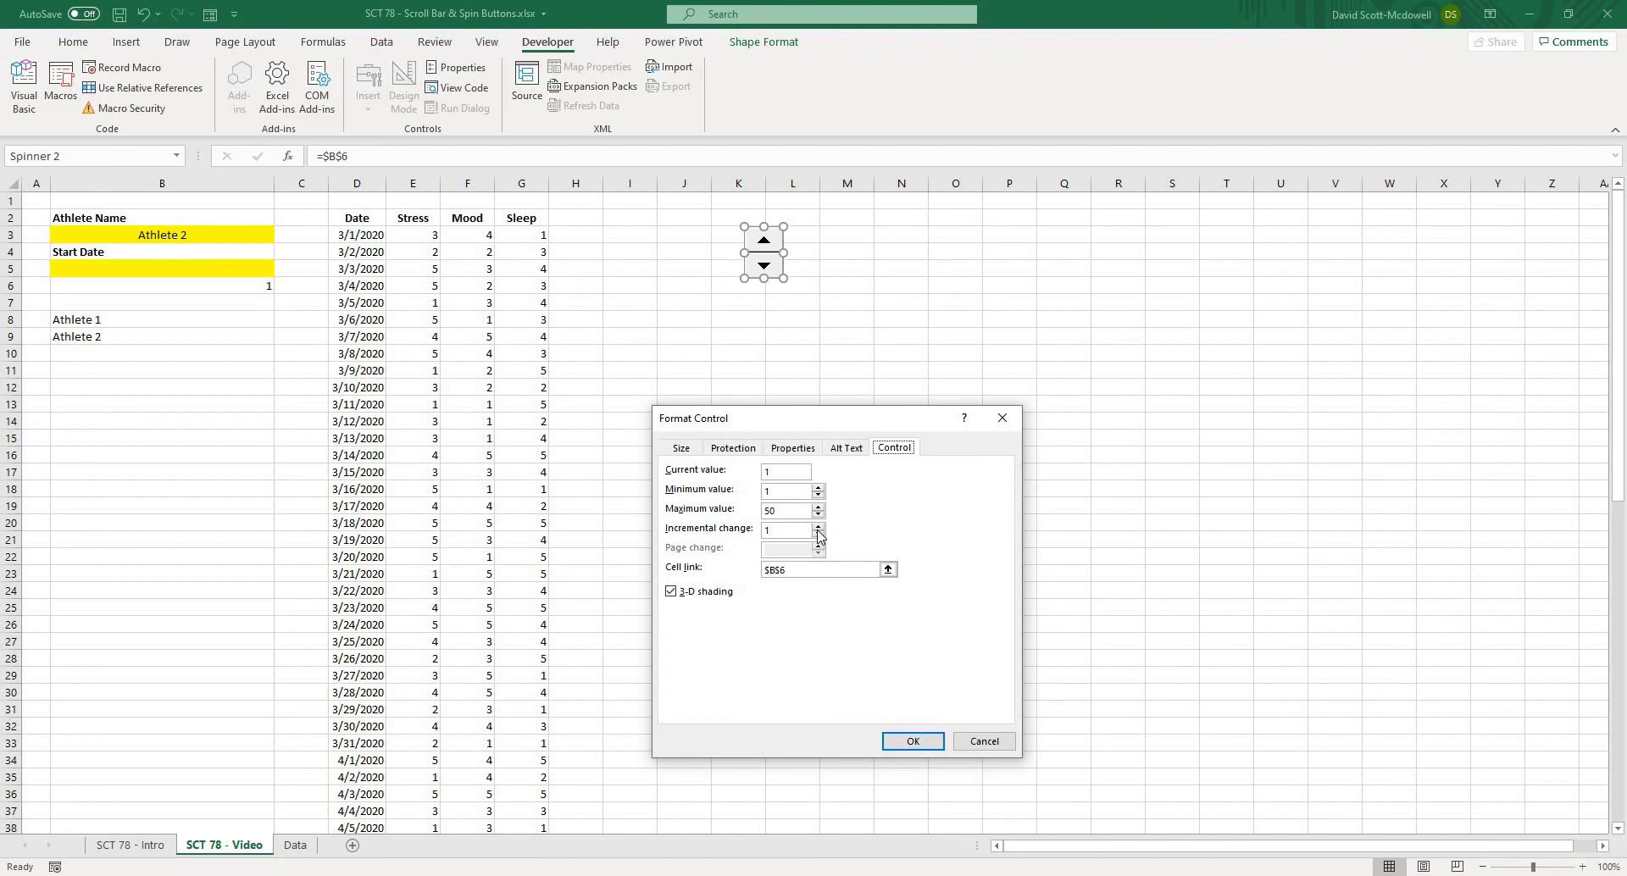
pyautogui.click(817, 527)
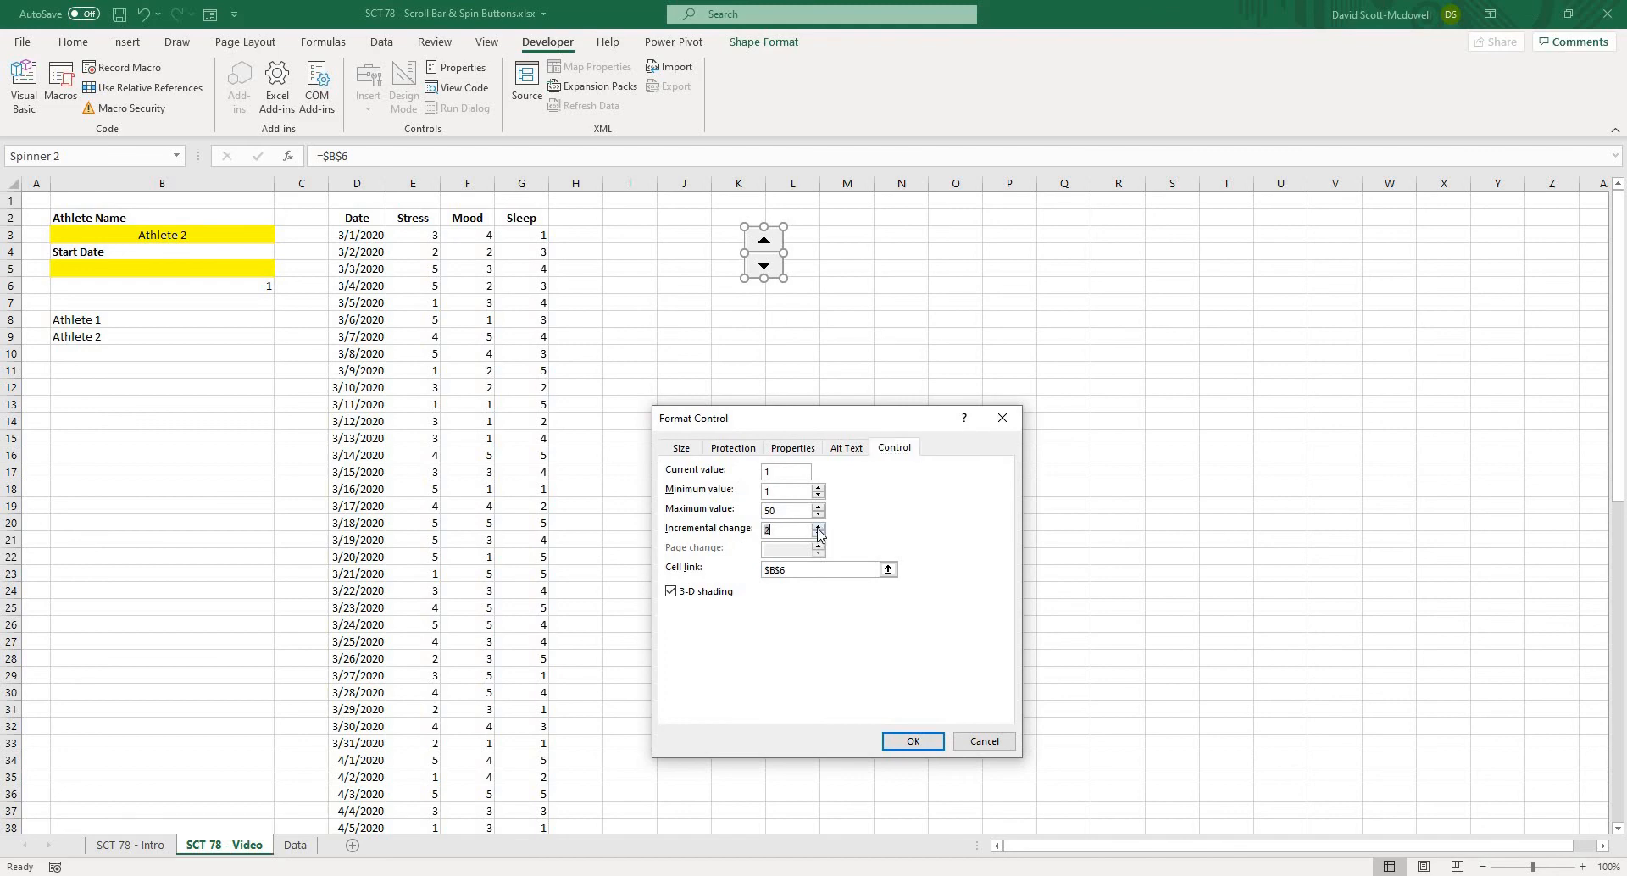
pyautogui.click(903, 742)
pyautogui.press('Escape')
pyautogui.click(763, 243)
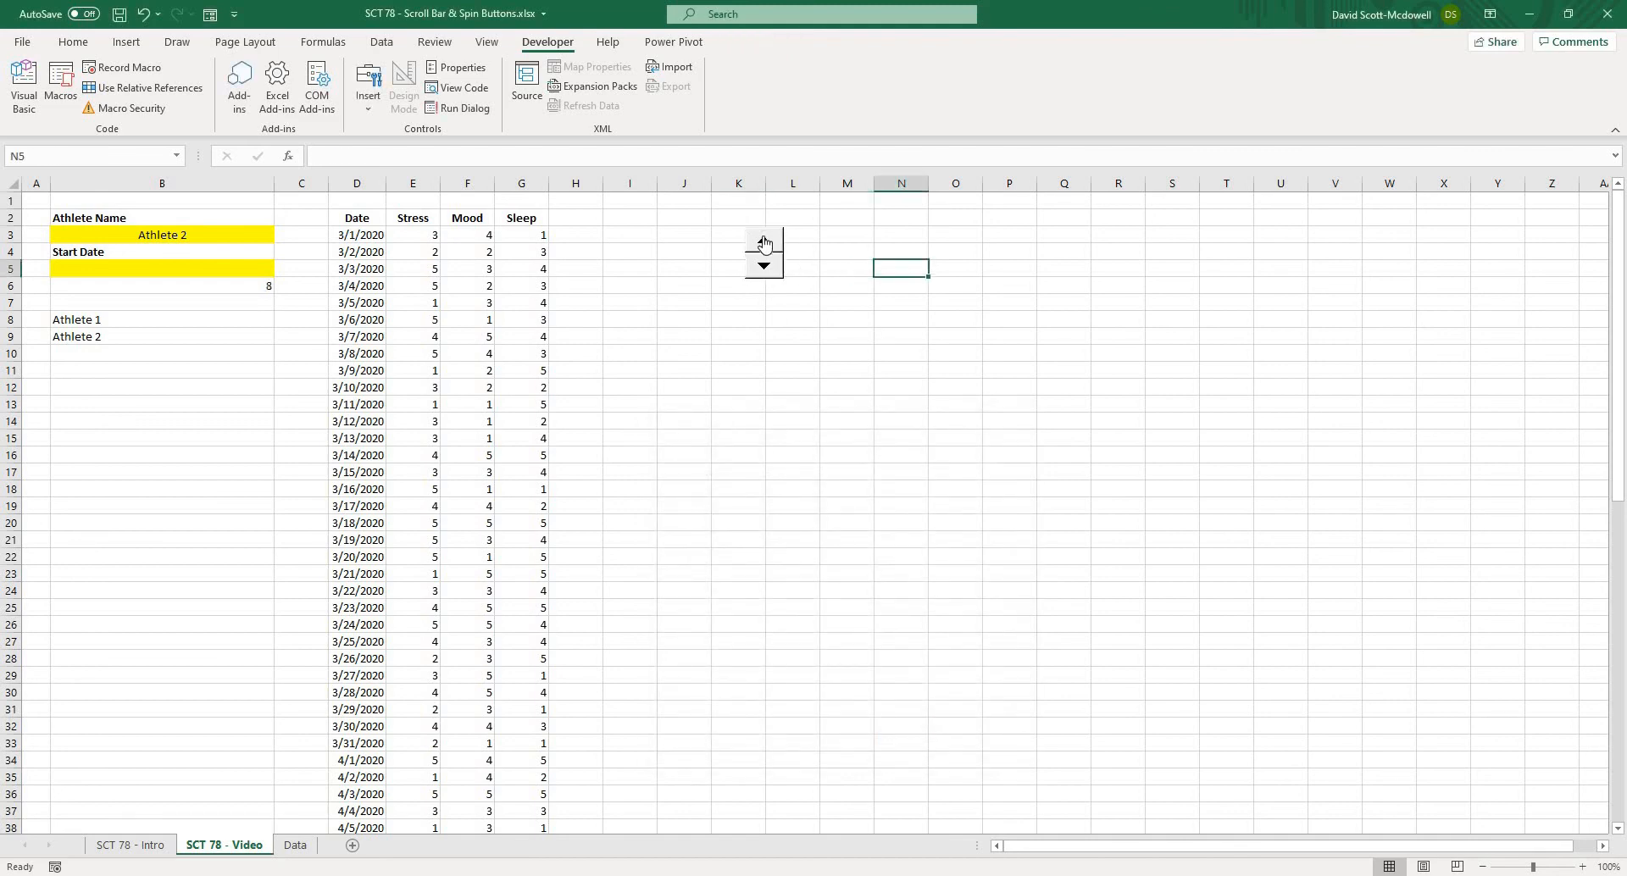
pyautogui.click(763, 243)
pyautogui.rightClick(751, 248)
pyautogui.click(811, 412)
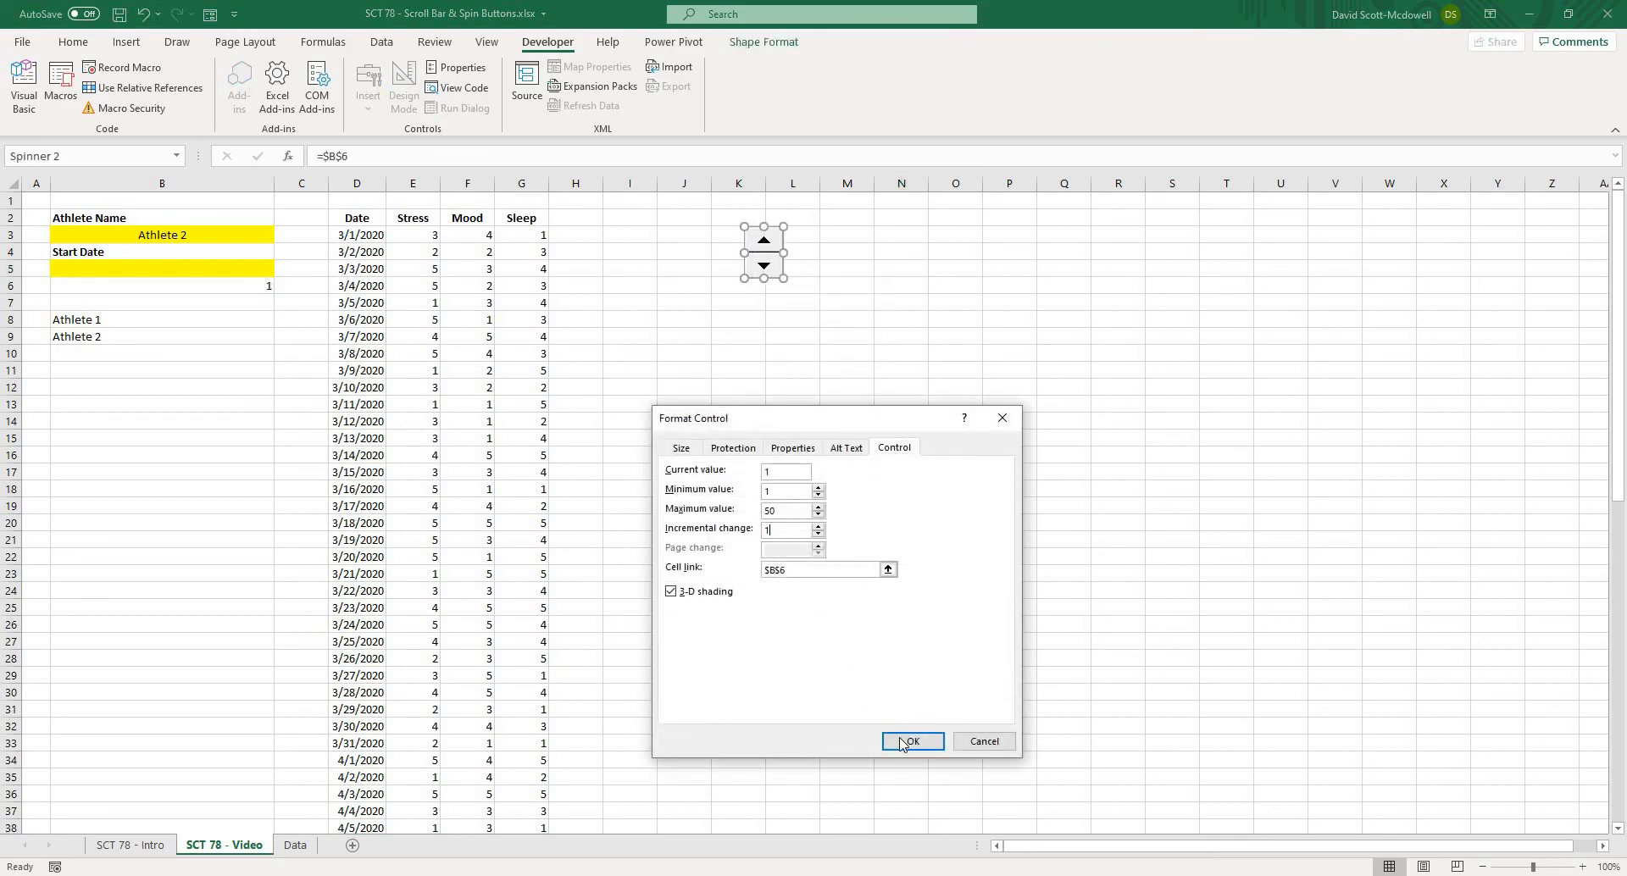
pyautogui.click(903, 743)
# Center the linked value in cell B6
pyautogui.click(175, 289)
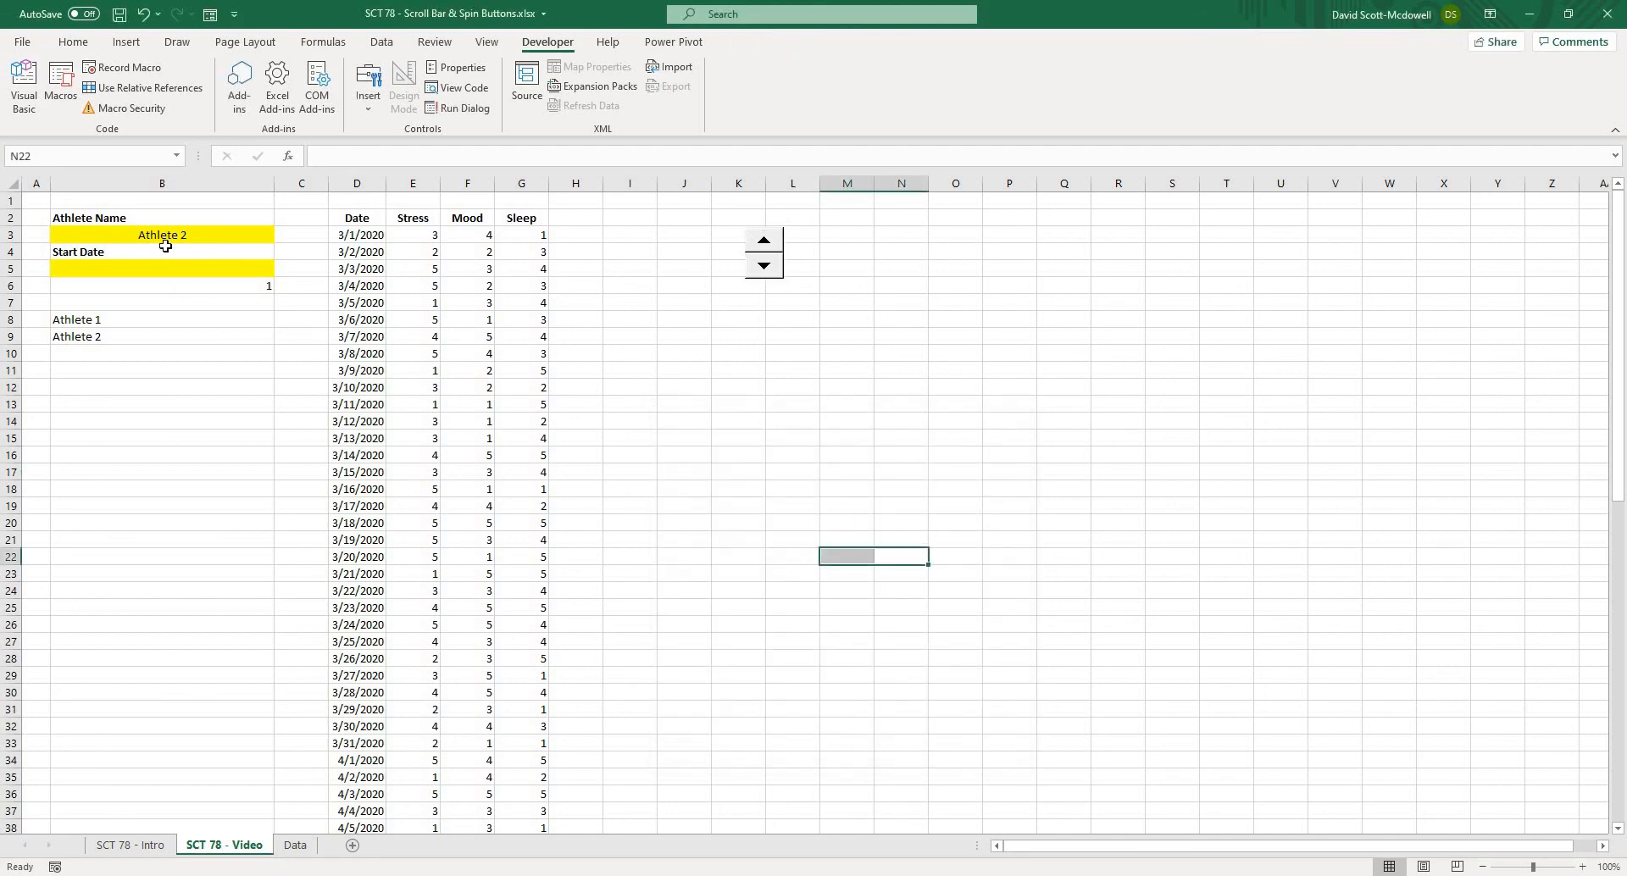
pyautogui.click(72, 42)
pyautogui.click(365, 100)
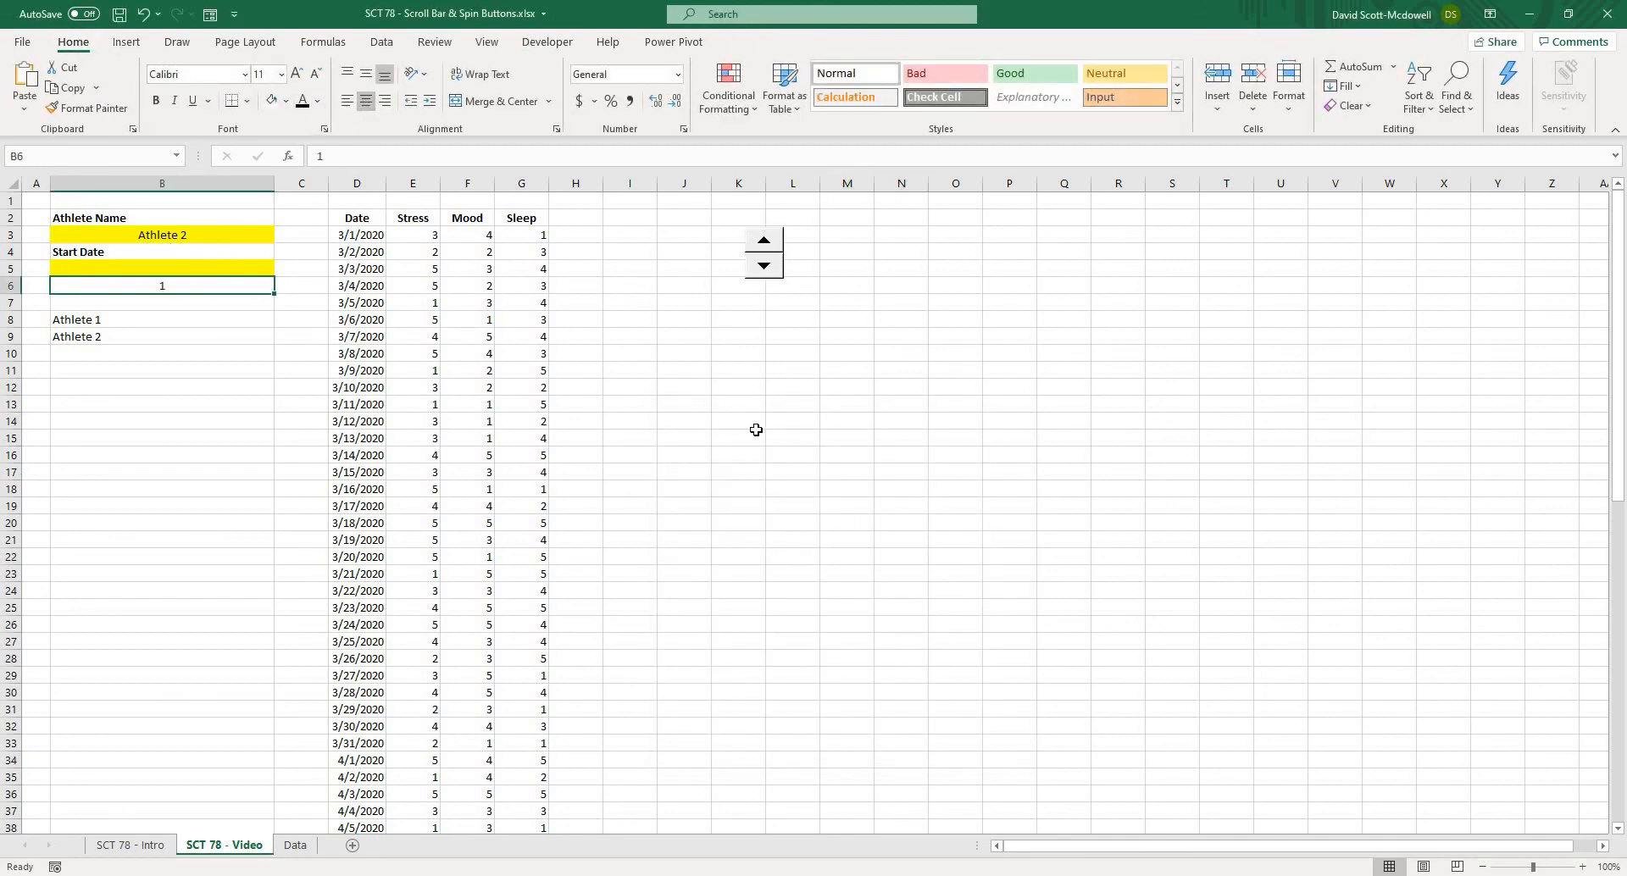
pyautogui.click(756, 430)
pyautogui.click(588, 269)
pyautogui.click(704, 326)
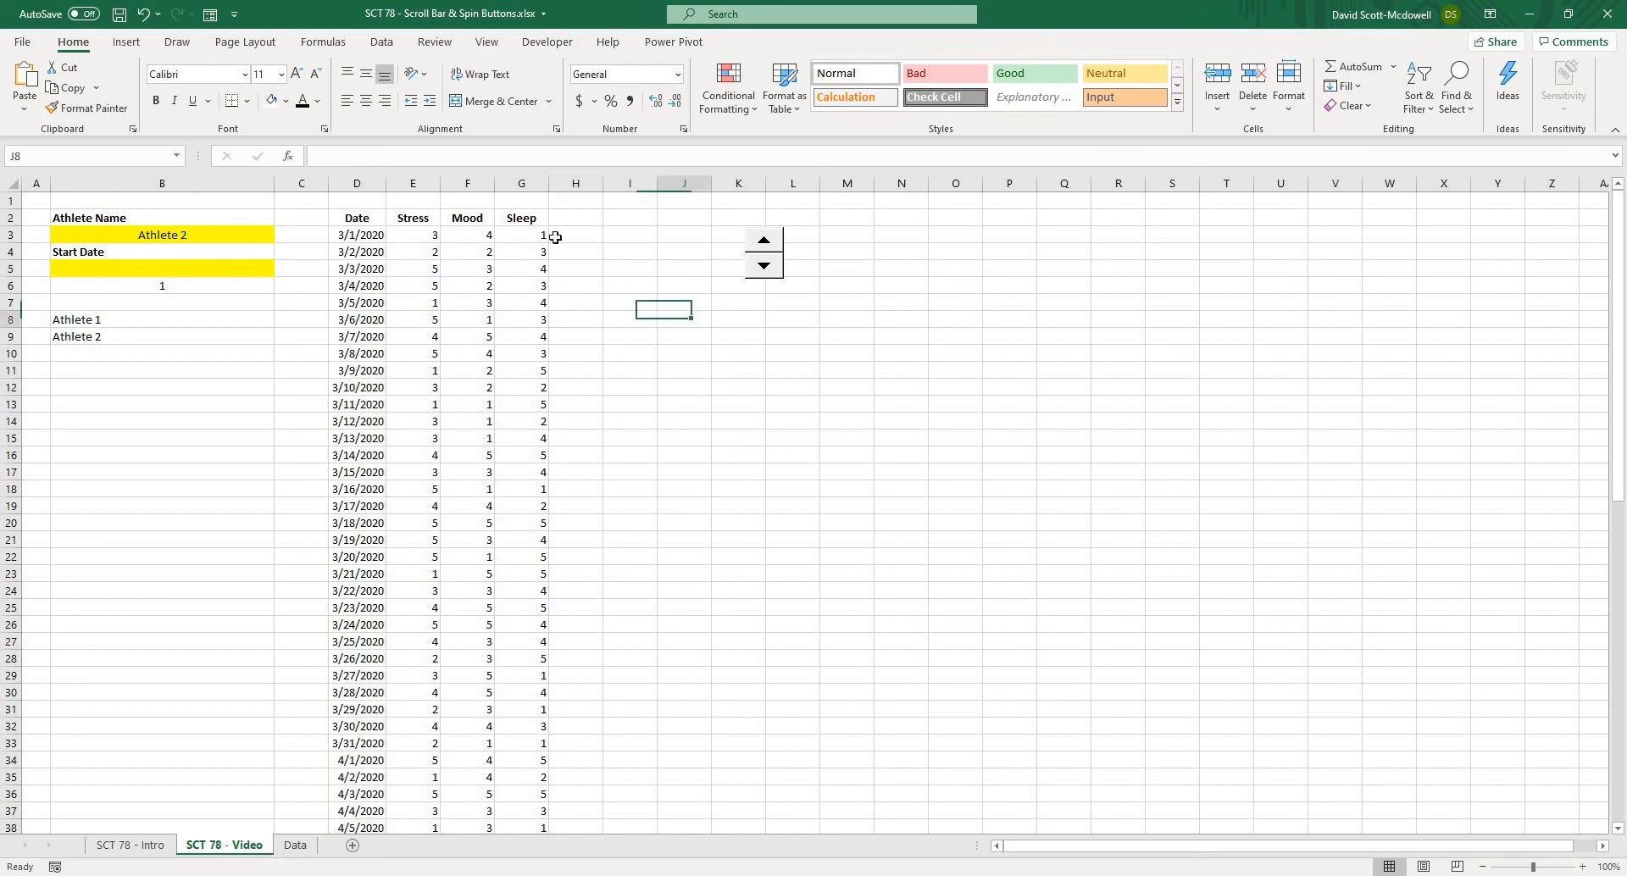
# Enter the formula =D3 in the Start Date cell B5
pyautogui.click(197, 264)
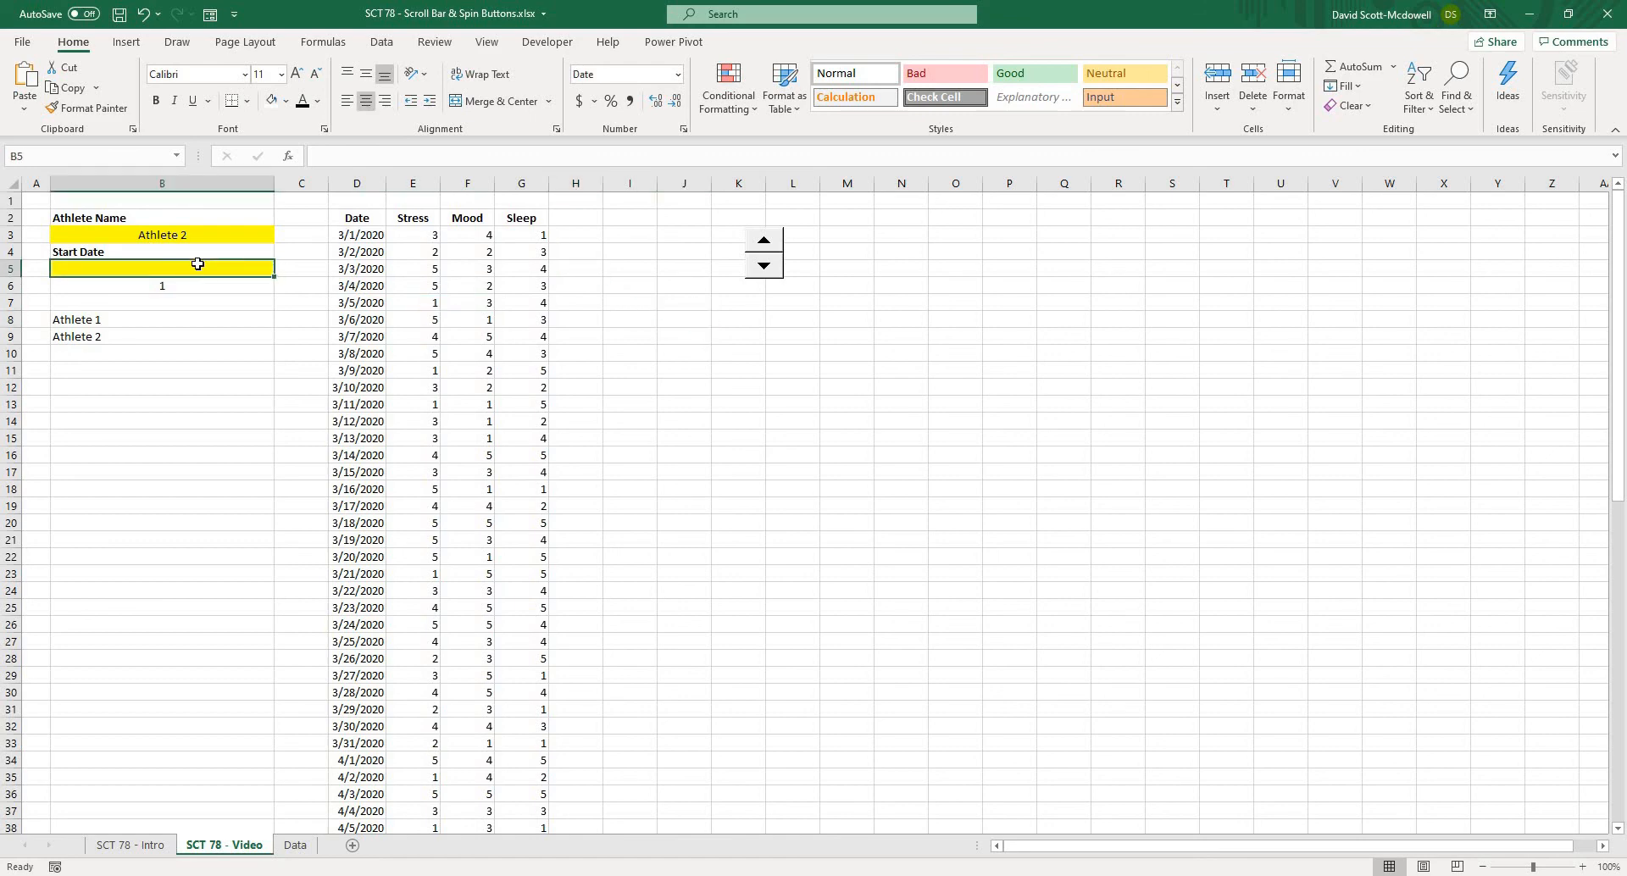
pyautogui.write('=')
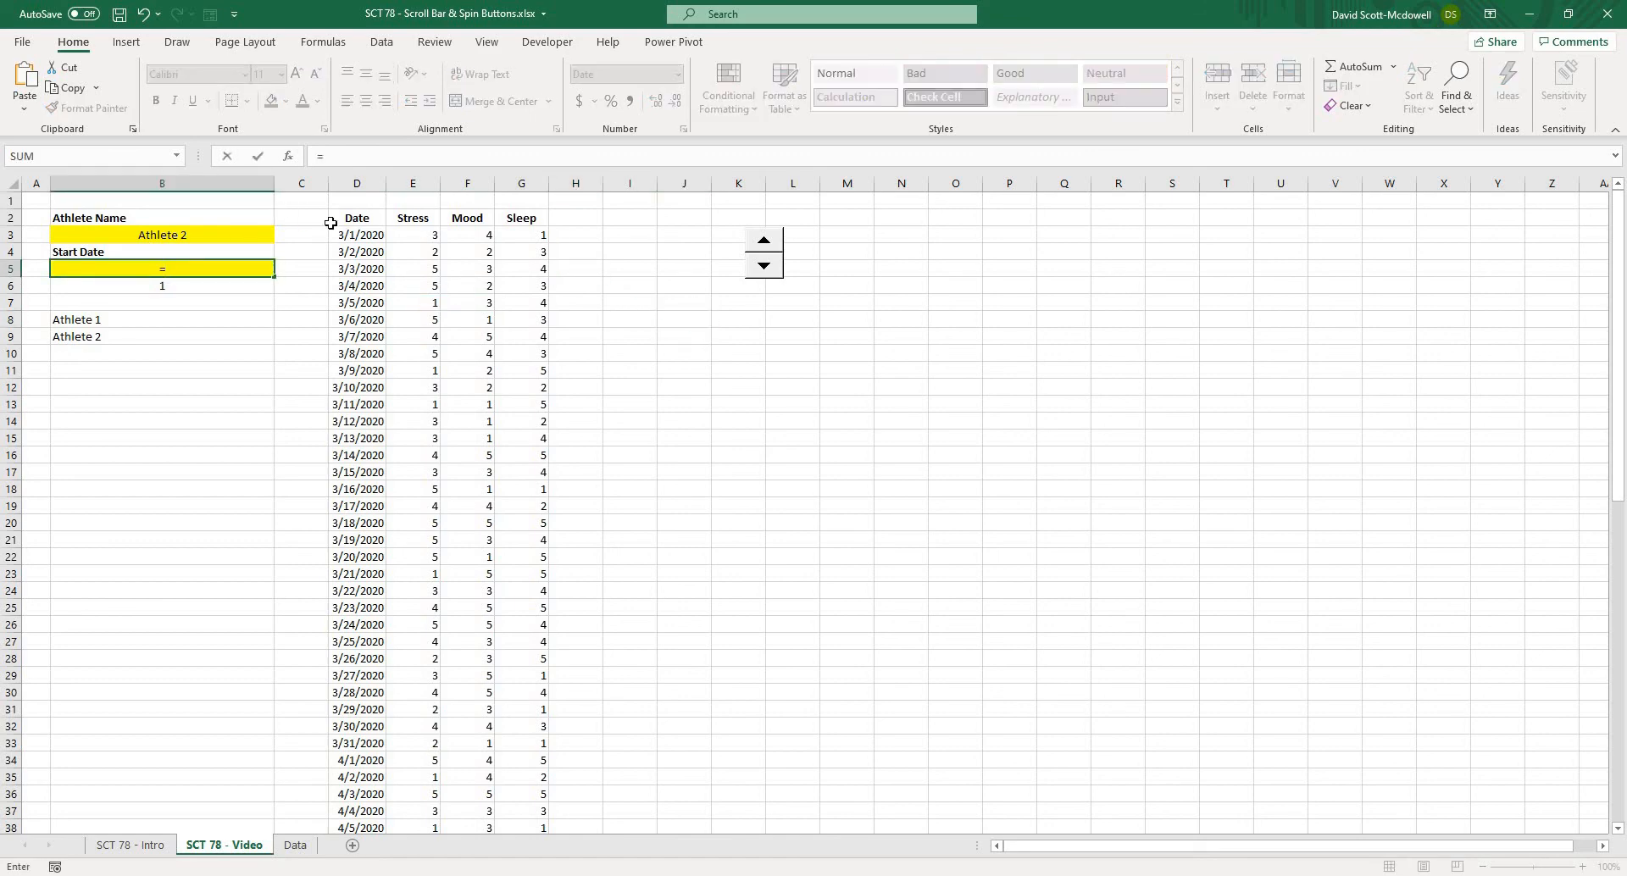
pyautogui.click(349, 232)
pyautogui.press('Return')
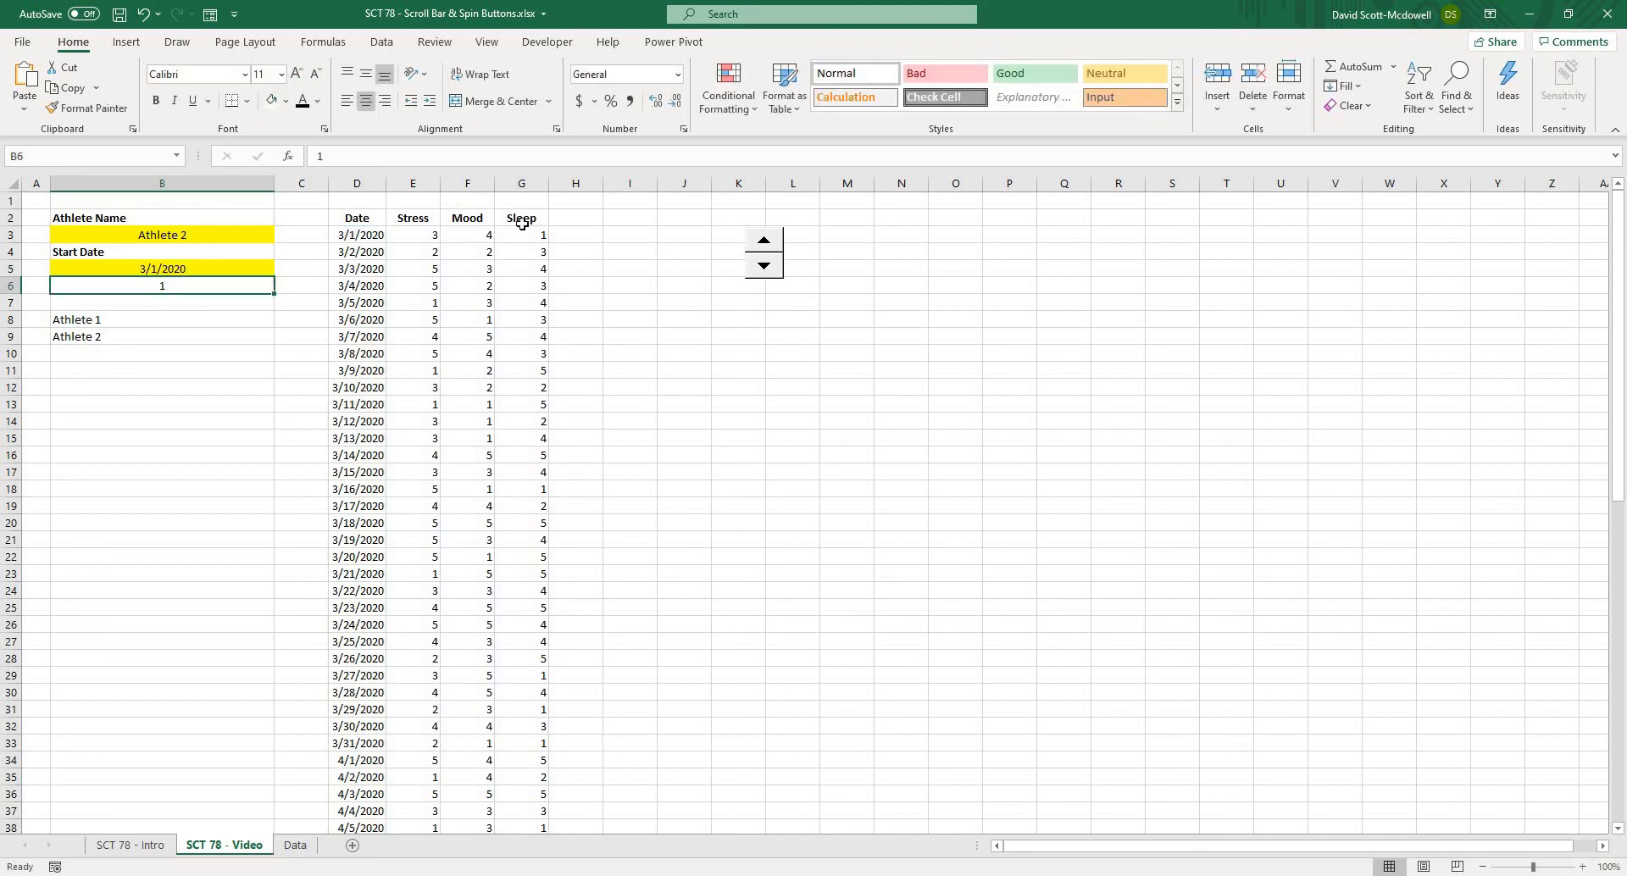
pyautogui.click(701, 320)
pyautogui.click(226, 273)
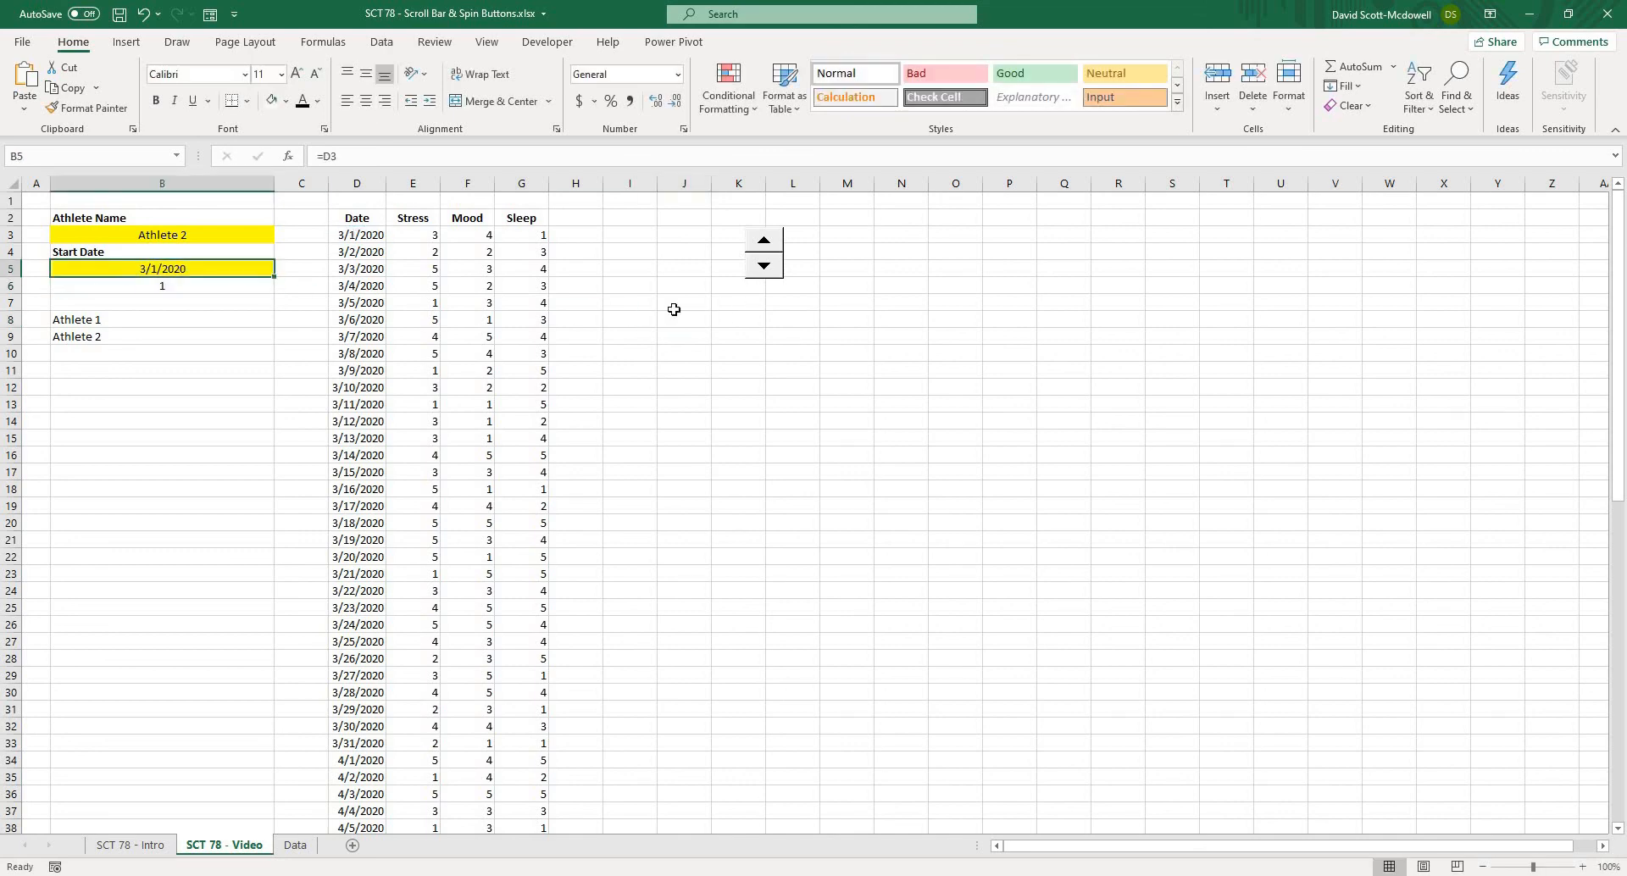
pyautogui.click(775, 320)
pyautogui.click(718, 320)
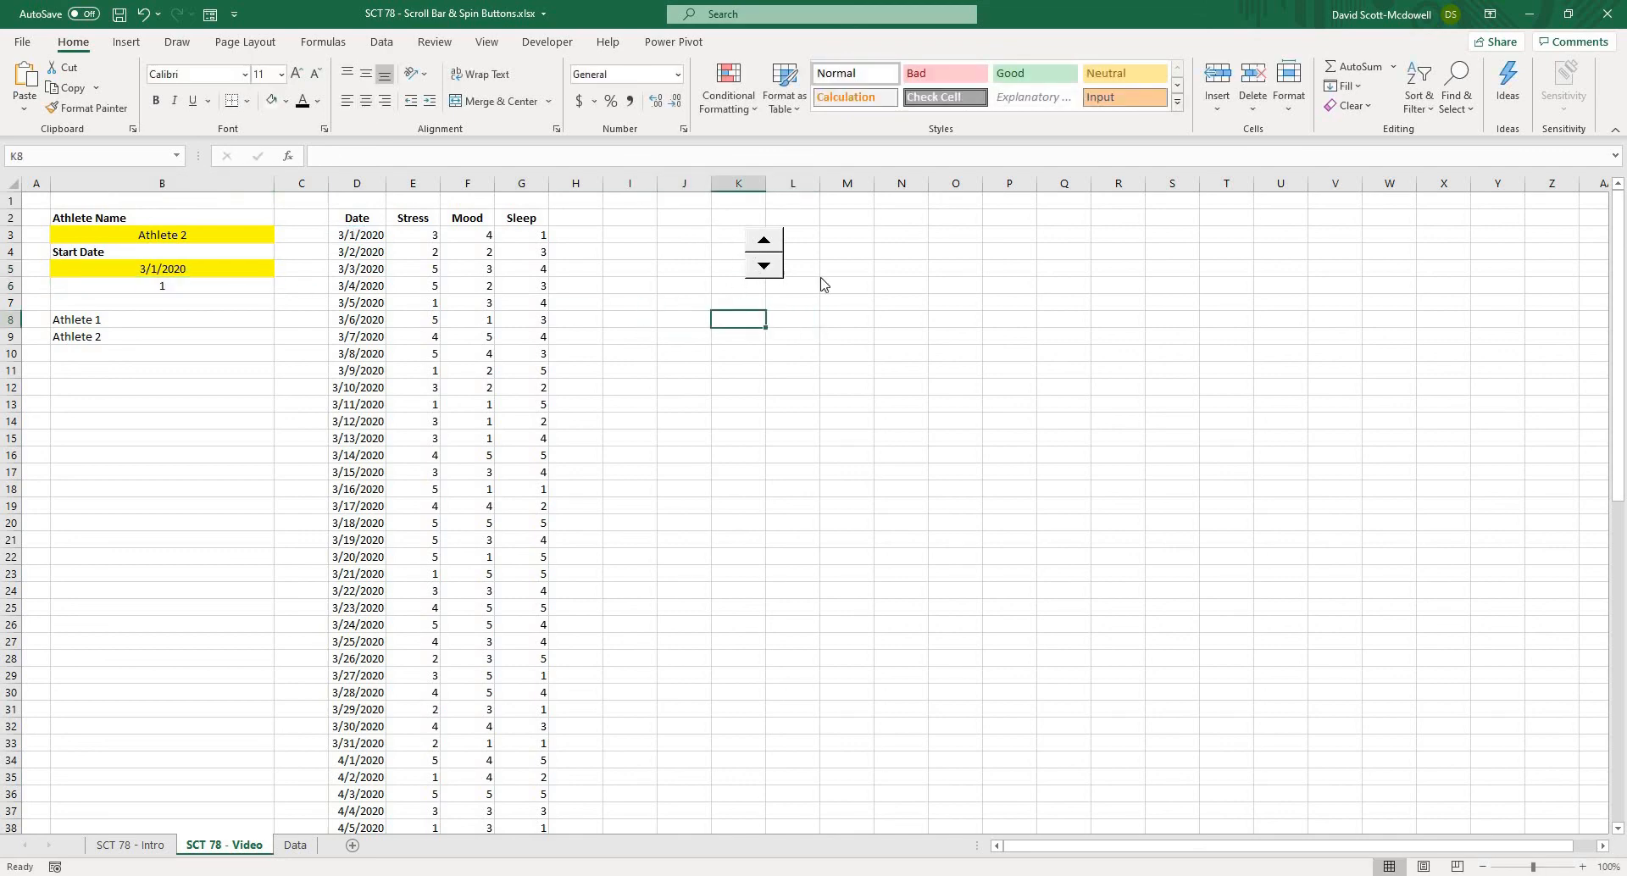
# Move the spin button into column C, beside the Athlete Name and Start Date cells
pyautogui.rightClick(764, 248)
pyautogui.press('Escape')
pyautogui.moveTo(763, 246); pyautogui.dragTo(573, 271)
pyautogui.moveTo(281, 269); pyautogui.dragTo(301, 247)
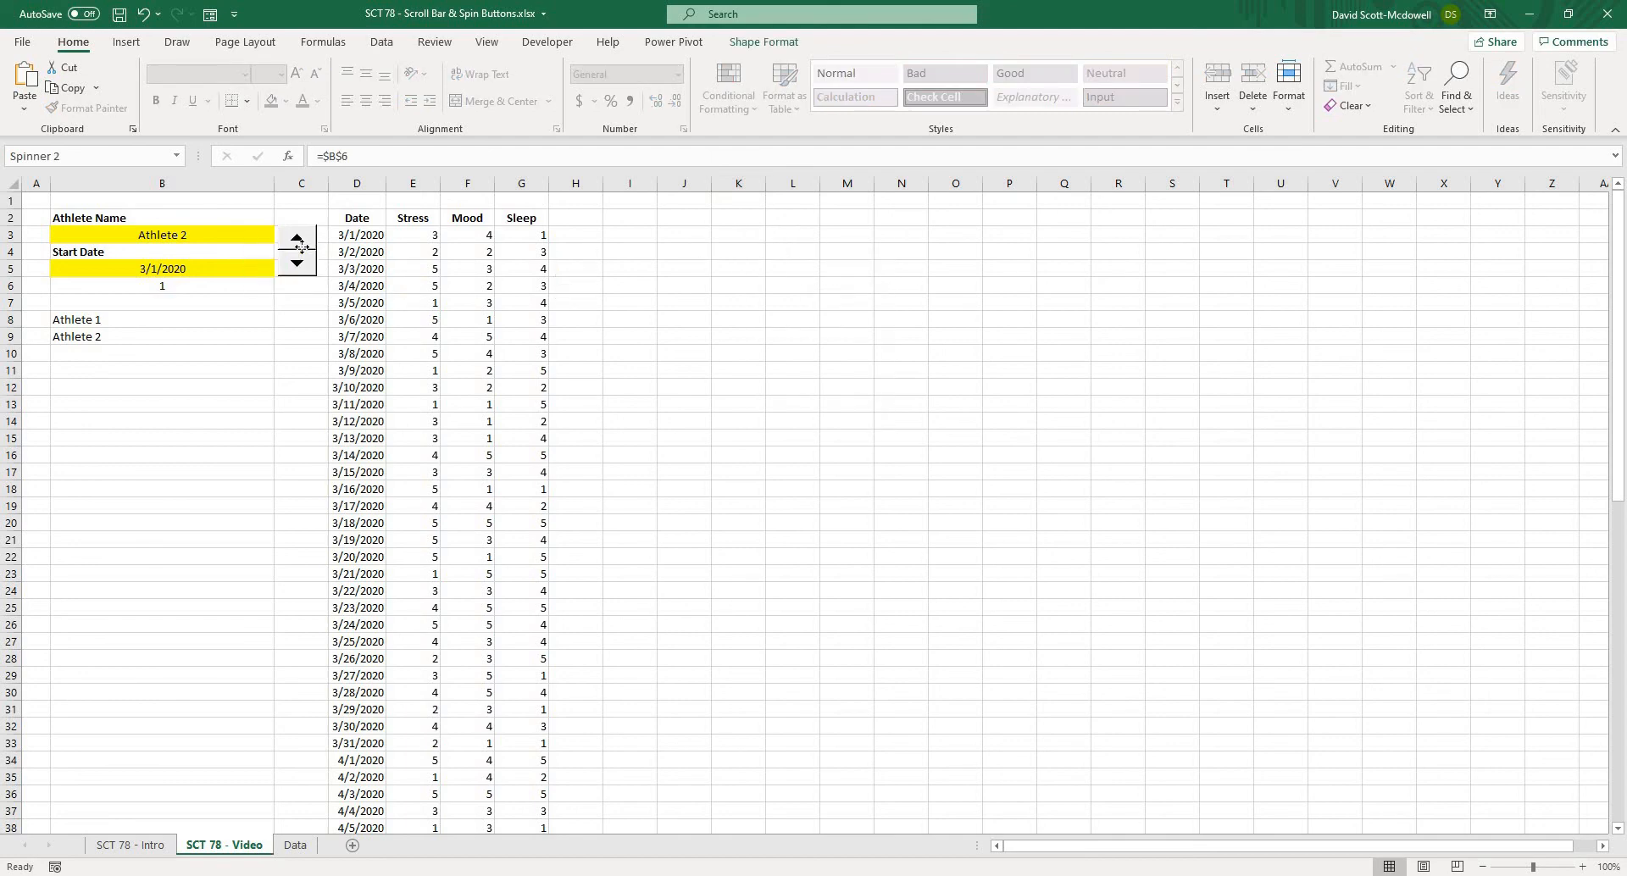
pyautogui.click(734, 234)
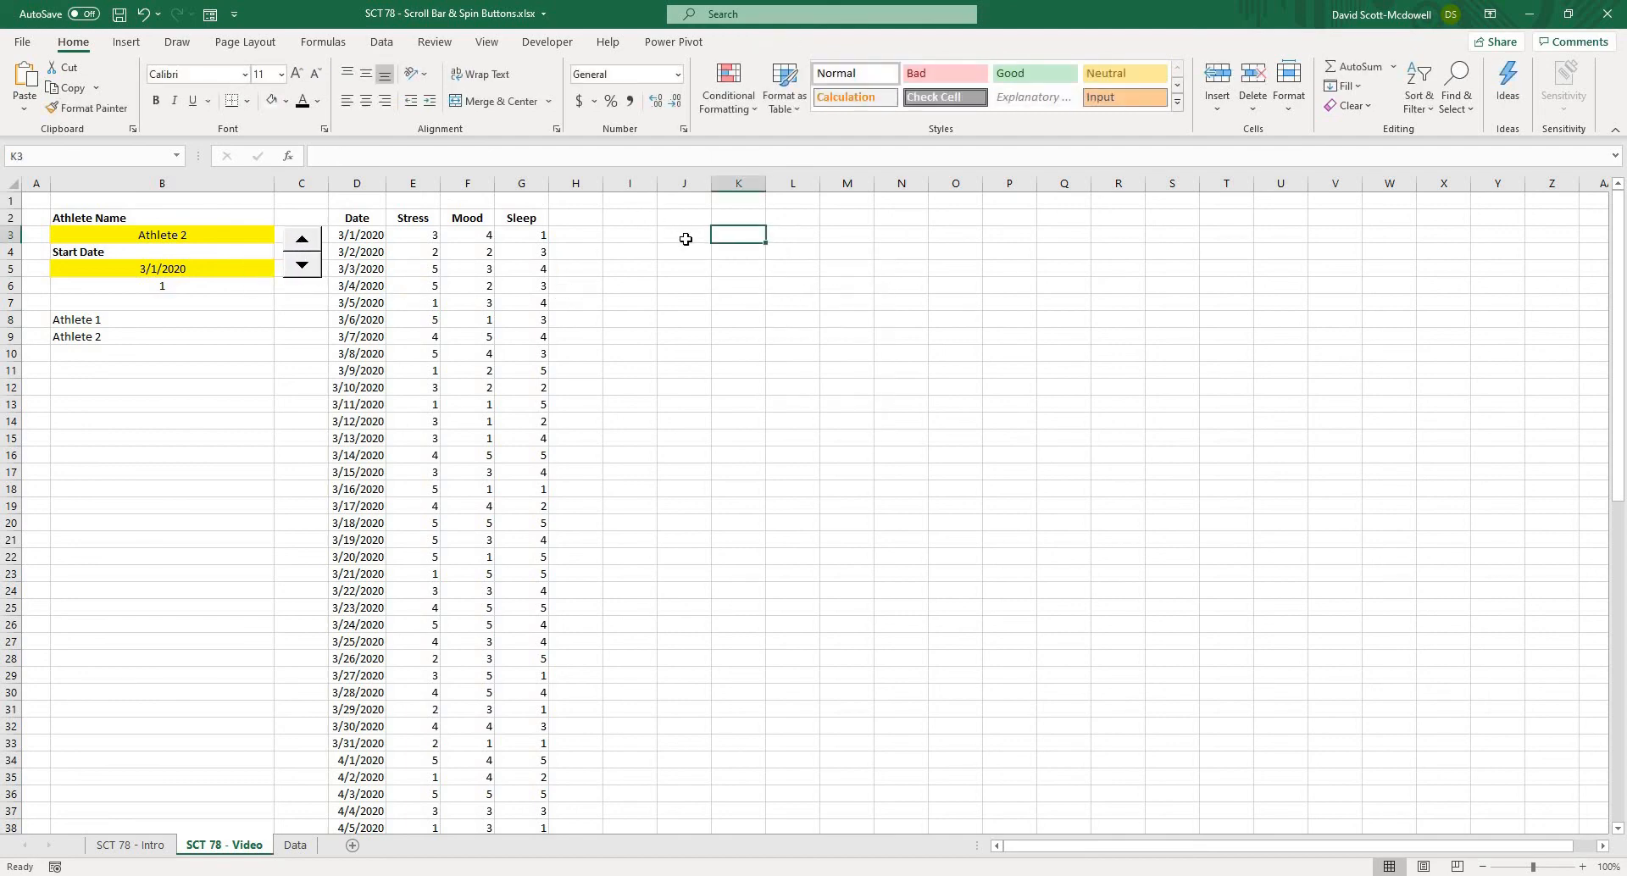
# Begin an OFFSET formula in cell J3 with the absolute reference $D$3 as its starting point
pyautogui.click(680, 233)
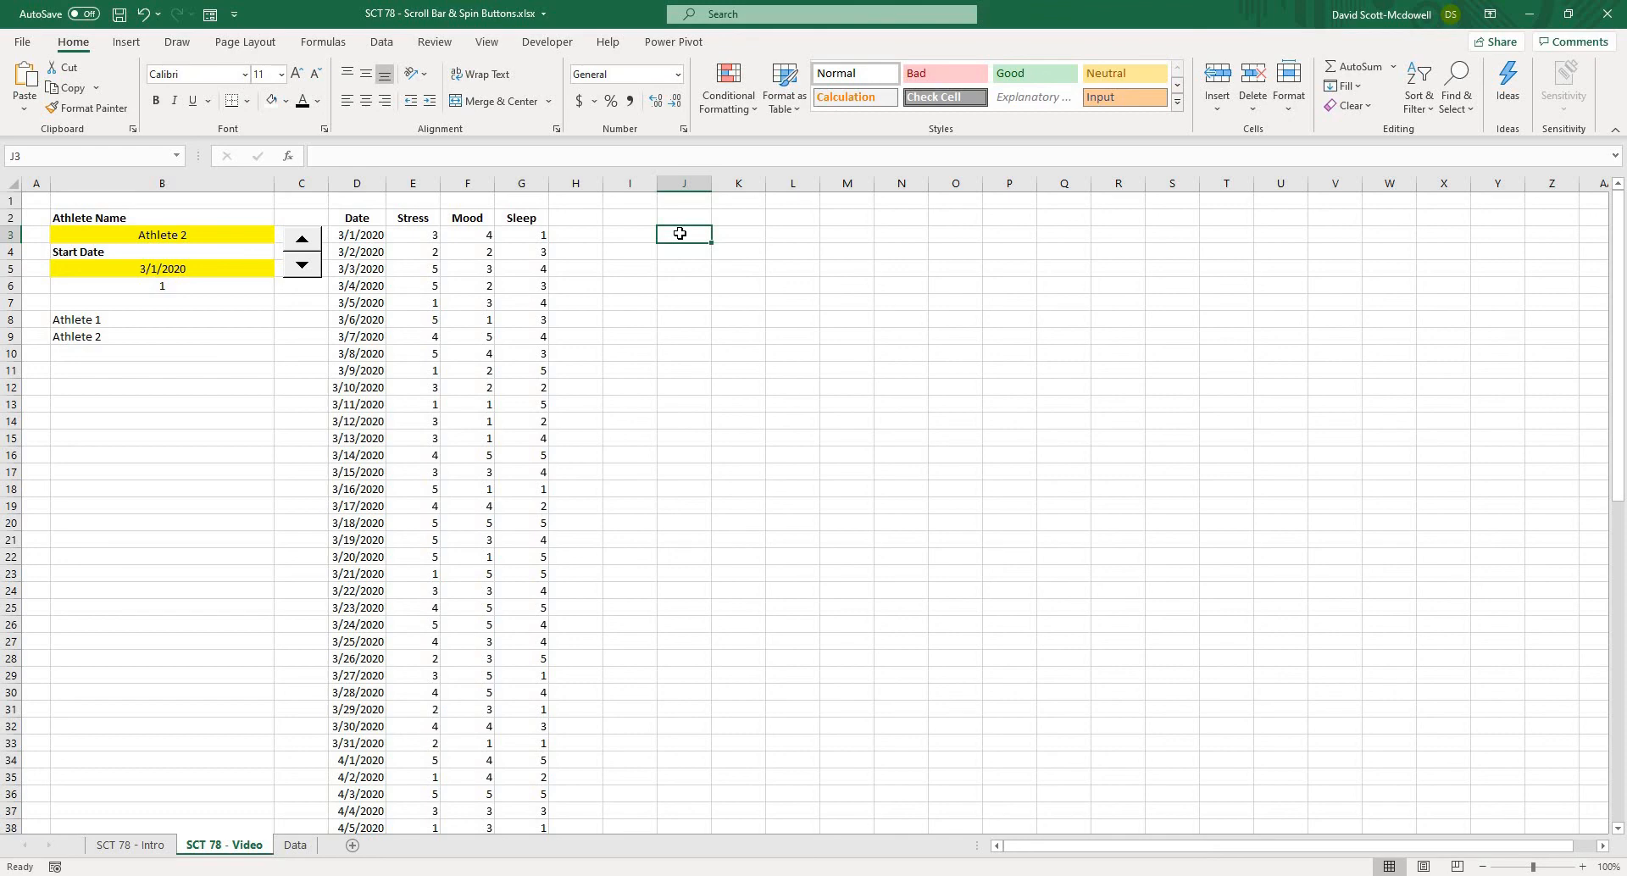
pyautogui.write('=o')
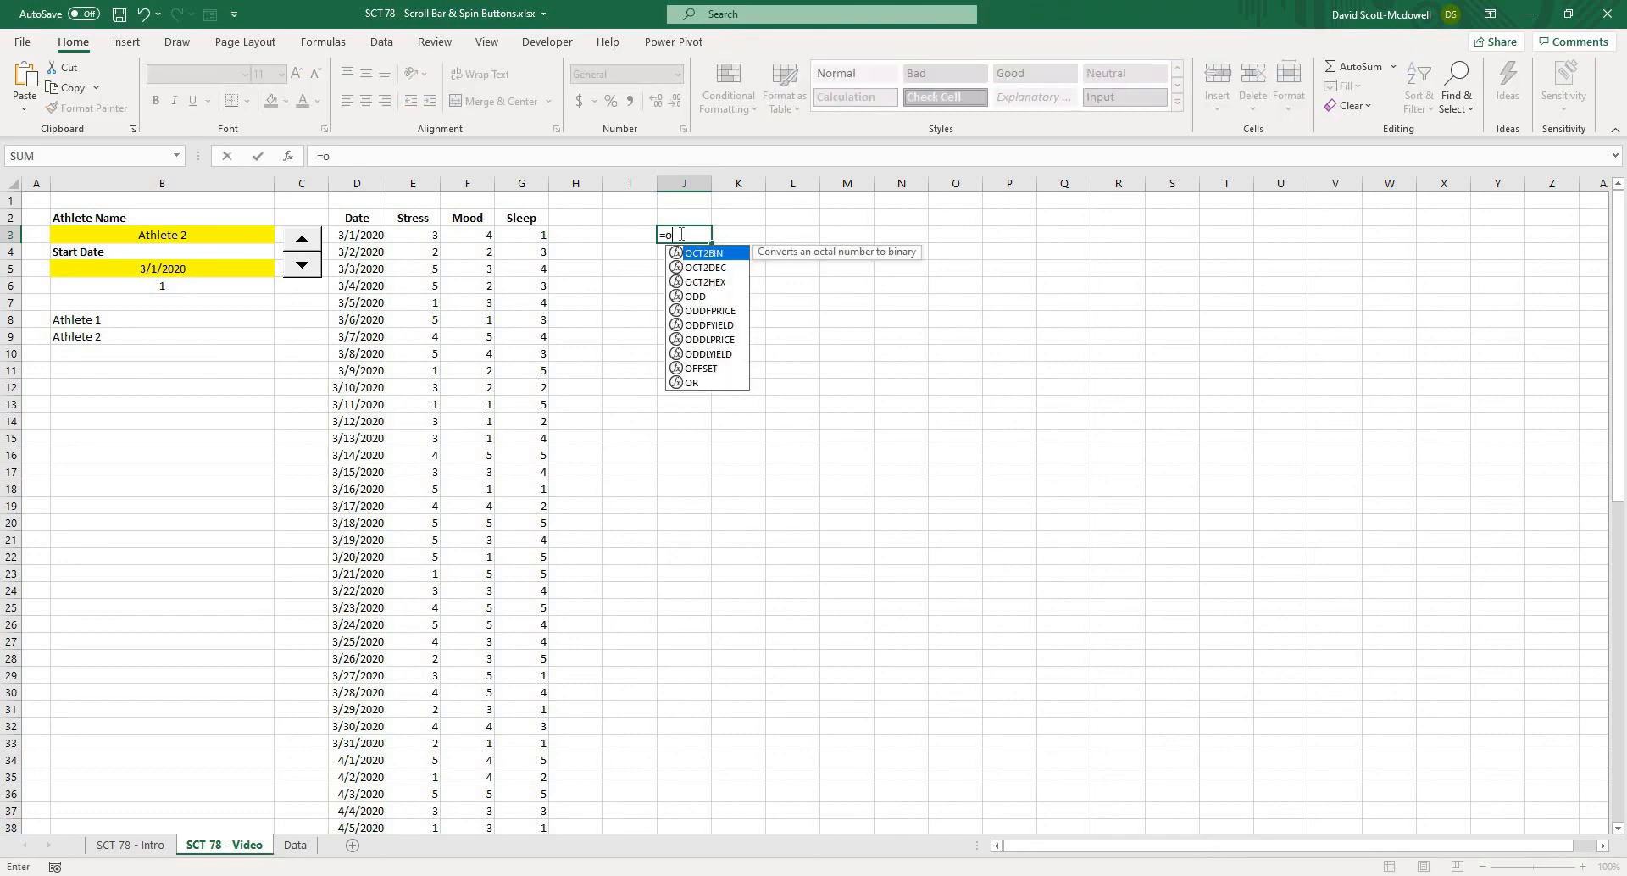
pyautogui.write('ffset(')
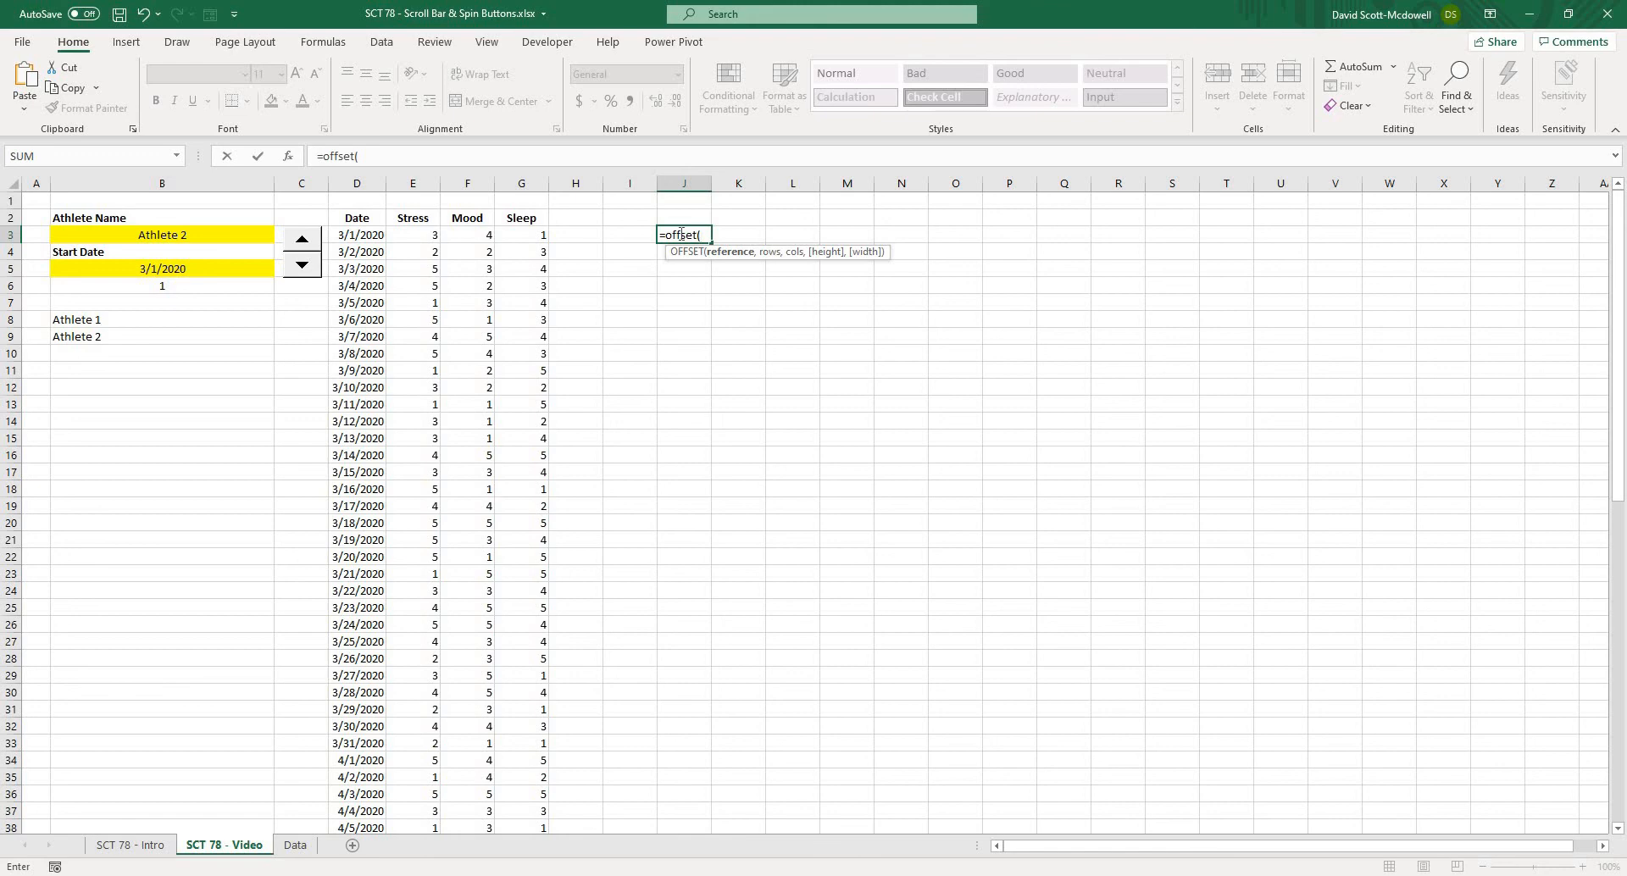
pyautogui.click(358, 237)
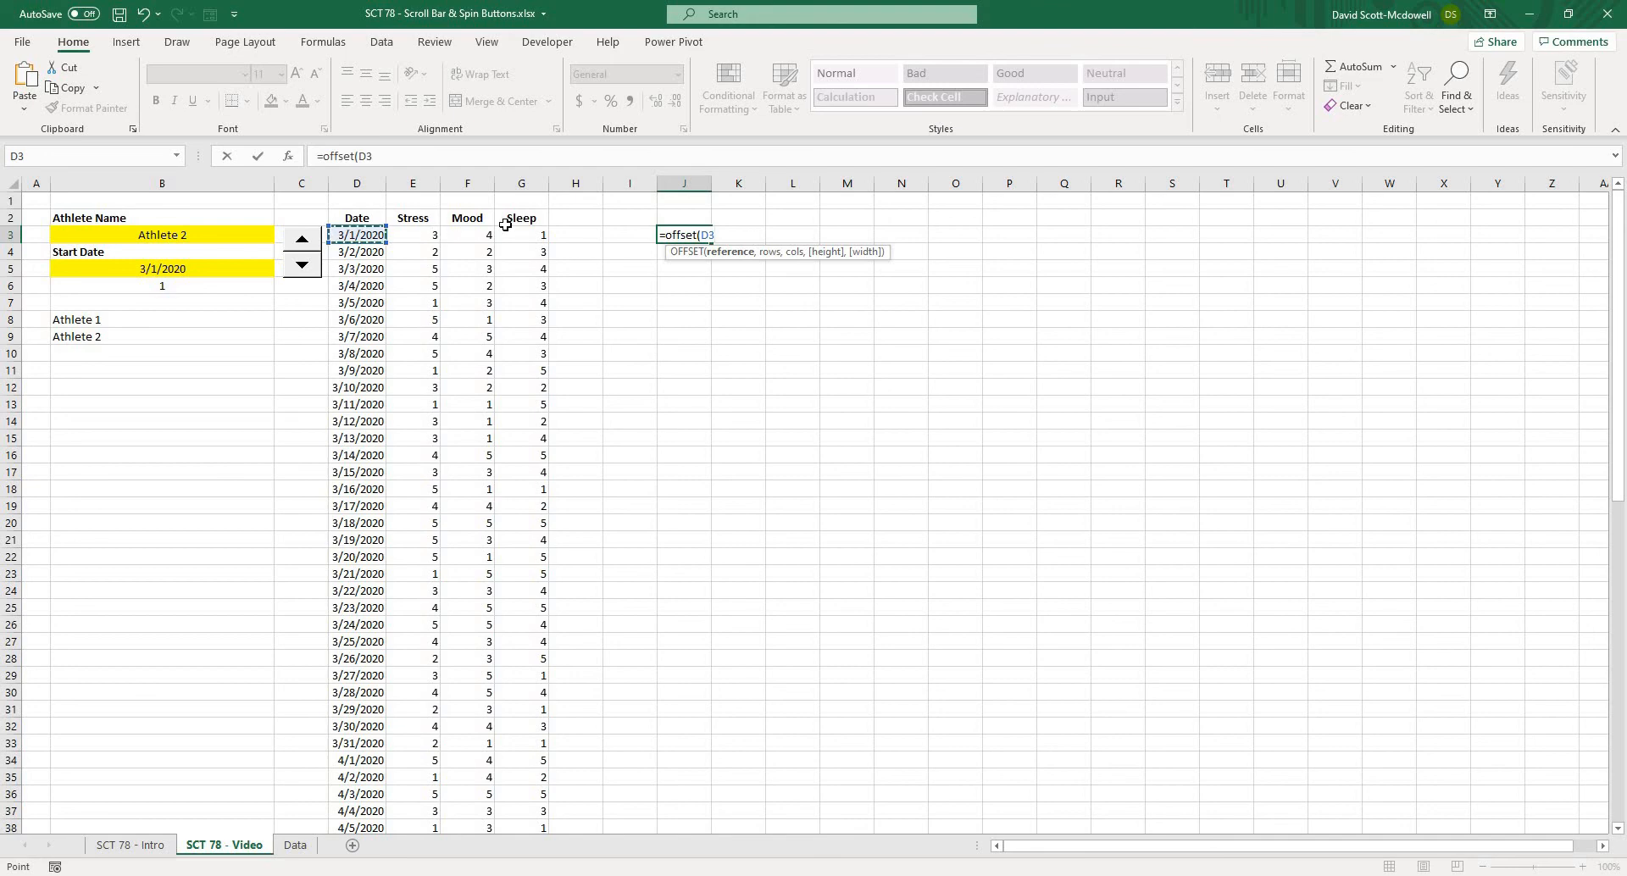
pyautogui.press('F4')
pyautogui.write(',')
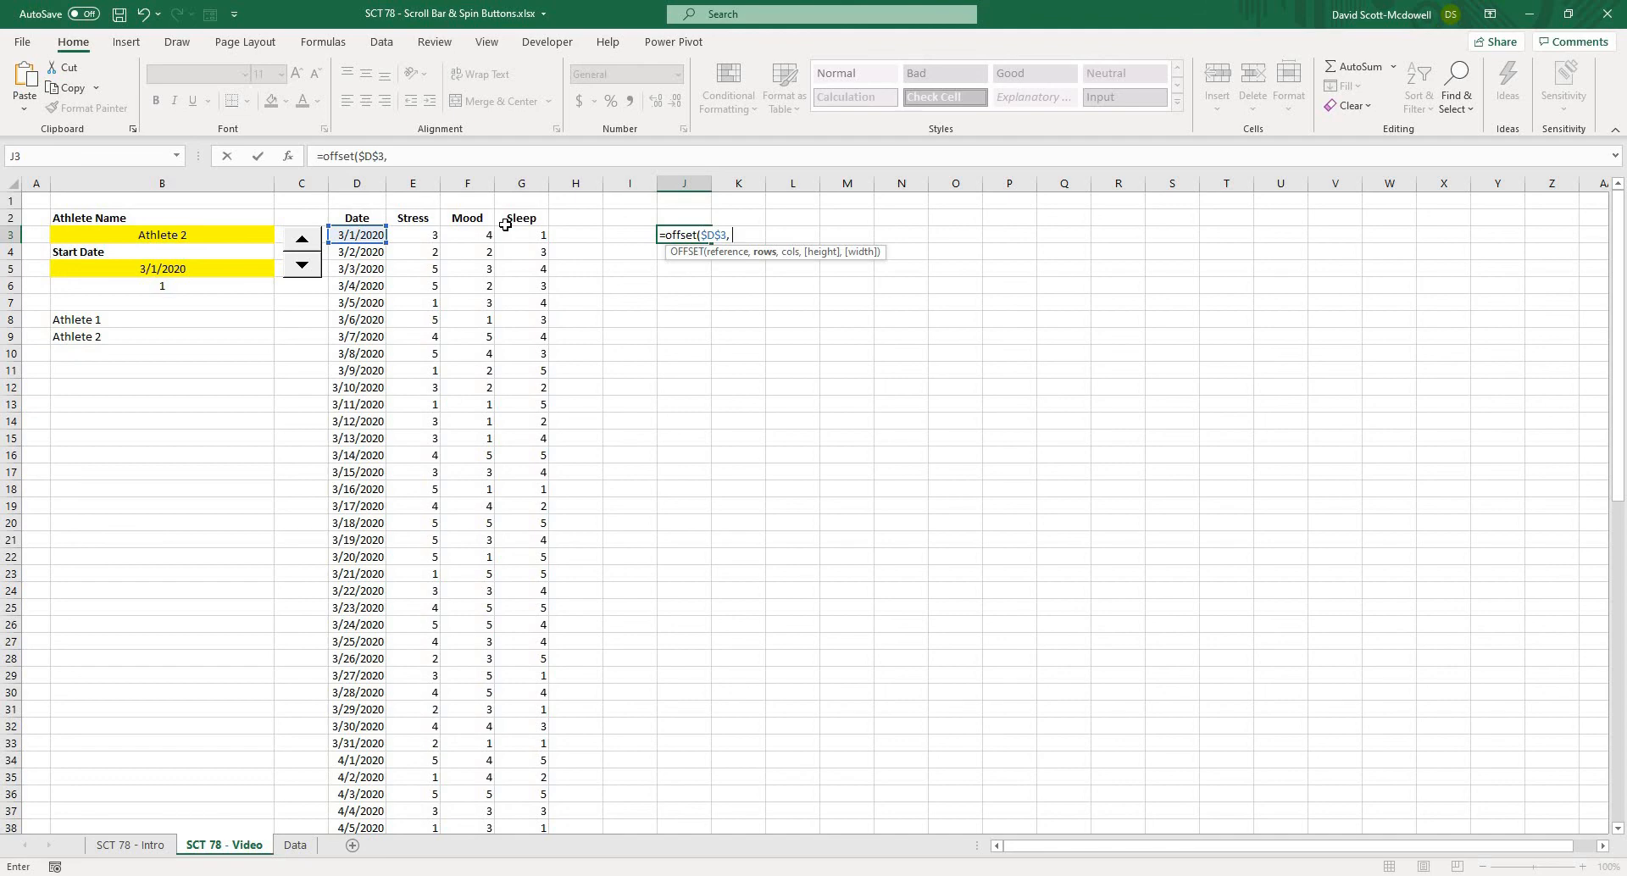
# Add MATCH($B$5, $D$3#, 0) -1 as the rows argument of the OFFSET formula in J3
pyautogui.write('match(')
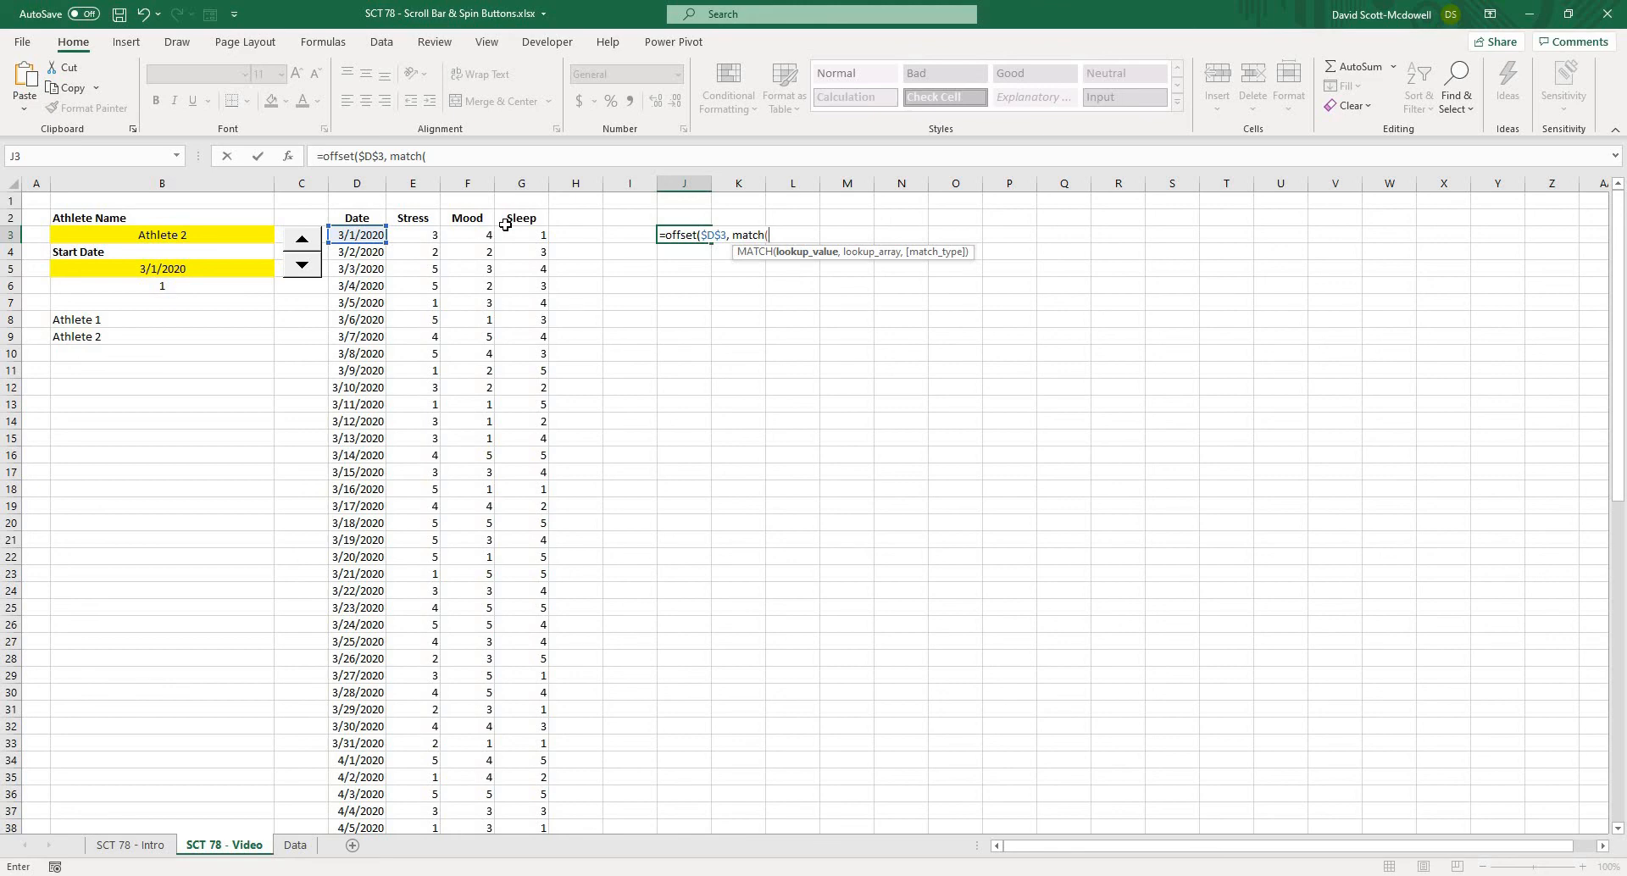
pyautogui.click(158, 267)
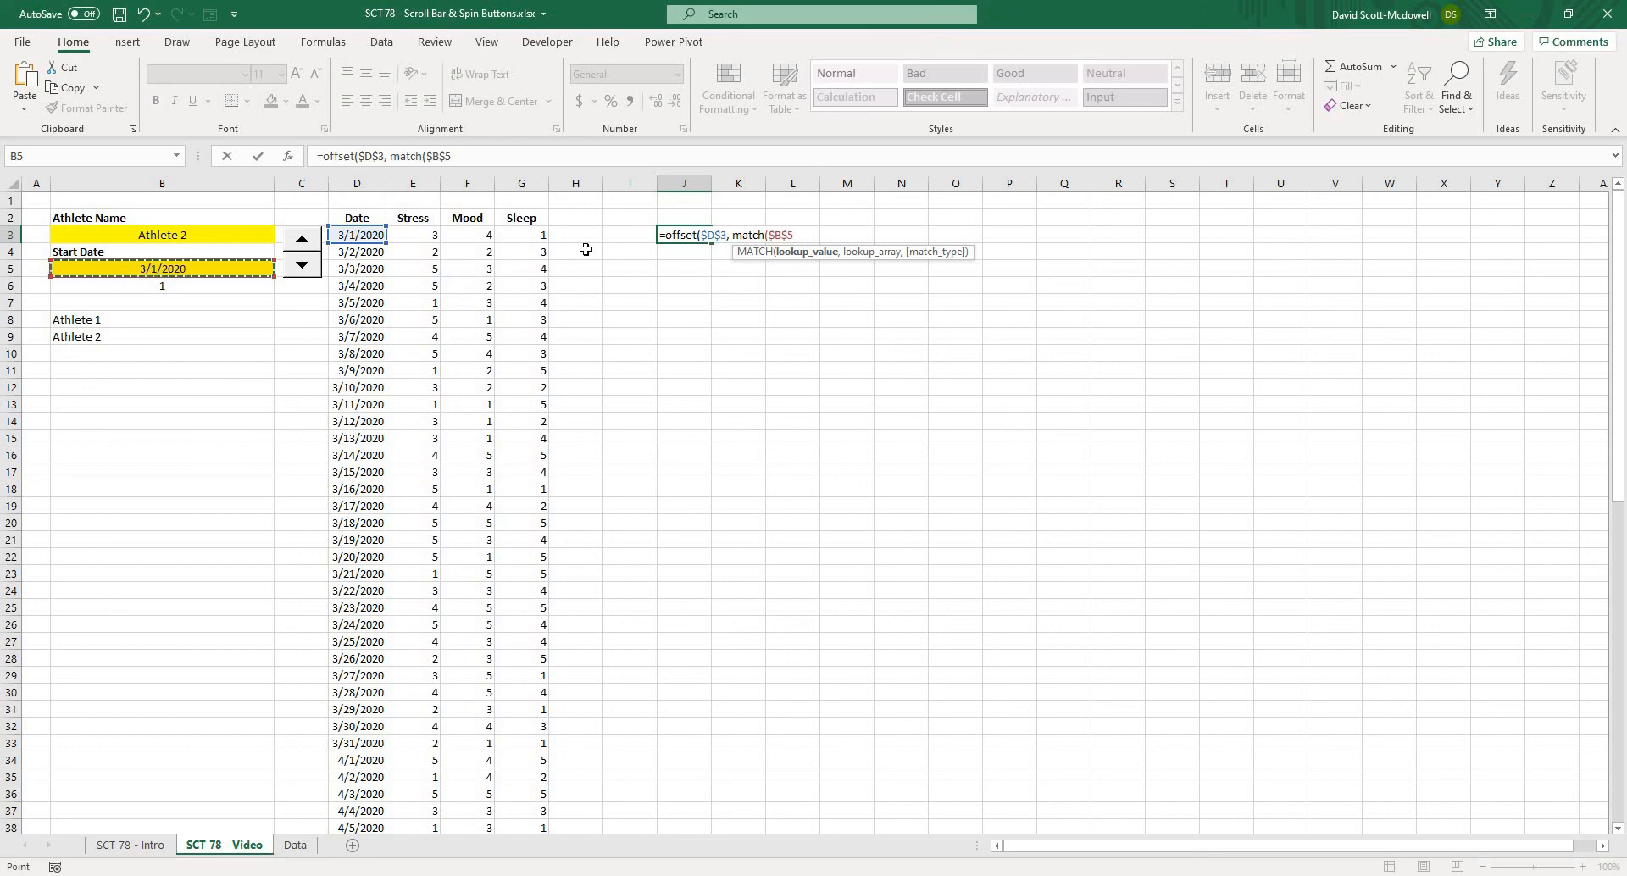
pyautogui.press('F4')
pyautogui.write(',')
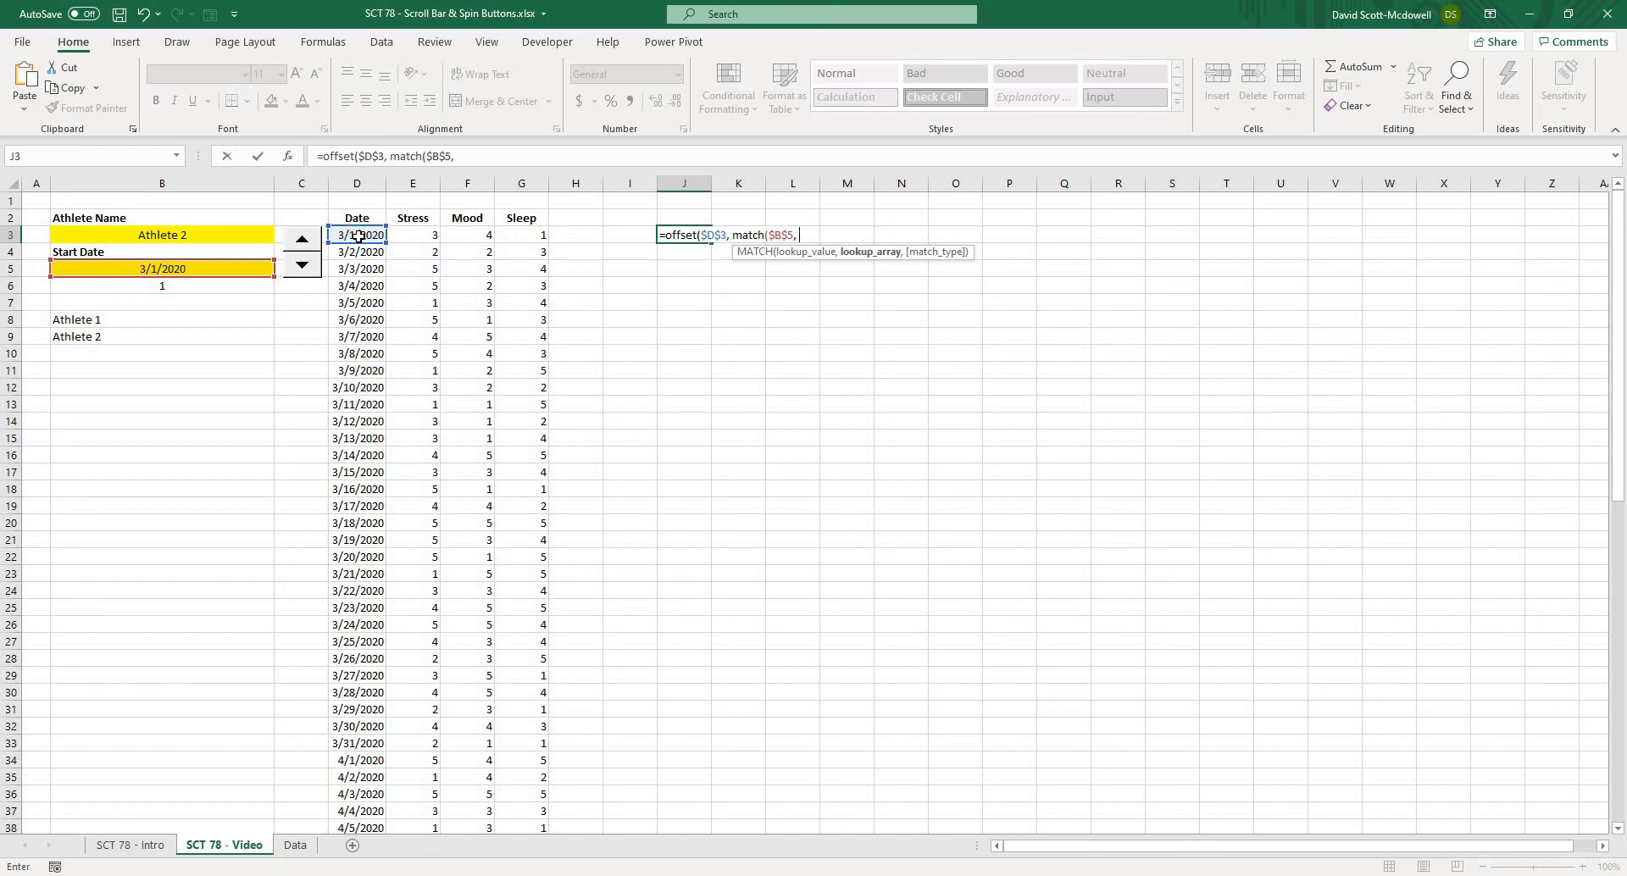
pyautogui.click(358, 237)
pyautogui.press('F4')
pyautogui.write('#')
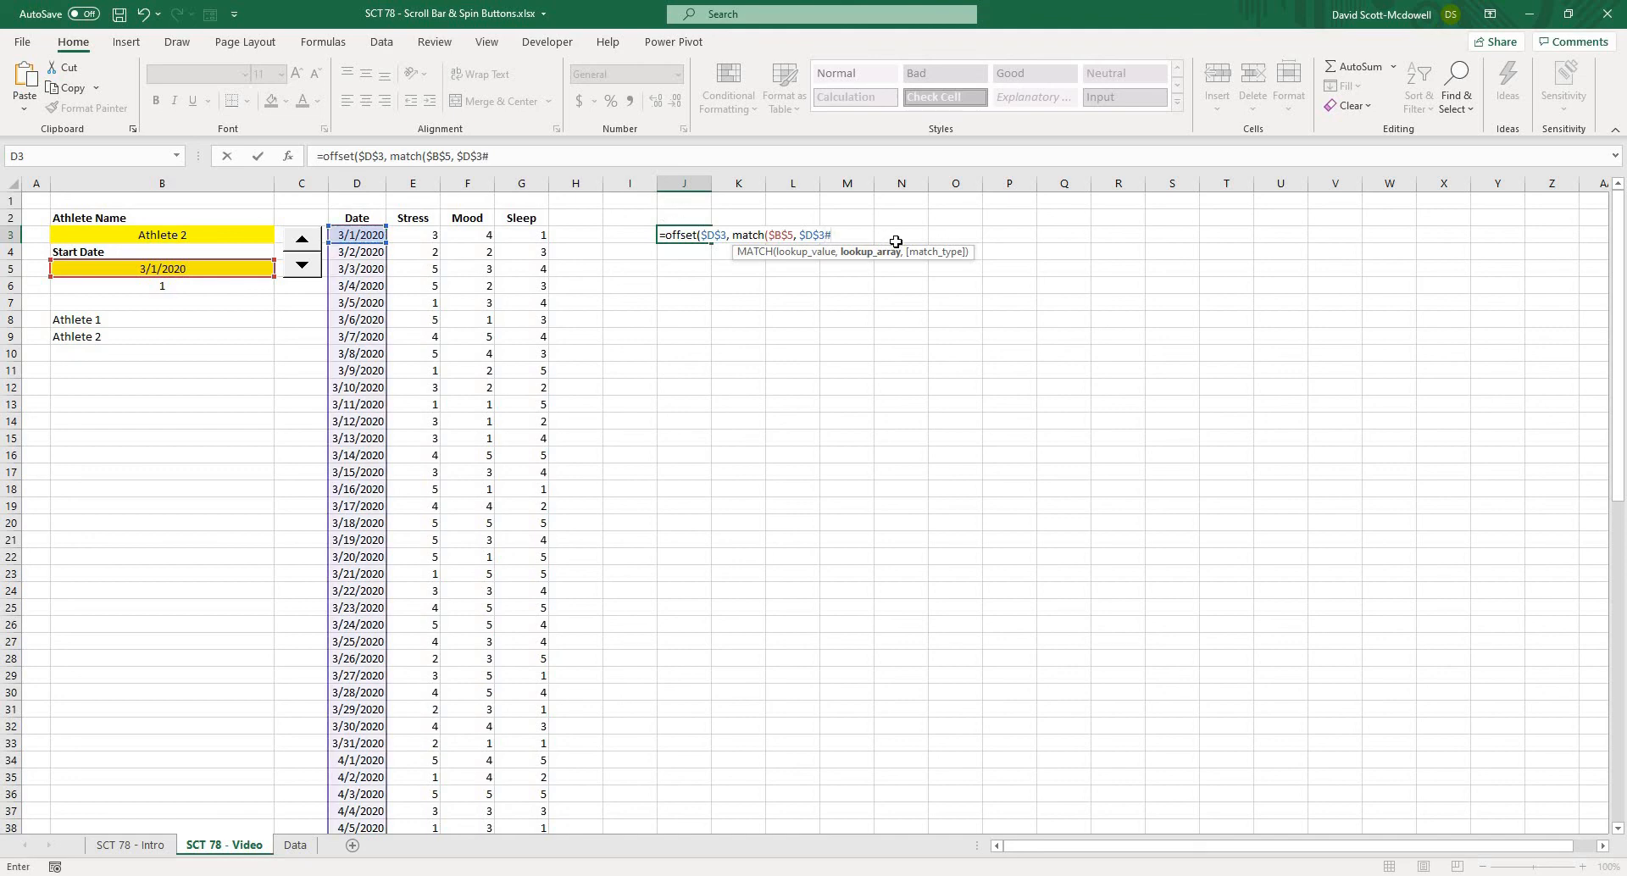
pyautogui.write(',0')
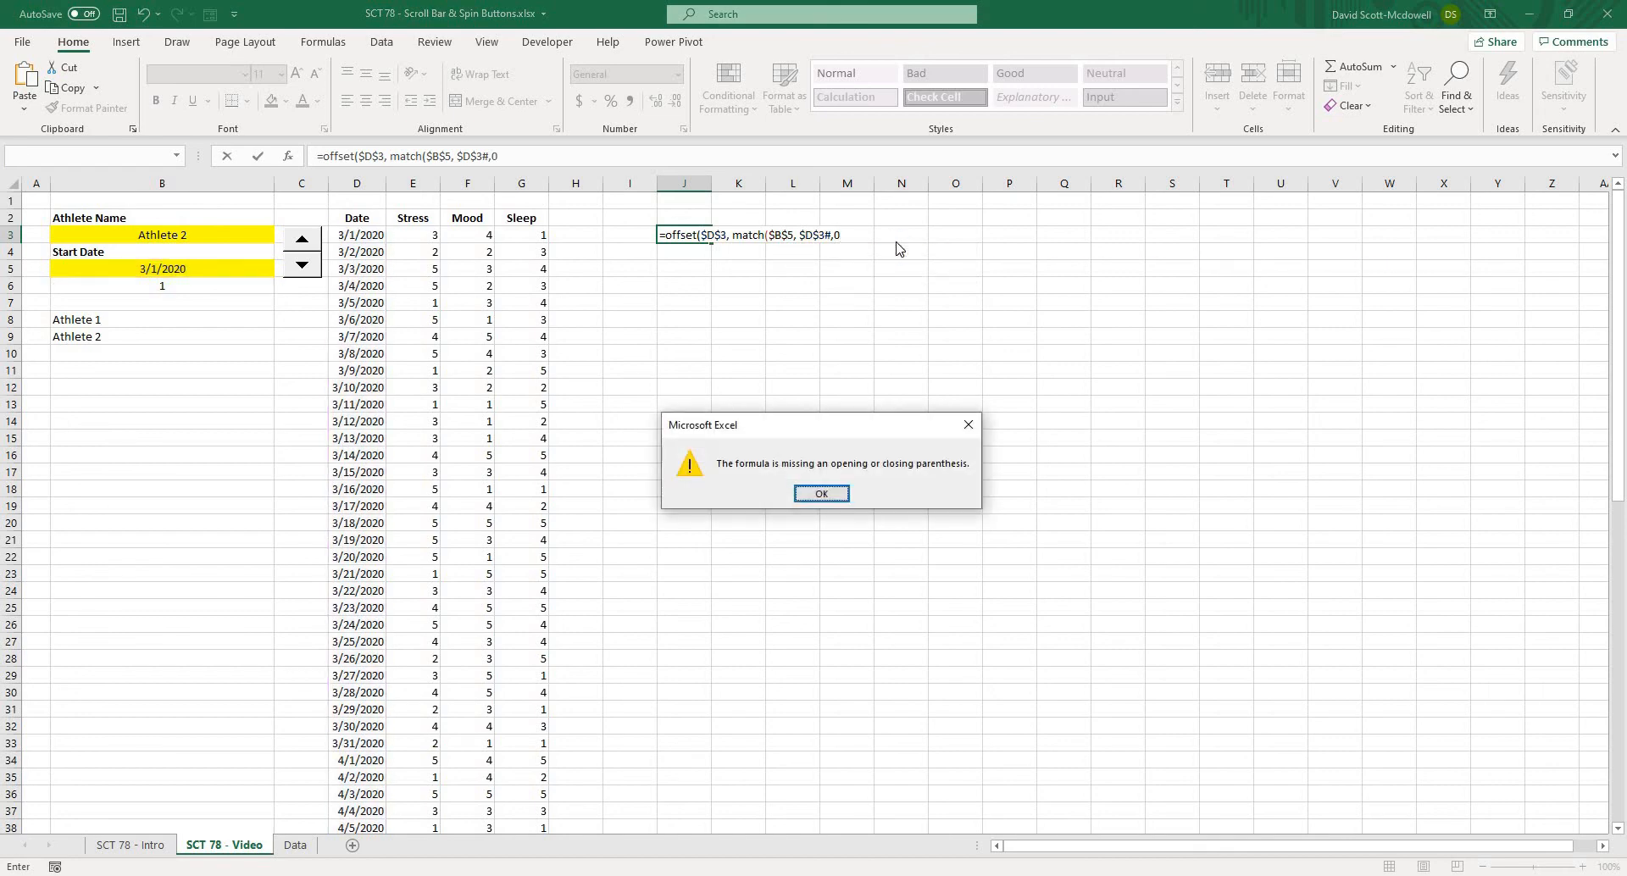
pyautogui.press('Return')
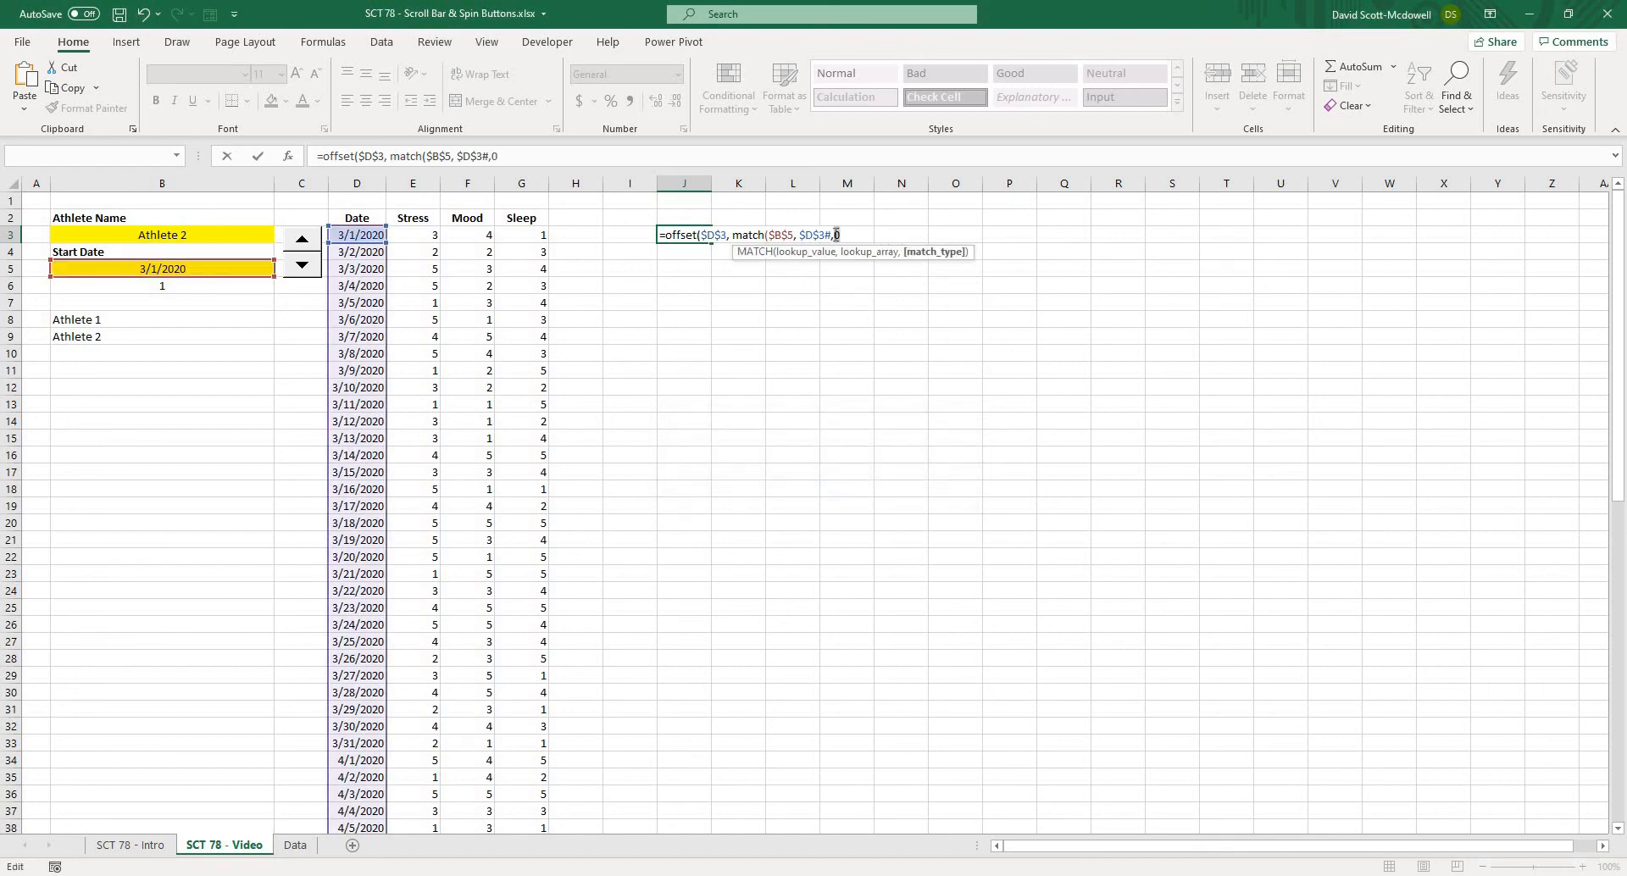
pyautogui.click(837, 235)
pyautogui.write(') -1')
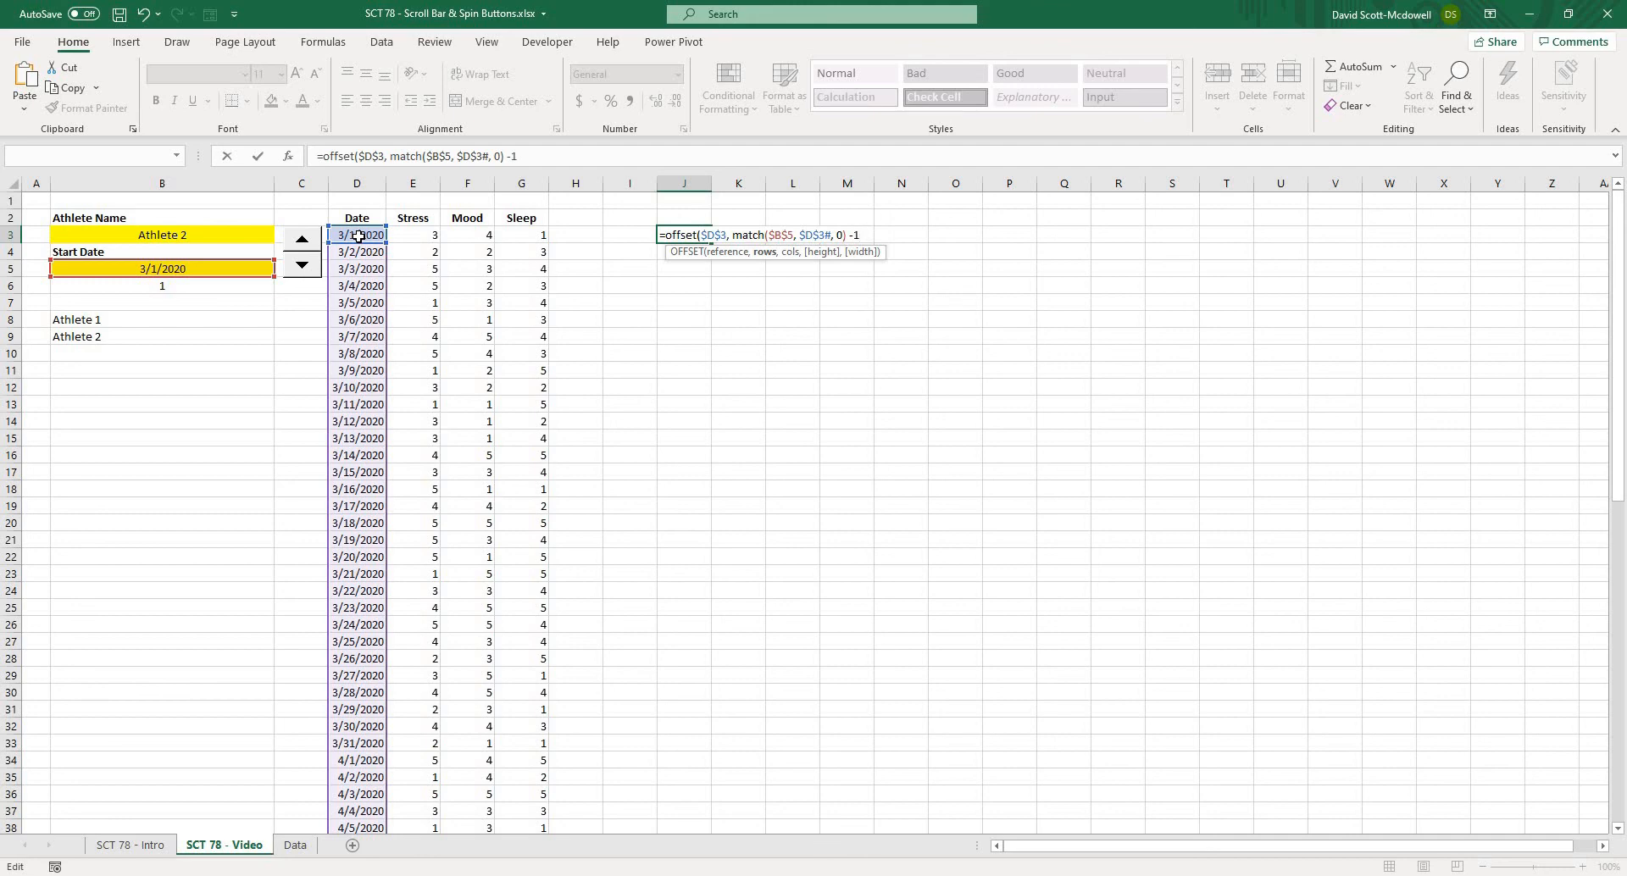
# Leave the cols argument empty, set height to $B$6 and width to 1, and complete the OFFSET formula in J3
pyautogui.write(',')
pyautogui.write(',')
pyautogui.click(142, 285)
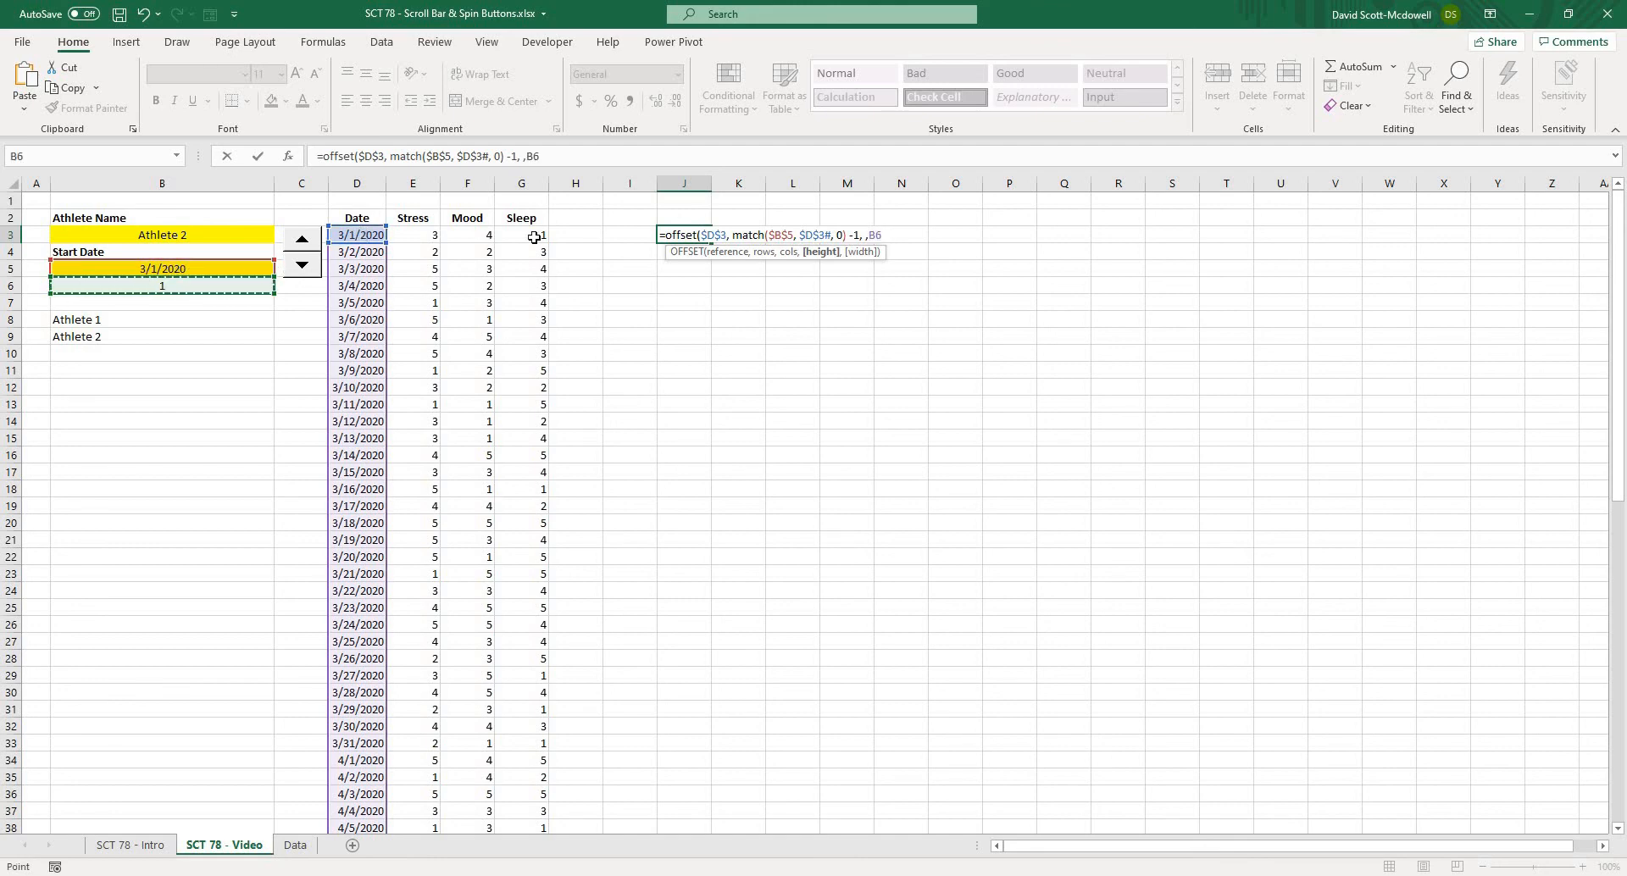
pyautogui.click(869, 235)
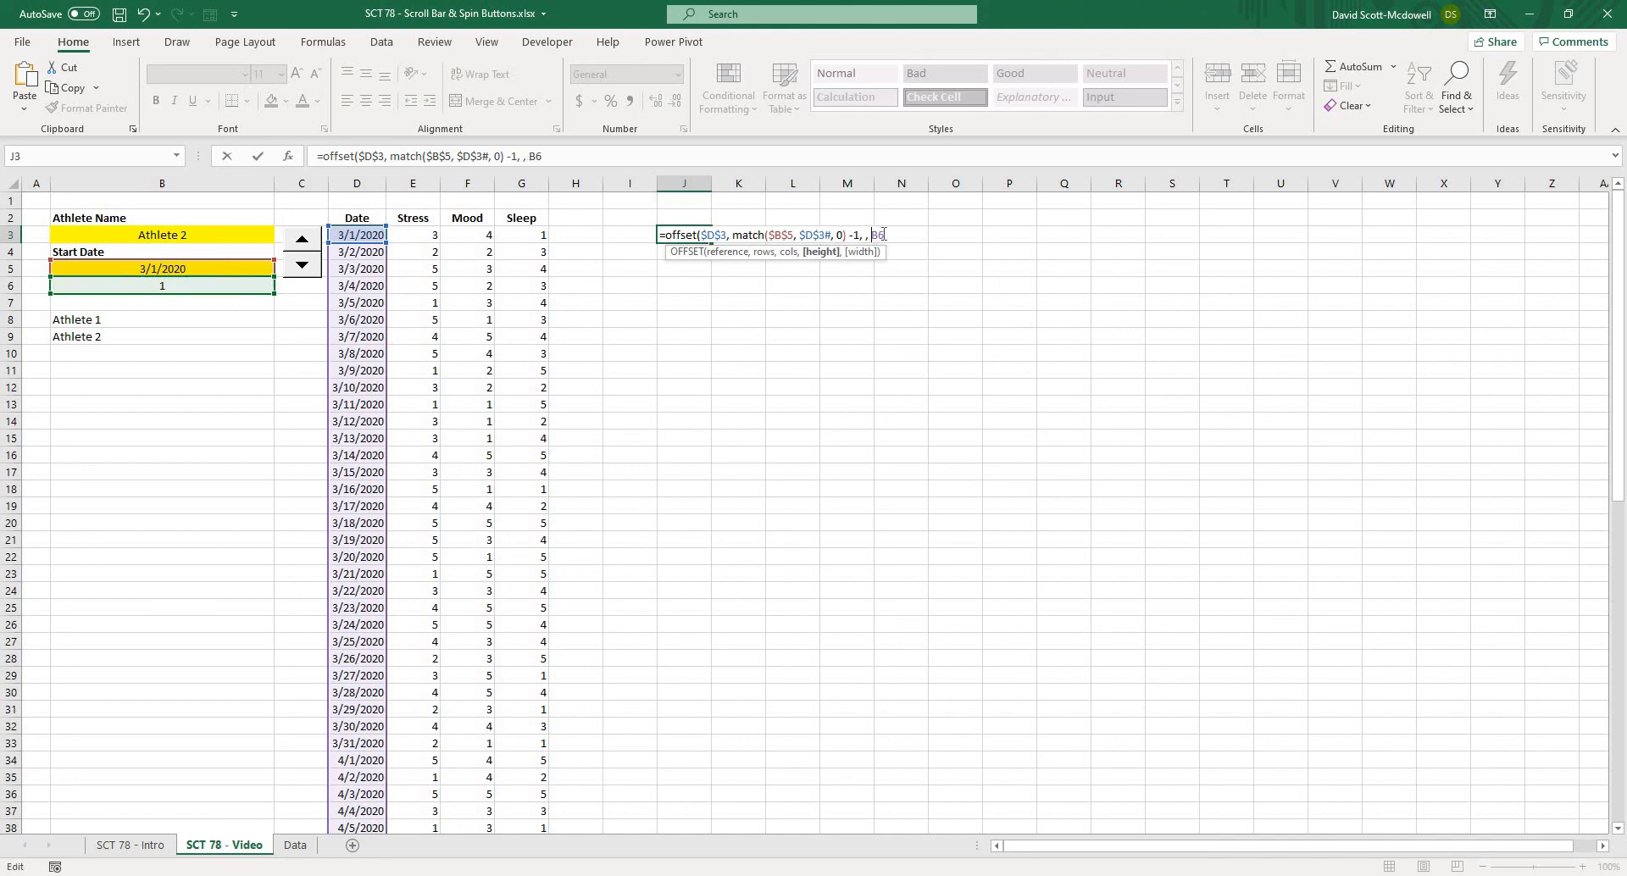
pyautogui.press('F4')
pyautogui.click(899, 234)
pyautogui.write(',')
pyautogui.write('1)')
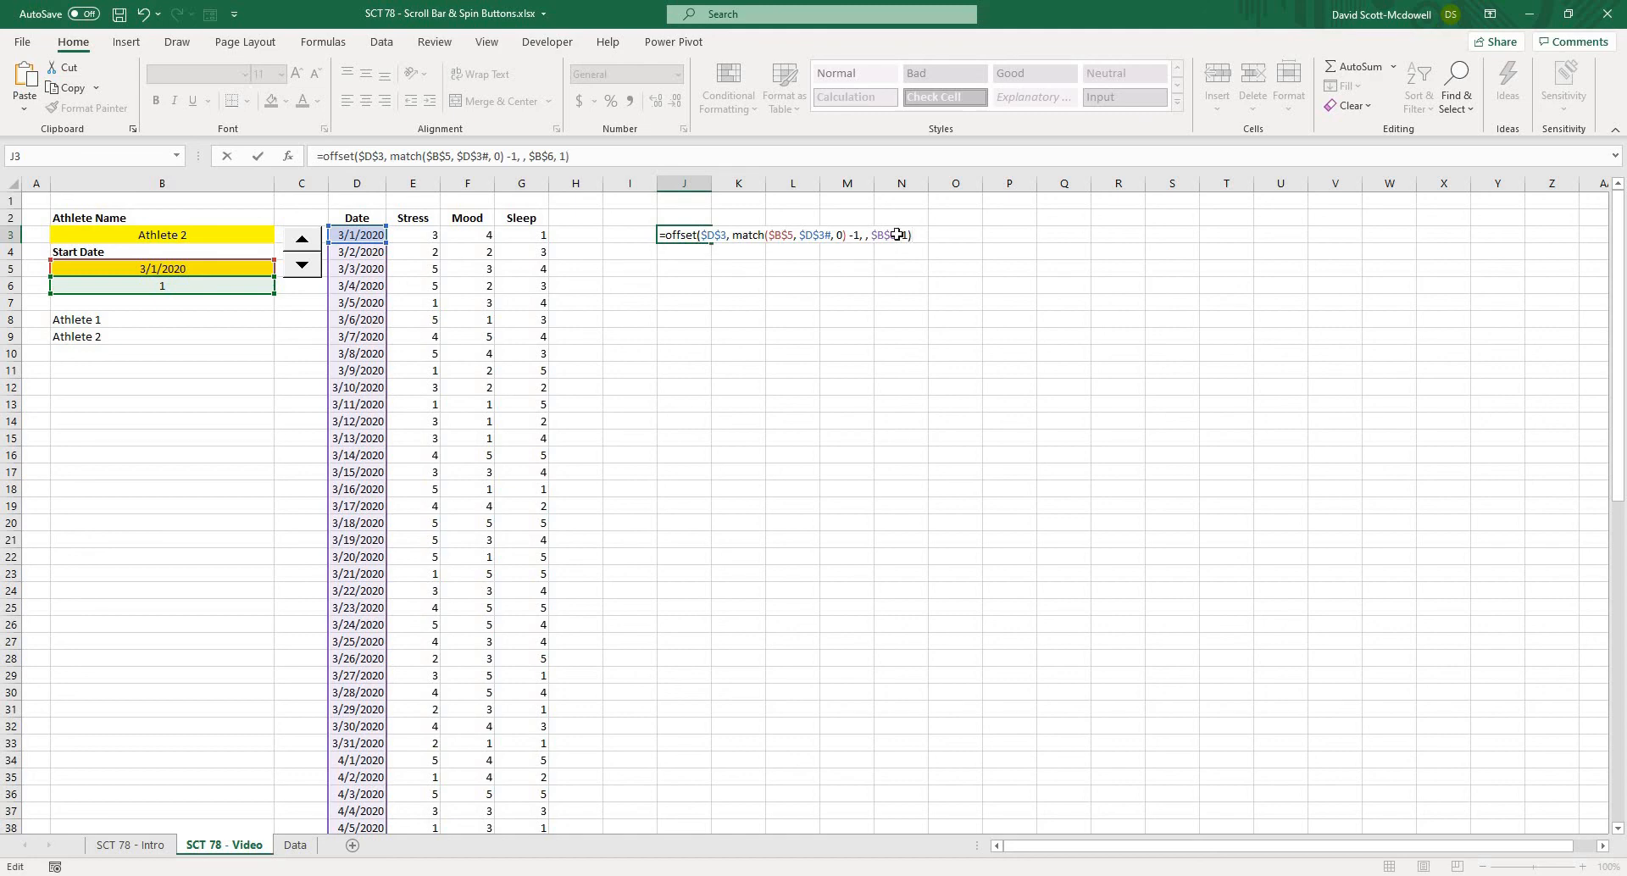
pyautogui.press('Return')
# Format cells J3:J20 as Short Date
pyautogui.moveTo(691, 237); pyautogui.dragTo(685, 523)
pyautogui.click(678, 74)
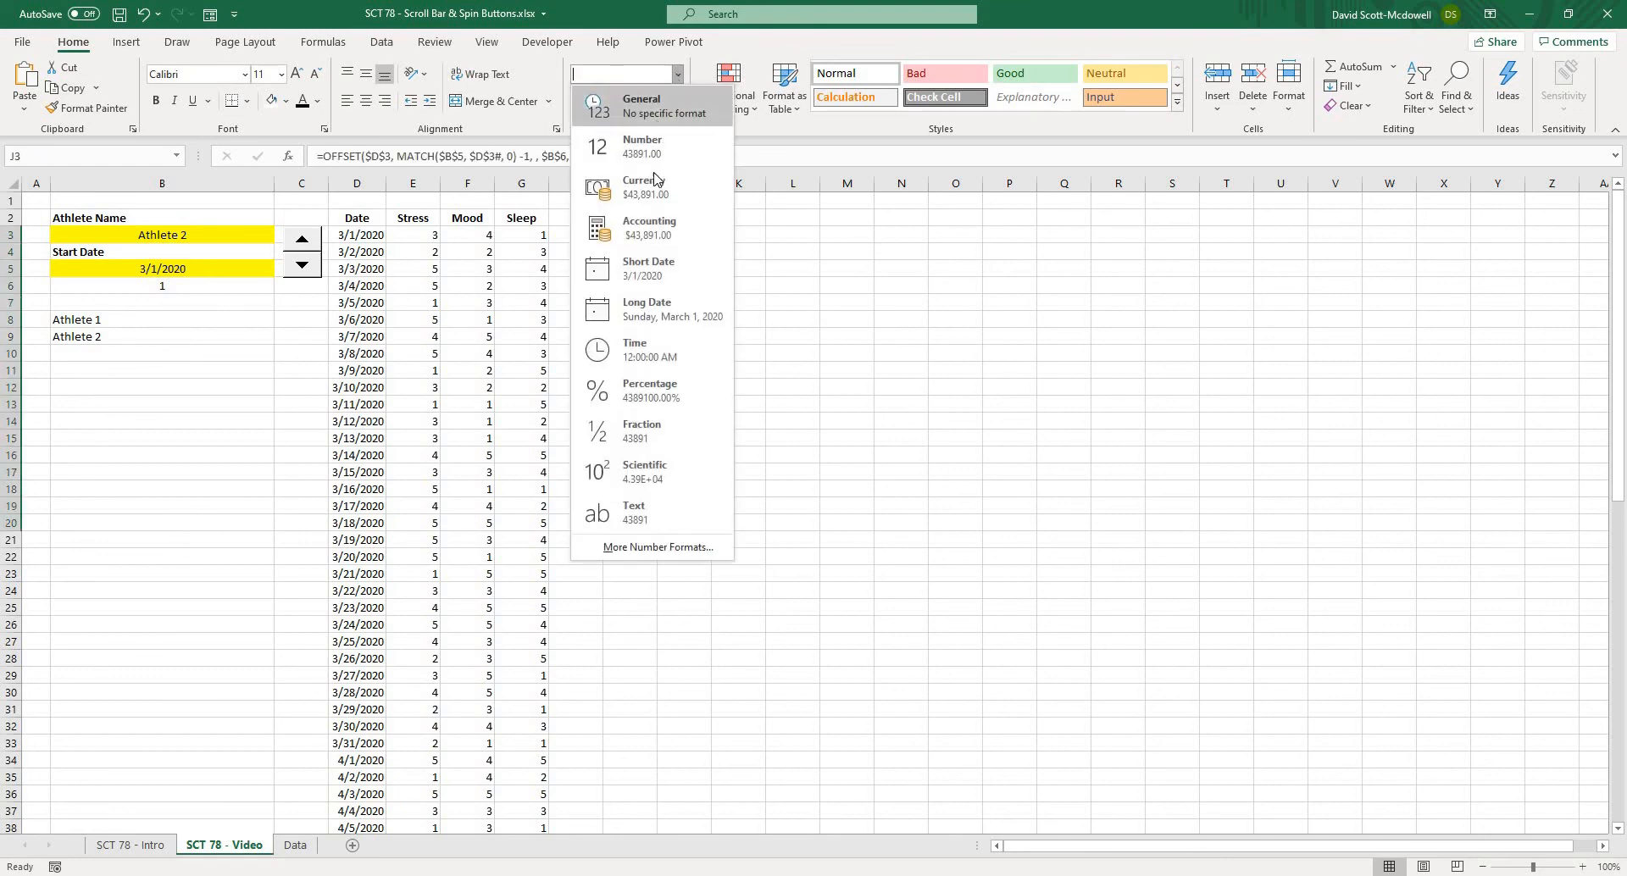
pyautogui.click(681, 269)
pyautogui.click(805, 285)
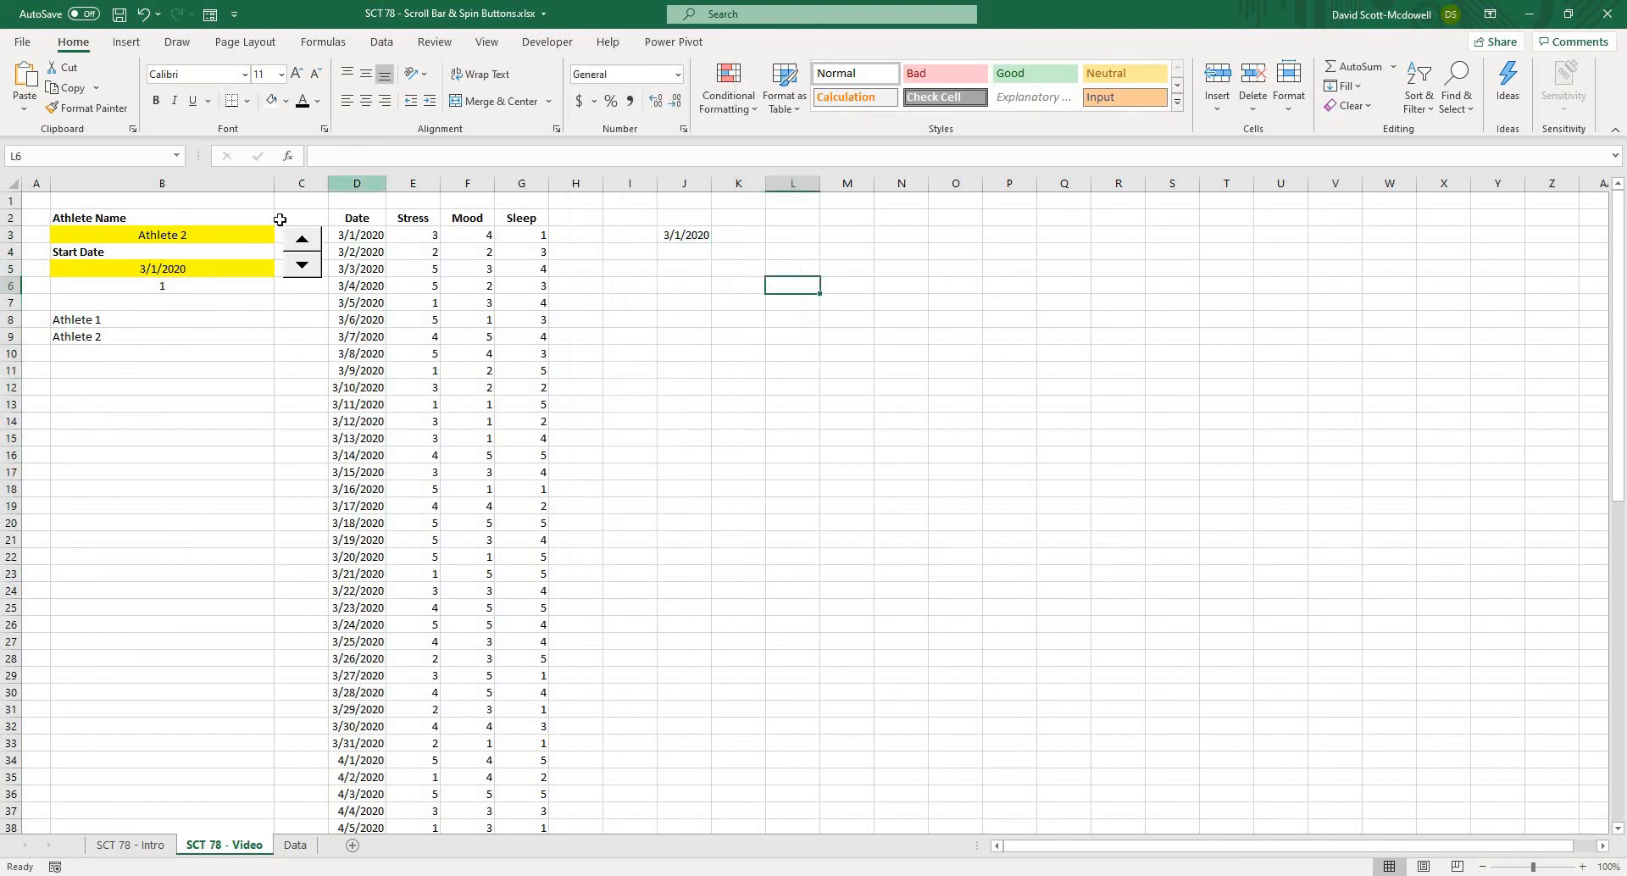
# Raise the linked value in B6 to 9 with the spin button to test the date list in column J
pyautogui.click(302, 240)
pyautogui.click(301, 240)
pyautogui.click(301, 240)
pyautogui.click(302, 240)
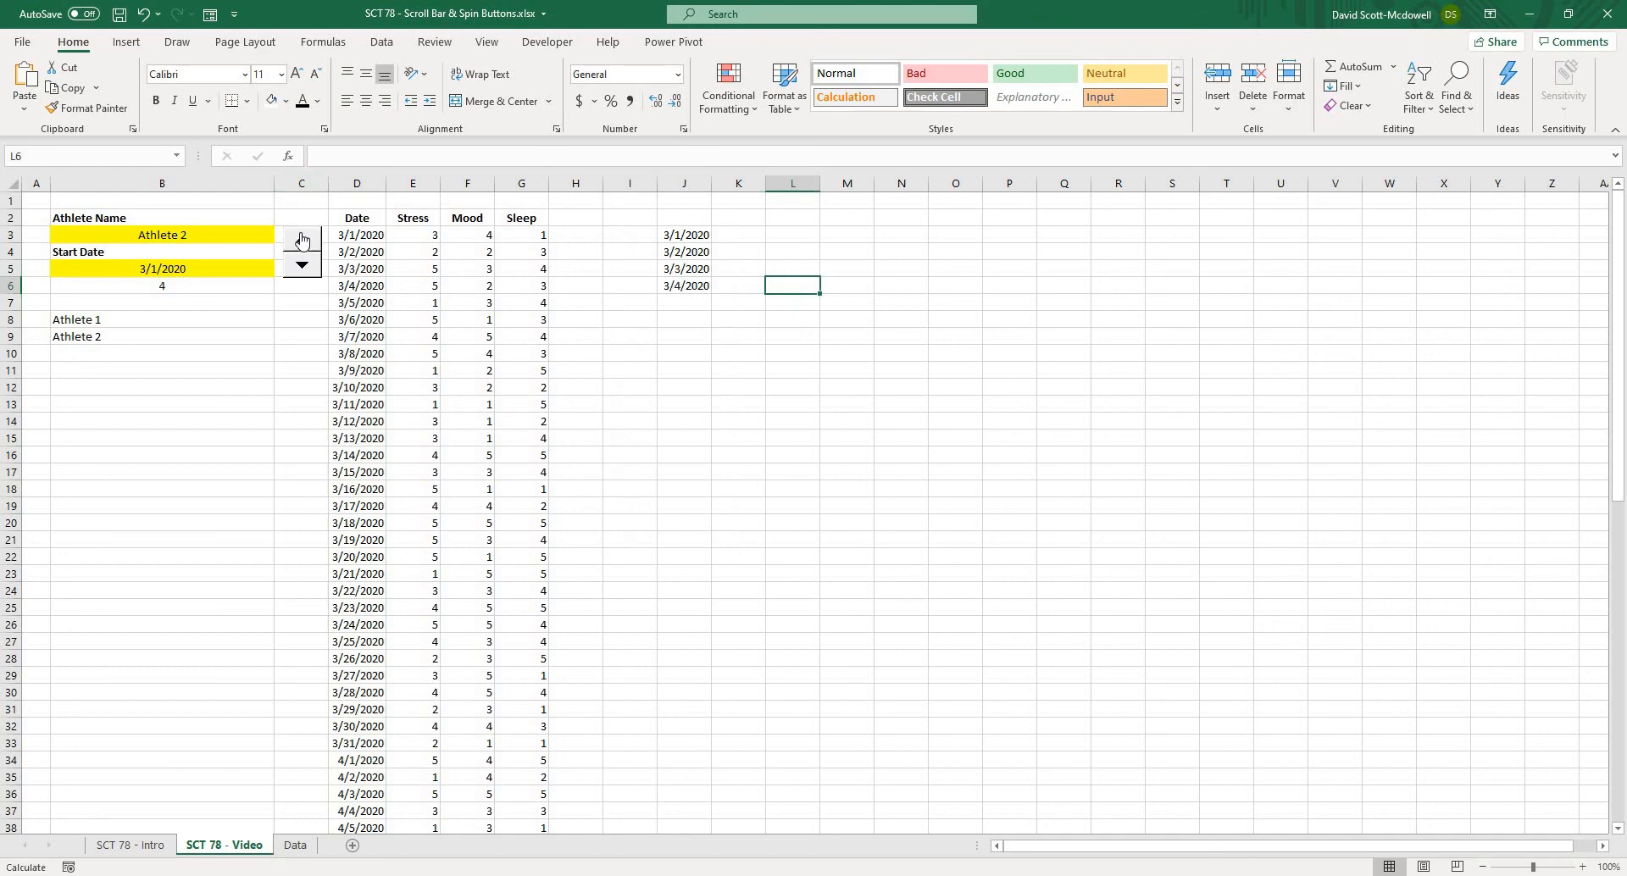
pyautogui.click(301, 240)
pyautogui.click(302, 240)
pyautogui.click(302, 240)
pyautogui.click(302, 239)
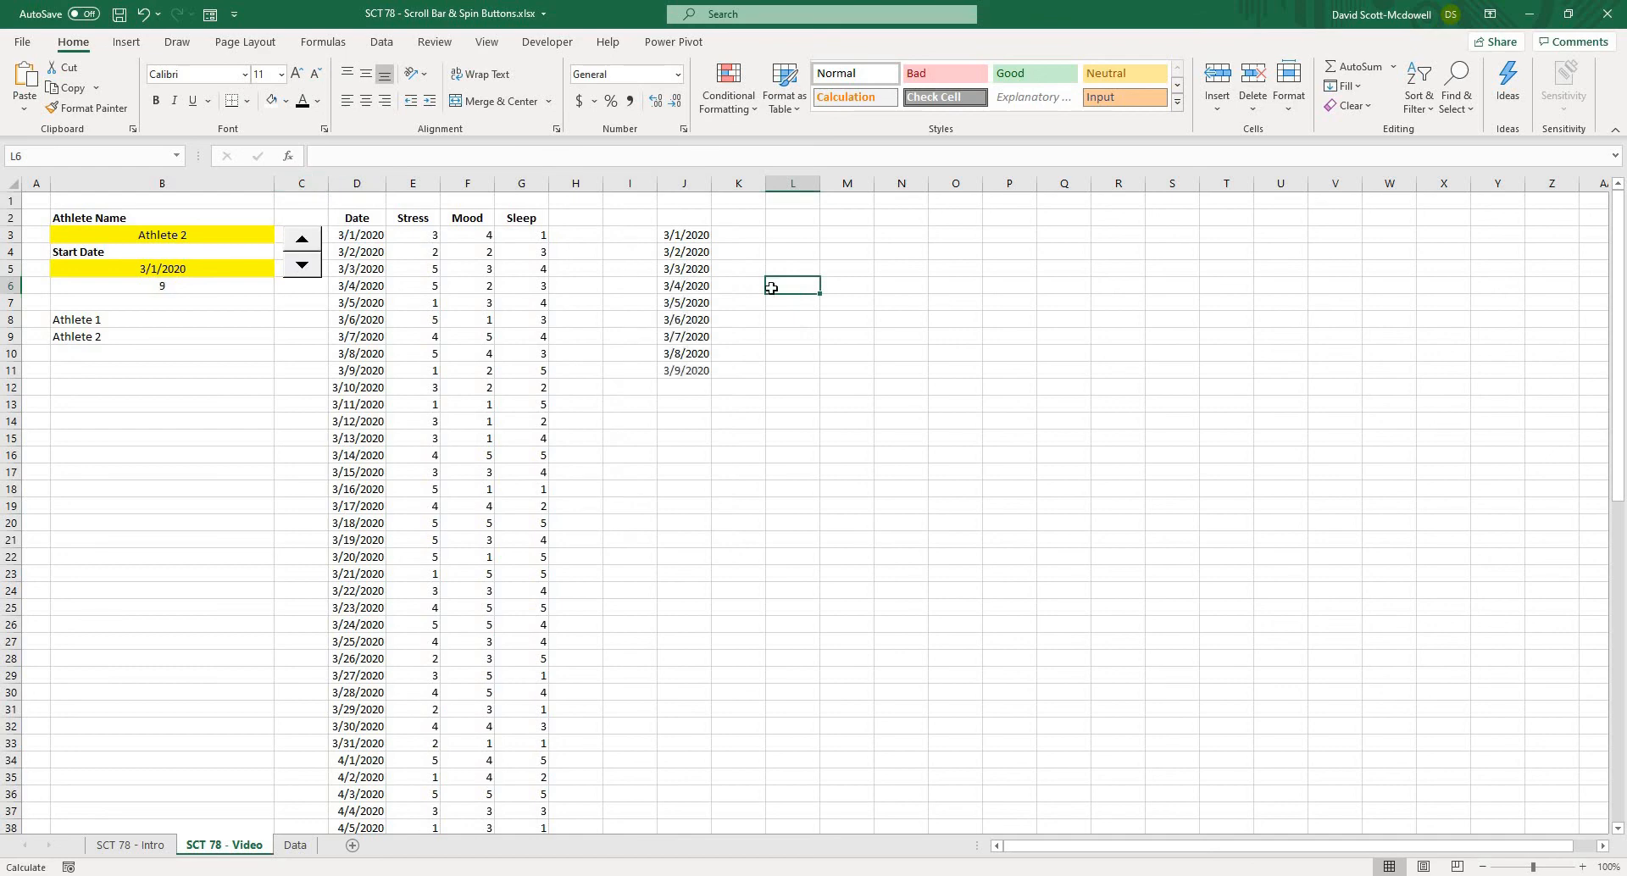
# Inspect the OFFSET formula in the first spilled date cells, J3 through J7
pyautogui.click(716, 239)
pyautogui.click(698, 238)
pyautogui.click(694, 253)
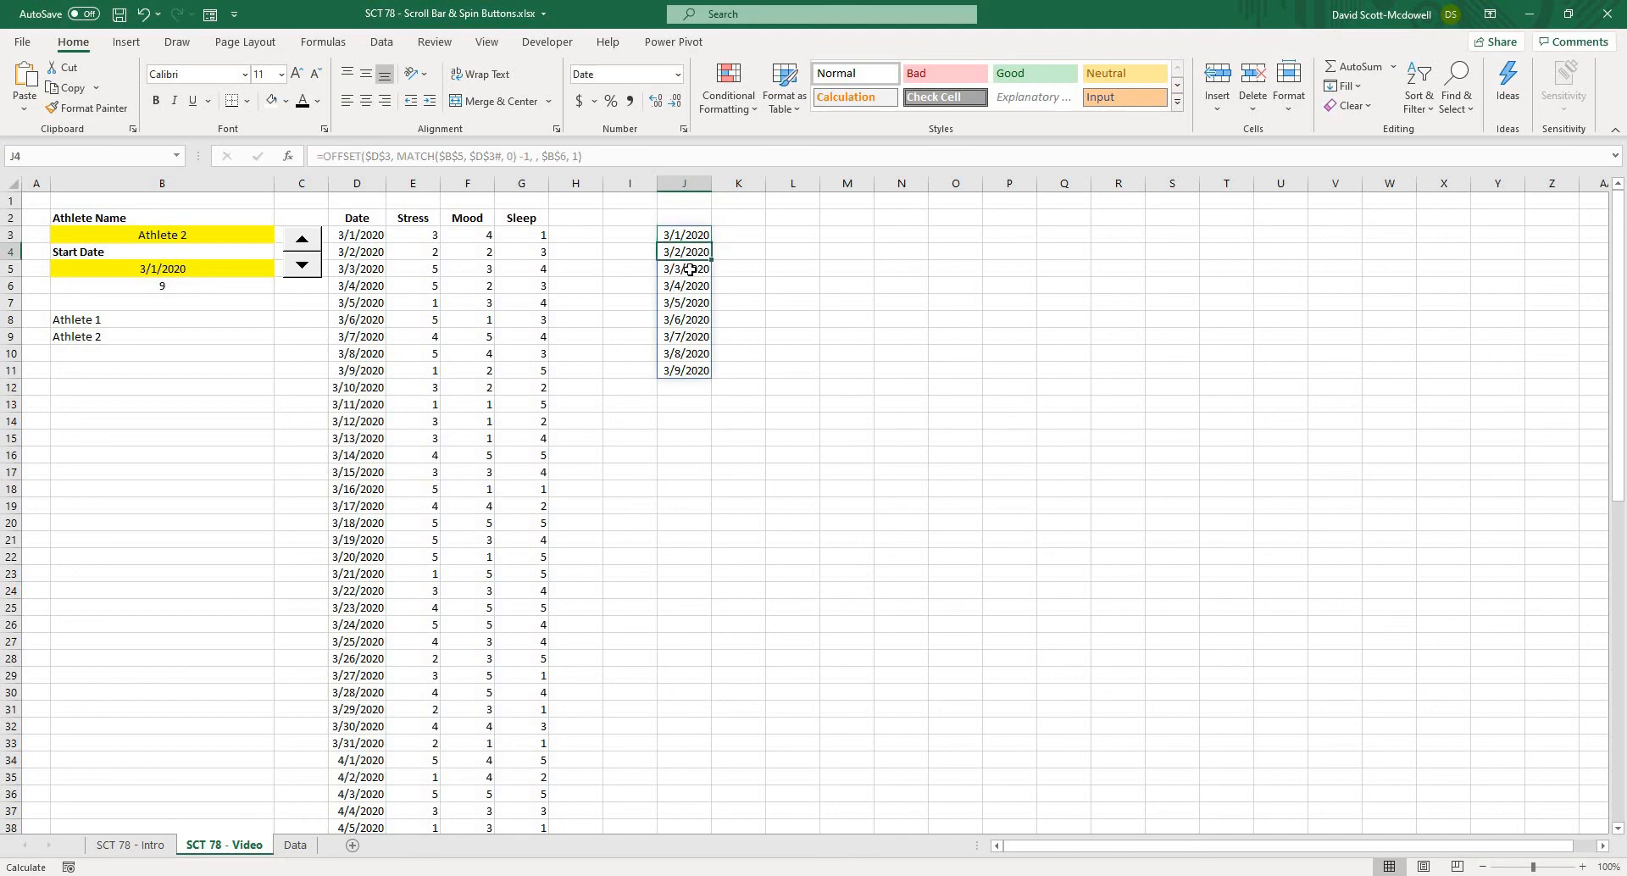
pyautogui.click(688, 268)
pyautogui.click(683, 287)
pyautogui.click(683, 303)
pyautogui.click(901, 302)
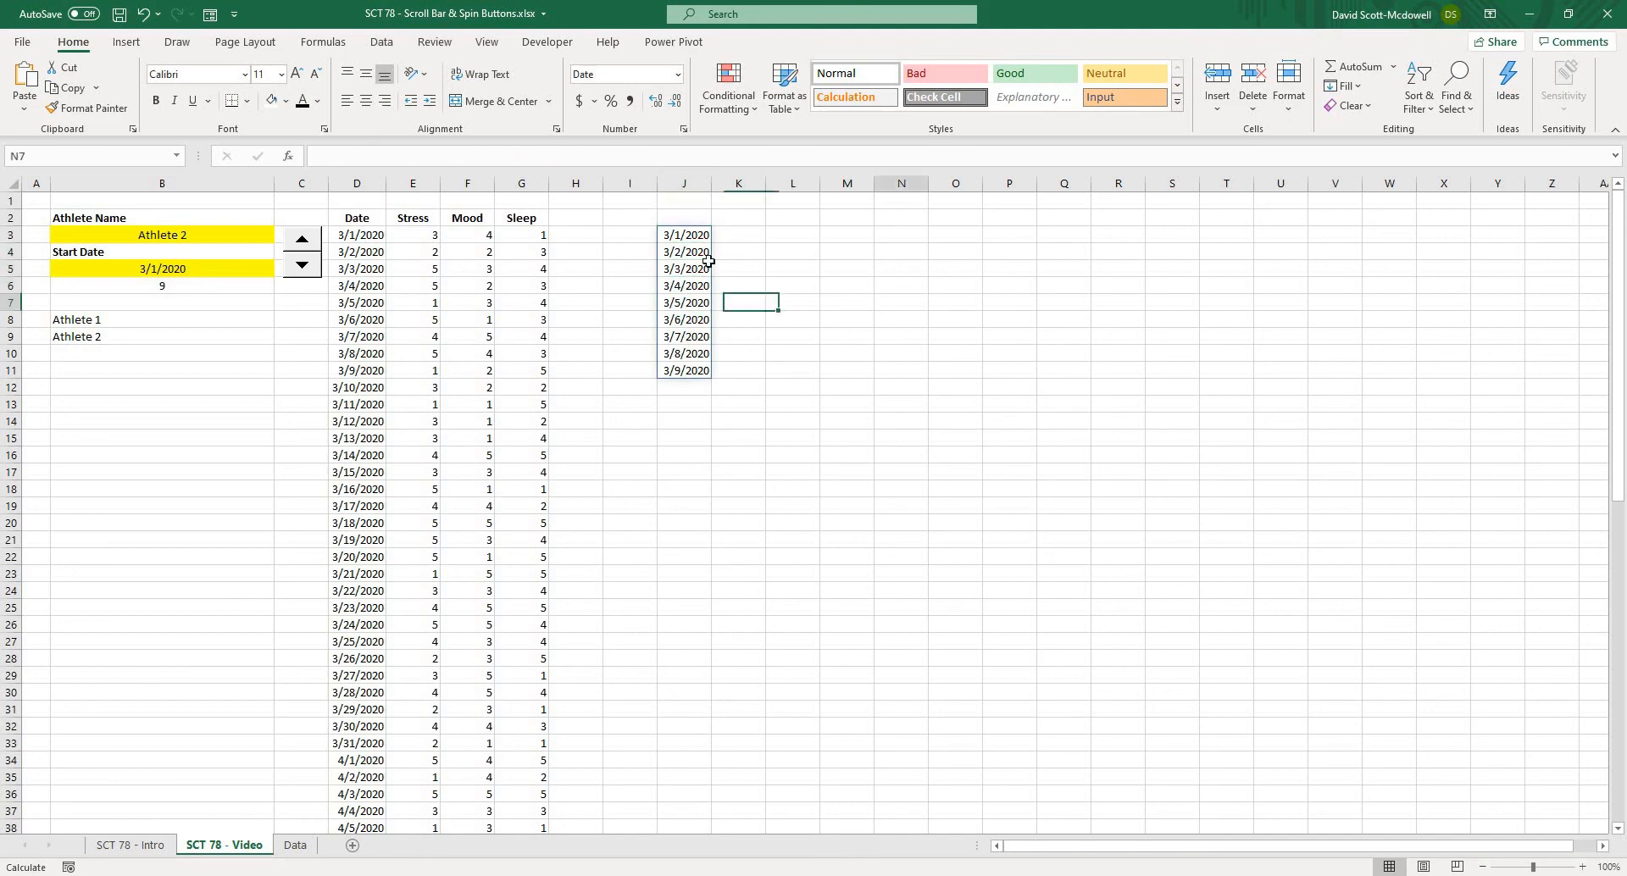
# Lower the spin button's linked value step by step to check that the date list in column J shortens
pyautogui.click(315, 268)
pyautogui.click(301, 266)
pyautogui.click(302, 266)
pyautogui.click(302, 266)
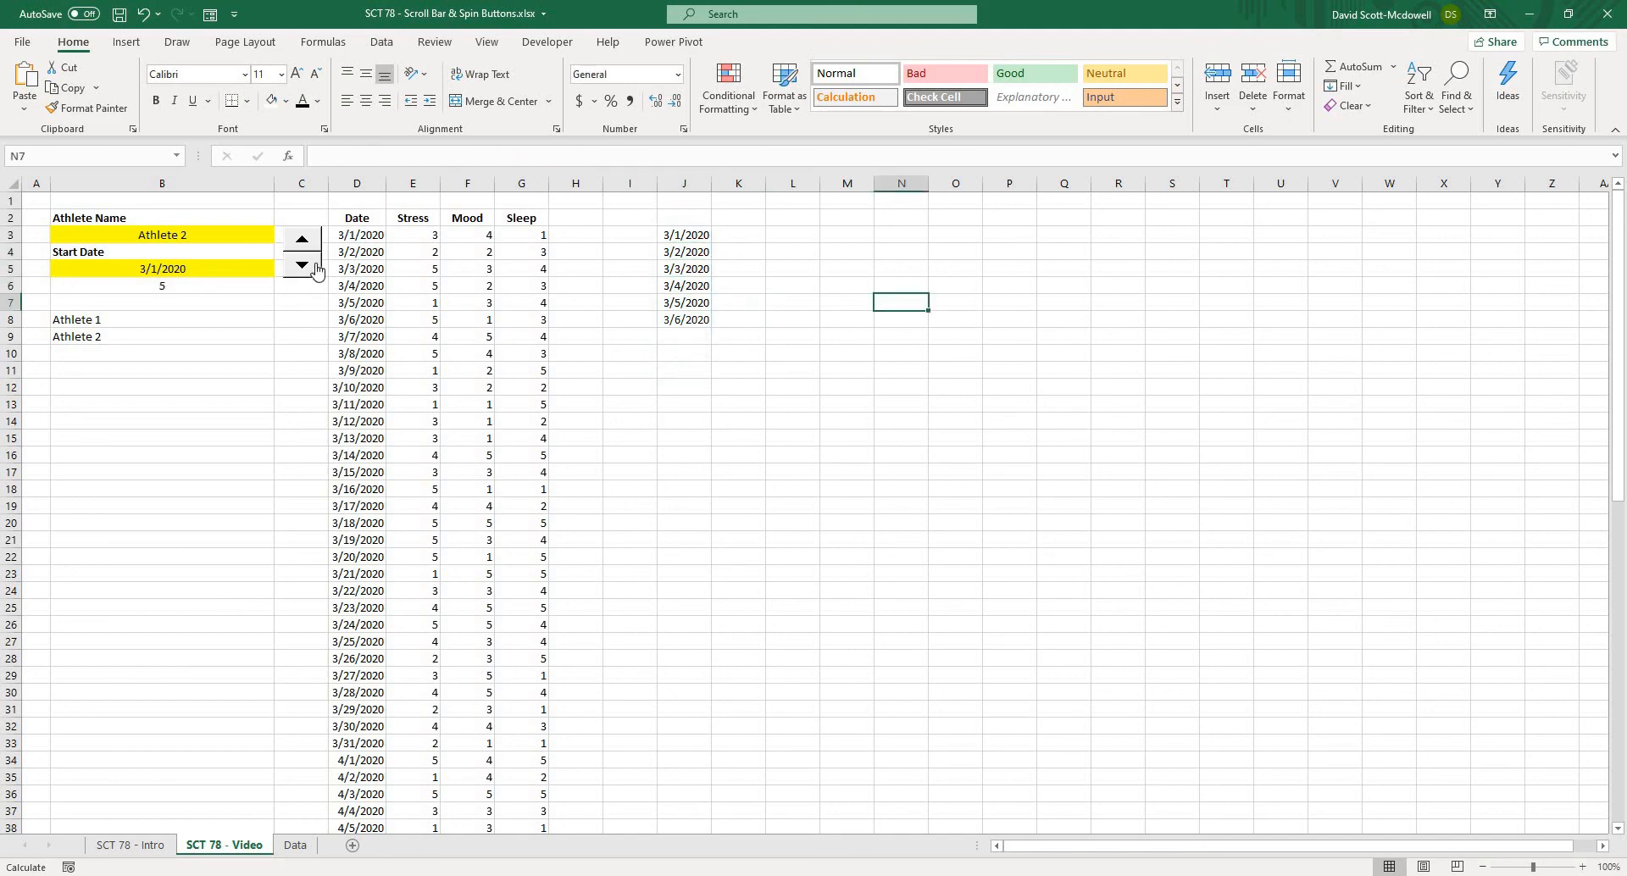
pyautogui.click(302, 266)
pyautogui.click(302, 266)
pyautogui.click(302, 266)
pyautogui.click(302, 266)
pyautogui.click(309, 263)
# Run the spin button up and down repeatedly to test the date list, ending with B6 at 1
pyautogui.click(309, 241)
pyautogui.click(309, 241)
pyautogui.click(309, 241)
pyautogui.click(309, 241)
pyautogui.click(310, 241)
pyautogui.click(308, 266)
pyautogui.click(309, 267)
pyautogui.click(309, 267)
pyautogui.click(309, 267)
pyautogui.click(309, 241)
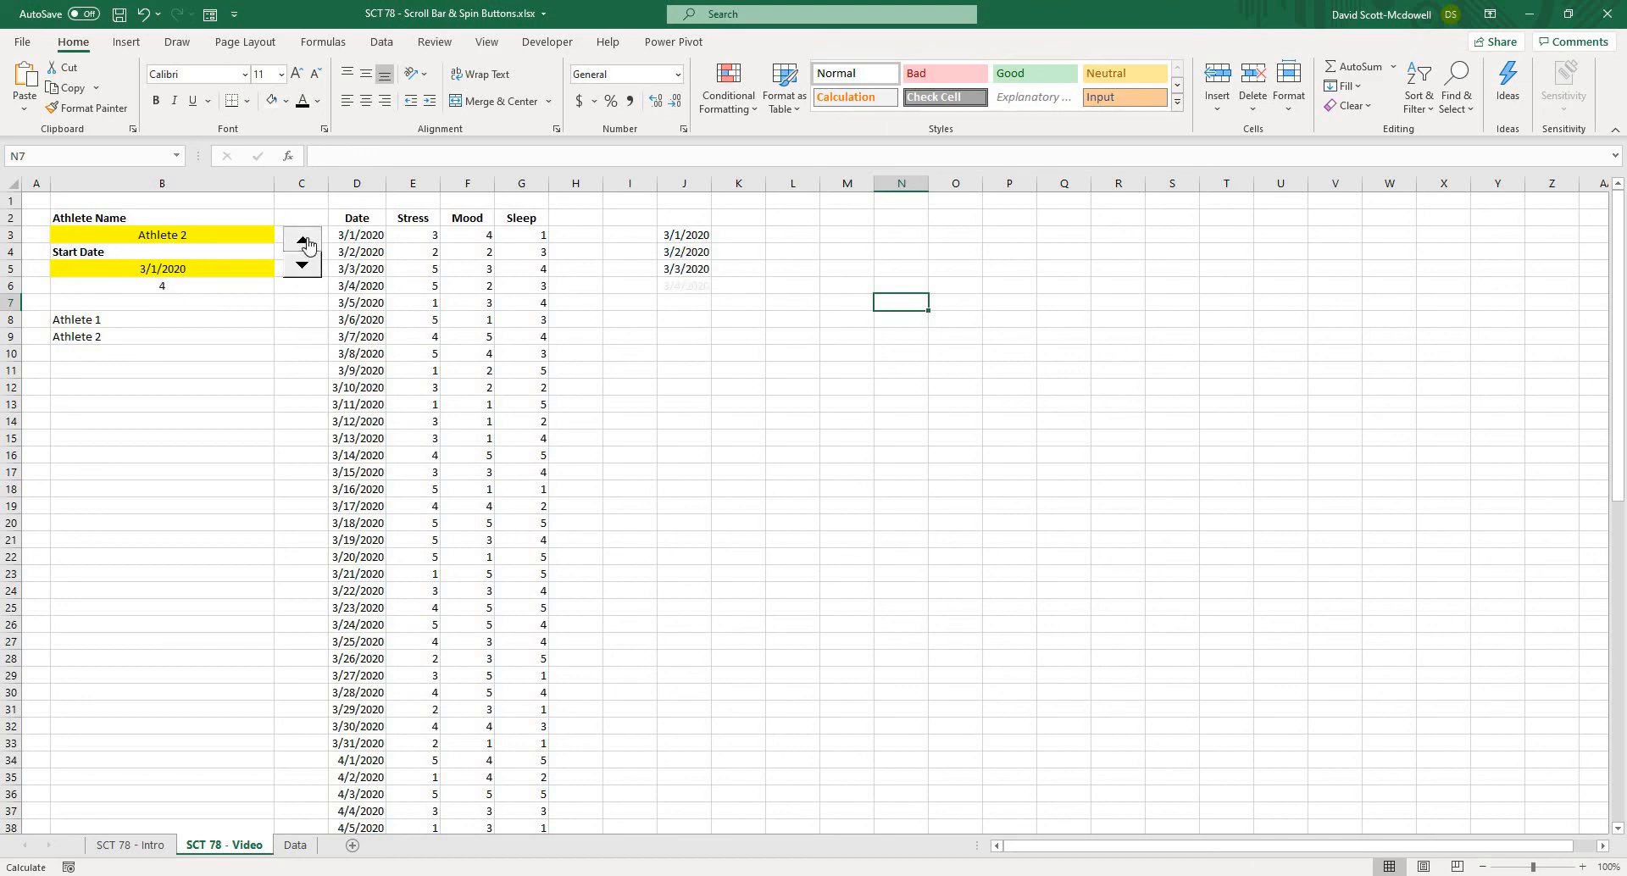
pyautogui.click(309, 241)
pyautogui.click(310, 241)
pyautogui.click(309, 241)
pyautogui.click(311, 267)
pyautogui.click(310, 268)
pyautogui.click(309, 242)
pyautogui.click(313, 268)
pyautogui.click(313, 268)
pyautogui.click(313, 267)
# Copy the OFFSET formula text from J3 into K3 and set its cols argument to 1 for the Stress values
pyautogui.click(684, 235)
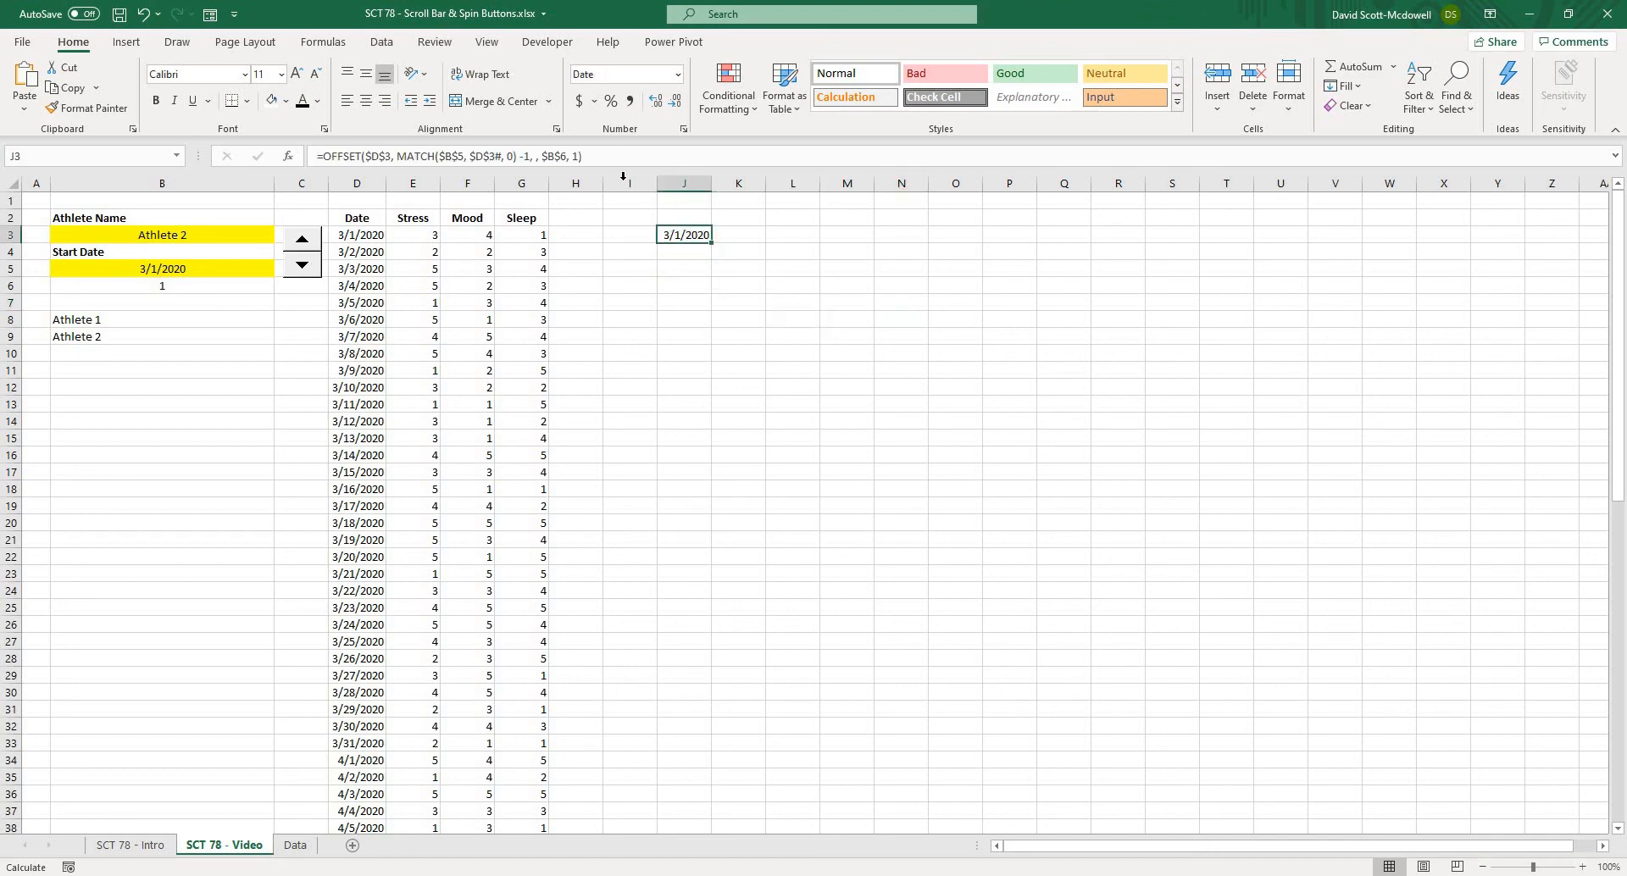
pyautogui.moveTo(583, 156); pyautogui.dragTo(309, 158)
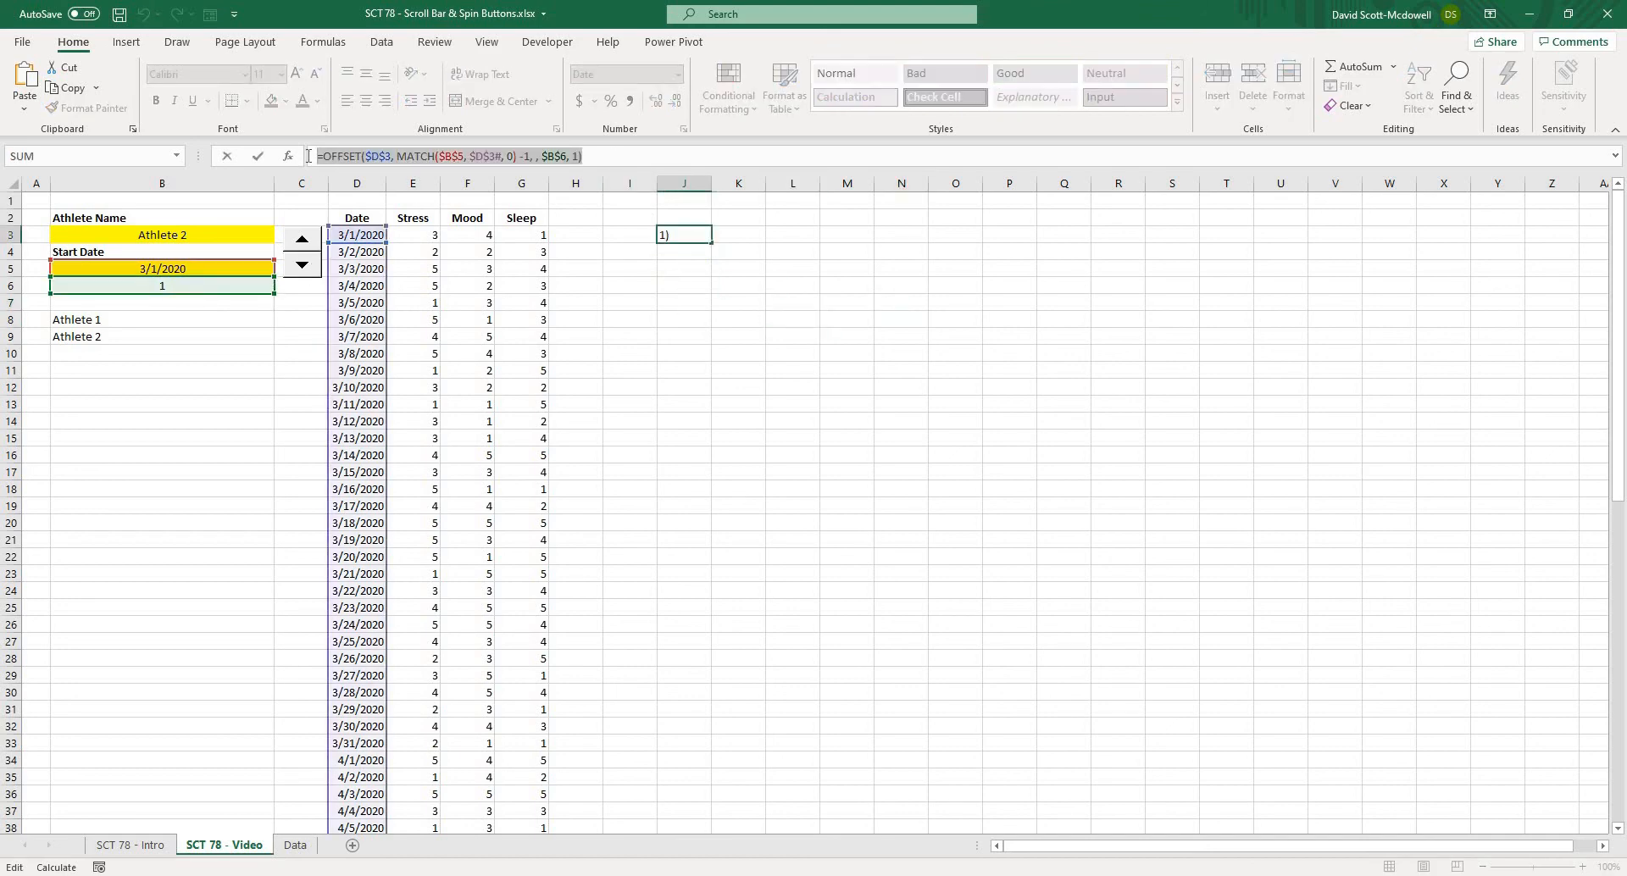
pyautogui.press('Escape')
pyautogui.click(734, 234)
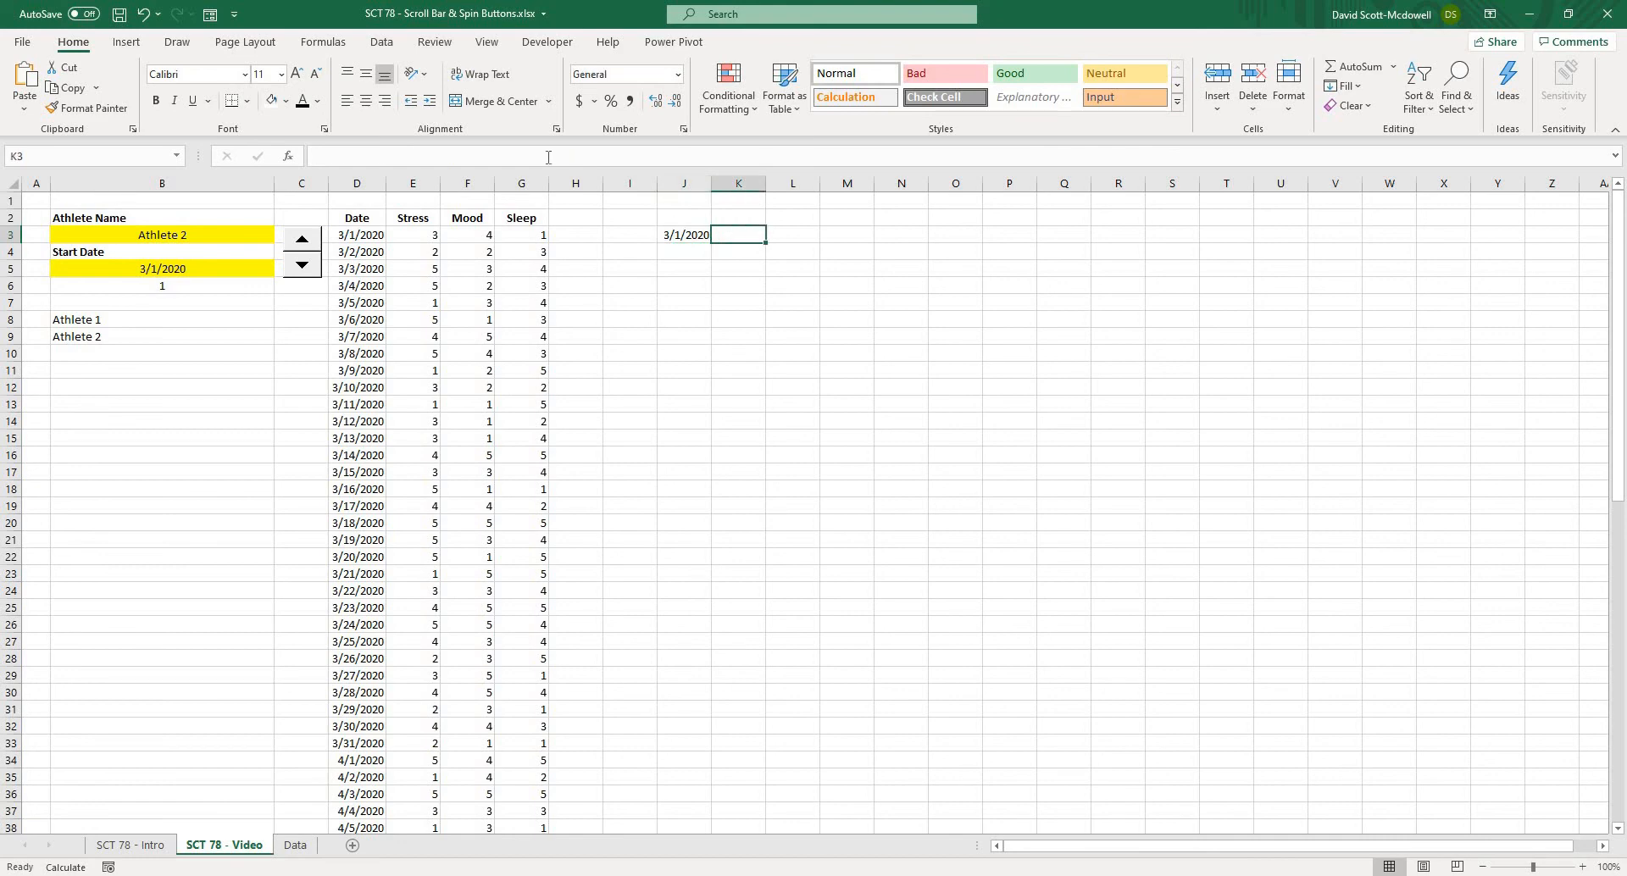
pyautogui.click(548, 157)
pyautogui.write('=OFFSET($D$3, MATCH($B$5, $D$3#, 0) -1, $B$6, 1)')
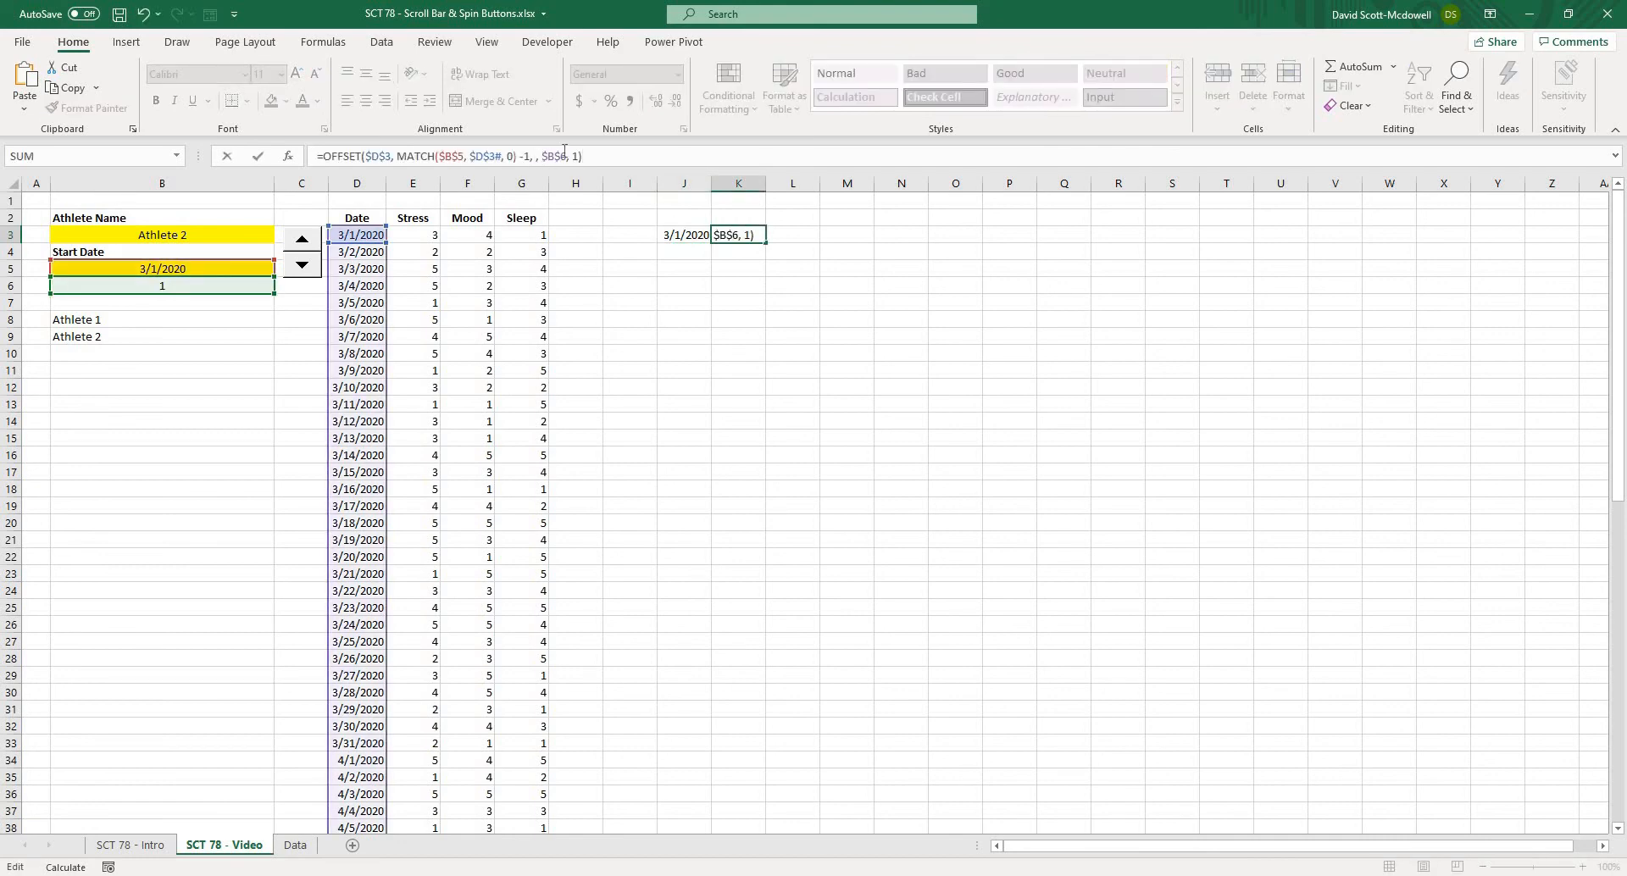
pyautogui.click(535, 156)
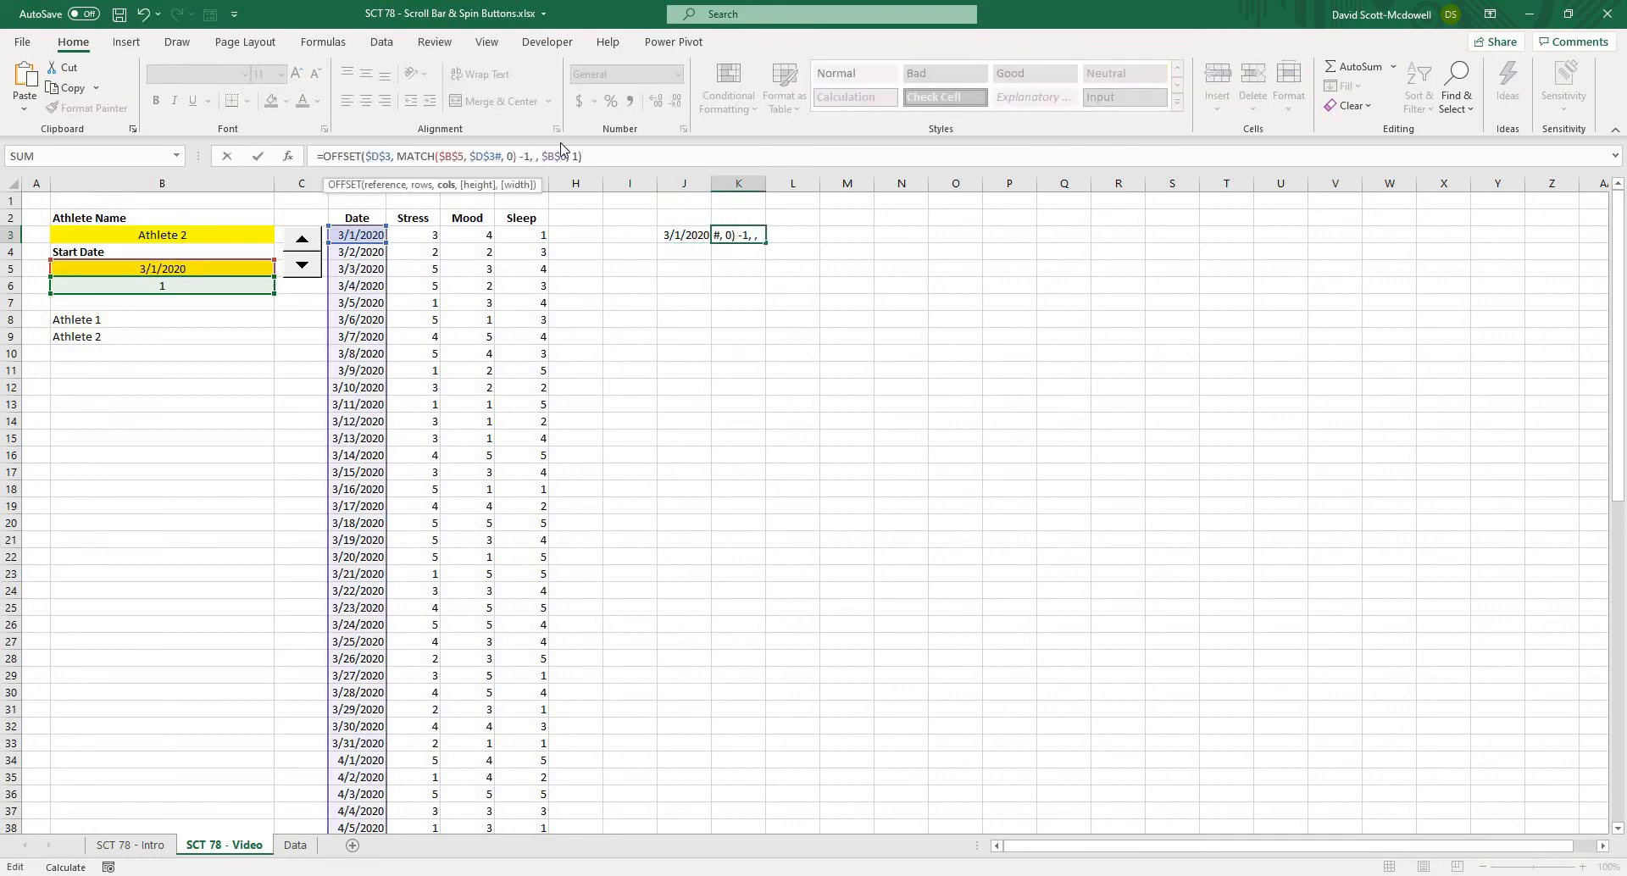
pyautogui.write('1')
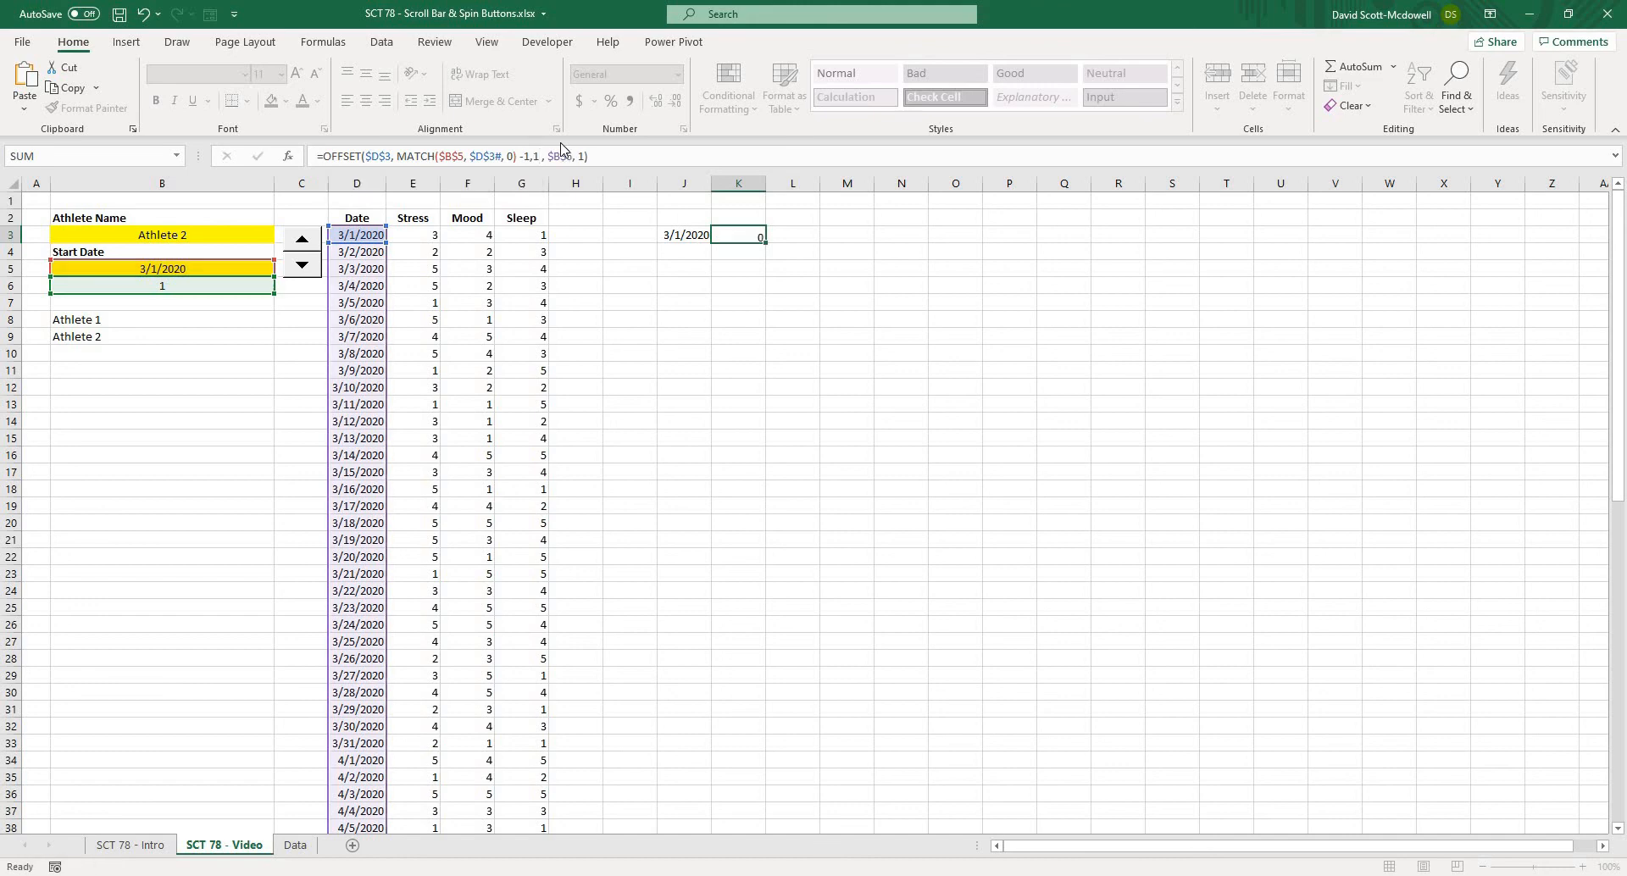
pyautogui.press('Return')
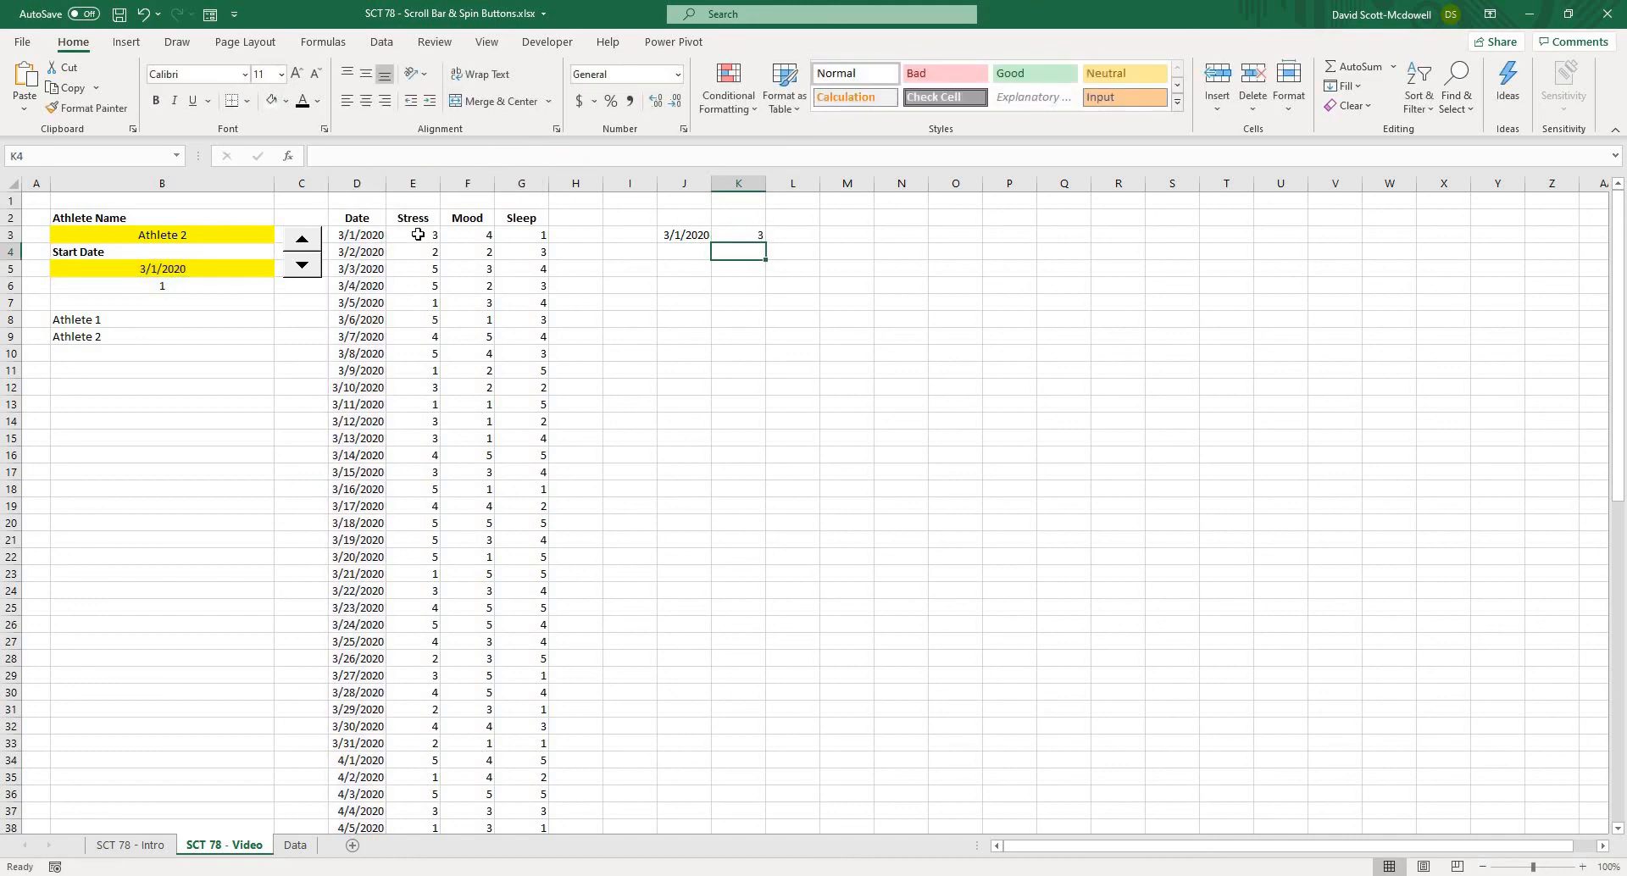
# Test the date and Stress columns by running the spin button up and down, ending with B6 at 1
pyautogui.click(300, 253)
pyautogui.click(300, 253)
pyautogui.click(300, 252)
pyautogui.click(300, 252)
pyautogui.click(300, 252)
pyautogui.click(302, 261)
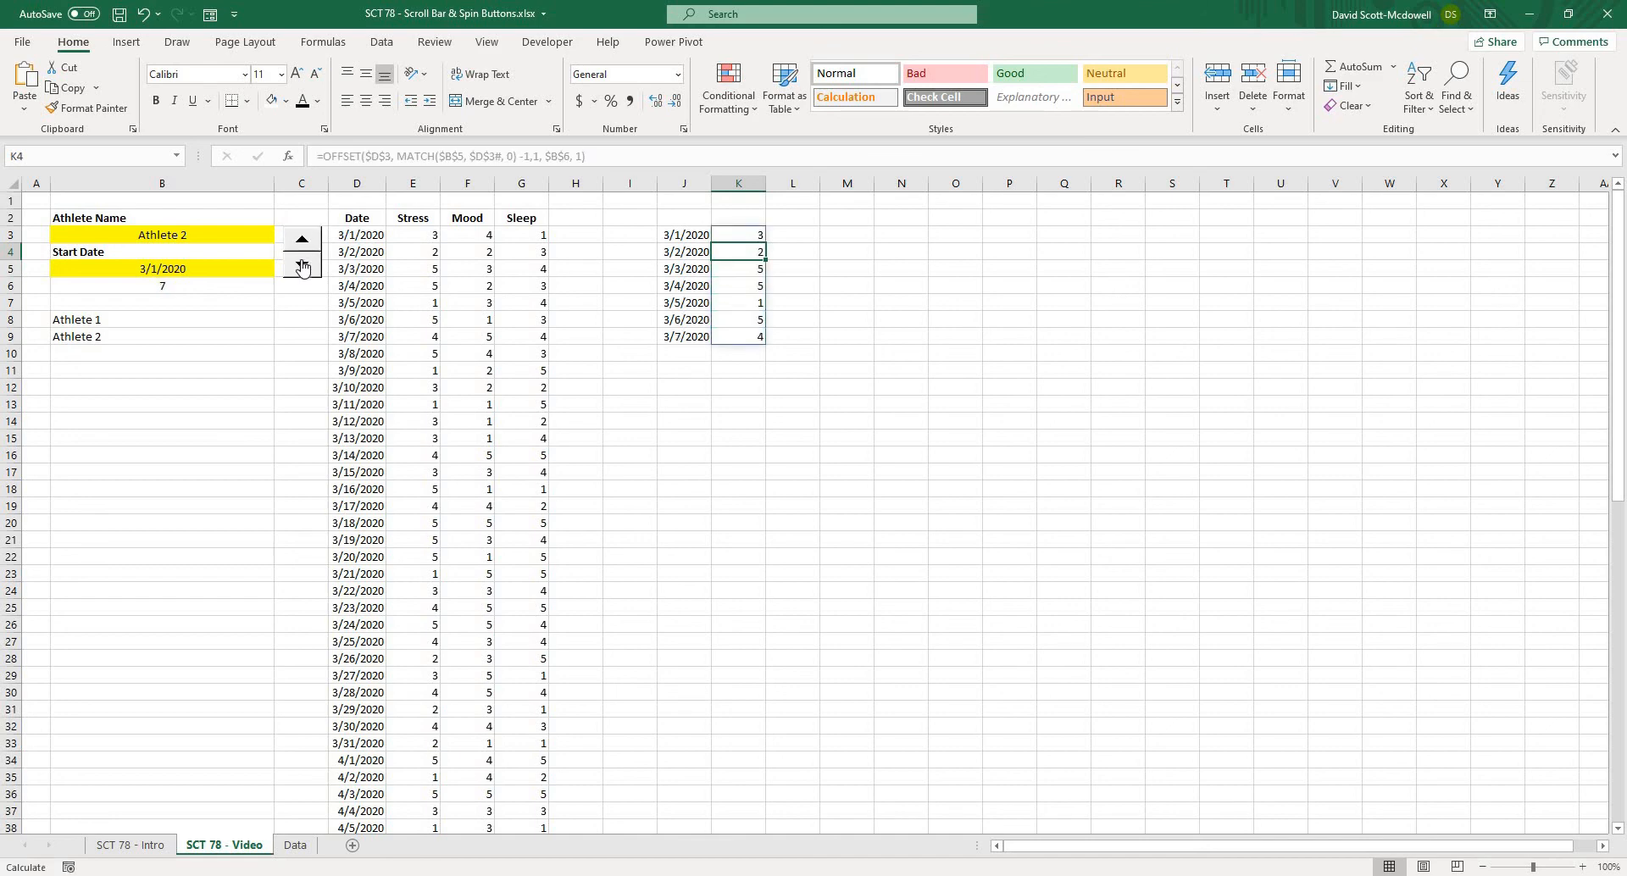
pyautogui.click(303, 267)
pyautogui.click(302, 268)
pyautogui.click(302, 267)
pyautogui.click(303, 267)
pyautogui.click(302, 268)
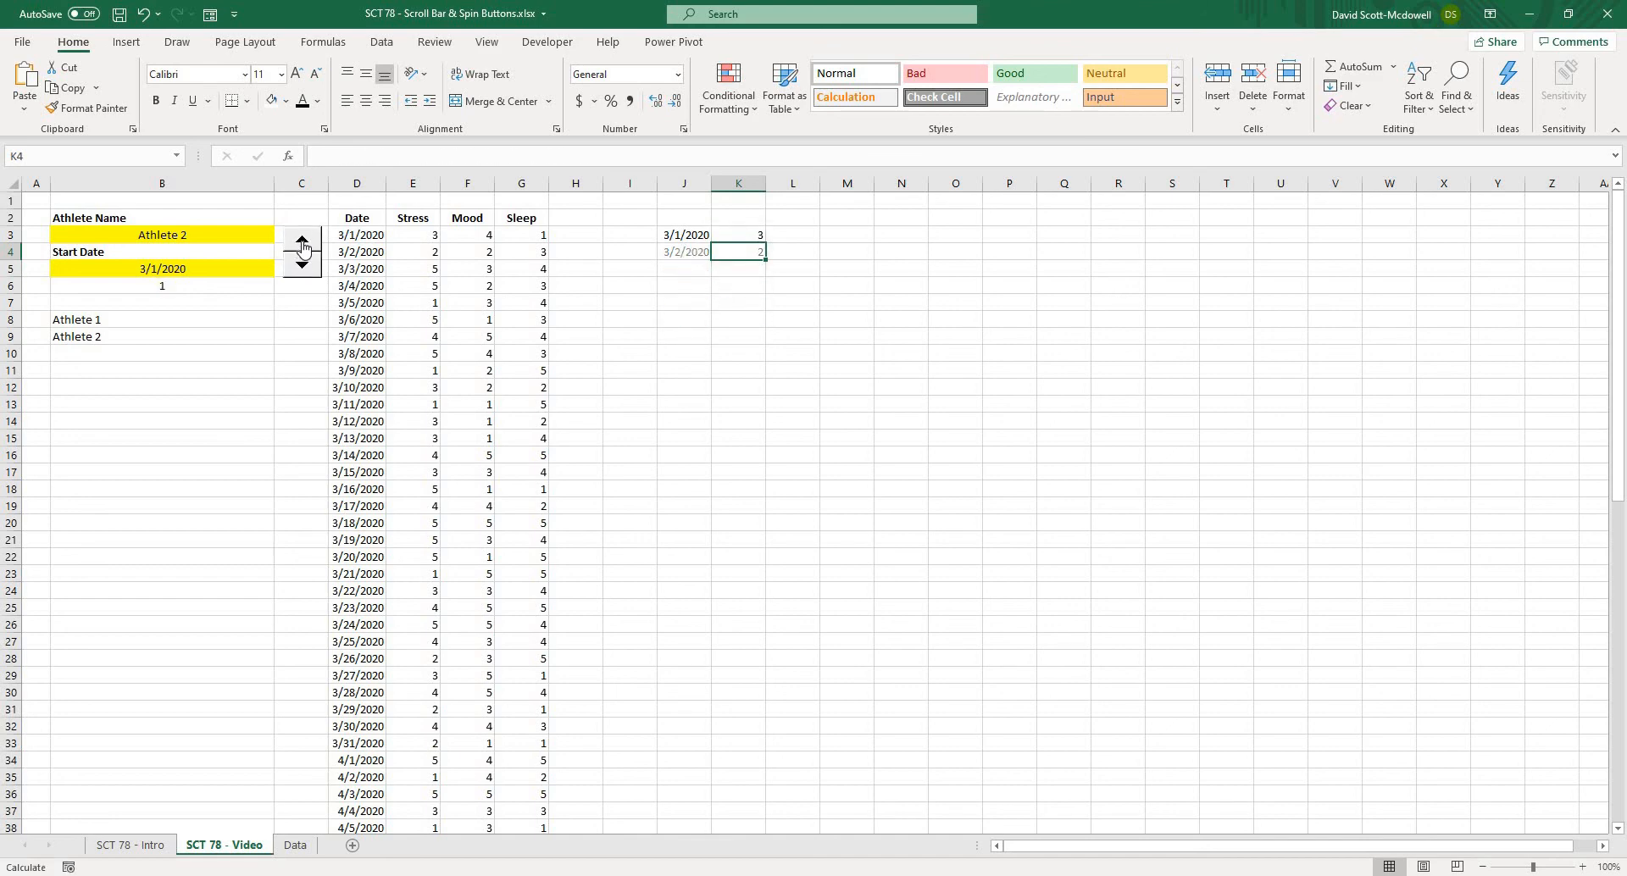
pyautogui.click(302, 268)
pyautogui.click(303, 246)
pyautogui.click(304, 246)
pyautogui.click(303, 246)
pyautogui.click(303, 245)
pyautogui.click(303, 245)
pyautogui.click(304, 266)
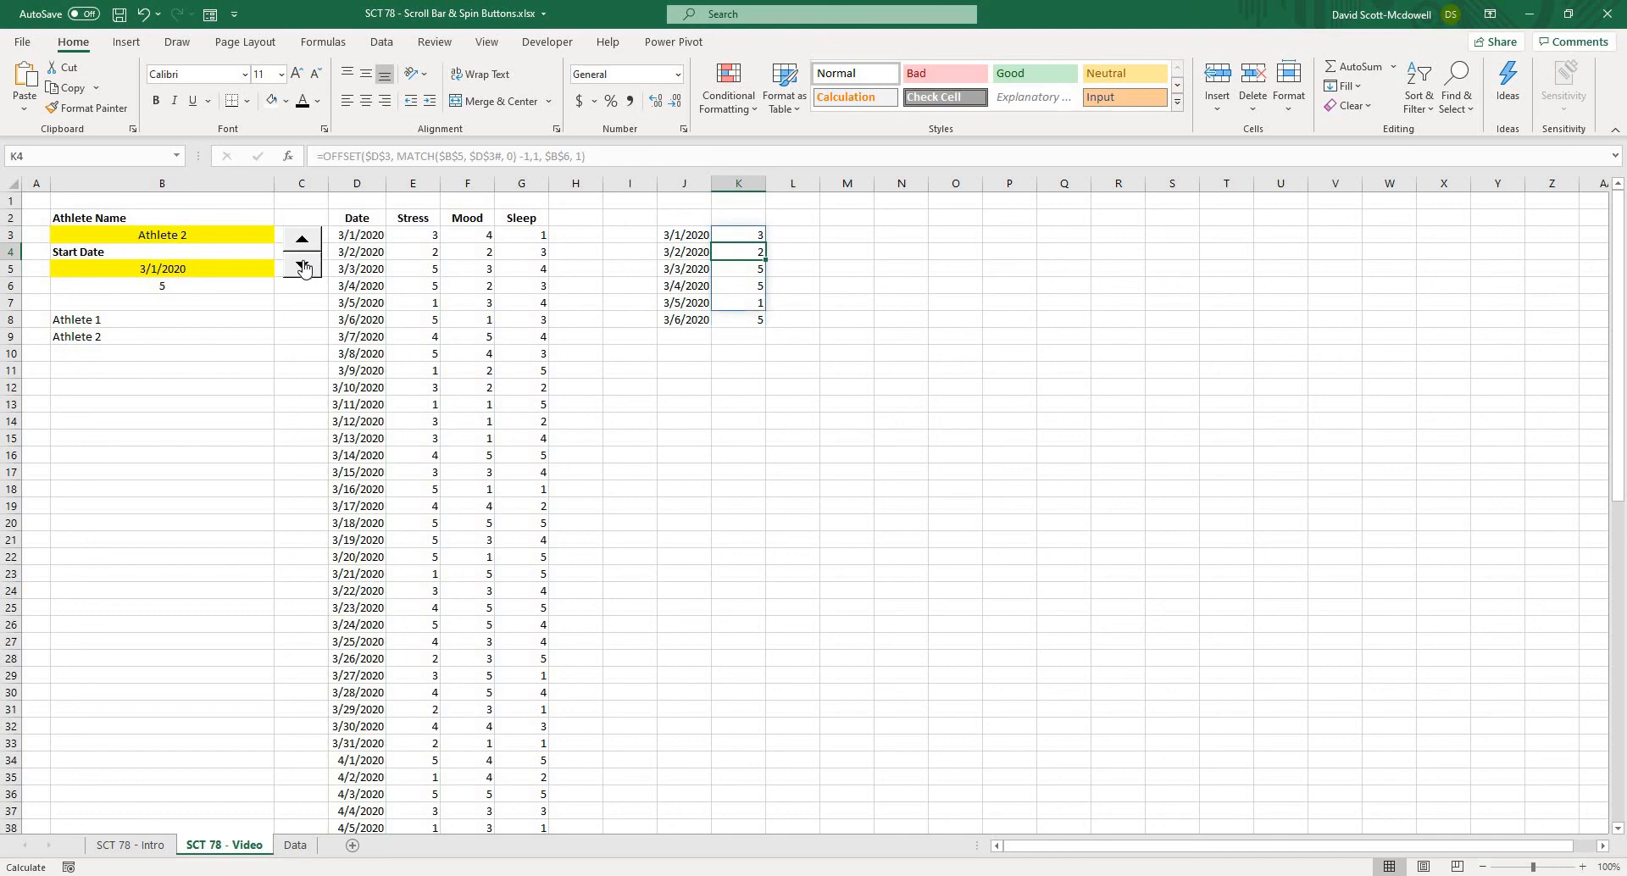
pyautogui.doubleClick(303, 266)
pyautogui.click(304, 265)
pyautogui.click(303, 265)
pyautogui.click(797, 292)
# Copy the OFFSET formula text from K3 into L3 and set its cols argument to 2 for the Mood values
pyautogui.click(754, 239)
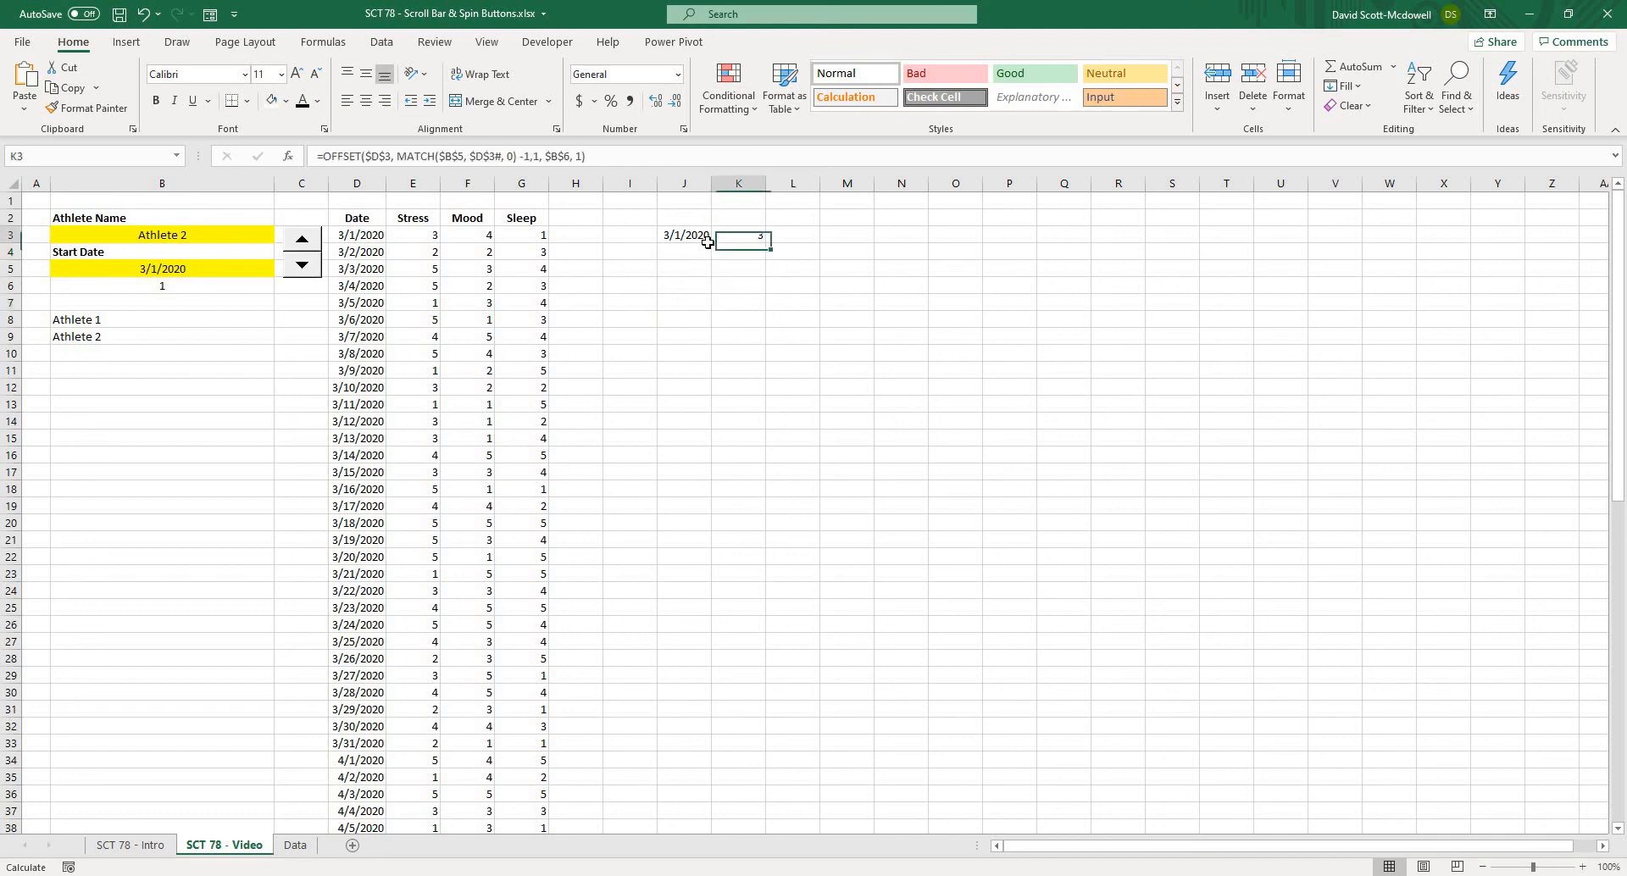
pyautogui.moveTo(620, 161); pyautogui.dragTo(305, 177)
pyautogui.hotkey('ctrl', 'c')
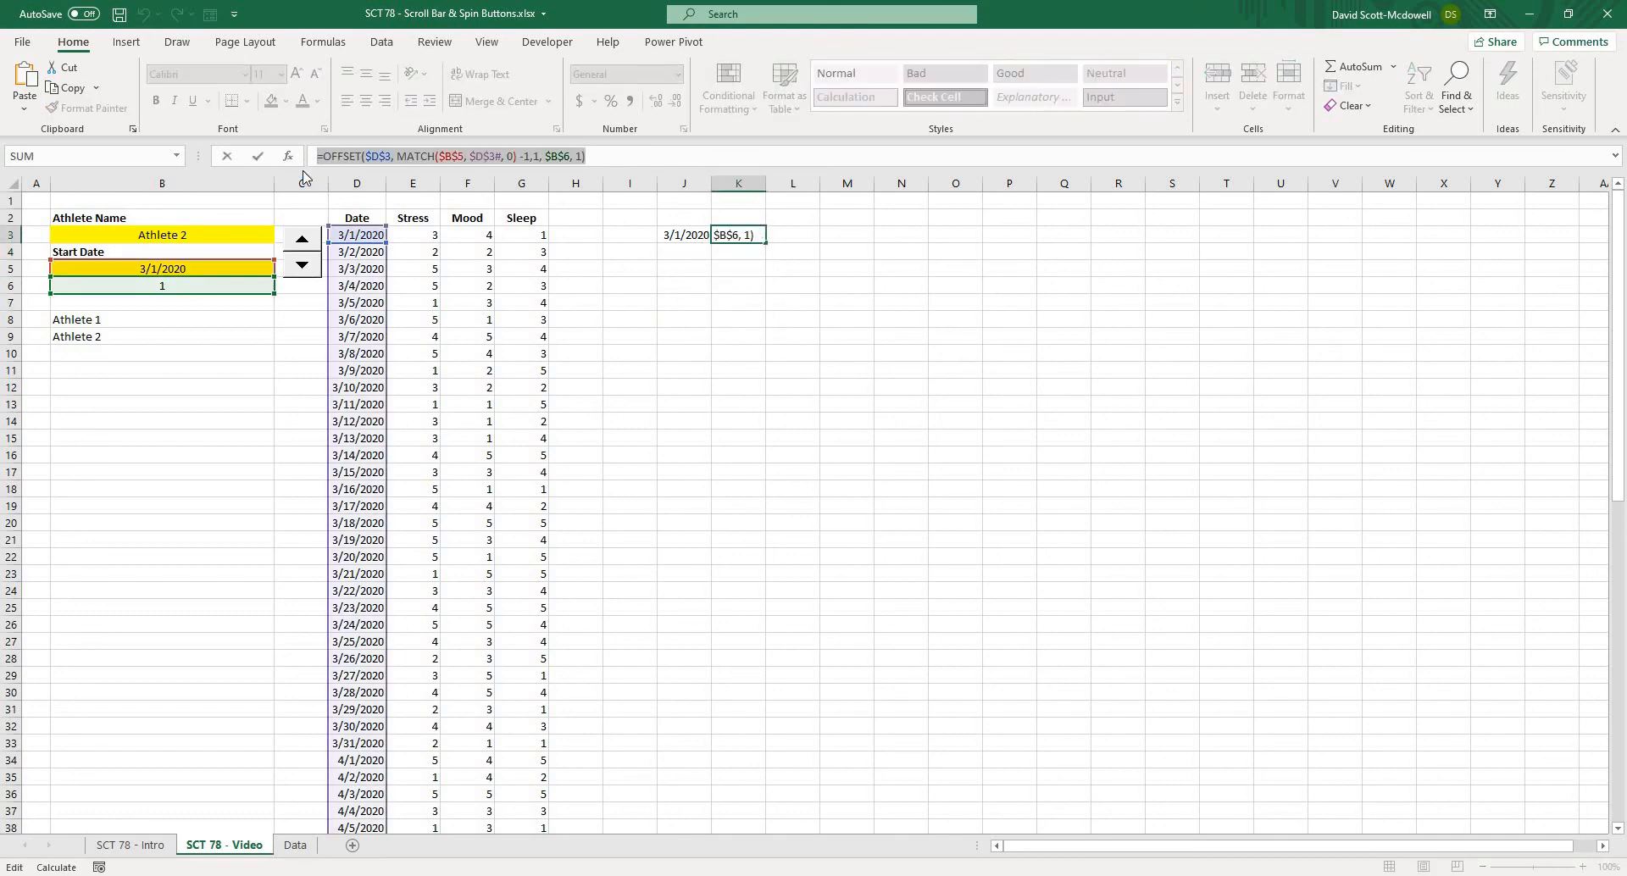
pyautogui.press('Escape')
pyautogui.click(791, 236)
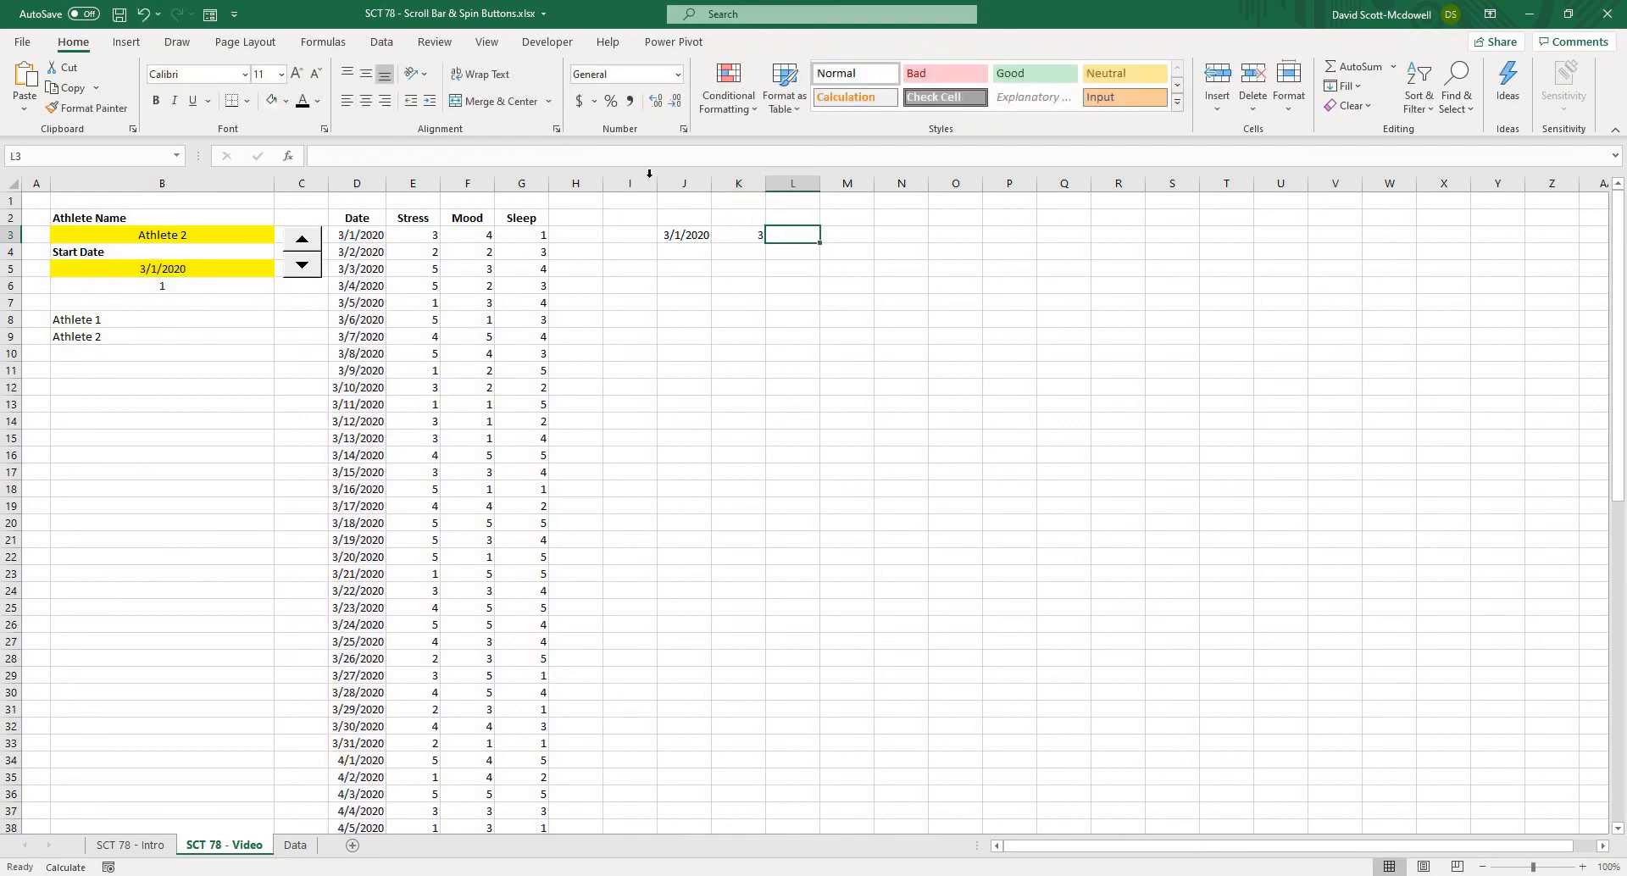
pyautogui.click(636, 156)
pyautogui.hotkey('ctrl', 'v')
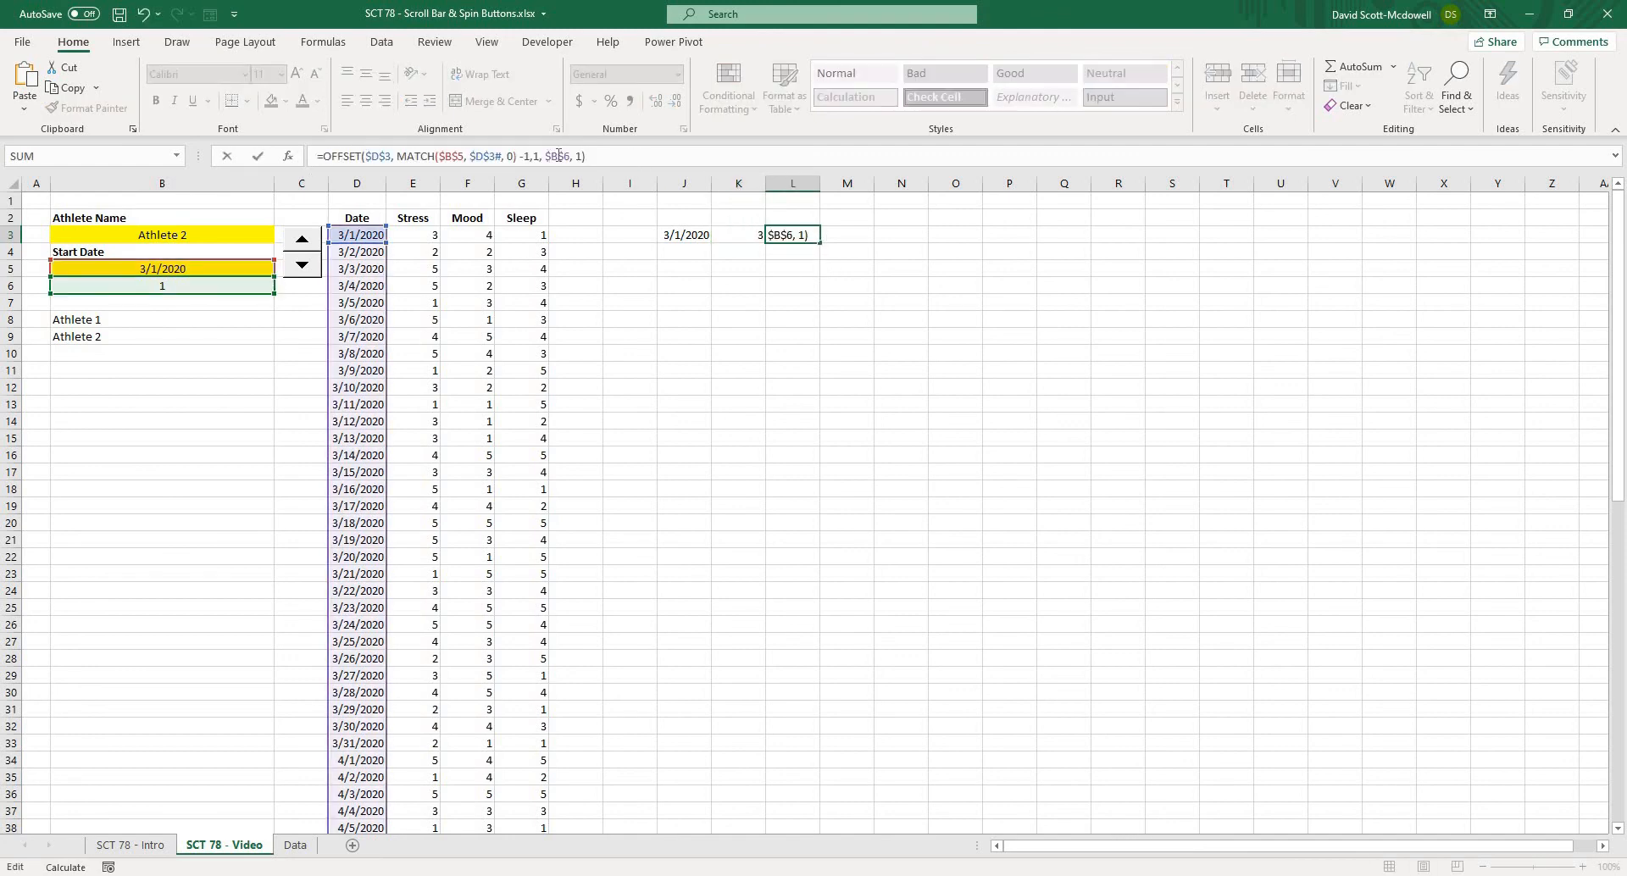
pyautogui.doubleClick(538, 157)
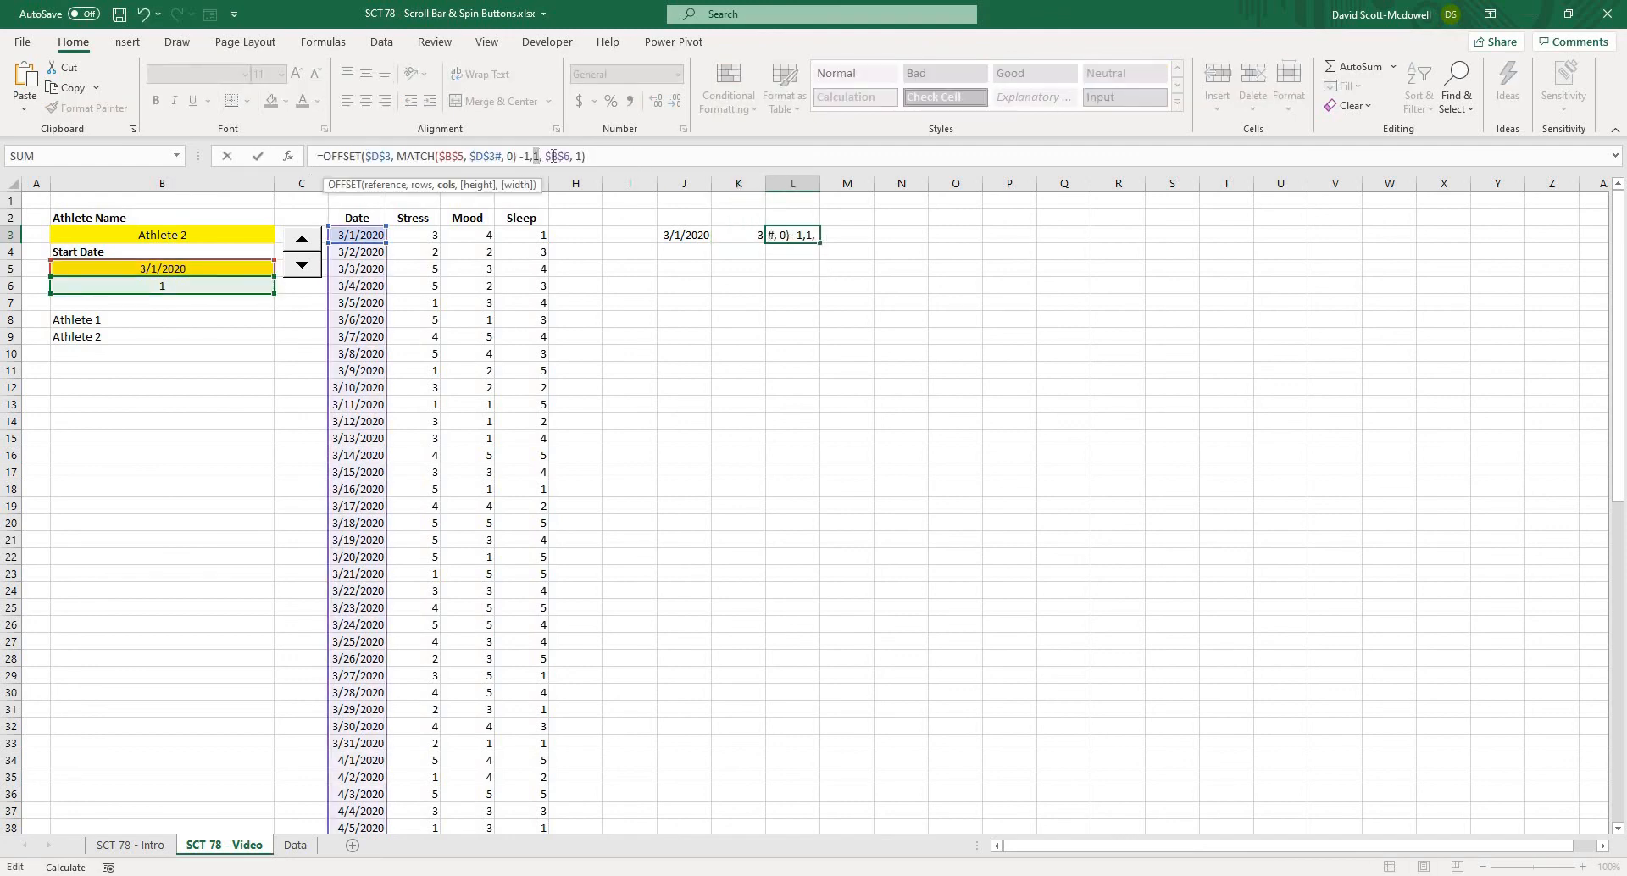
pyautogui.write('2')
pyautogui.press('Return')
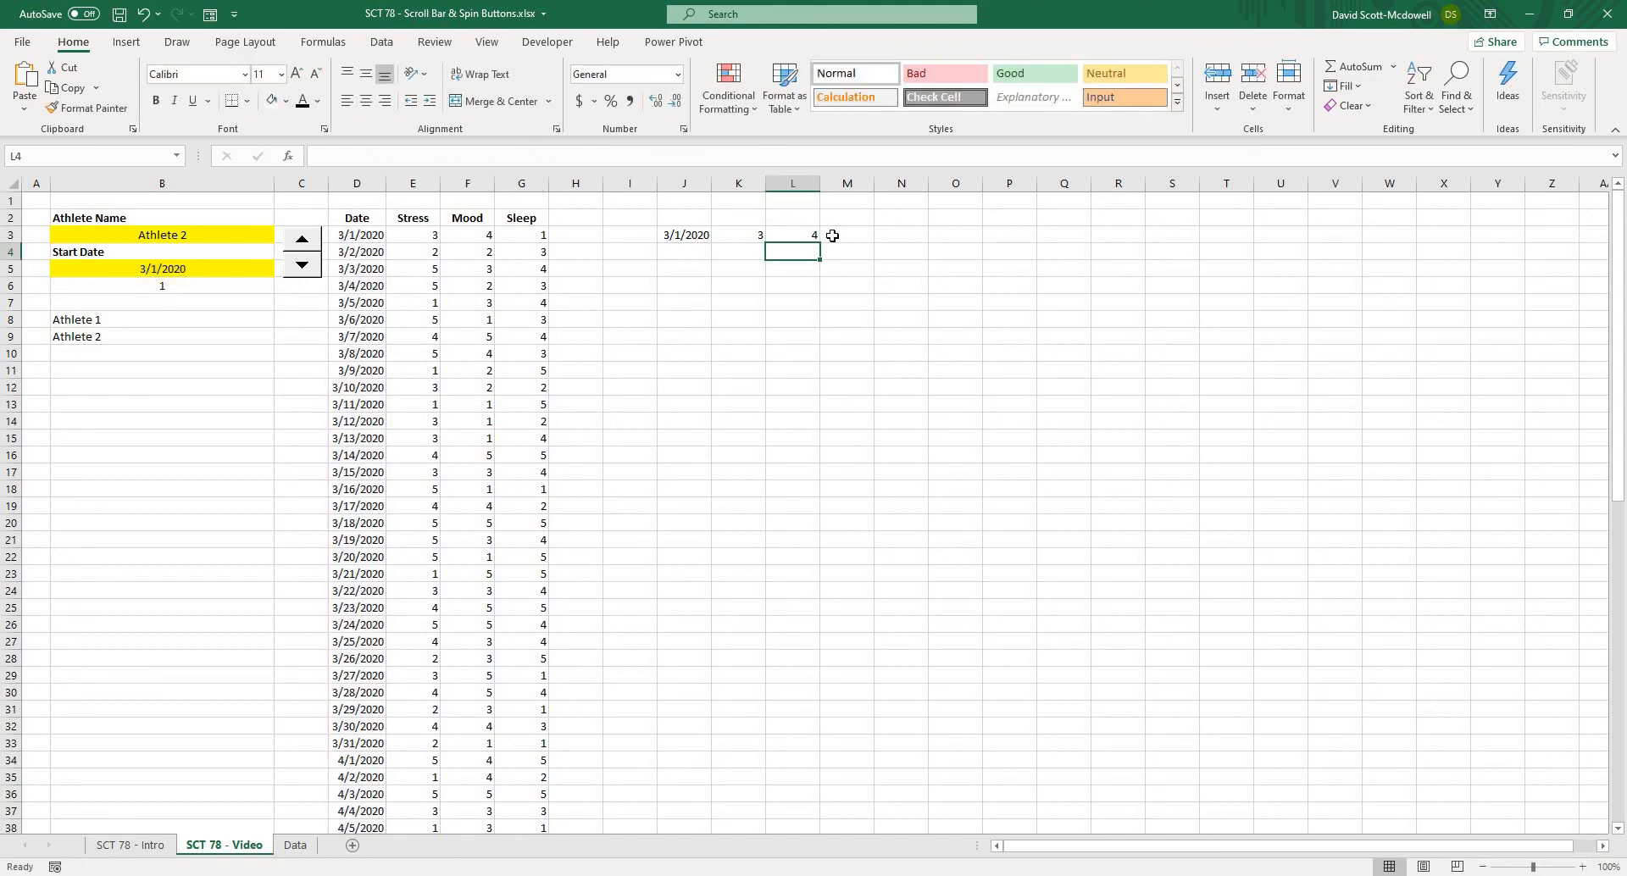
# Paste the same OFFSET formula text into M3 and set its cols argument to 3 for the Sleep values
pyautogui.click(839, 234)
pyautogui.click(722, 156)
pyautogui.write('=OFFSET($D$3, MATCH($B$5, $D$3#, 0)-1,1, $B$6, 1)')
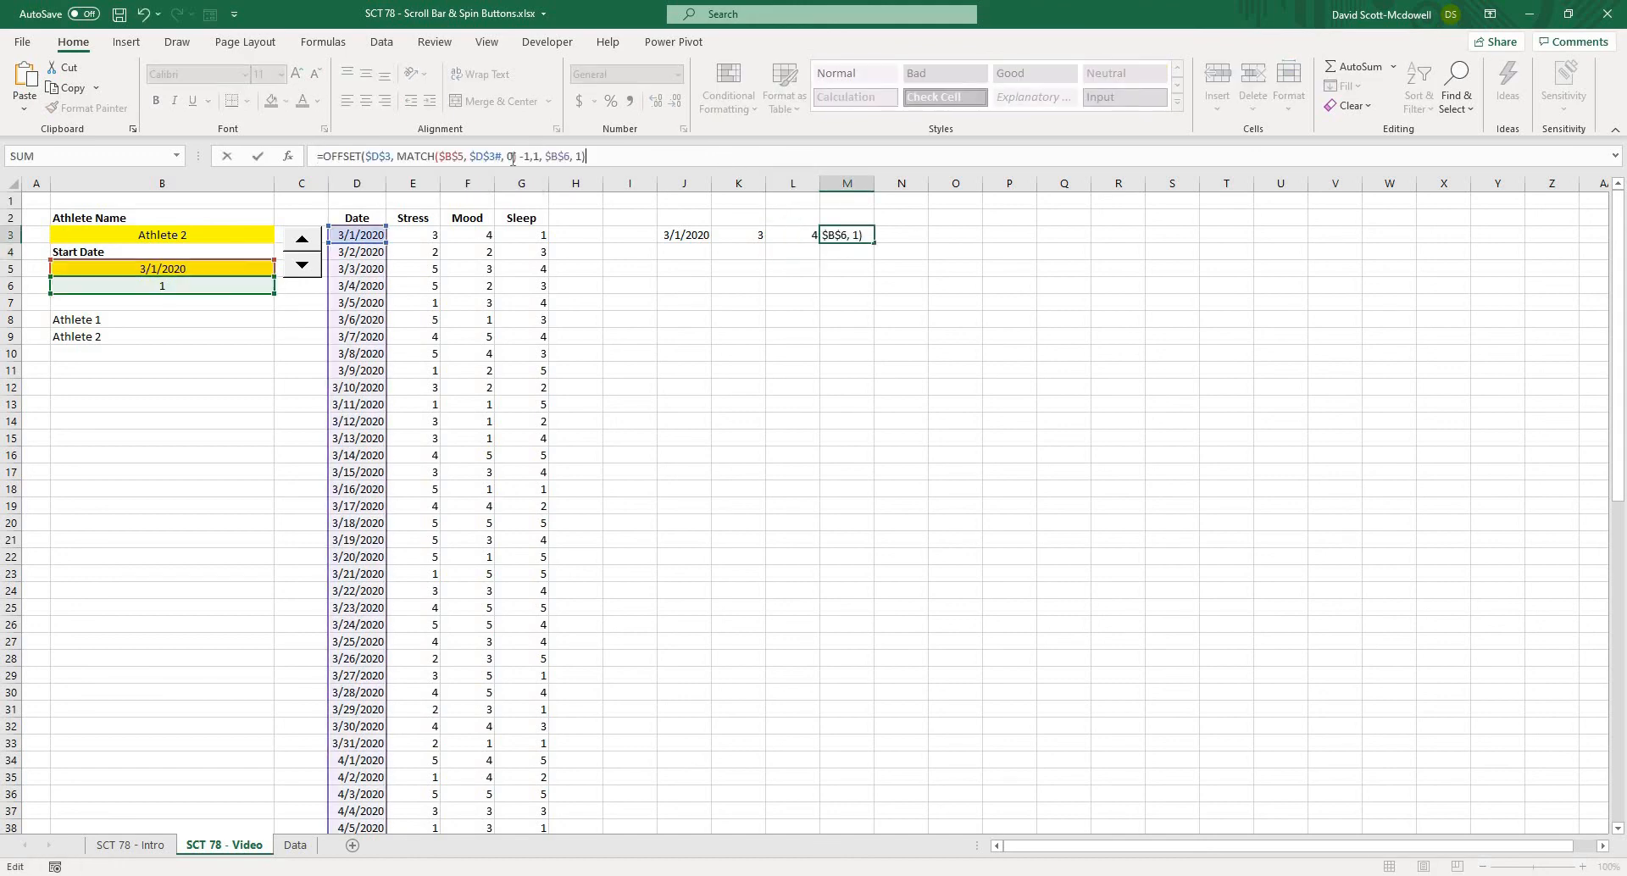
pyautogui.doubleClick(535, 156)
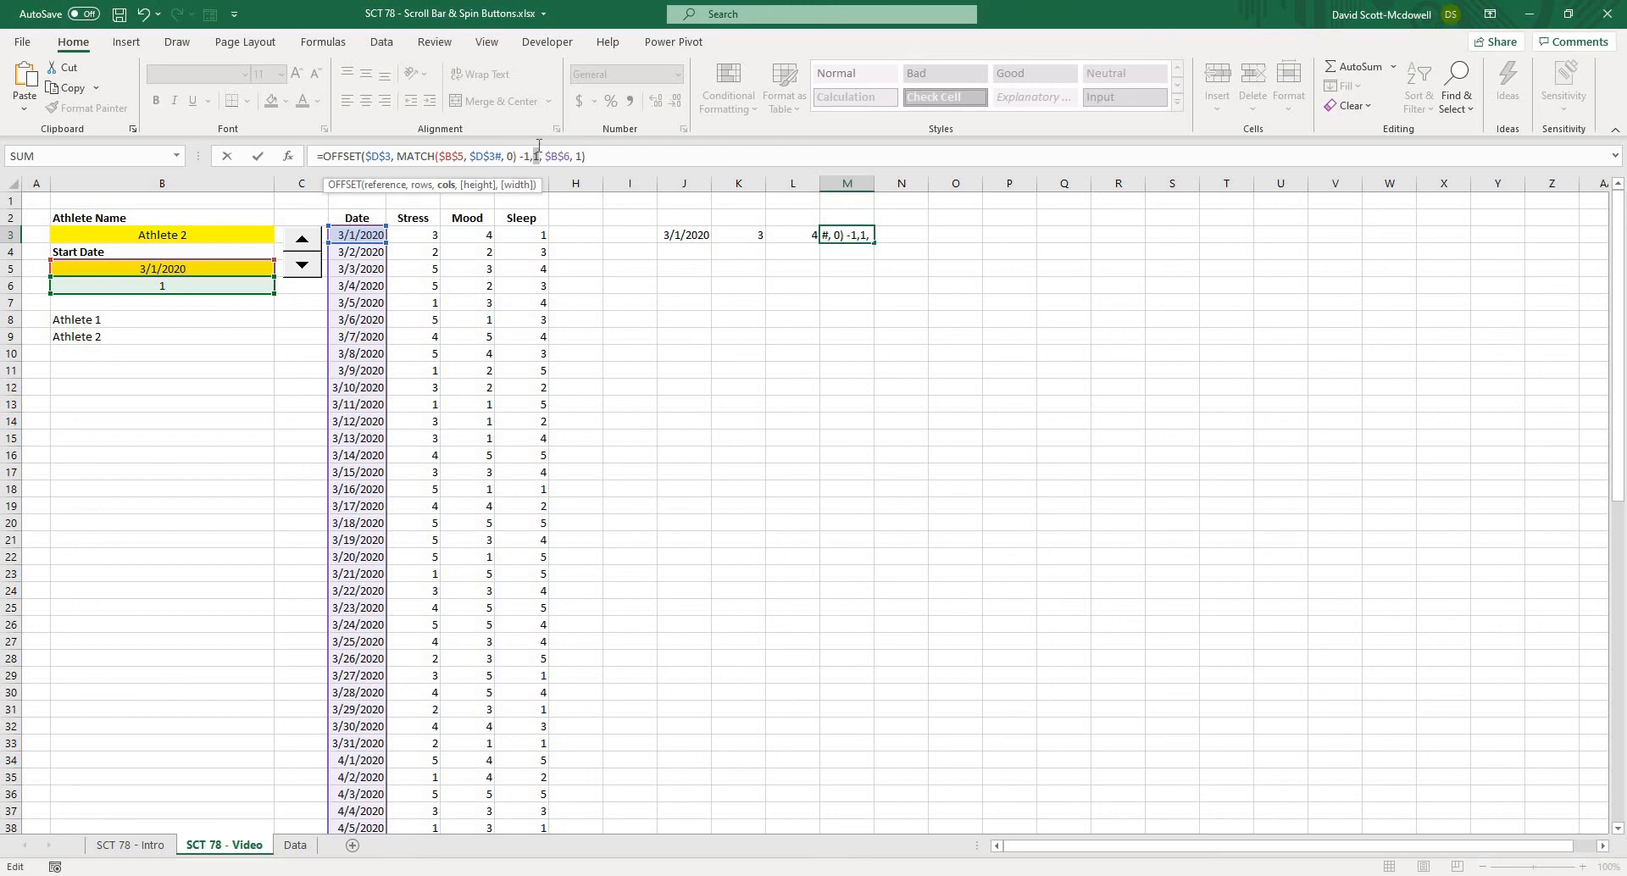
pyautogui.write('3')
pyautogui.press('Return')
pyautogui.click(966, 385)
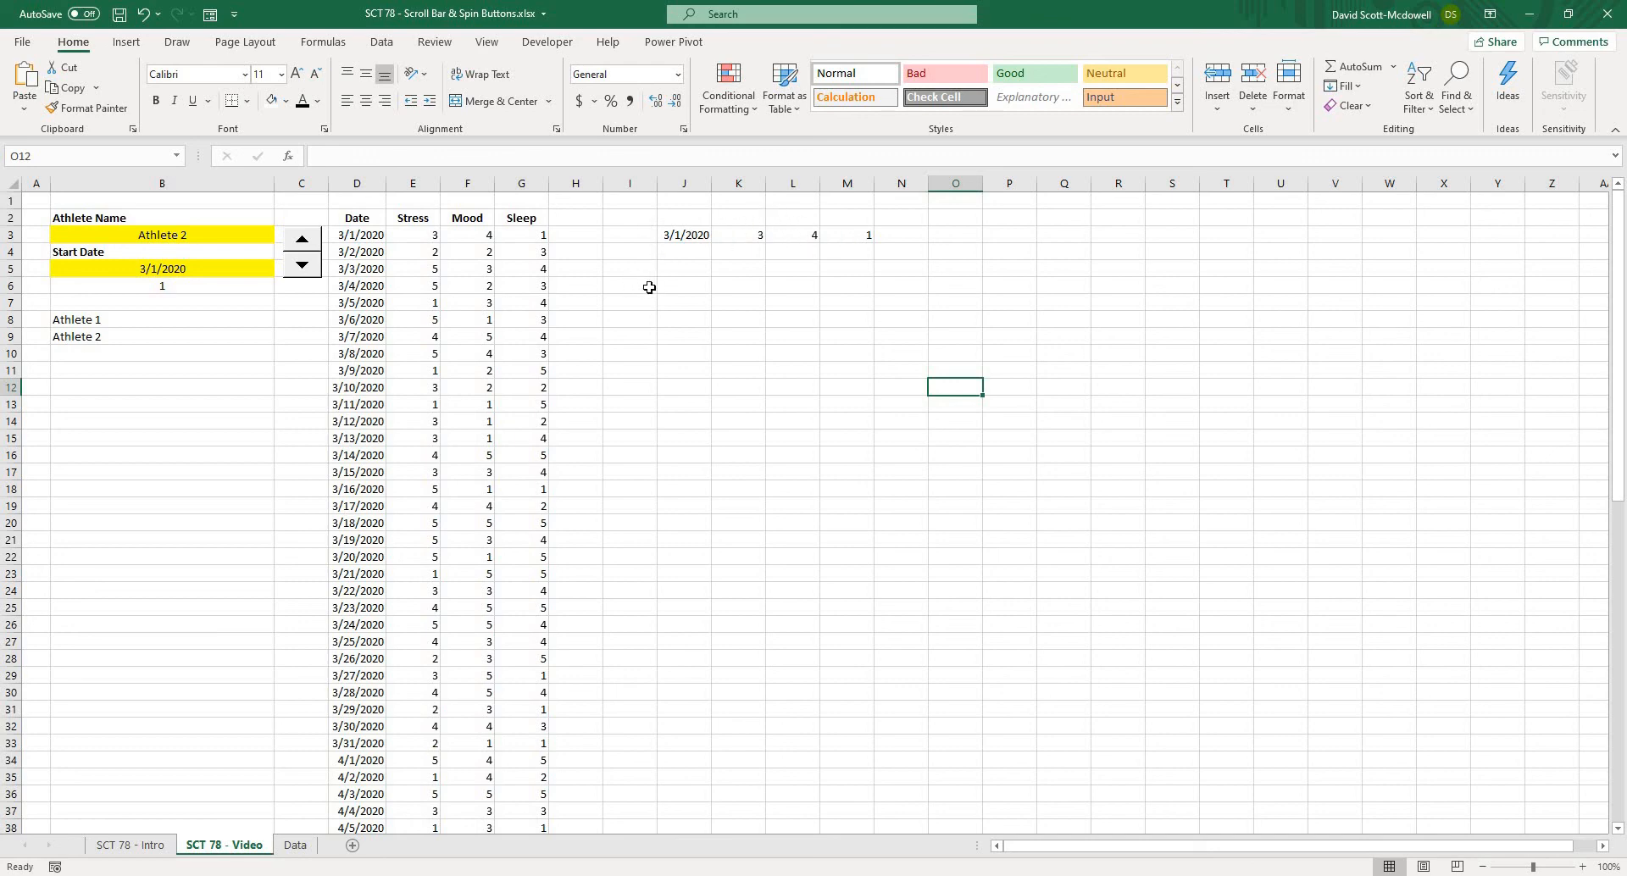
# Test the date, Stress, Mood and Sleep columns by spinning B6 up to 10 and back down to 1
pyautogui.click(301, 246)
pyautogui.click(301, 246)
pyautogui.click(301, 246)
pyautogui.click(301, 246)
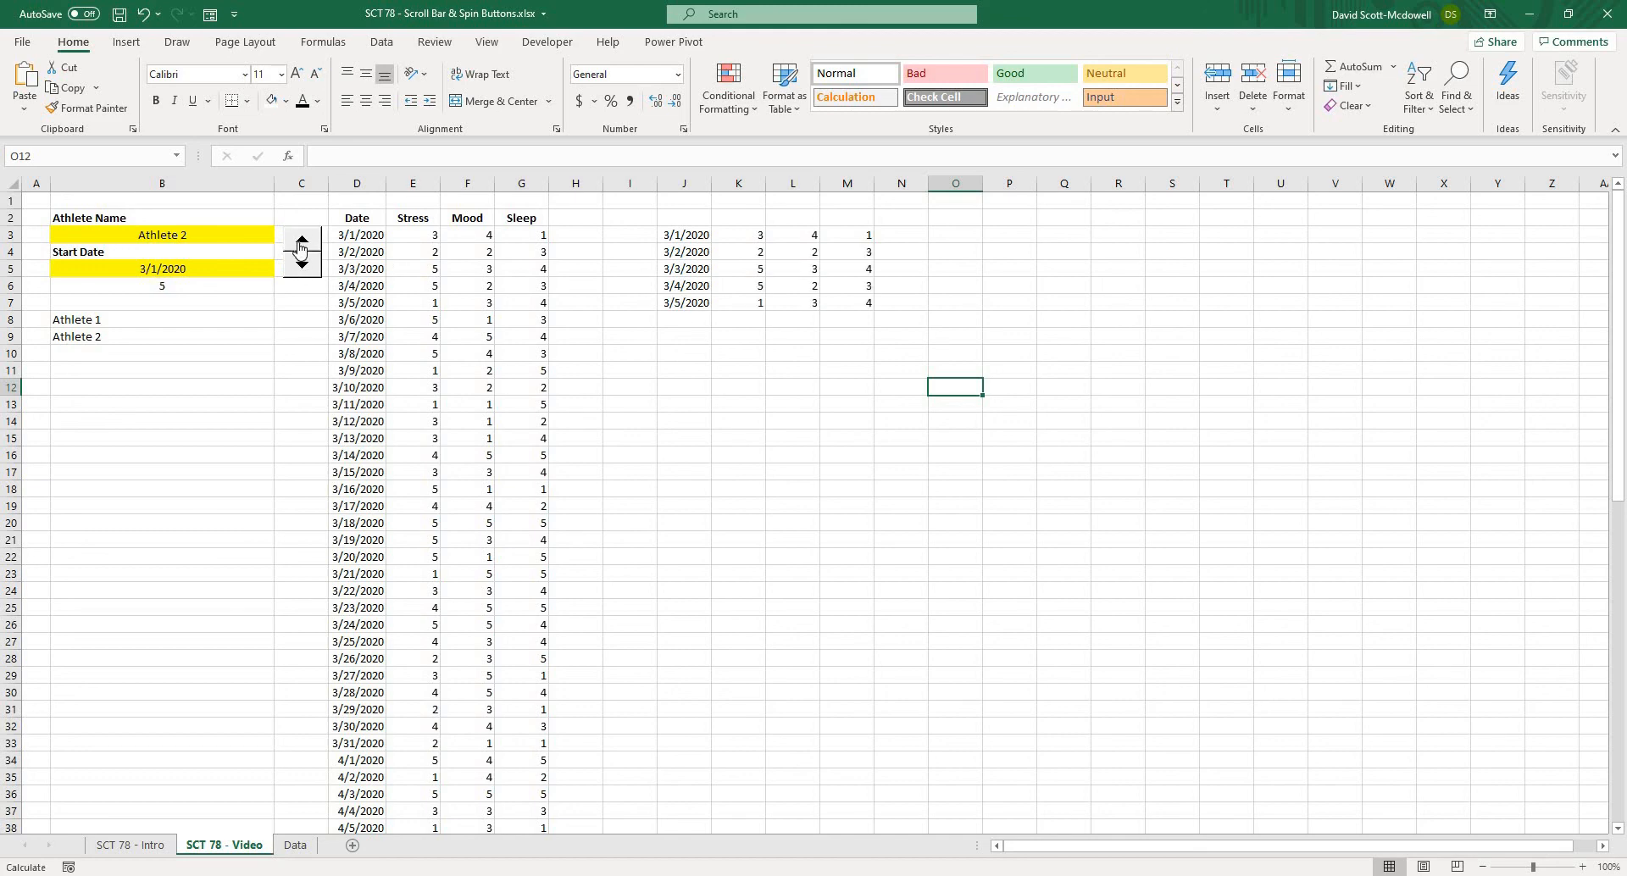
pyautogui.click(301, 246)
pyautogui.click(301, 246)
pyautogui.click(301, 245)
pyautogui.click(301, 246)
pyautogui.click(301, 245)
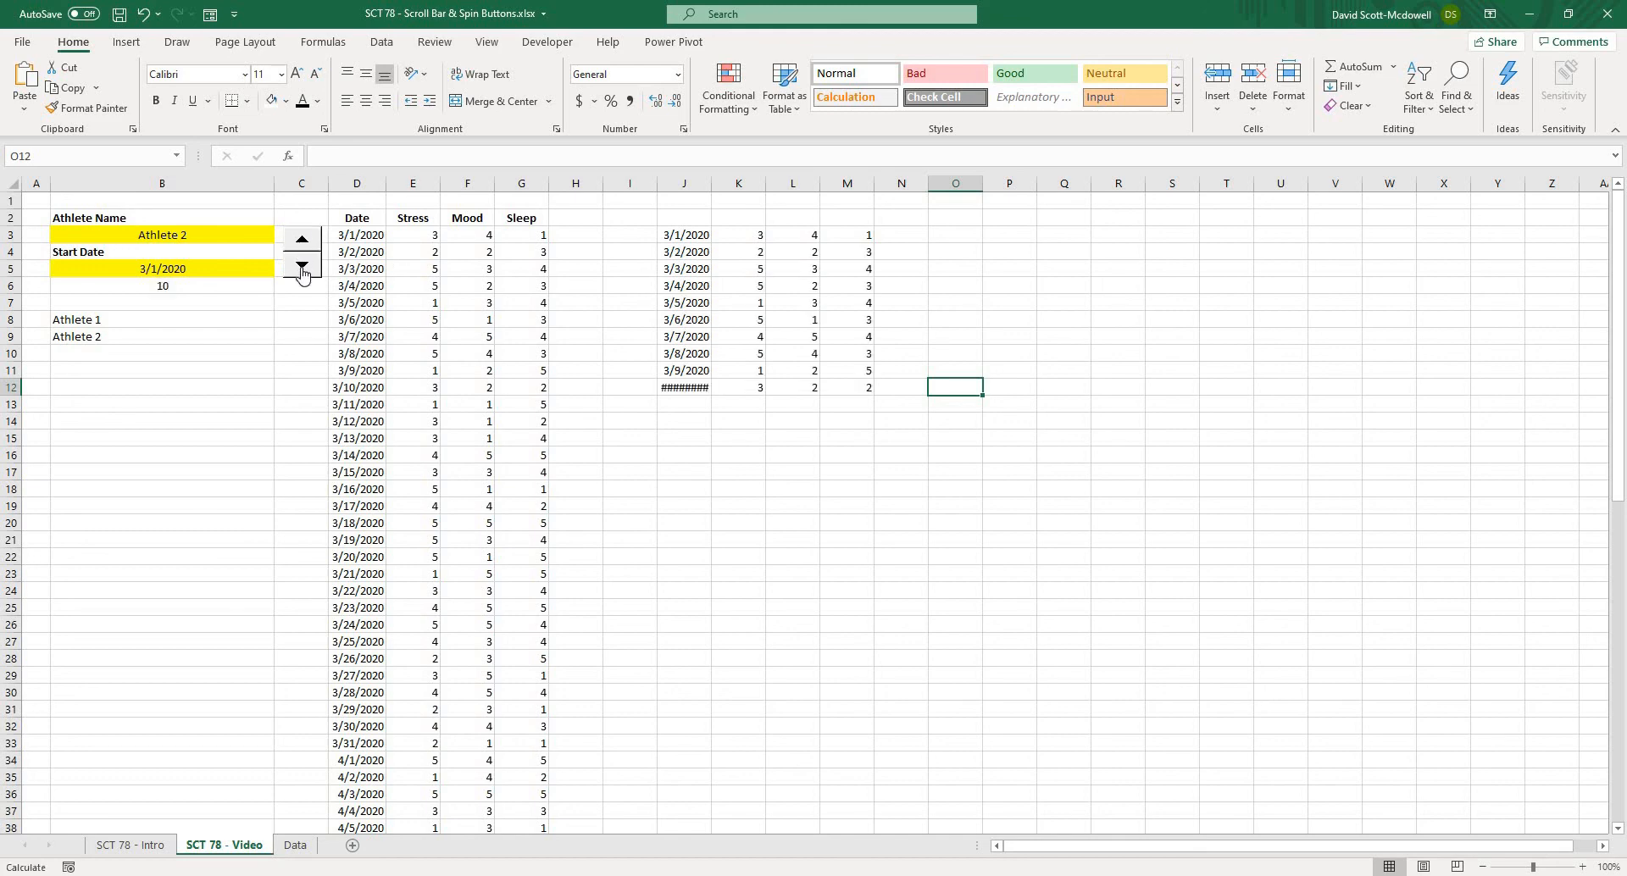
pyautogui.click(302, 268)
pyautogui.click(302, 268)
pyautogui.click(302, 268)
pyautogui.click(302, 268)
pyautogui.click(302, 268)
pyautogui.click(302, 268)
pyautogui.click(302, 268)
pyautogui.click(301, 268)
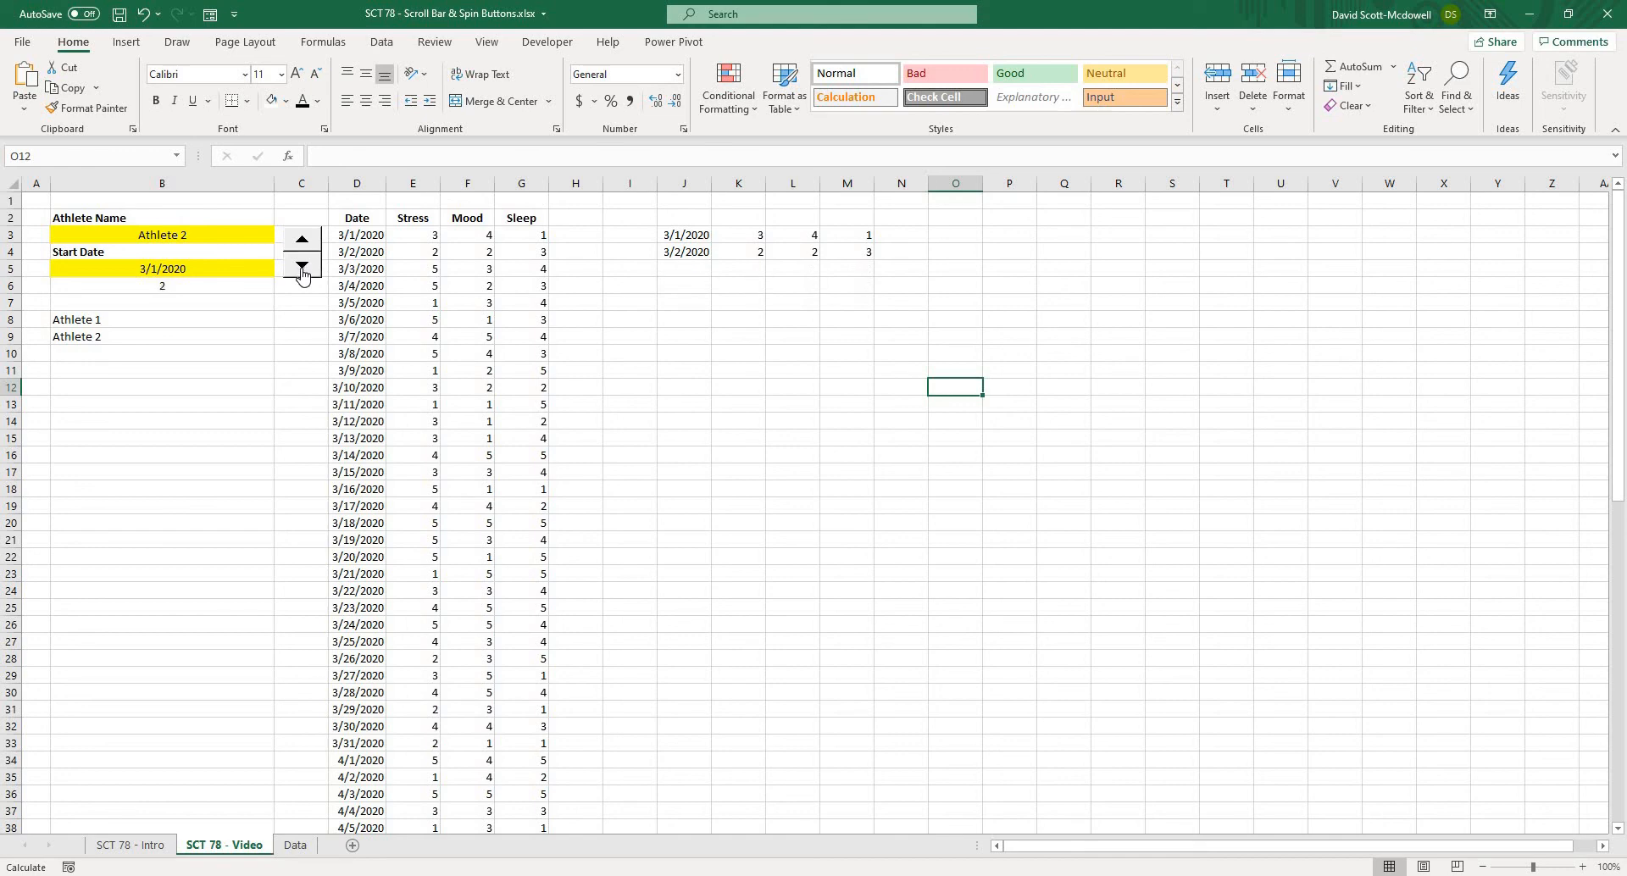
pyautogui.click(301, 267)
# Merge and center the range I5:V33 into one blank area below the dynamic columns
pyautogui.click(738, 323)
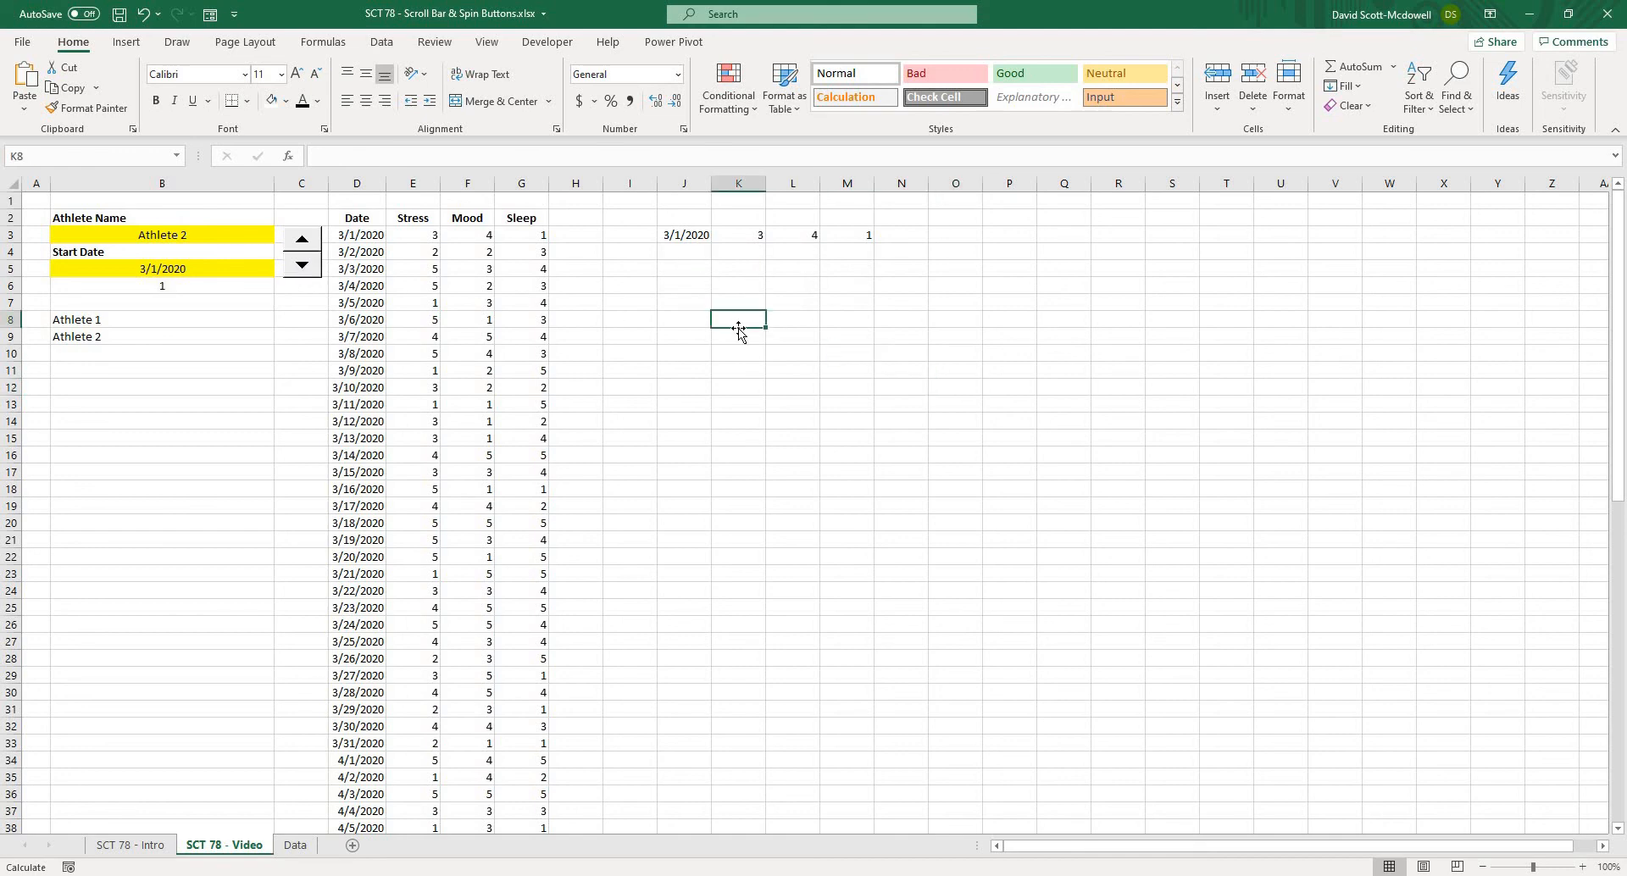
pyautogui.click(739, 390)
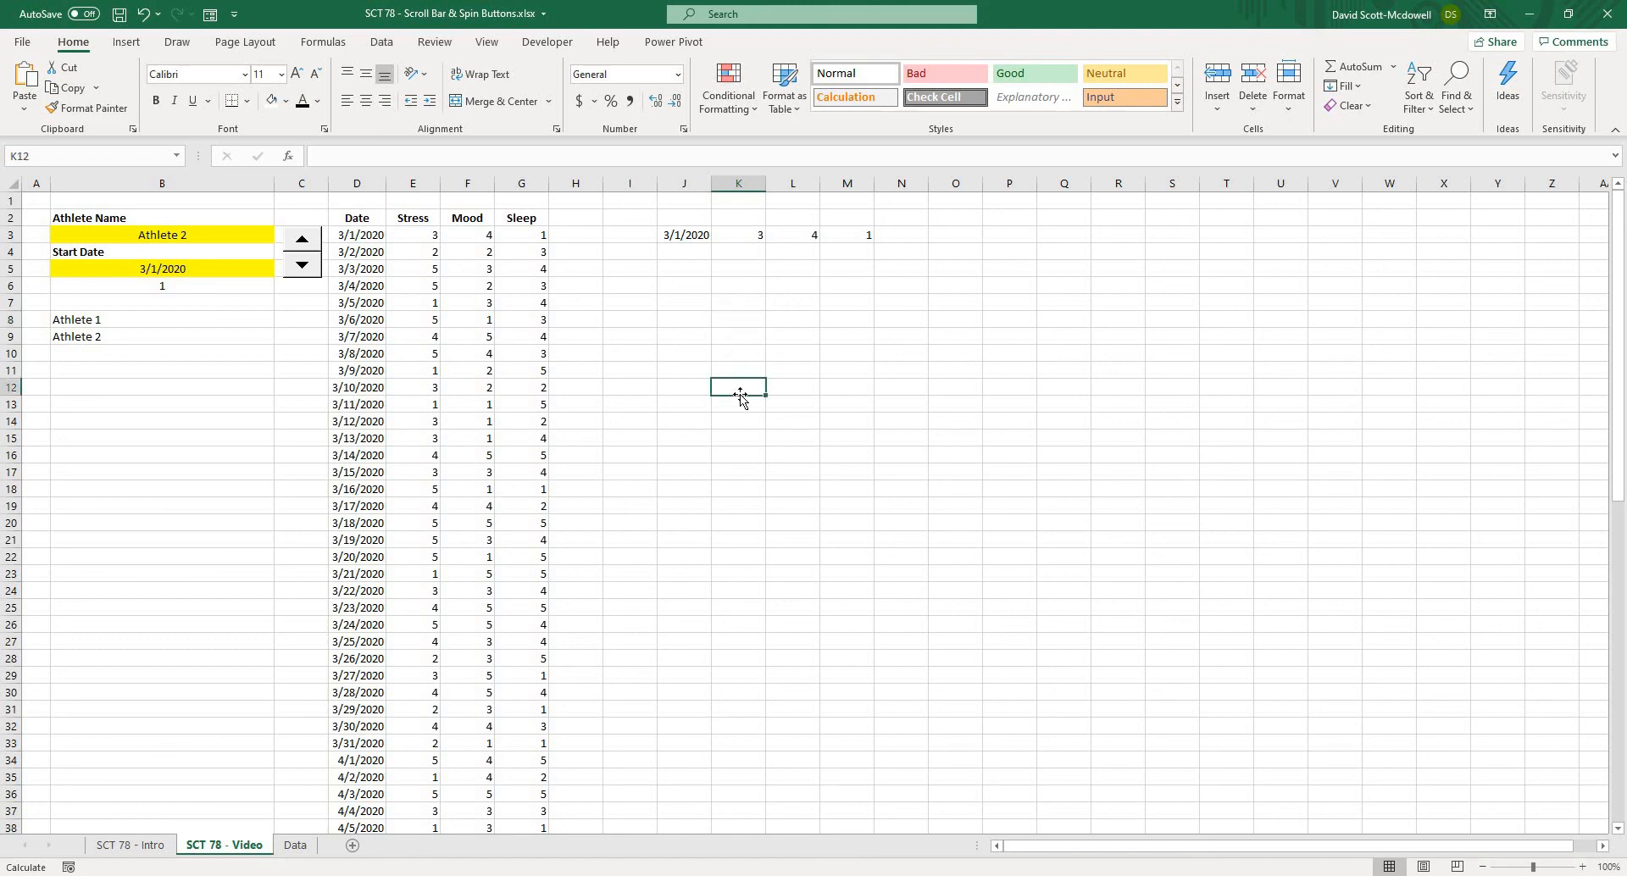
pyautogui.moveTo(627, 272); pyautogui.dragTo(1354, 744)
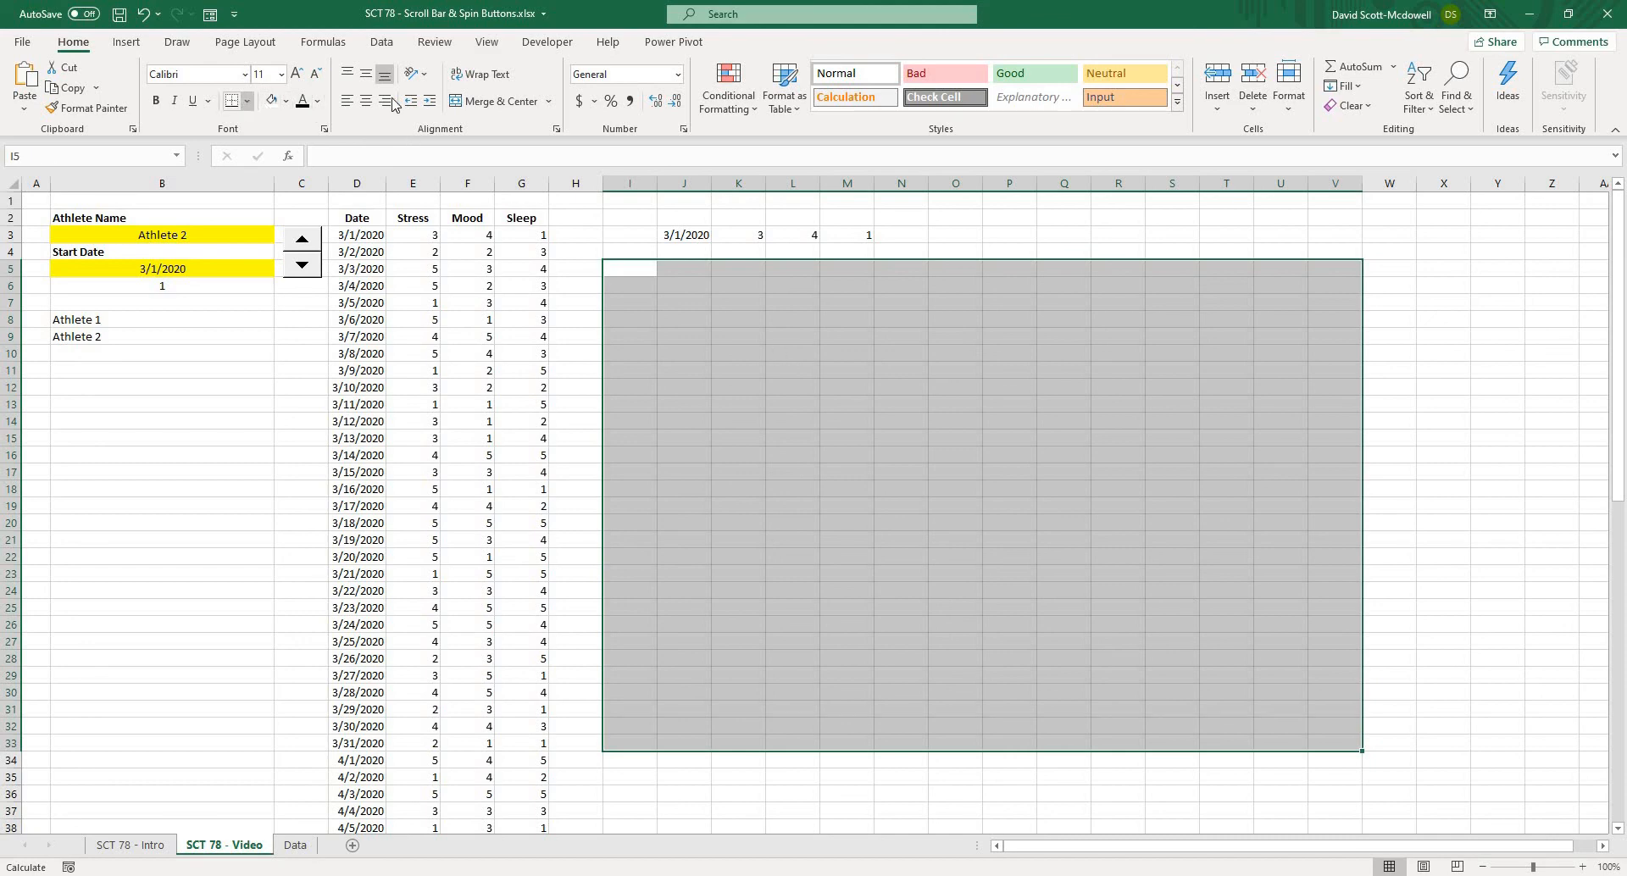
pyautogui.click(479, 102)
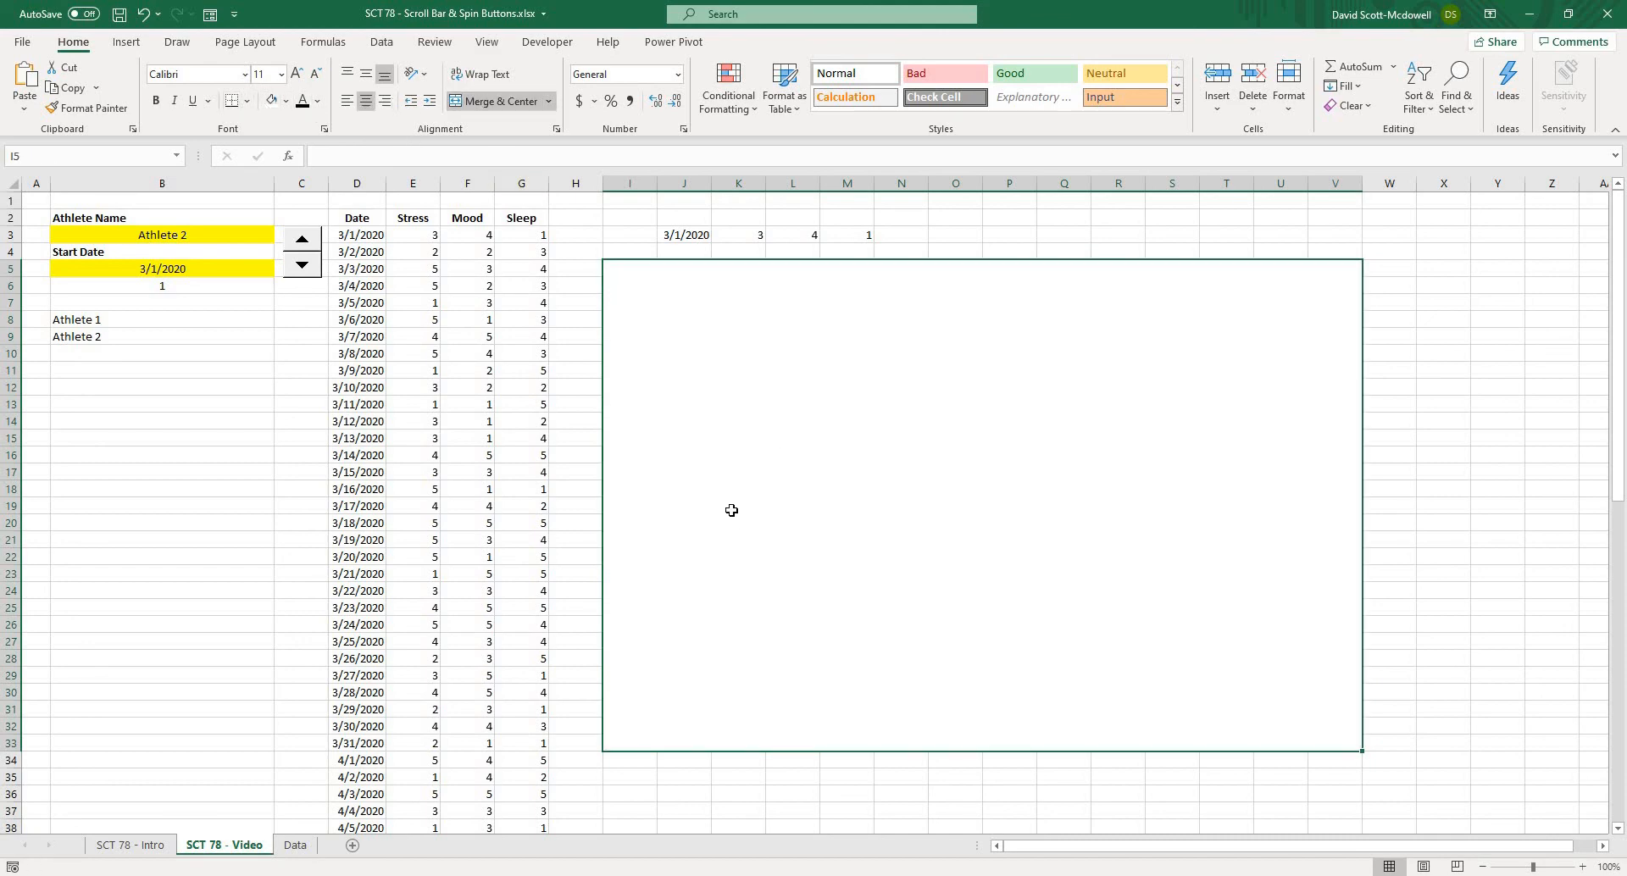
pyautogui.click(548, 469)
pyautogui.click(683, 345)
# Copy the full text of the date OFFSET formula from J3 and leave the cell unchanged
pyautogui.click(701, 240)
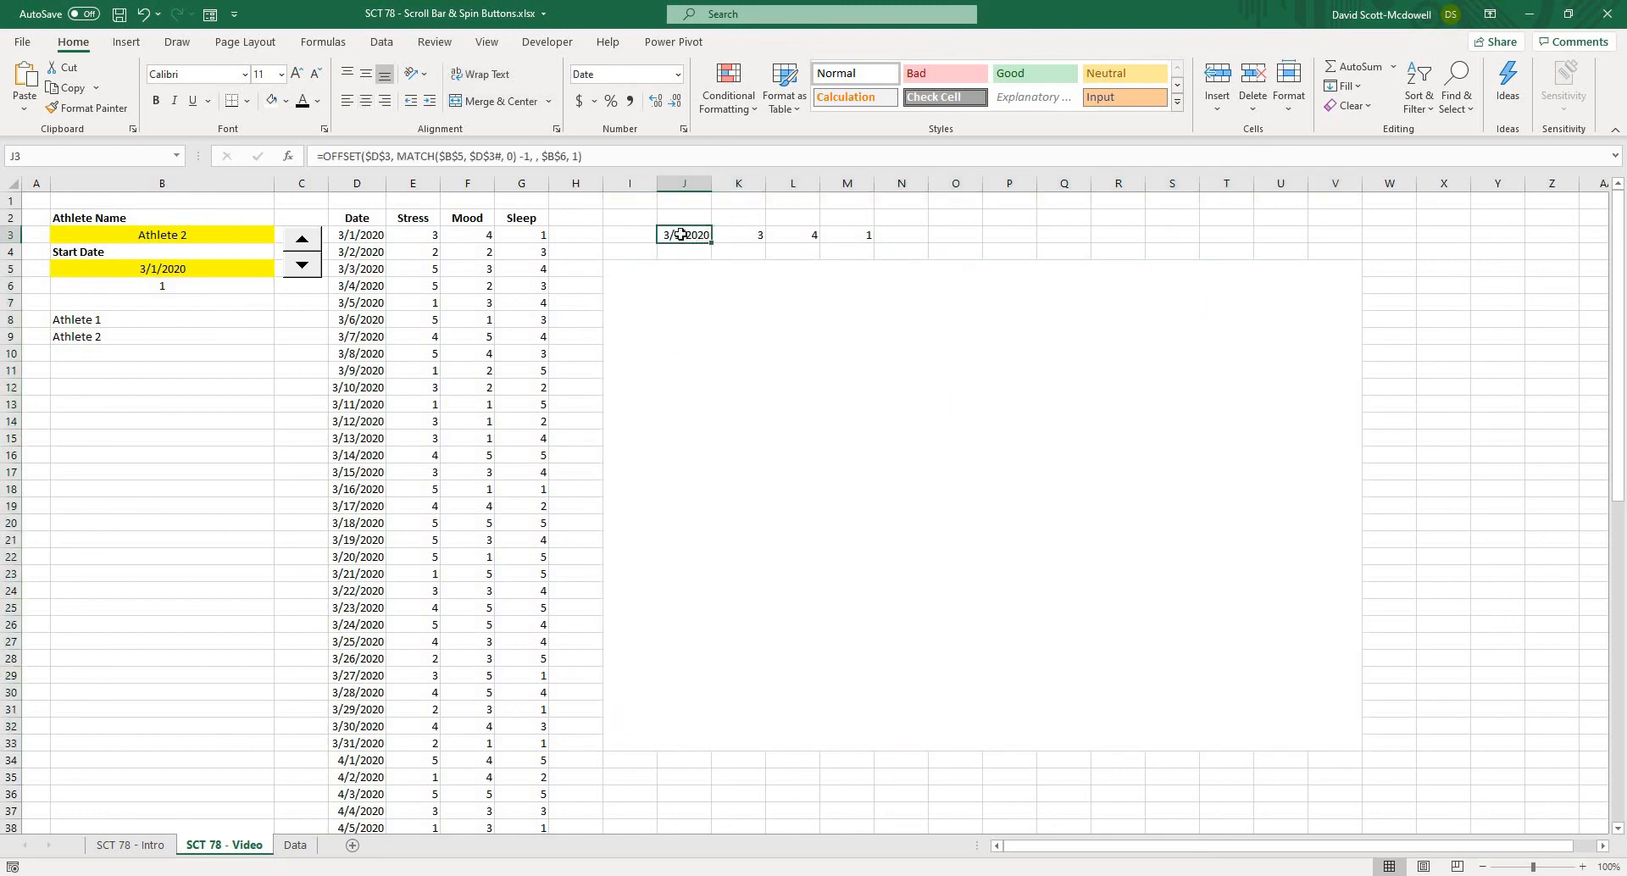
pyautogui.click(727, 254)
pyautogui.click(700, 239)
pyautogui.click(945, 234)
pyautogui.click(691, 236)
pyautogui.moveTo(594, 156); pyautogui.dragTo(297, 157)
pyautogui.hotkey('ctrl', 'c')
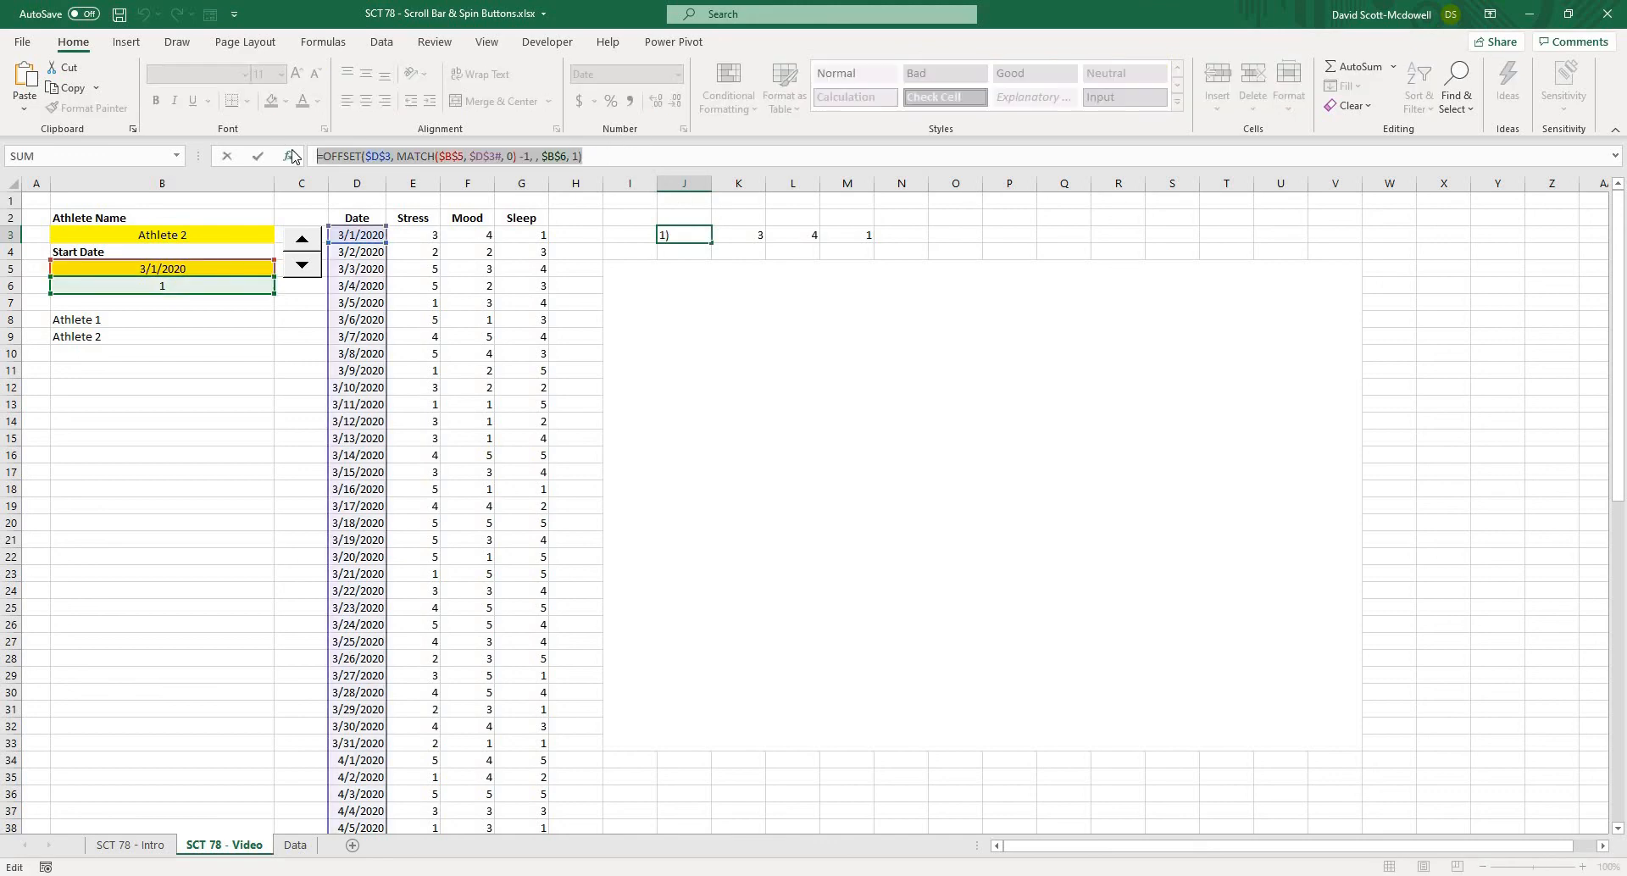
pyautogui.press('Escape')
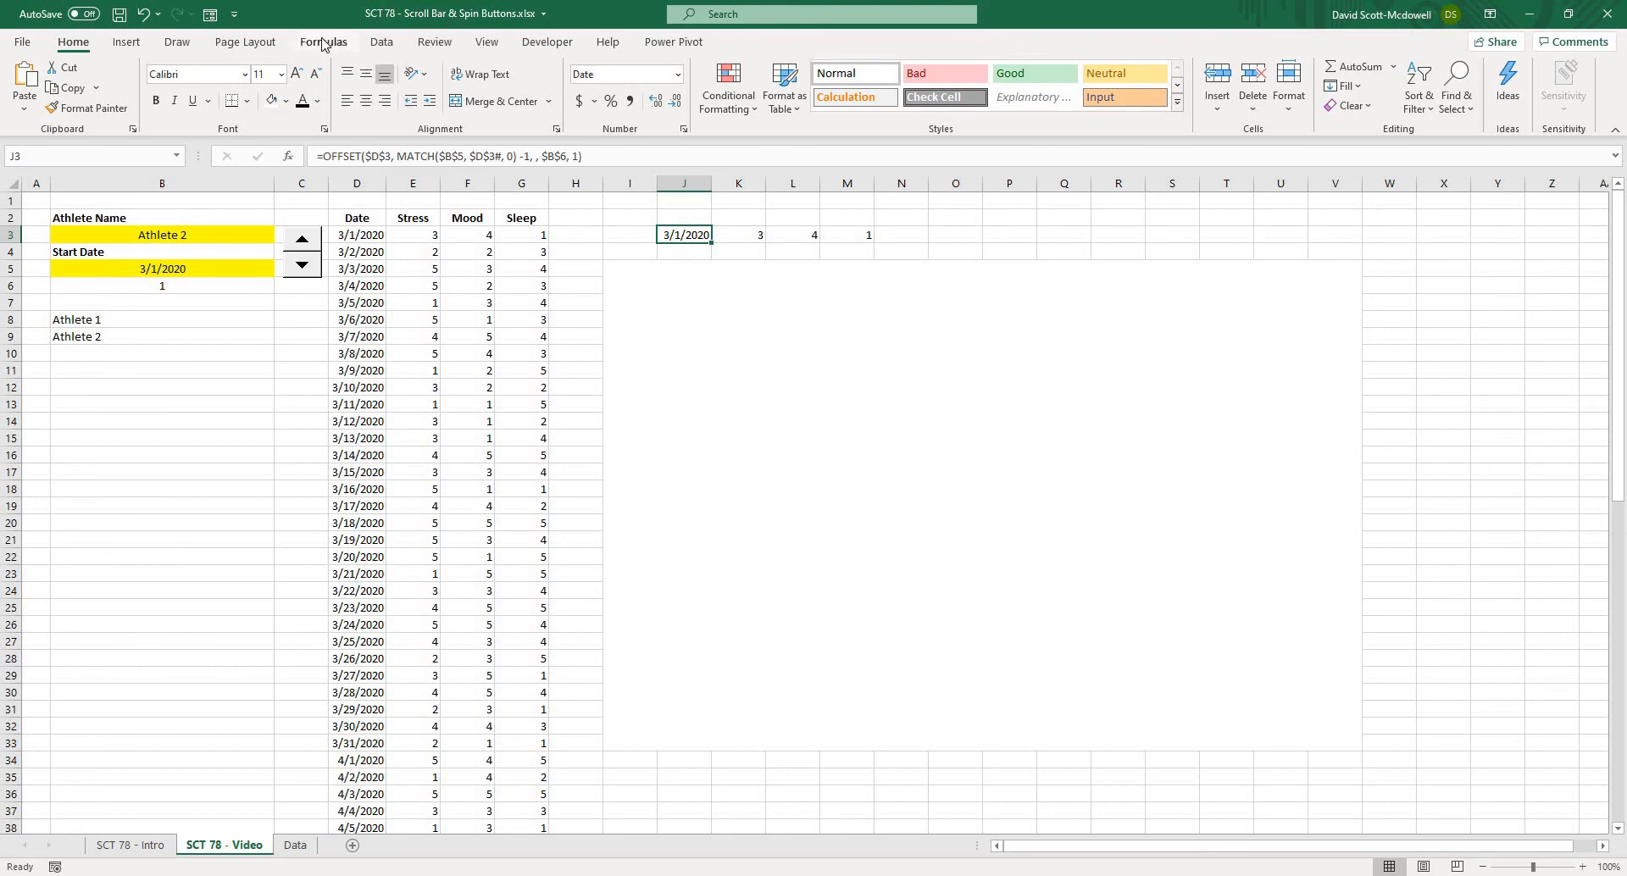
# Define a workbook-scoped name Date that refers to =OFFSET($D$3, MATCH($B$5, $D$3#, 0) -1, , $B$6, 1)
pyautogui.click(335, 44)
pyautogui.click(488, 85)
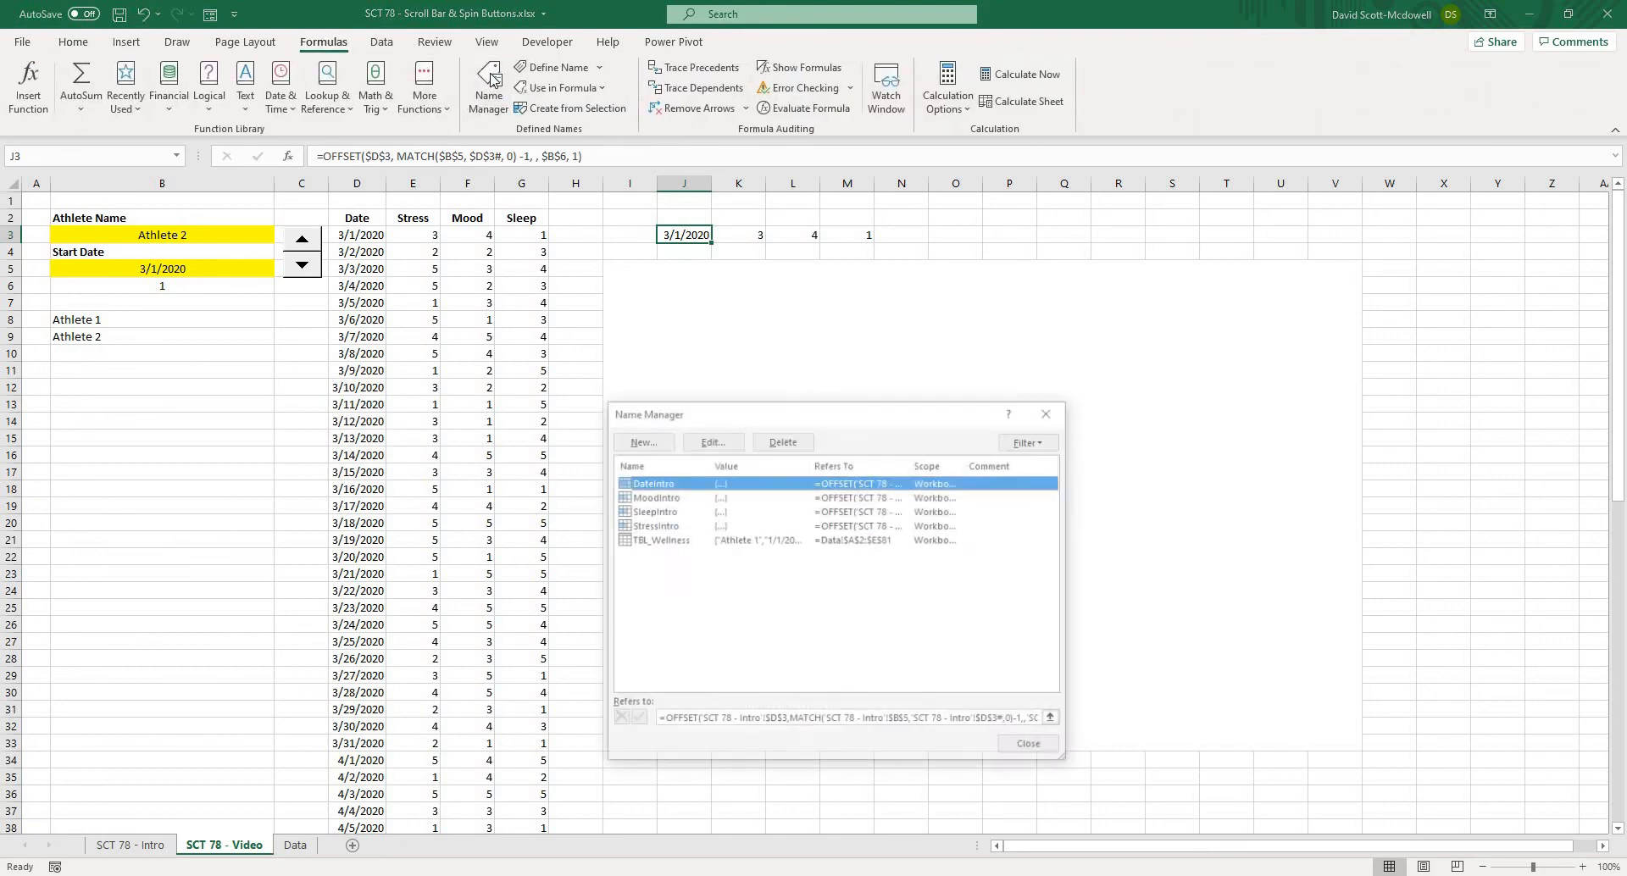
pyautogui.click(652, 440)
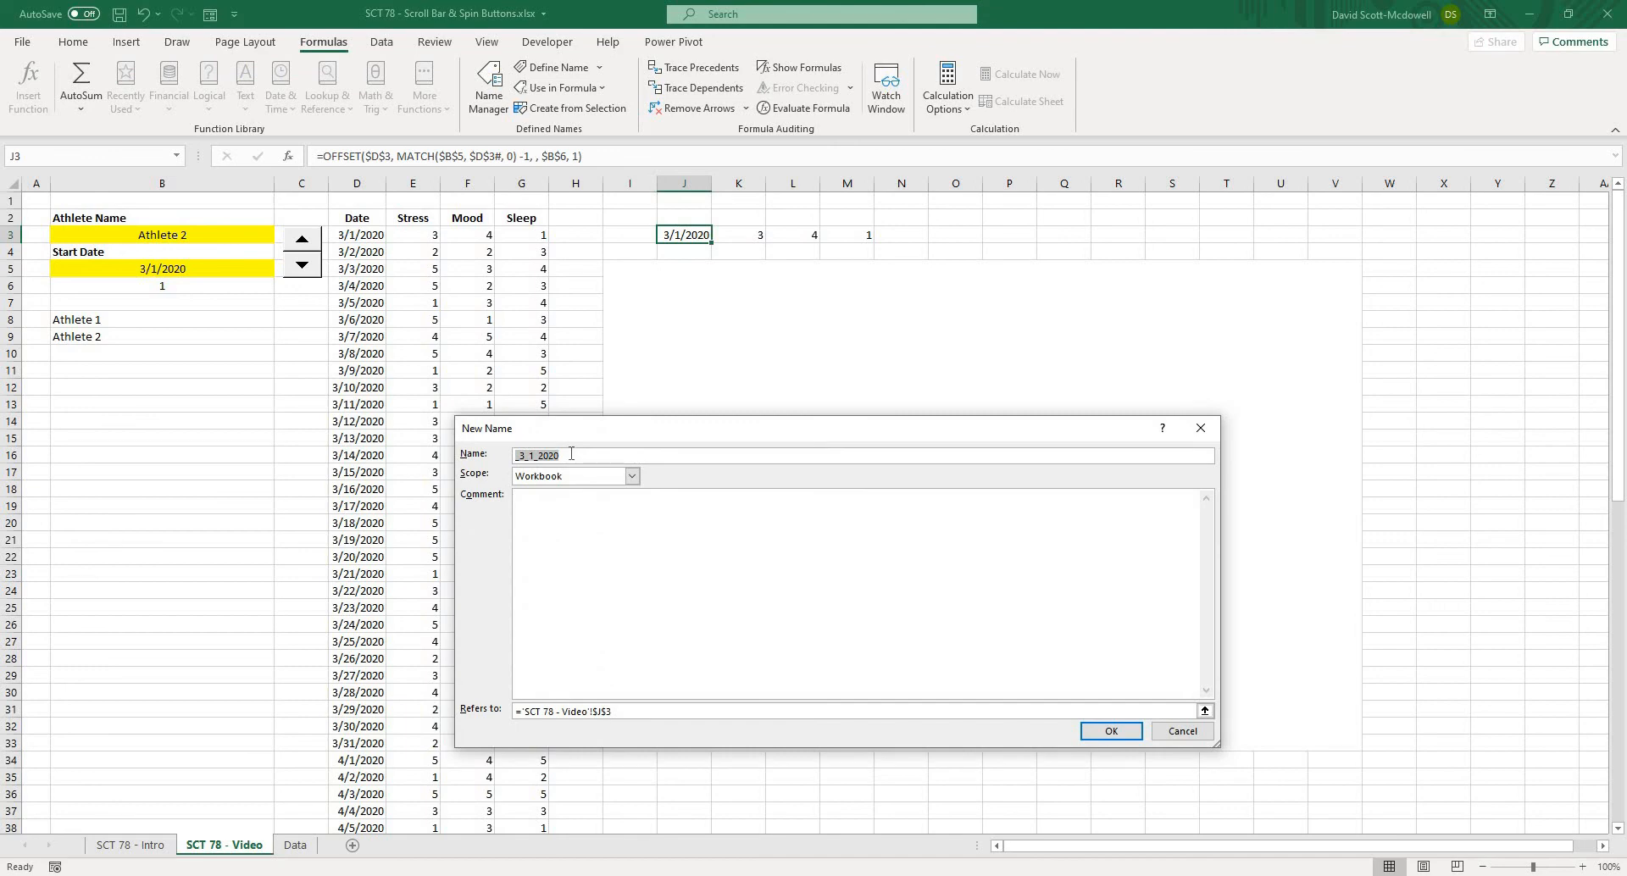
pyautogui.write('DAte')
pyautogui.moveTo(626, 712); pyautogui.dragTo(513, 712)
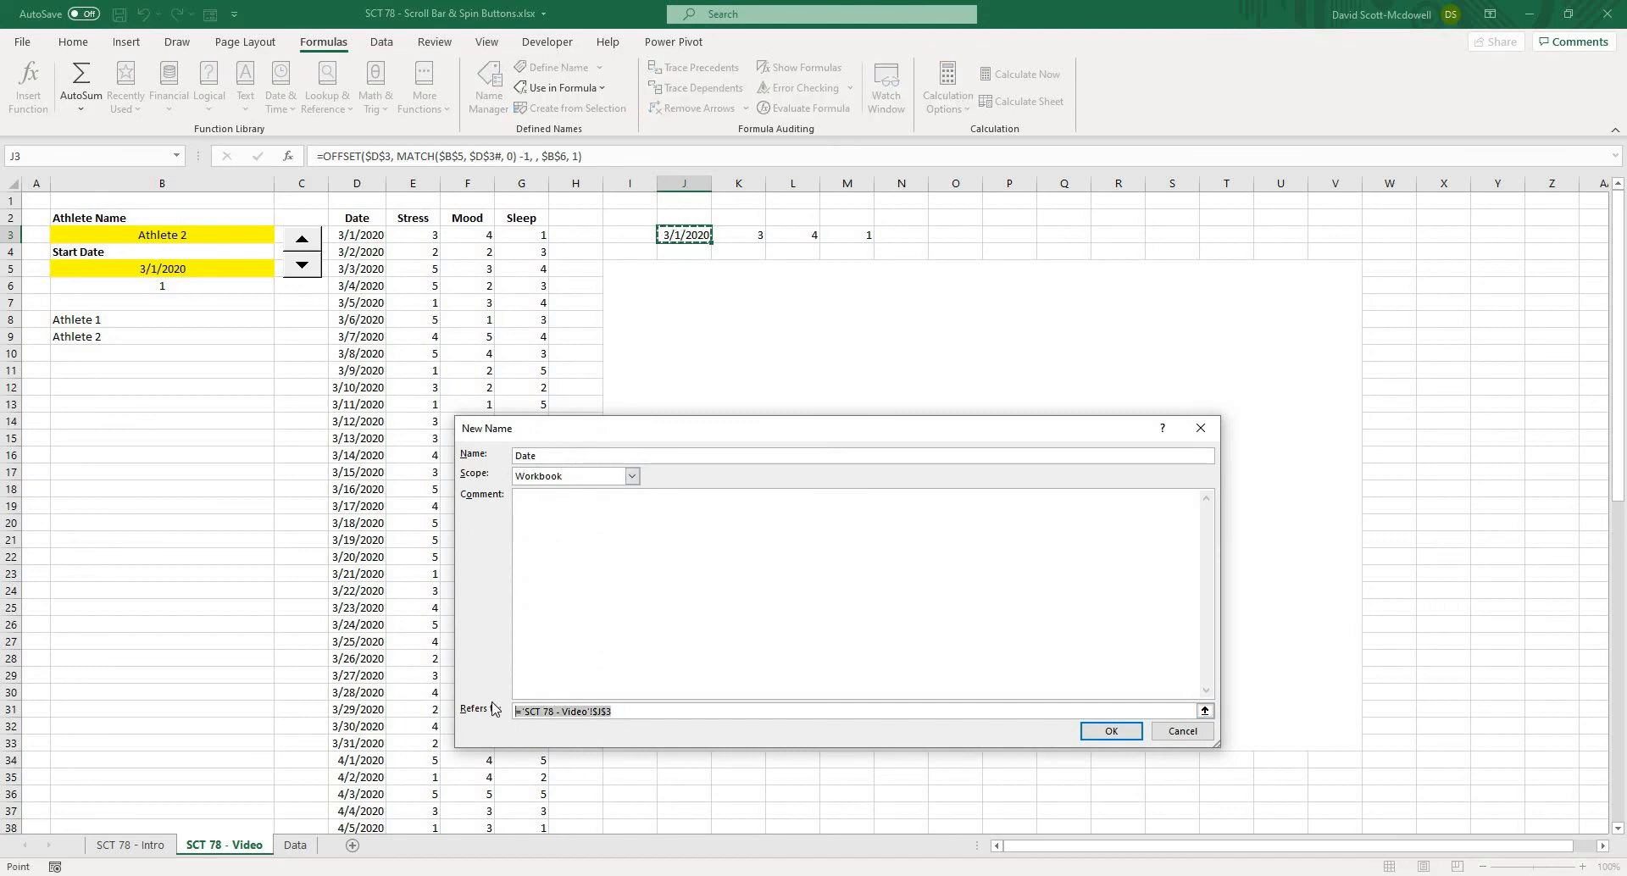
pyautogui.hotkey('ctrl', 'v')
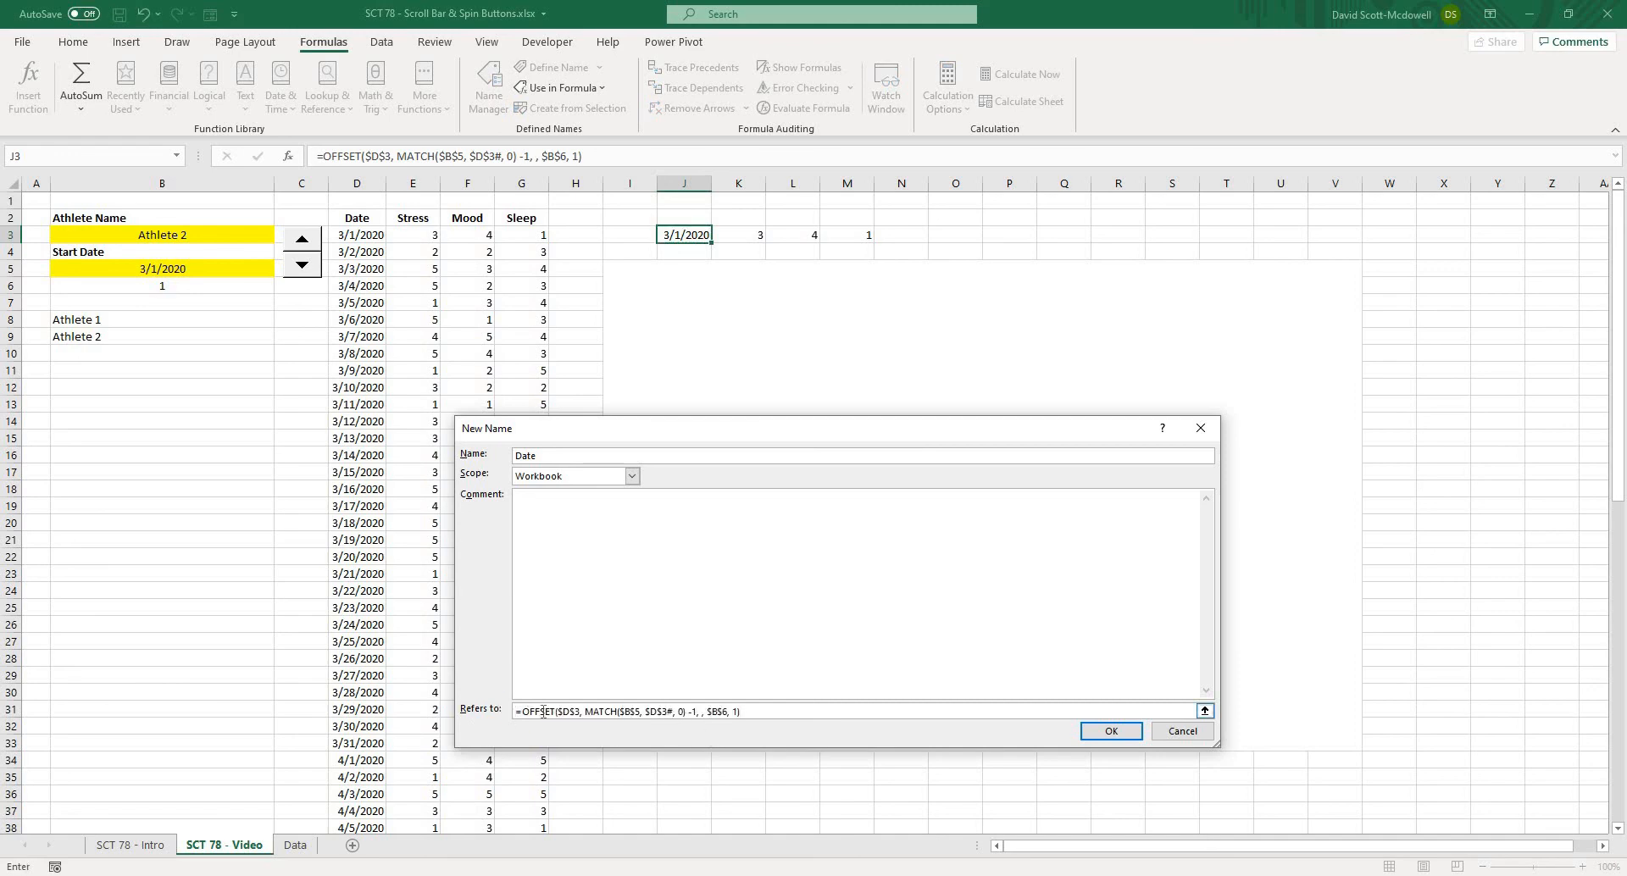
pyautogui.click(1110, 732)
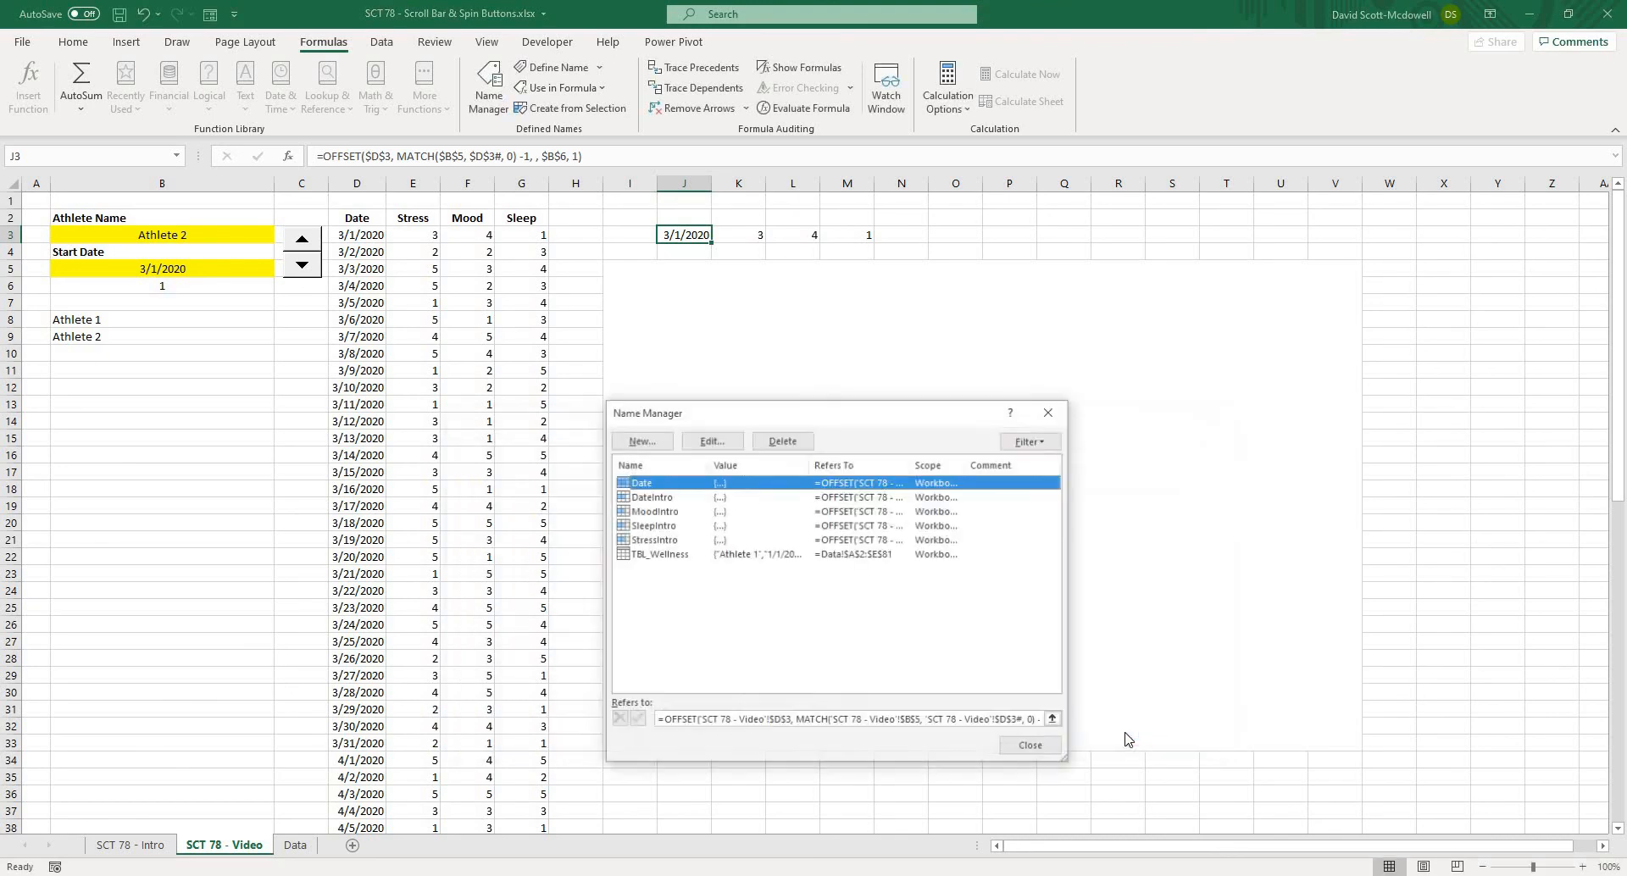
pyautogui.press('Escape')
# Copy the OFFSET formula text from K3 and define a workbook-scoped name Stress that refers to it
pyautogui.click(755, 235)
pyautogui.moveTo(598, 158); pyautogui.dragTo(305, 168)
pyautogui.hotkey('ctrl', 'c')
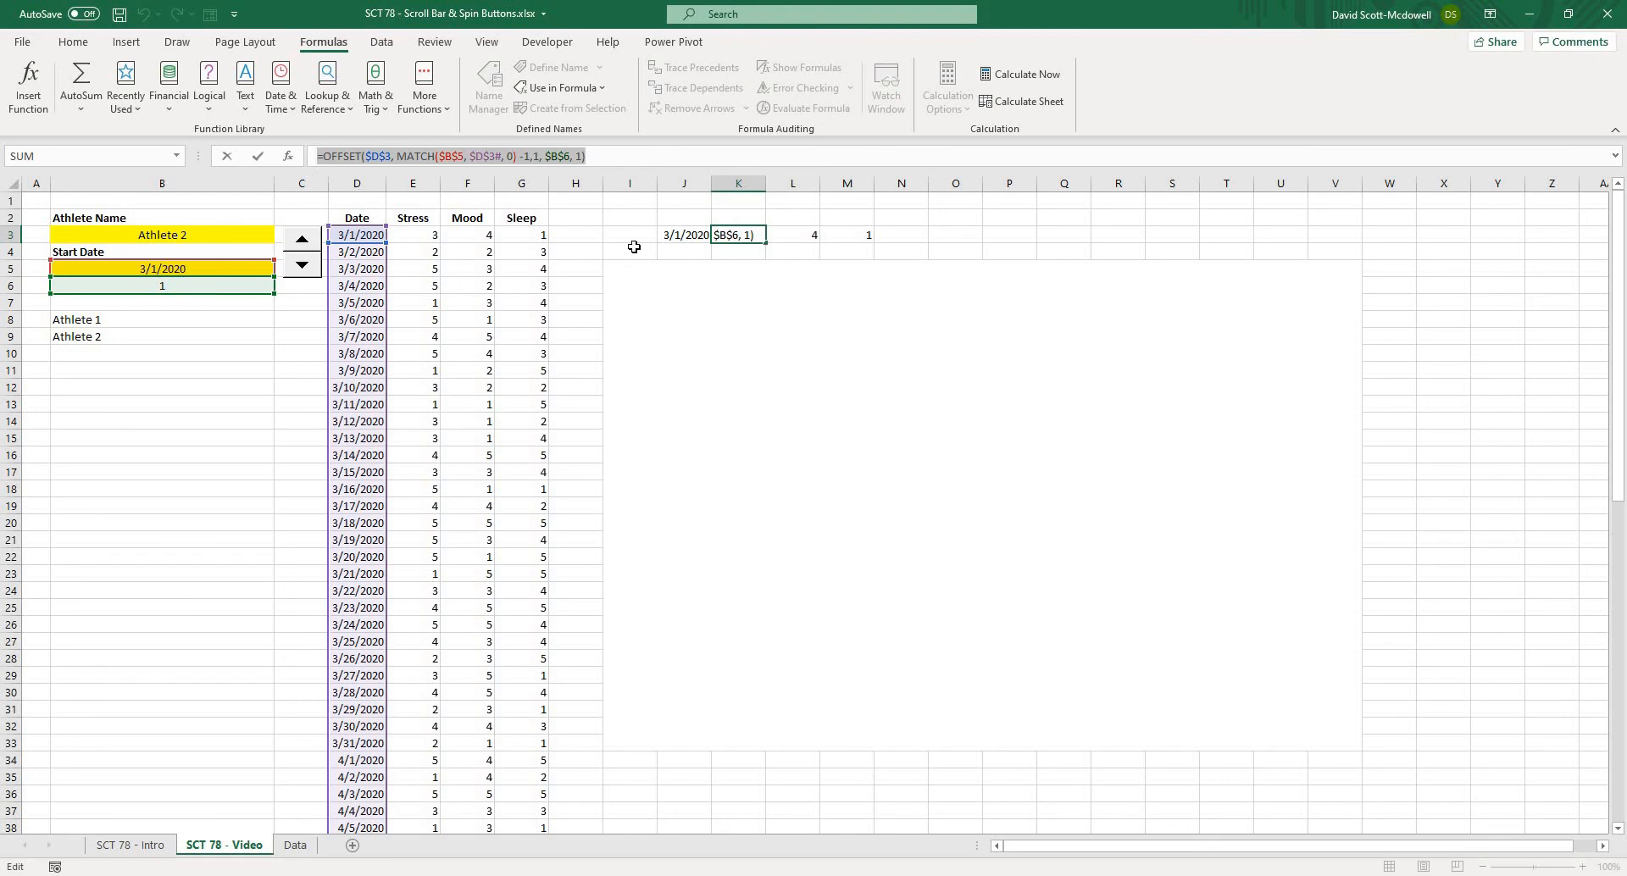
pyautogui.press('Escape')
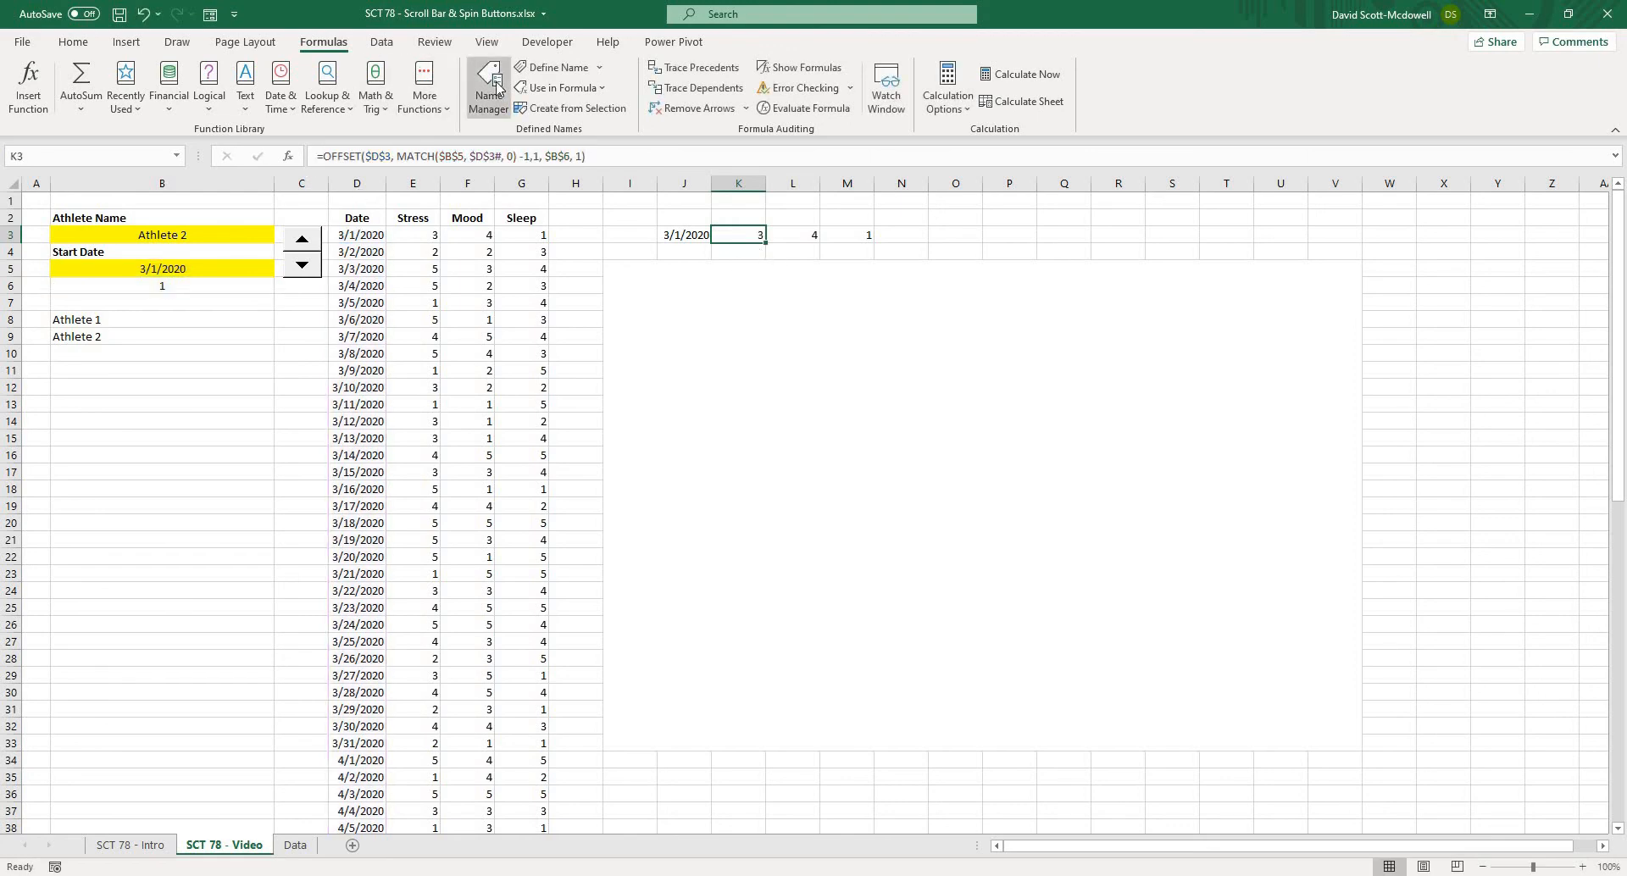
pyautogui.click(553, 67)
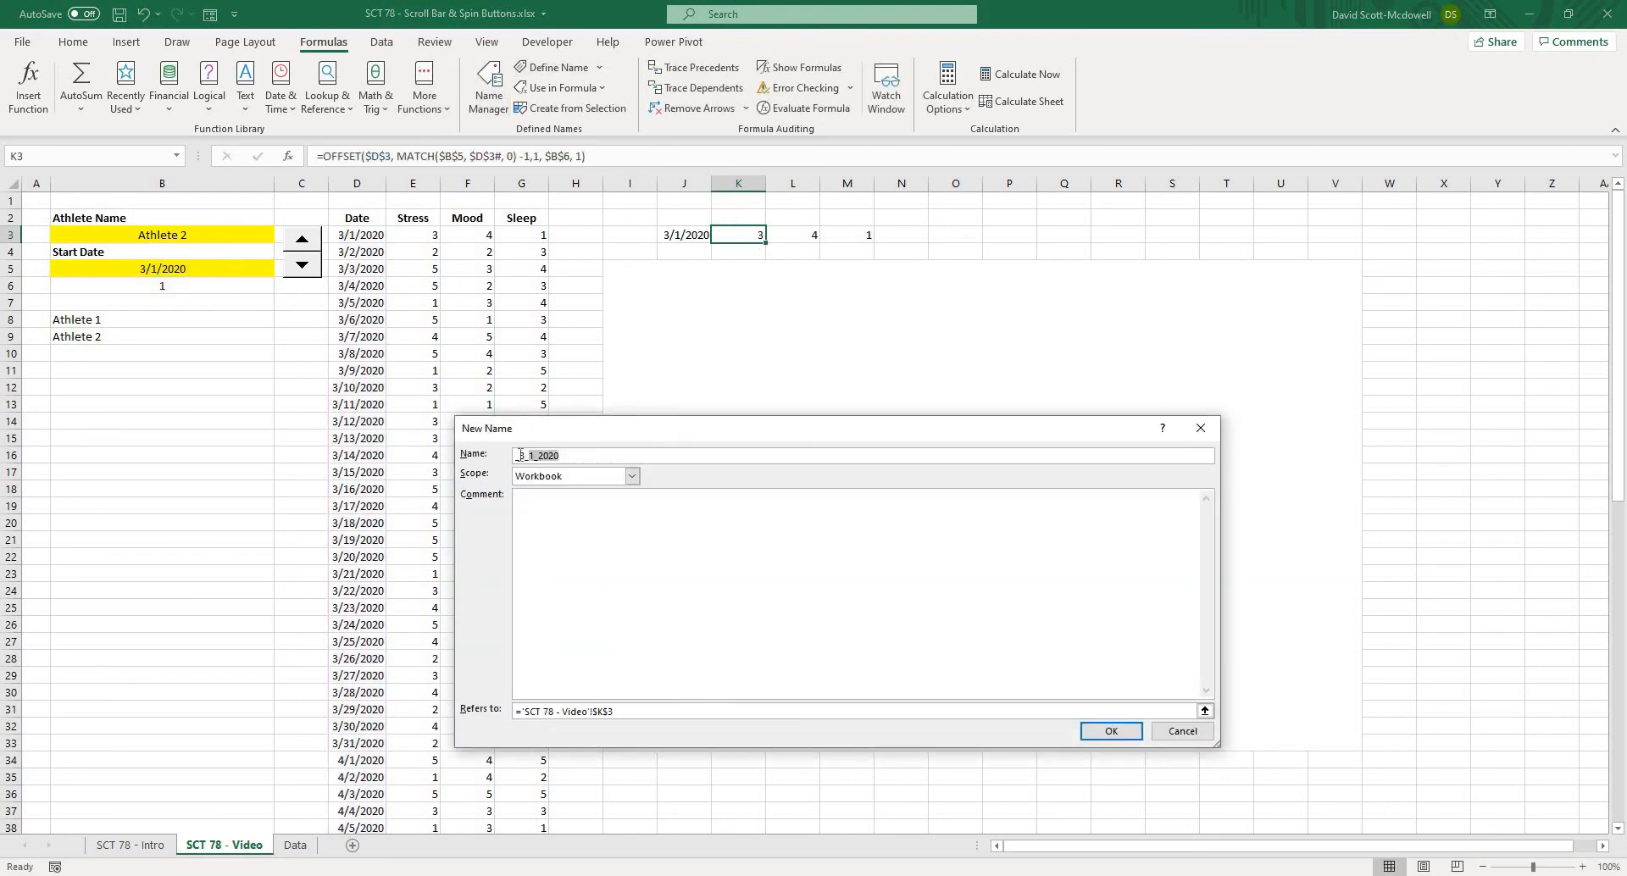
pyautogui.write('Stress')
pyautogui.moveTo(628, 711); pyautogui.dragTo(503, 711)
pyautogui.hotkey('ctrl', 'v')
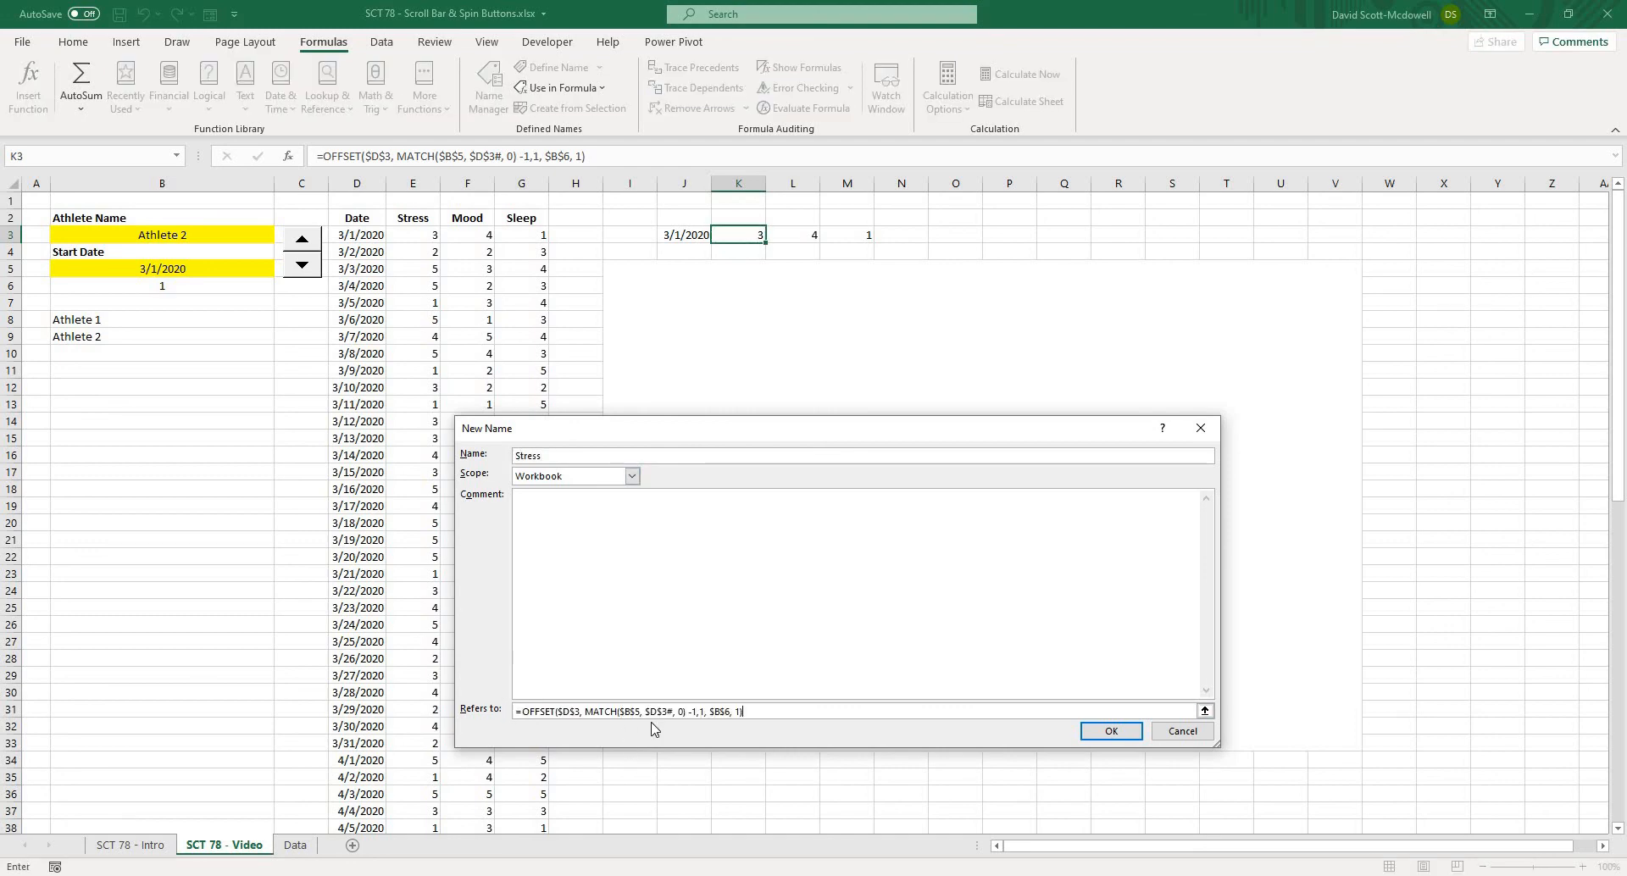
pyautogui.click(1111, 732)
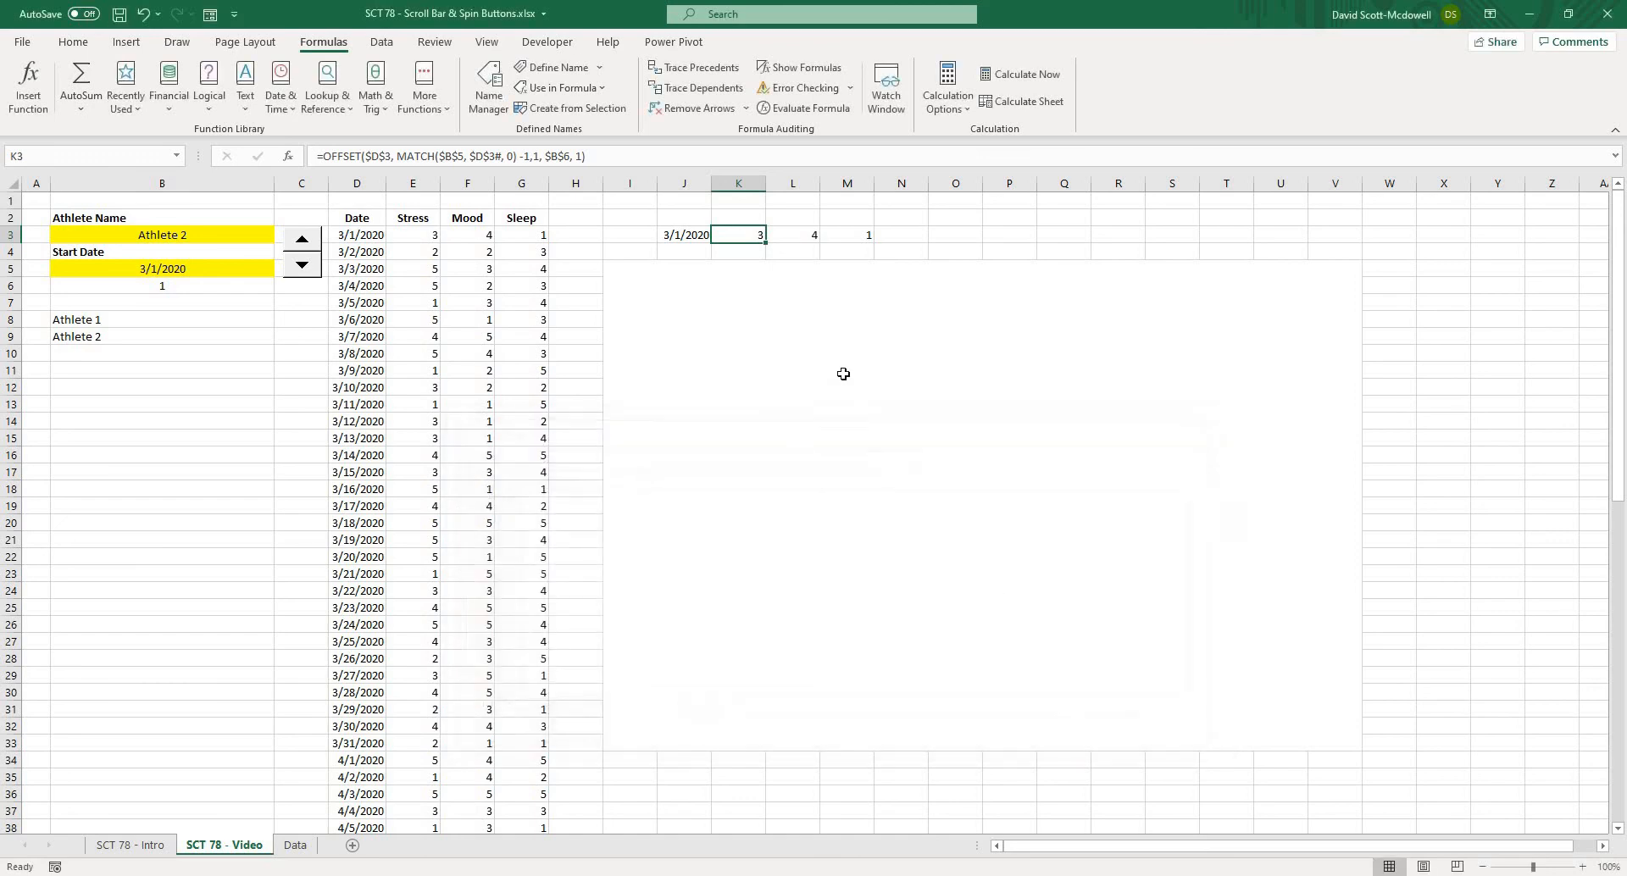
# Copy the OFFSET formula text from L3 and define a workbook-scoped name Mood that refers to it
pyautogui.click(792, 240)
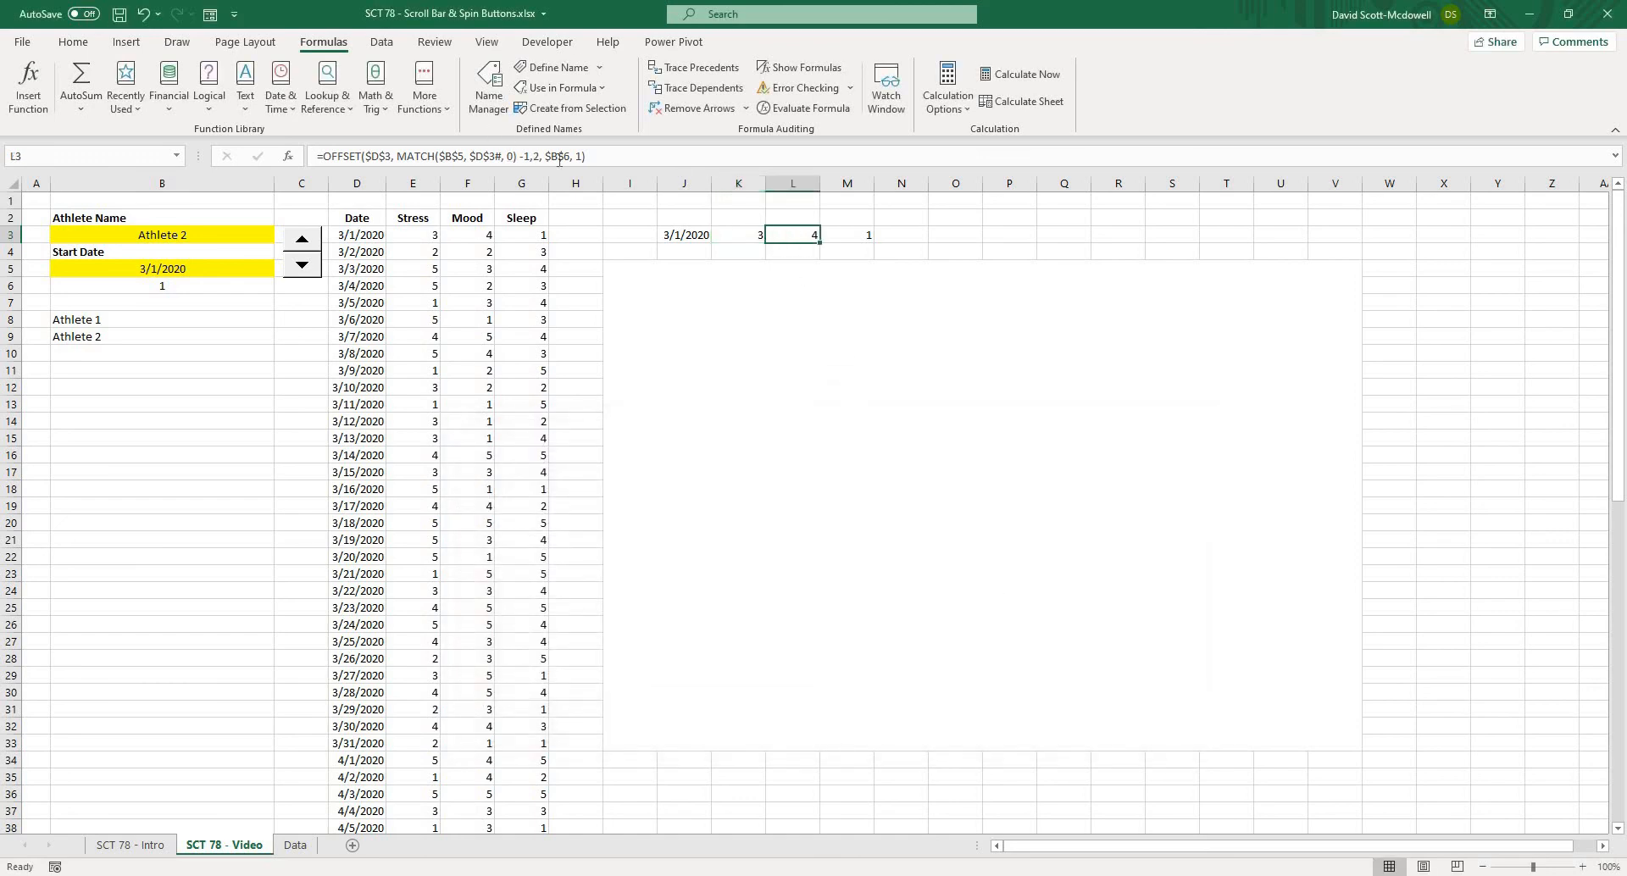
pyautogui.tripleClick(391, 158)
pyautogui.hotkey('ctrl', 'c')
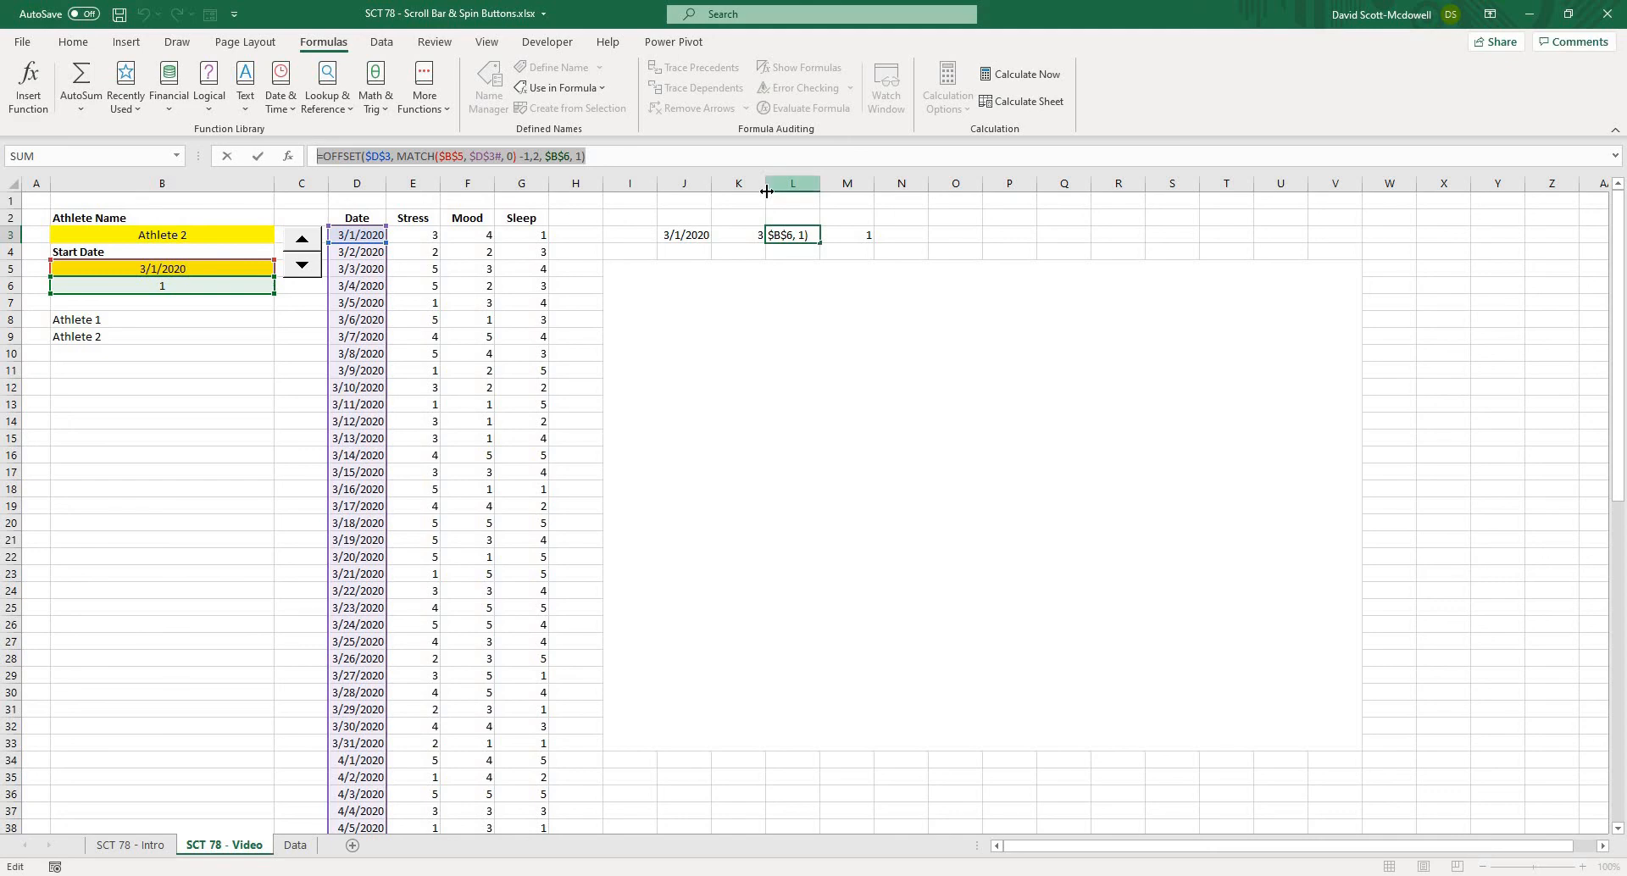
pyautogui.press('Return')
pyautogui.click(553, 67)
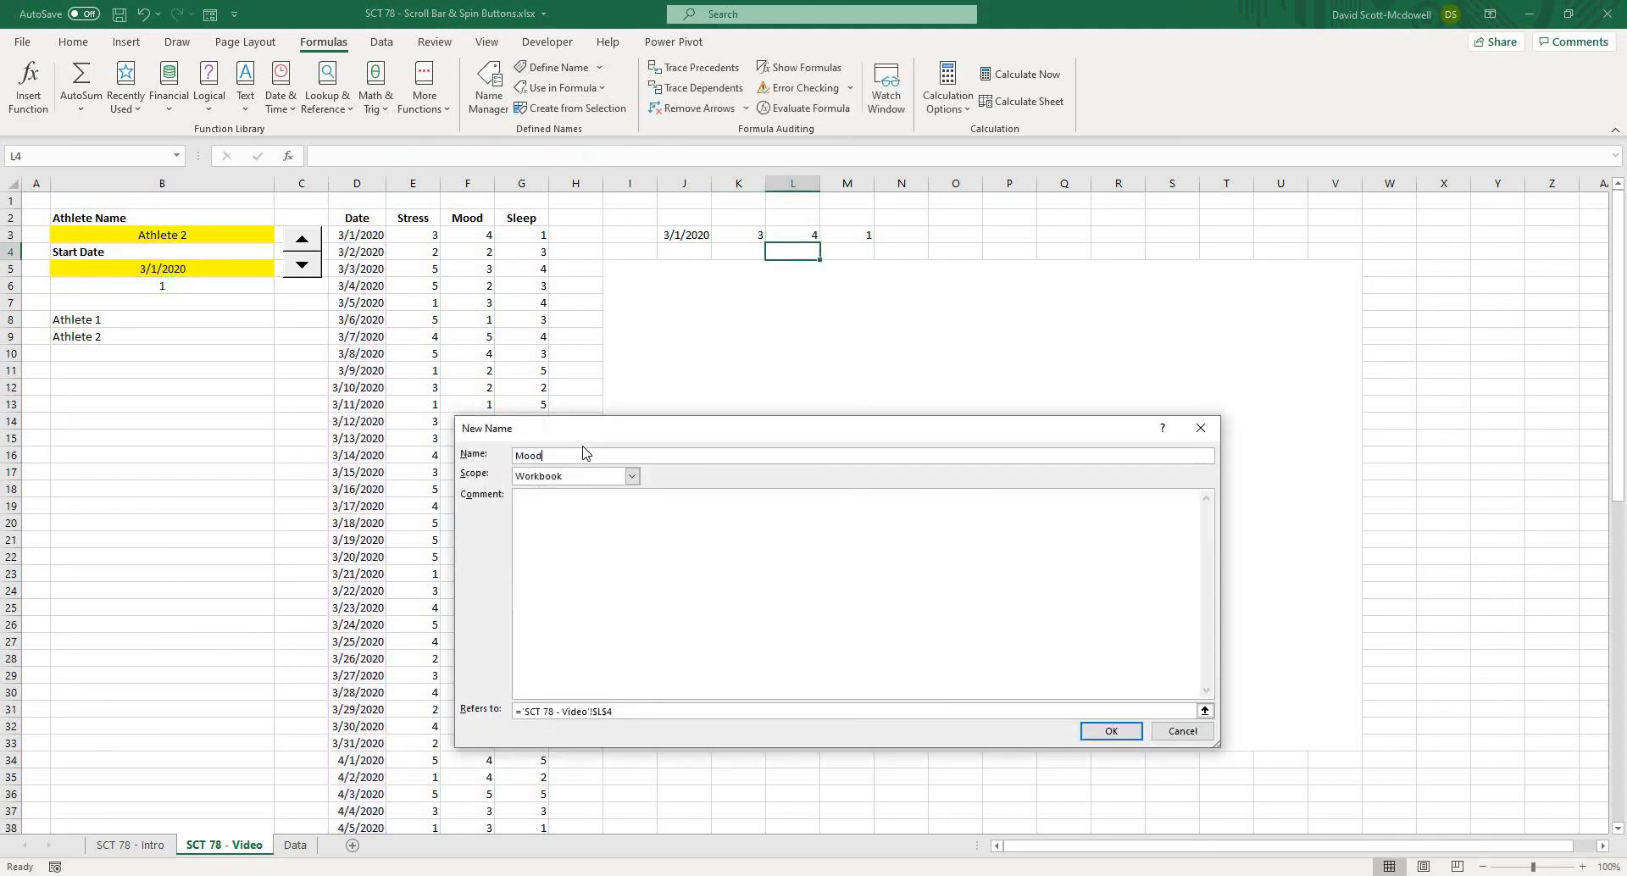
pyautogui.moveTo(634, 710); pyautogui.dragTo(500, 712)
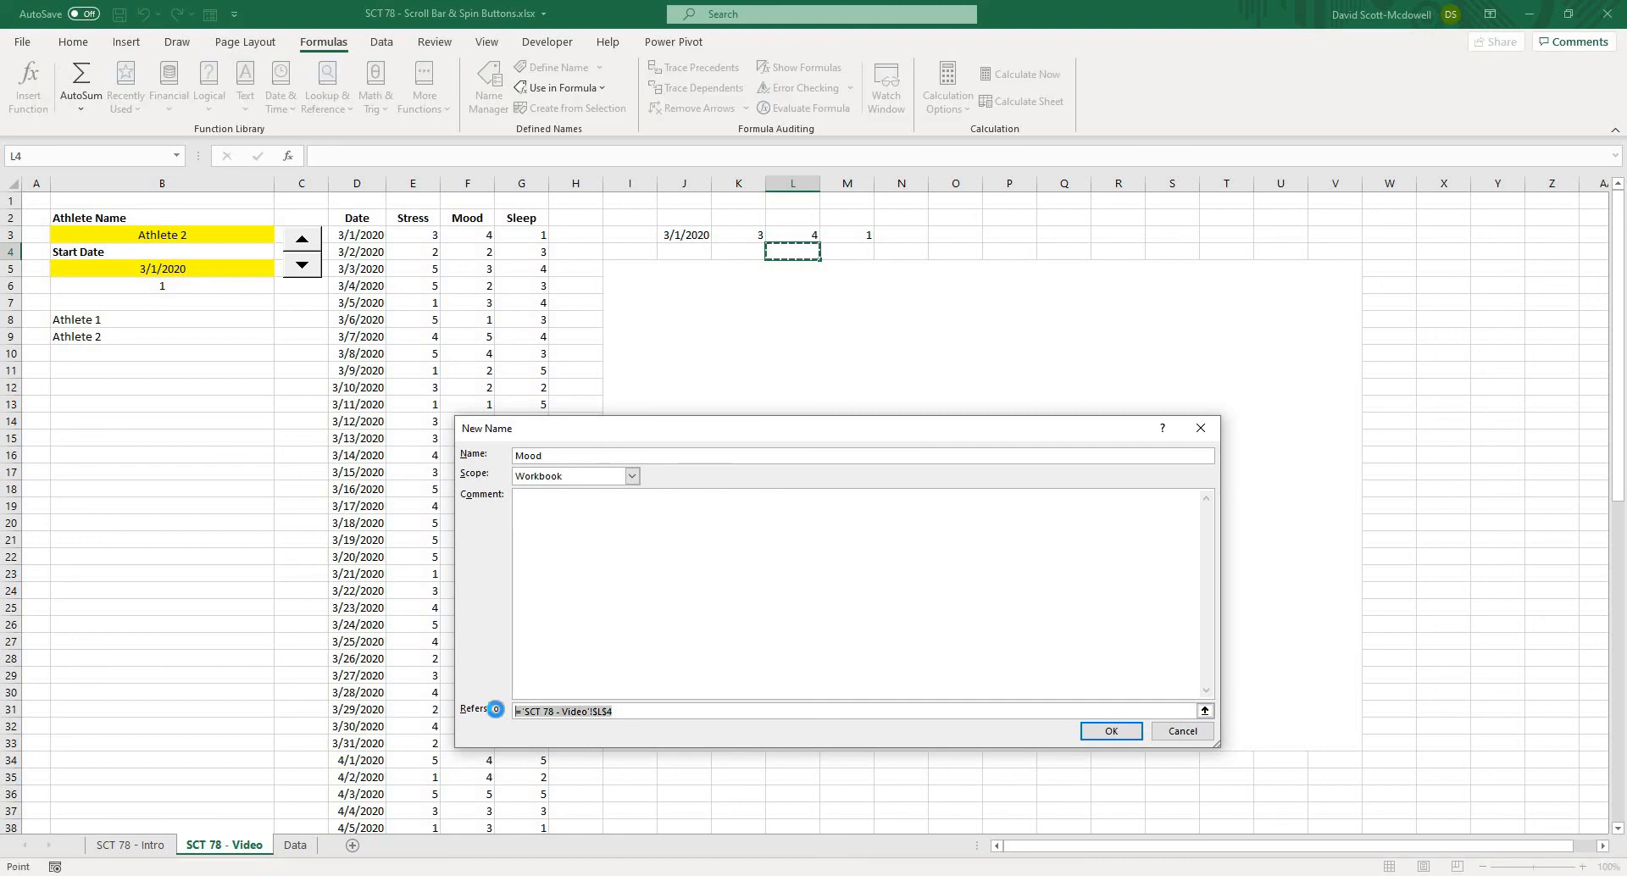
pyautogui.hotkey('ctrl', 'v')
pyautogui.click(1111, 731)
# Copy the OFFSET formula text from M3 and define a workbook-scoped name Sleep that refers to it
pyautogui.click(858, 235)
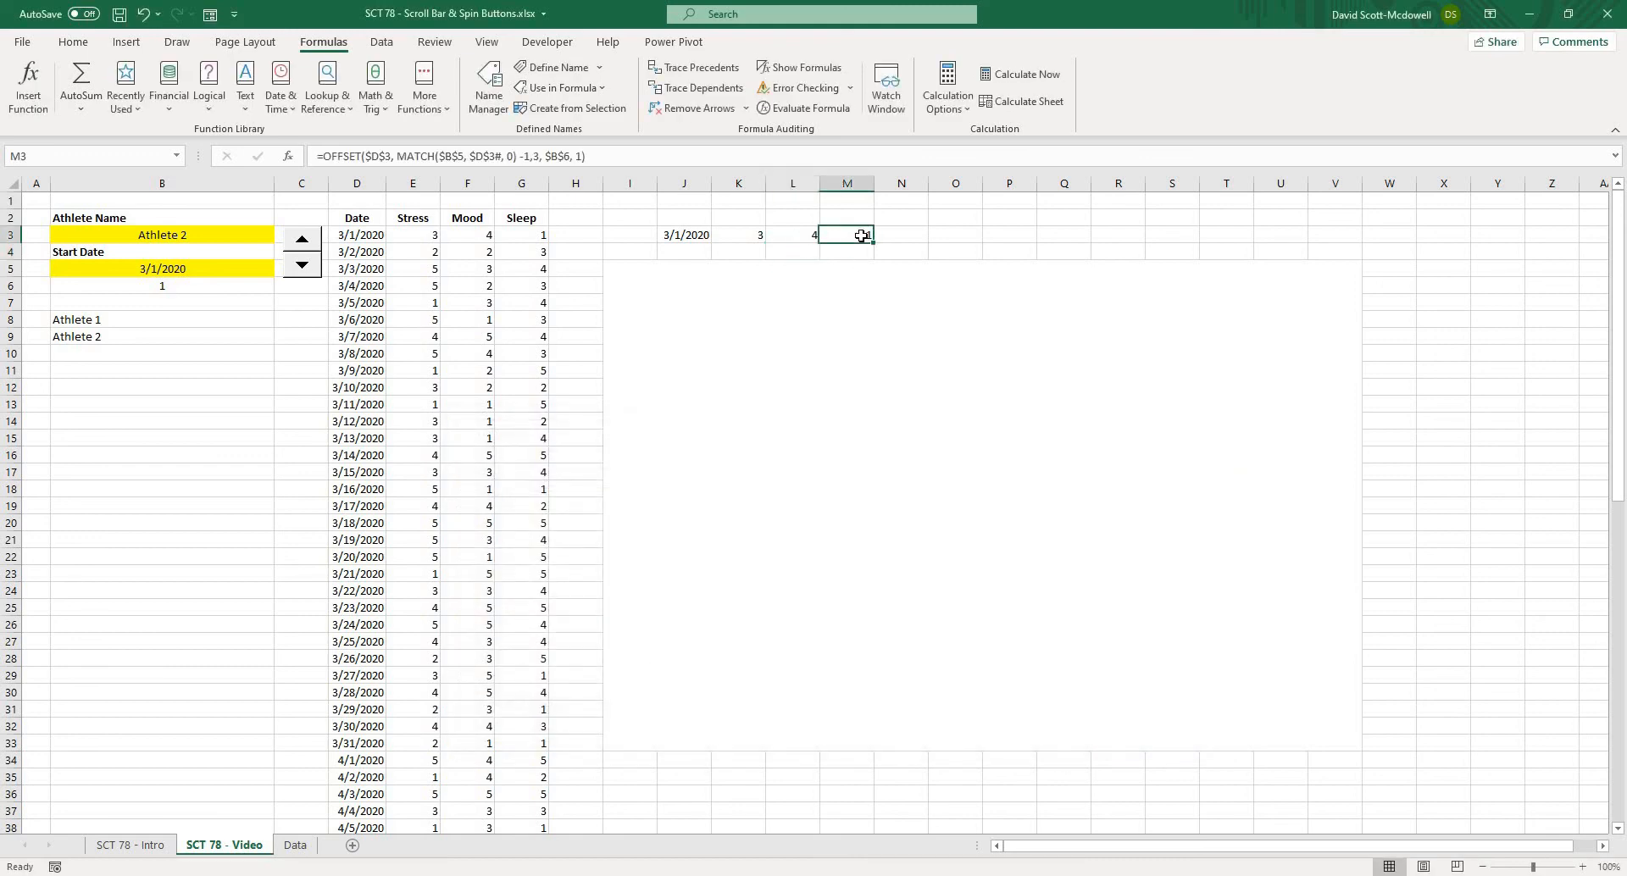
pyautogui.moveTo(591, 156); pyautogui.dragTo(303, 163)
pyautogui.hotkey('ctrl', 'c')
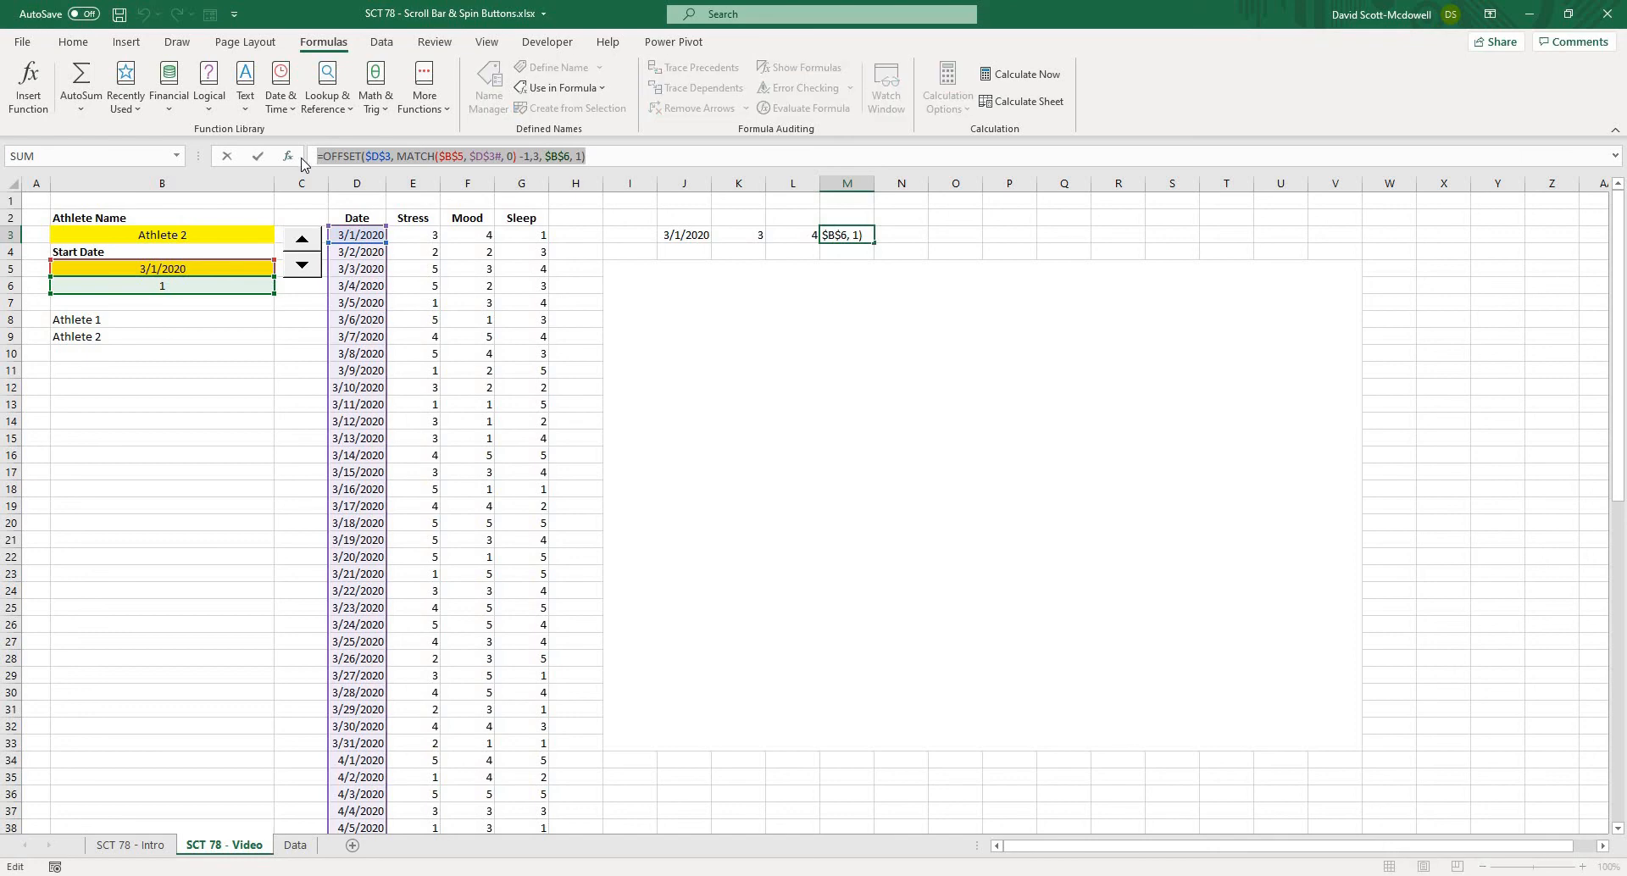
pyautogui.press('Return')
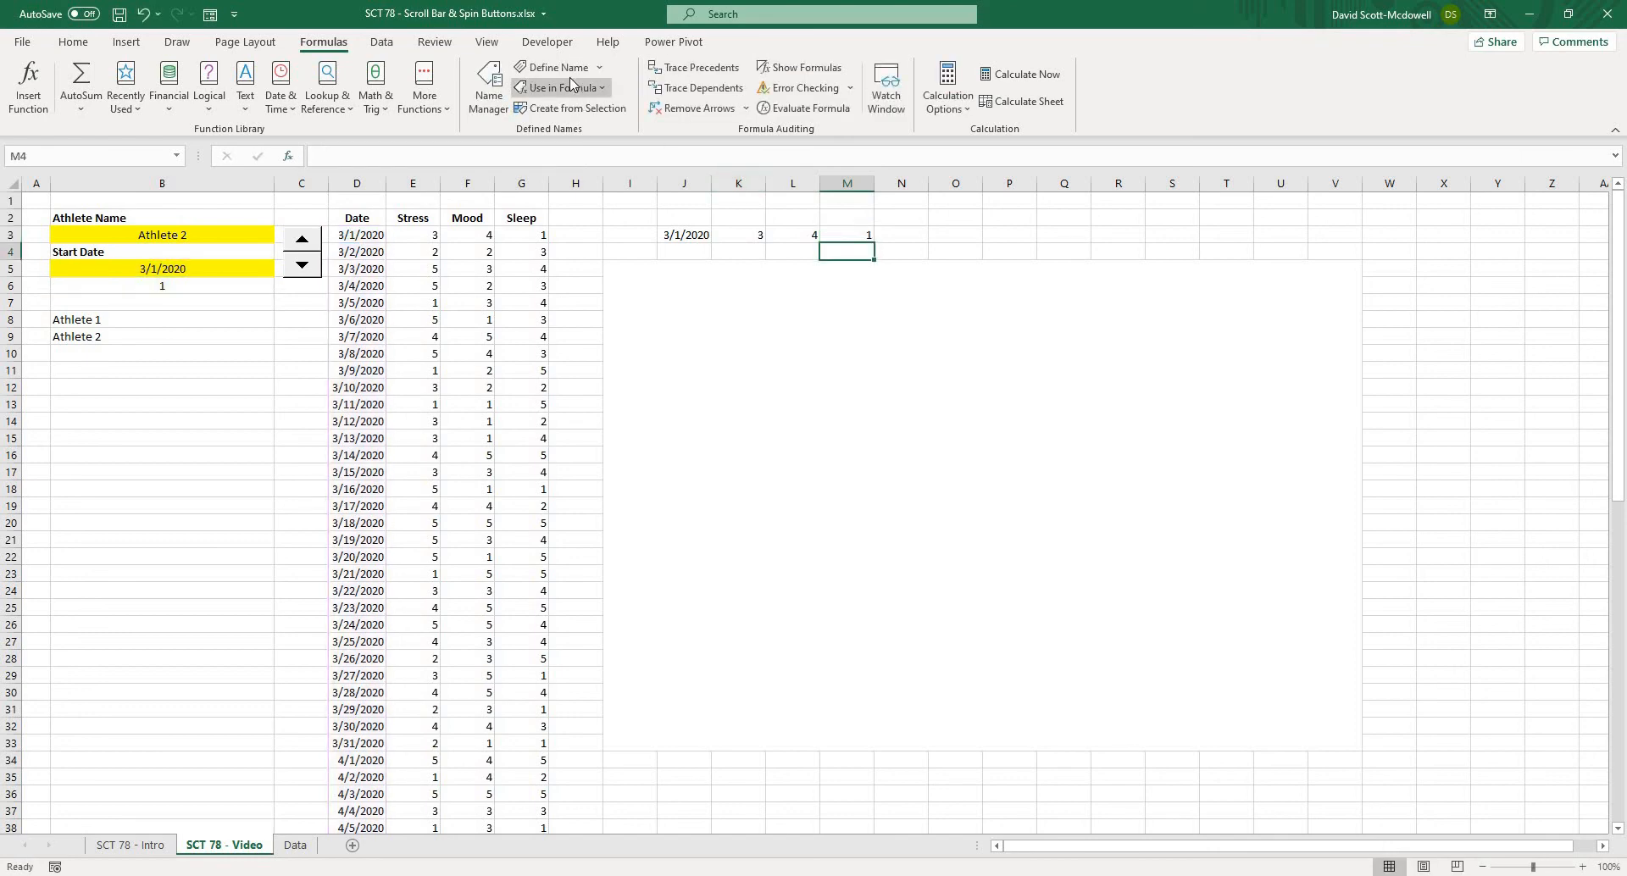
pyautogui.click(555, 67)
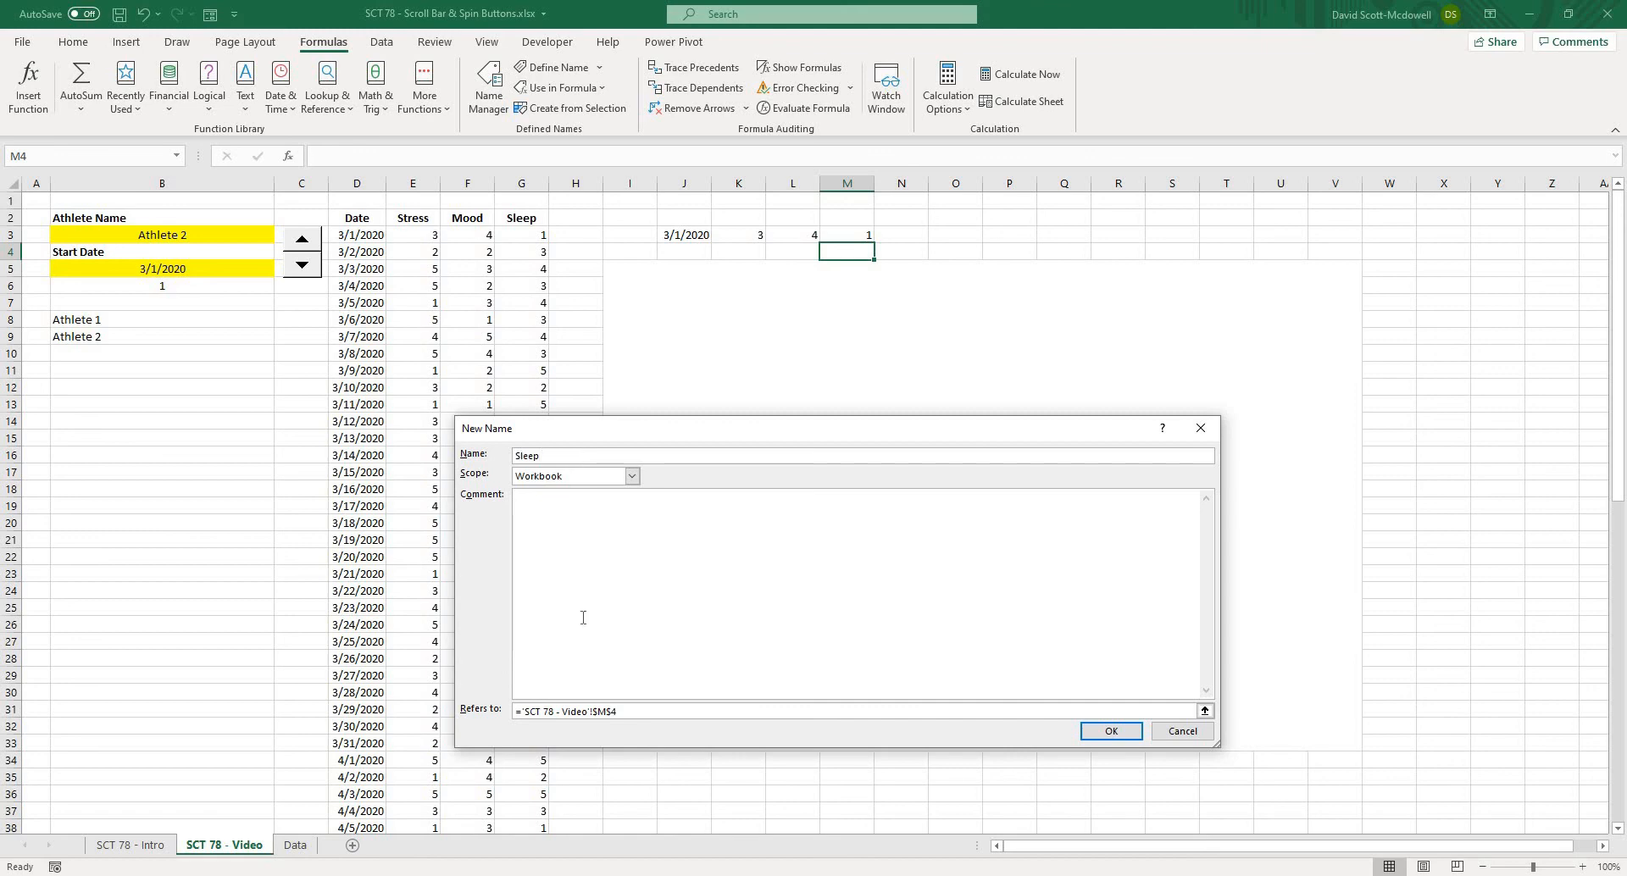
pyautogui.moveTo(636, 711); pyautogui.dragTo(517, 713)
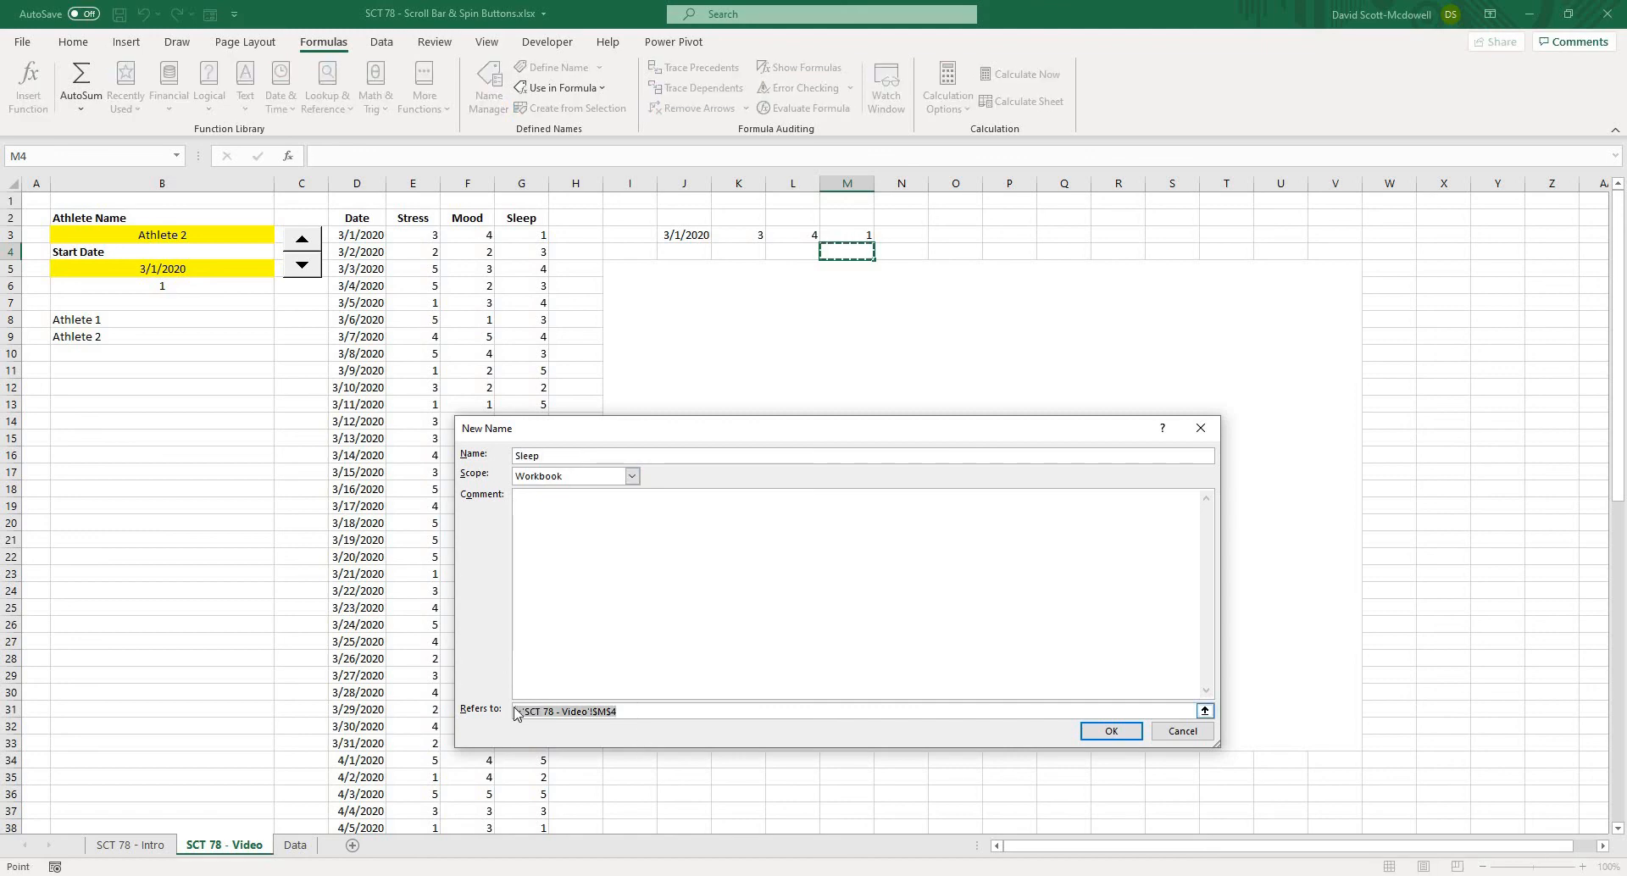
pyautogui.hotkey('ctrl', 'v')
pyautogui.press('Return')
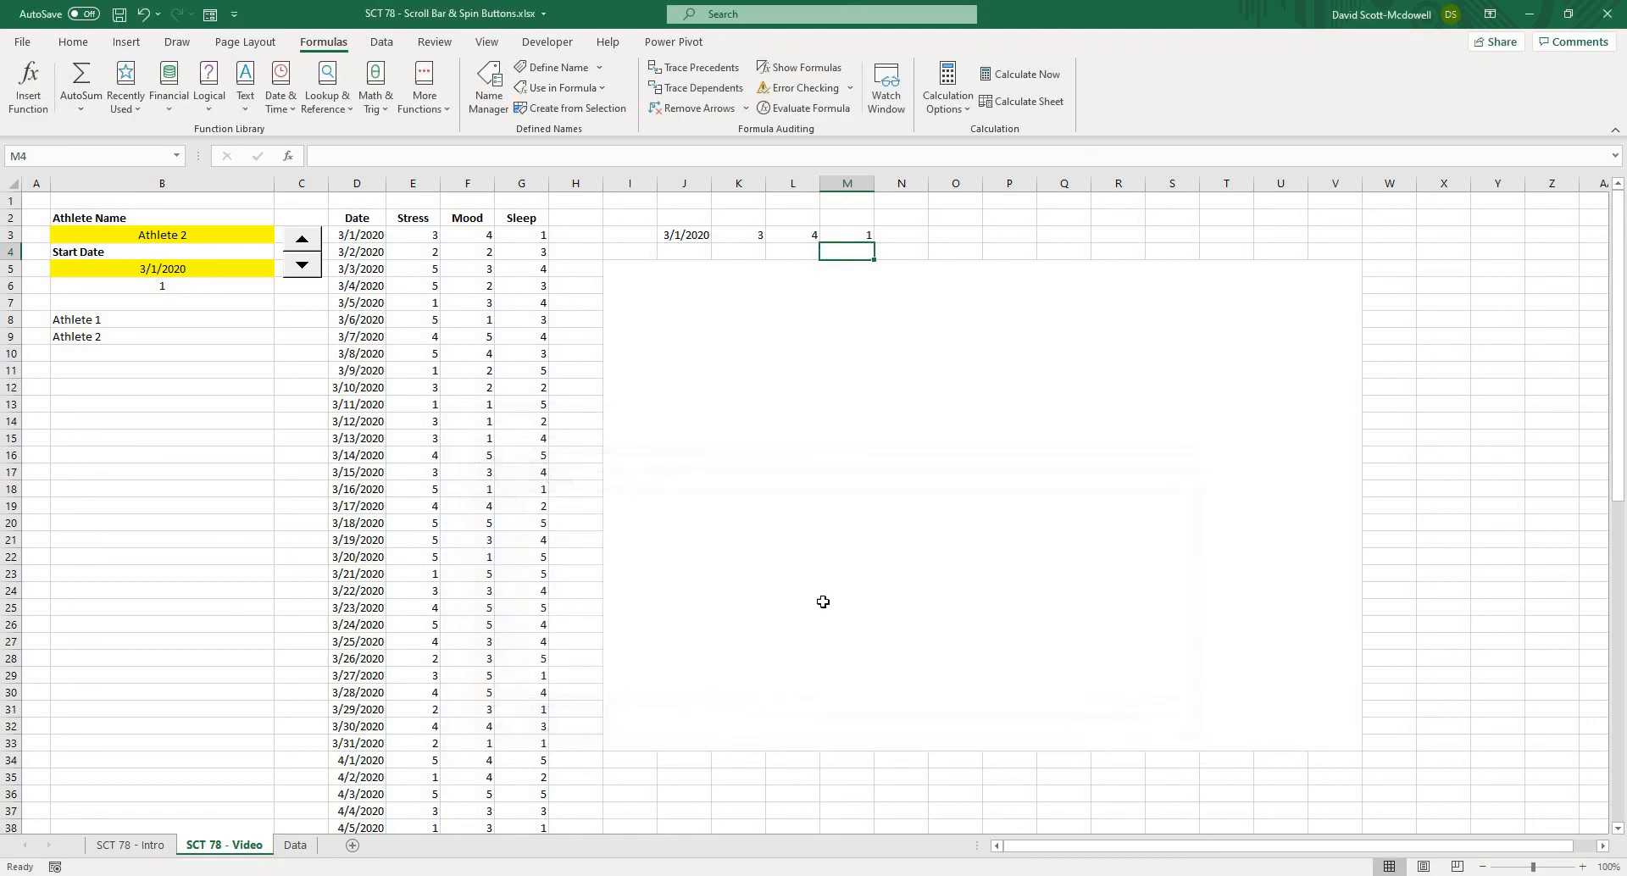
# Move the four formula cells J3:M3 below the blank chart area to I35:L35
pyautogui.moveTo(672, 237); pyautogui.dragTo(853, 236)
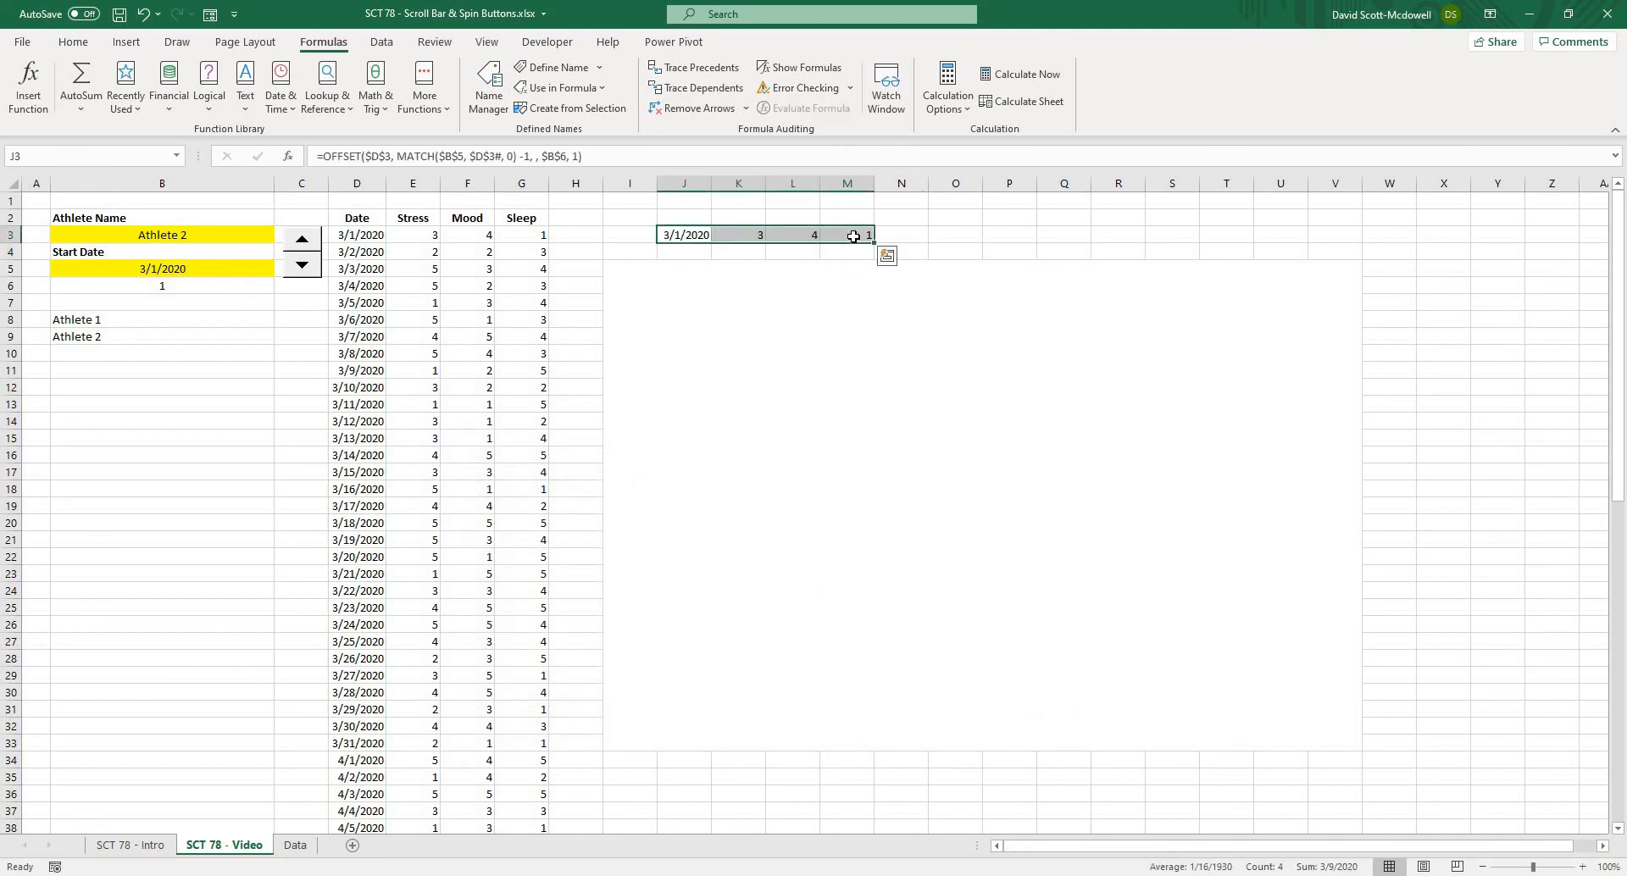
pyautogui.moveTo(754, 249); pyautogui.dragTo(708, 780)
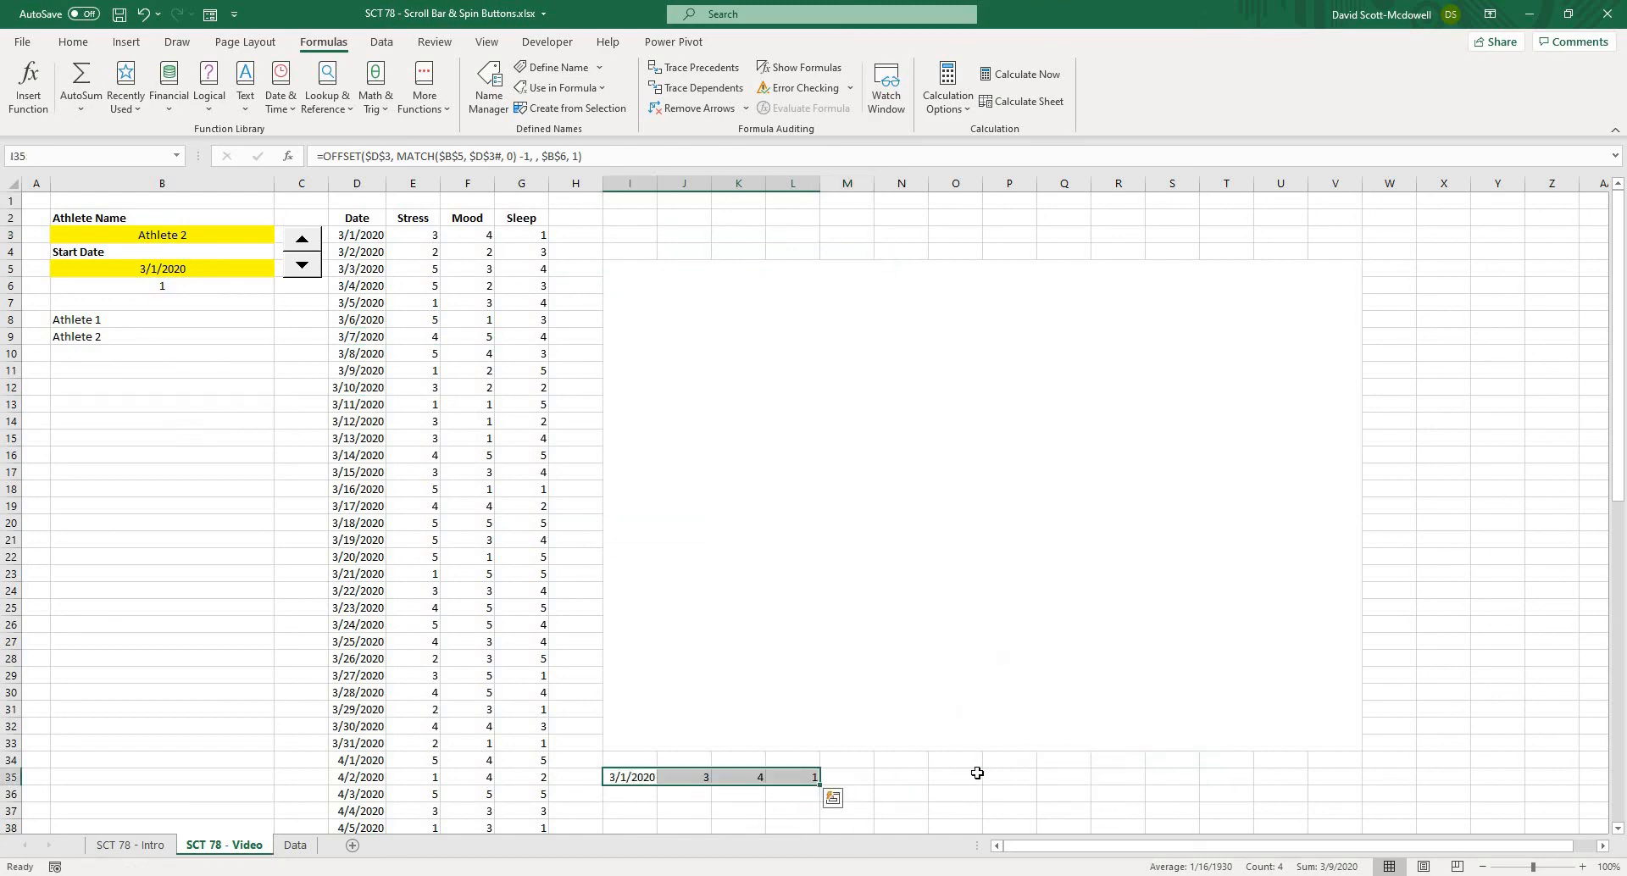
pyautogui.click(998, 775)
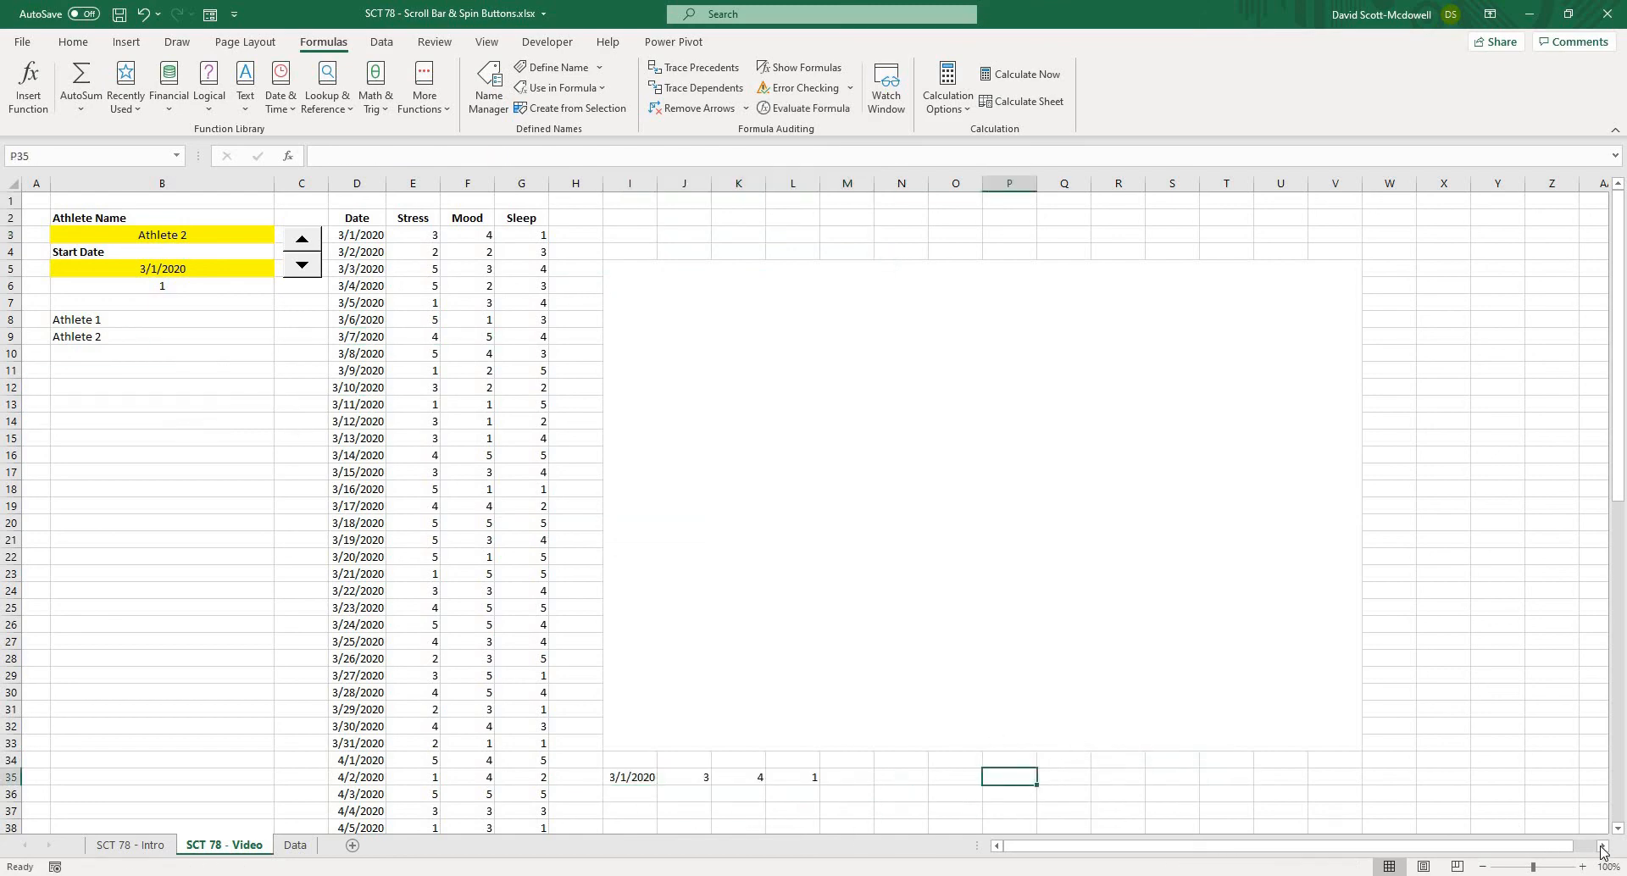
# Enter =Date in X5 and =Stress in Y5 to test the first two defined names
pyautogui.hscroll(8, 1376, 741)
pyautogui.click(1079, 505)
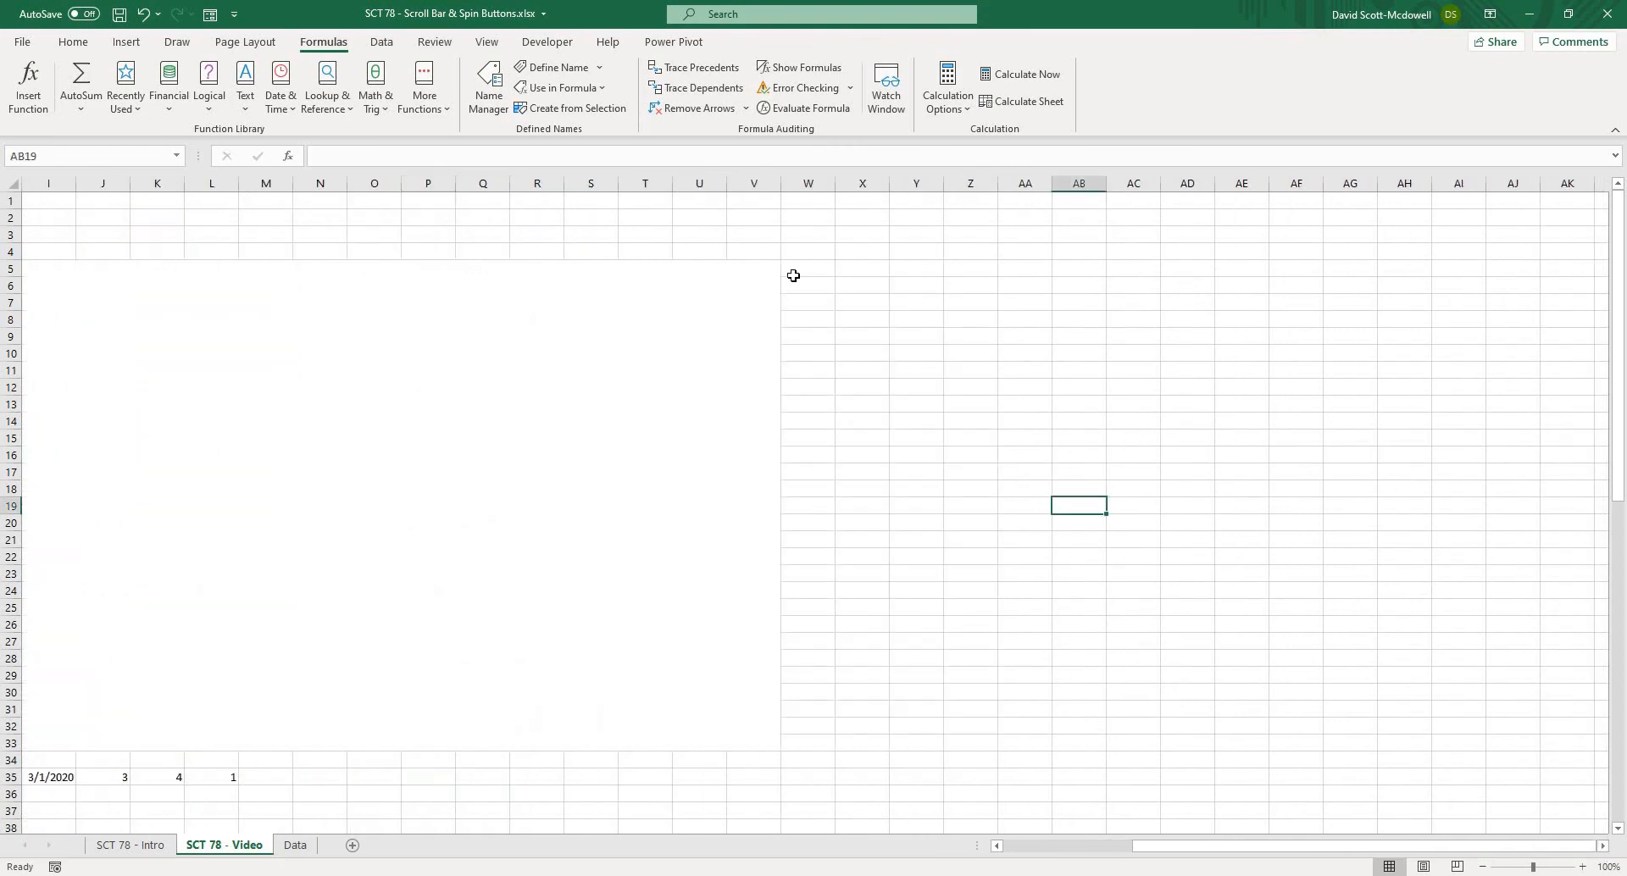
pyautogui.click(849, 267)
pyautogui.write('=Date')
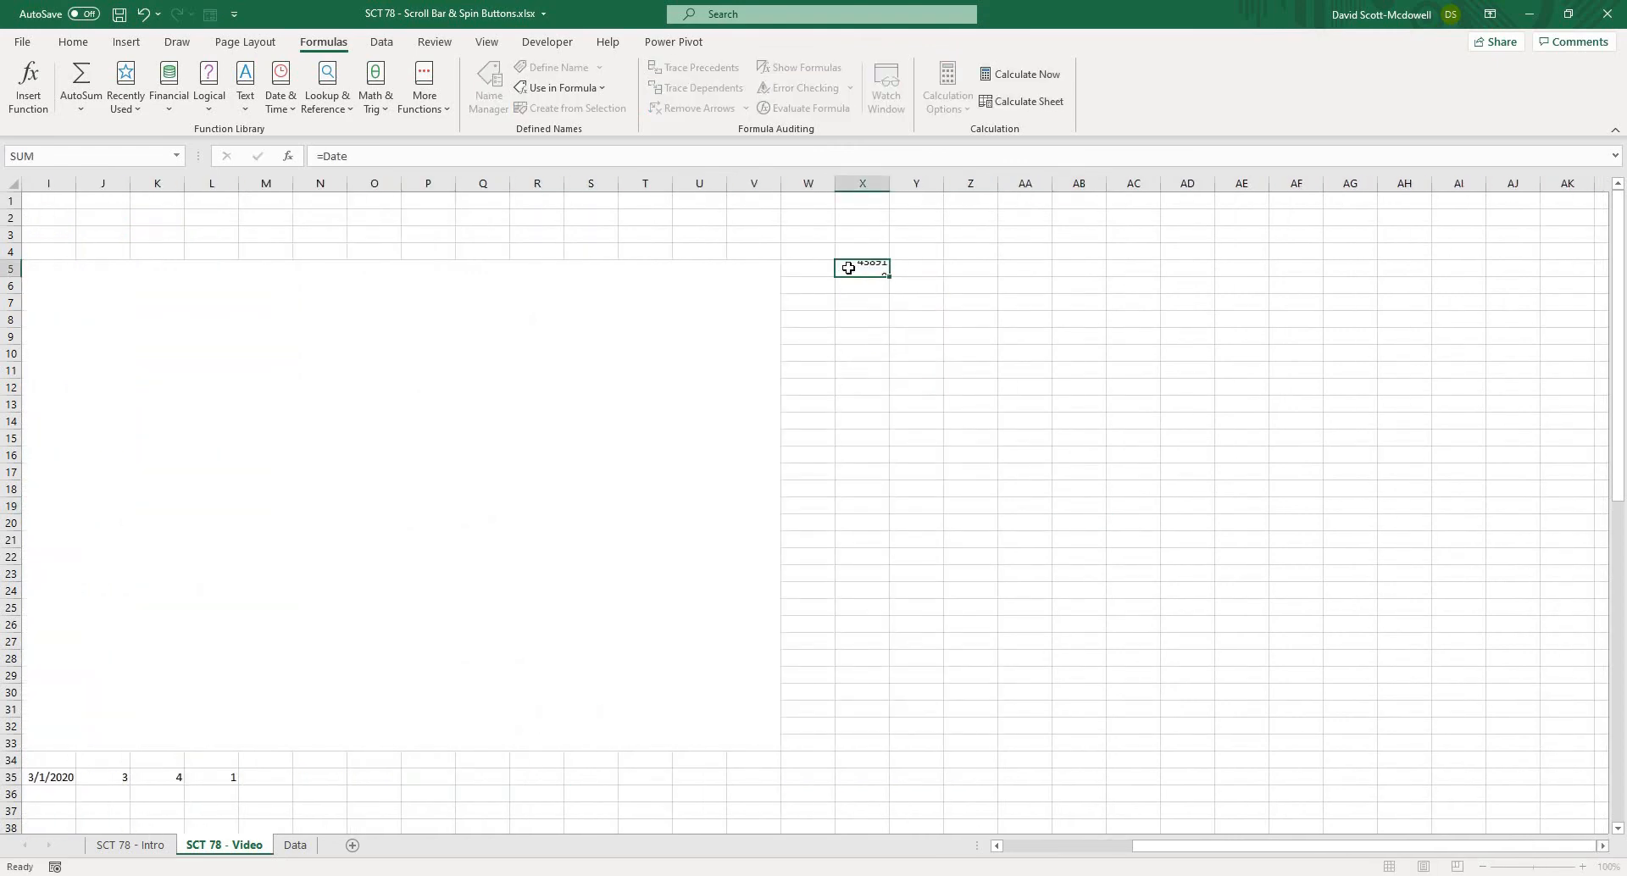
pyautogui.press('Tab')
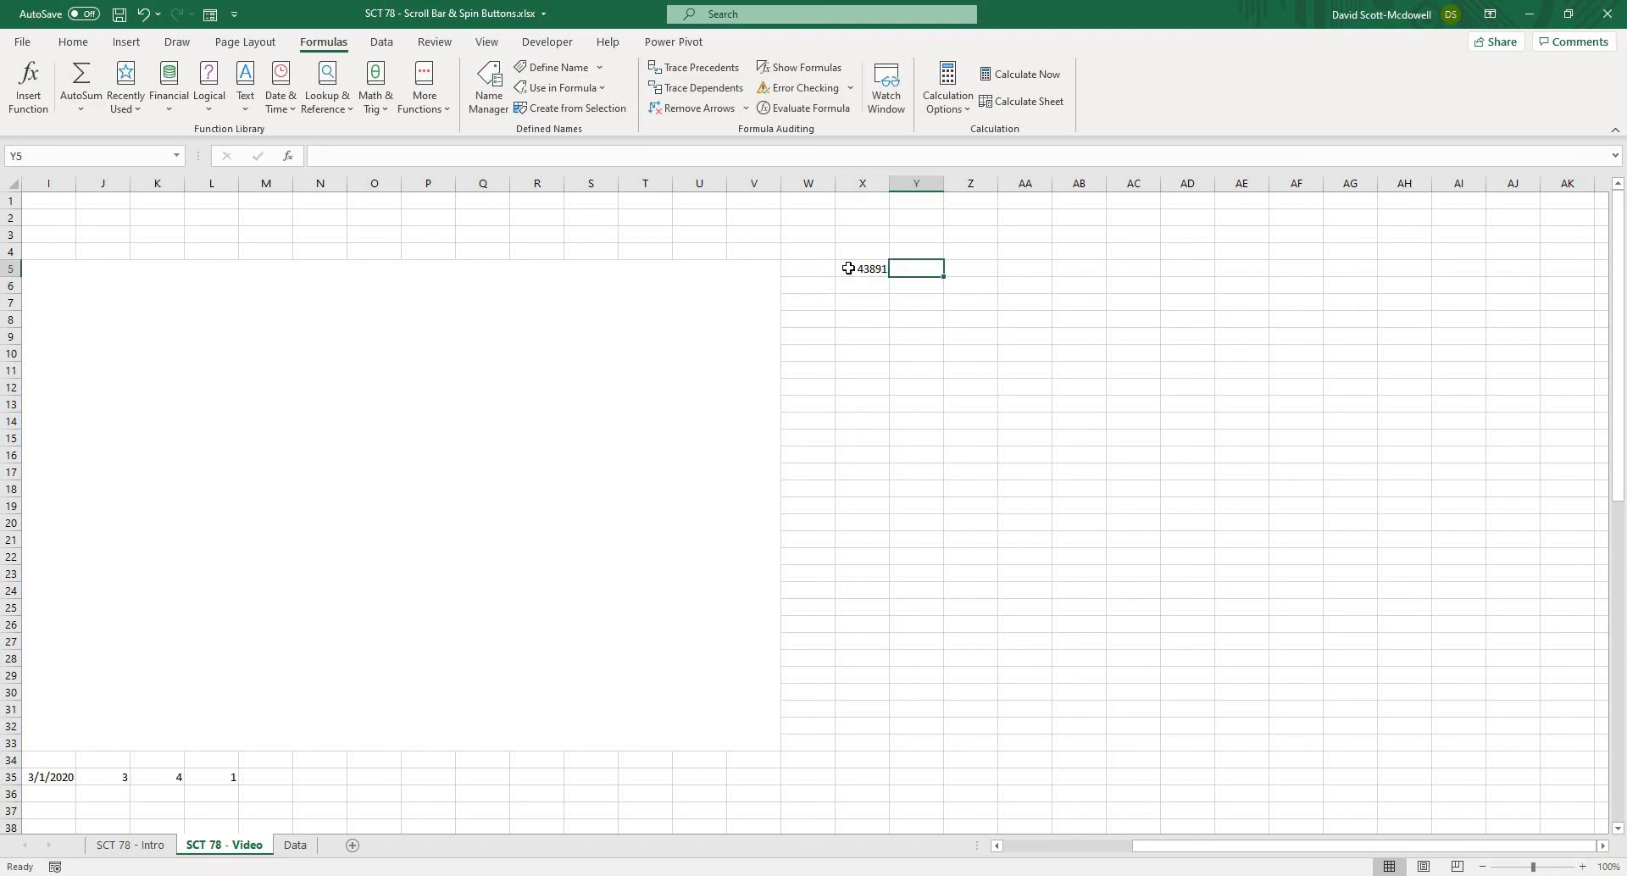
pyautogui.write('=')
pyautogui.write('stre')
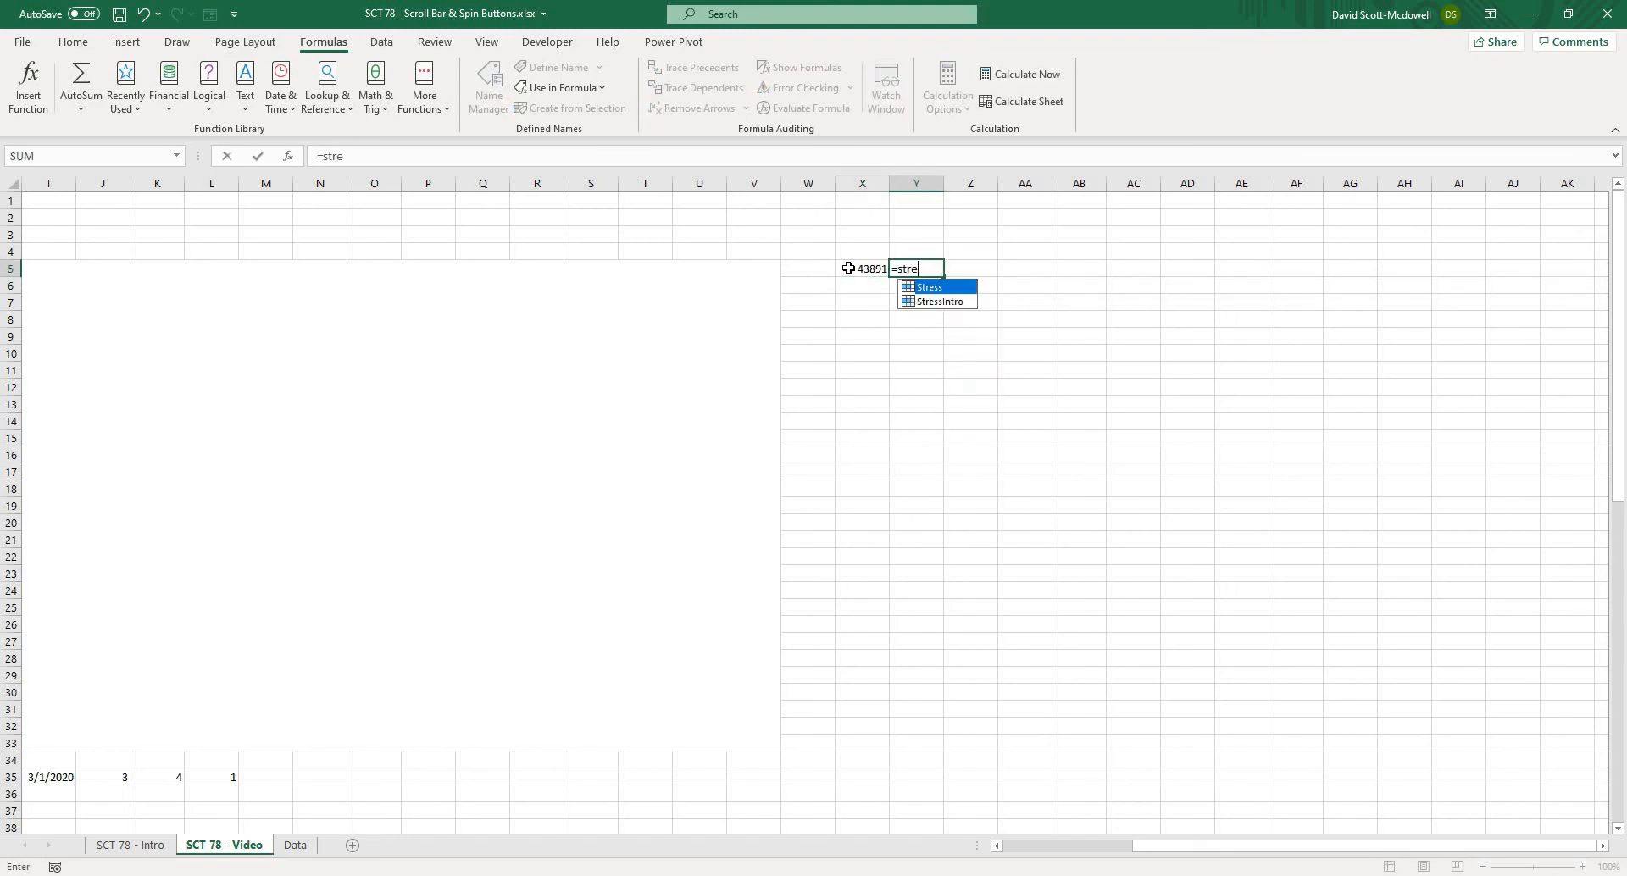
pyautogui.press('Tab')
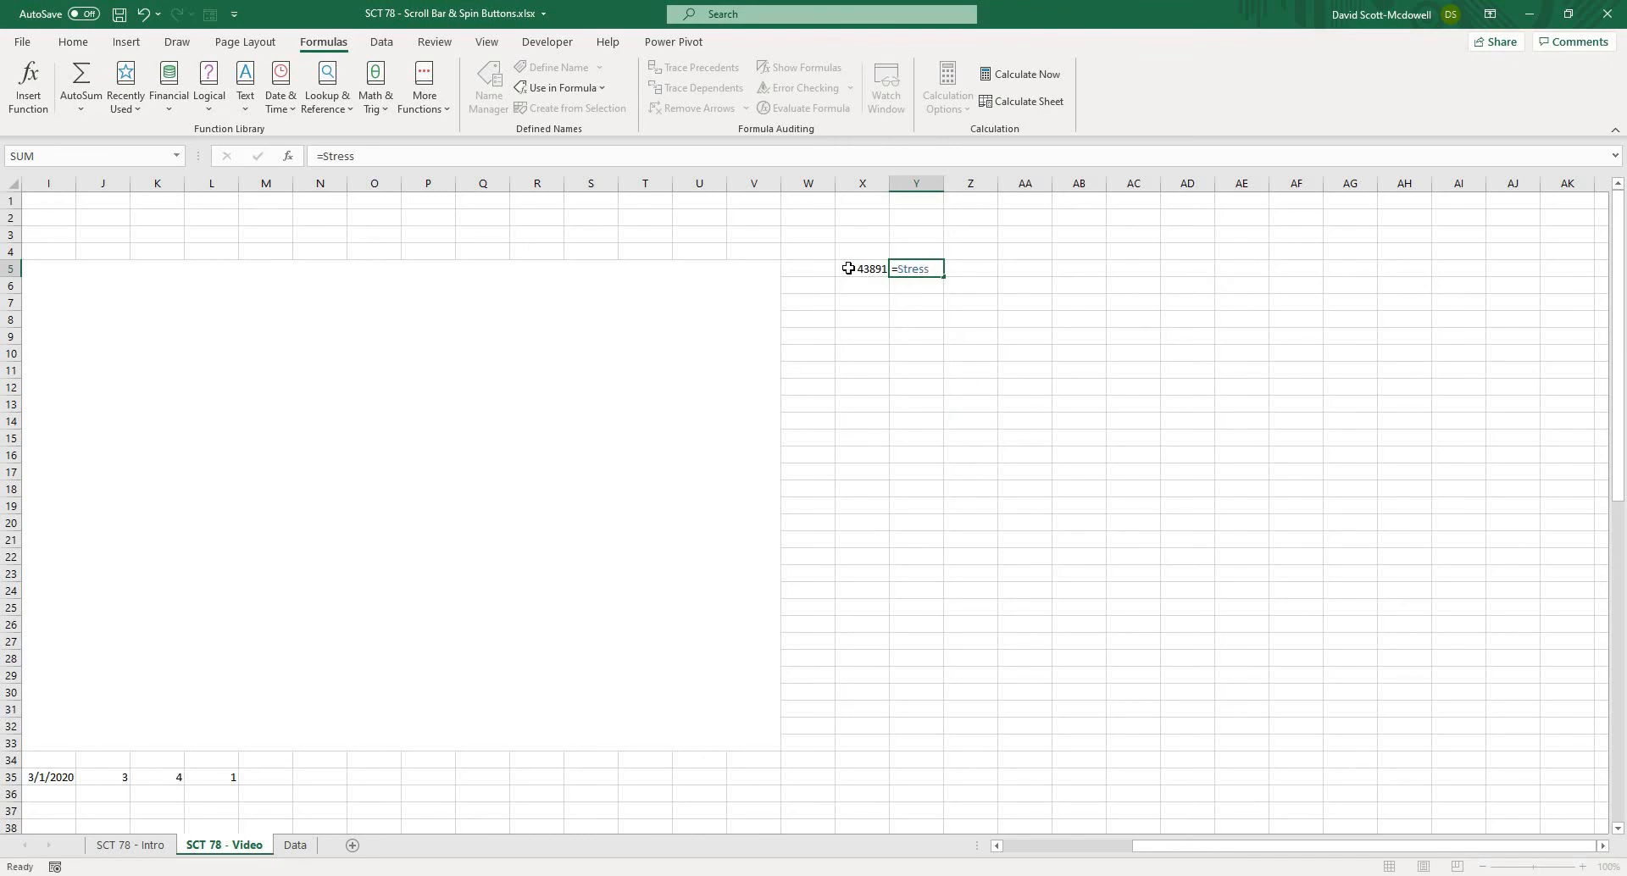
pyautogui.press('Tab')
# Enter =Mood in Z5 and =Sleep in AA5 to test the other two defined names
pyautogui.write('=moo')
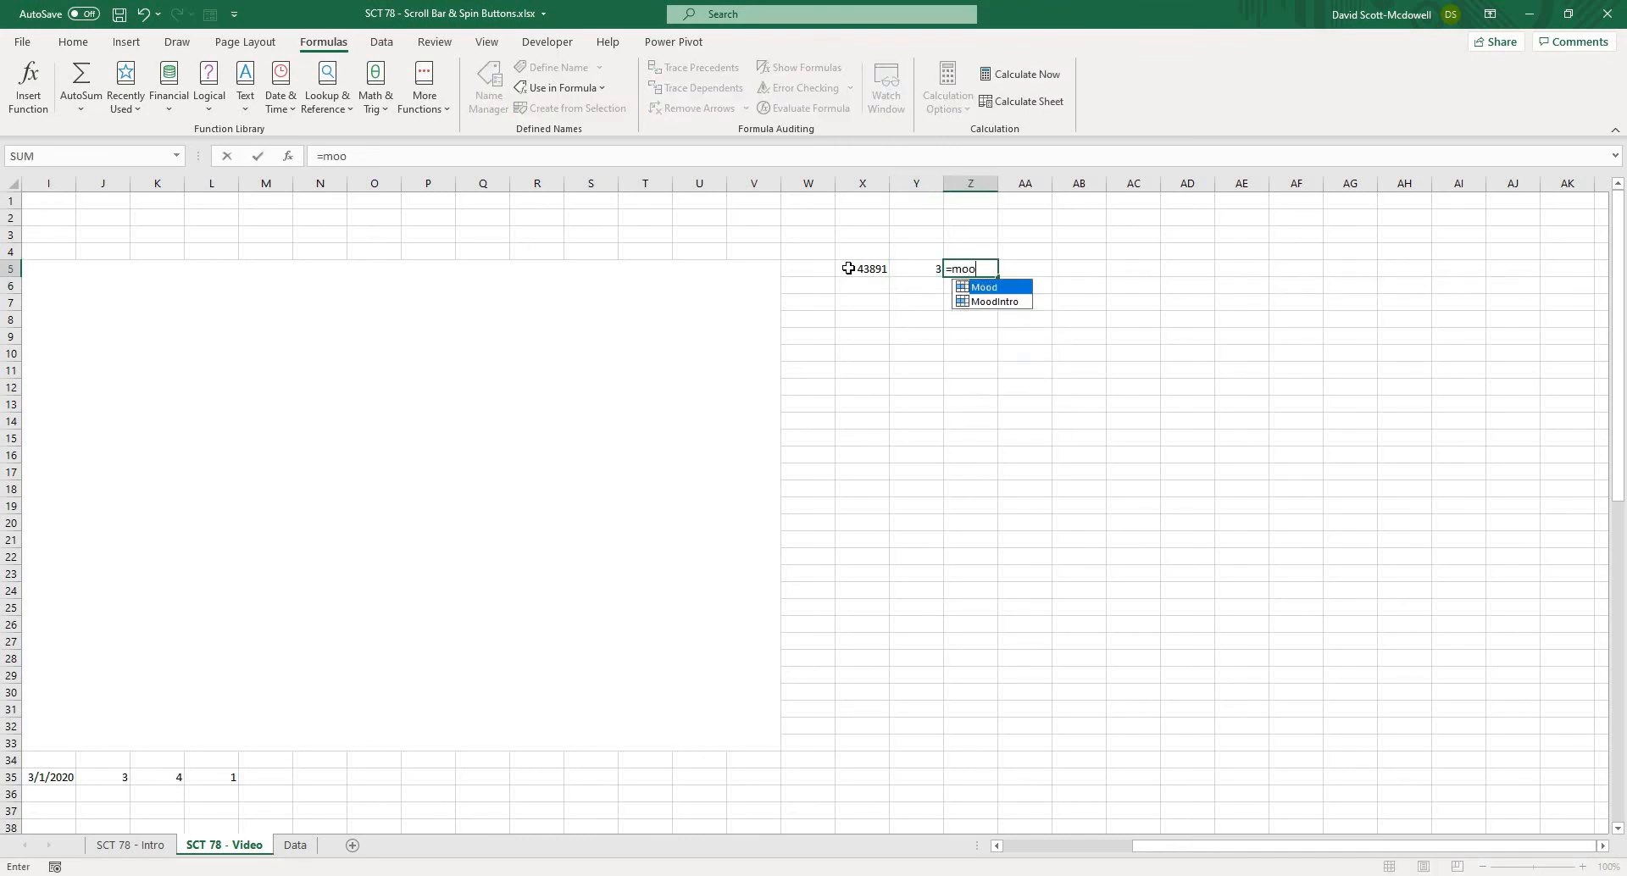
pyautogui.write('d')
pyautogui.press('Tab')
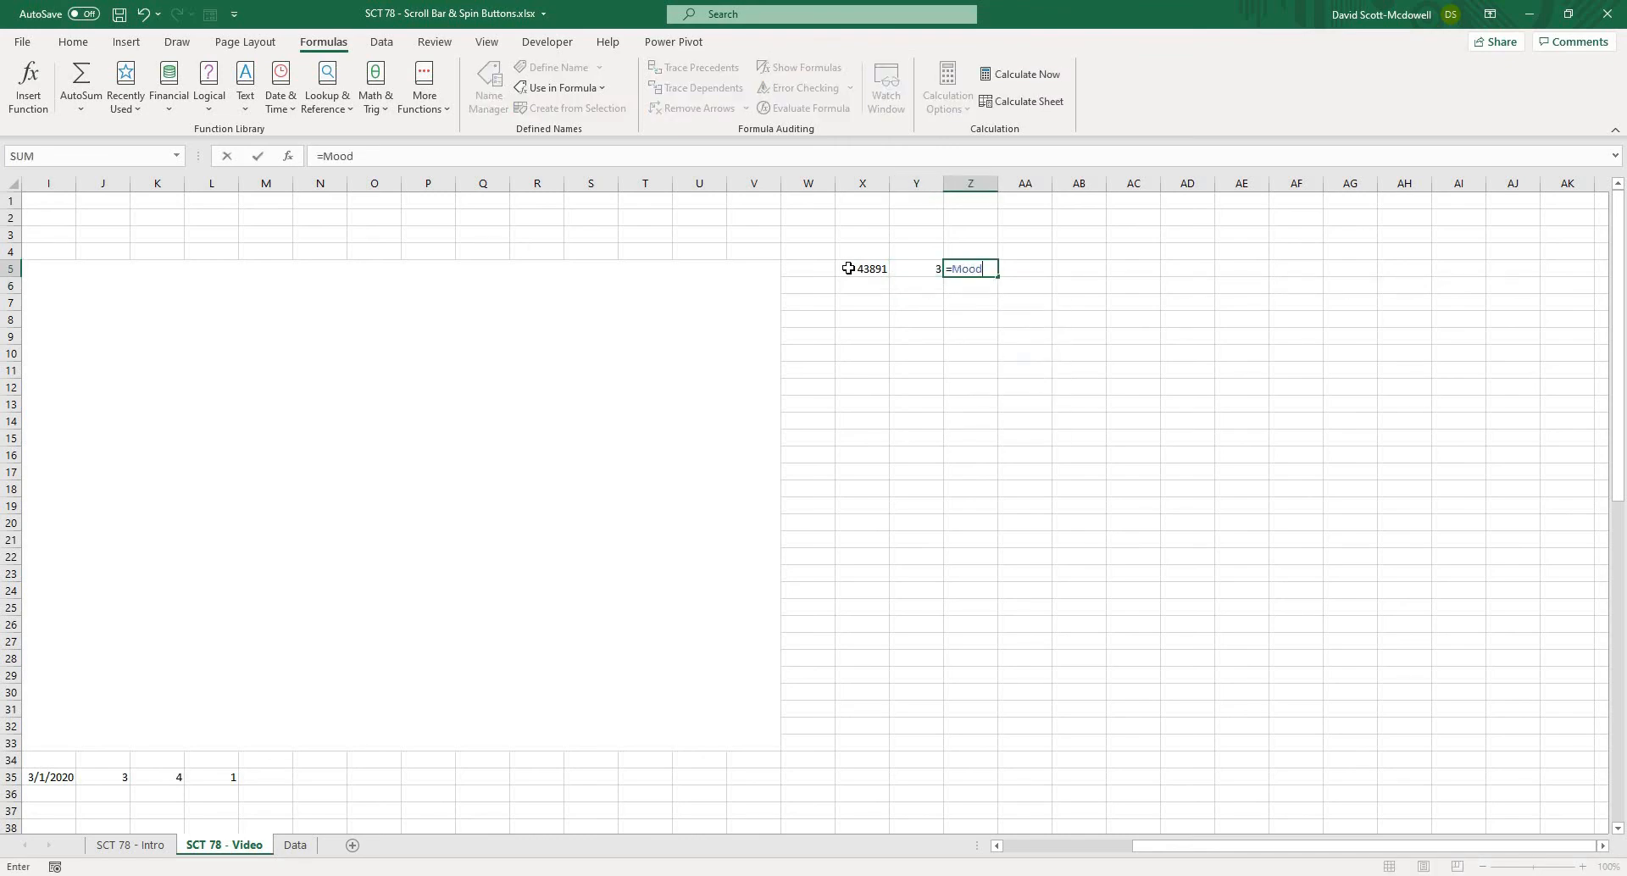
pyautogui.press('Tab')
pyautogui.write('=sleep')
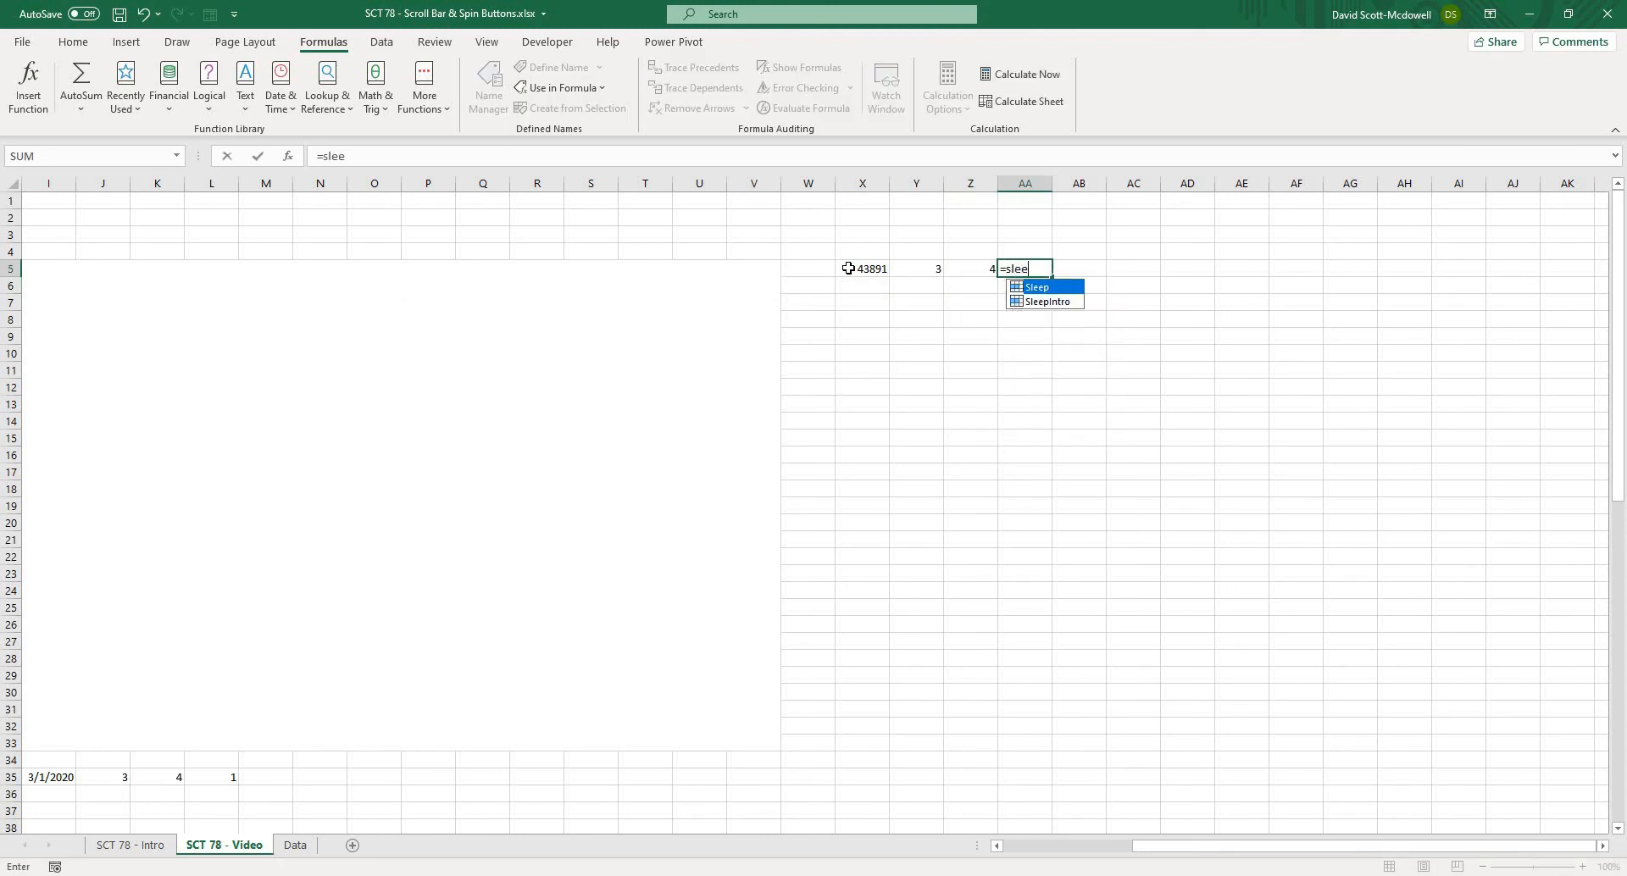
pyautogui.press('Tab')
pyautogui.press('Return')
# Zoom the sheet out to 90% and raise the day count in B6 to 8 with the spin button
pyautogui.moveTo(1137, 846); pyautogui.dragTo(909, 838)
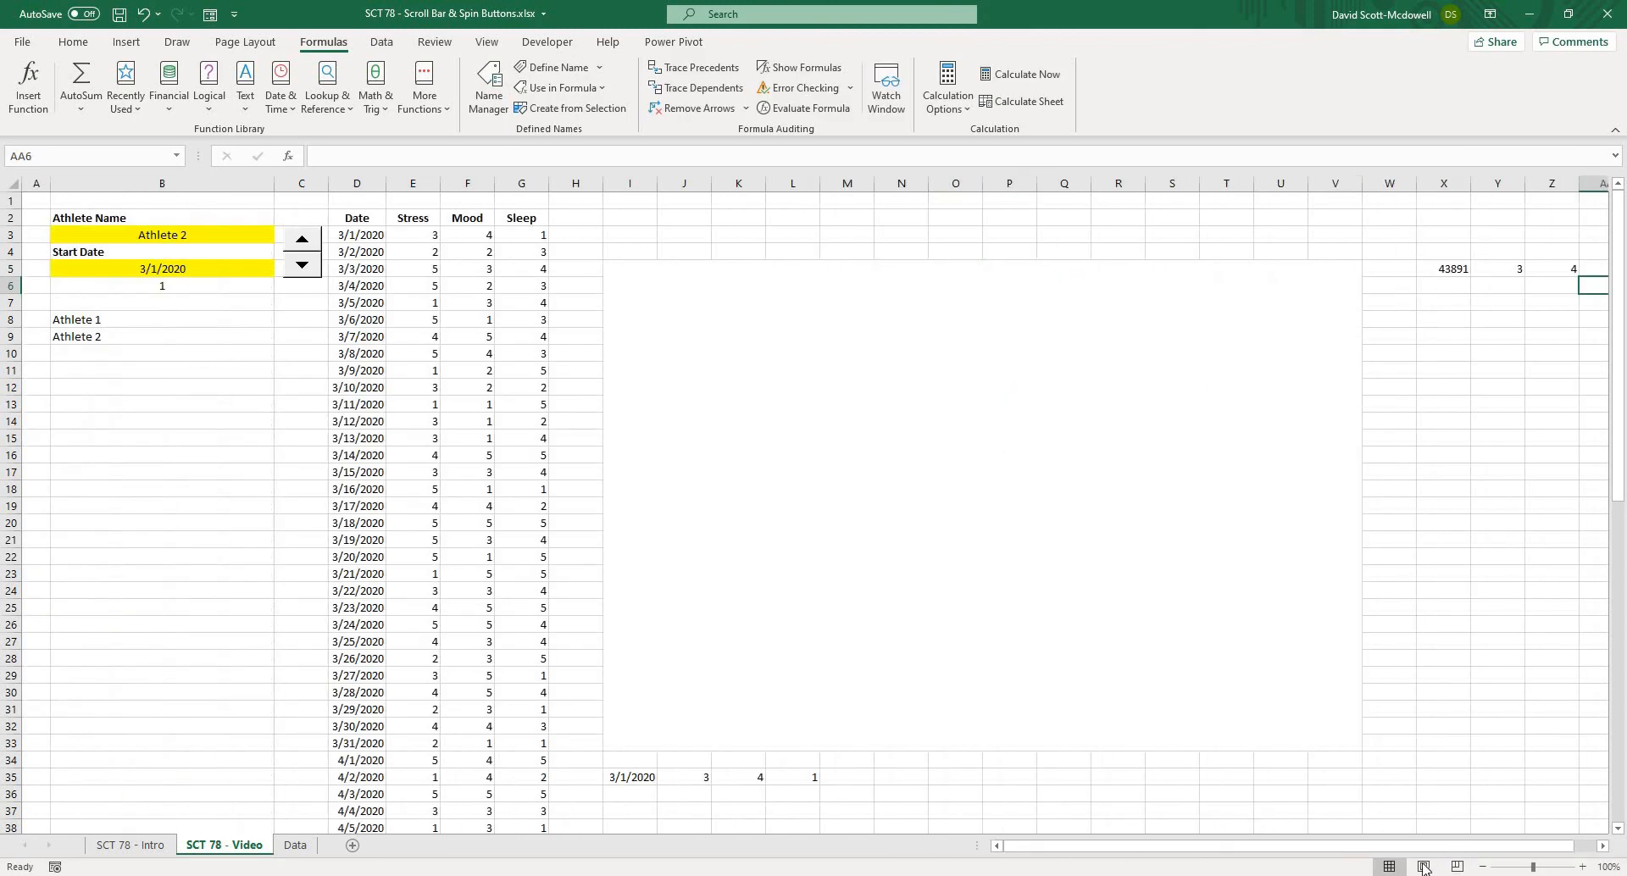
pyautogui.click(1483, 866)
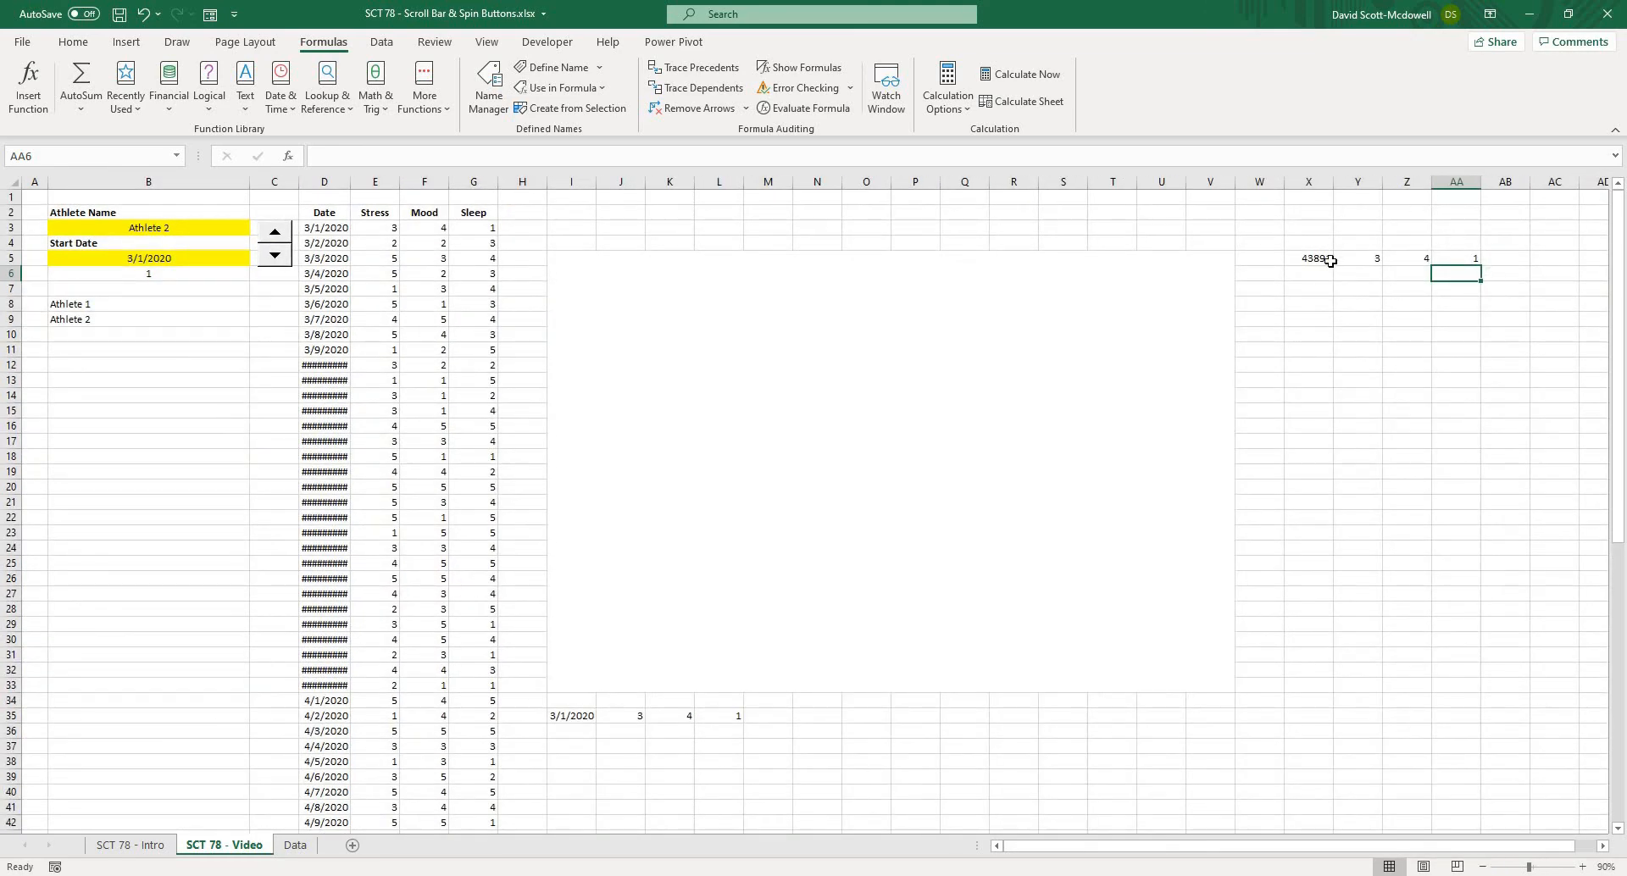
pyautogui.moveTo(1330, 261); pyautogui.dragTo(1460, 265)
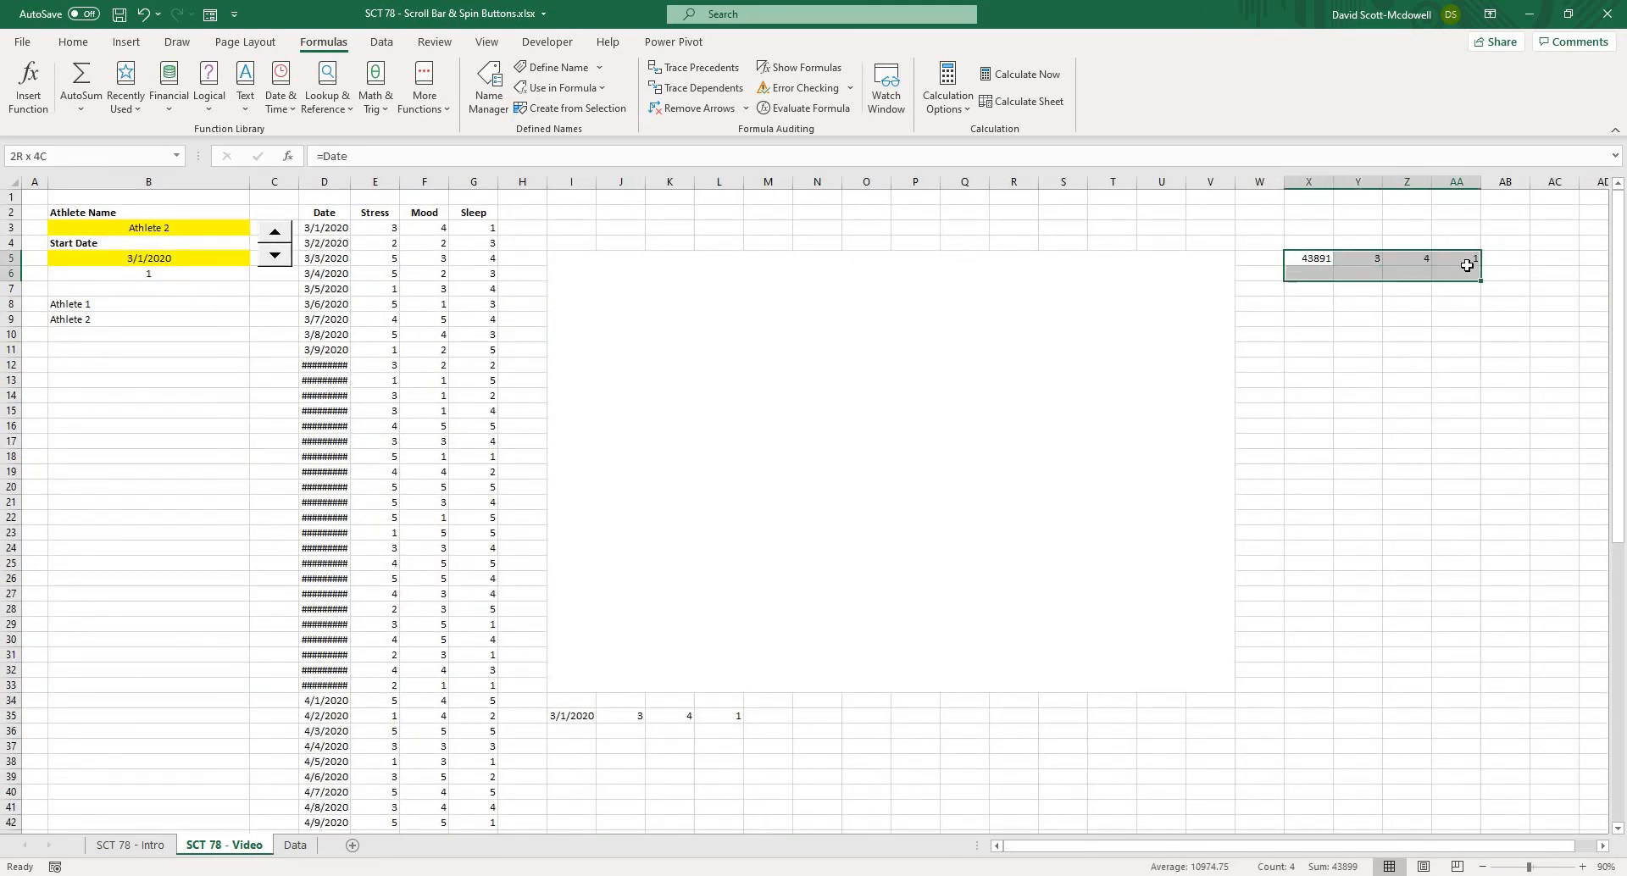
pyautogui.click(275, 240)
pyautogui.click(275, 240)
pyautogui.click(275, 239)
pyautogui.click(275, 239)
pyautogui.click(275, 240)
pyautogui.click(275, 240)
pyautogui.click(275, 240)
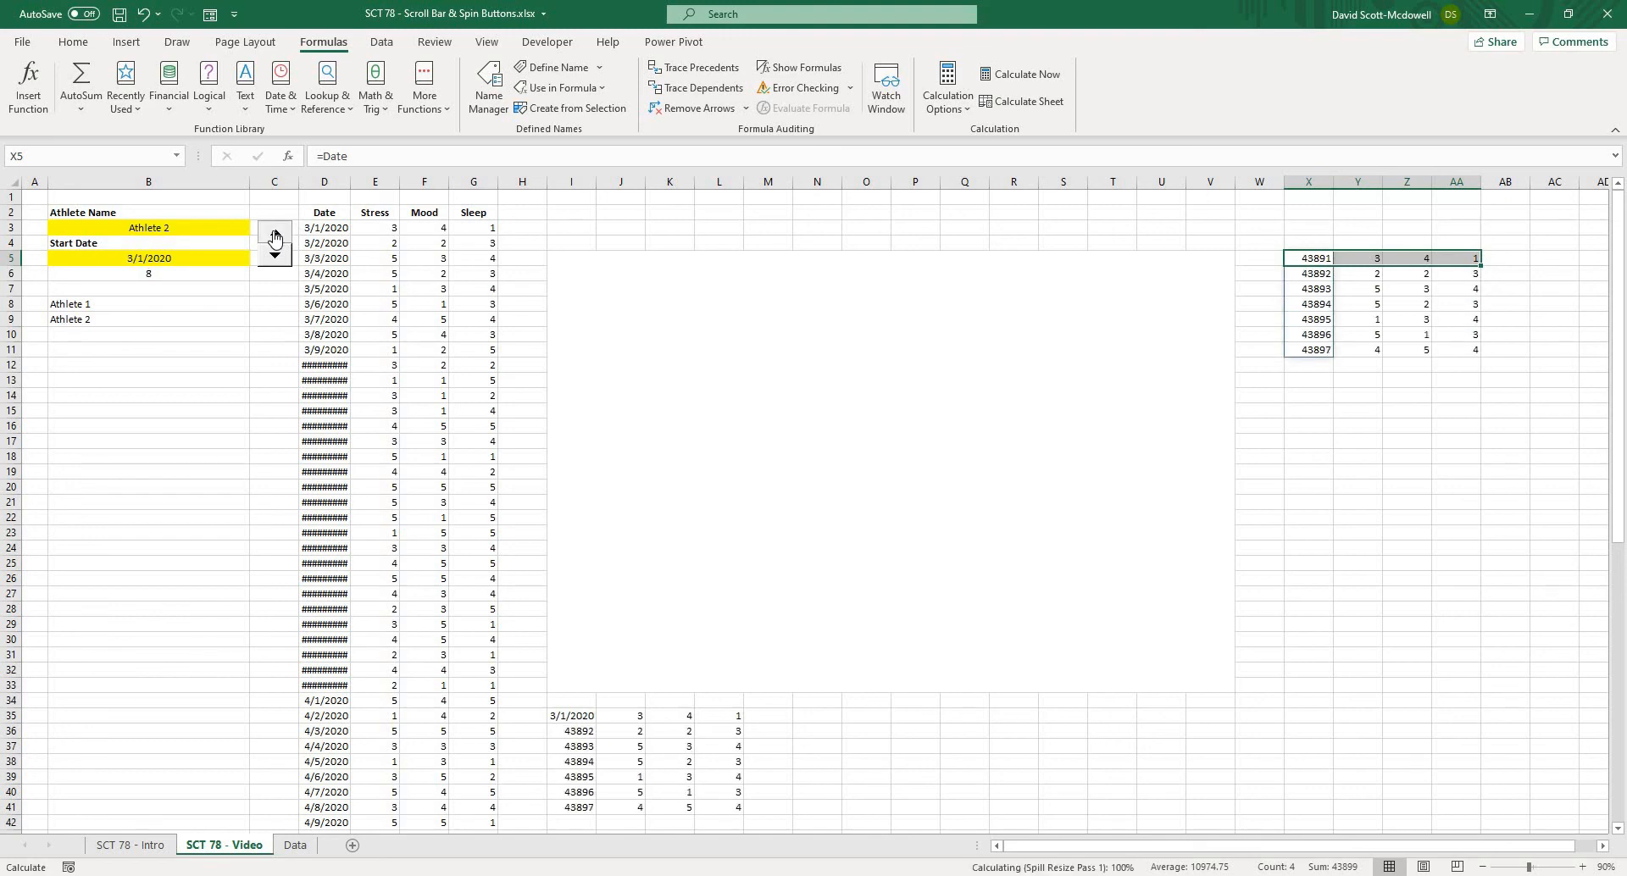
# Raise the day count in B6 to 14 and lower it to 2 to test that the named ranges resize
pyautogui.click(275, 239)
pyautogui.click(275, 240)
pyautogui.click(275, 240)
pyautogui.click(276, 240)
pyautogui.click(275, 240)
pyautogui.click(275, 240)
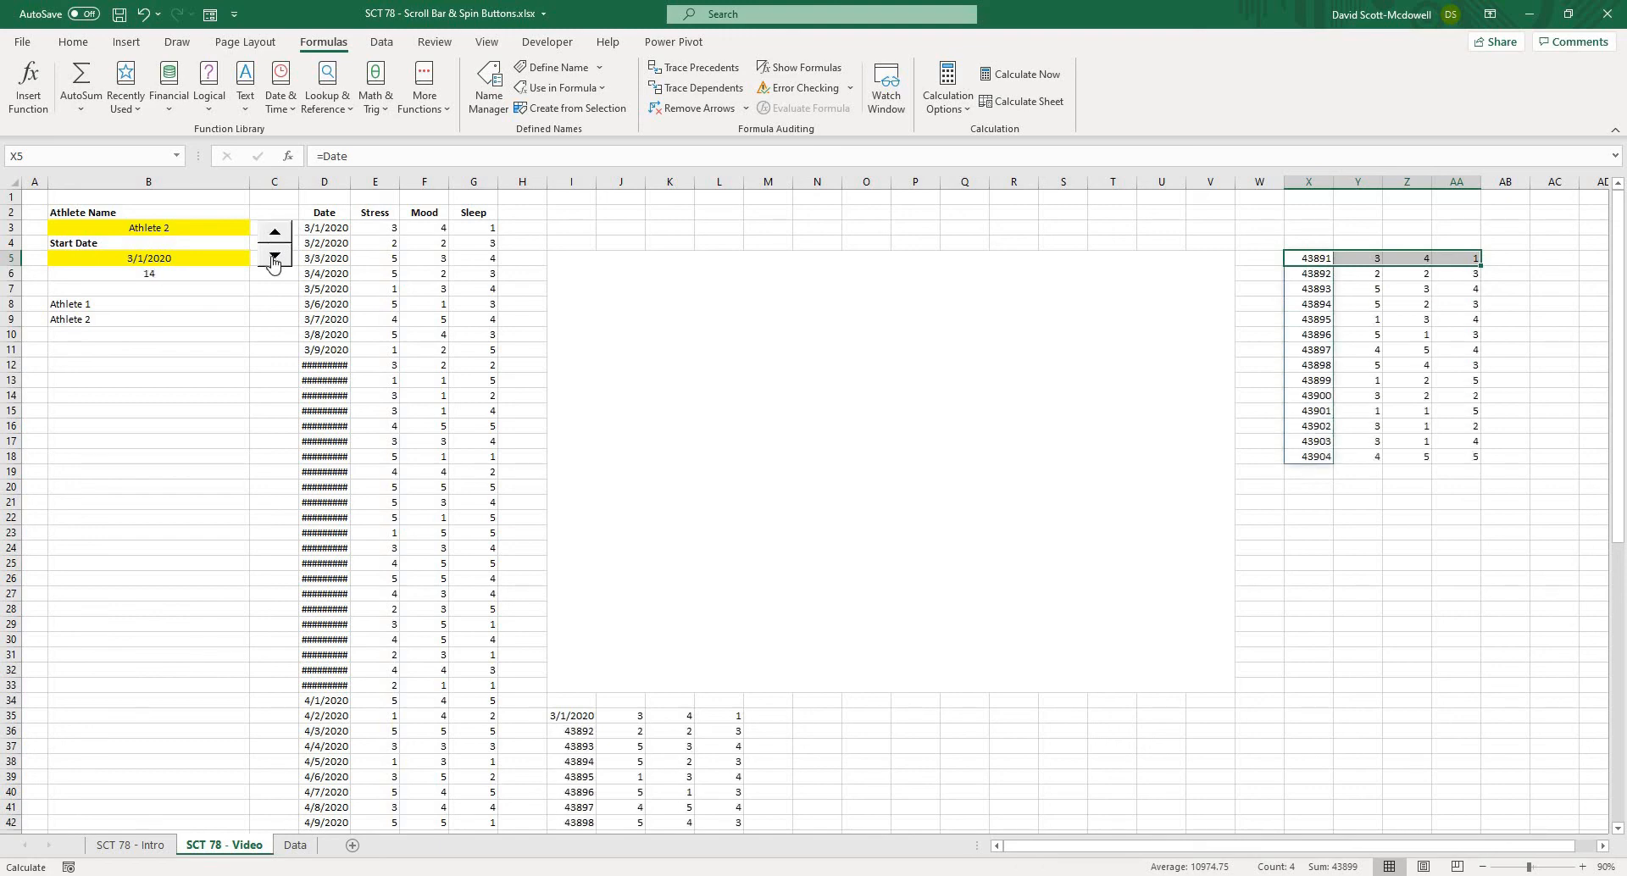
pyautogui.moveTo(272, 264); pyautogui.dragTo(272, 263)
pyautogui.click(1232, 540)
pyautogui.click(1341, 490)
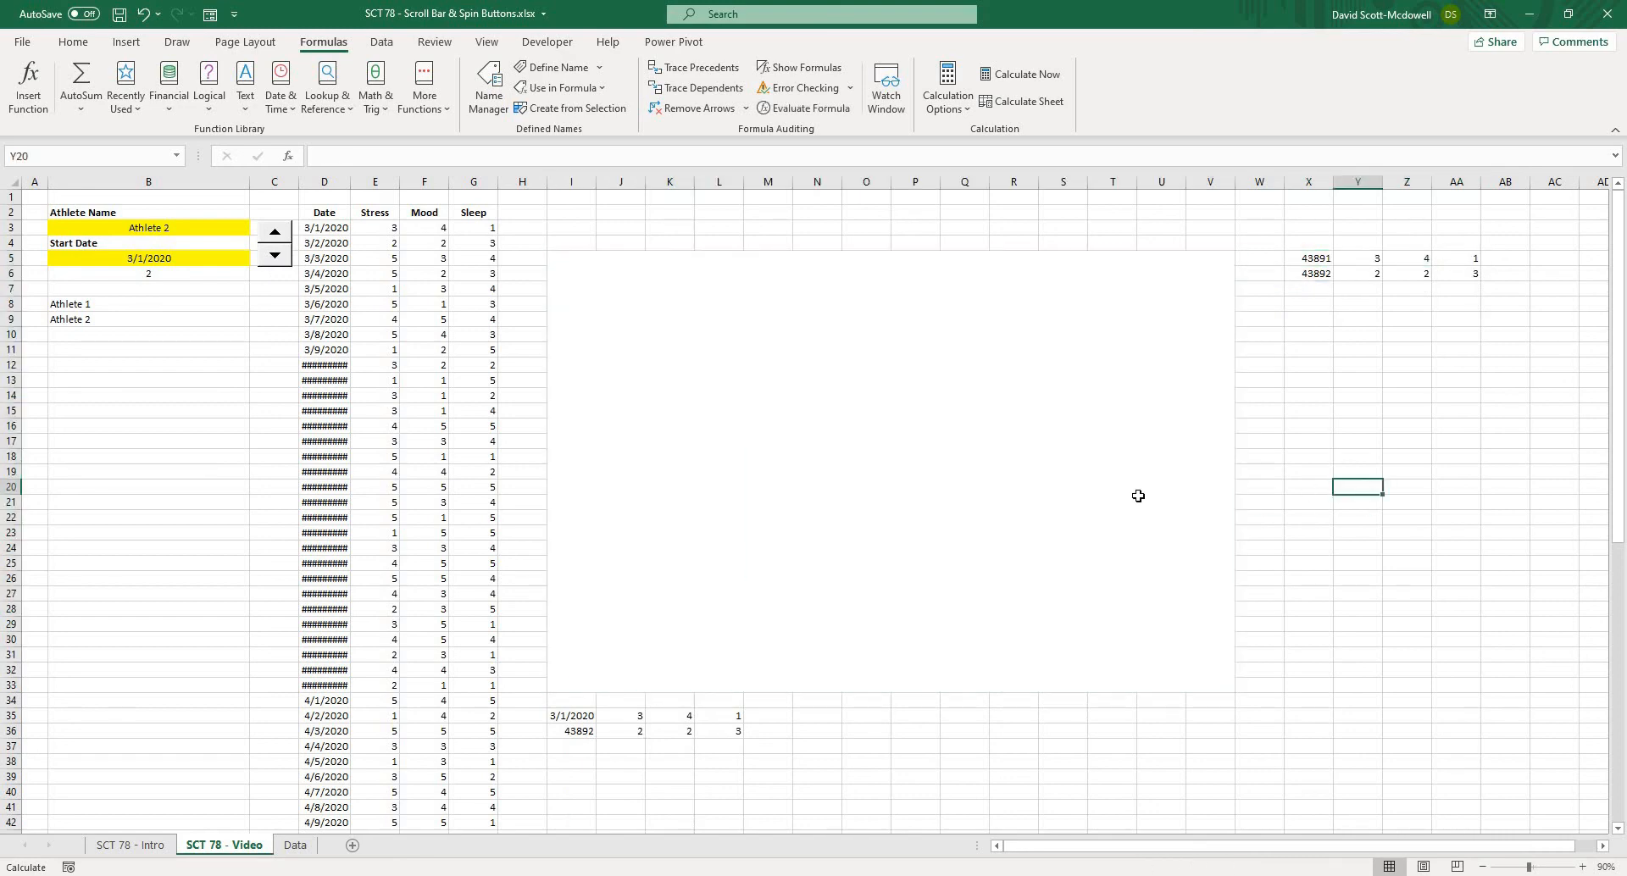
# Insert an empty 2-D line chart with markers from the large blank merged area starting at I5
pyautogui.click(1161, 443)
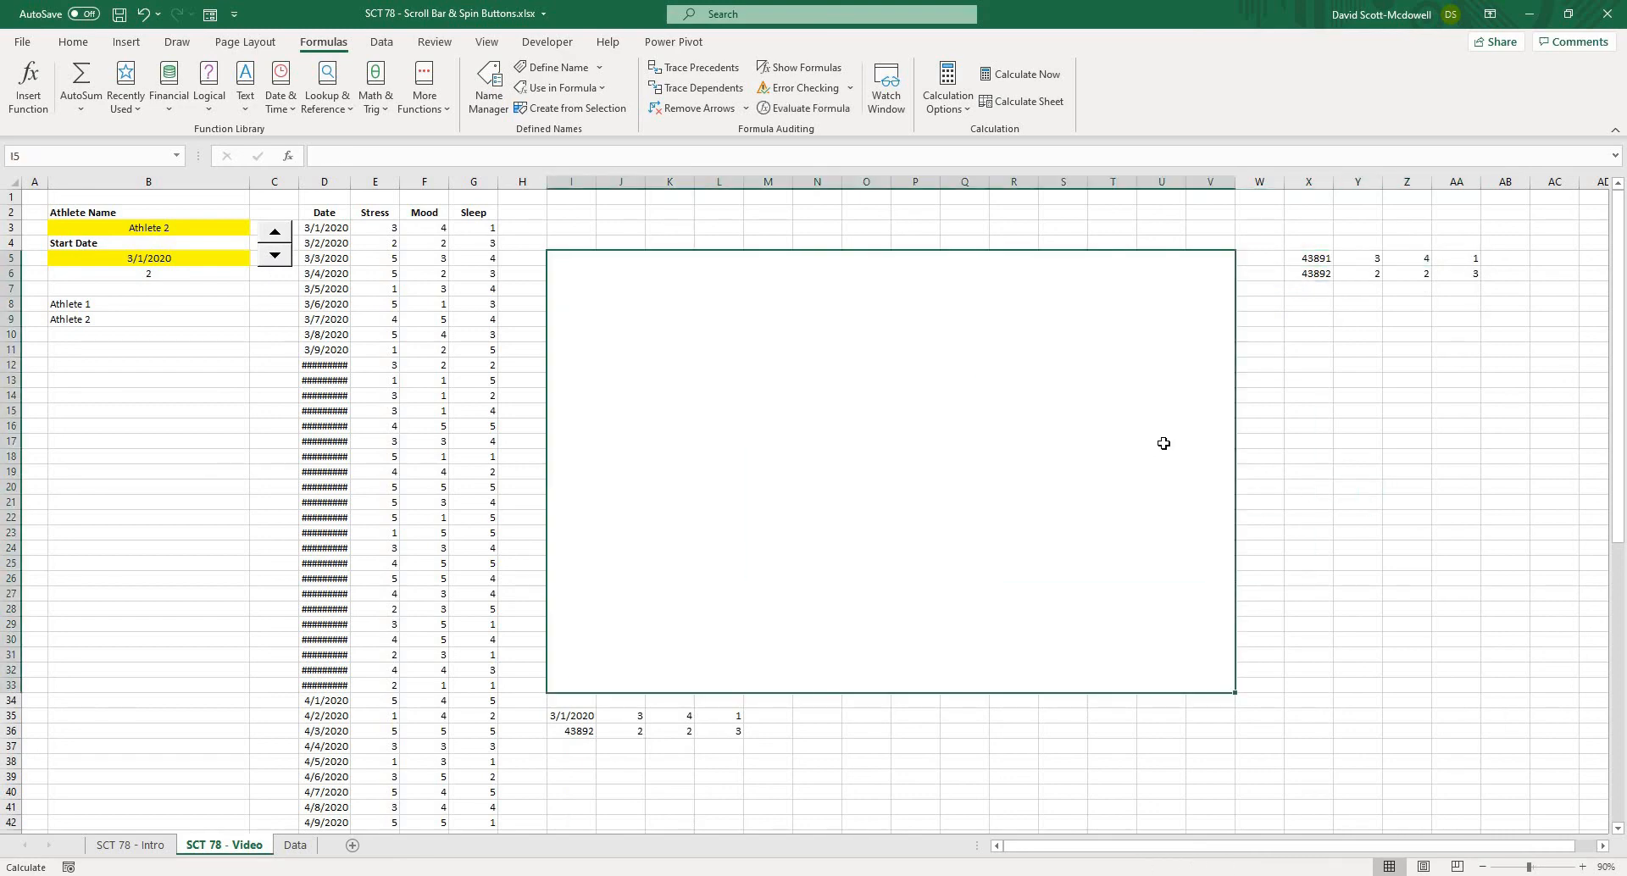
pyautogui.click(1336, 328)
pyautogui.click(762, 371)
pyautogui.click(126, 41)
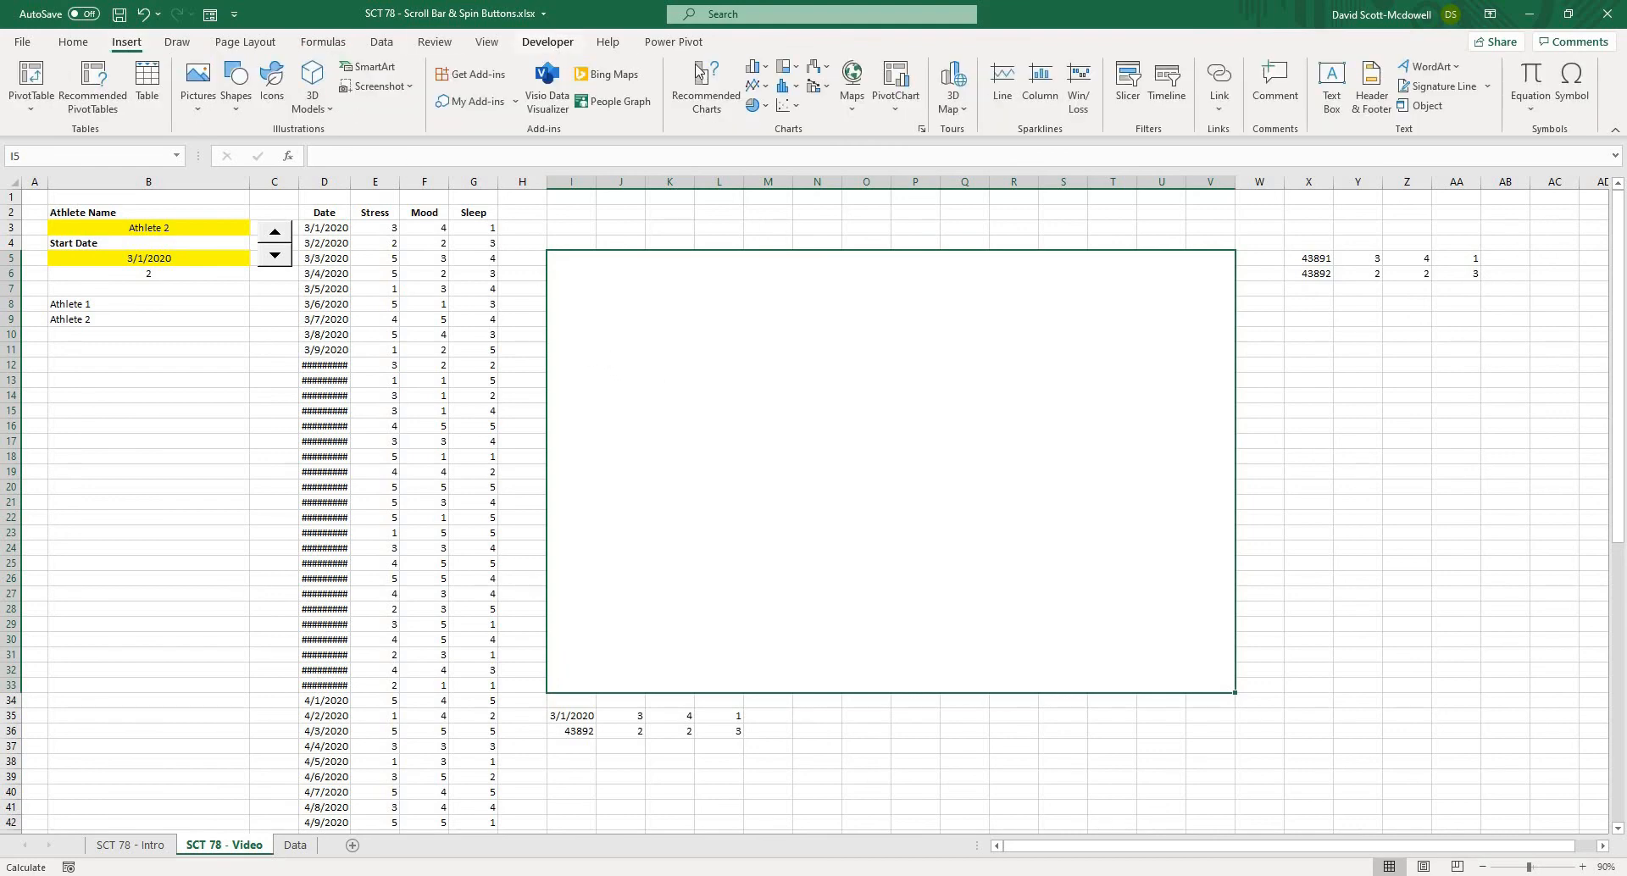
pyautogui.click(766, 89)
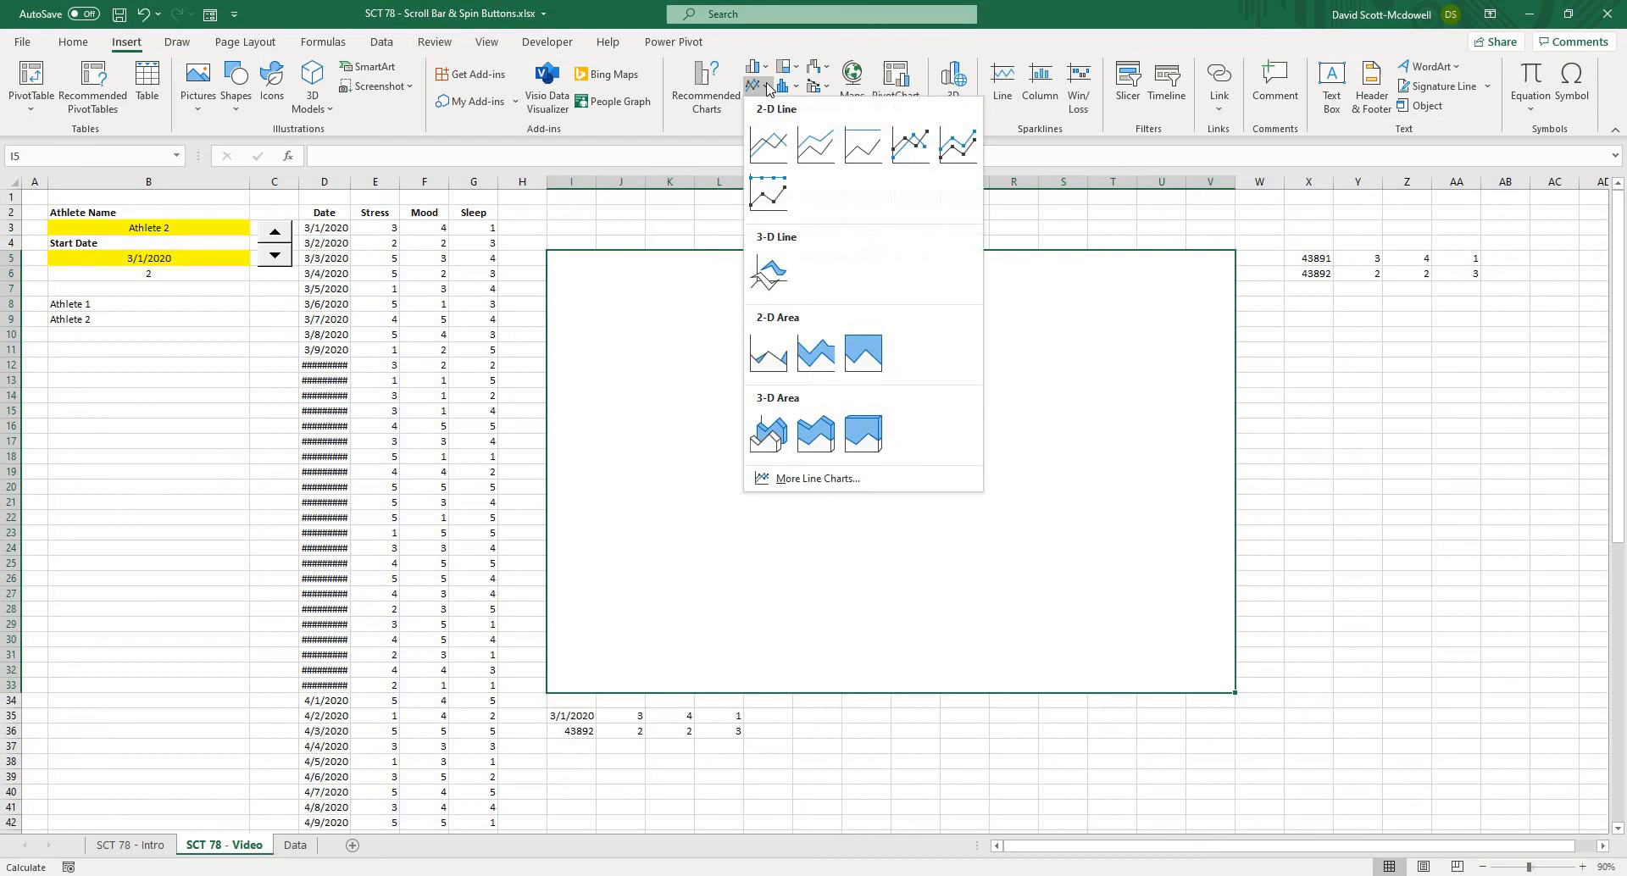
pyautogui.click(913, 159)
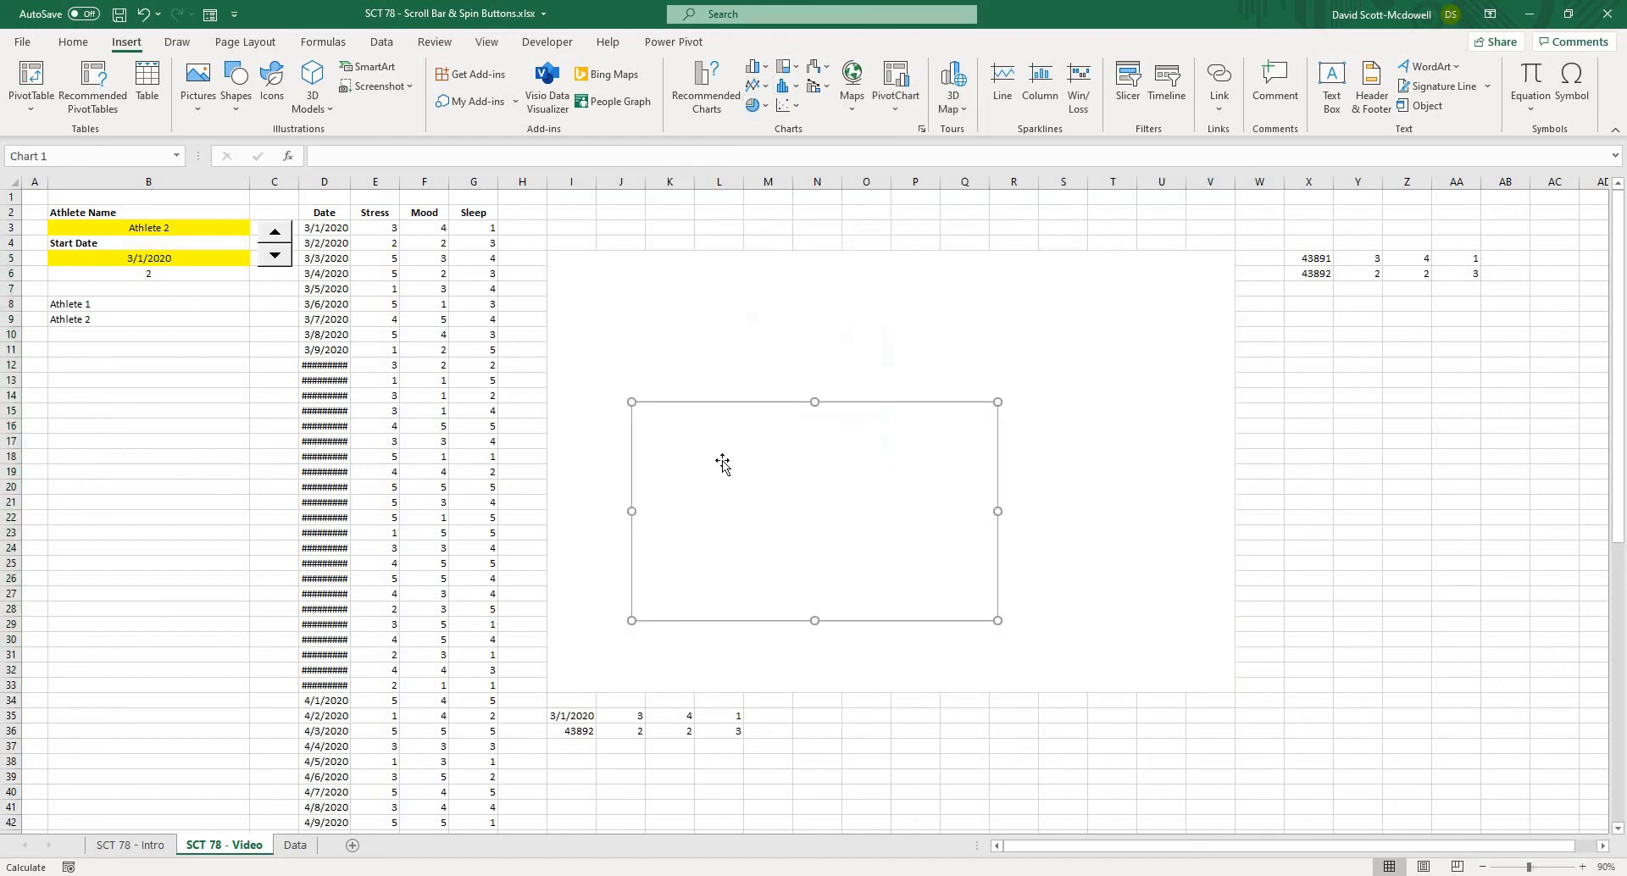
# Move the empty chart to the corner of I5 and enlarge it to fill the merged area down to V33
pyautogui.moveTo(723, 461); pyautogui.dragTo(602, 343)
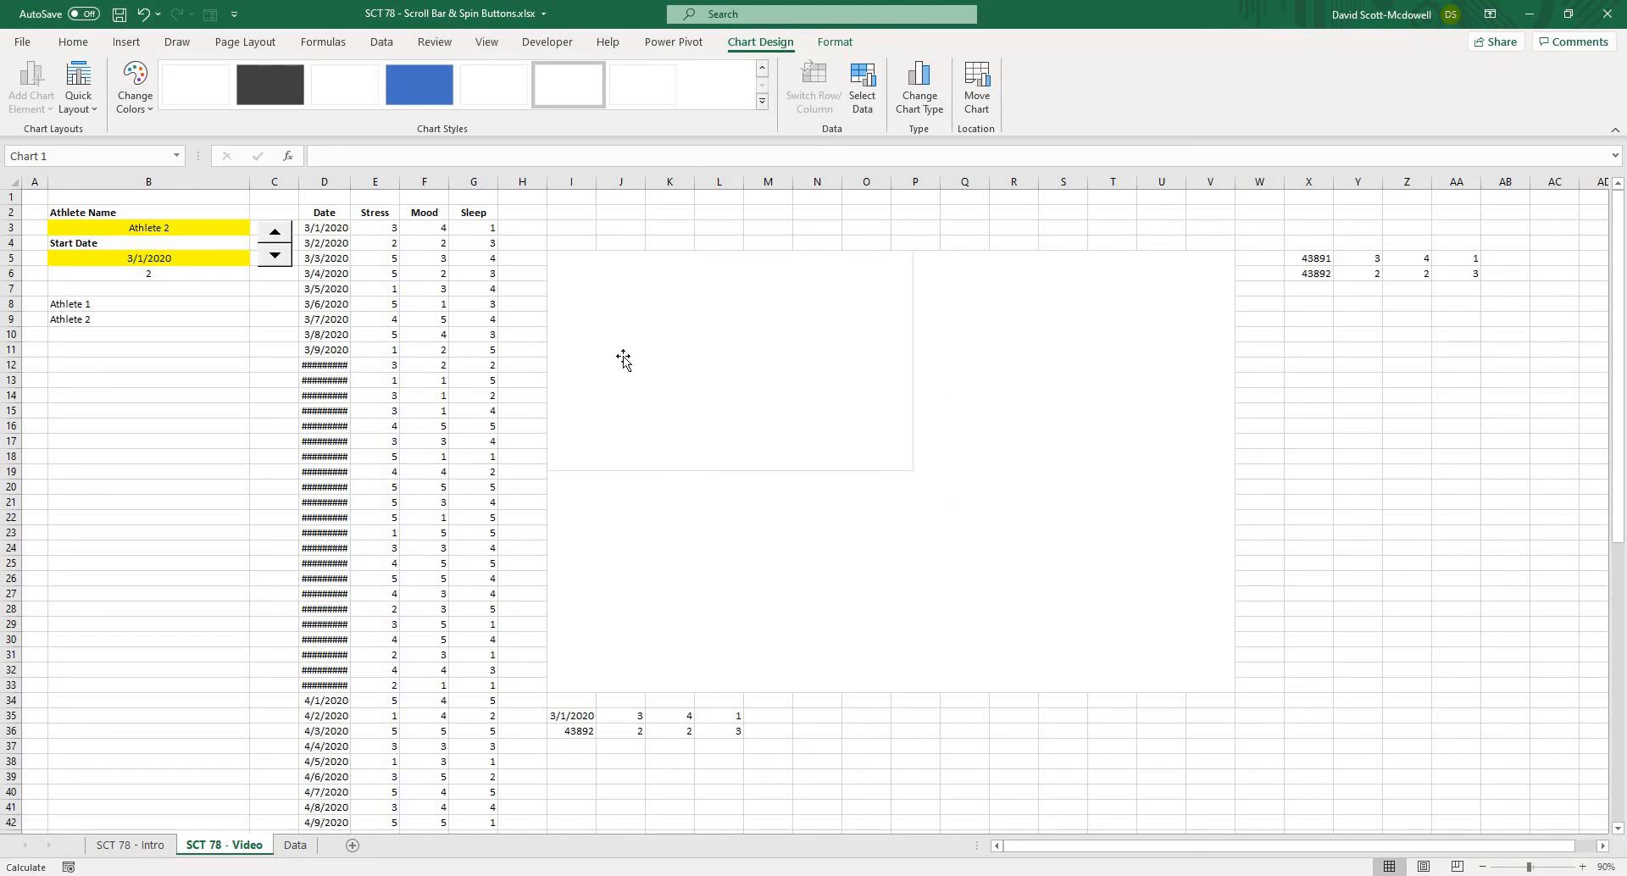
pyautogui.moveTo(909, 361); pyautogui.dragTo(1234, 364)
pyautogui.moveTo(891, 469); pyautogui.dragTo(854, 693)
pyautogui.click(829, 730)
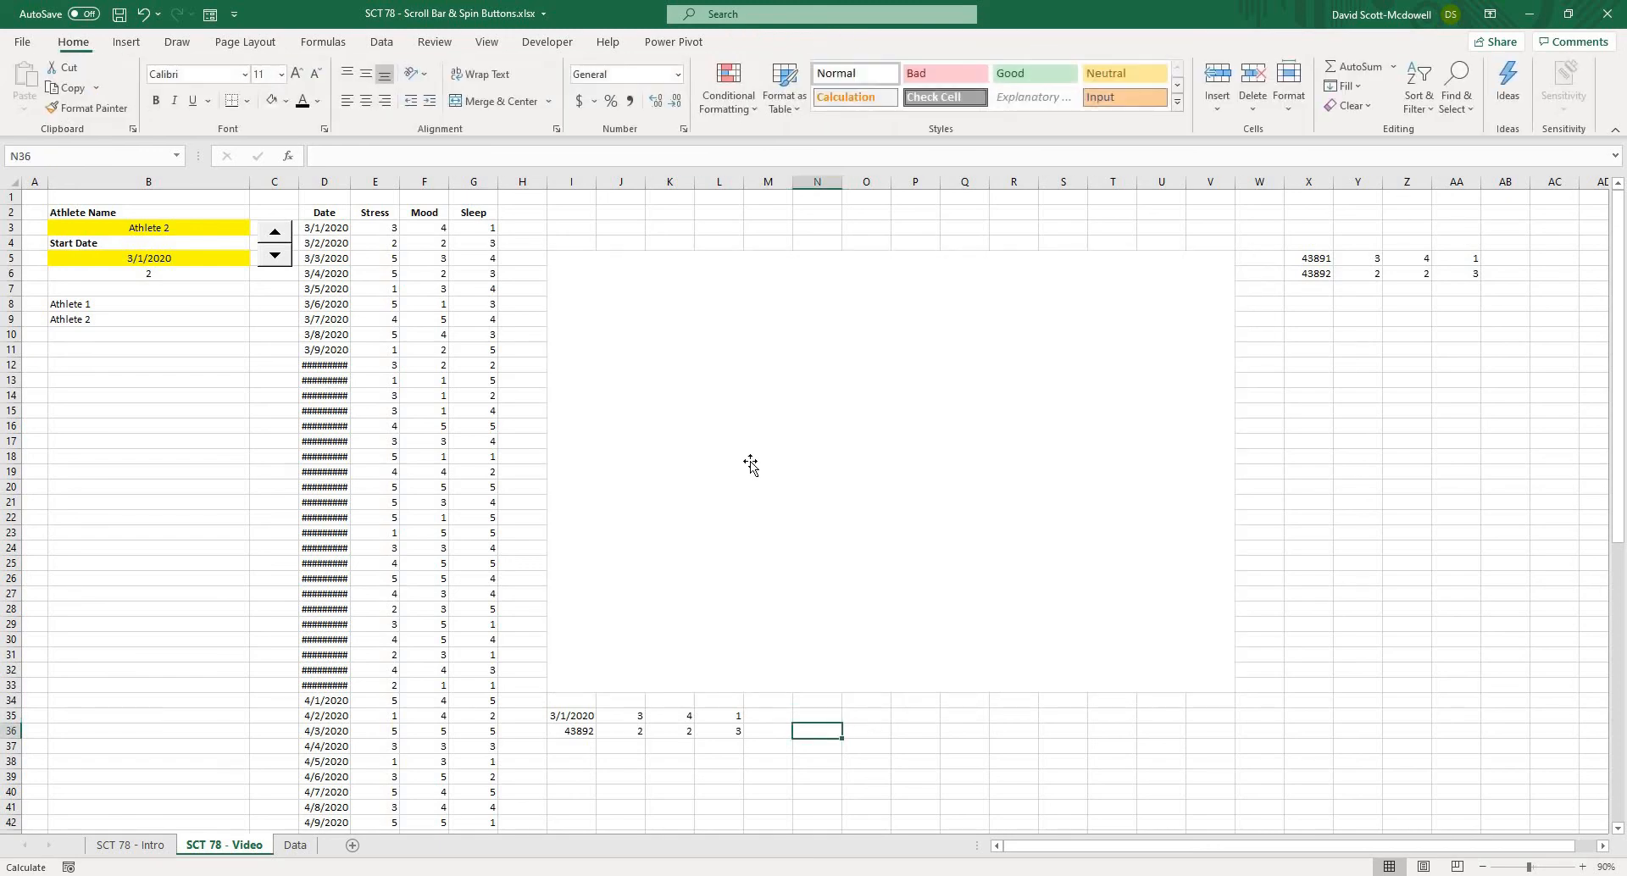
# Open the chart's data source, add a new series and open its series values for editing
pyautogui.click(753, 464)
pyautogui.rightClick(757, 467)
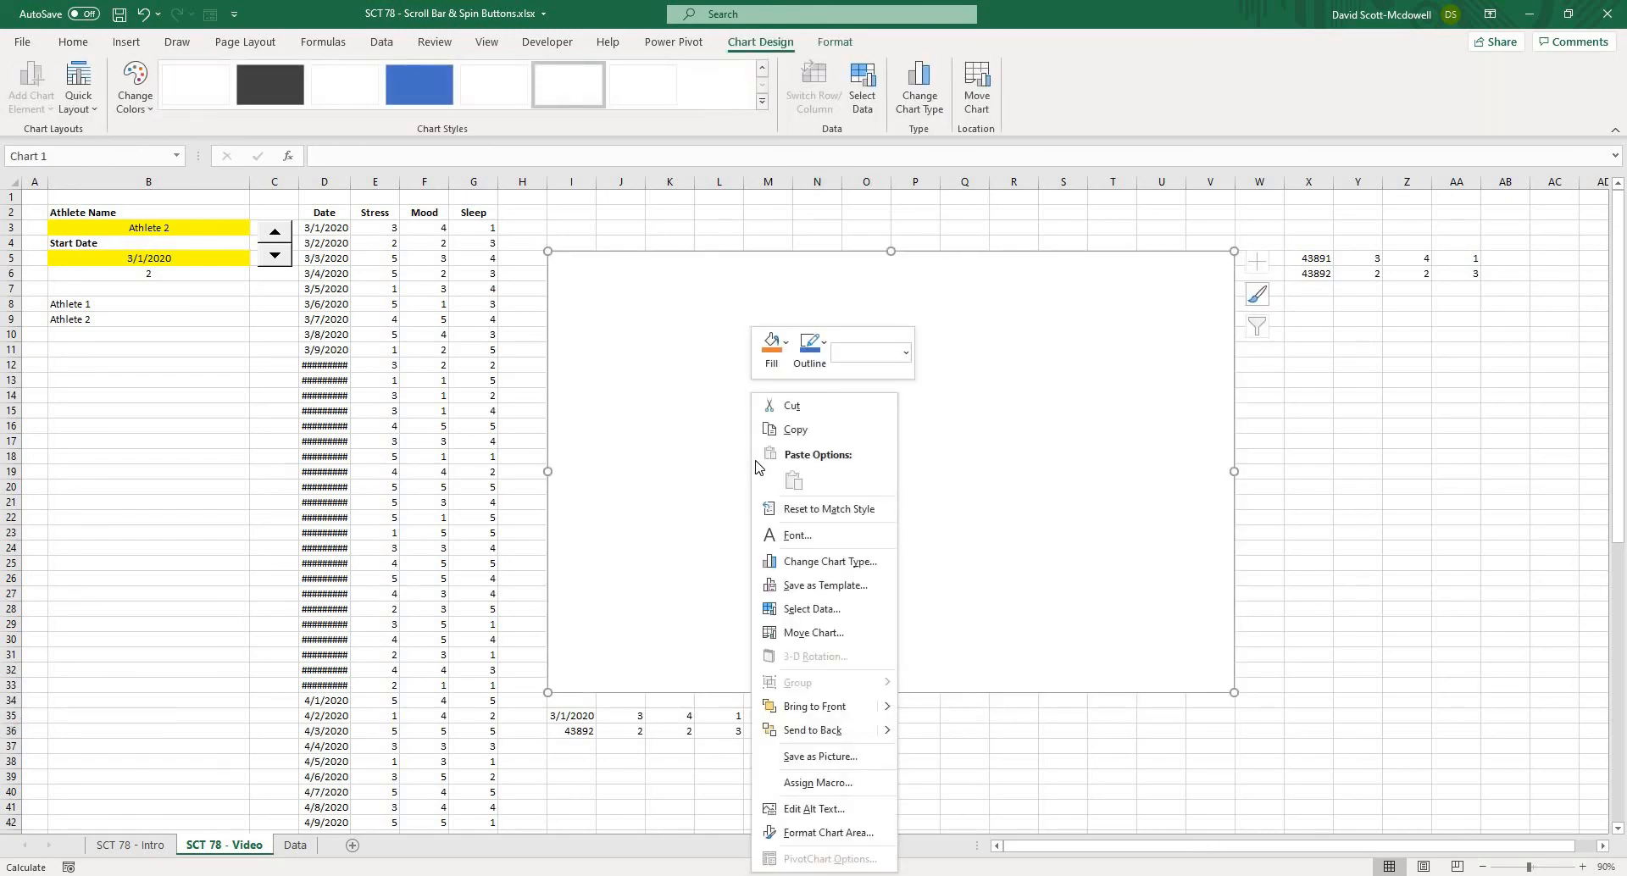
pyautogui.click(811, 609)
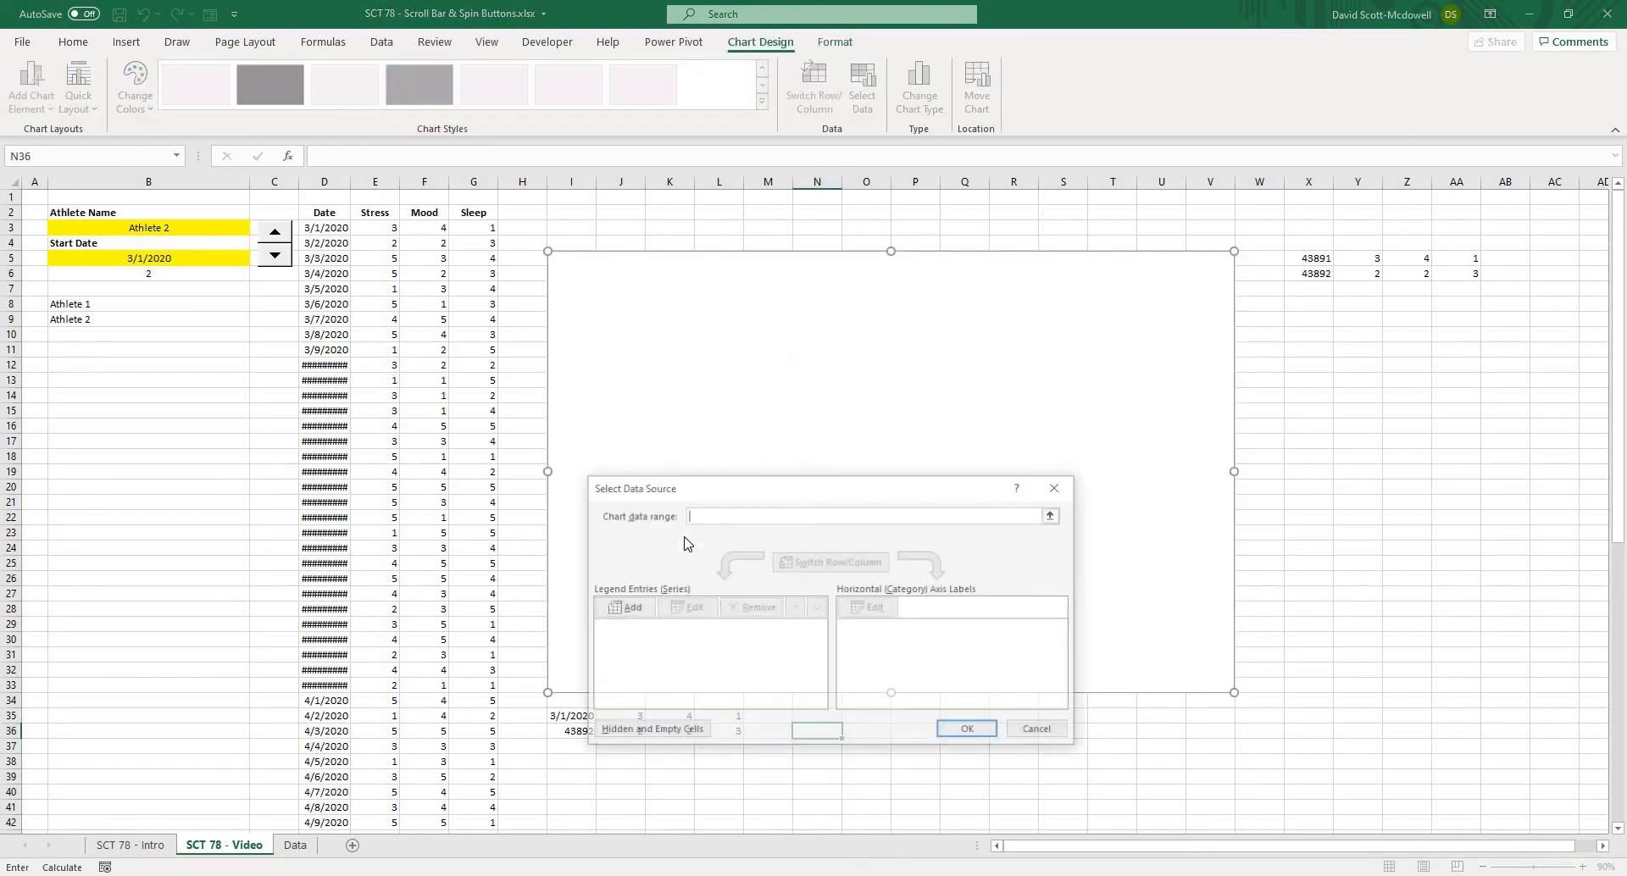
pyautogui.click(621, 609)
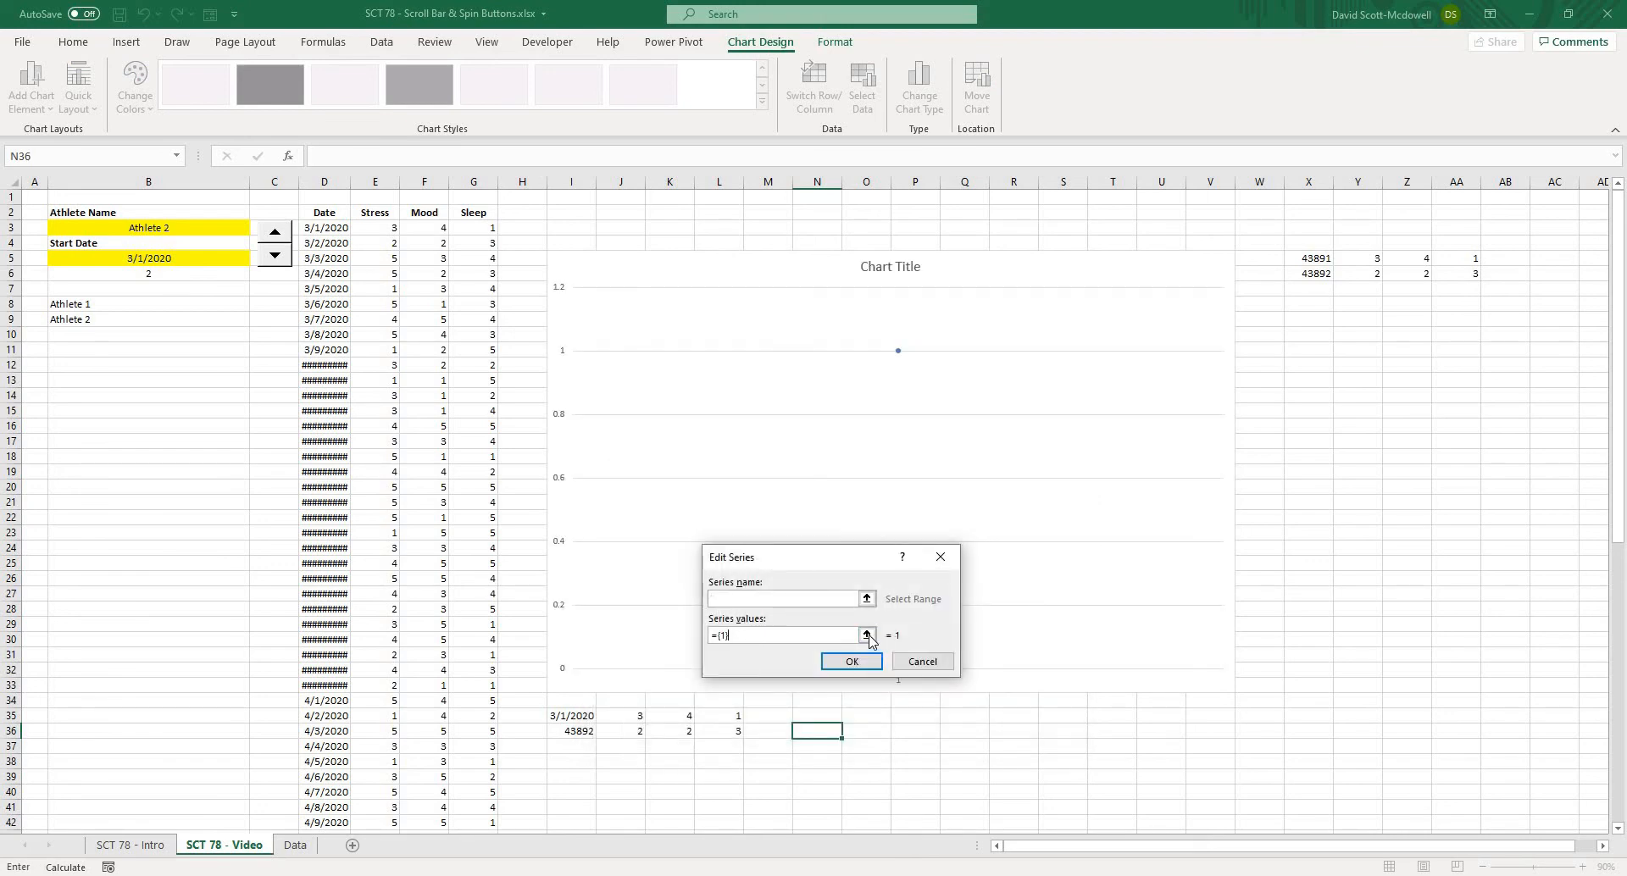
pyautogui.click(868, 635)
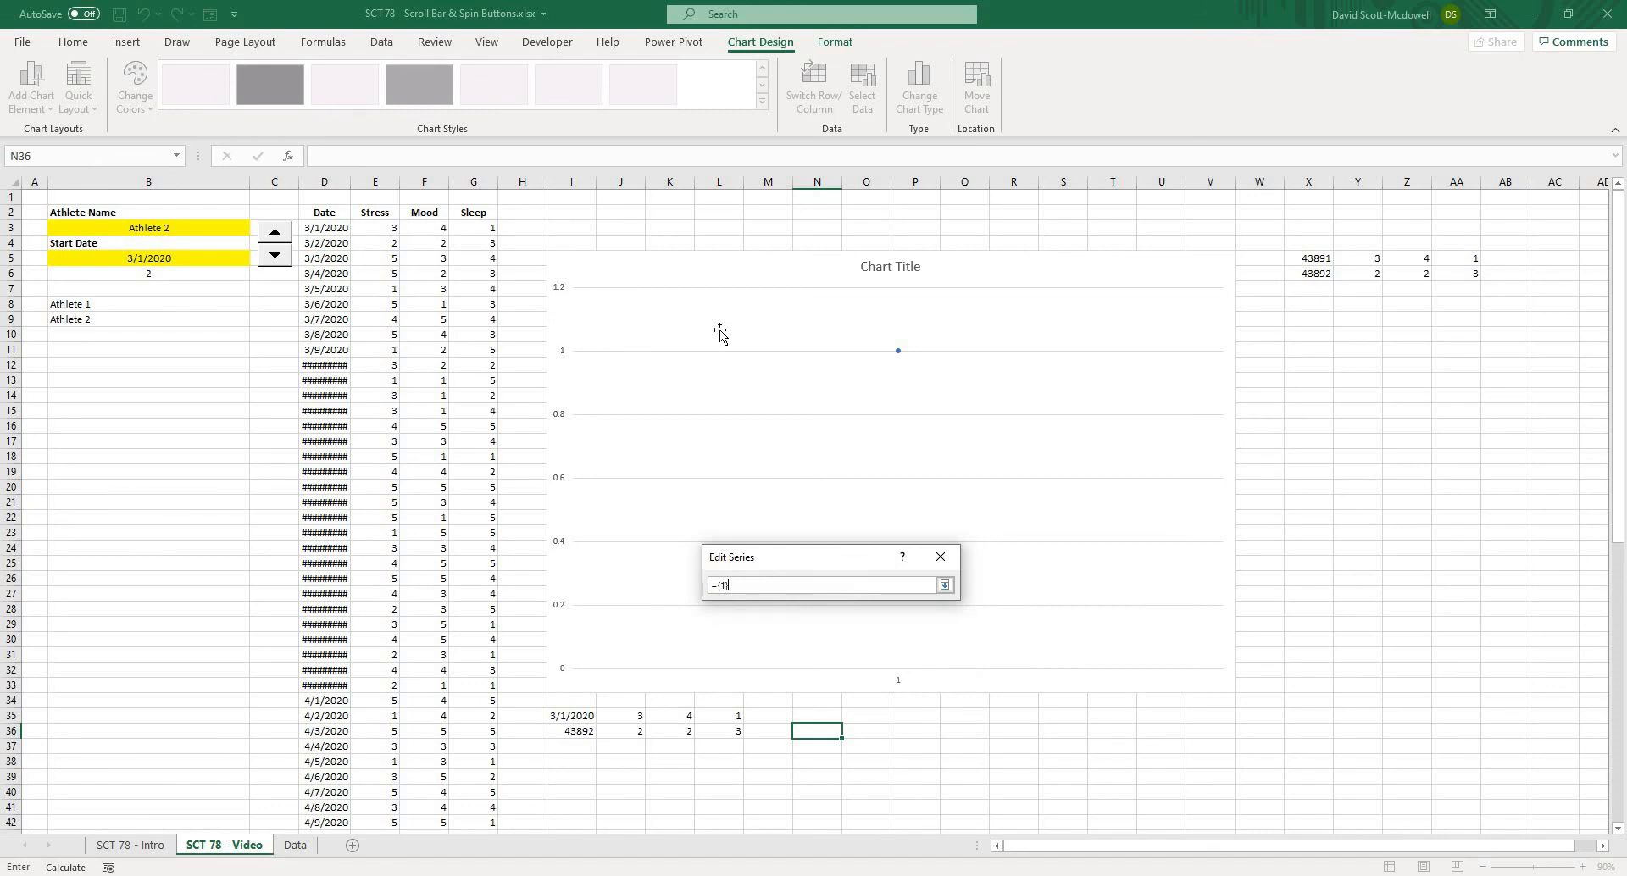
pyautogui.click(703, 229)
pyautogui.hotkey('shift', 'Left')
pyautogui.hotkey('shift', 'Left')
pyautogui.hotkey('shift', 'Left')
pyautogui.hotkey('shift', 'Left')
pyautogui.hotkey('shift', 'Left')
pyautogui.hotkey('shift', 'Left')
pyautogui.hotkey('shift', 'Left')
pyautogui.hotkey('shift', 'Left')
pyautogui.hotkey('shift', 'Left')
pyautogui.hotkey('shift', 'Left')
pyautogui.hotkey('shift', 'Left')
pyautogui.hotkey('shift', 'Left')
pyautogui.hotkey('shift', 'Left')
pyautogui.hotkey('shift', 'Left')
pyautogui.hotkey('shift', 'Left')
pyautogui.hotkey('shift', 'Left')
pyautogui.hotkey('shift', 'Left')
pyautogui.hotkey('shift', 'Left')
pyautogui.hotkey('shift', 'Left')
pyautogui.hotkey('shift', 'Left')
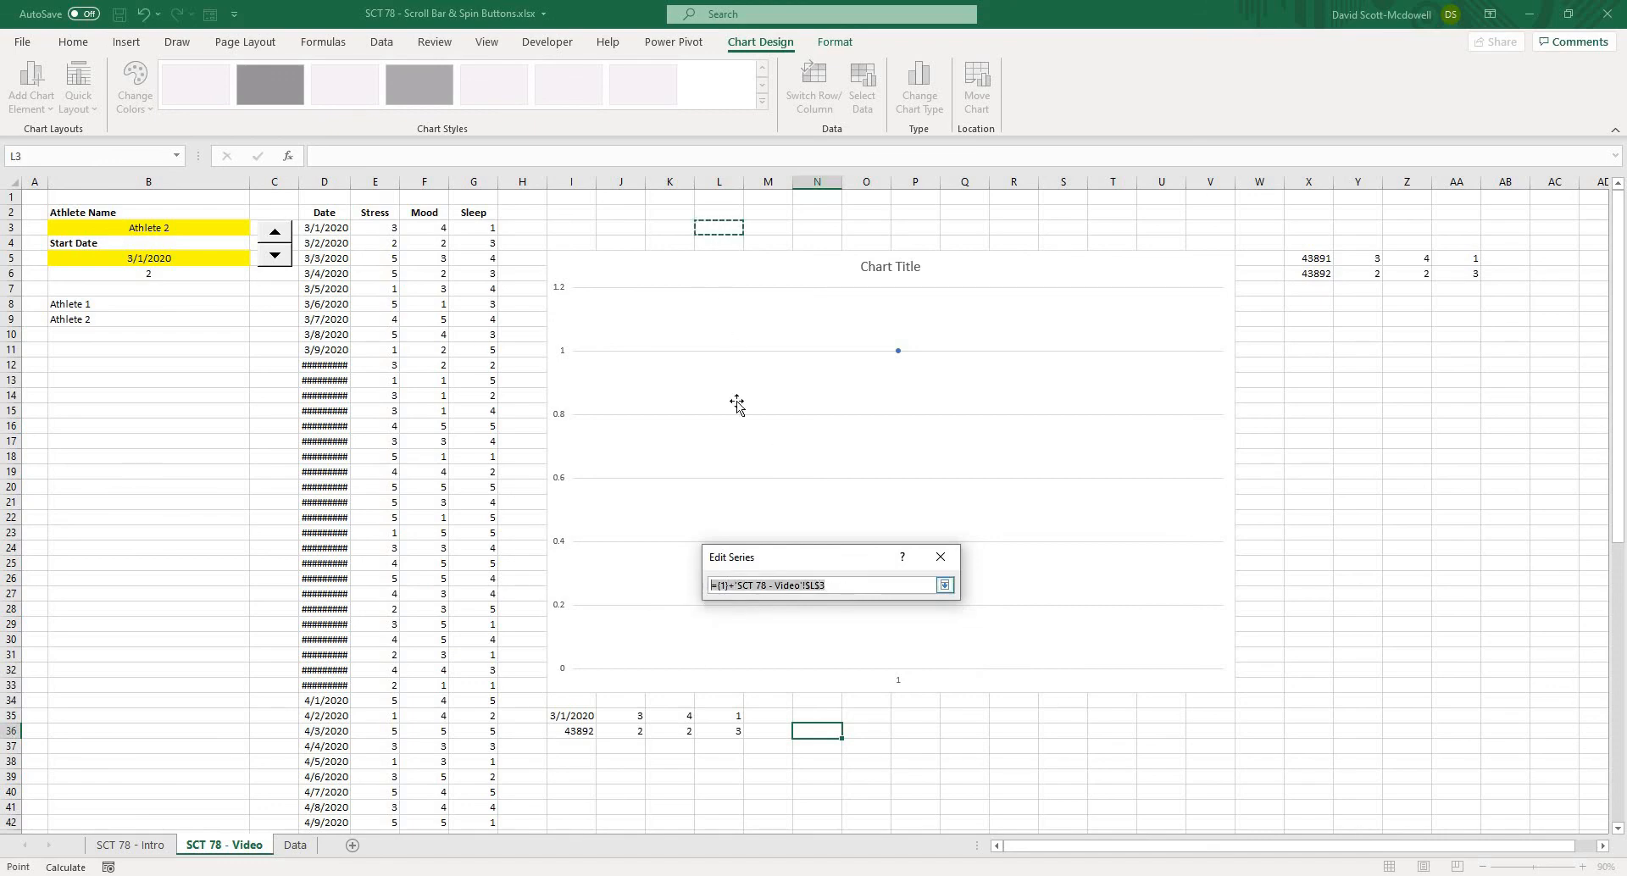
pyautogui.click(715, 228)
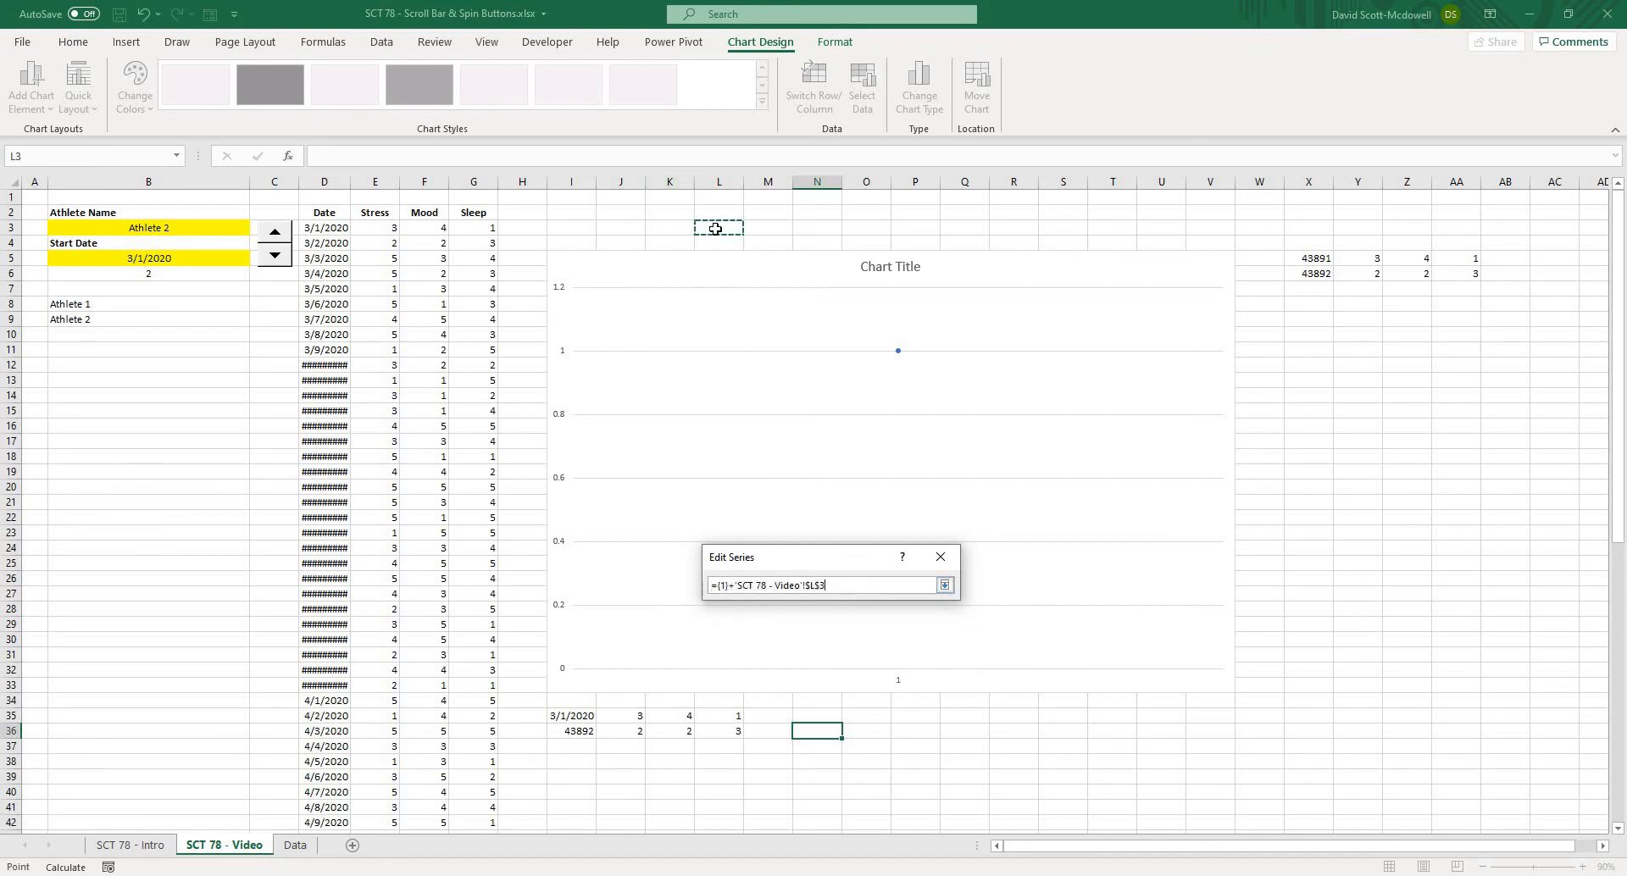
pyautogui.click(838, 585)
pyautogui.moveTo(838, 584); pyautogui.dragTo(740, 586)
pyautogui.press('BackSpace')
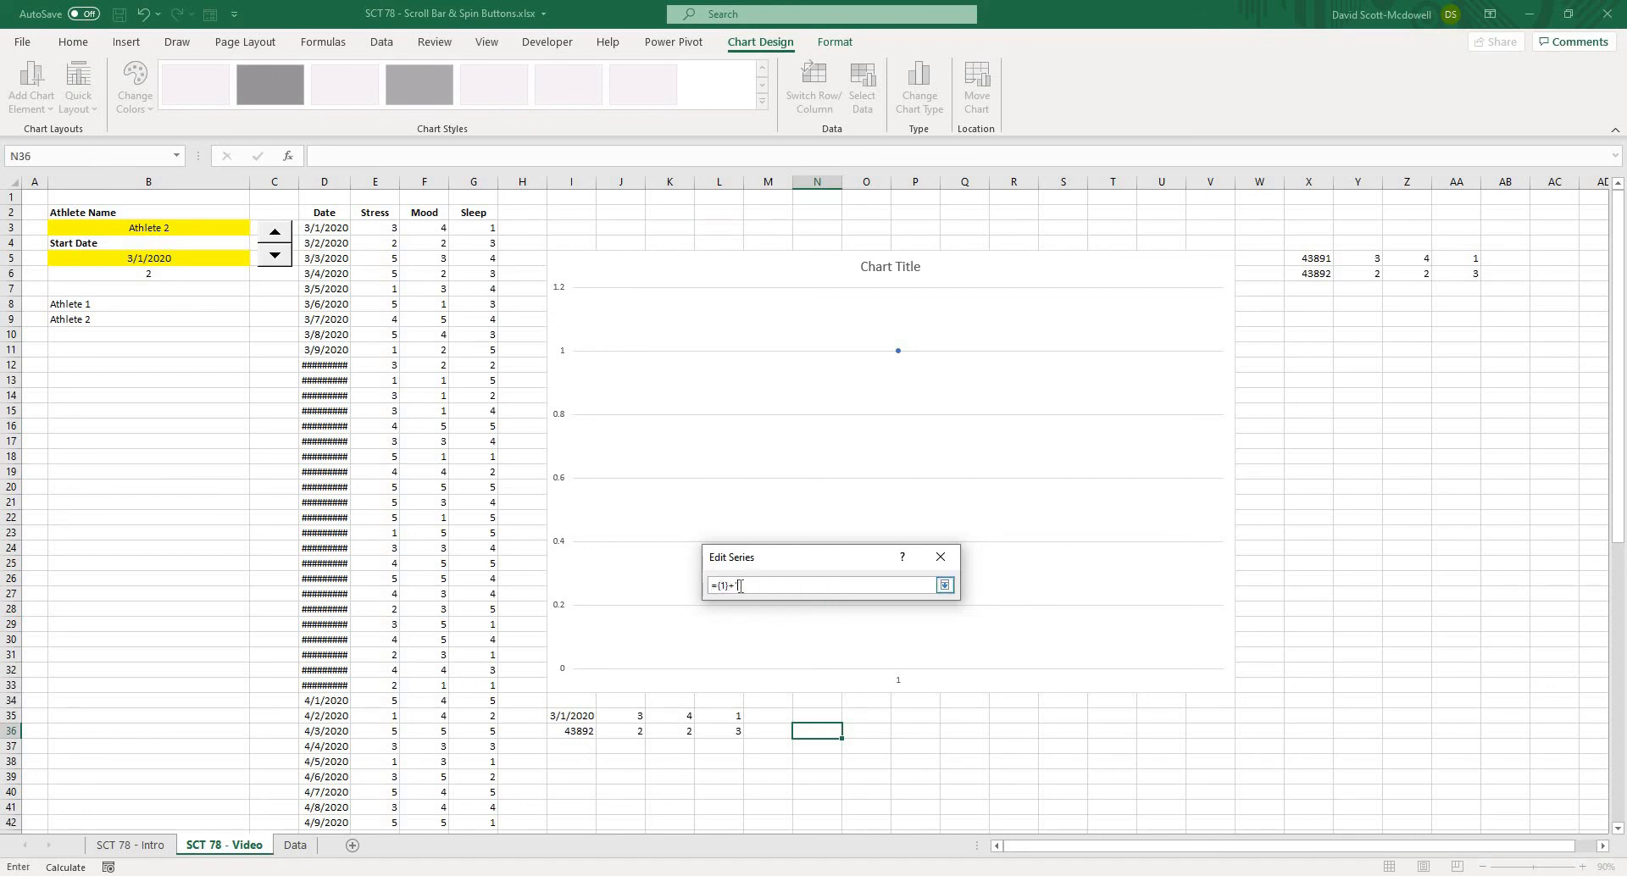
# Set the new series' values to ='SCT 78 - Video'!stress and take its name from the Stress header in E2
pyautogui.click(717, 227)
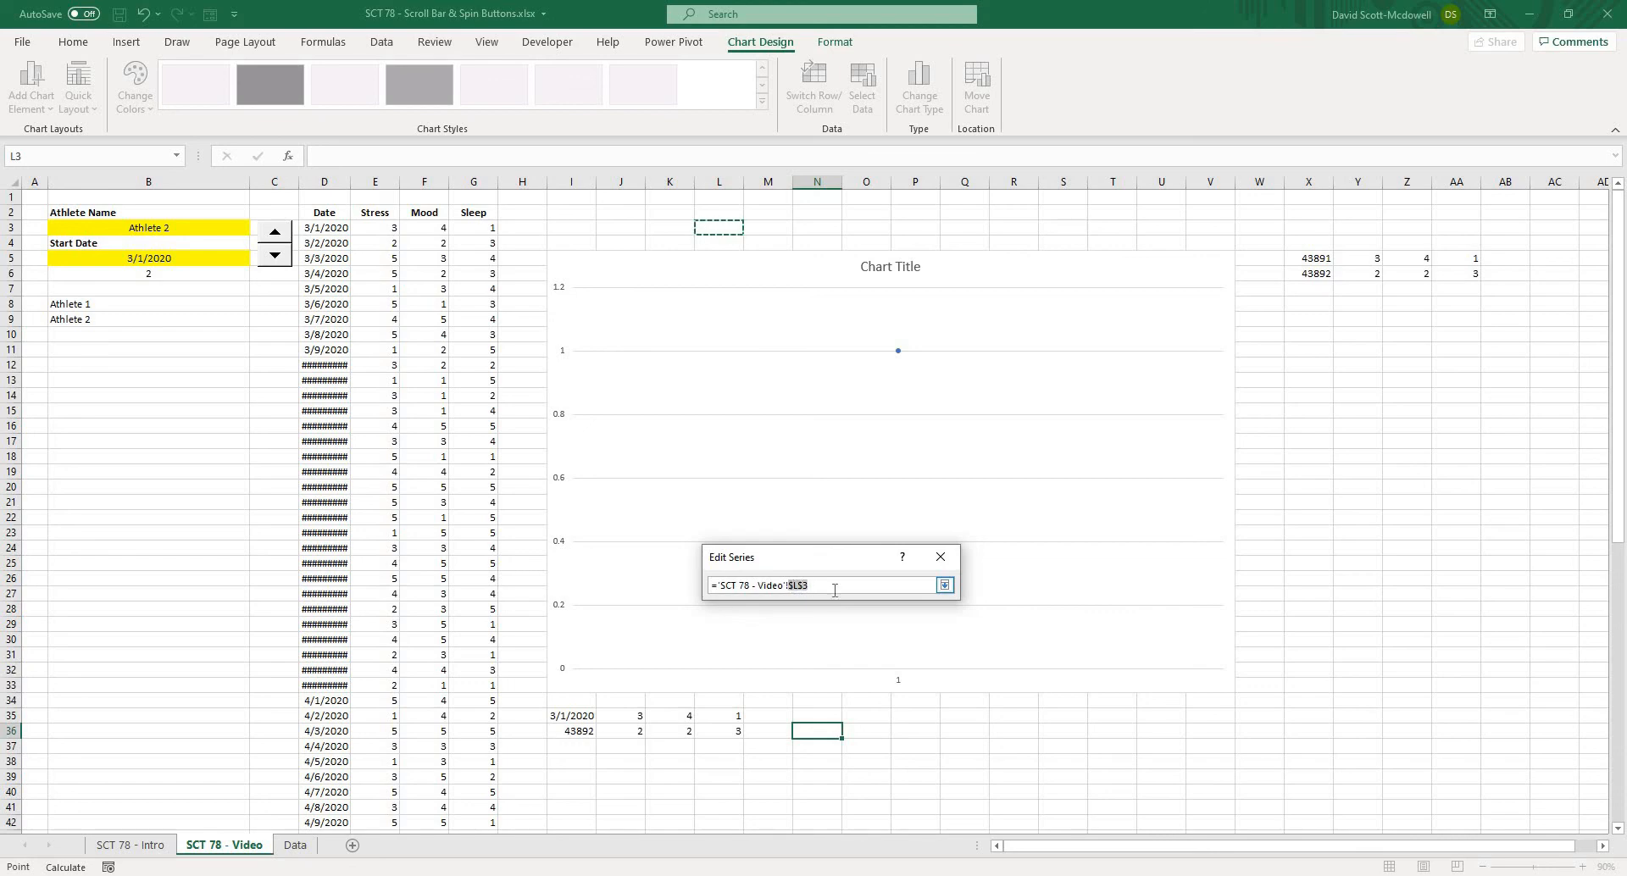
pyautogui.press('BackSpace')
pyautogui.press('Return')
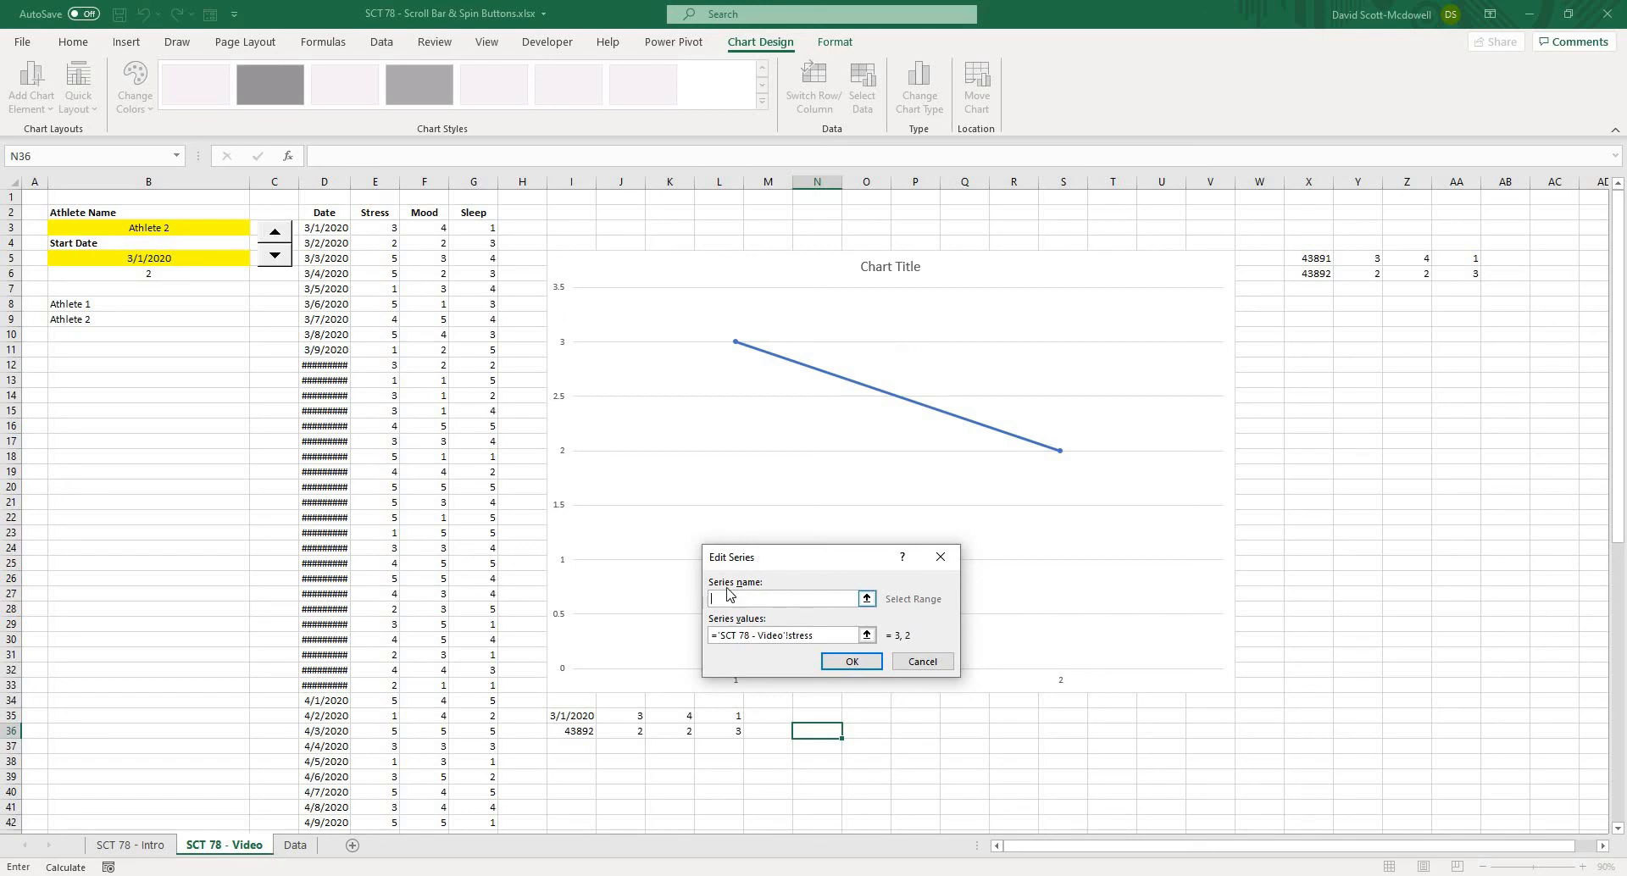
pyautogui.click(867, 599)
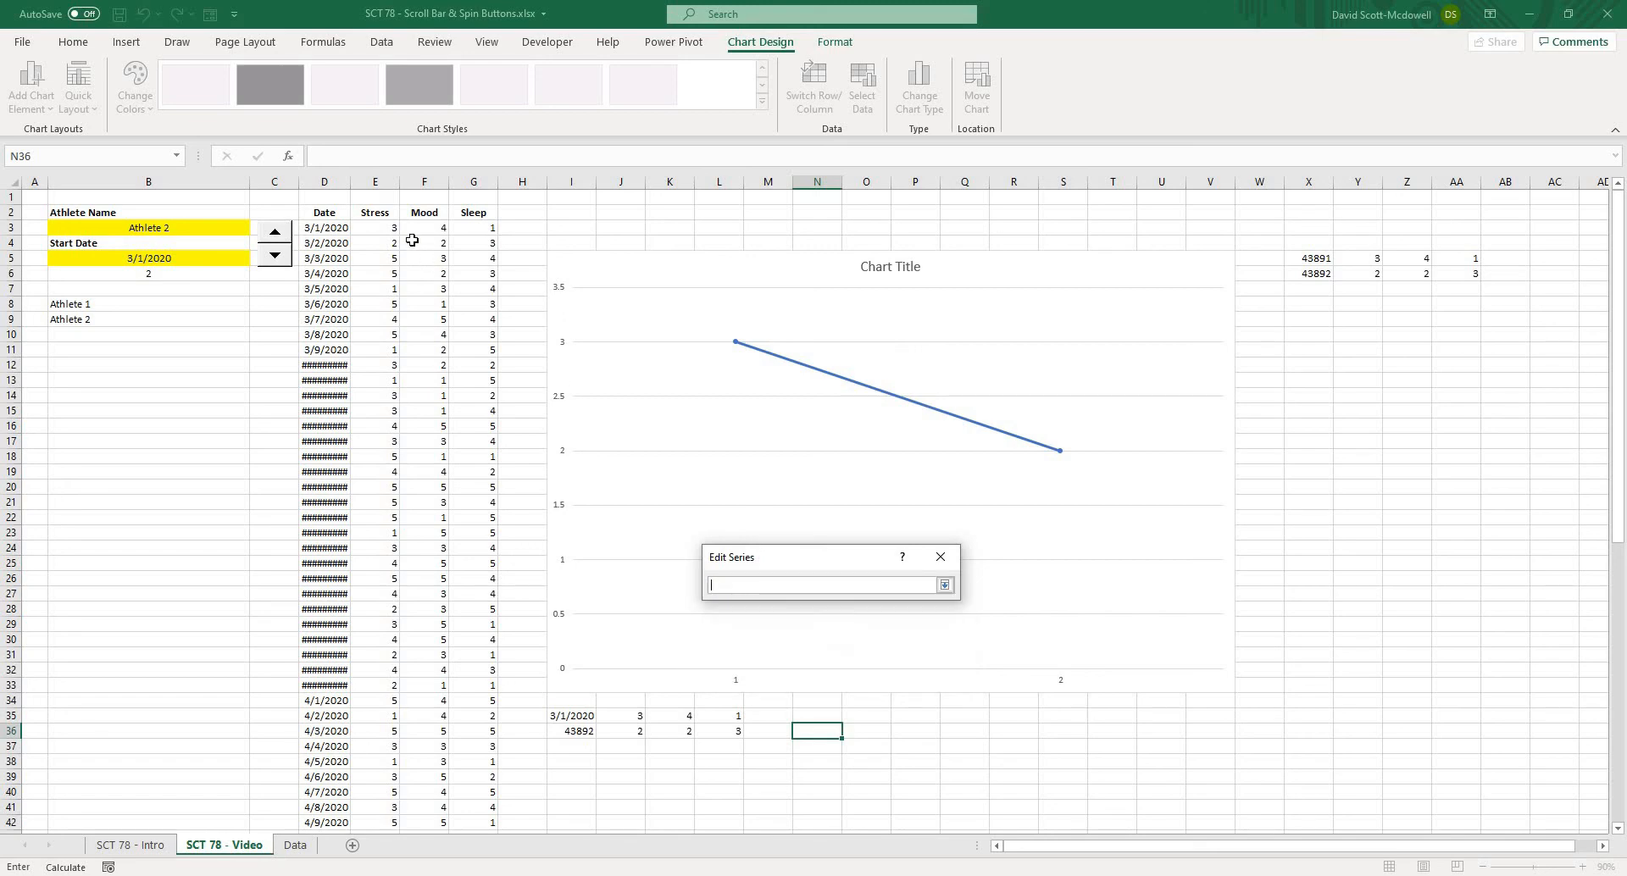
pyautogui.click(375, 213)
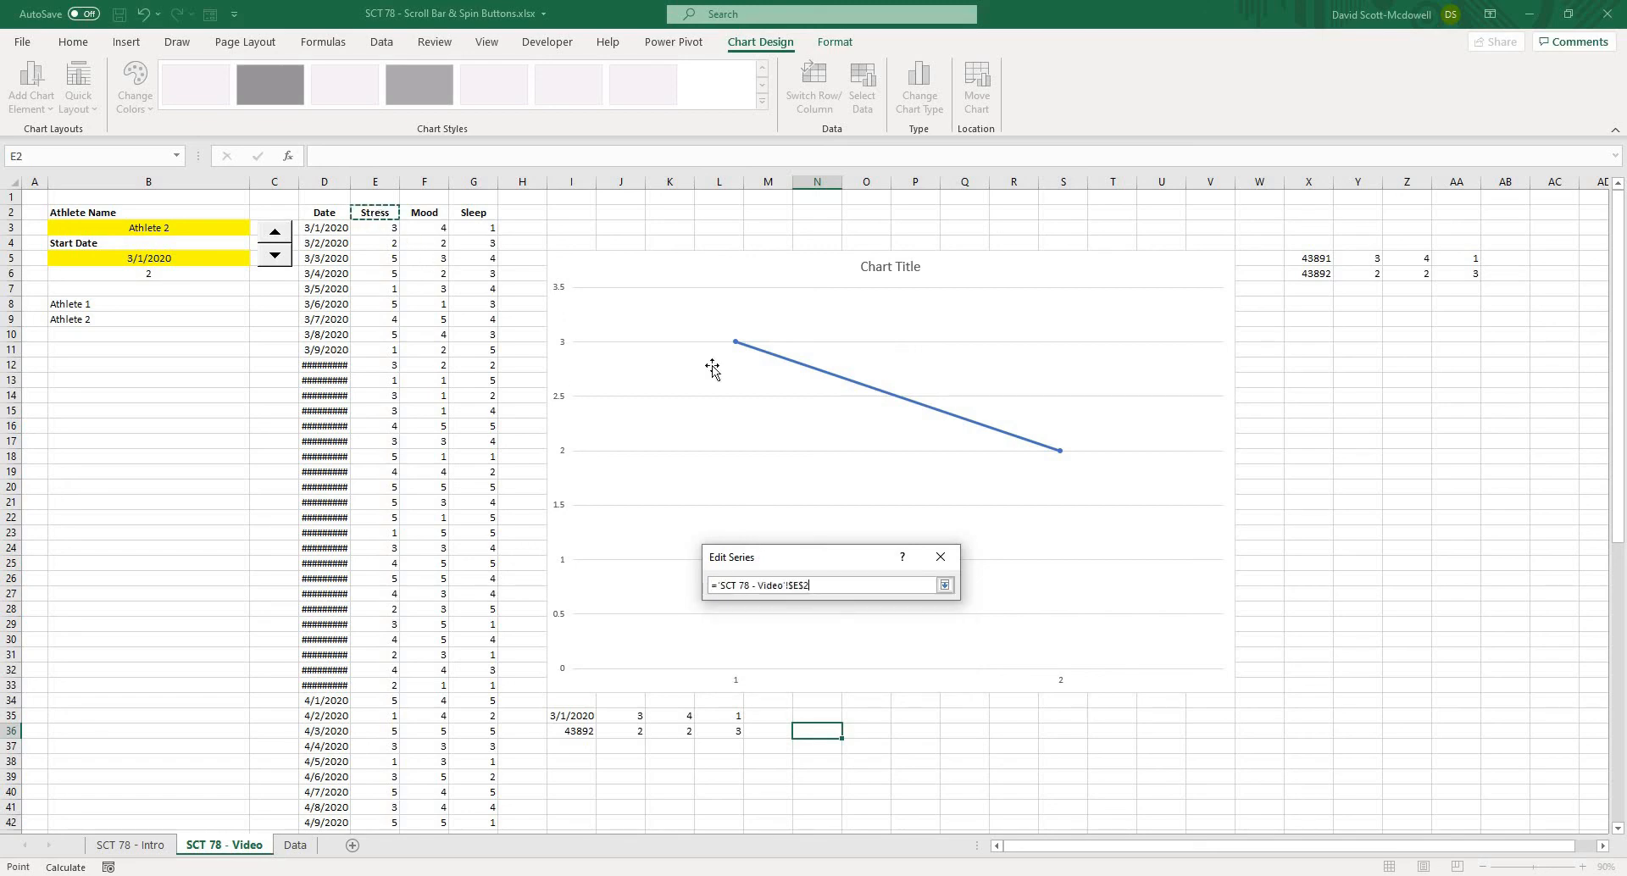
pyautogui.click(944, 585)
pyautogui.click(850, 662)
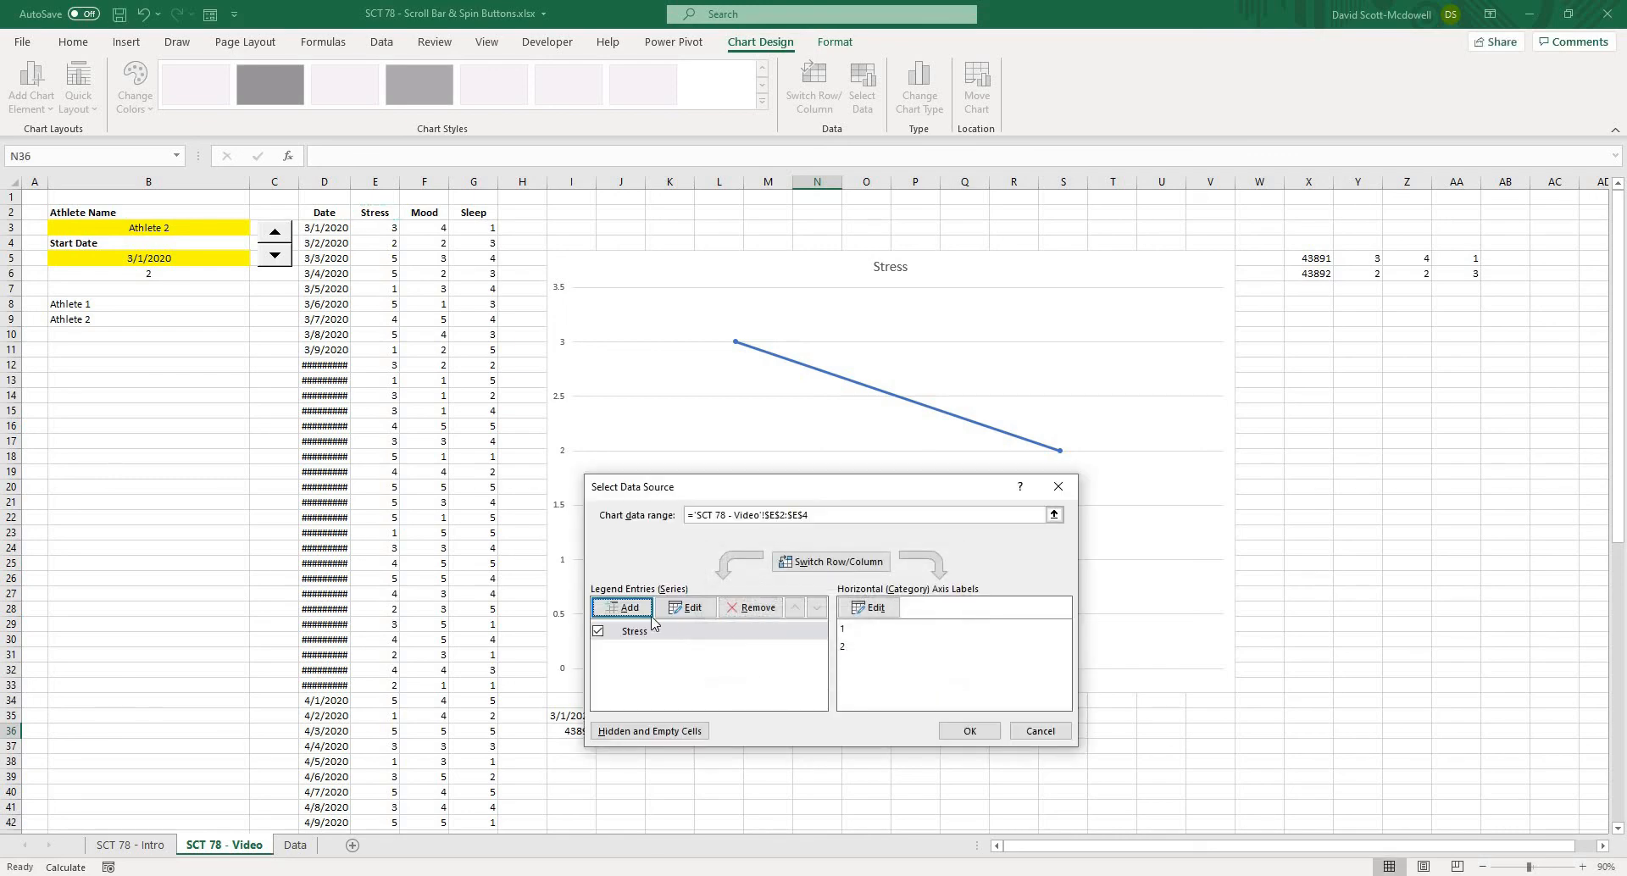
# Add a second chart series and take its name from the Mood header in F2
pyautogui.click(628, 609)
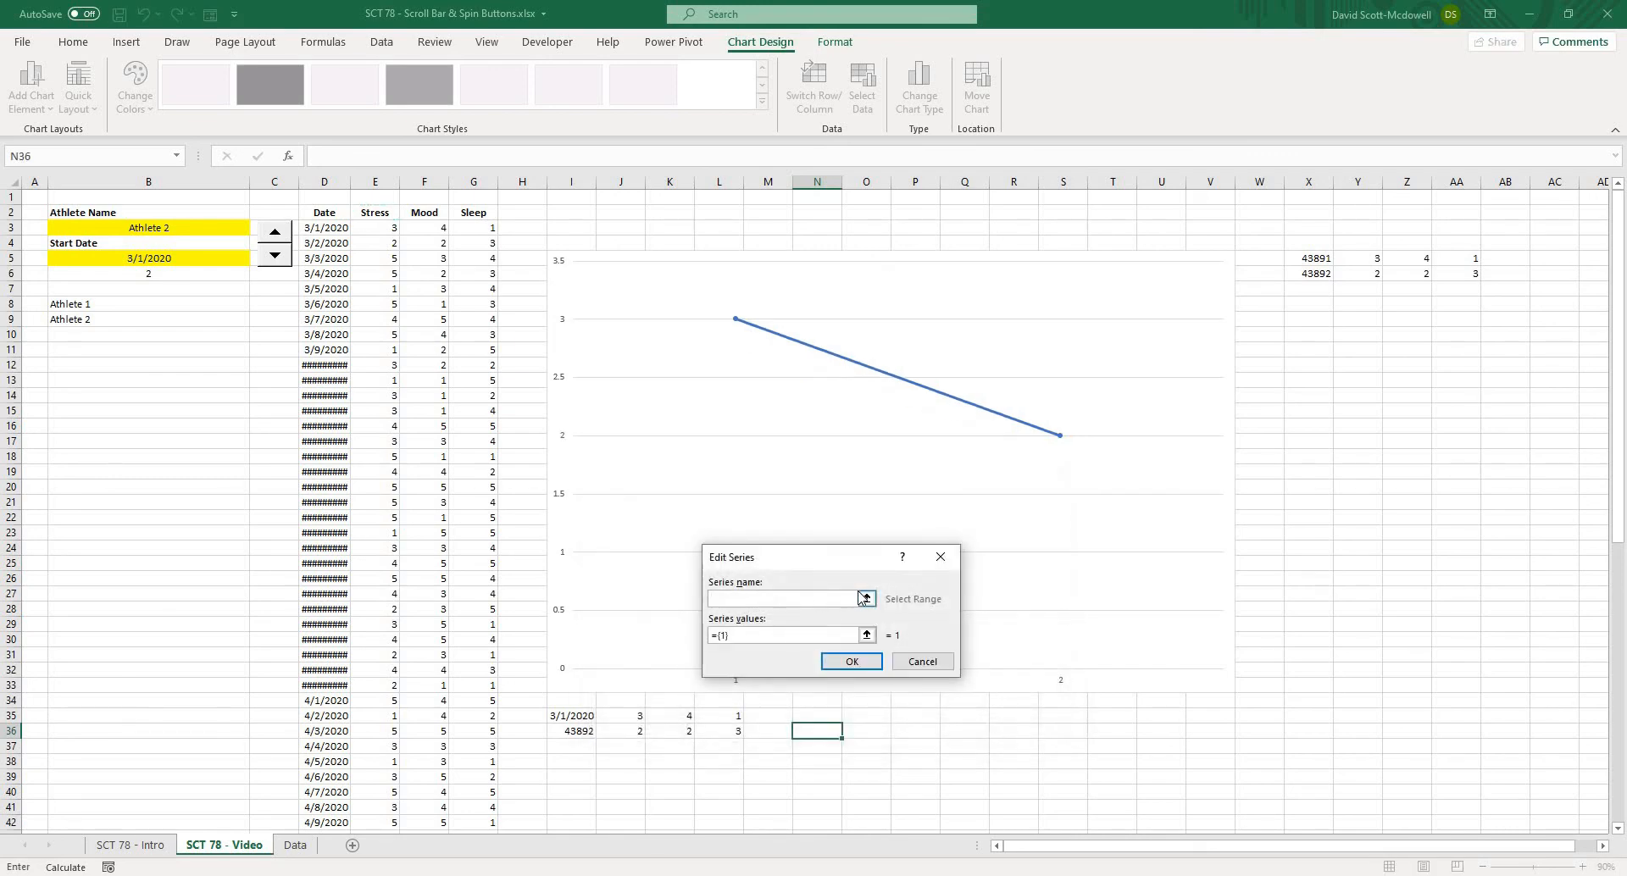
pyautogui.click(866, 598)
pyautogui.click(429, 215)
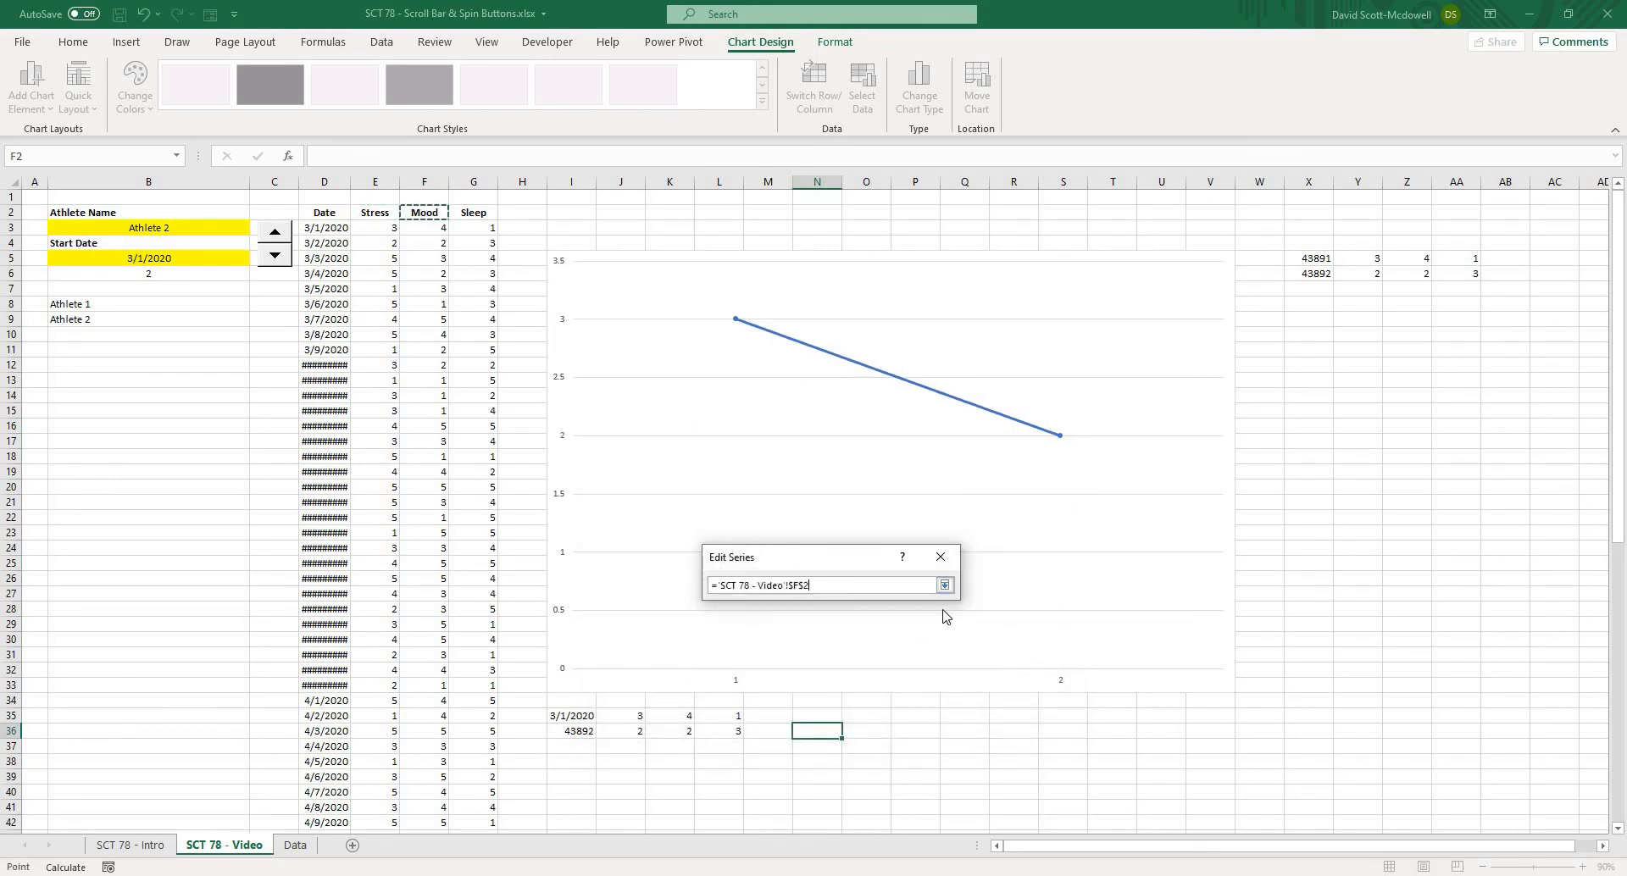
pyautogui.click(945, 584)
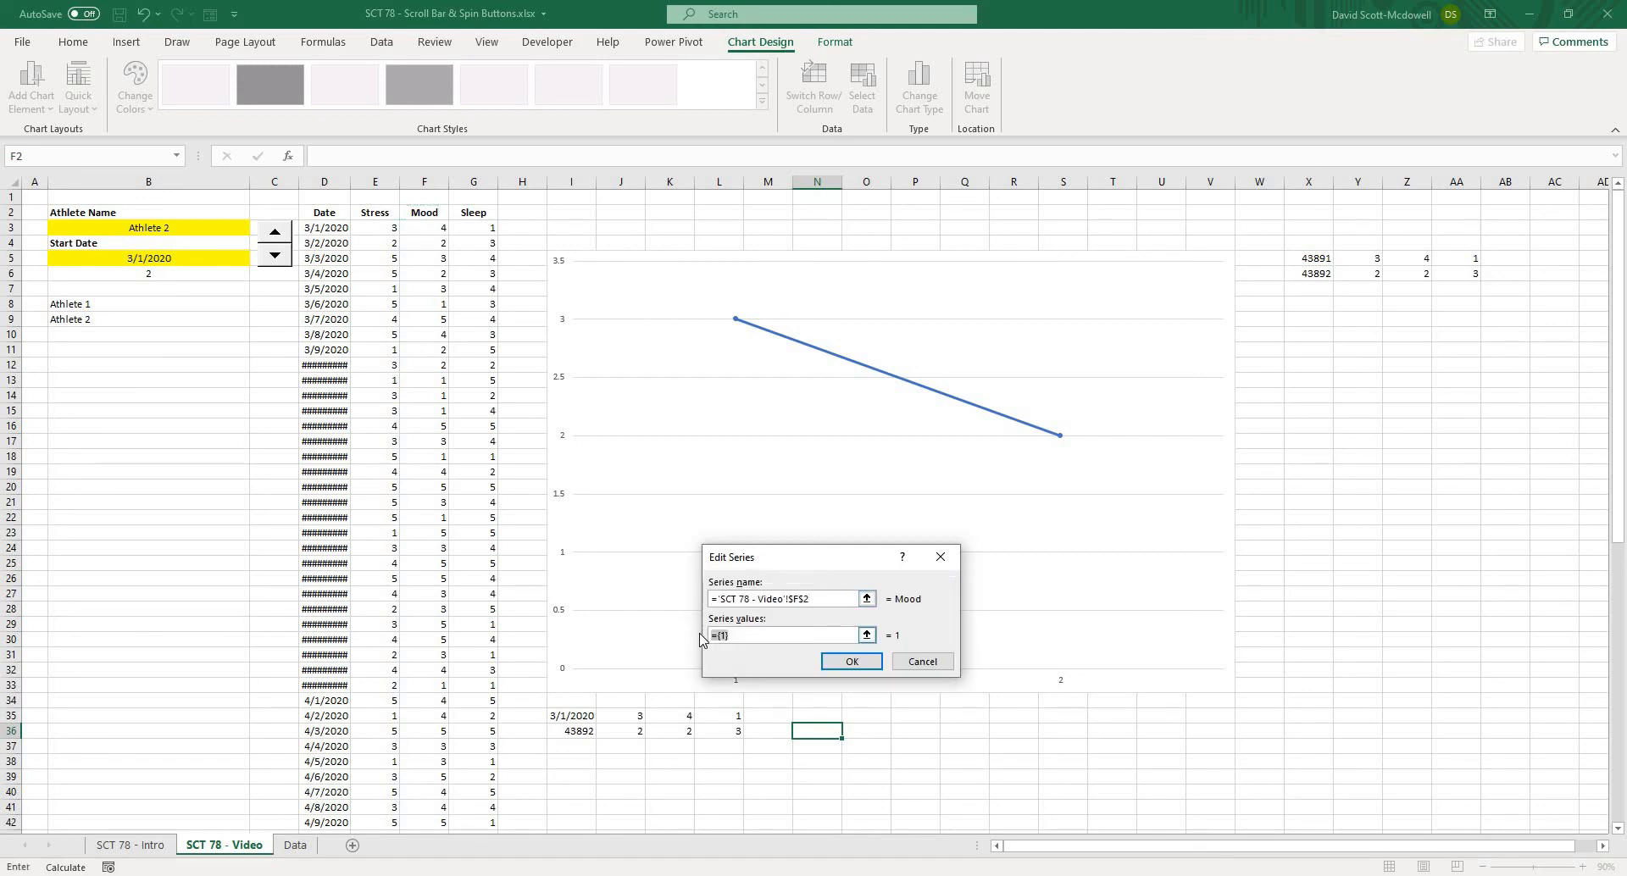
# Set the second series' values to the sheet reference 'SCT 78 - Video'! followed by the defined name for mood
pyautogui.click(866, 635)
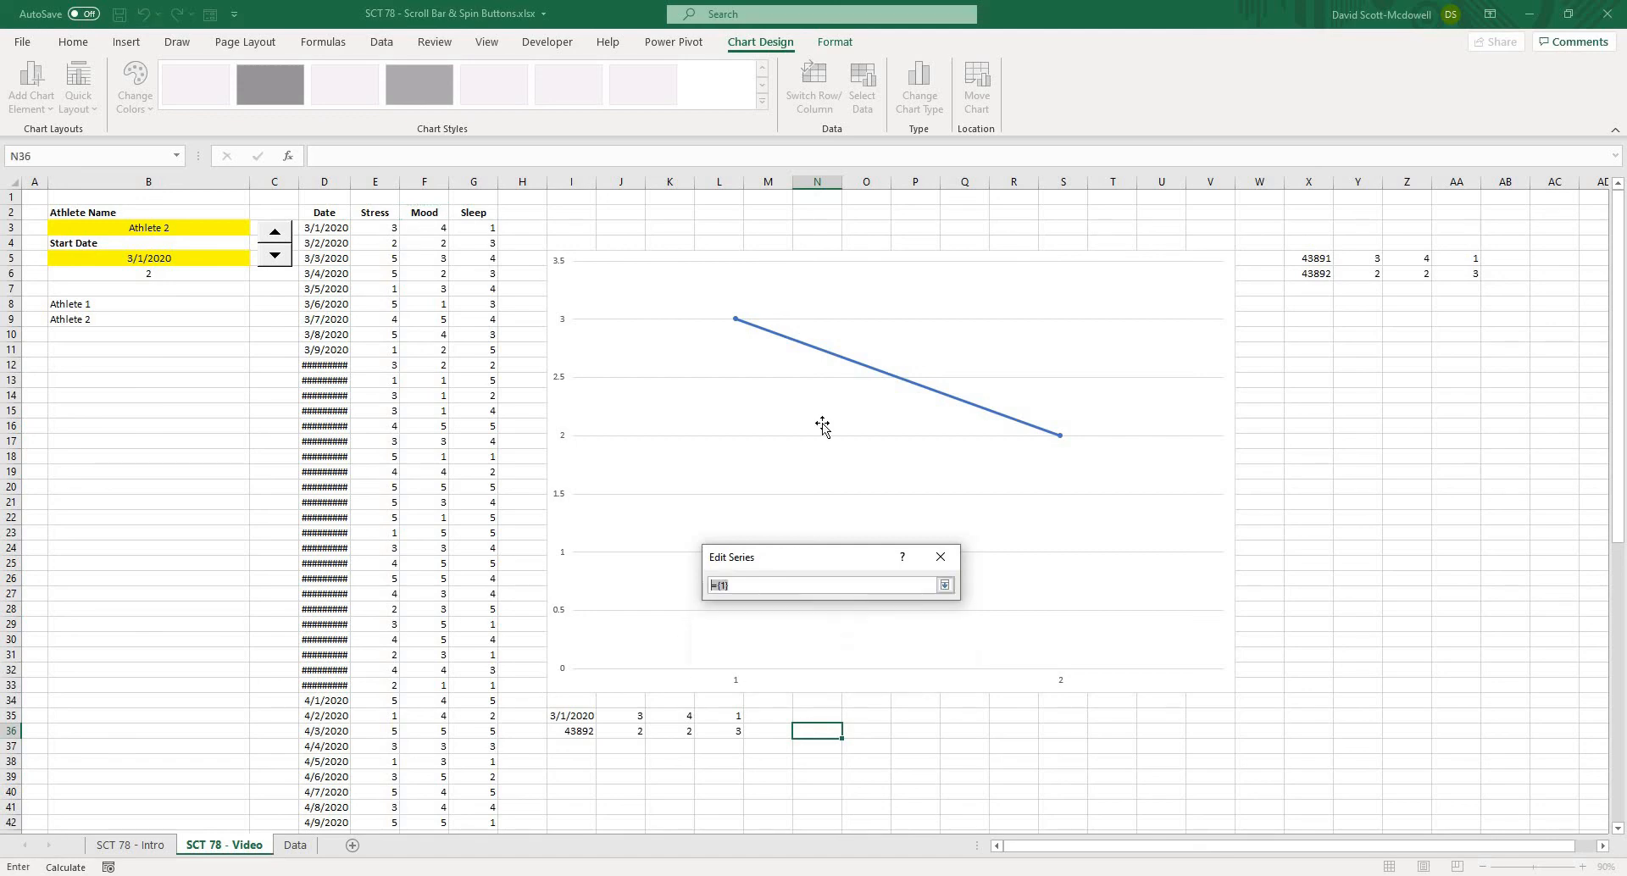
pyautogui.write('+')
pyautogui.click(760, 231)
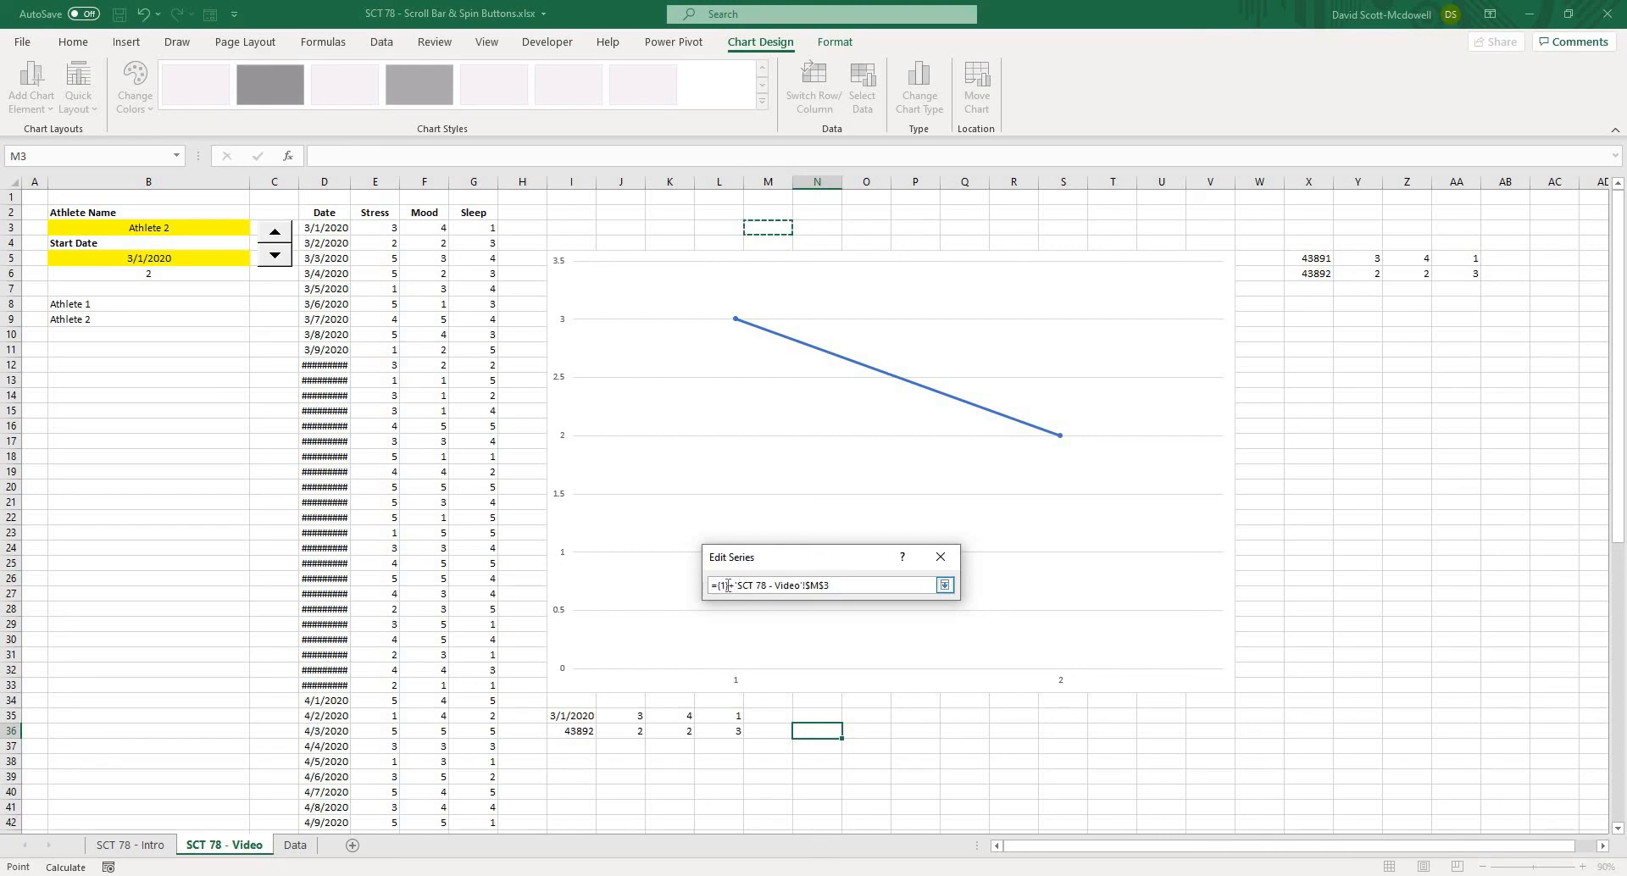
pyautogui.moveTo(734, 585); pyautogui.dragTo(789, 586)
pyautogui.press('BackSpace')
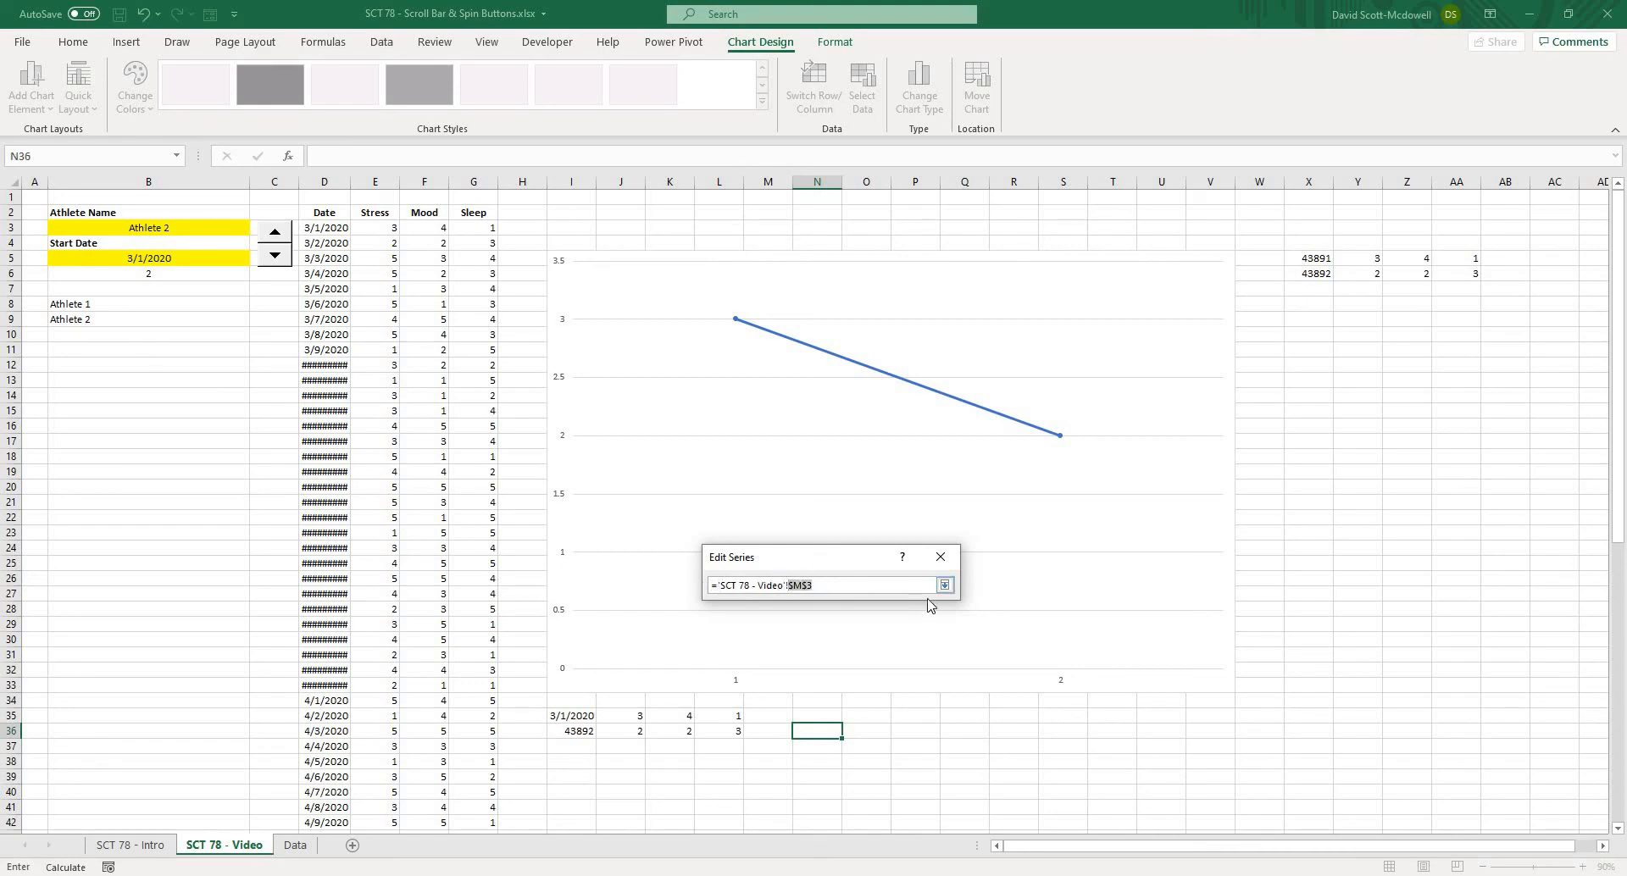
pyautogui.press('BackSpace')
pyautogui.press('Return')
pyautogui.click(873, 665)
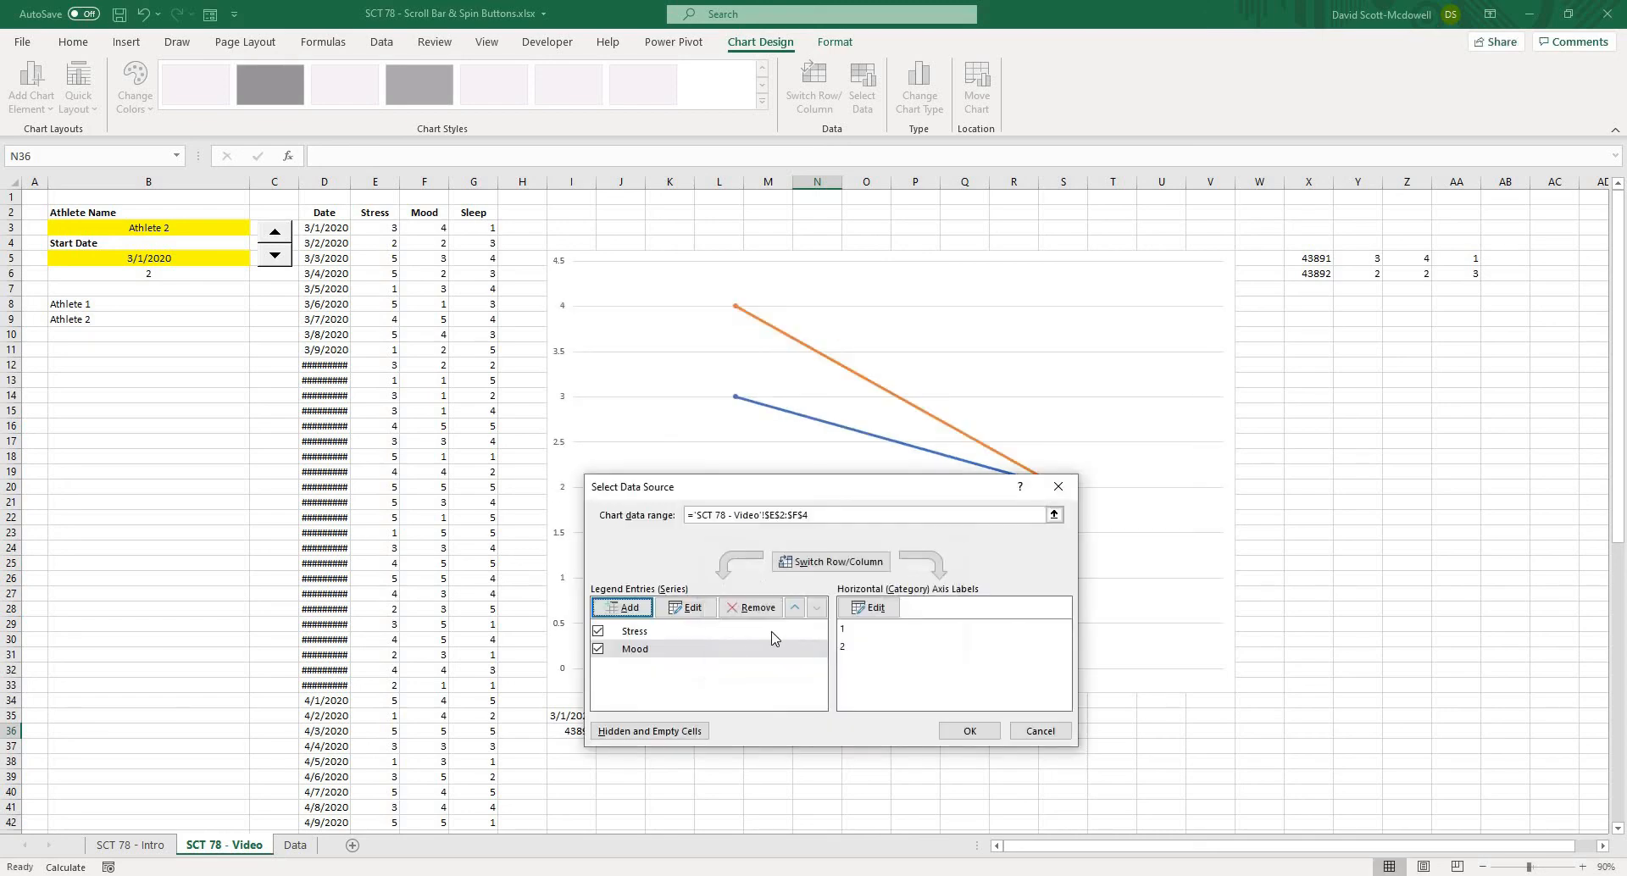
# Add a third chart series and take its name from the Sleep header in G2
pyautogui.click(637, 608)
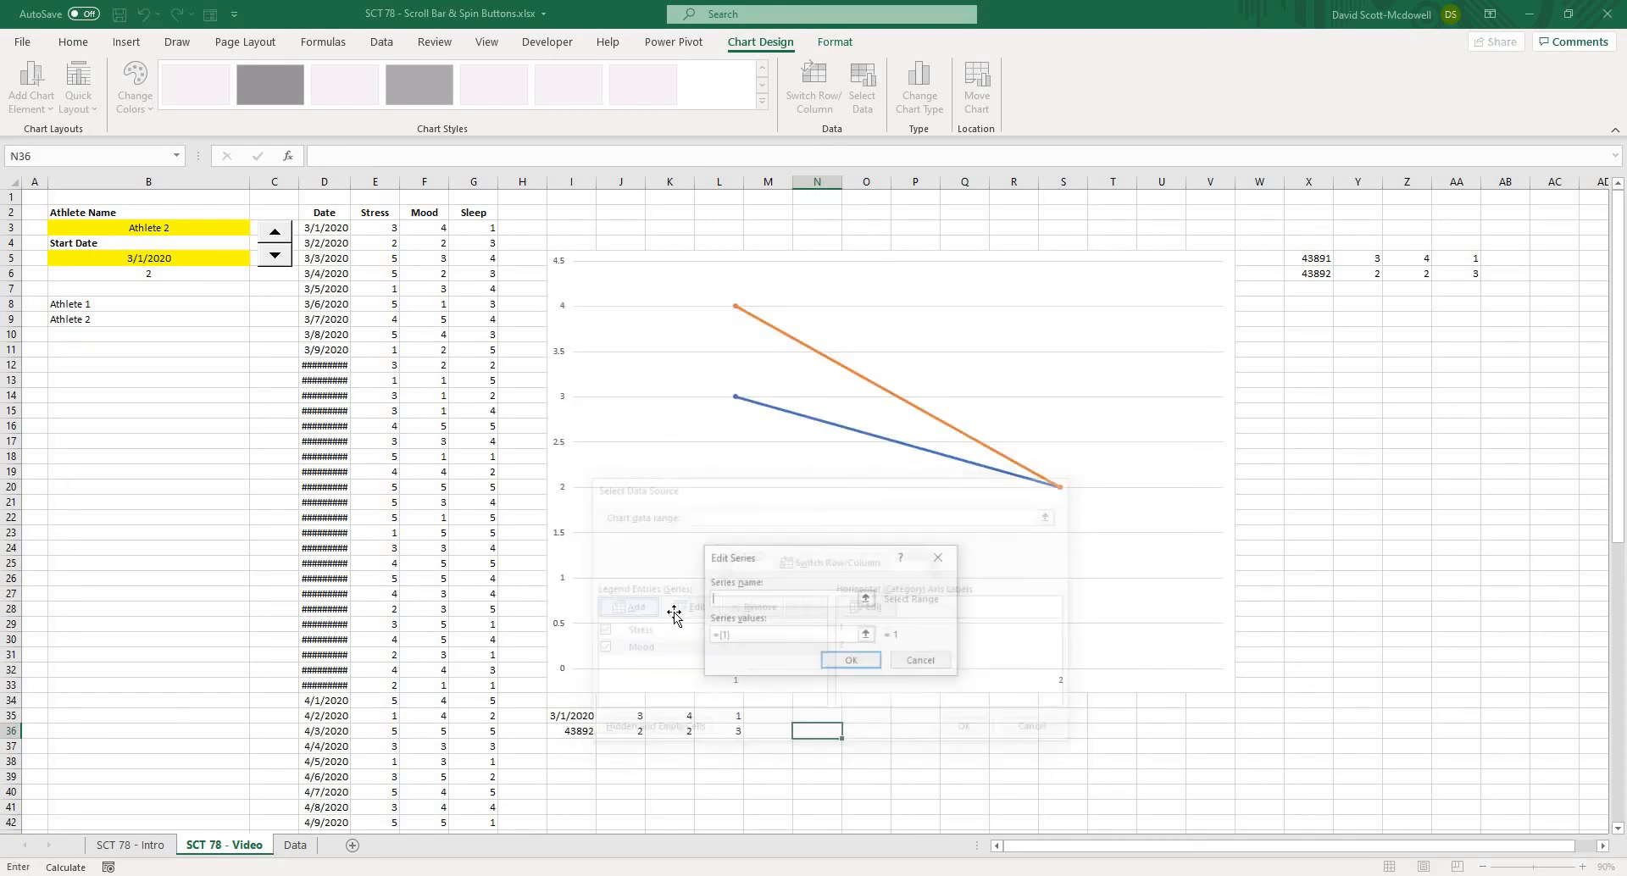
pyautogui.click(867, 599)
pyautogui.click(489, 211)
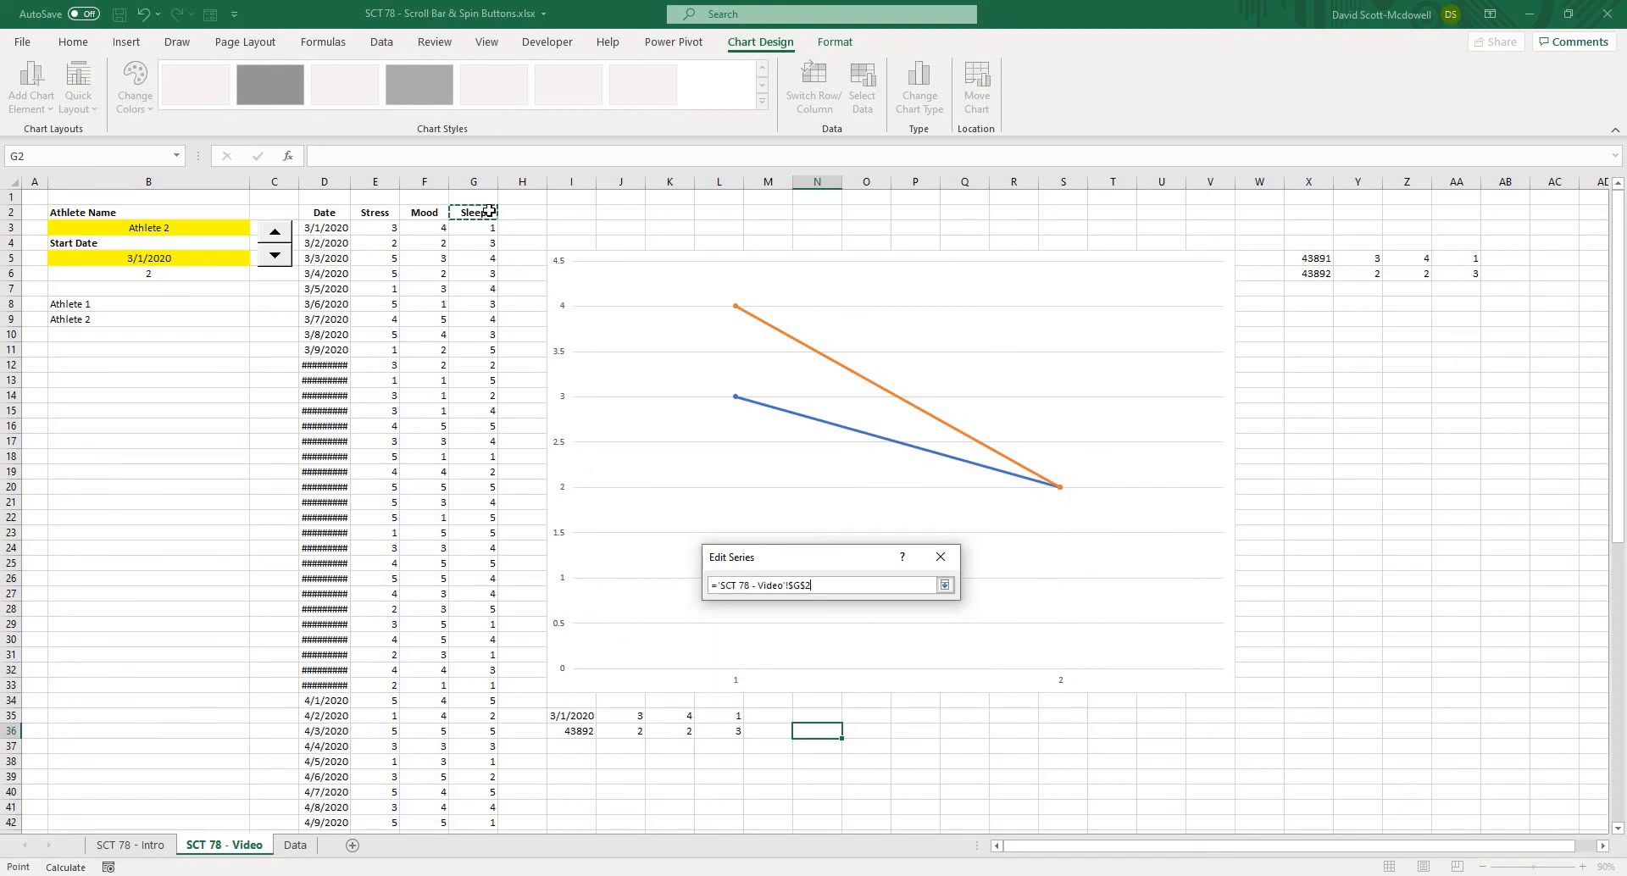
pyautogui.click(944, 585)
# Set the third series' values to ='SCT 78 - Video'!sleep
pyautogui.click(744, 635)
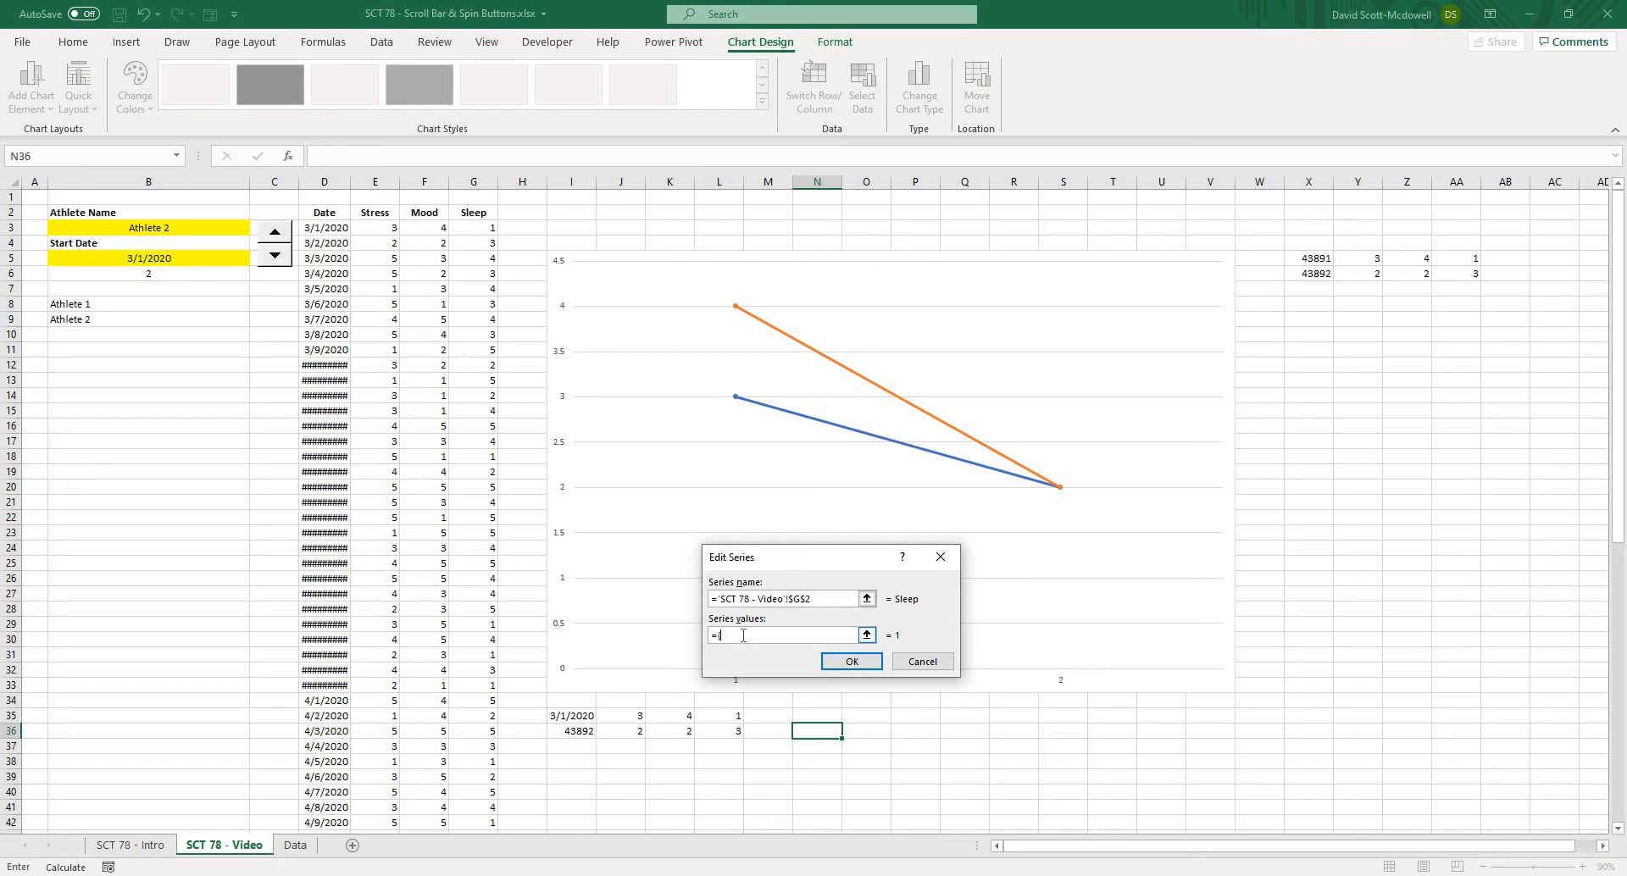
pyautogui.click(867, 636)
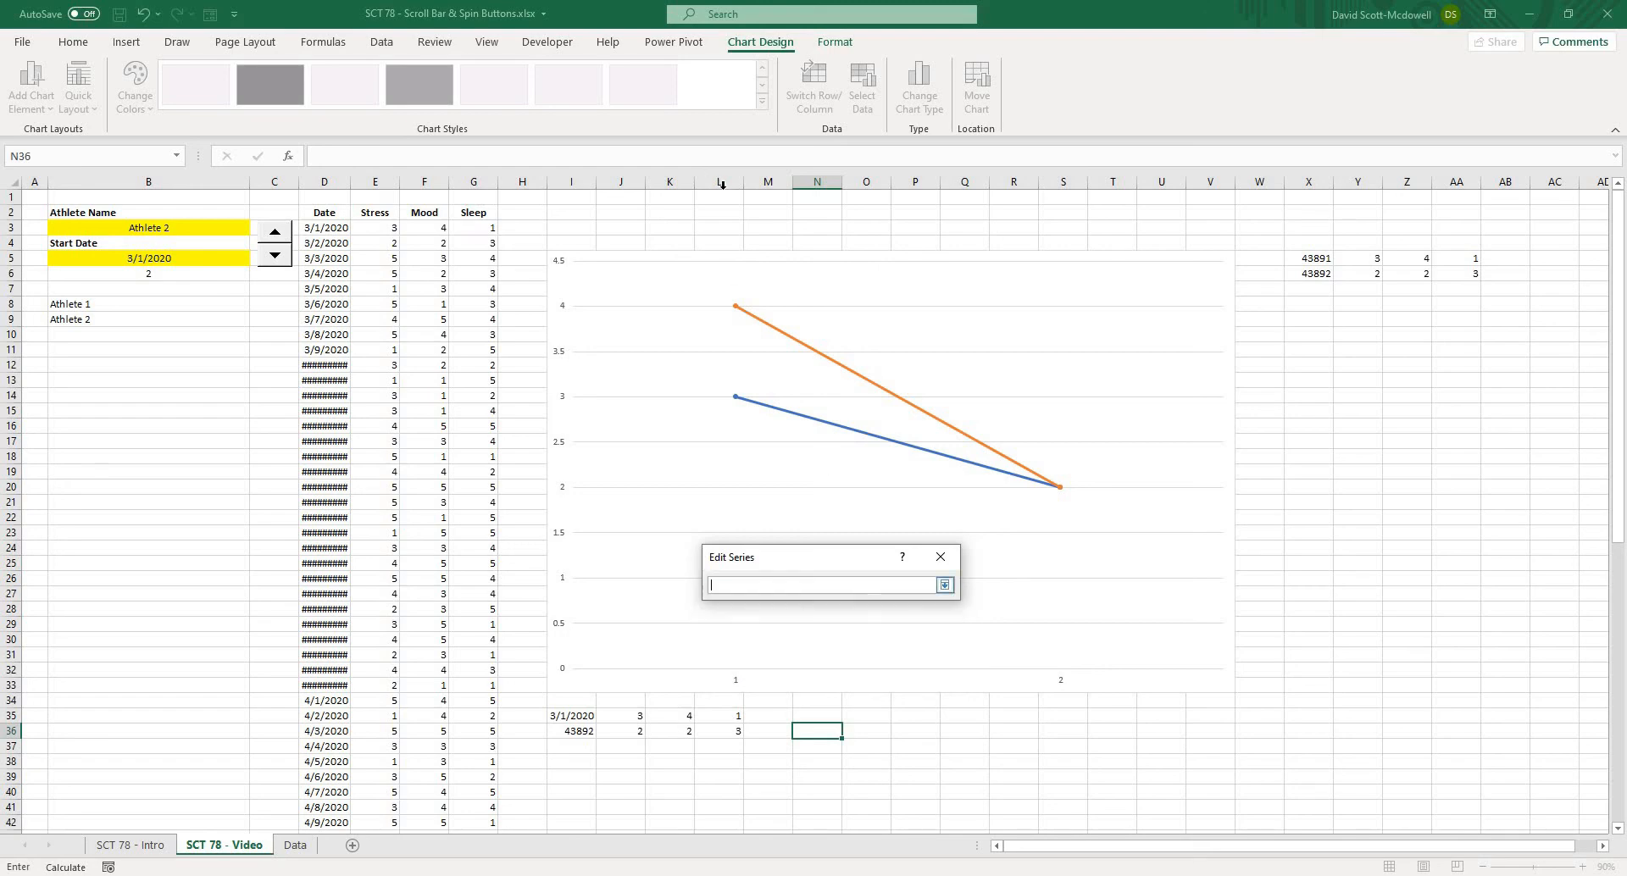
pyautogui.click(752, 227)
pyautogui.moveTo(834, 586); pyautogui.dragTo(791, 590)
pyautogui.write('sleep')
pyautogui.press('Return')
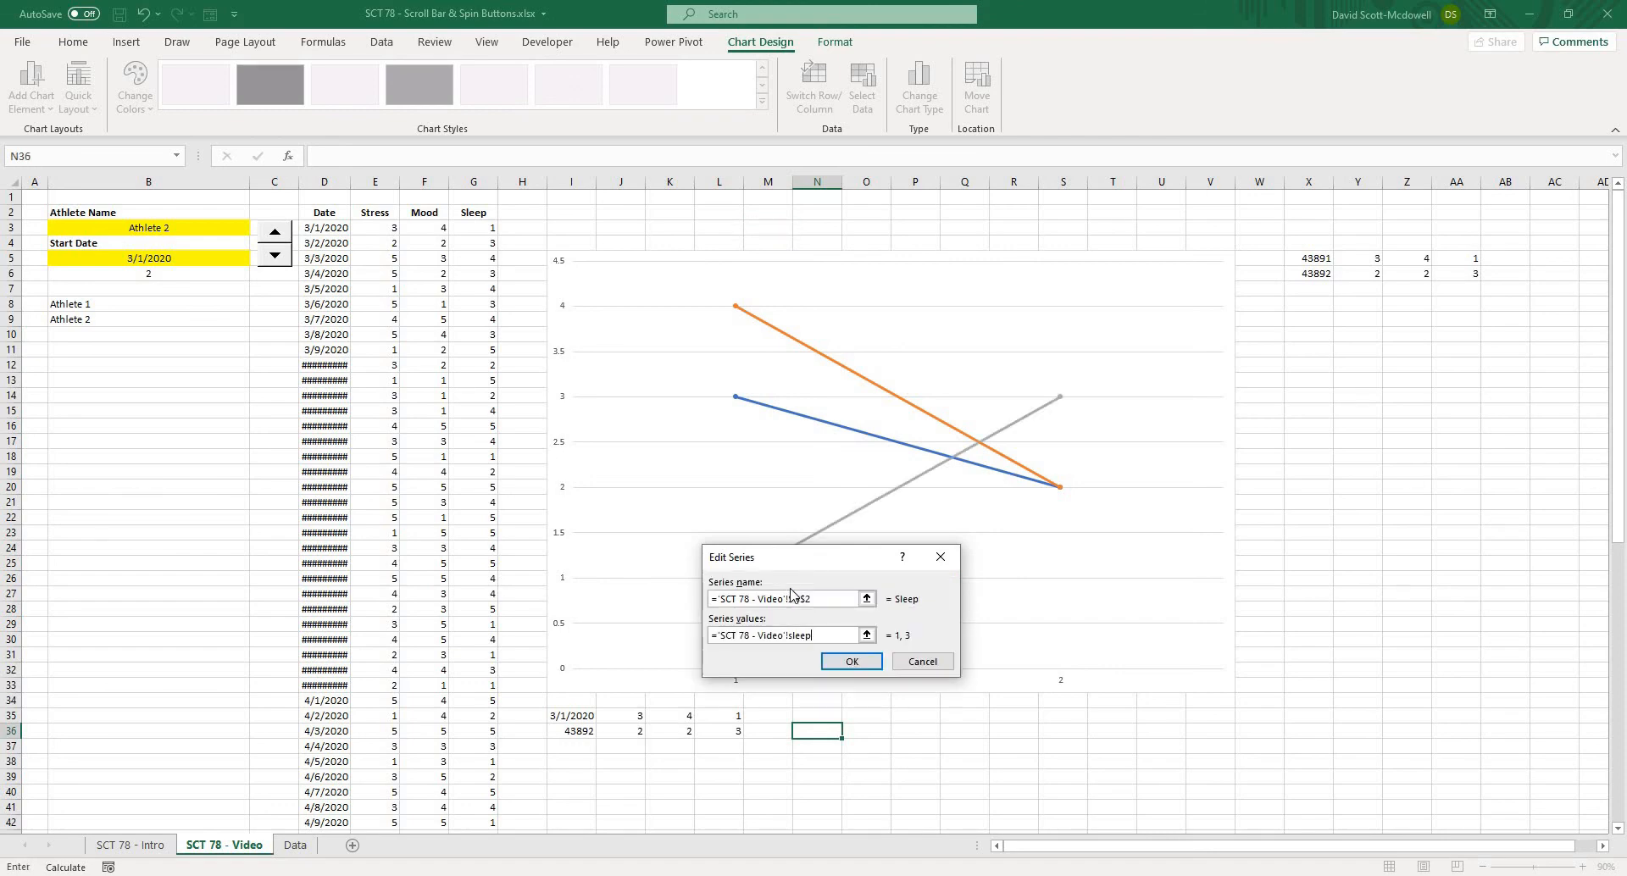
pyautogui.click(852, 662)
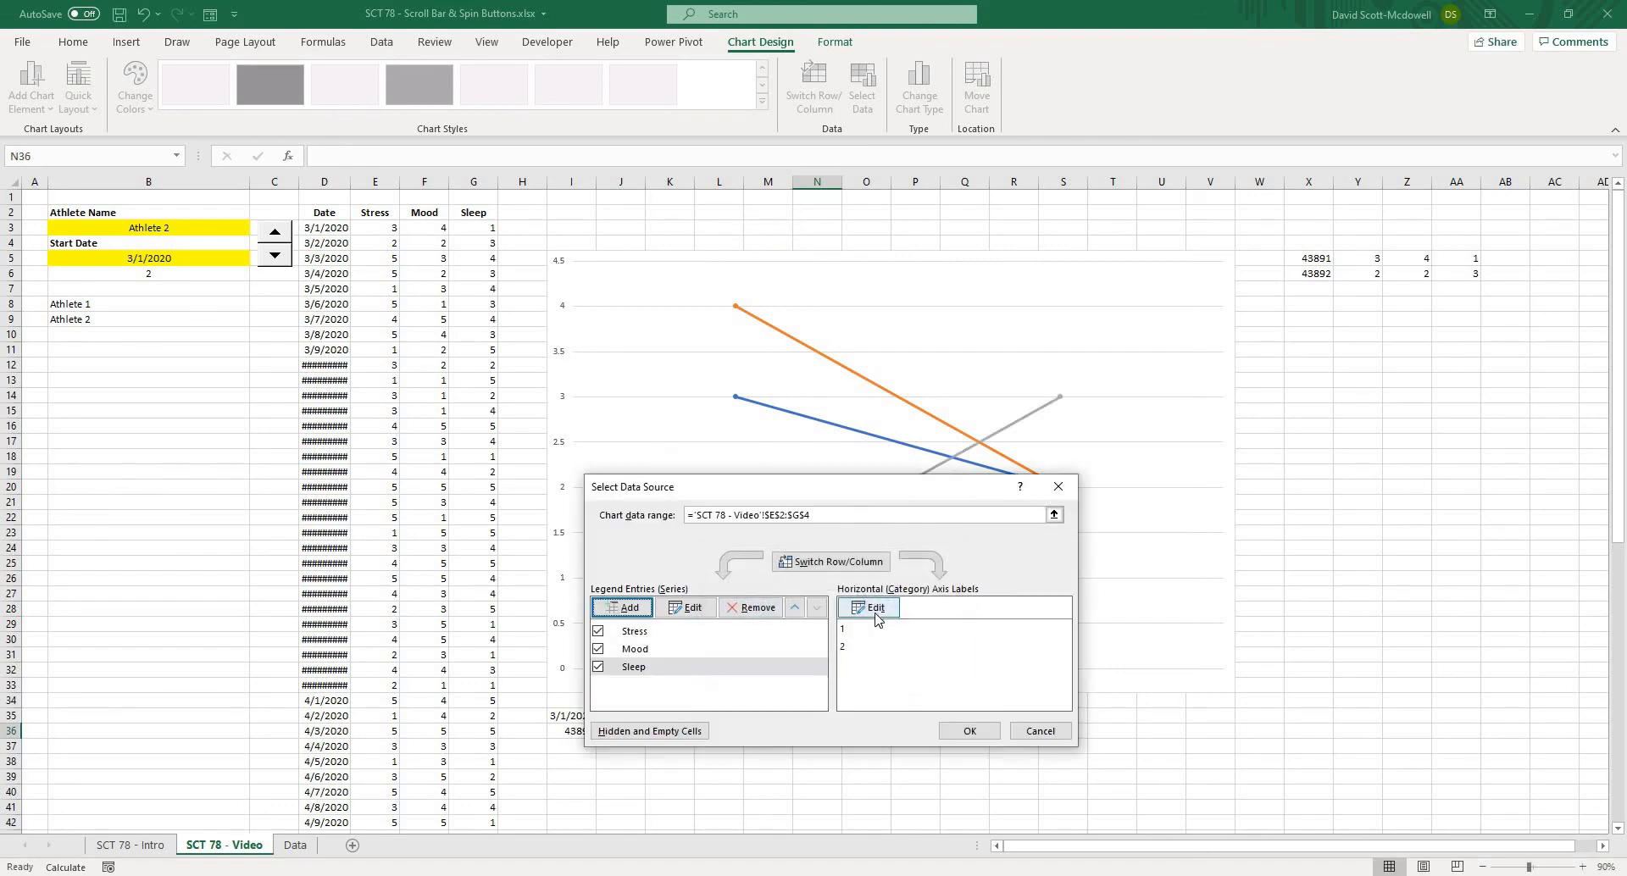
# Set the chart's horizontal axis labels to ='SCT 78 - Video'!date and apply the data source changes
pyautogui.click(873, 610)
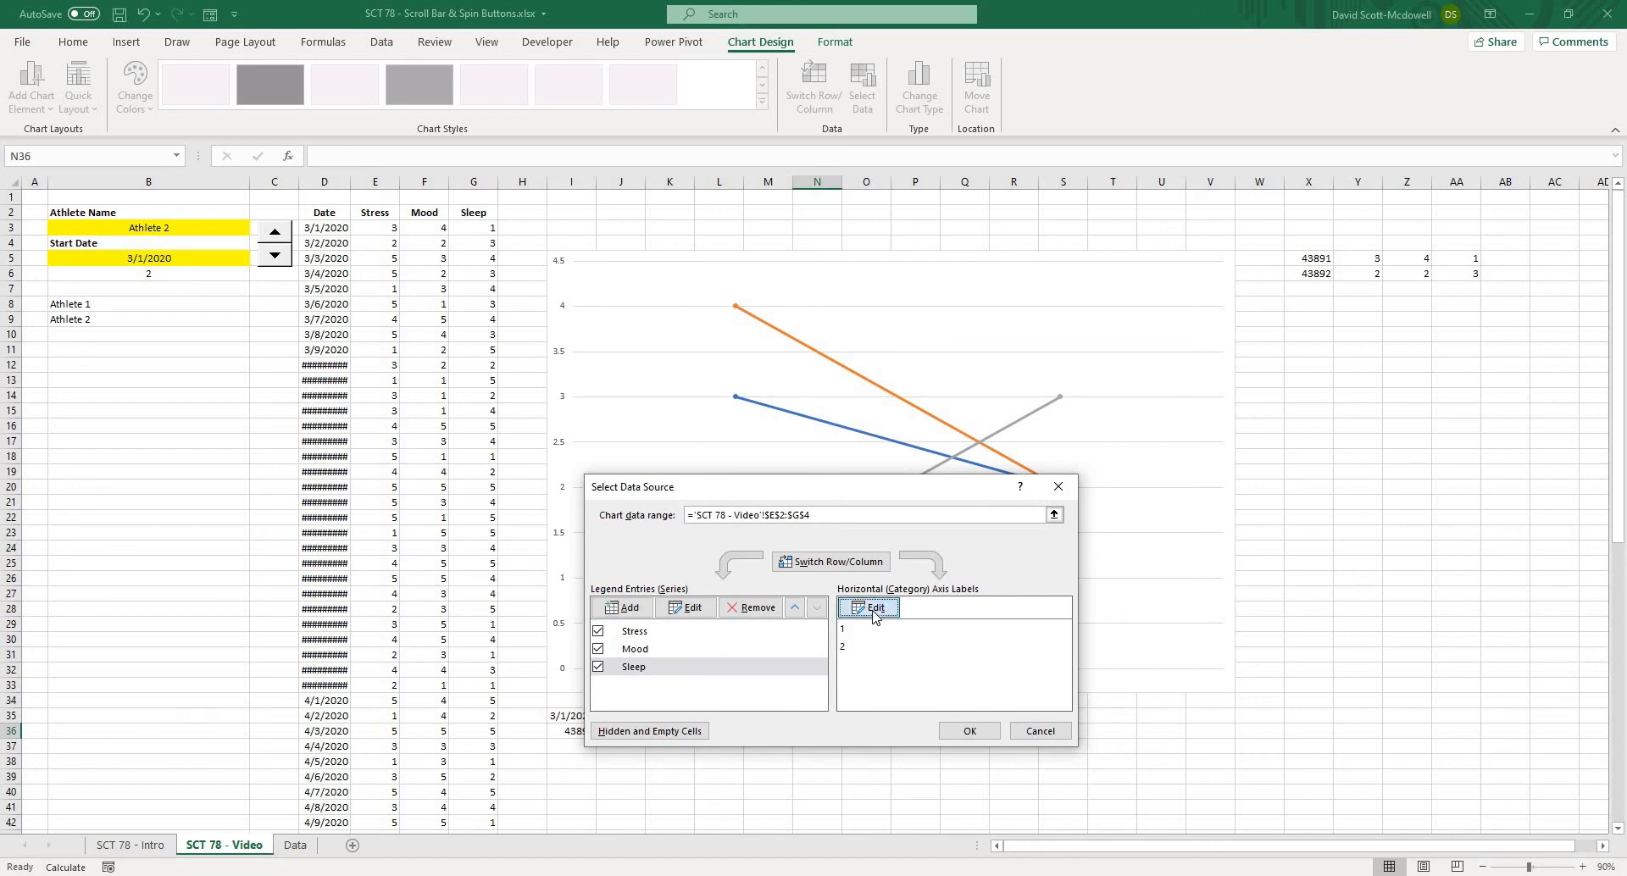
pyautogui.click(776, 221)
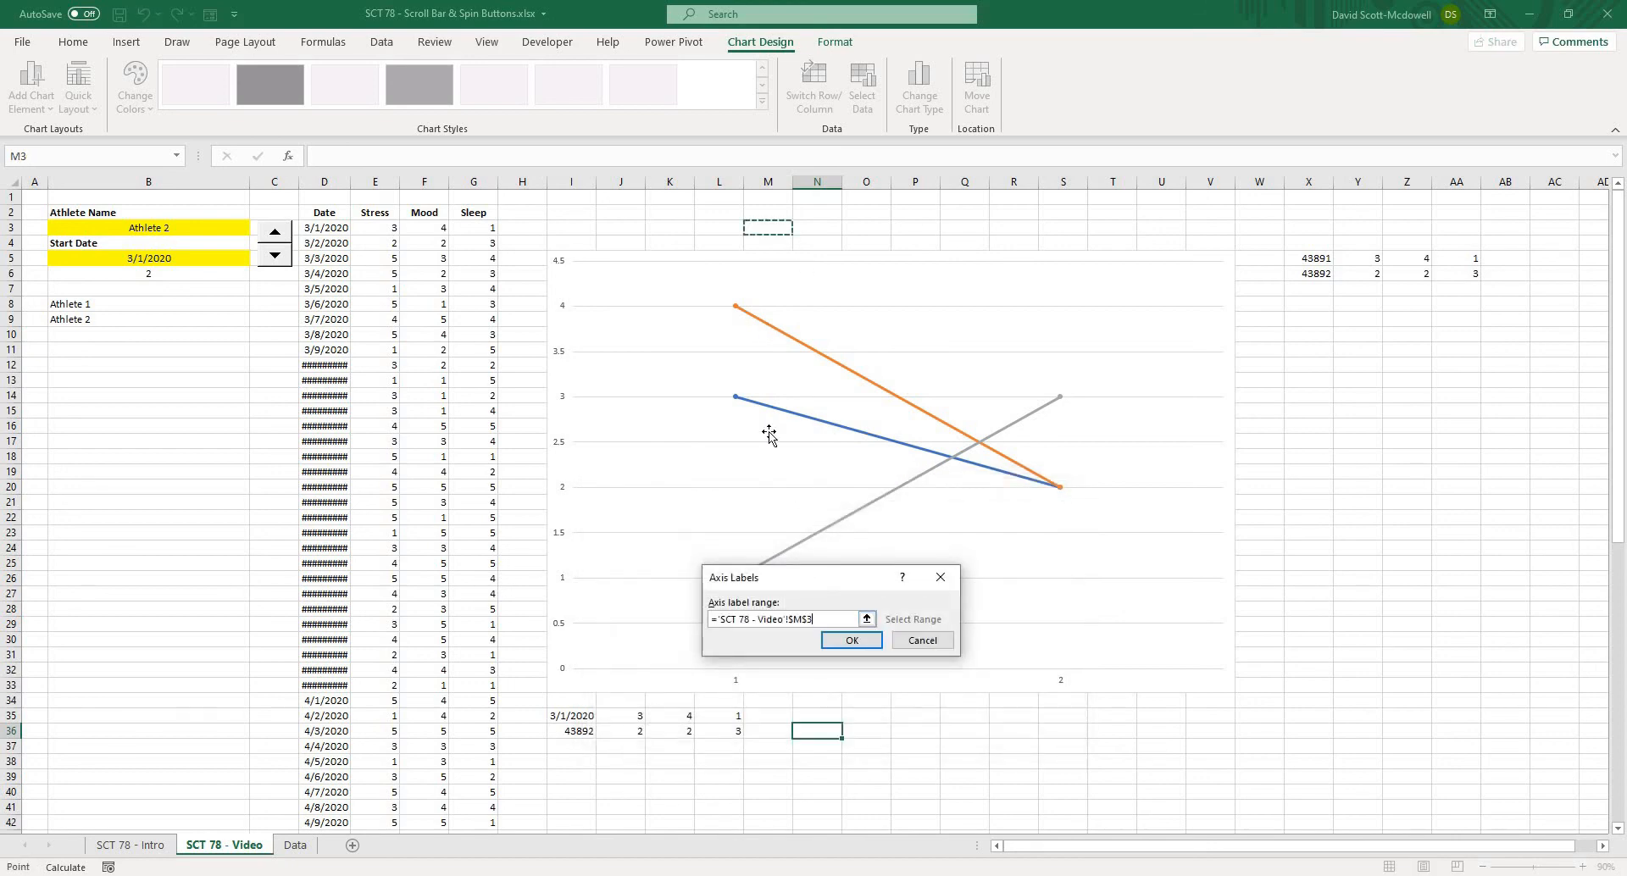
pyautogui.moveTo(814, 619); pyautogui.dragTo(791, 623)
pyautogui.write('date')
pyautogui.press('Return')
pyautogui.click(970, 730)
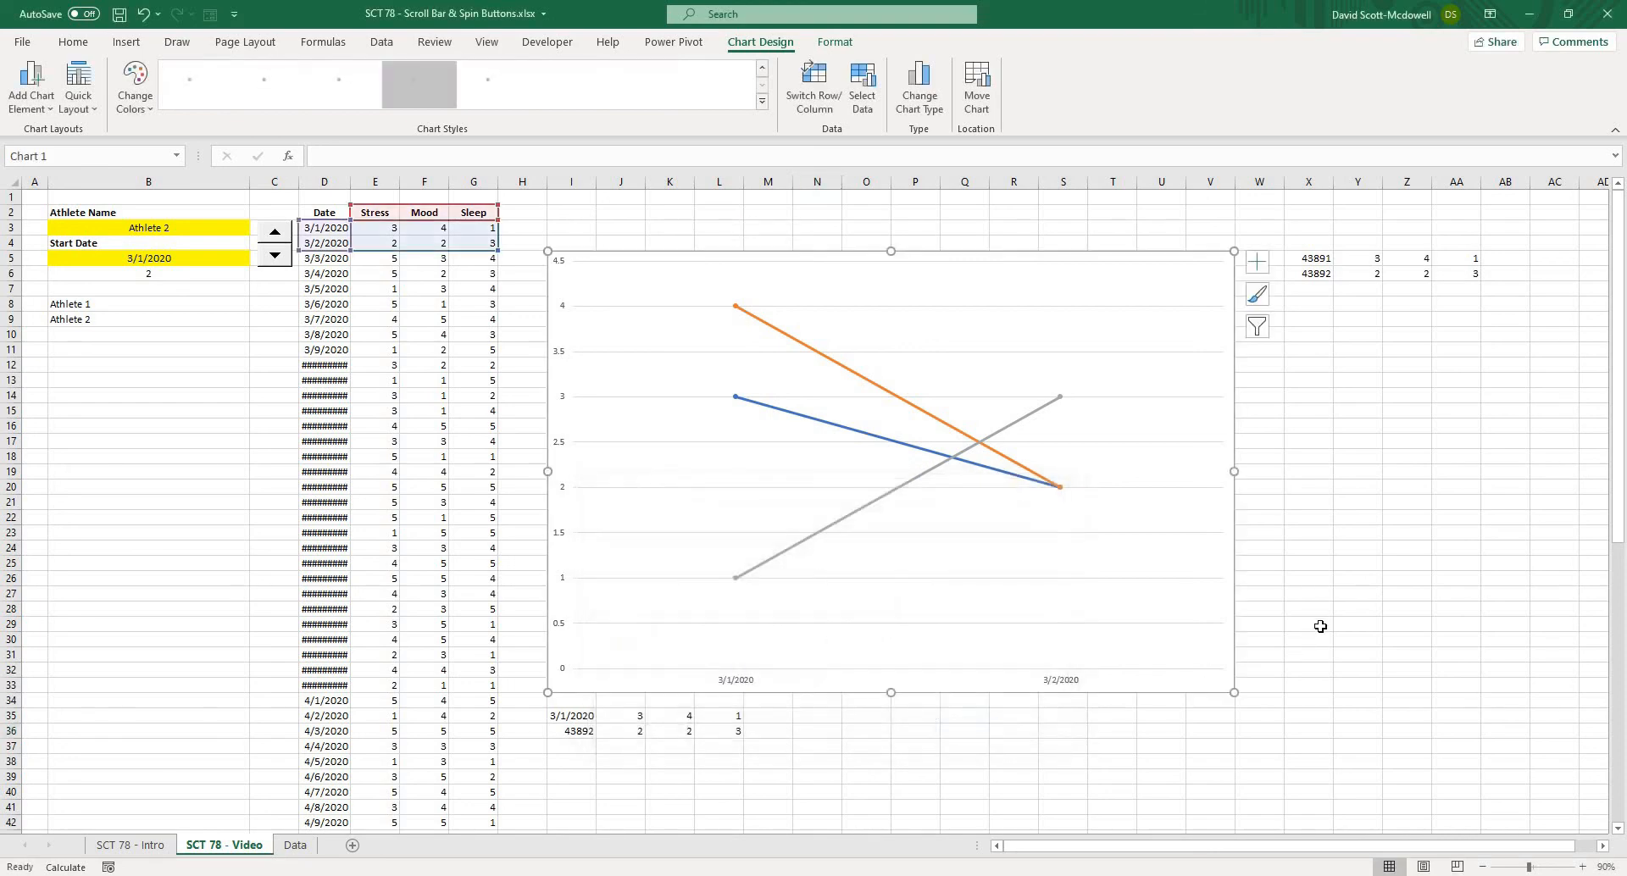
pyautogui.click(1309, 625)
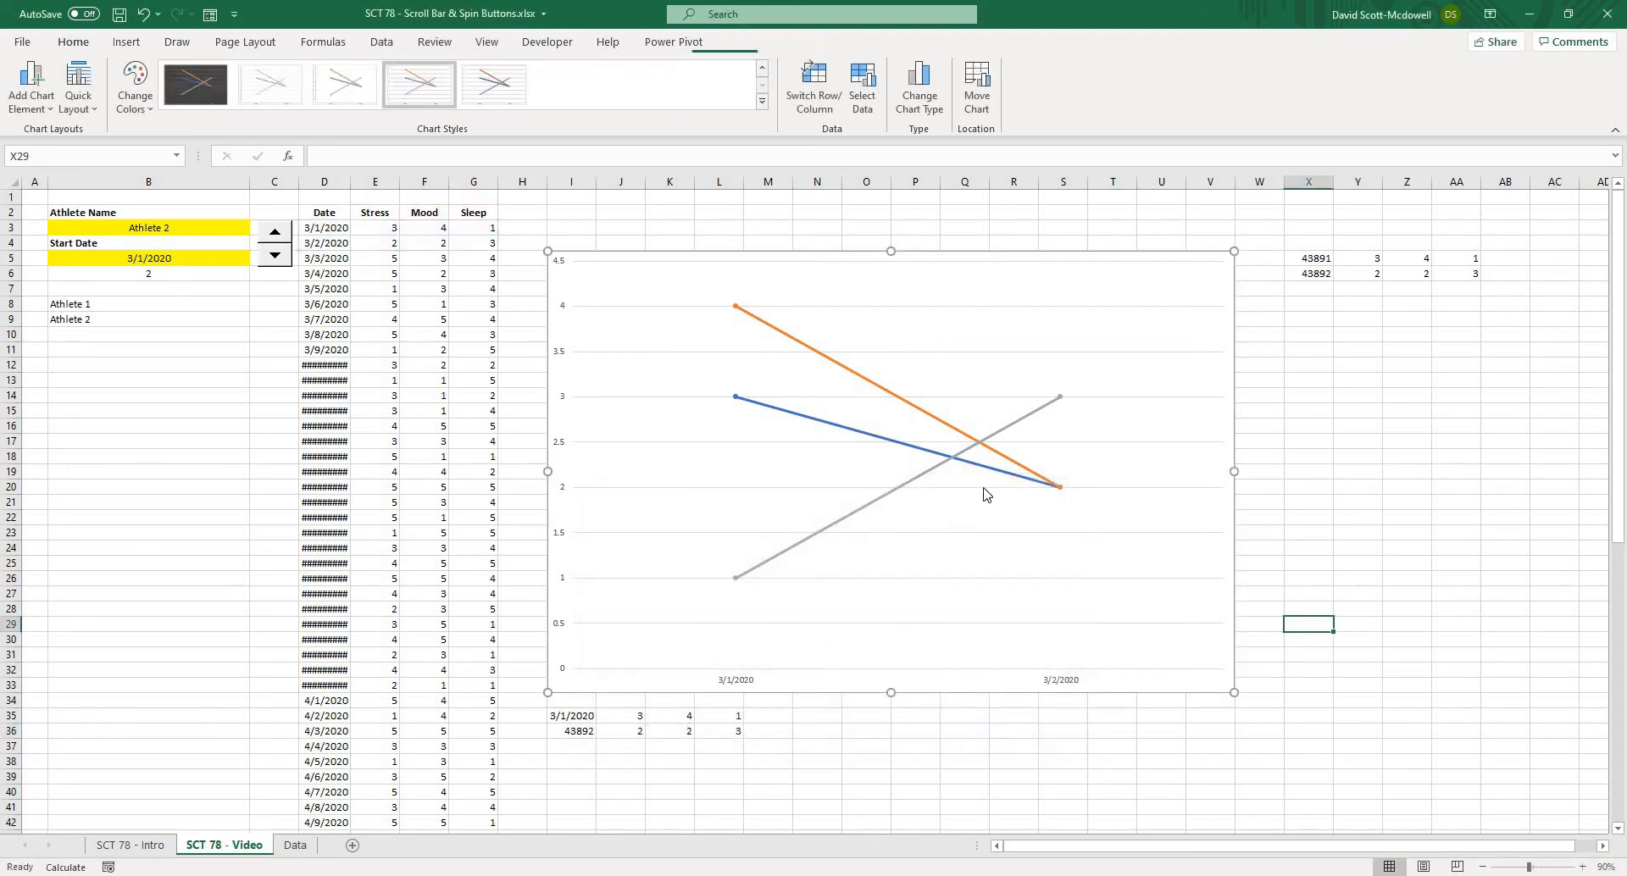
# Set the maximum bound of the chart's vertical axis to 5.5
pyautogui.click(554, 257)
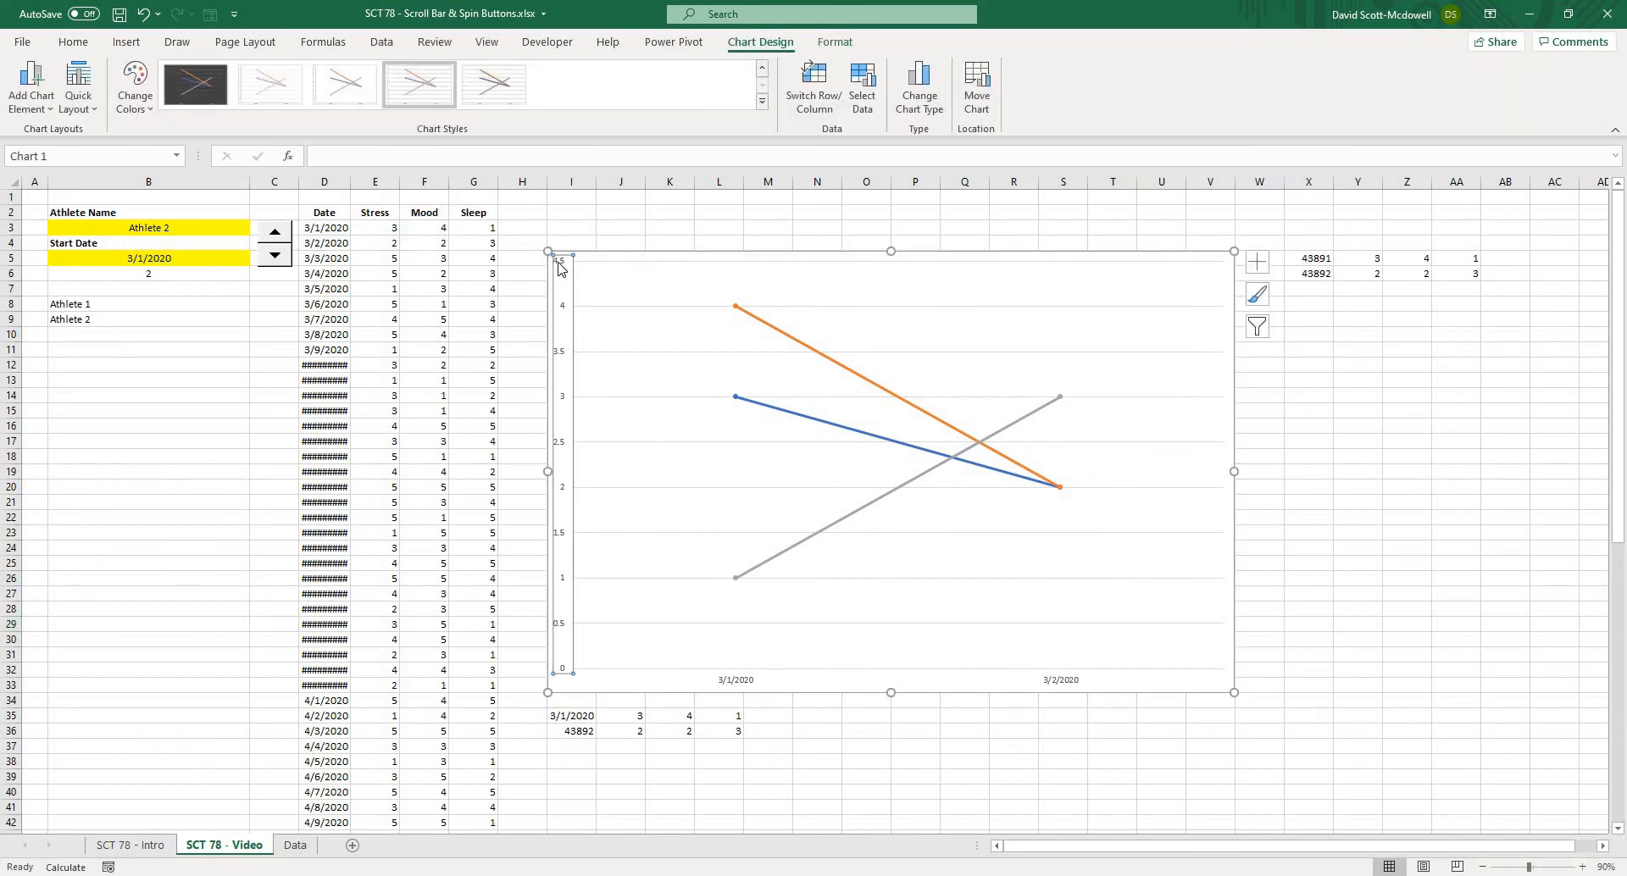
pyautogui.rightClick(561, 267)
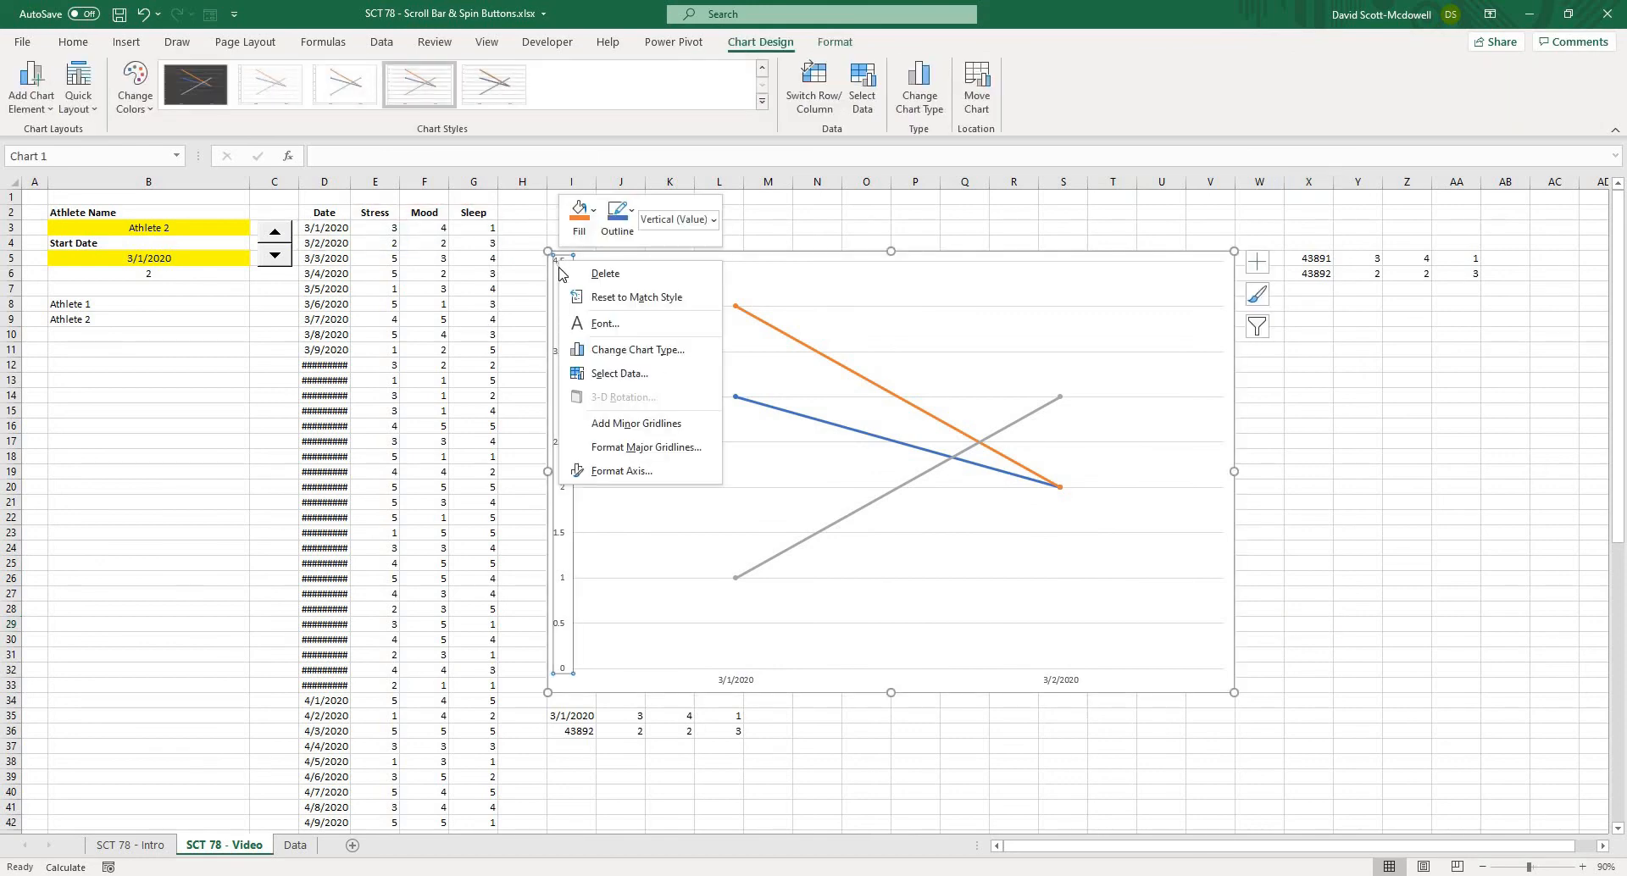
pyautogui.click(623, 472)
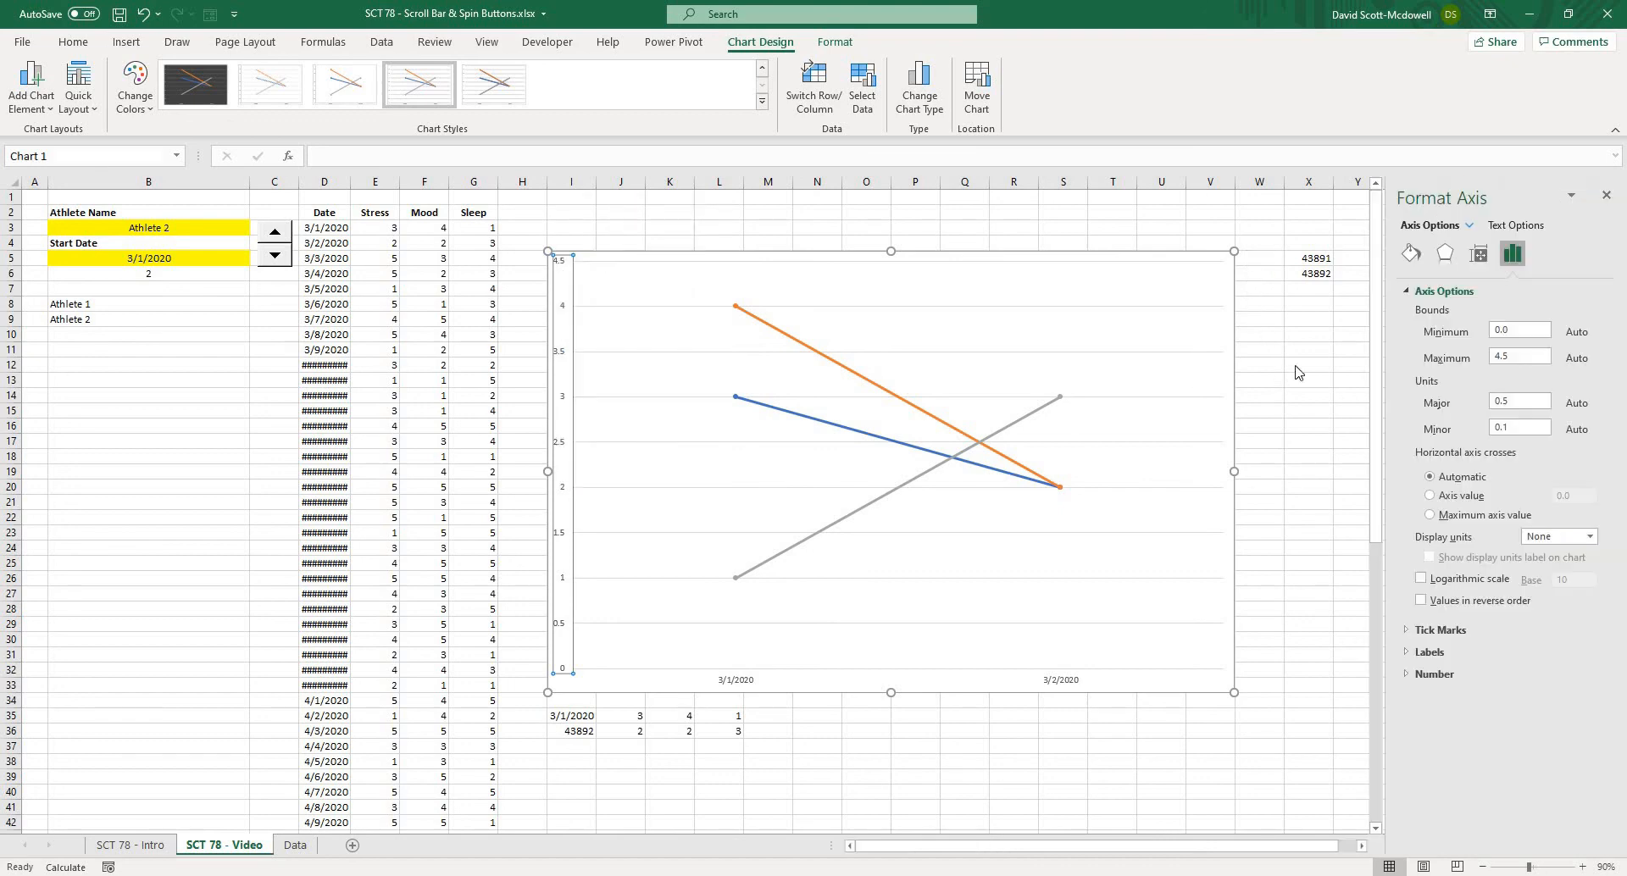
pyautogui.click(1510, 356)
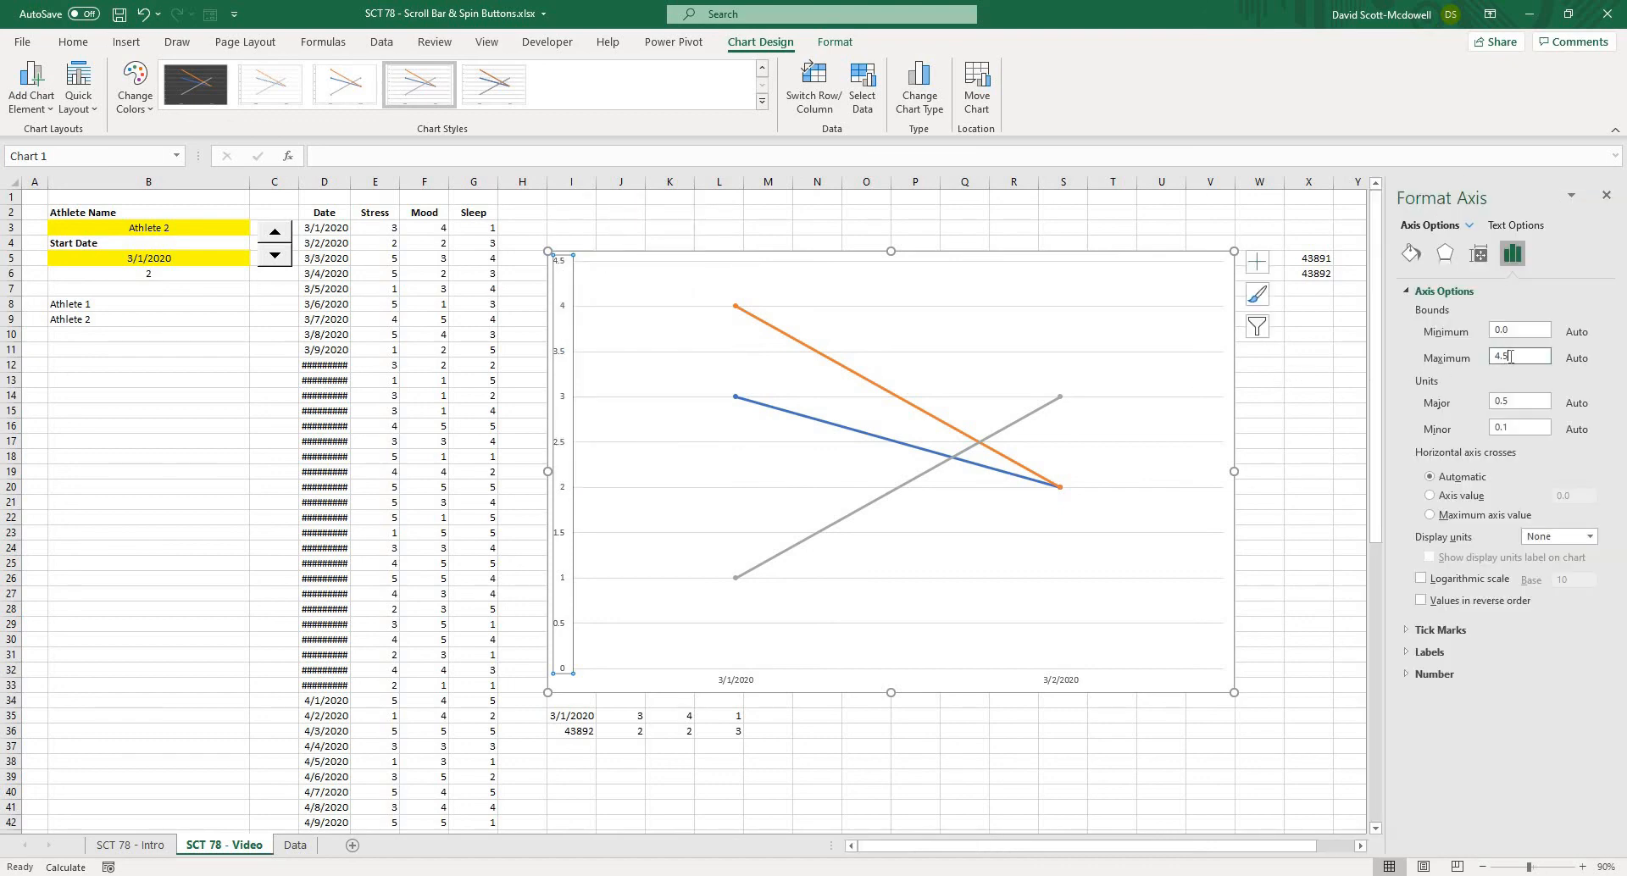
pyautogui.doubleClick(1493, 356)
pyautogui.write('5.5')
pyautogui.press('Return')
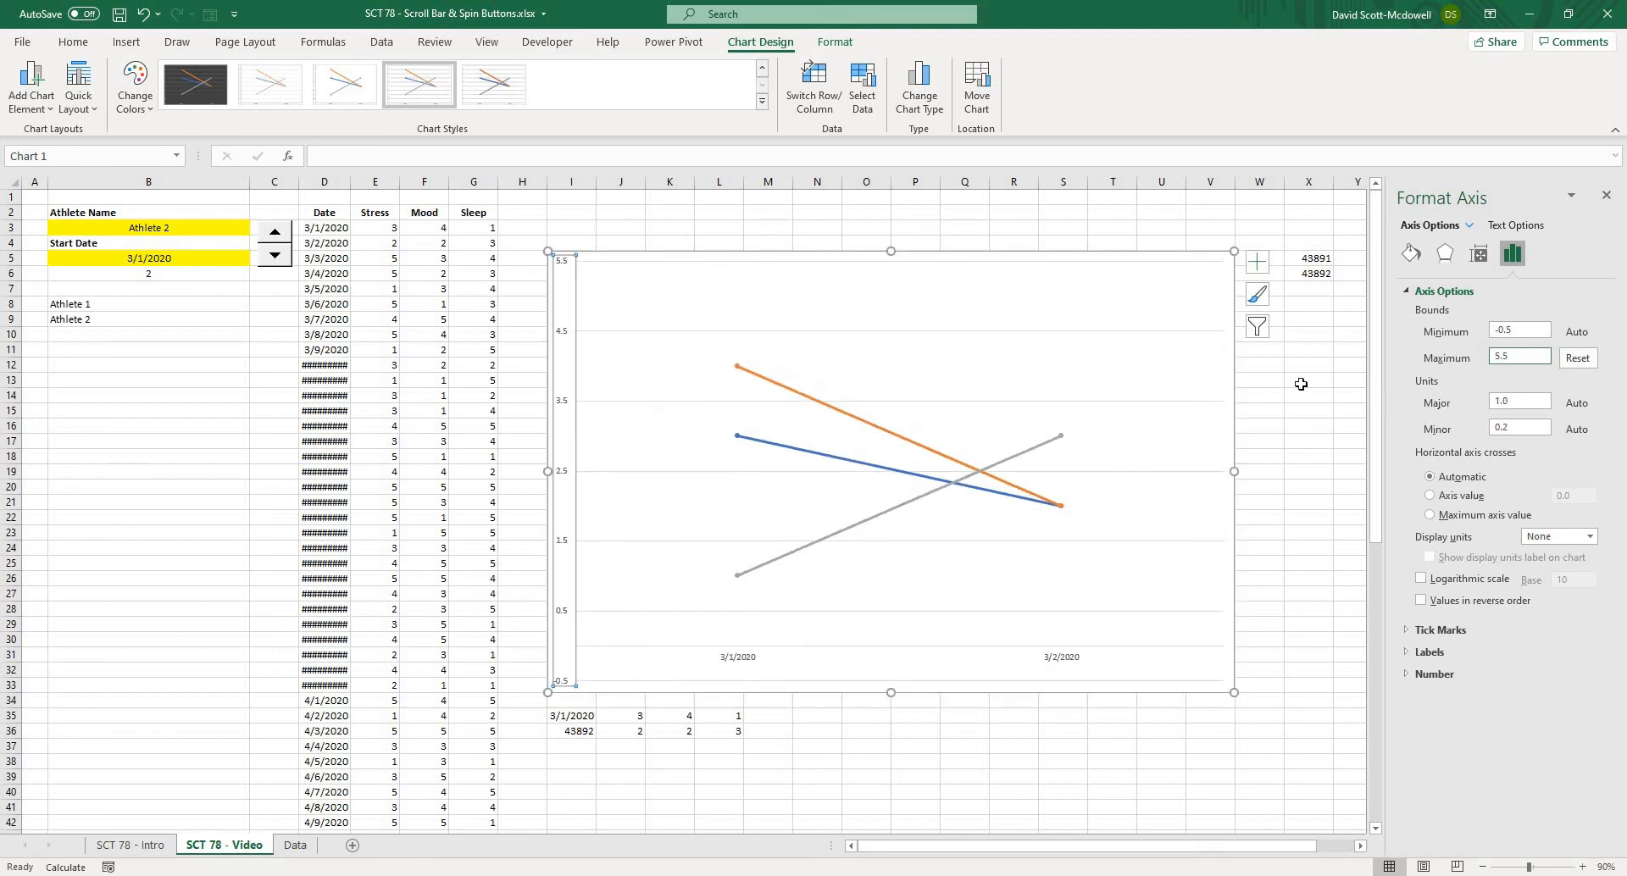
pyautogui.click(1608, 196)
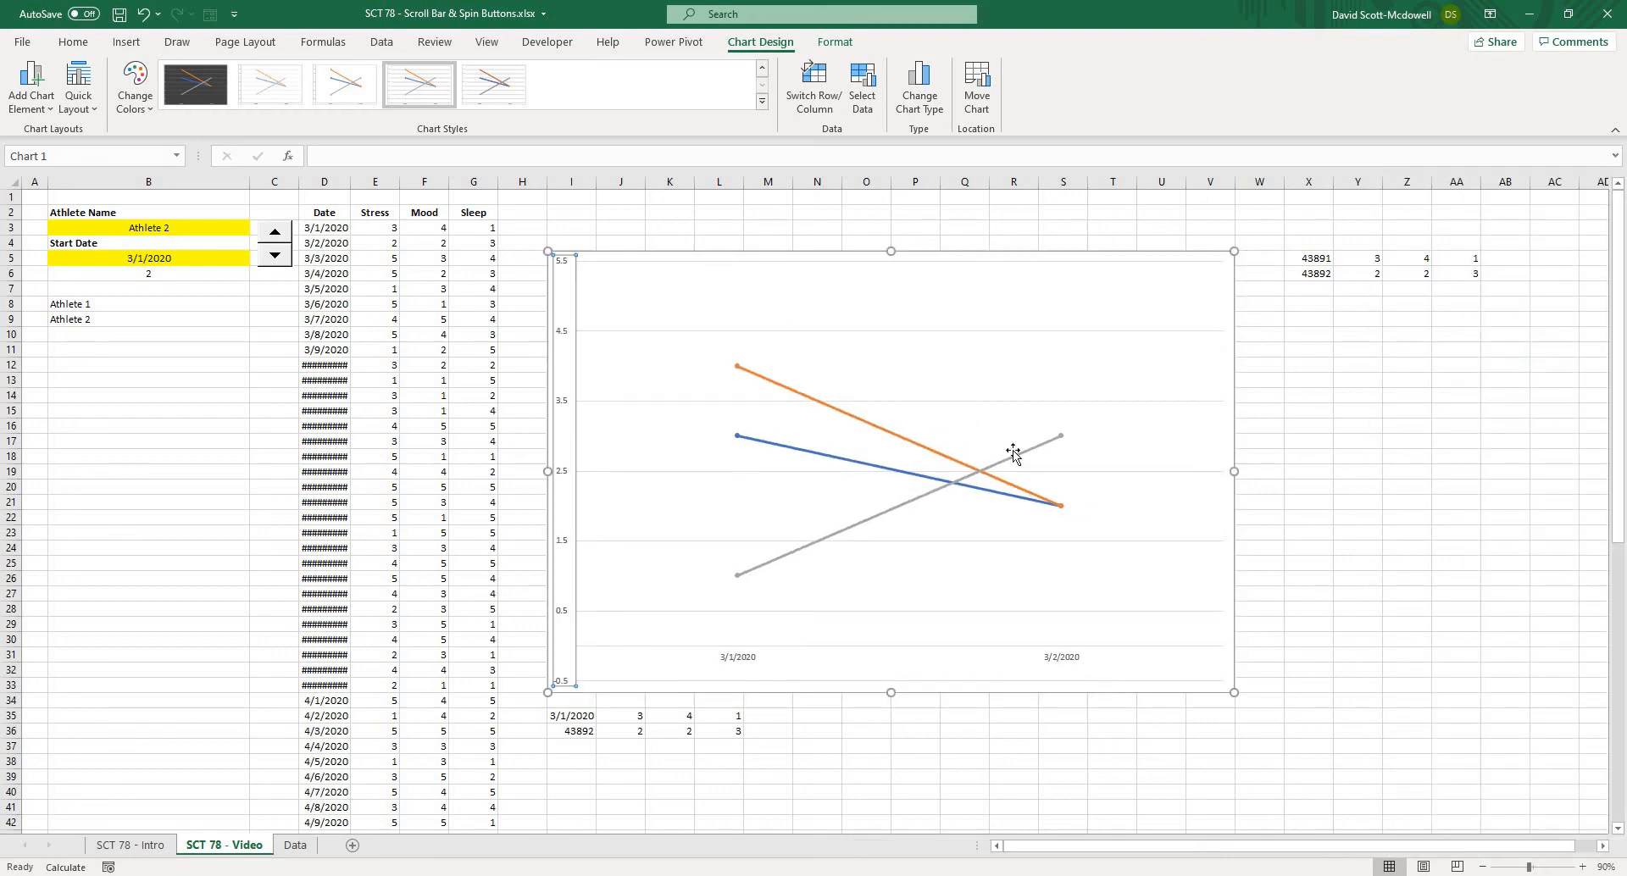
pyautogui.click(1455, 441)
# Raise the day count in B6 to 11 with the spin button to test the chart's dynamic ranges
pyautogui.click(272, 245)
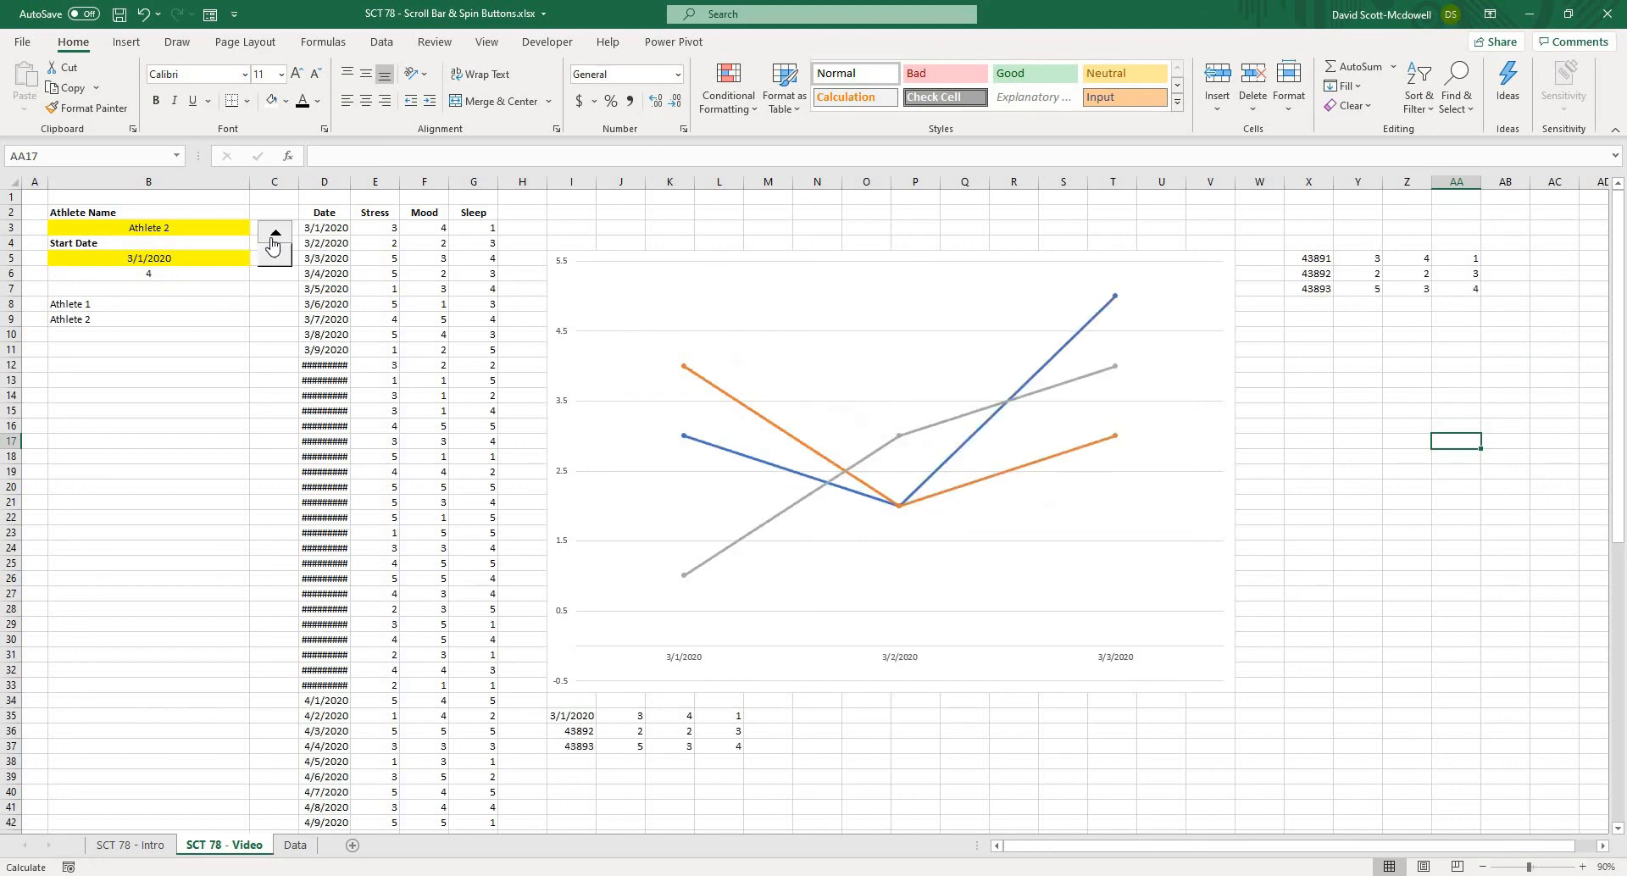
pyautogui.click(272, 245)
pyautogui.click(272, 245)
pyautogui.click(272, 245)
pyautogui.click(273, 236)
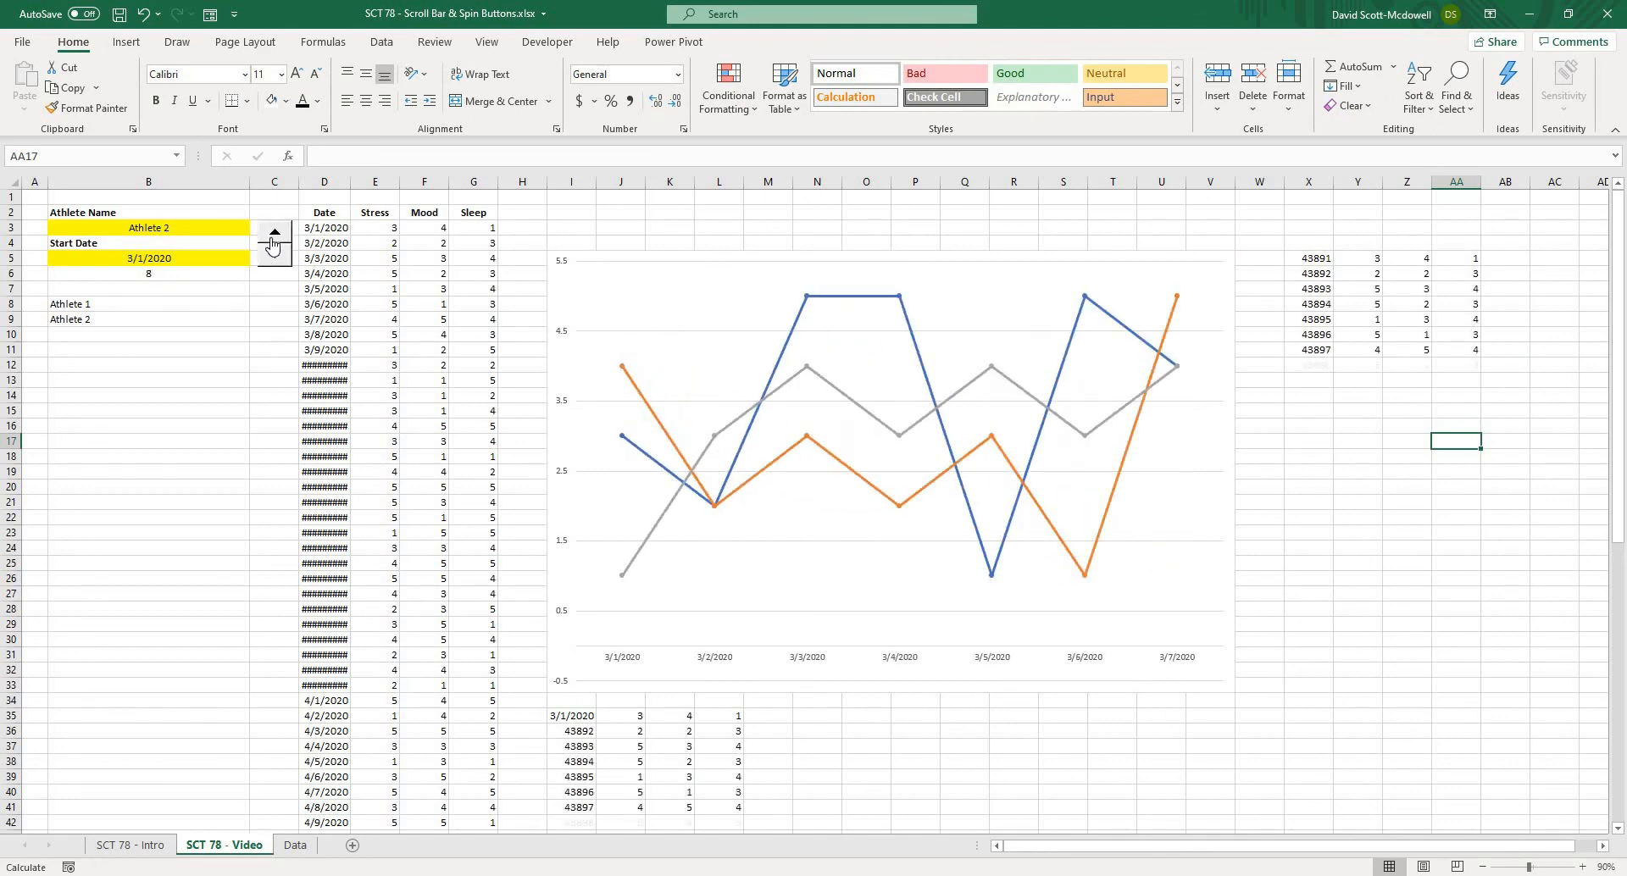
pyautogui.click(272, 236)
pyautogui.click(273, 235)
pyautogui.click(273, 236)
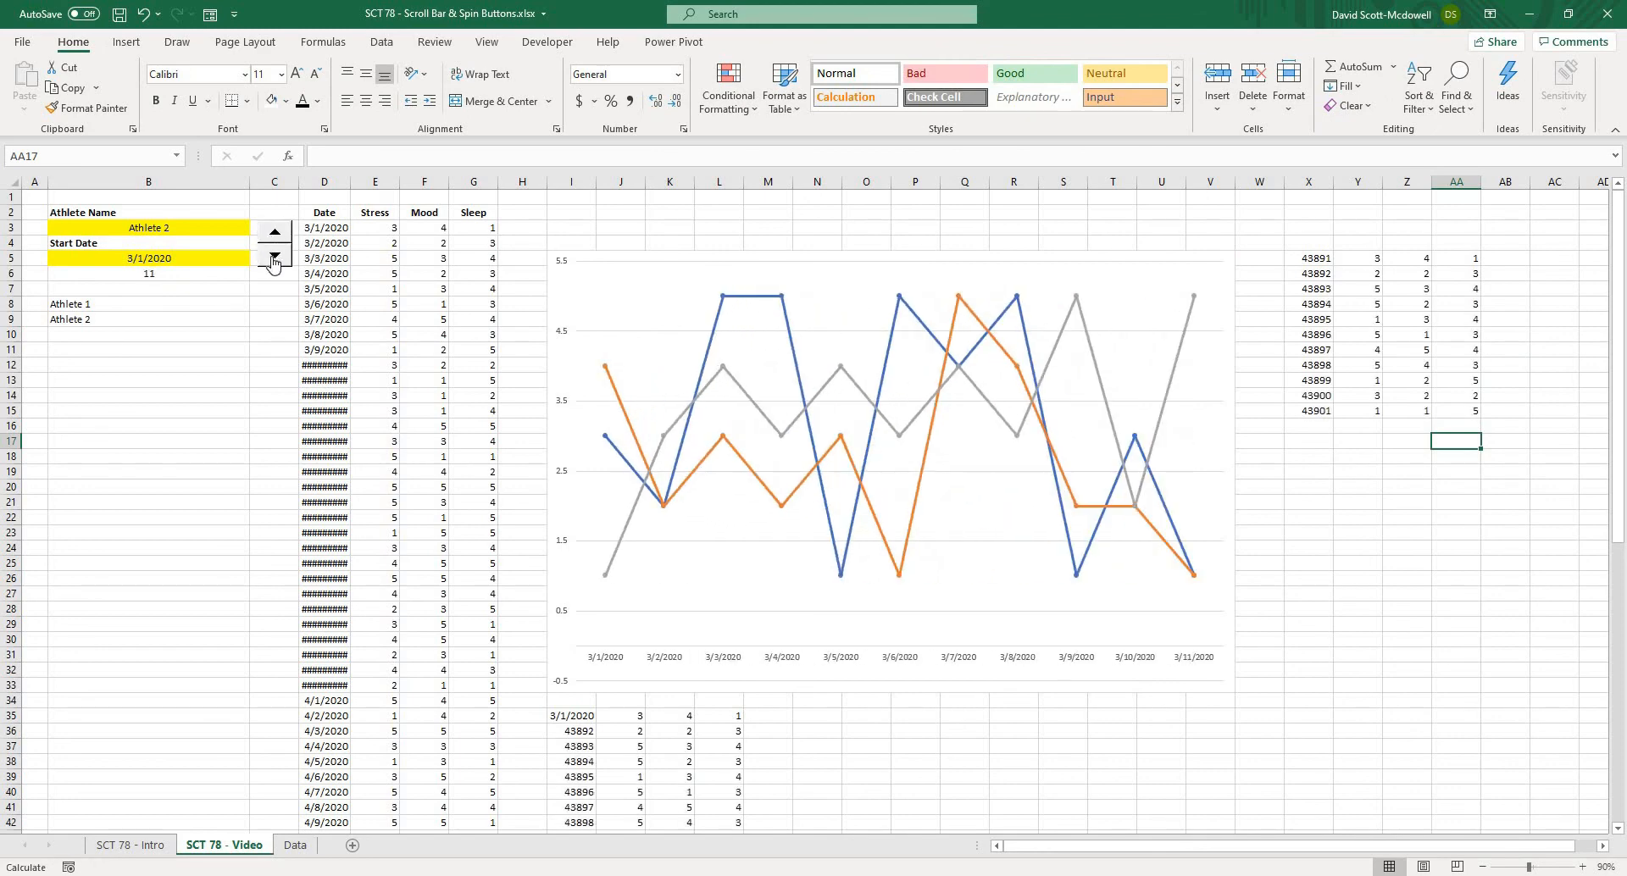
# Lower the day count in B6 to 1 with the spin button to test the shrinking chart
pyautogui.click(273, 258)
pyautogui.click(273, 258)
pyautogui.click(273, 259)
pyautogui.click(272, 258)
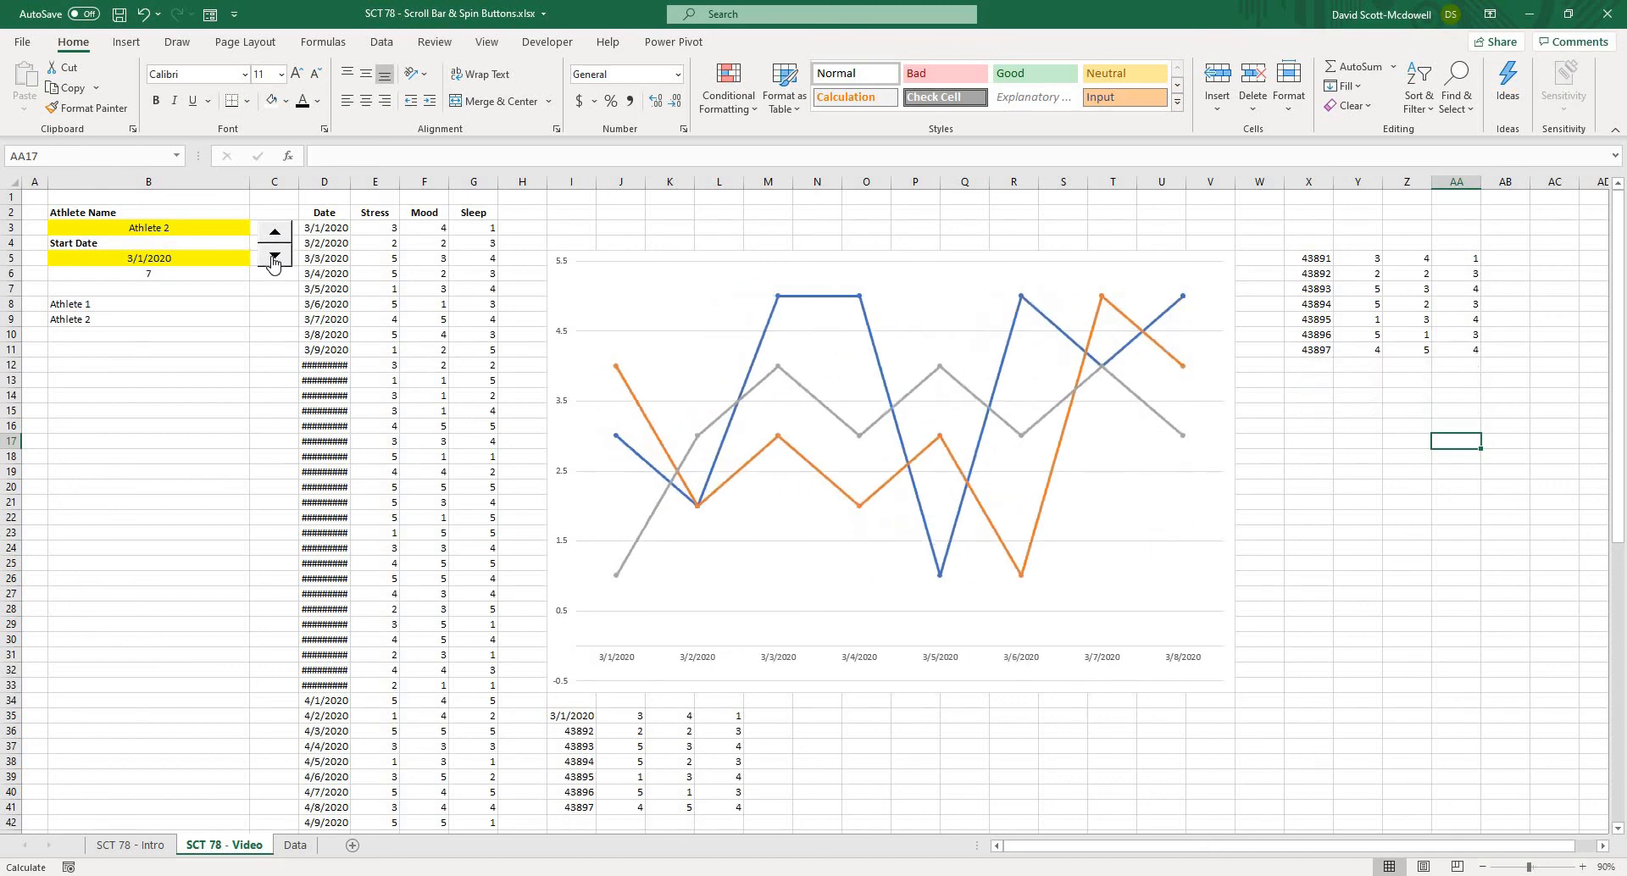
pyautogui.click(273, 259)
pyautogui.click(273, 259)
pyautogui.click(273, 259)
pyautogui.click(273, 258)
pyautogui.click(273, 258)
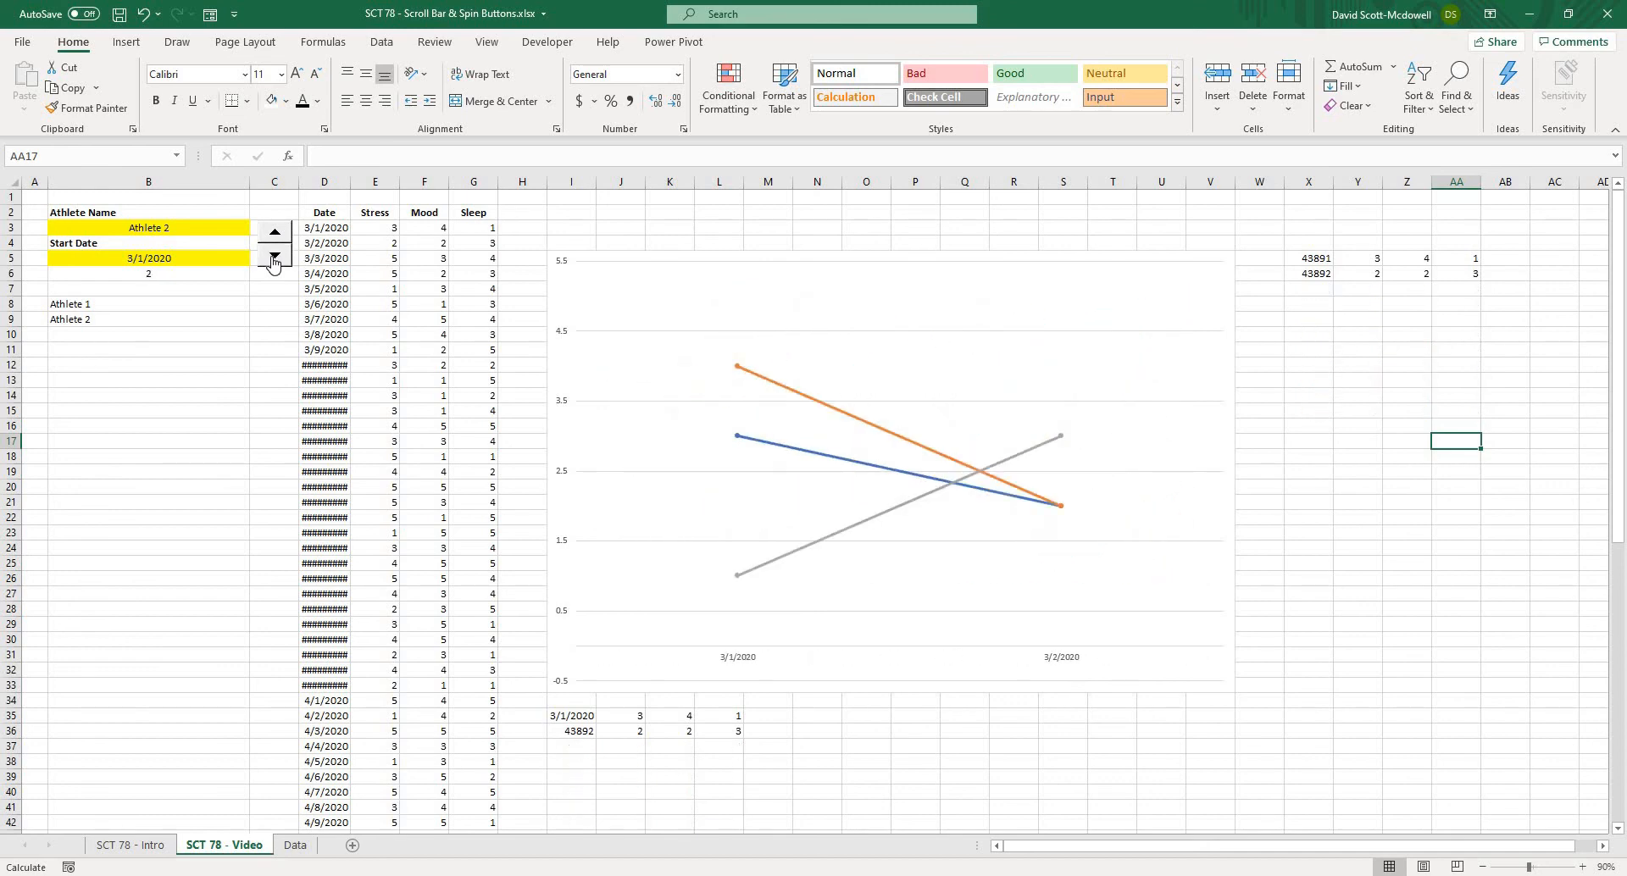
pyautogui.click(273, 259)
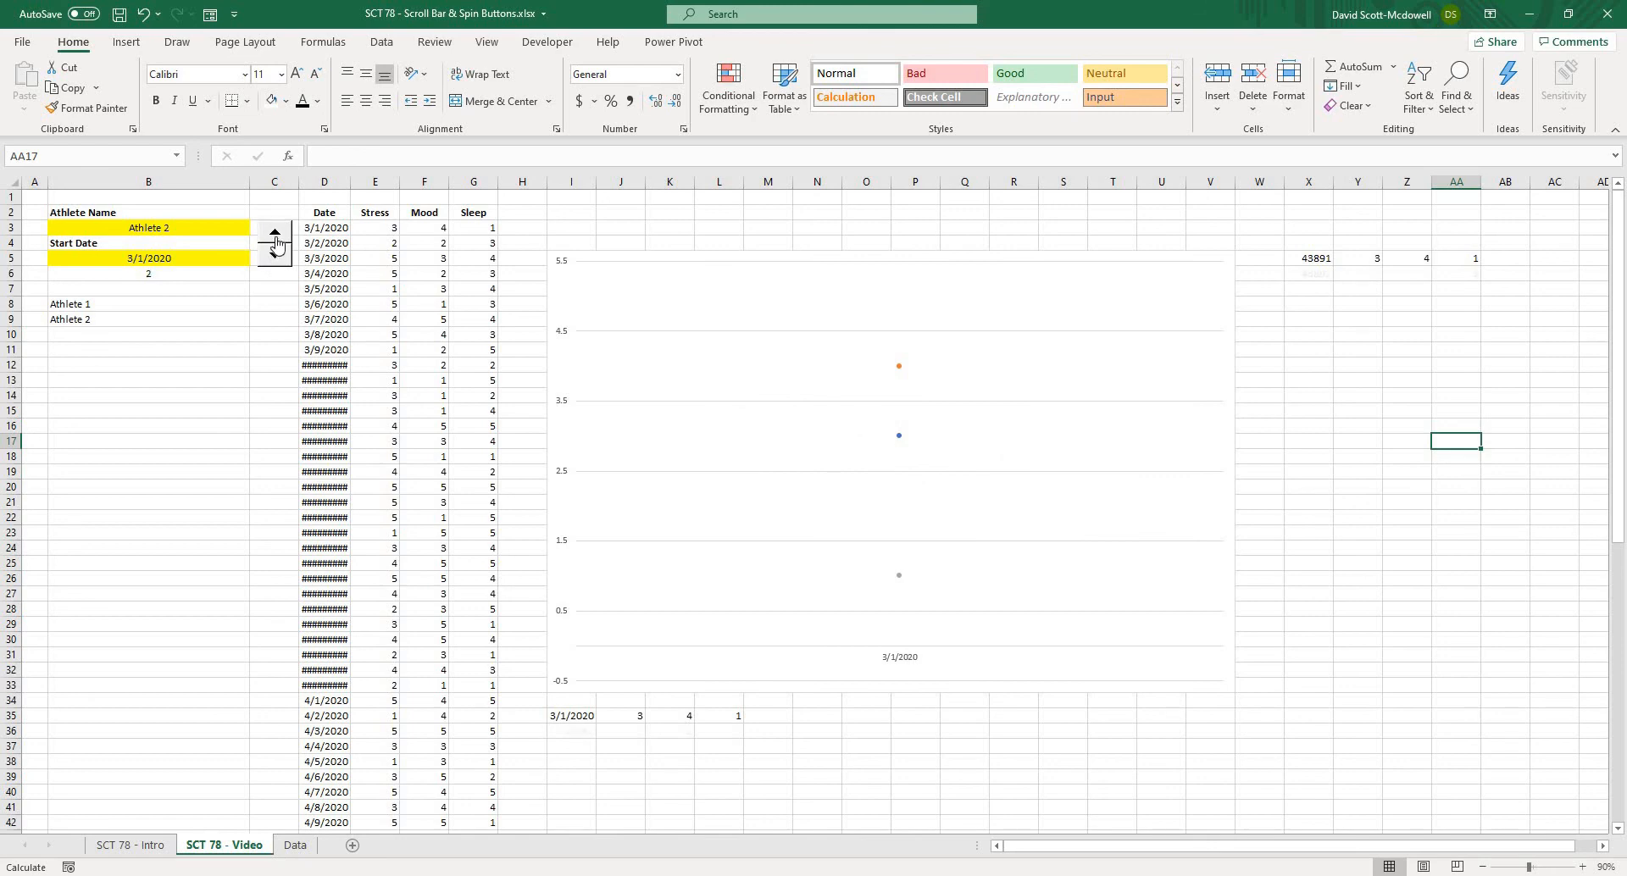
# Vary the day count with the spin button again, finishing at 6 days in B6
pyautogui.click(276, 242)
pyautogui.click(276, 242)
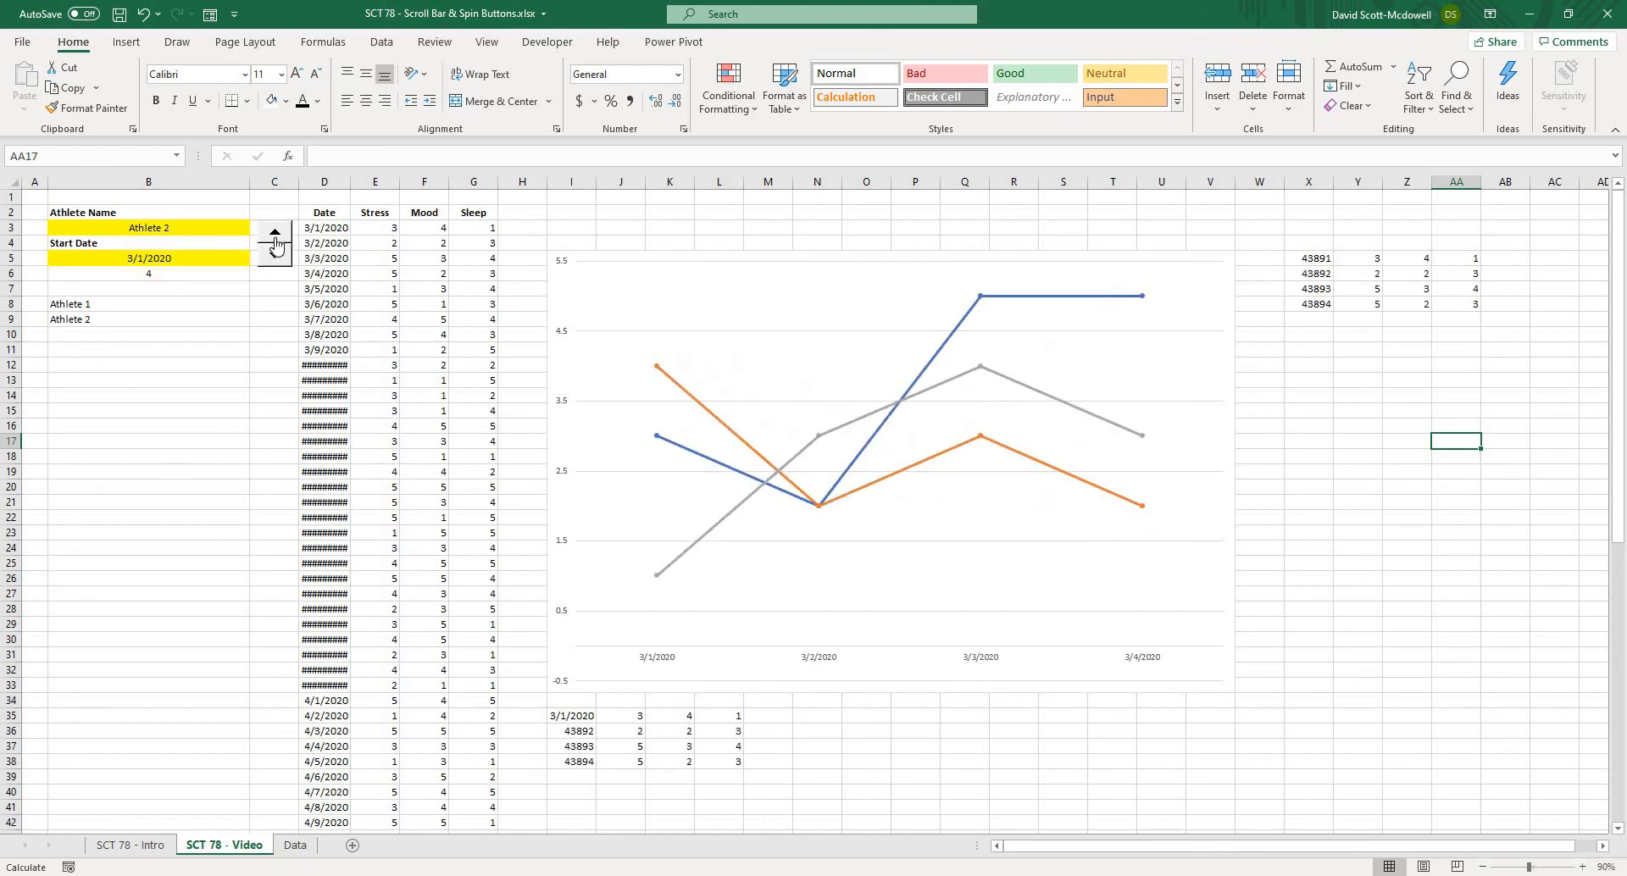
pyautogui.click(274, 257)
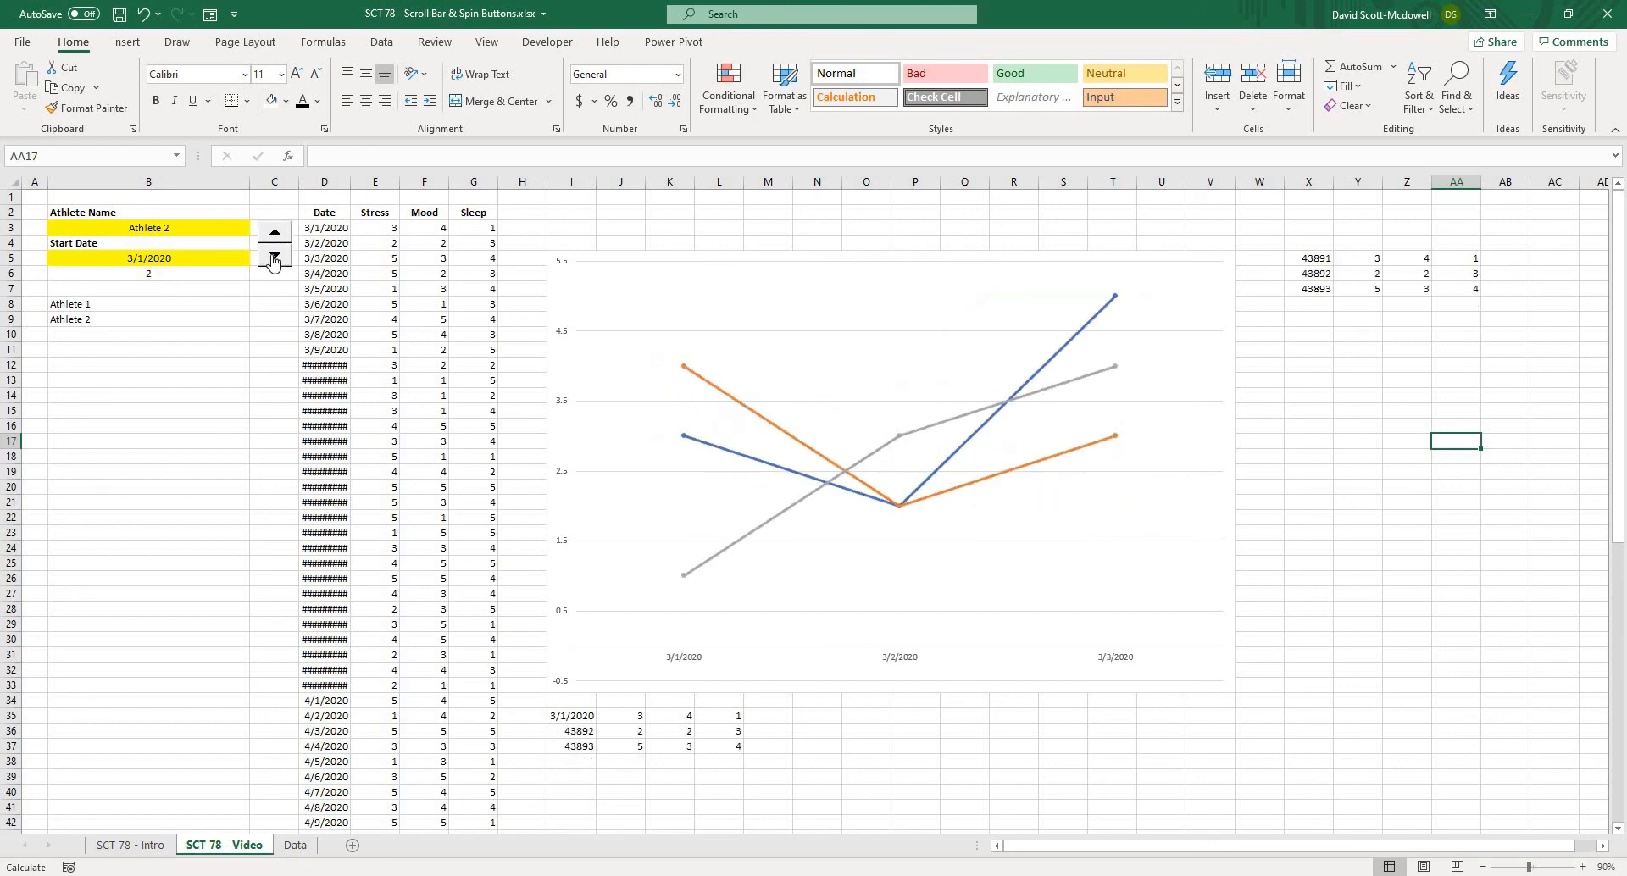
pyautogui.click(274, 257)
pyautogui.click(274, 257)
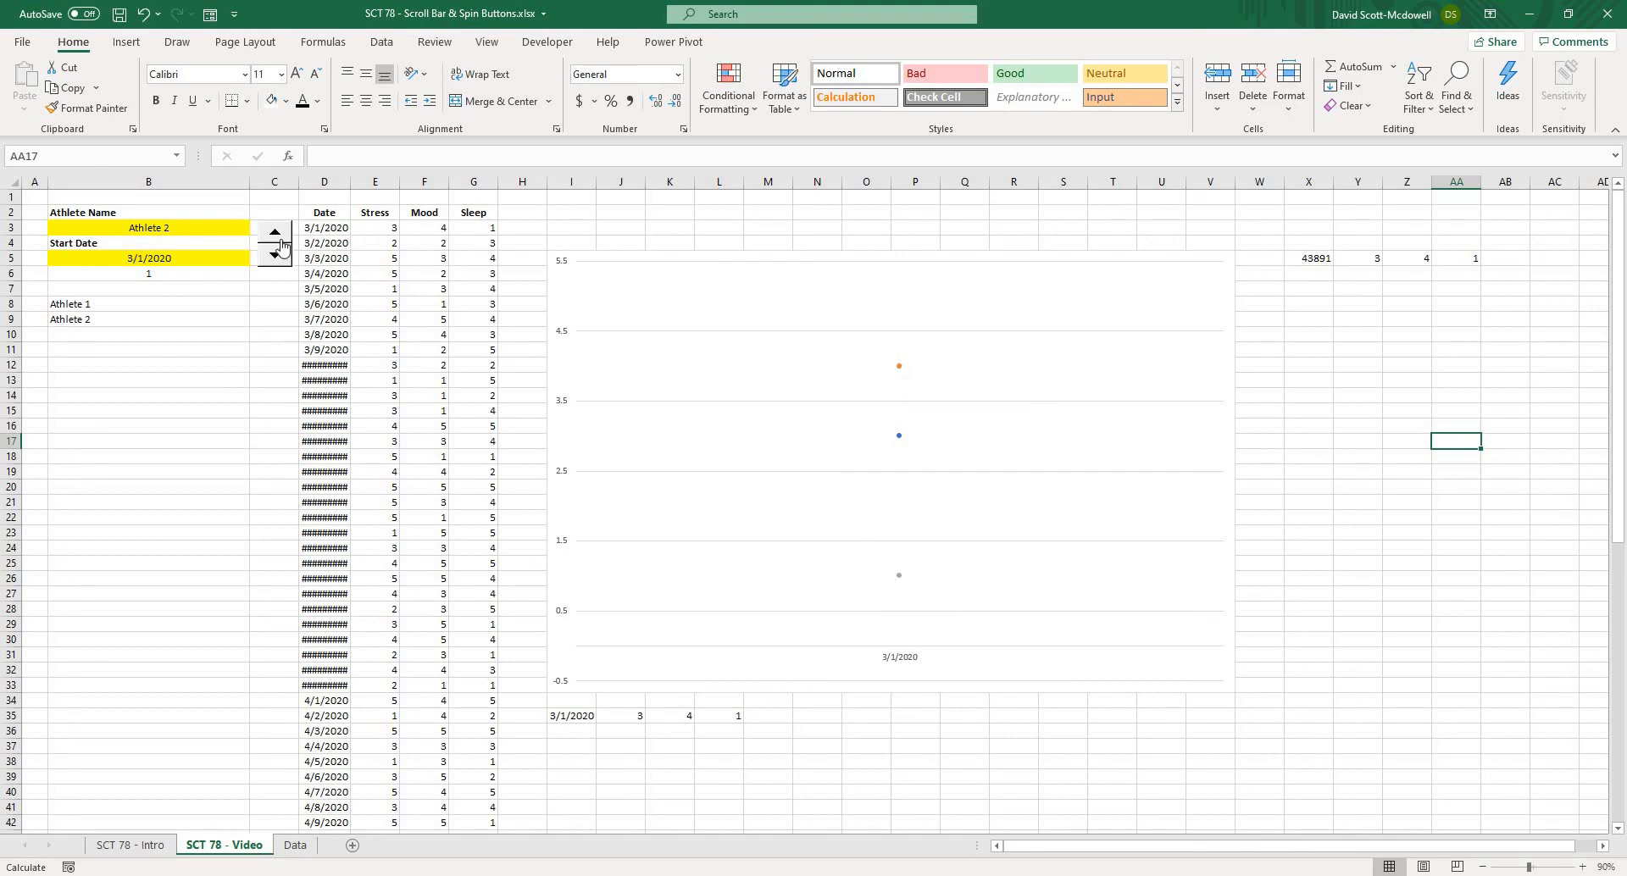
pyautogui.moveTo(282, 242); pyautogui.dragTo(282, 241)
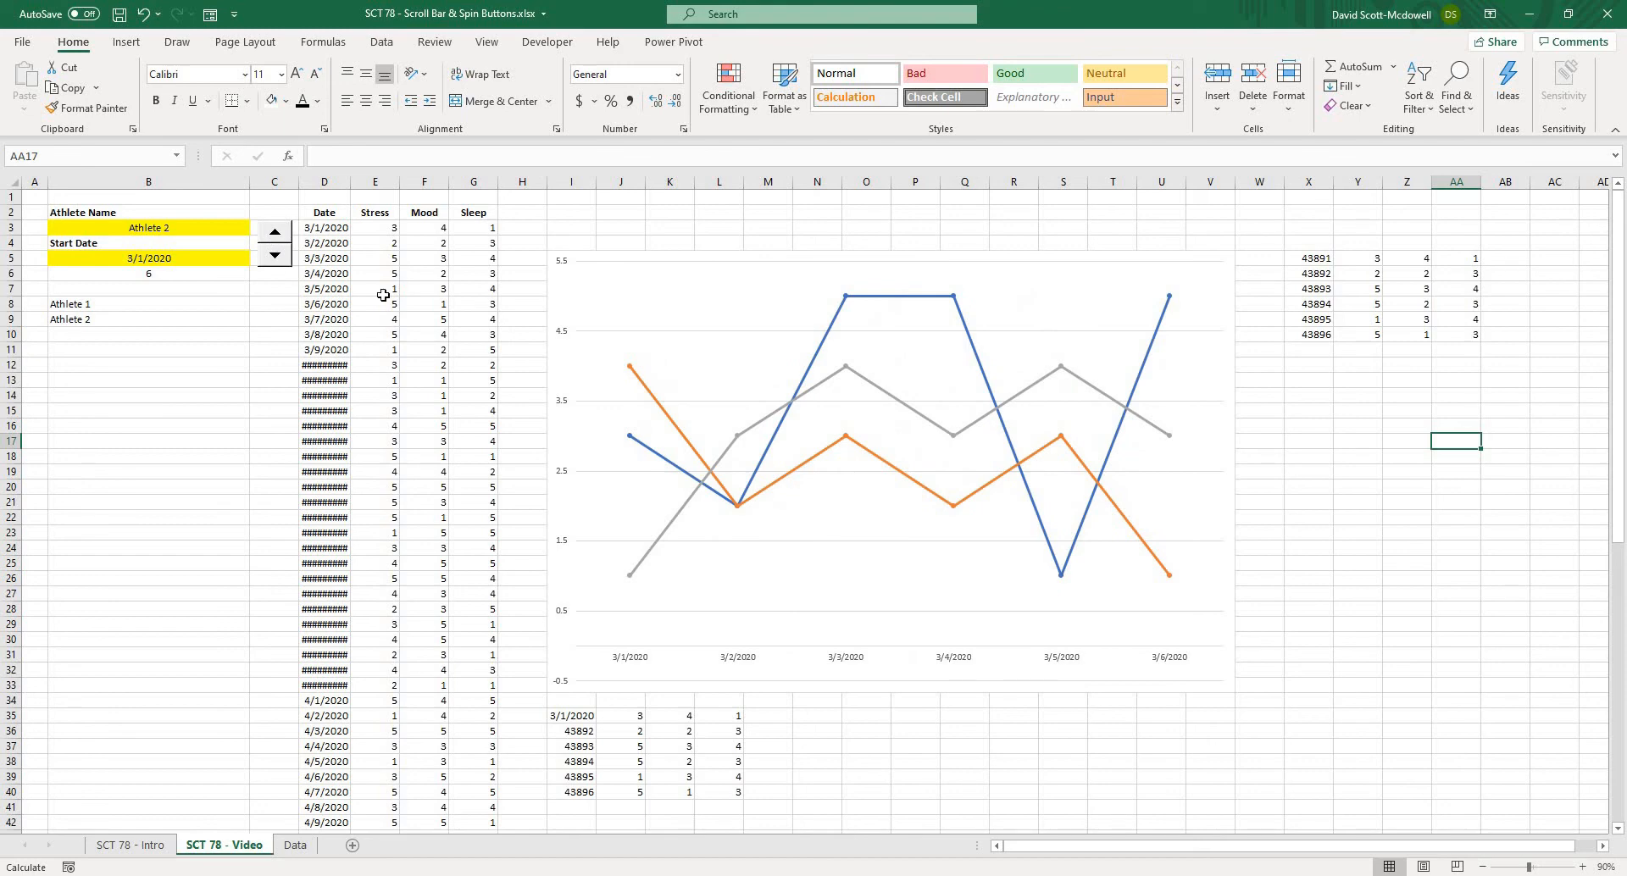
pyautogui.click(1368, 444)
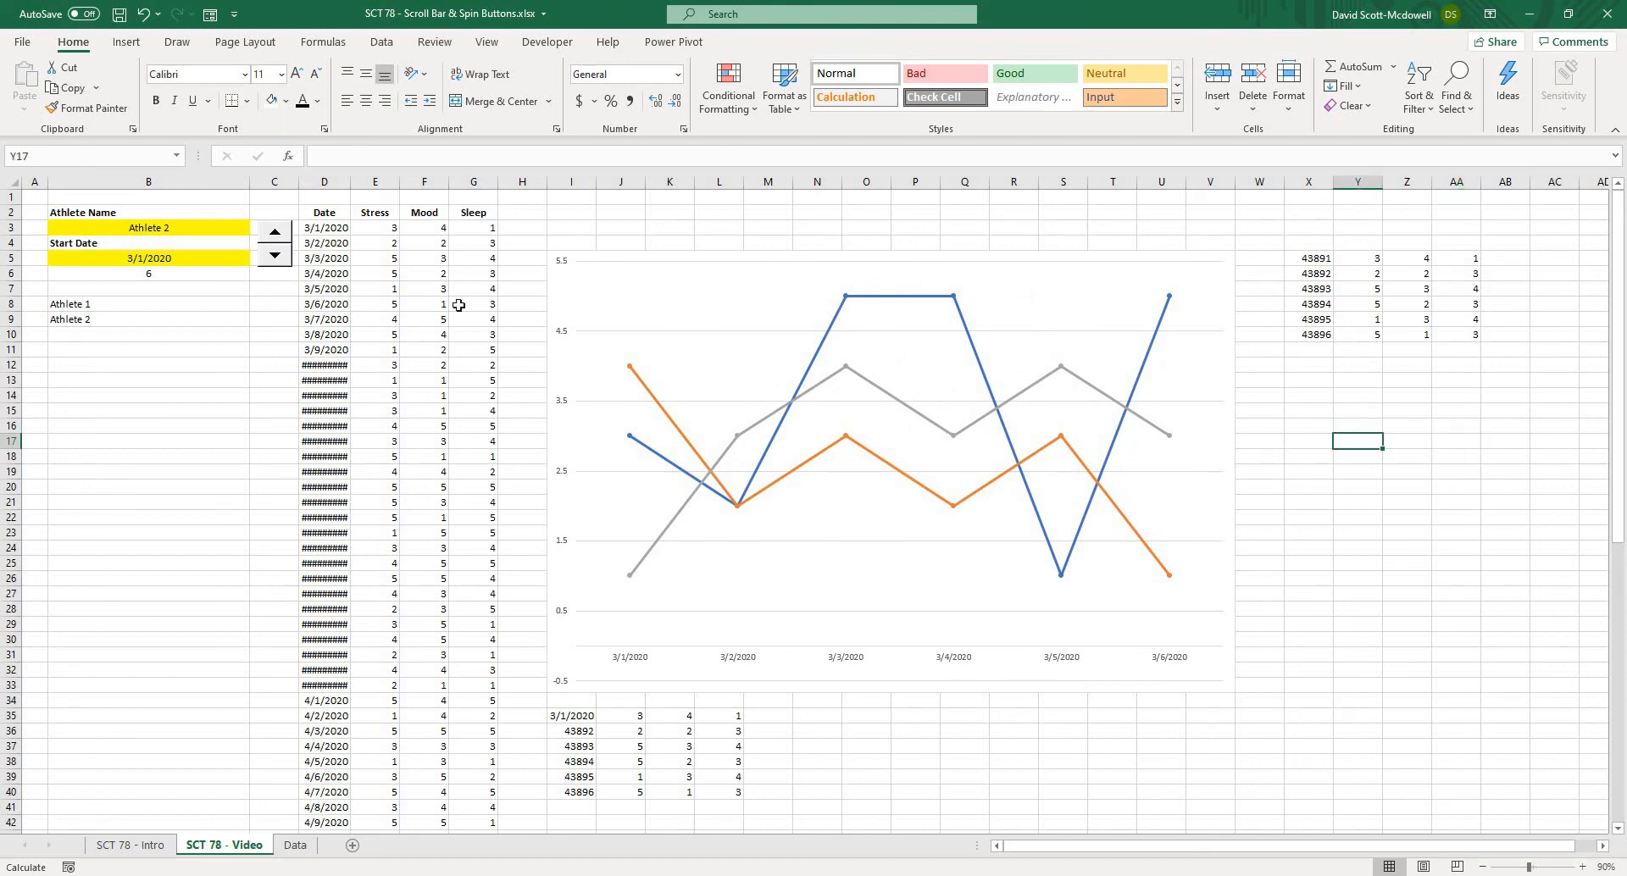
pyautogui.click(882, 570)
pyautogui.click(1339, 530)
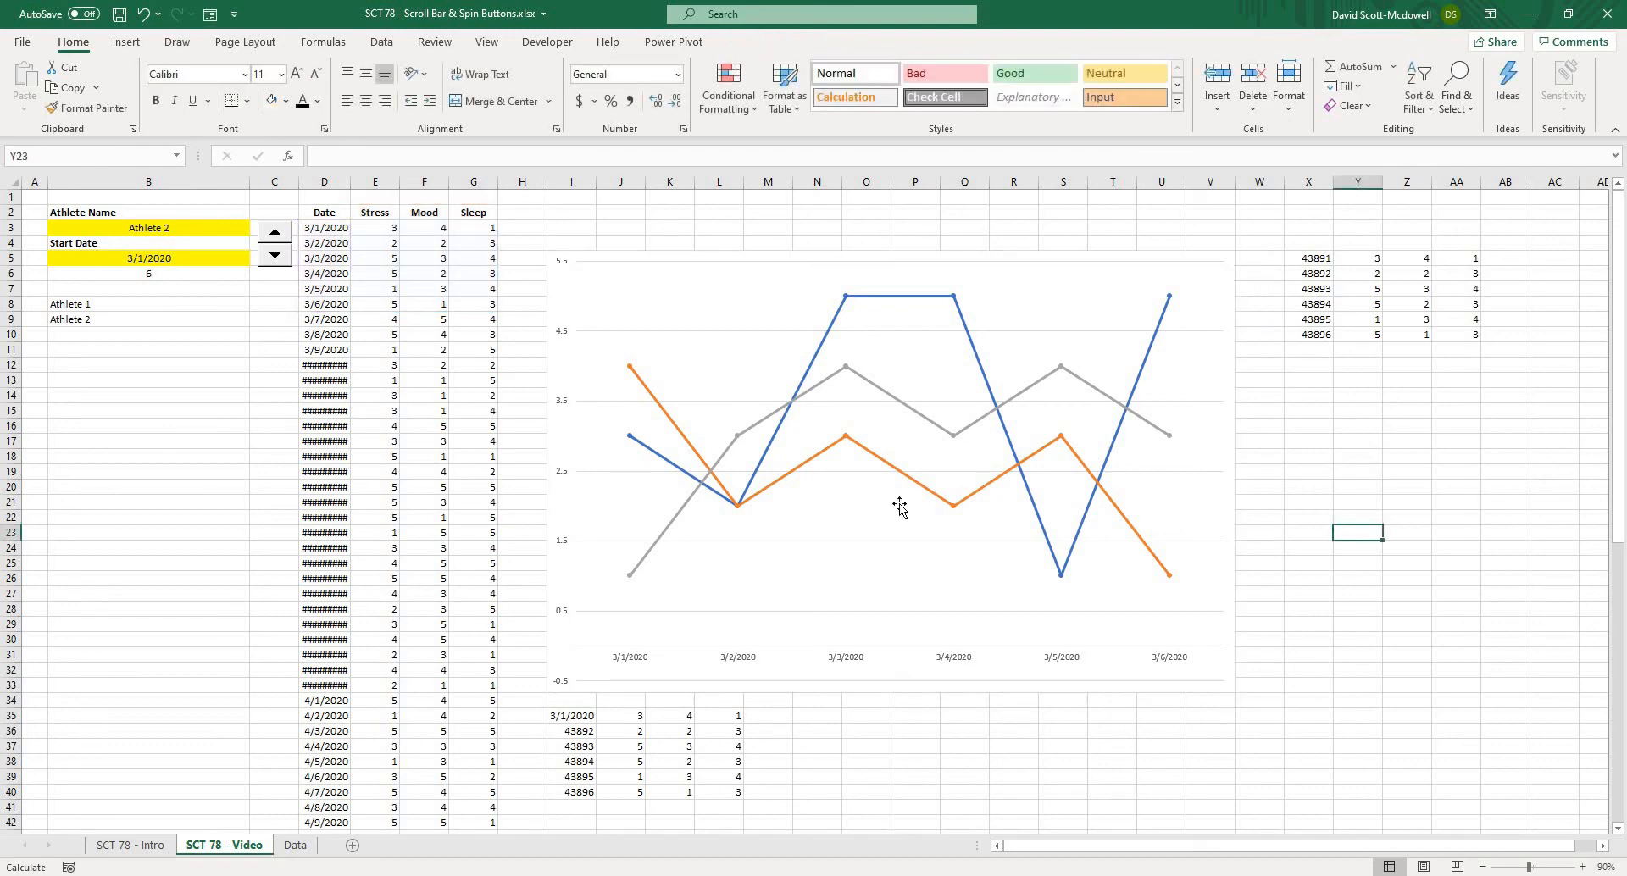
# Insert a horizontal scroll bar form control spanning the chart's width just above the plot and try its arrows
pyautogui.click(546, 42)
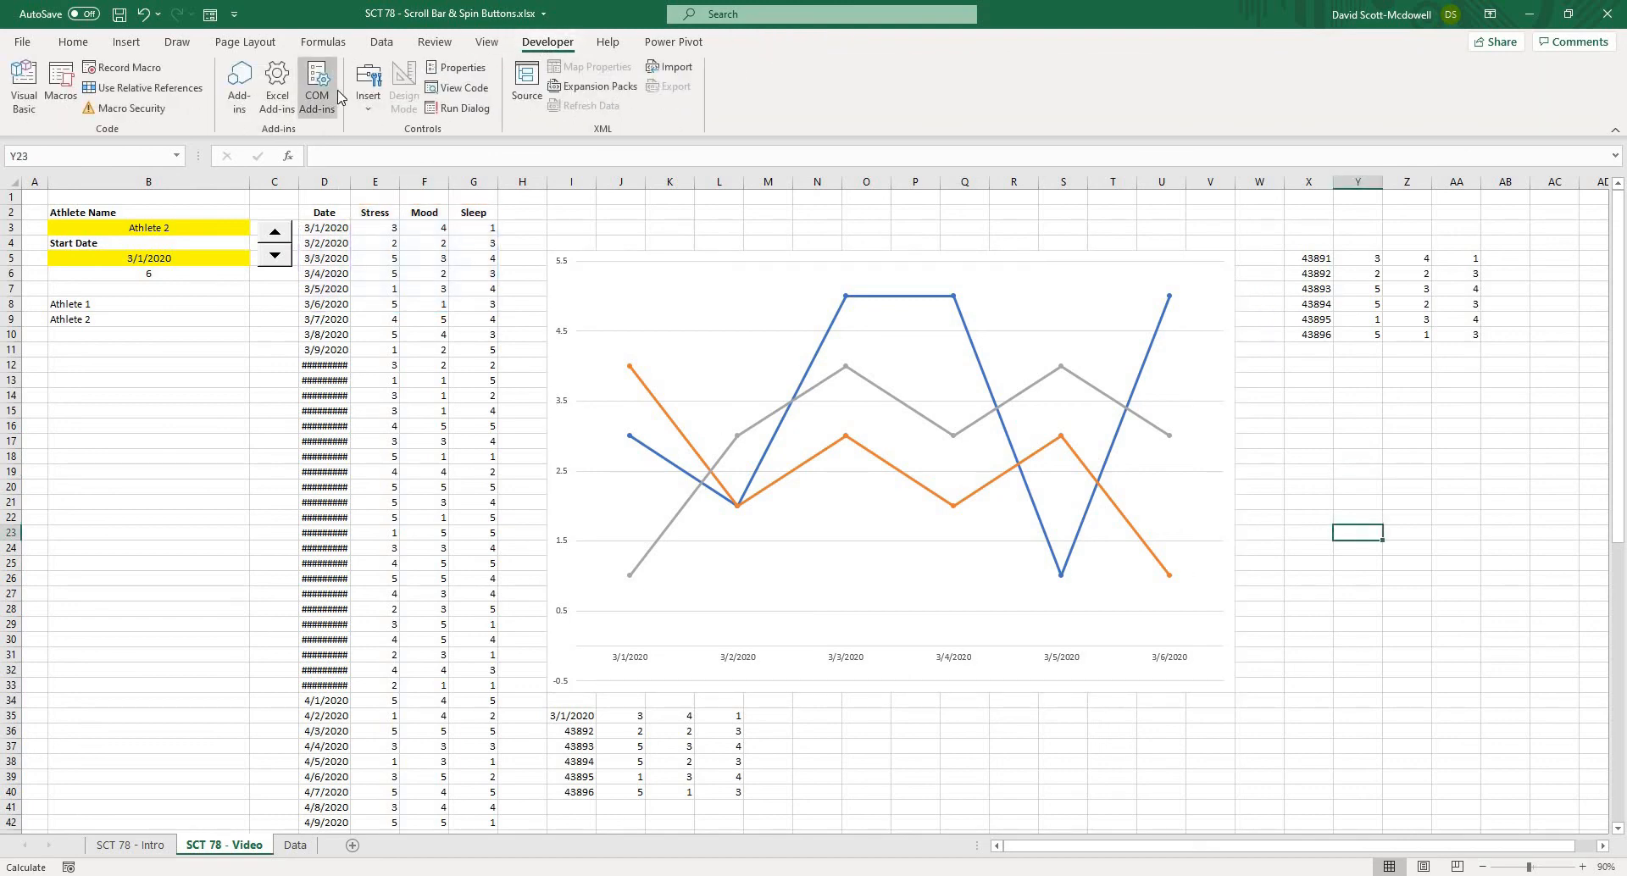
pyautogui.click(370, 106)
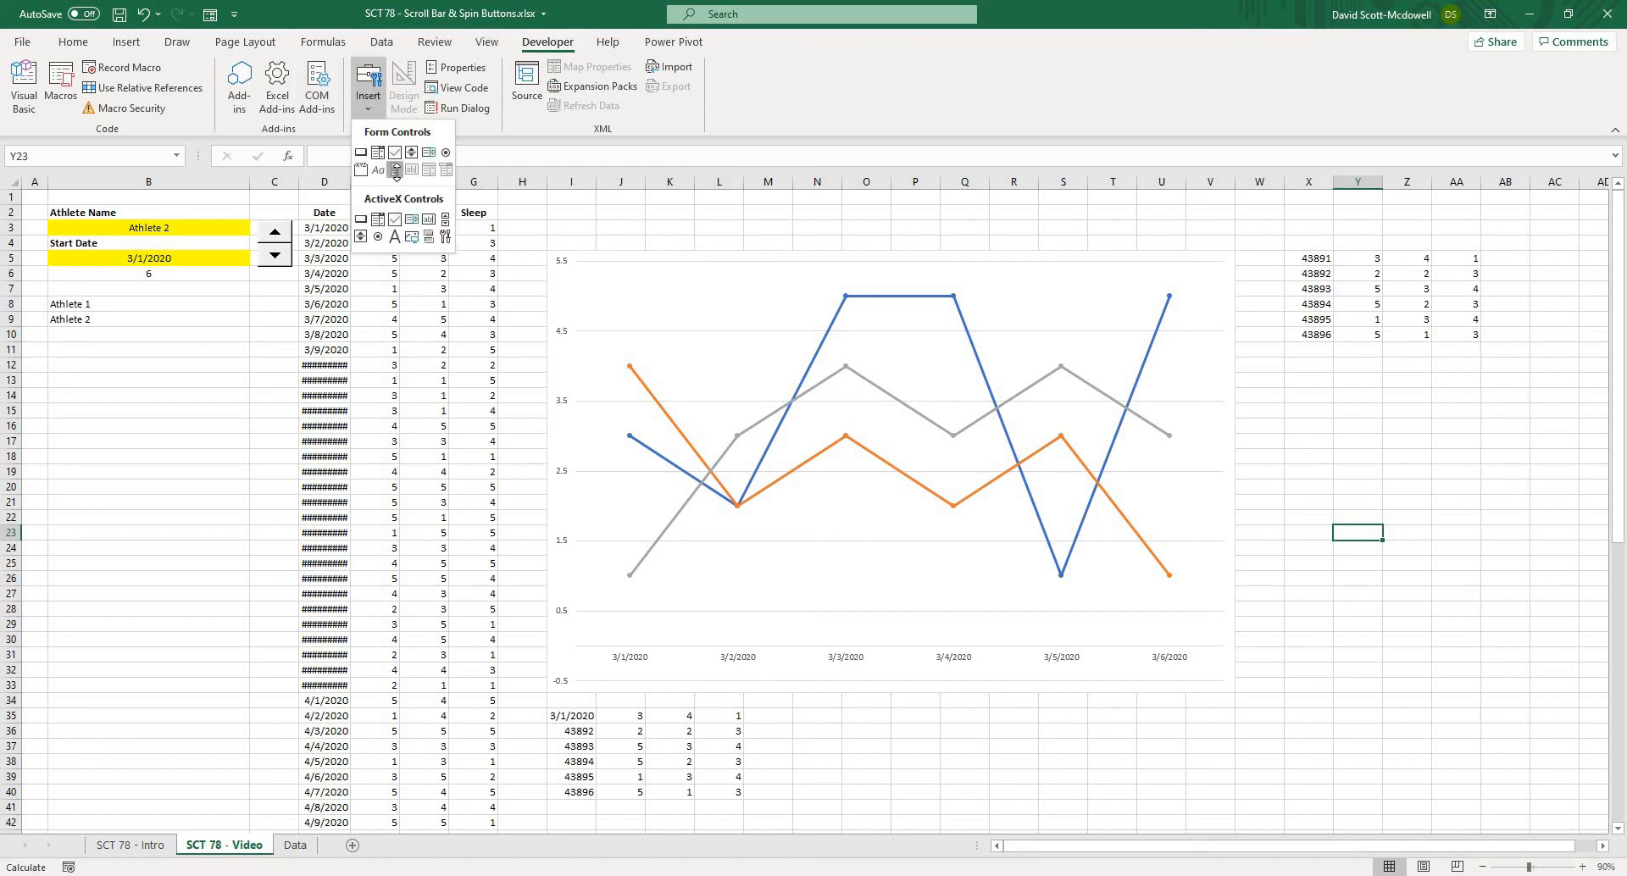
pyautogui.click(396, 171)
pyautogui.moveTo(557, 217); pyautogui.dragTo(1233, 252)
pyautogui.click(1345, 458)
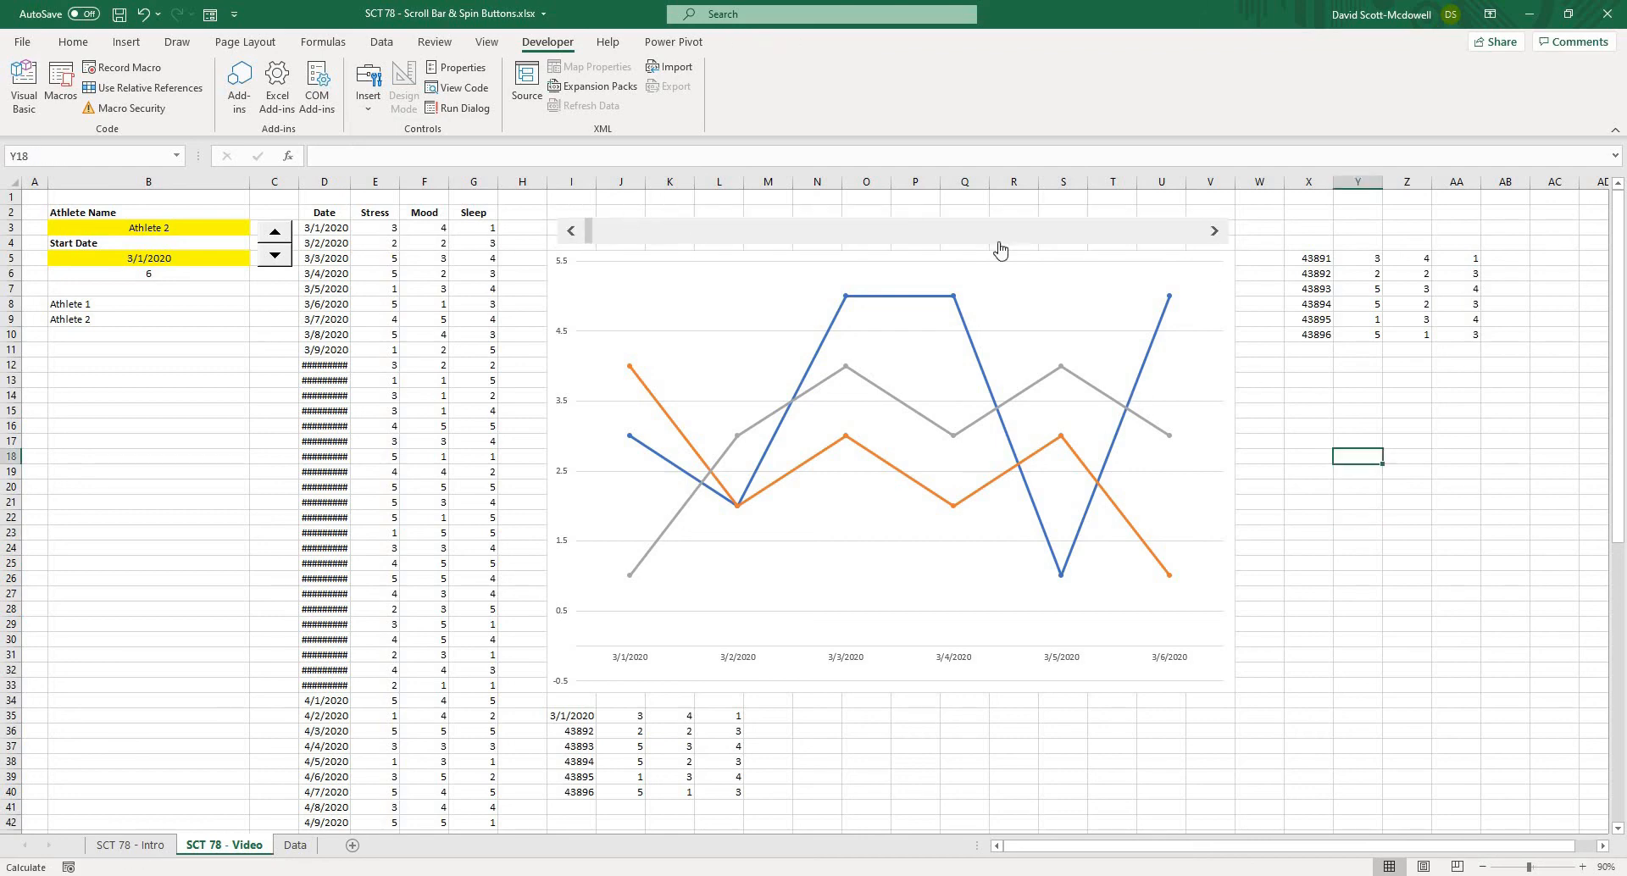
pyautogui.click(1215, 232)
pyautogui.click(572, 231)
pyautogui.click(572, 232)
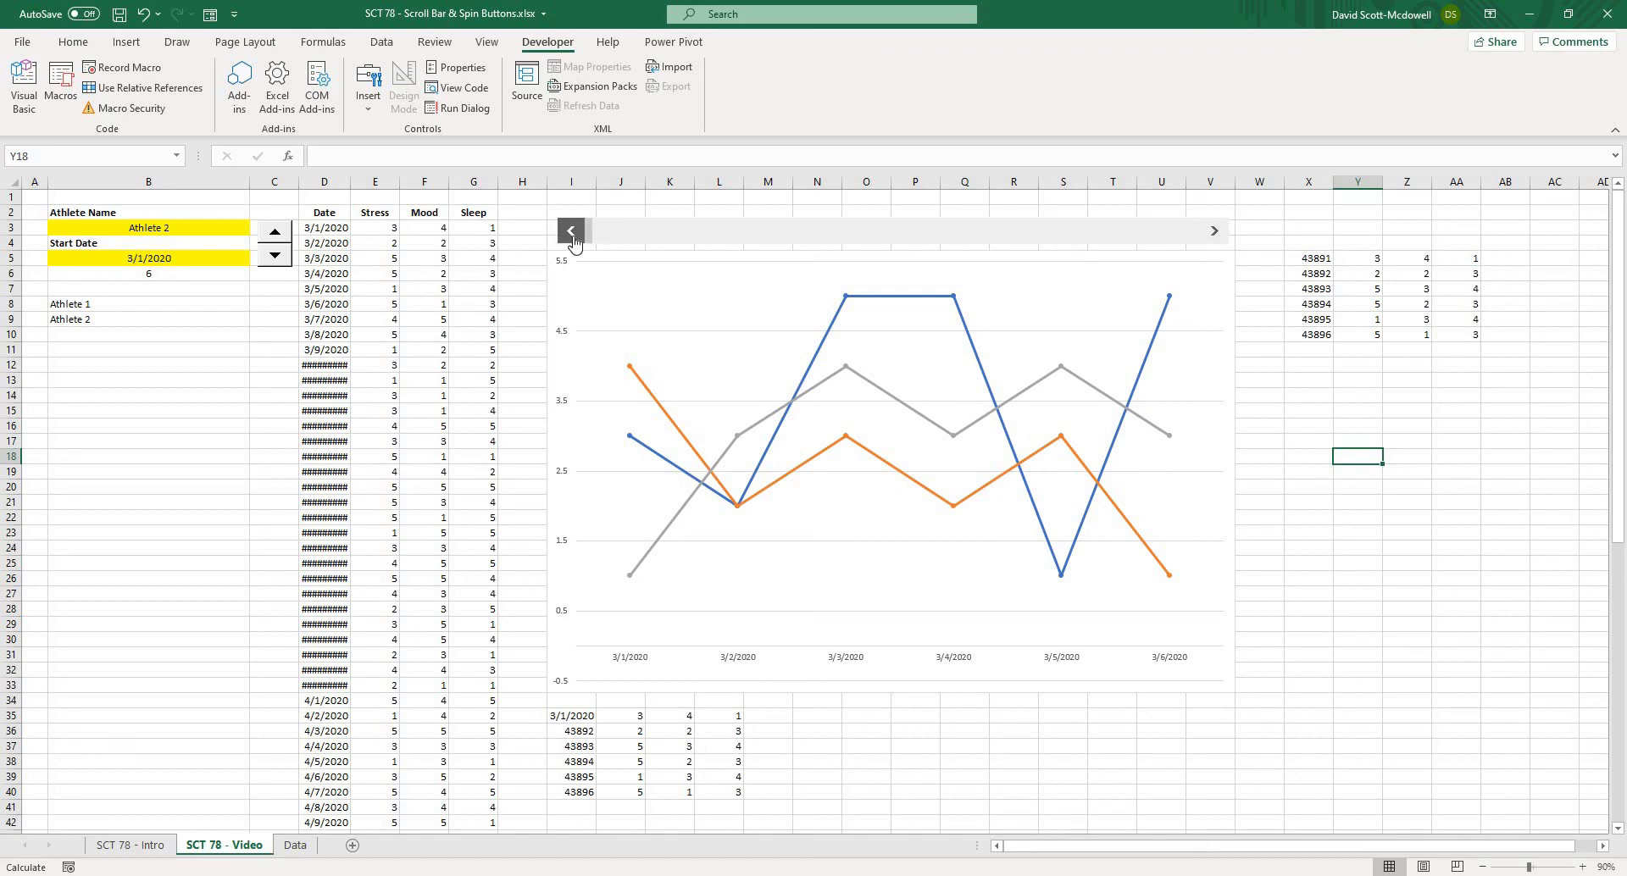
# Set the scroll bar's maximum value to 50 and its minimum value to 1
pyautogui.rightClick(618, 233)
pyautogui.click(522, 230)
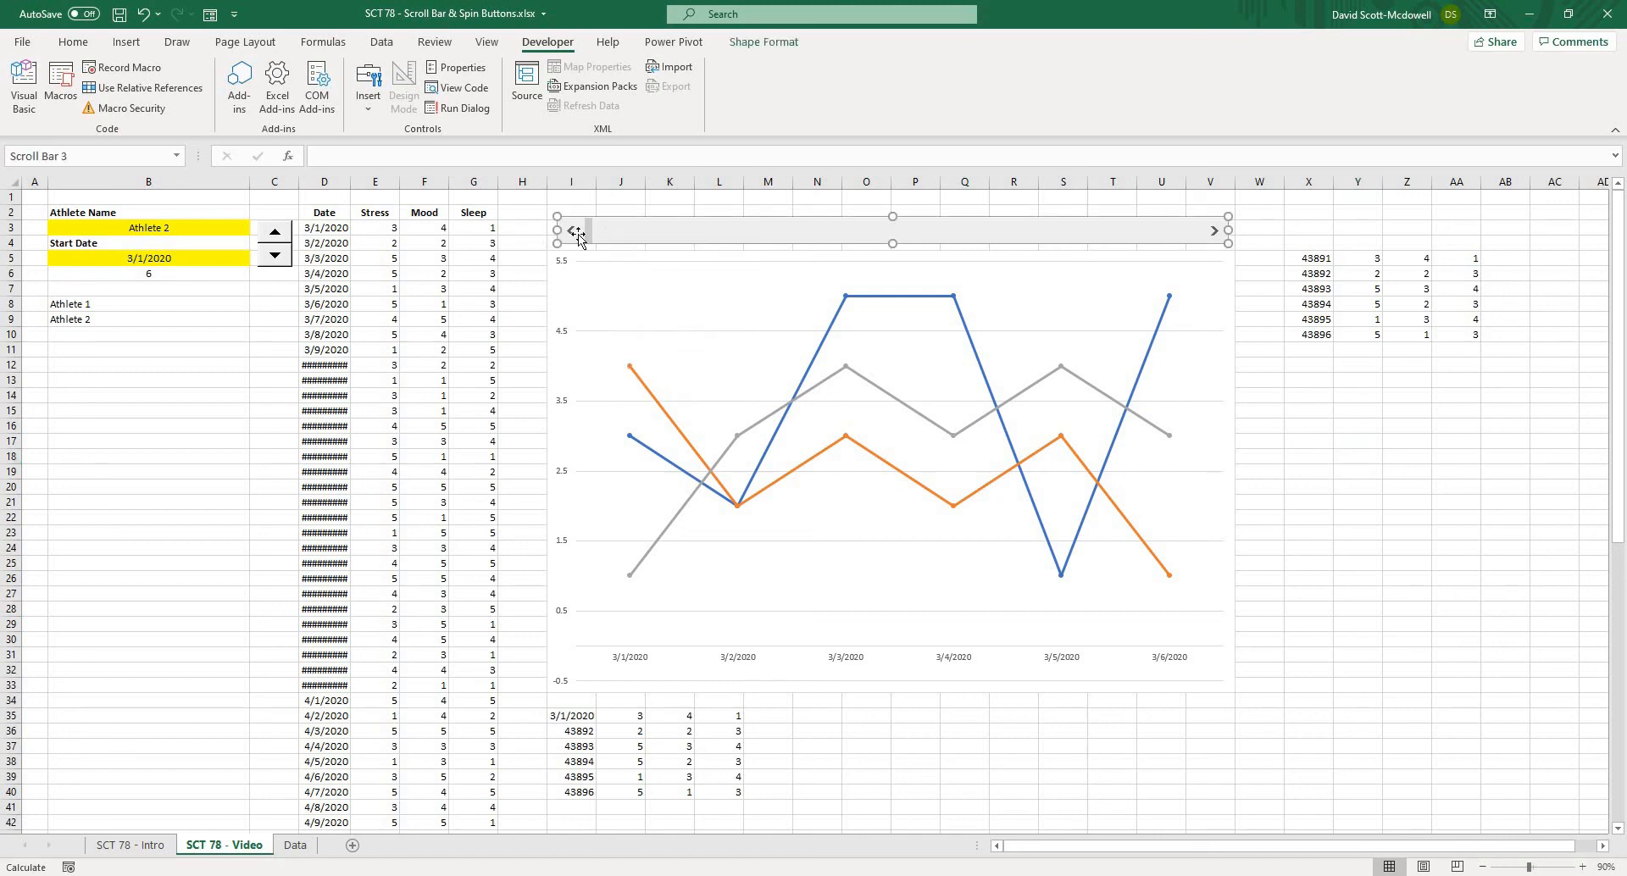
pyautogui.rightClick(580, 237)
pyautogui.click(645, 395)
pyautogui.click(782, 512)
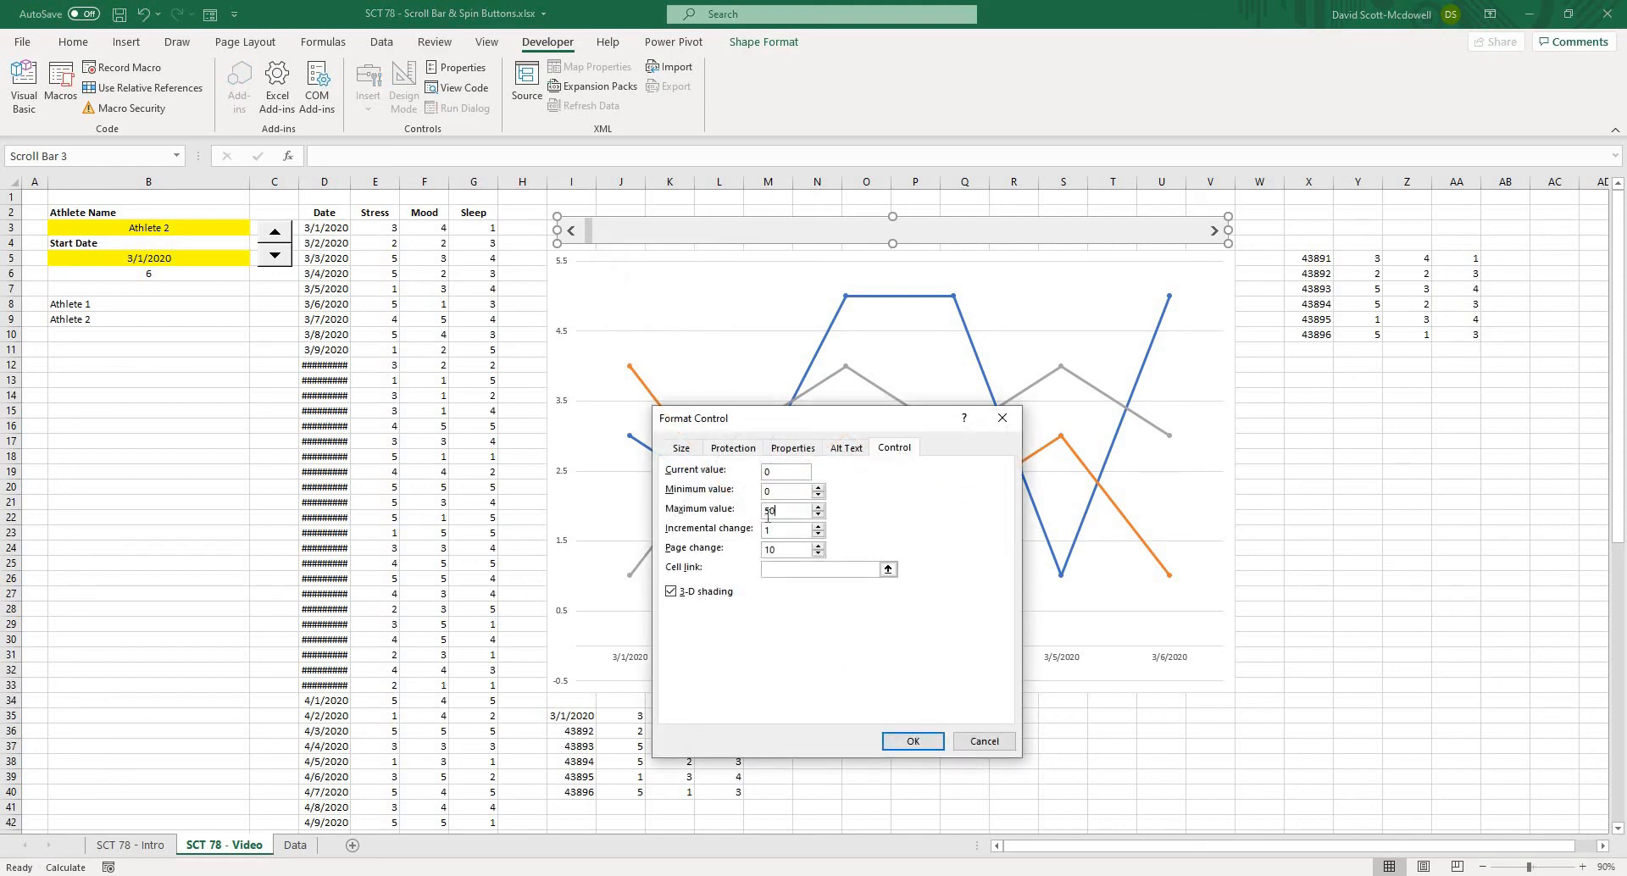
pyautogui.doubleClick(773, 493)
pyautogui.write('1')
# Link the scroll bar to cell B7 and apply the control settings
pyautogui.click(887, 569)
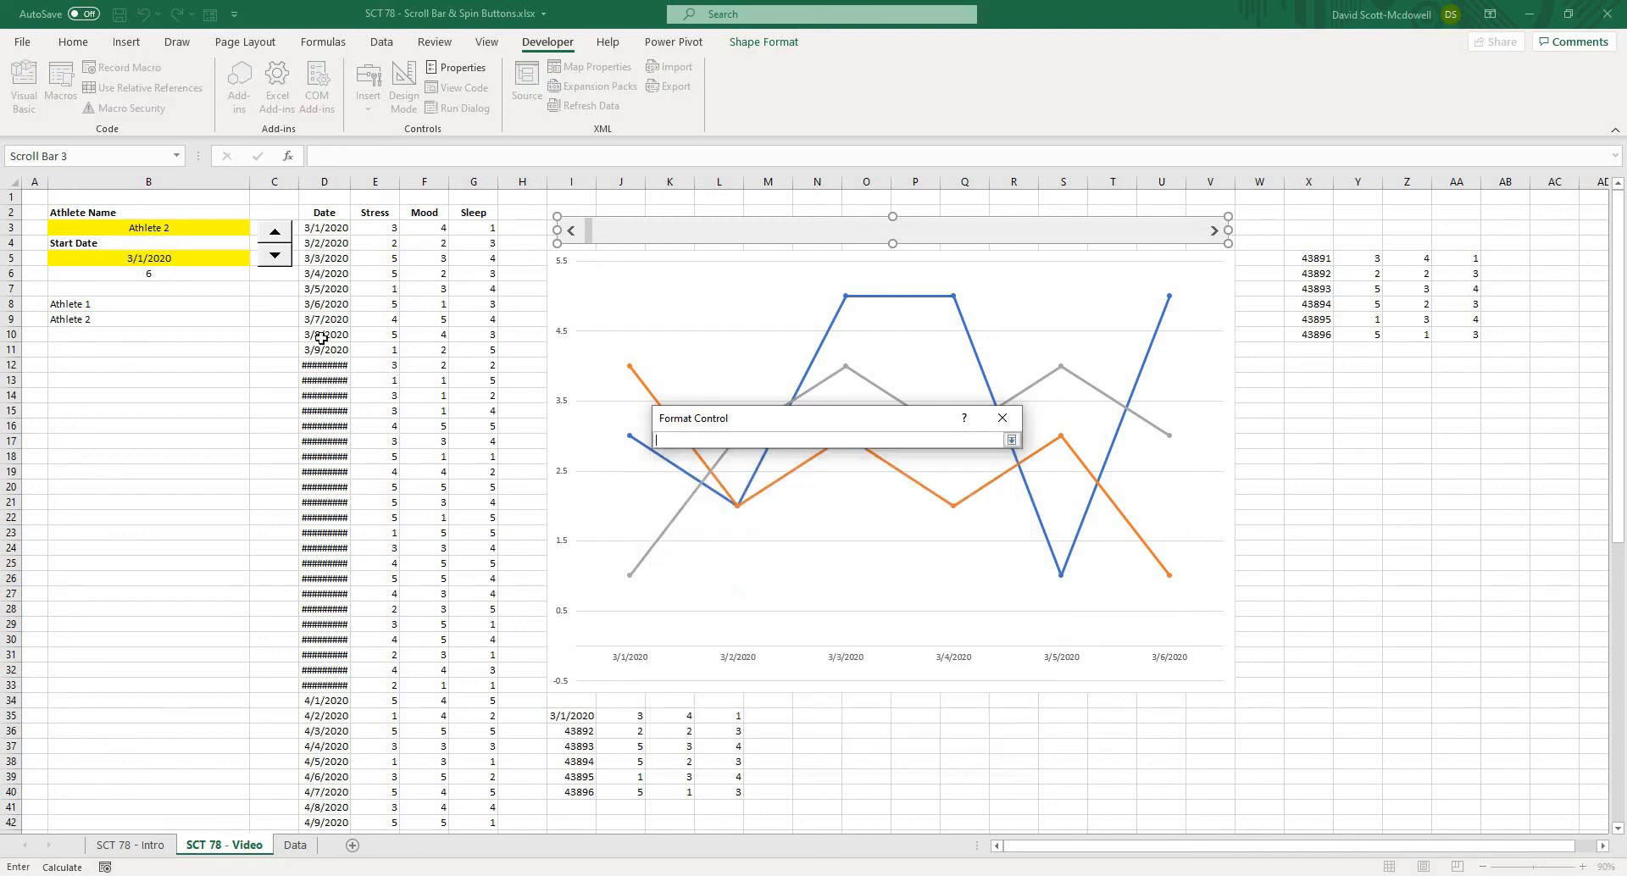
pyautogui.click(182, 285)
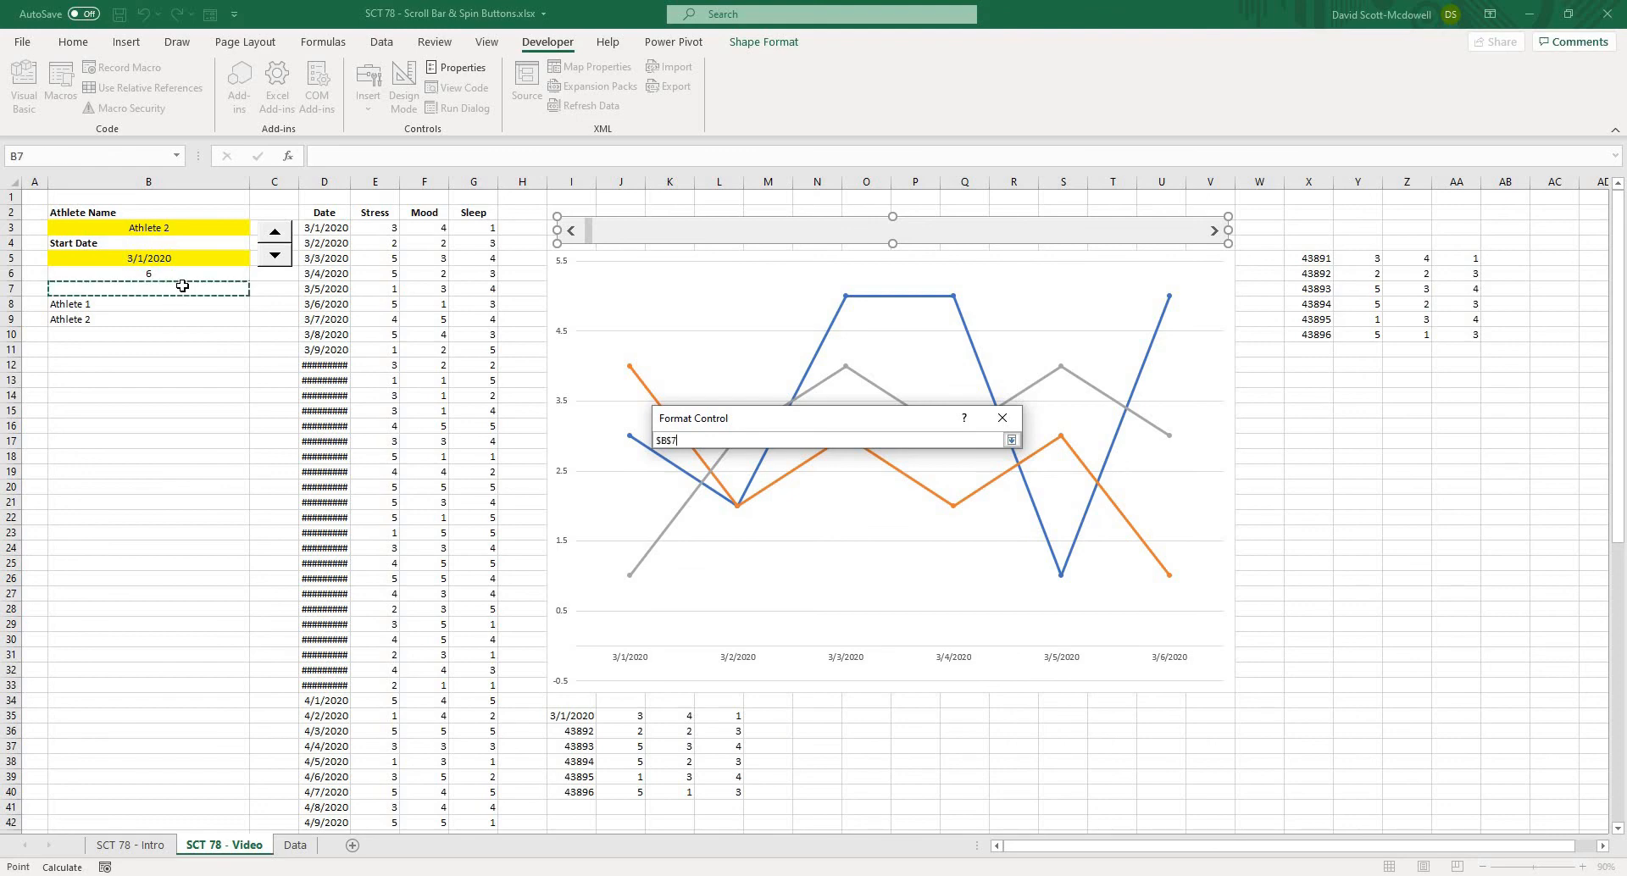
pyautogui.press('Return')
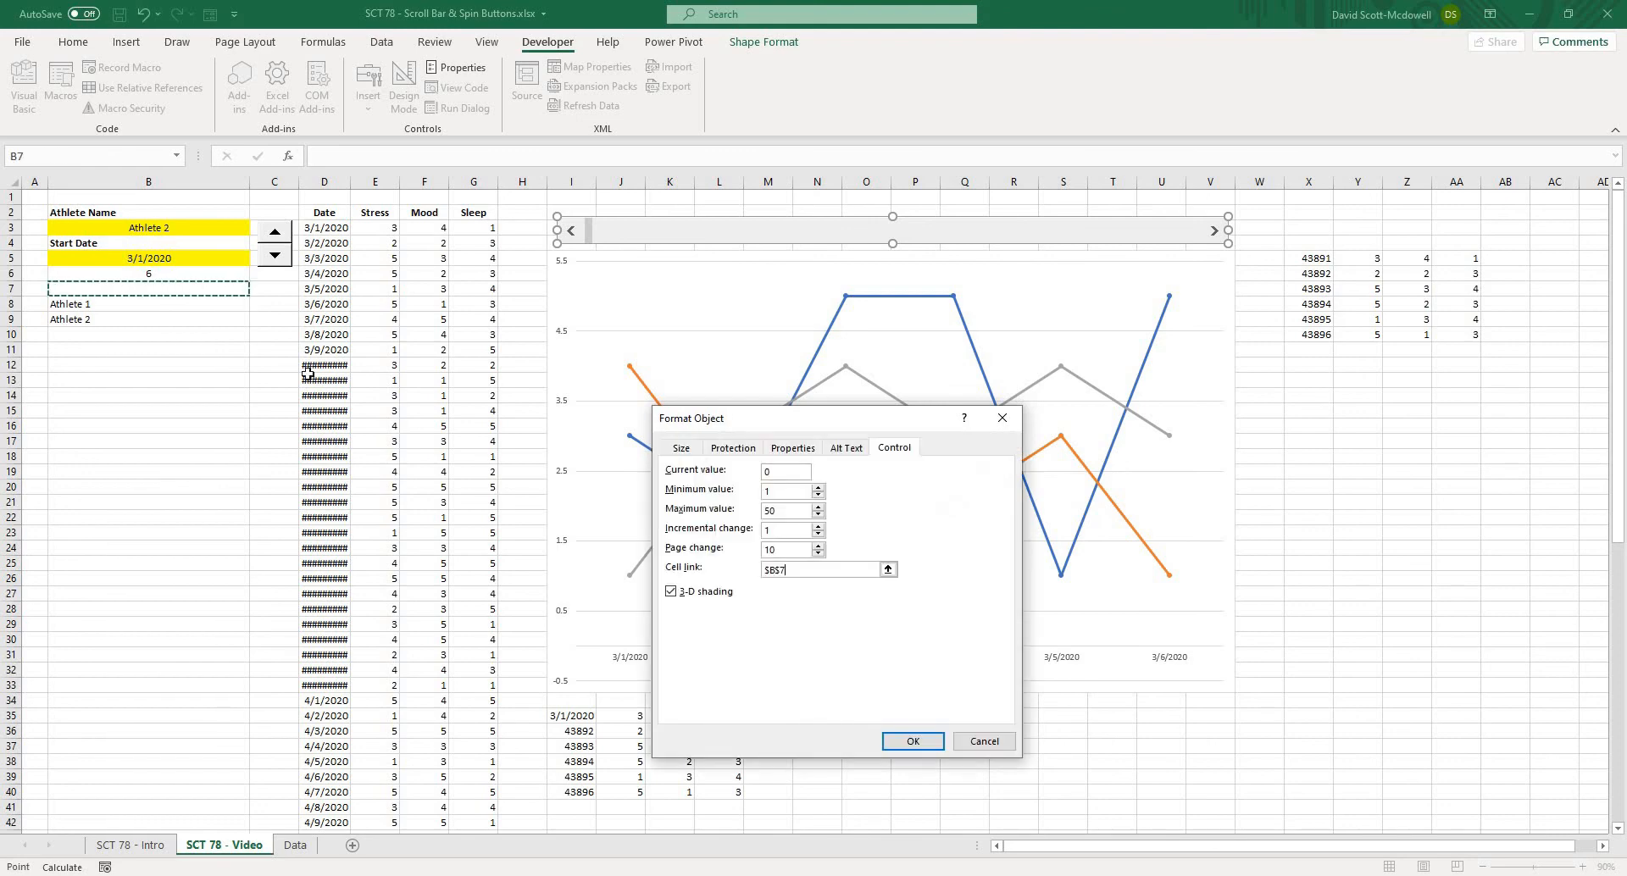
pyautogui.click(913, 742)
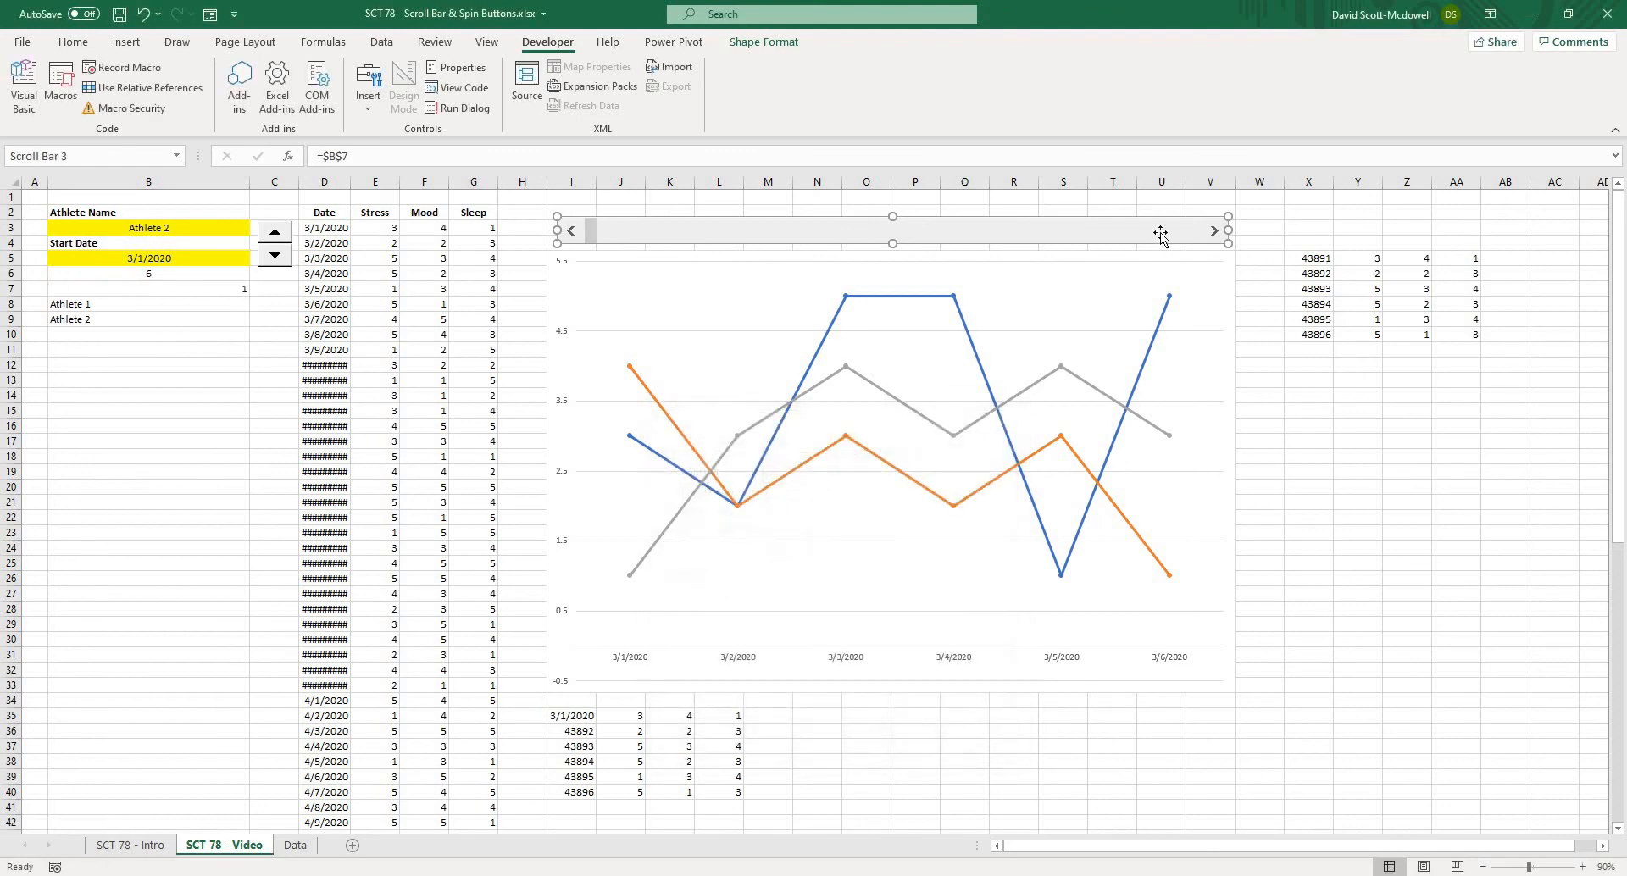
pyautogui.click(1308, 380)
# Advance the scroll bar in single steps until linked cell B7 holds 16, and select that cell
pyautogui.click(1214, 231)
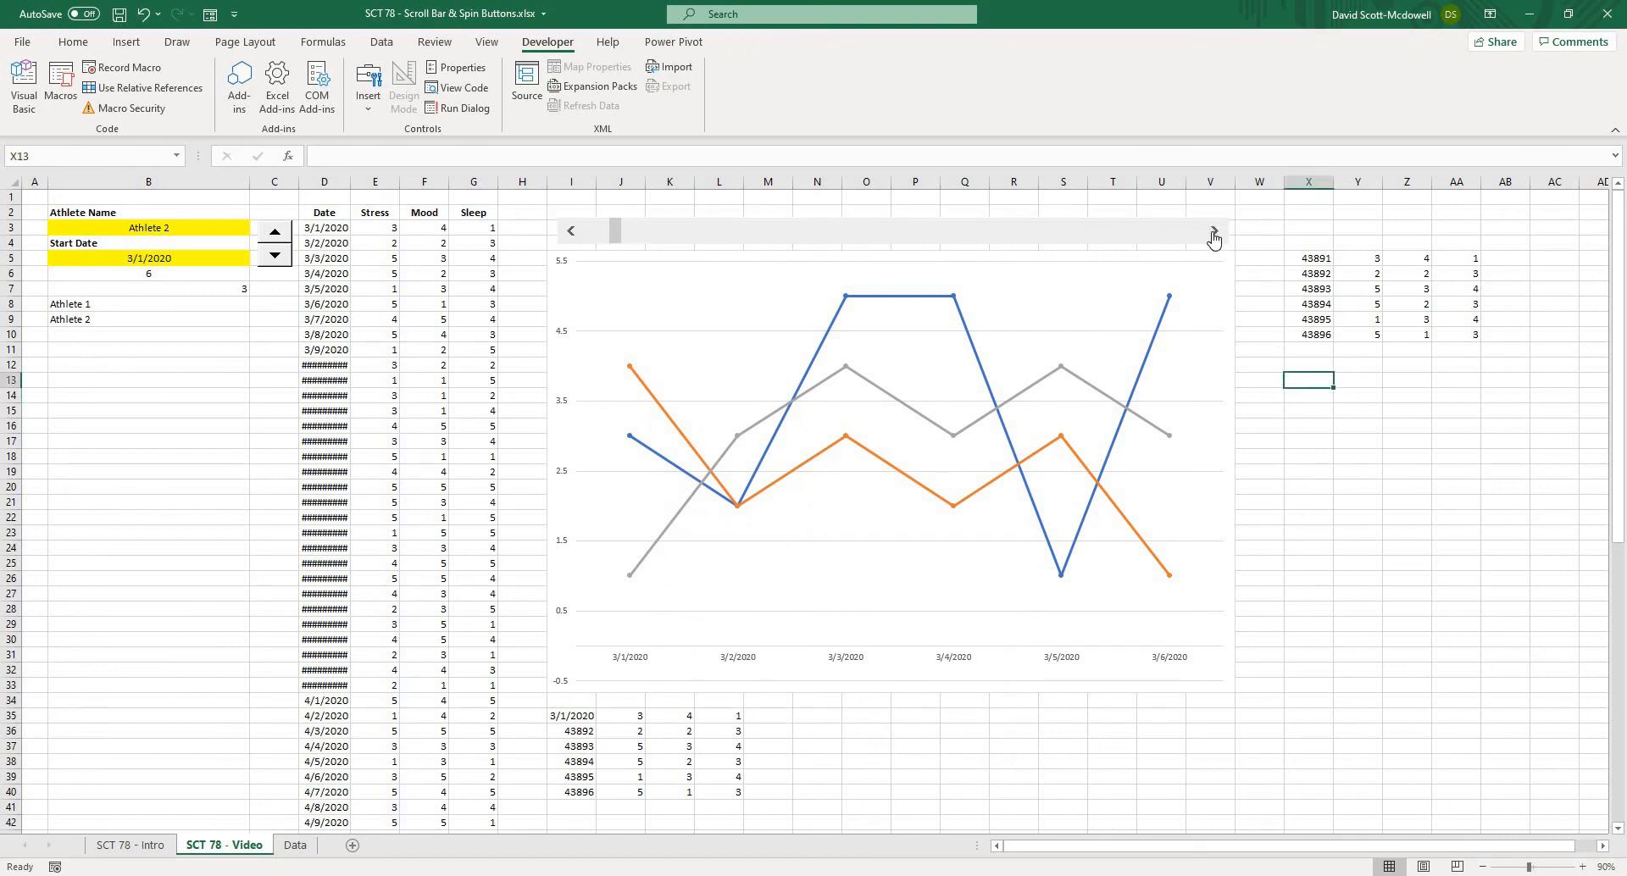
pyautogui.click(1214, 230)
pyautogui.click(1214, 233)
pyautogui.click(1213, 233)
pyautogui.click(1214, 233)
pyautogui.click(1213, 233)
pyautogui.click(1213, 233)
pyautogui.click(1214, 233)
pyautogui.click(1214, 233)
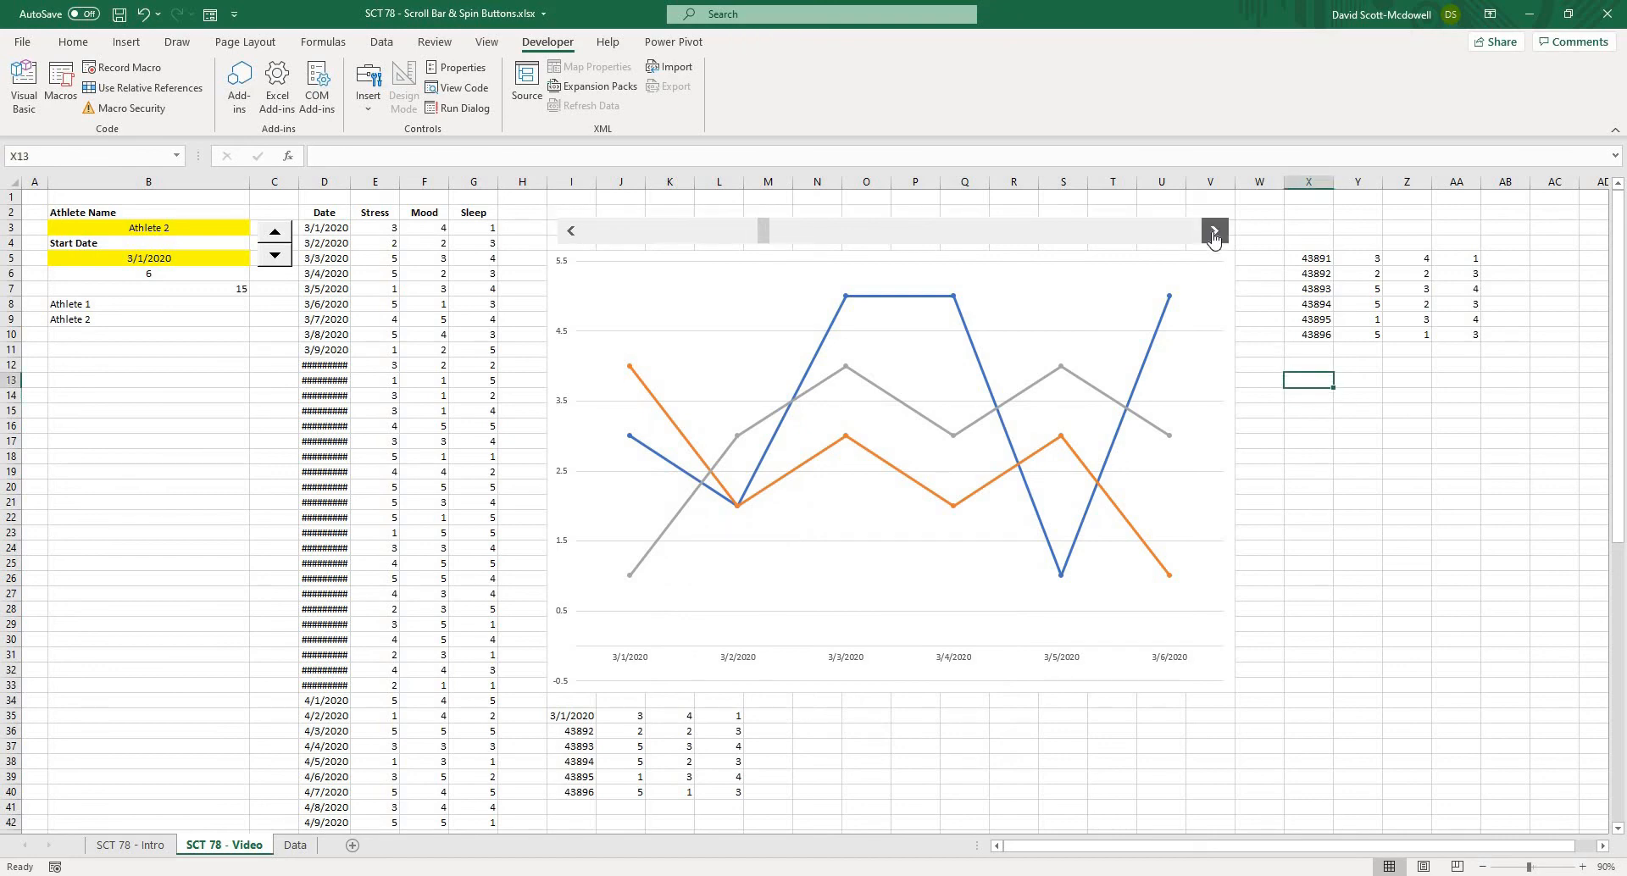
pyautogui.click(1213, 233)
pyautogui.click(207, 290)
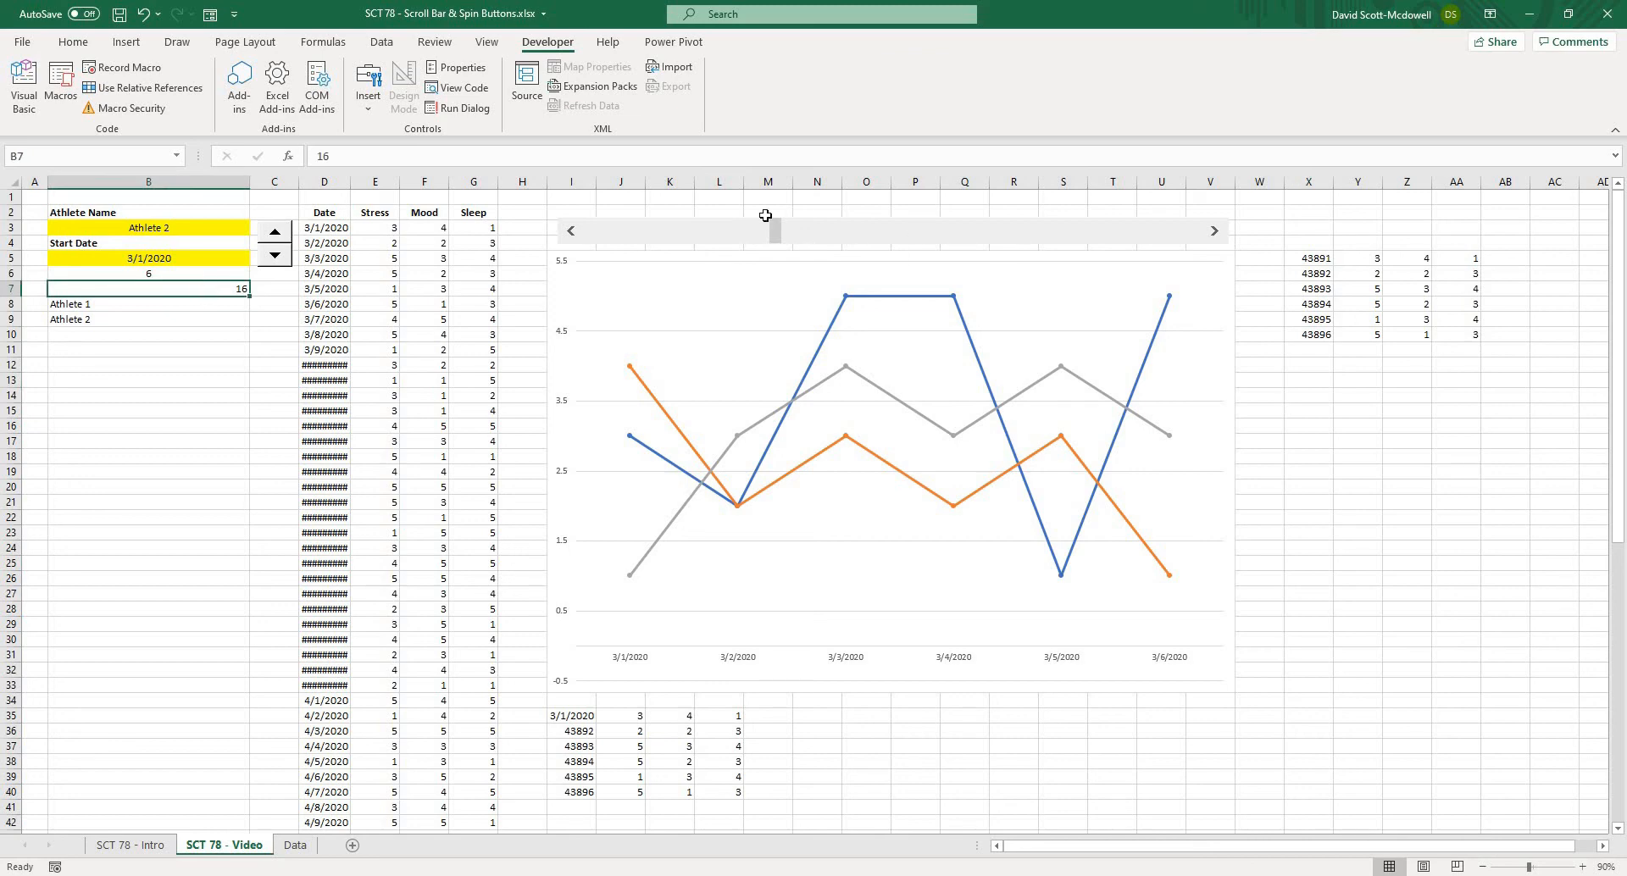
# Step the scroll bar back in single steps until linked cell B7 holds 1
pyautogui.click(573, 230)
pyautogui.click(573, 231)
pyautogui.click(572, 230)
pyautogui.click(573, 230)
pyautogui.click(573, 231)
pyautogui.click(573, 231)
pyautogui.click(573, 231)
pyautogui.click(573, 230)
pyautogui.click(573, 230)
pyautogui.click(573, 231)
pyautogui.click(573, 231)
pyautogui.click(573, 231)
pyautogui.click(239, 379)
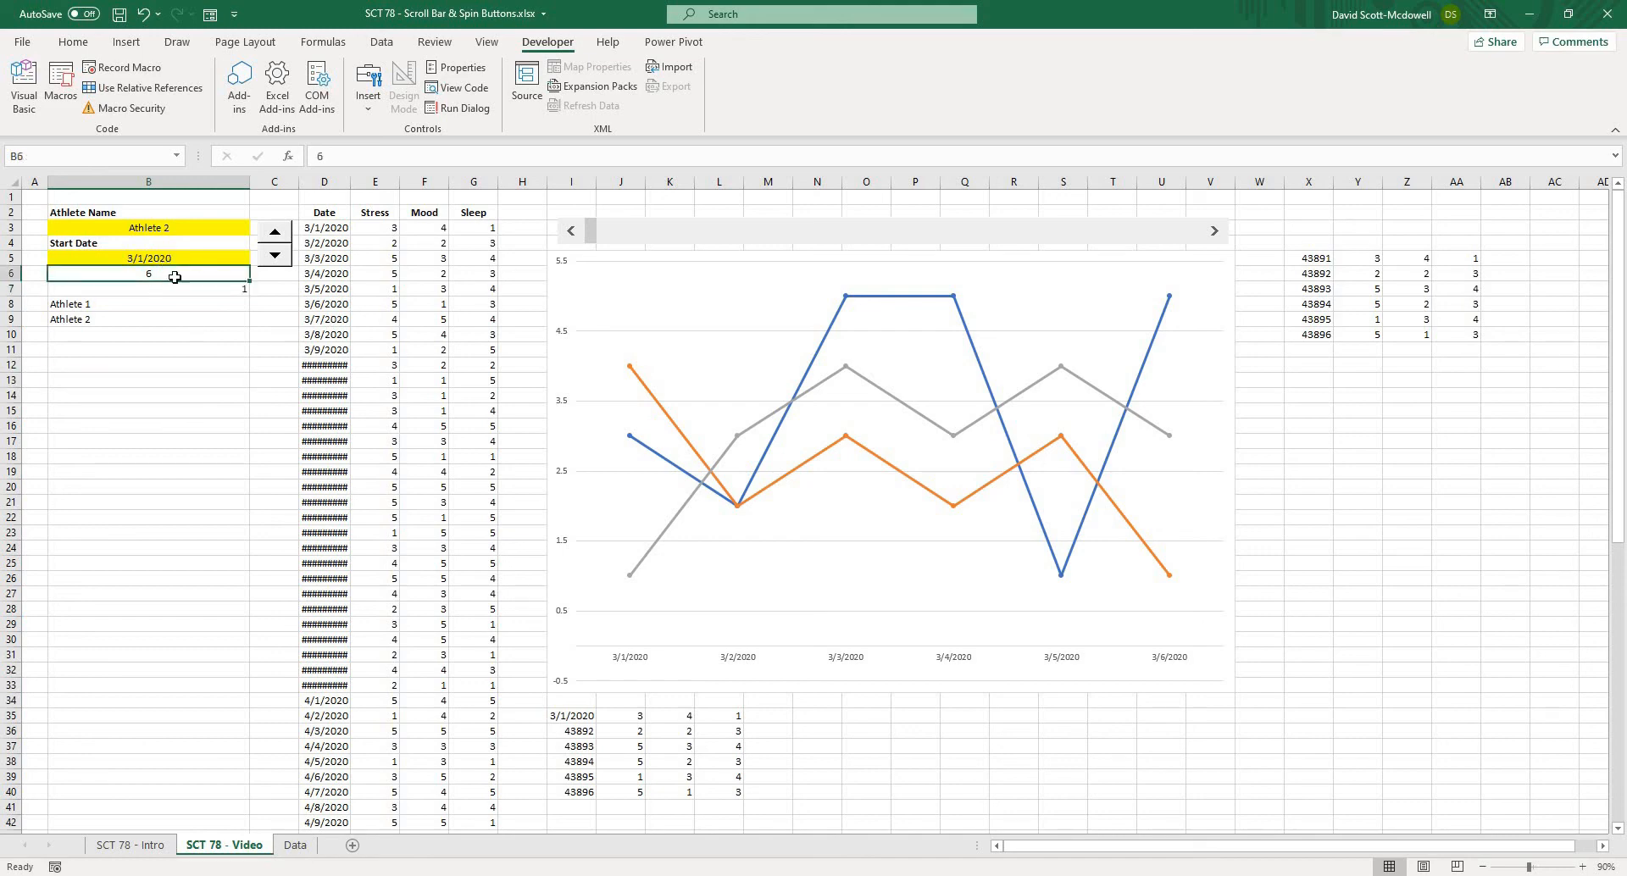
# Examine the linked cell, the start date formula and the spilled dates and stress values in columns D and E
pyautogui.click(211, 292)
pyautogui.click(195, 259)
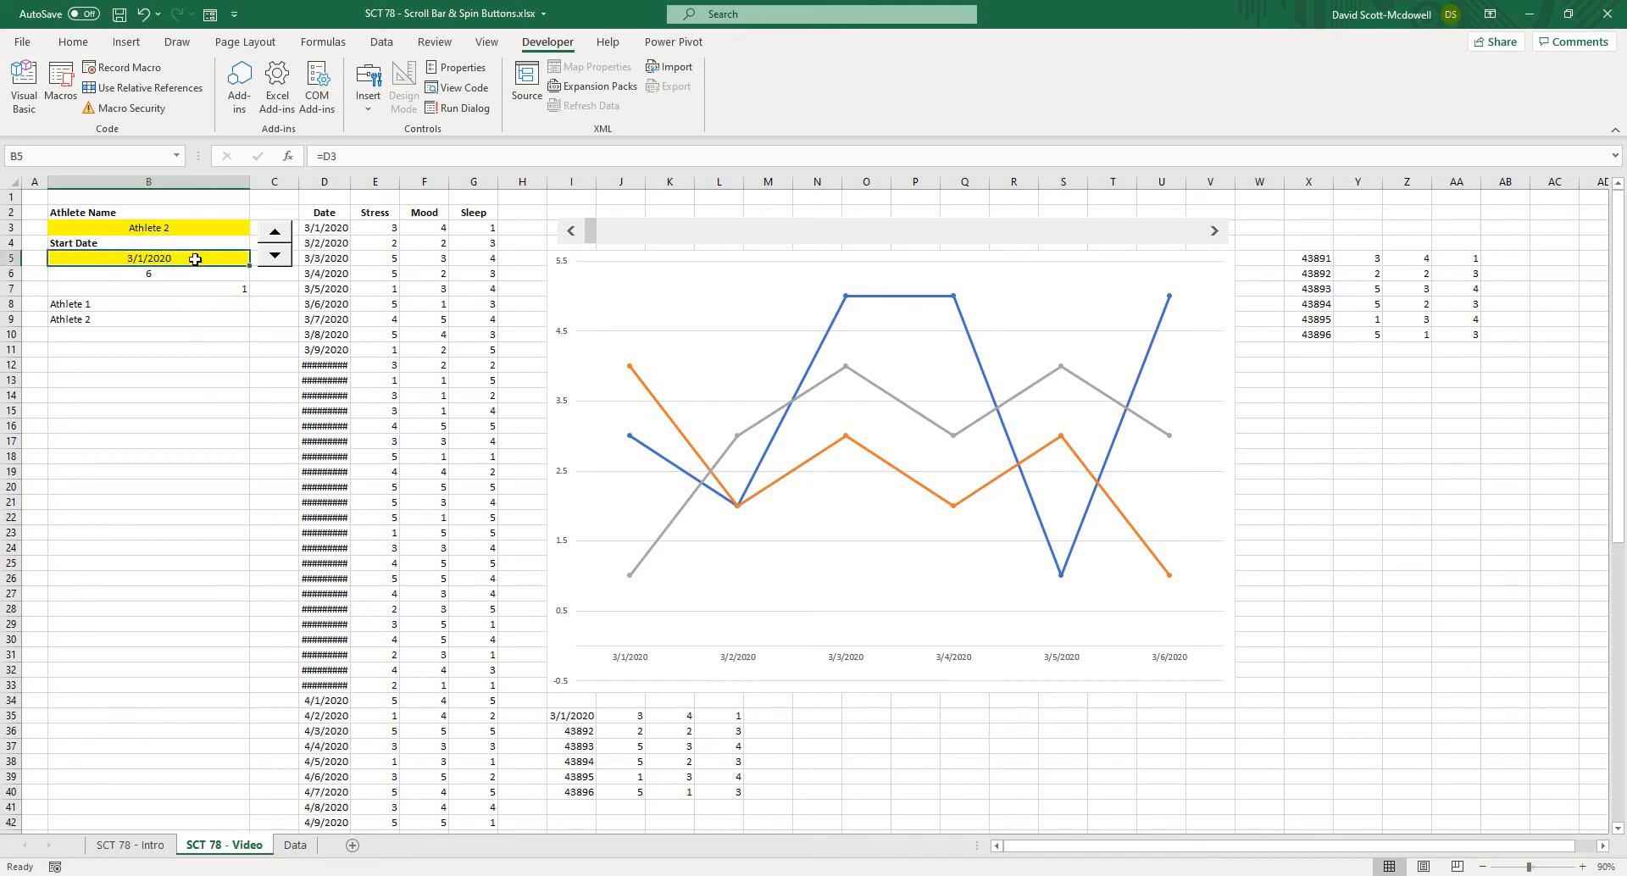
pyautogui.click(330, 258)
pyautogui.press('Down')
pyautogui.press('Down')
pyautogui.press('Down')
pyautogui.press('Down')
pyautogui.press('Down')
pyautogui.press('Down')
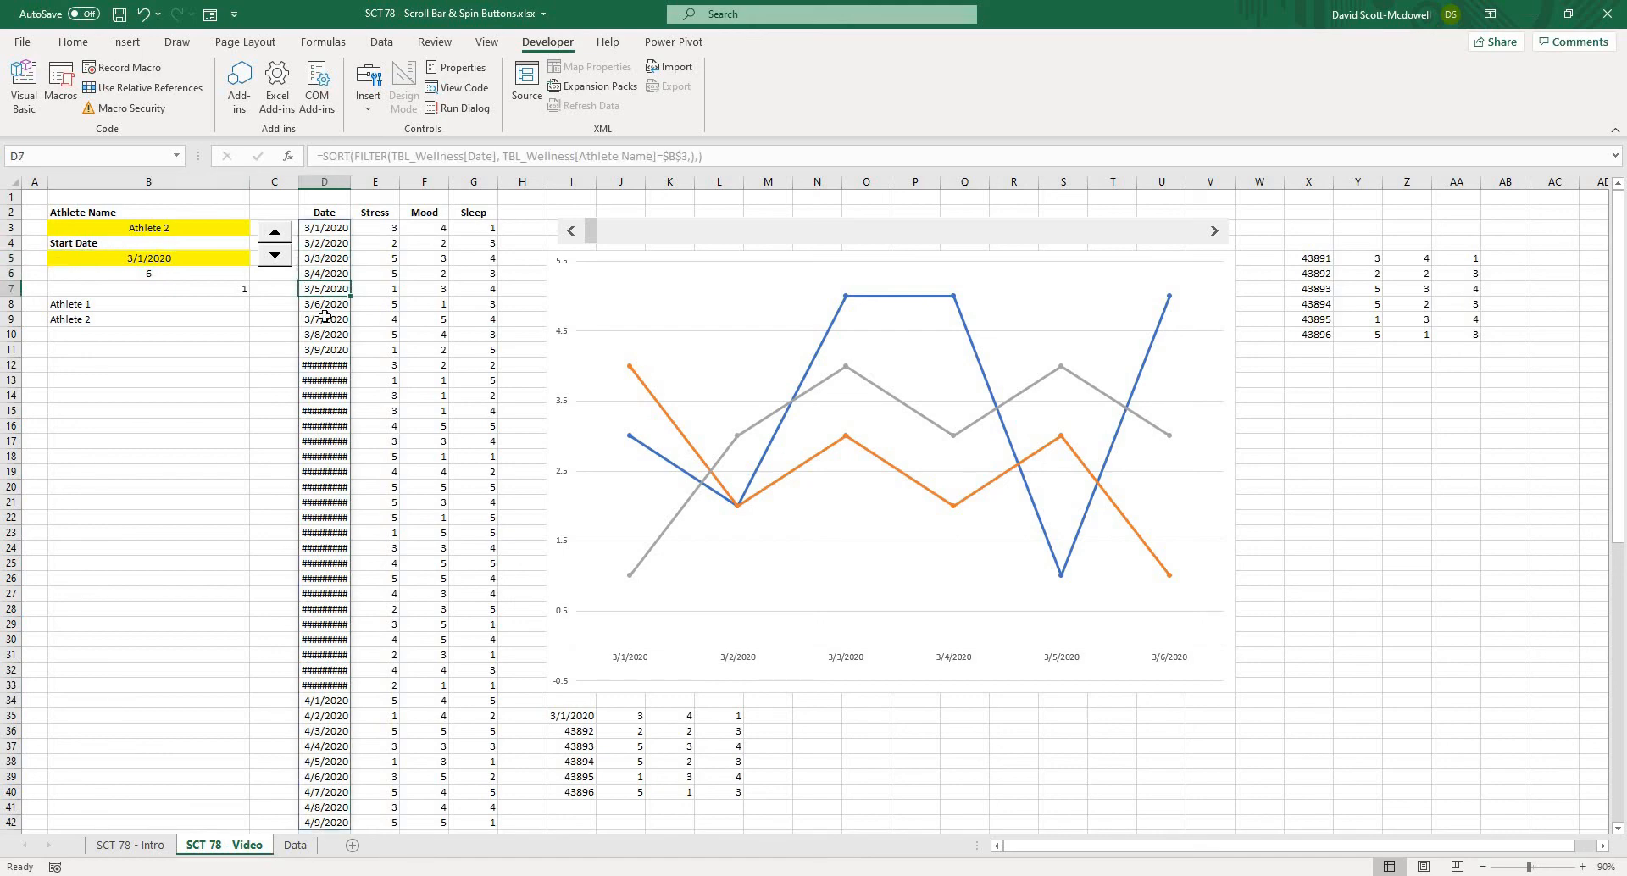
pyautogui.click(325, 244)
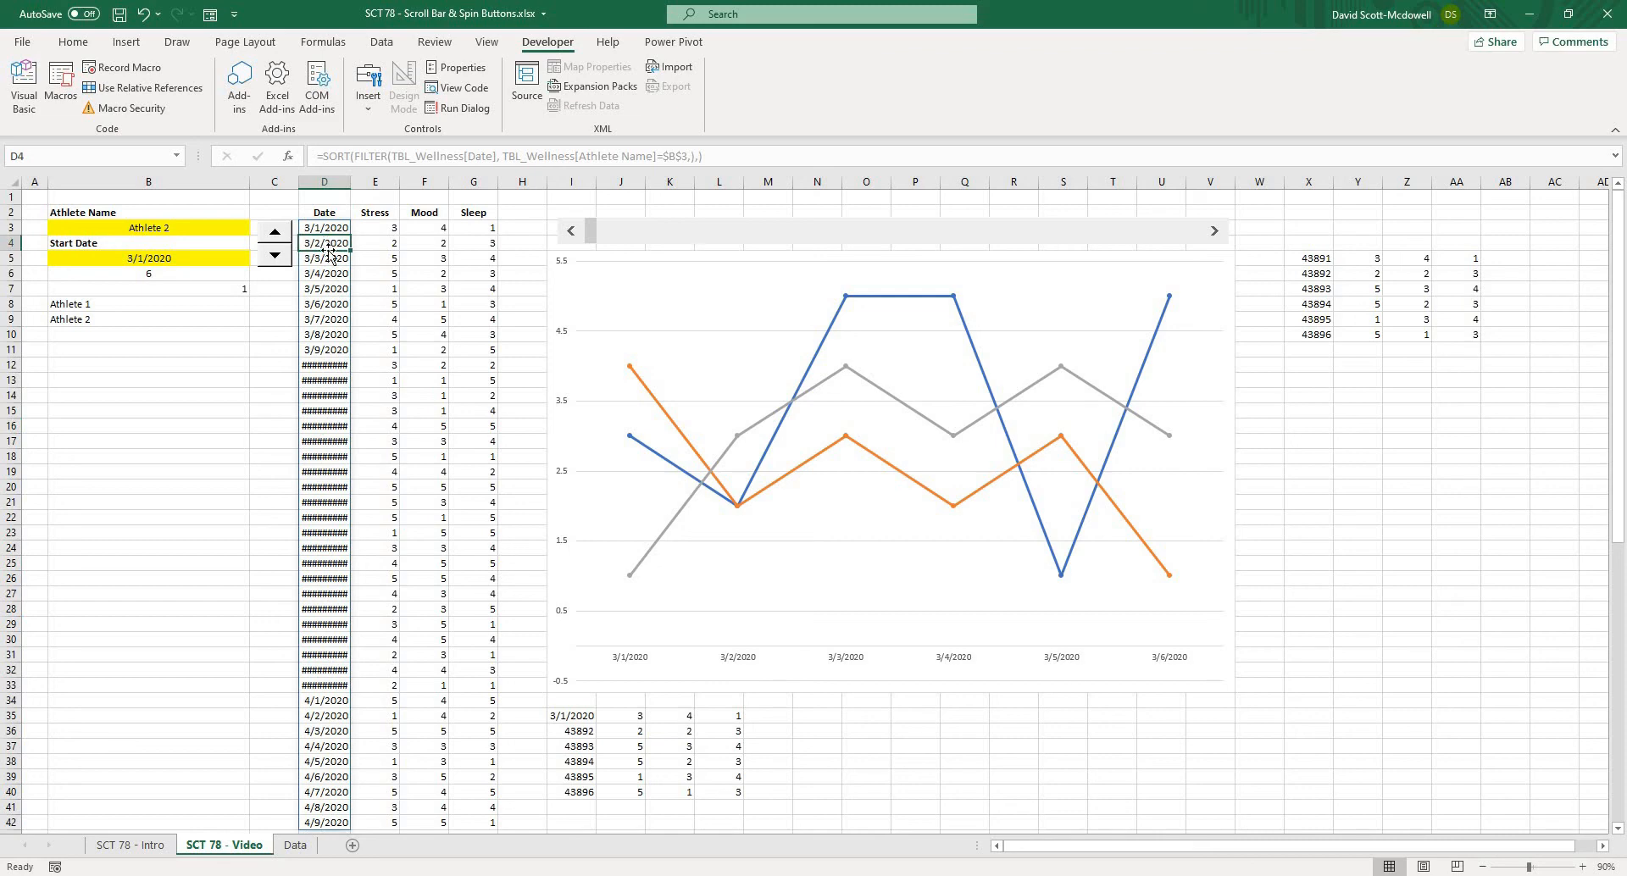
pyautogui.click(71, 42)
pyautogui.click(386, 273)
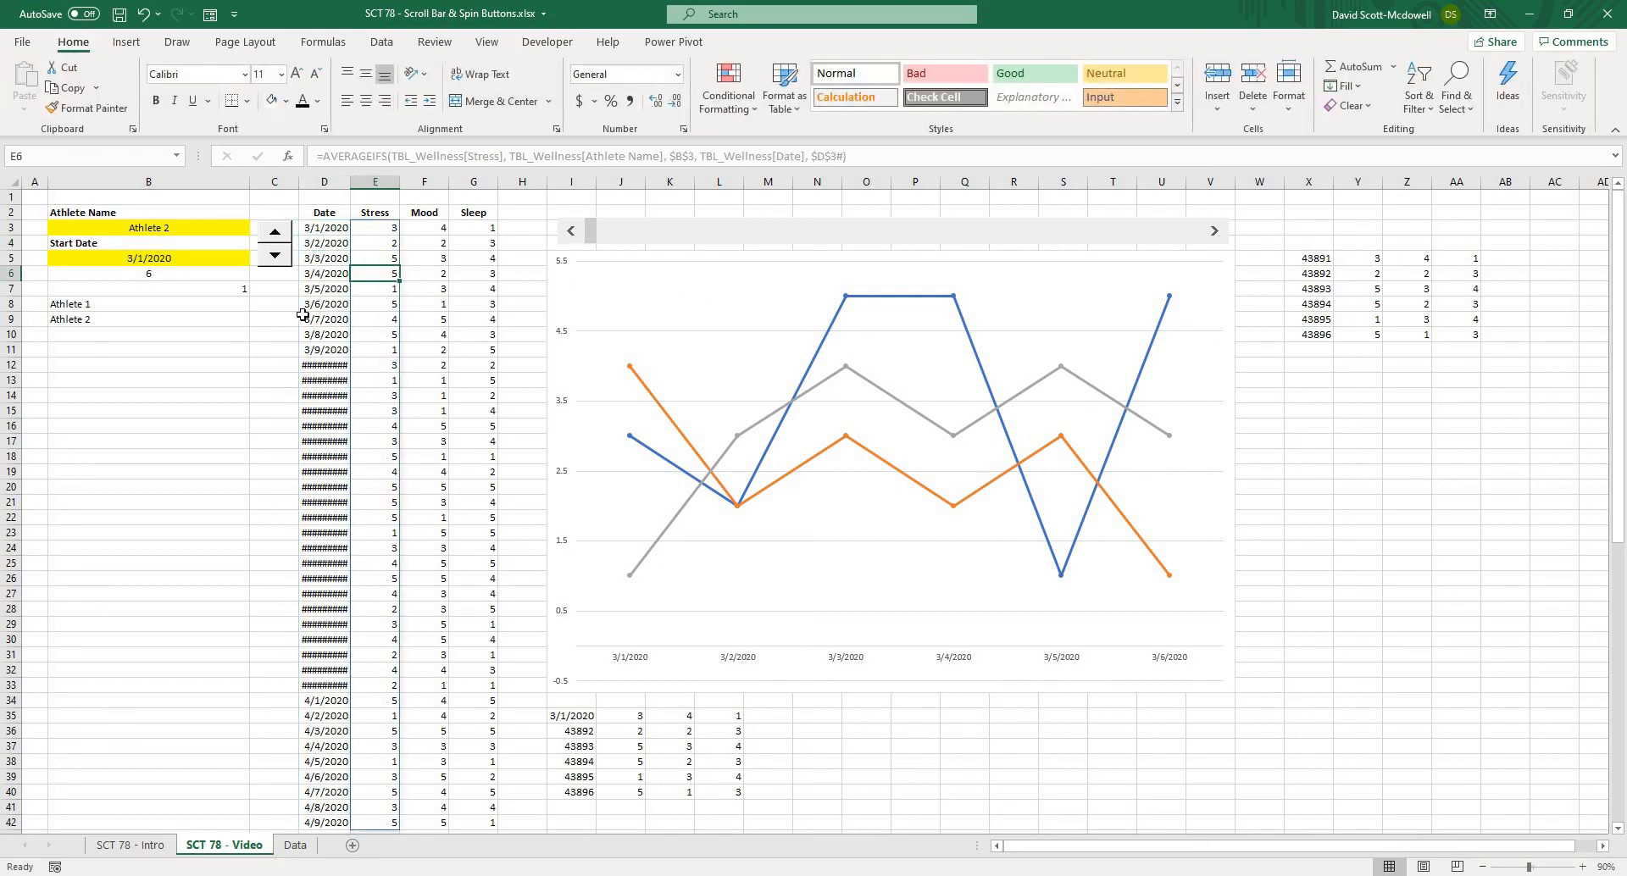
# Lower the day count to 5 with the spin button and highlight sample five-day windows in the date column
pyautogui.click(275, 255)
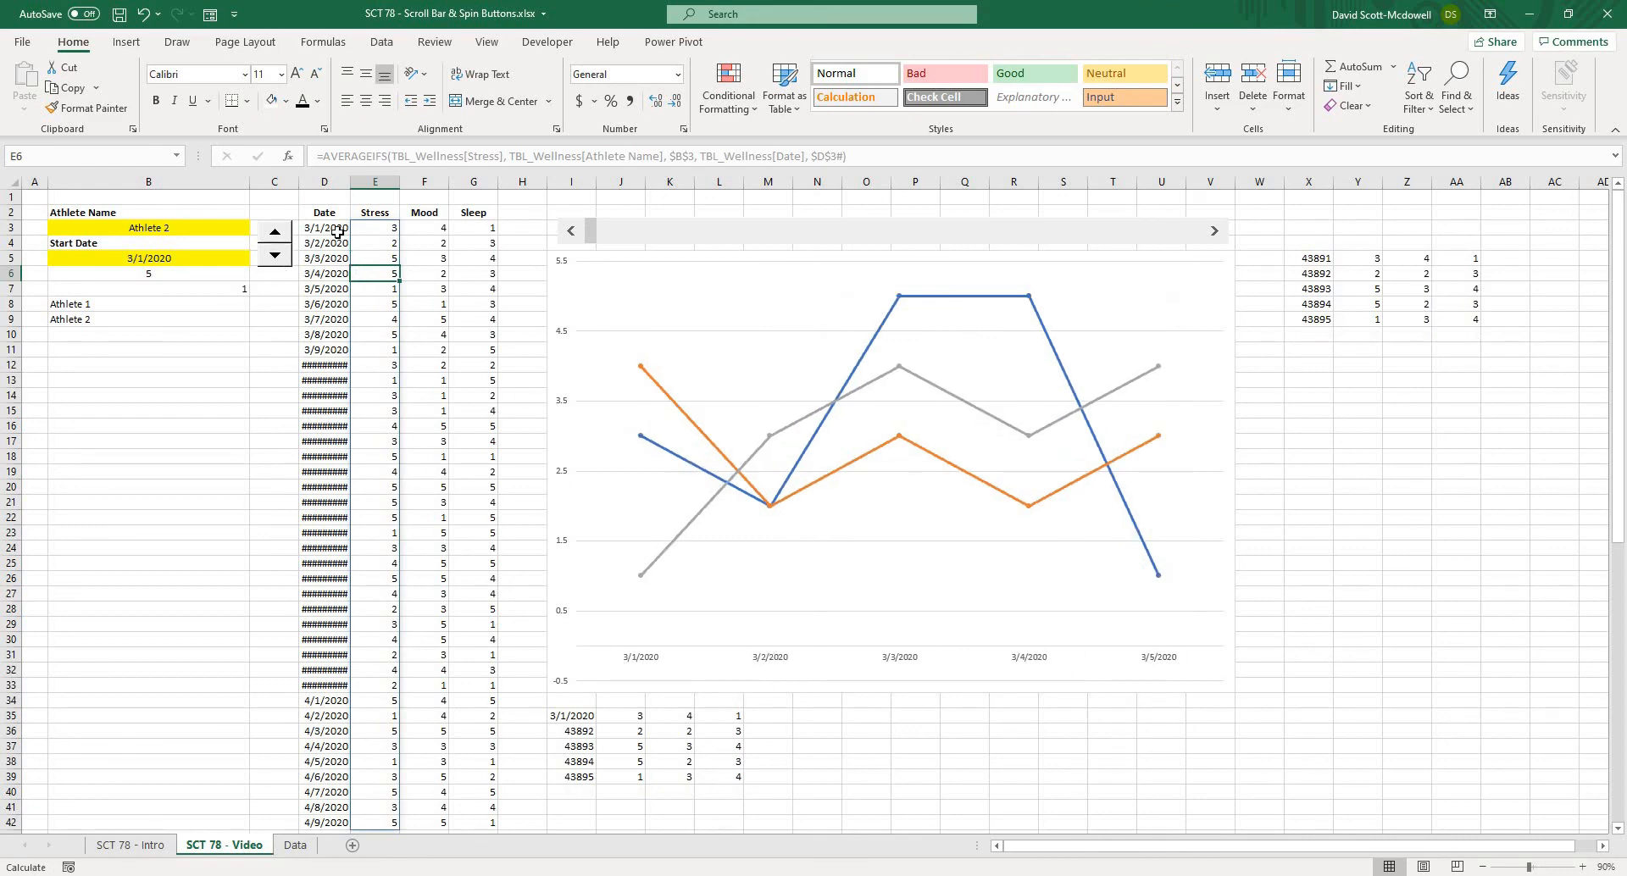
pyautogui.moveTo(338, 229); pyautogui.dragTo(338, 289)
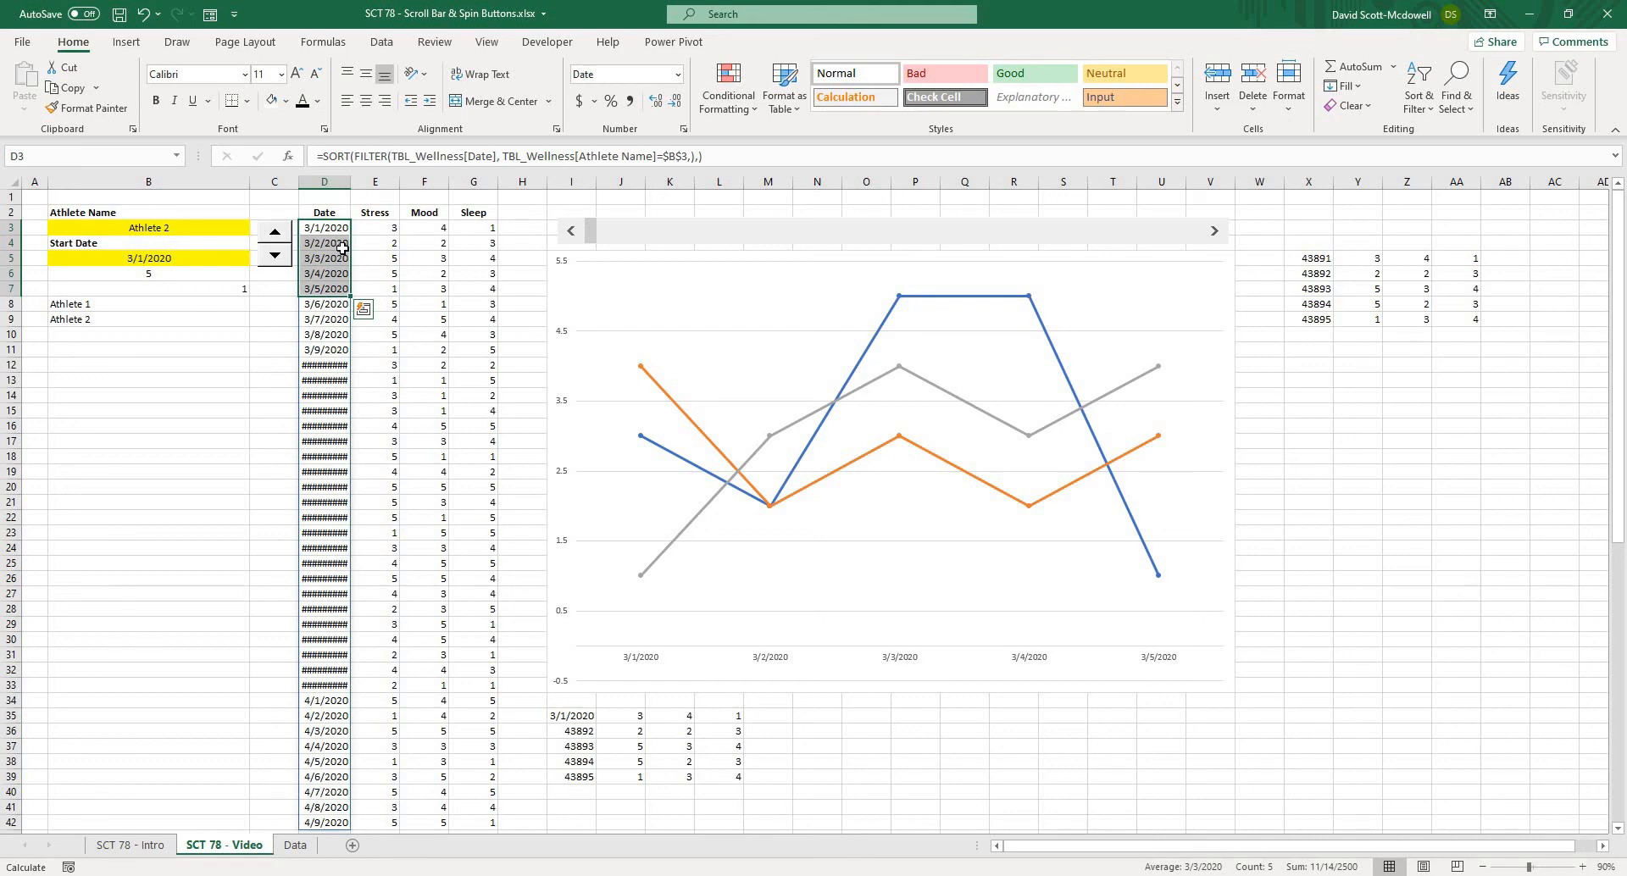
pyautogui.moveTo(335, 244); pyautogui.dragTo(321, 326)
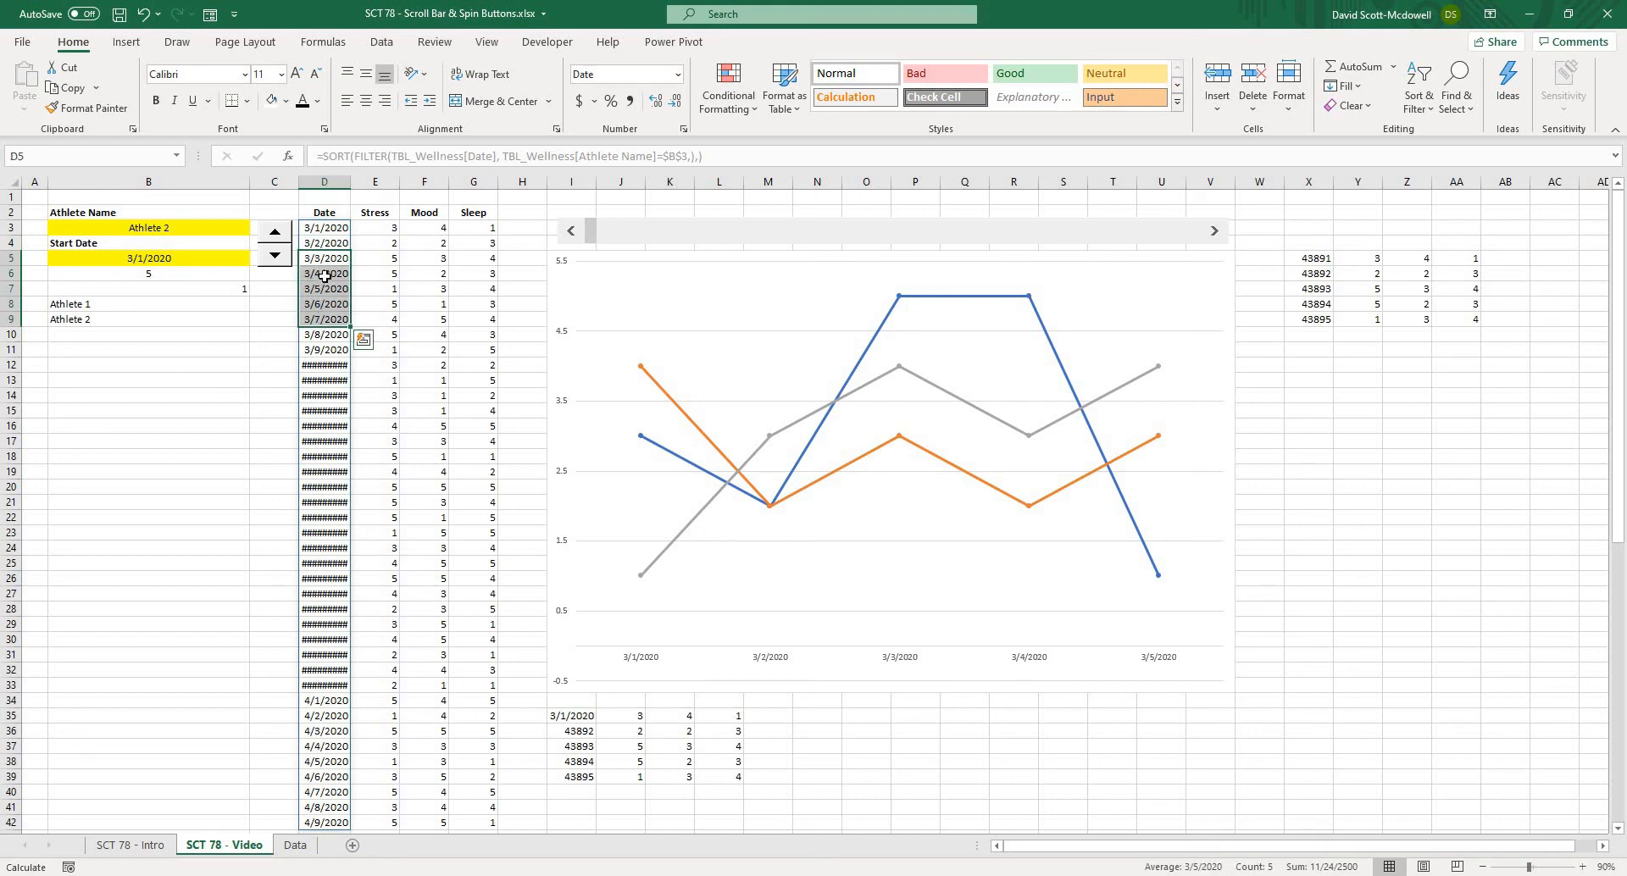
pyautogui.click(212, 333)
# Extend the start date formula in B5 to =D3+B7 so it adds the scroll bar value
pyautogui.click(177, 261)
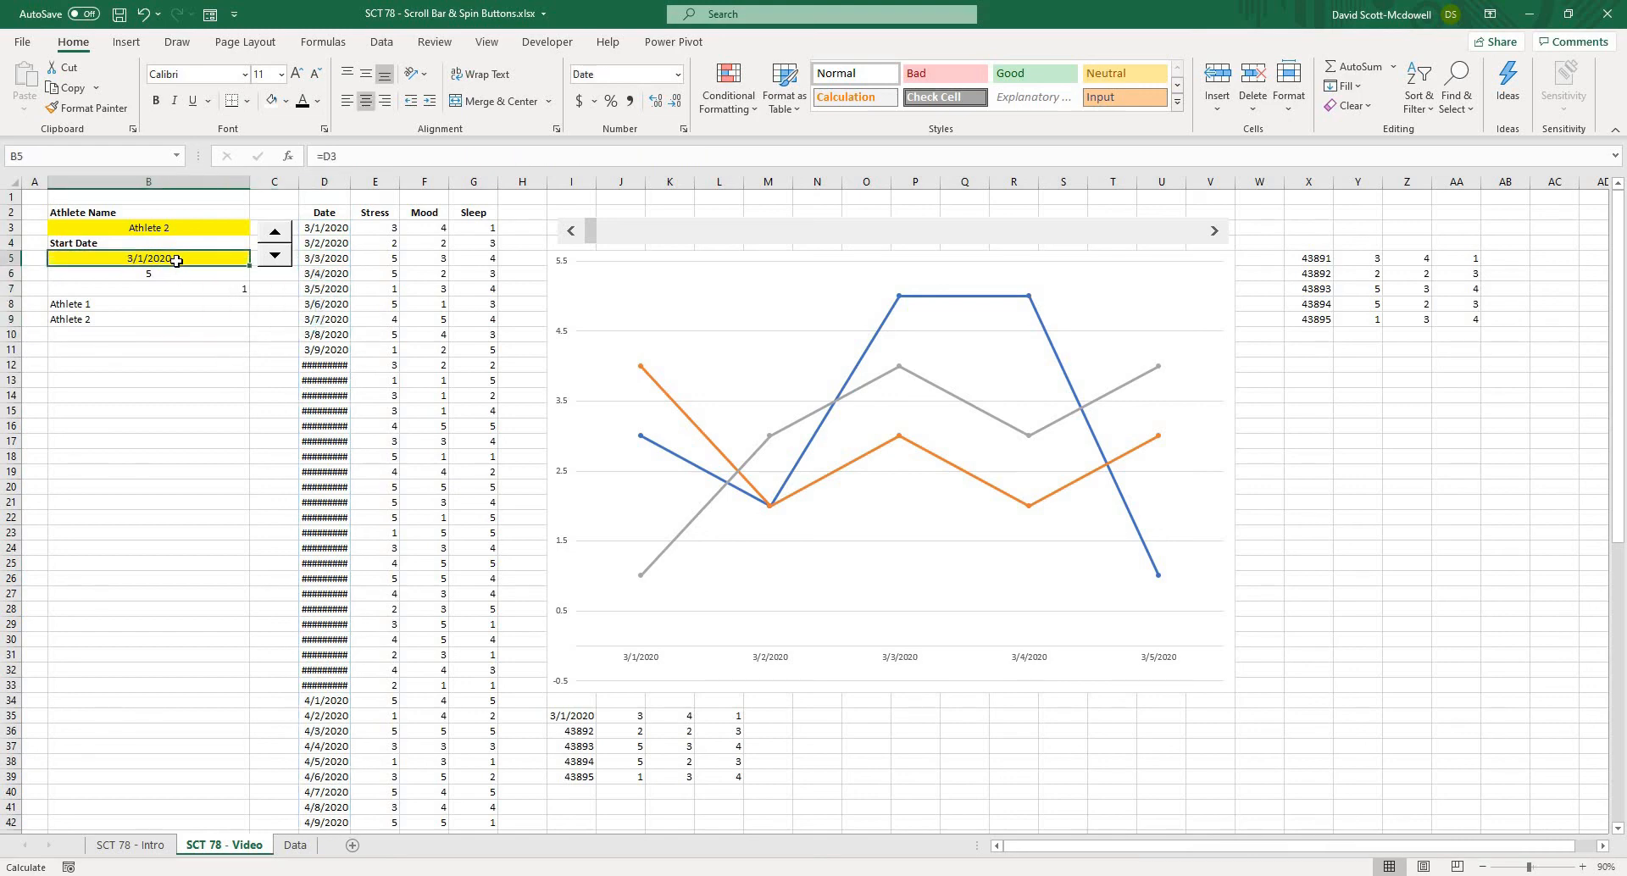
pyautogui.click(338, 159)
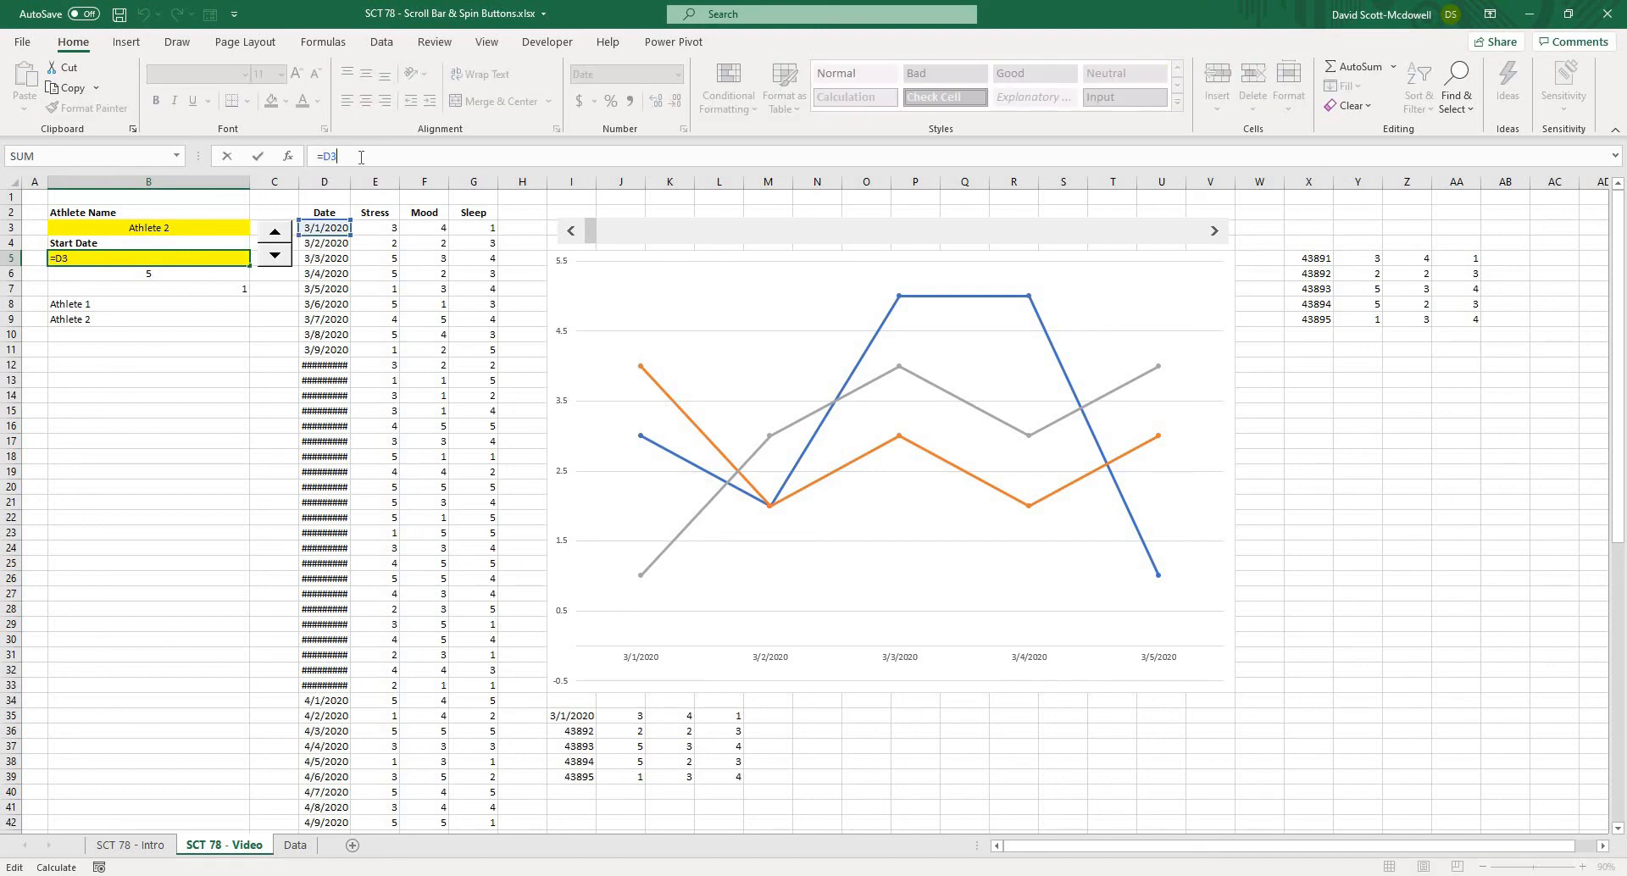
pyautogui.click(211, 288)
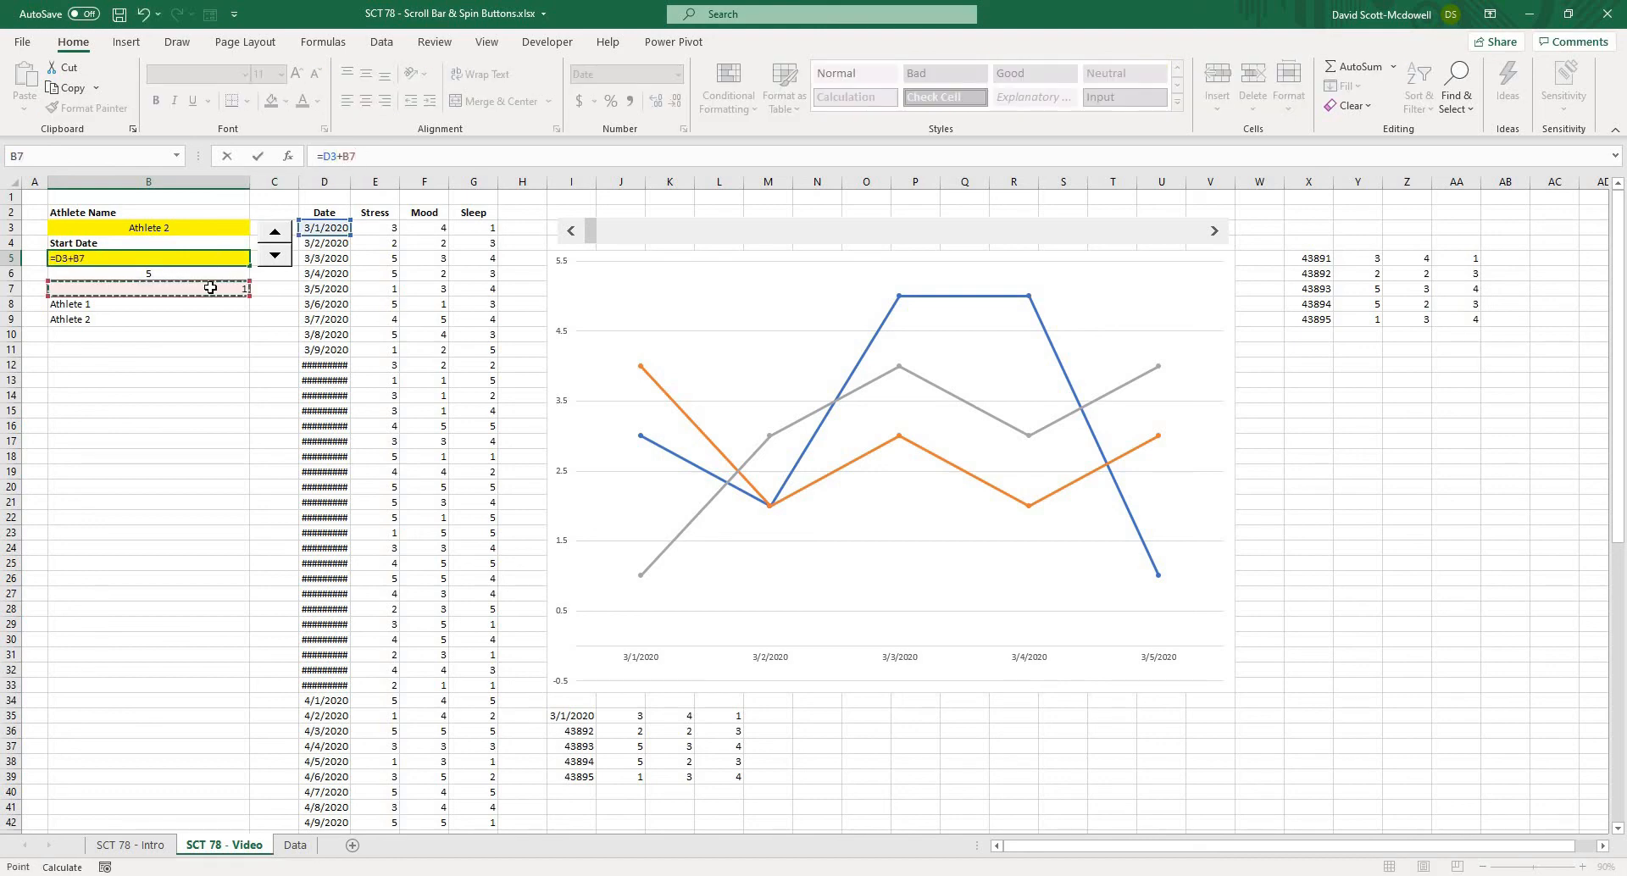
pyautogui.press('Return')
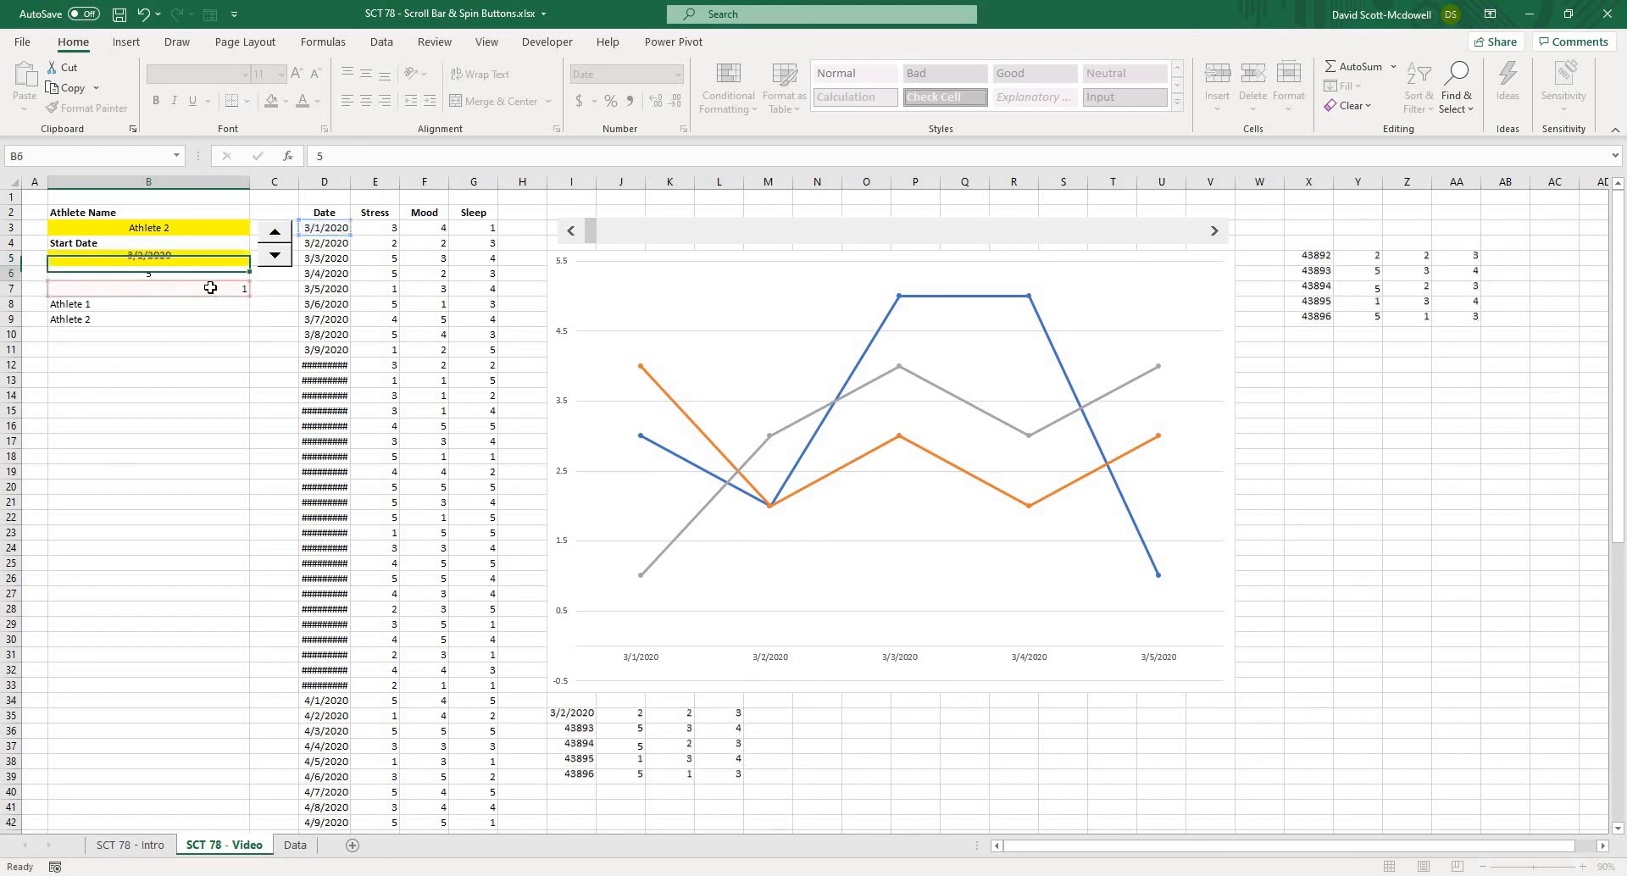
pyautogui.click(238, 305)
pyautogui.press('Down')
pyautogui.press('Down')
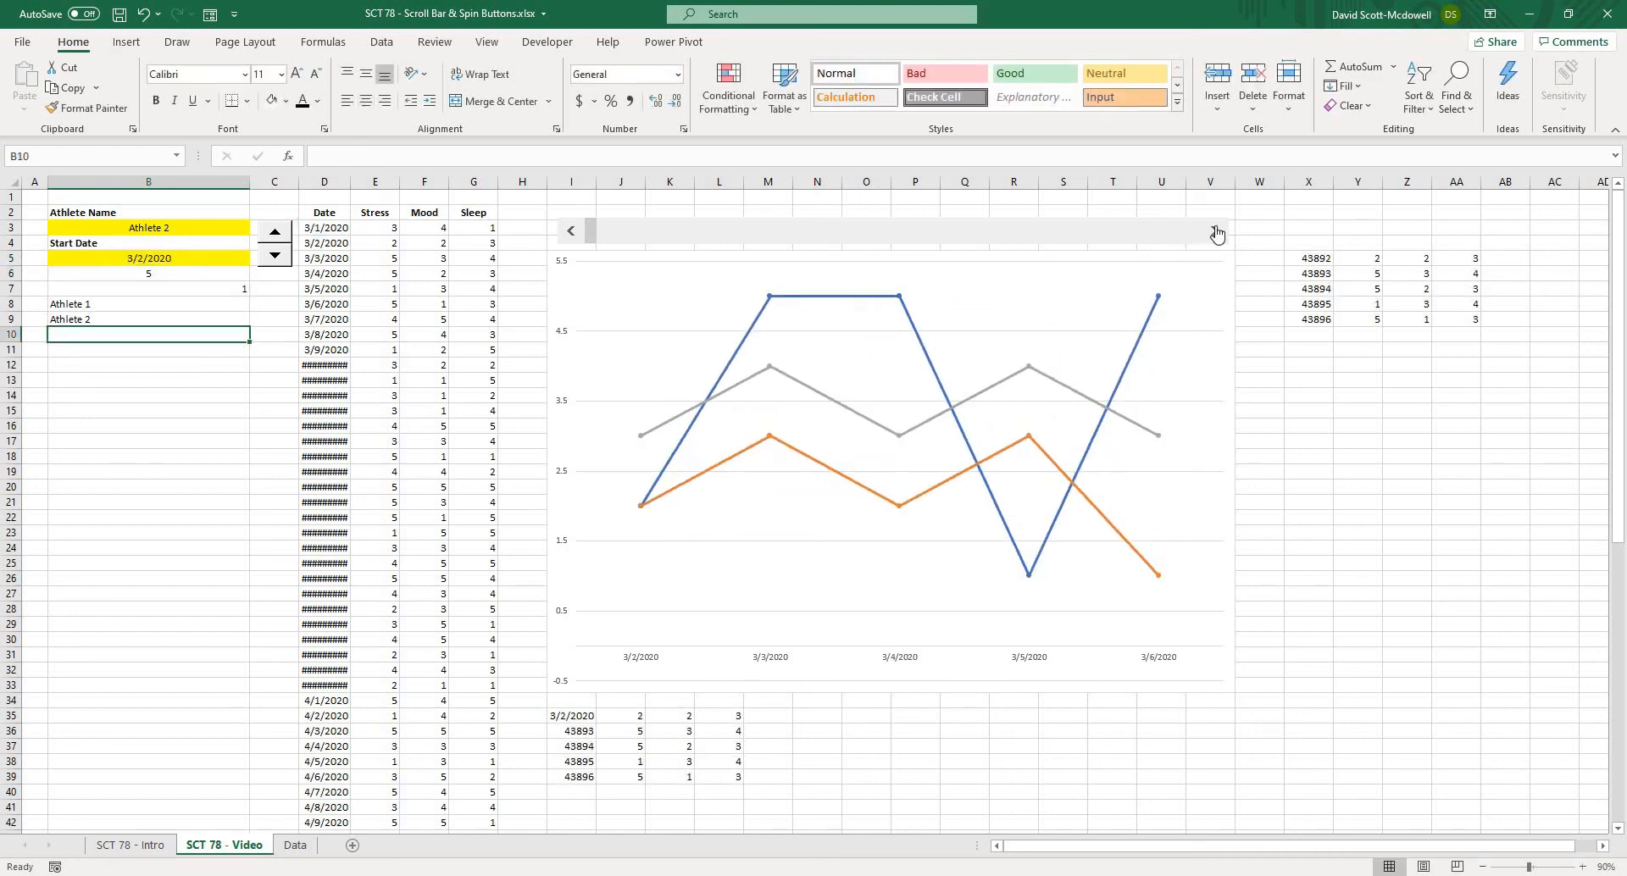
# Test the scroll bar by advancing it in single steps, moving it to 43 and returning it to 1, dismissing any alerts
pyautogui.click(1215, 231)
pyautogui.click(1215, 232)
pyautogui.click(1215, 231)
pyautogui.click(1215, 231)
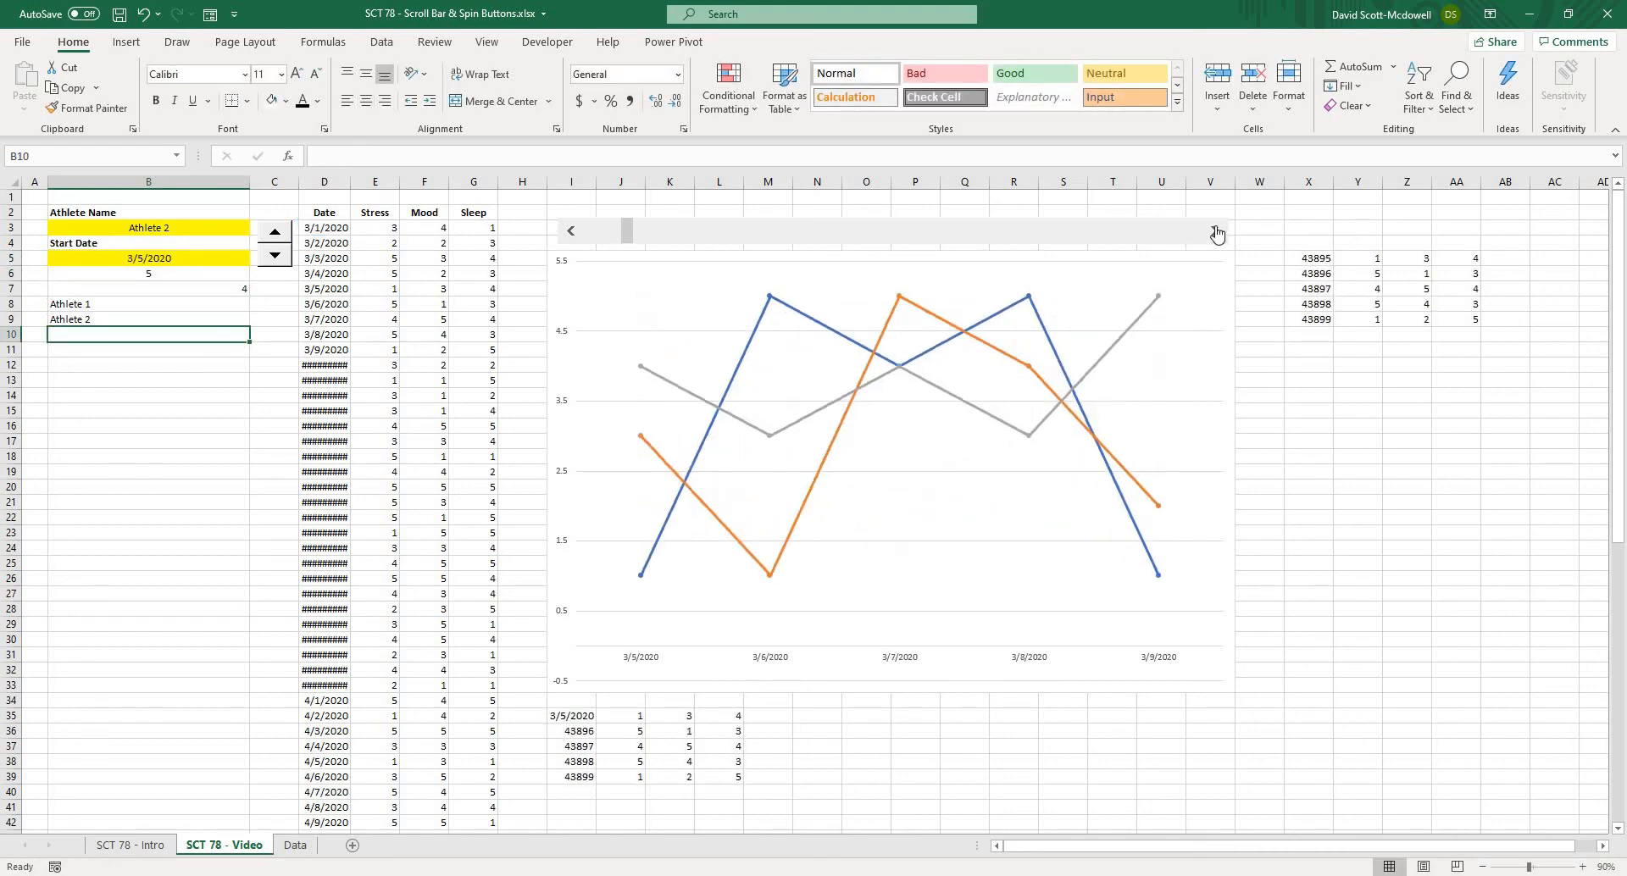
pyautogui.click(1215, 231)
pyautogui.moveTo(654, 232); pyautogui.dragTo(1122, 232)
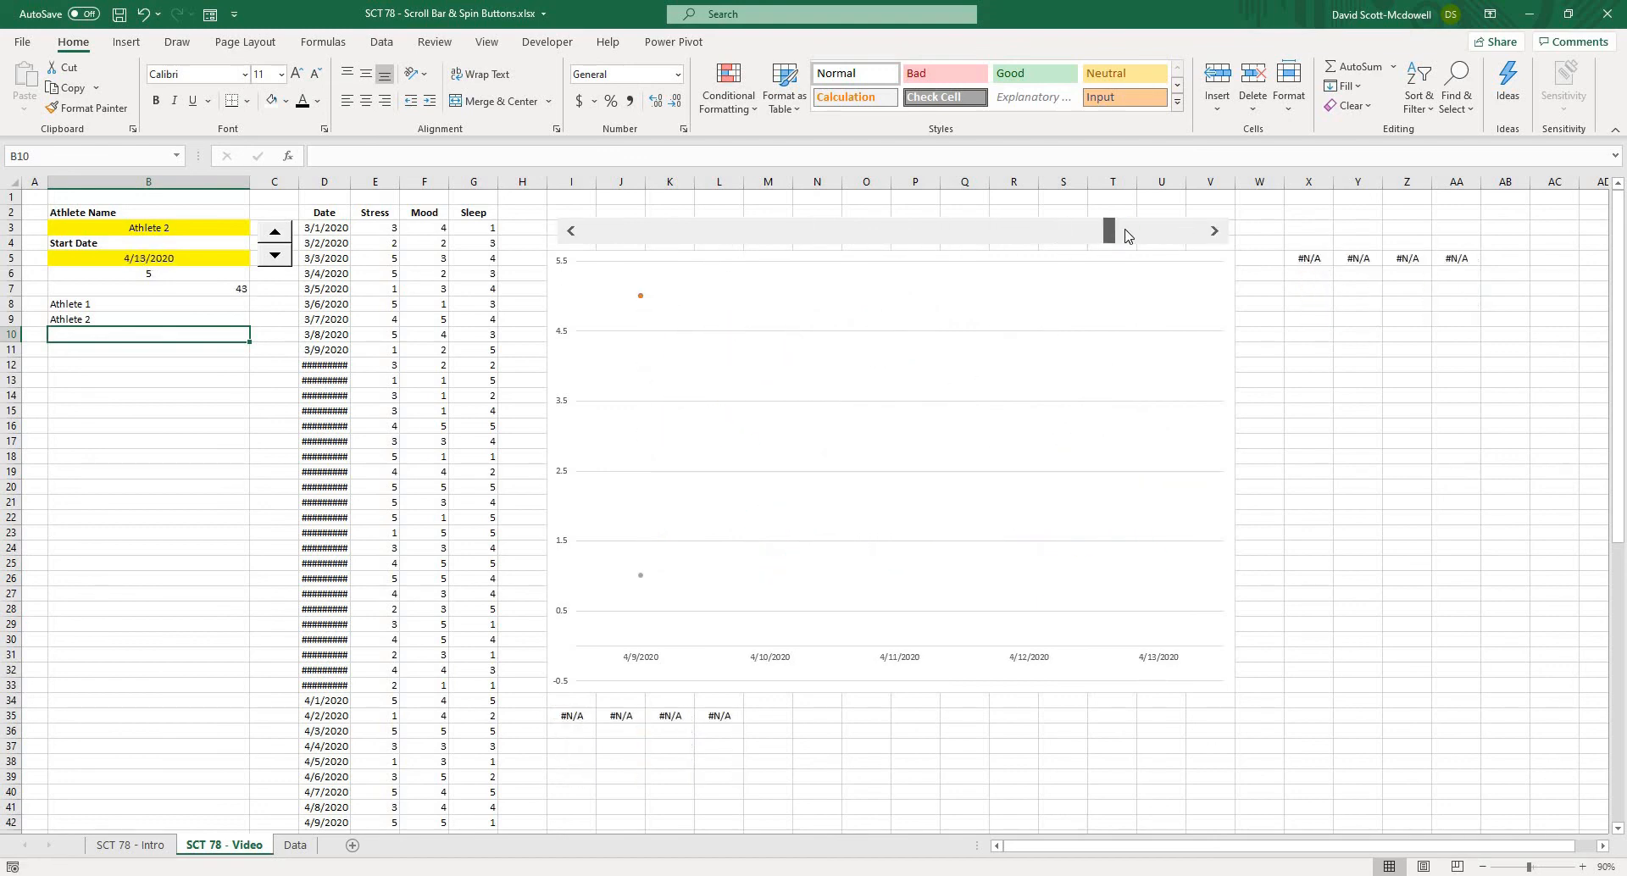
pyautogui.click(825, 498)
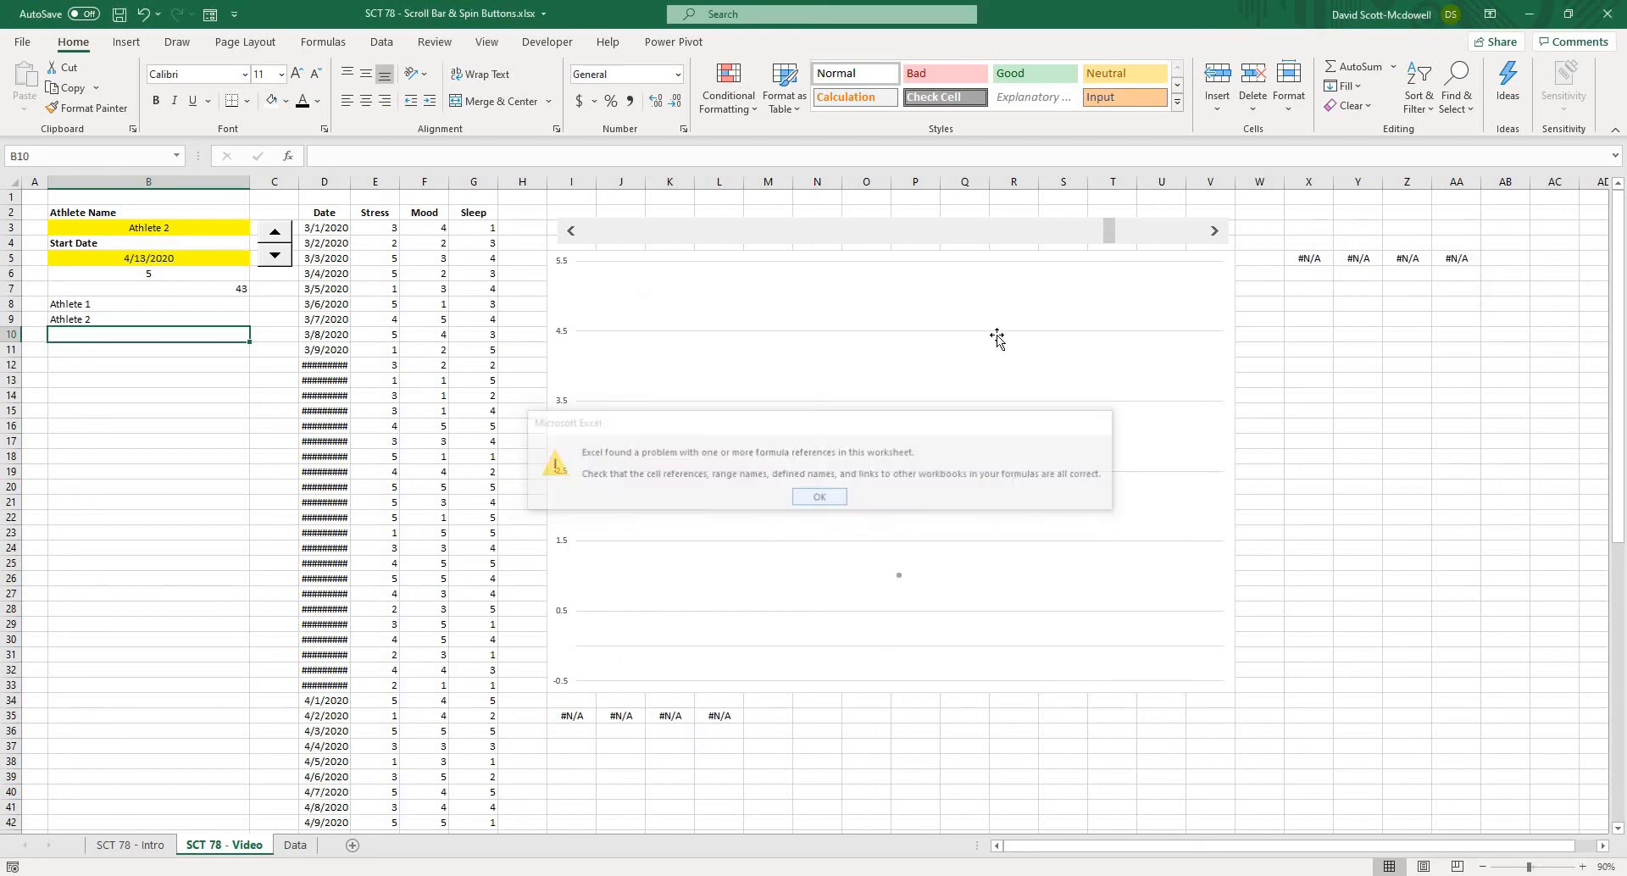
pyautogui.click(821, 238)
pyautogui.click(616, 232)
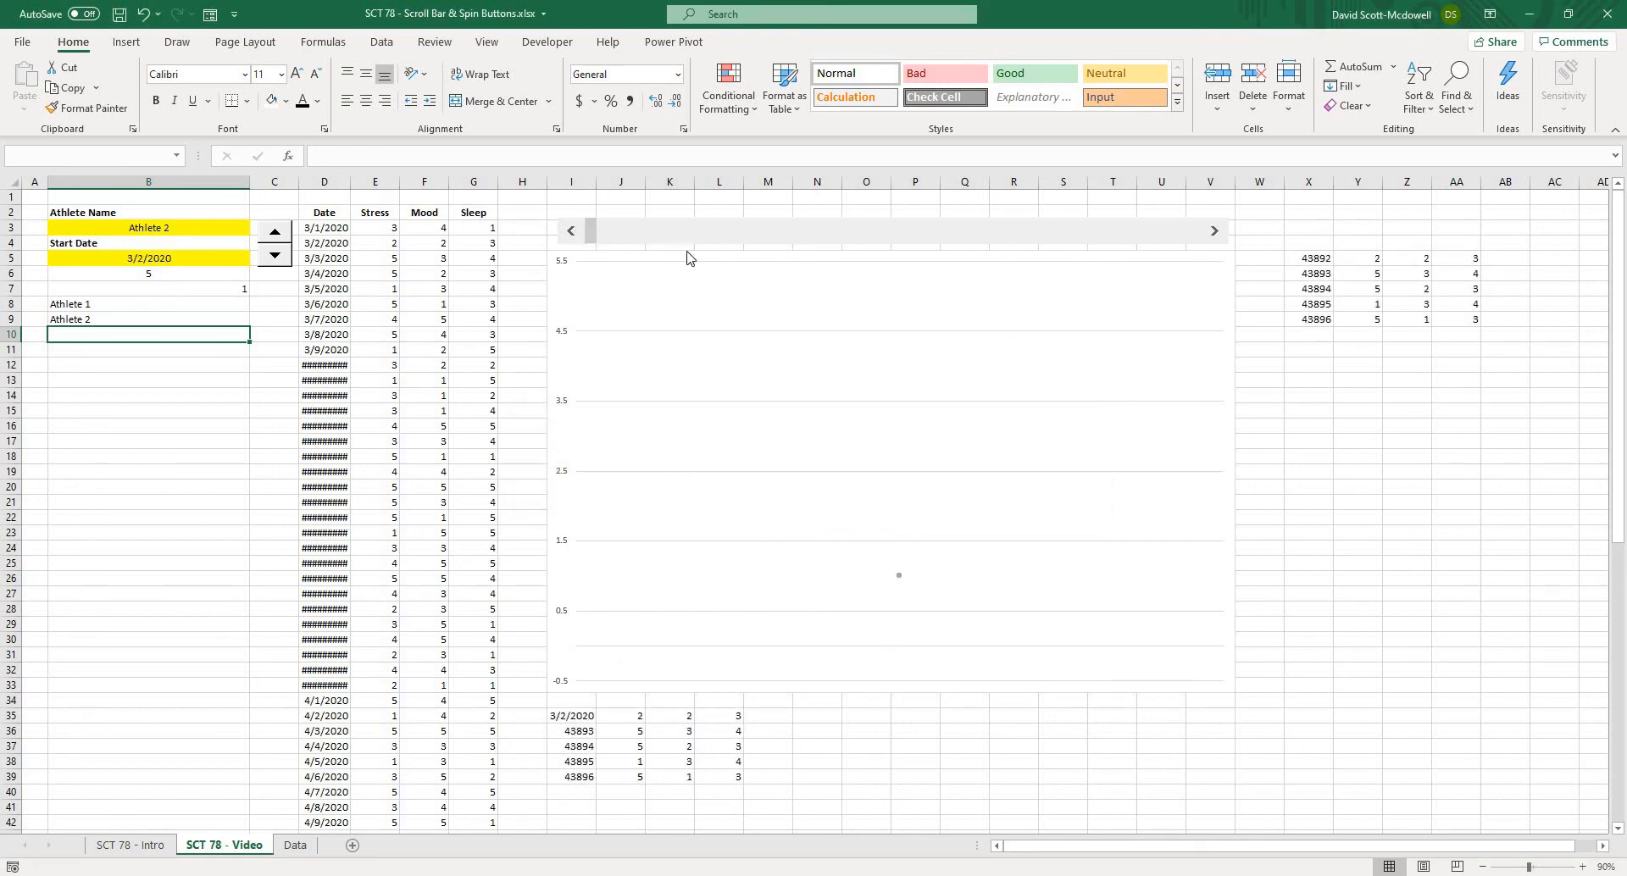
pyautogui.click(819, 498)
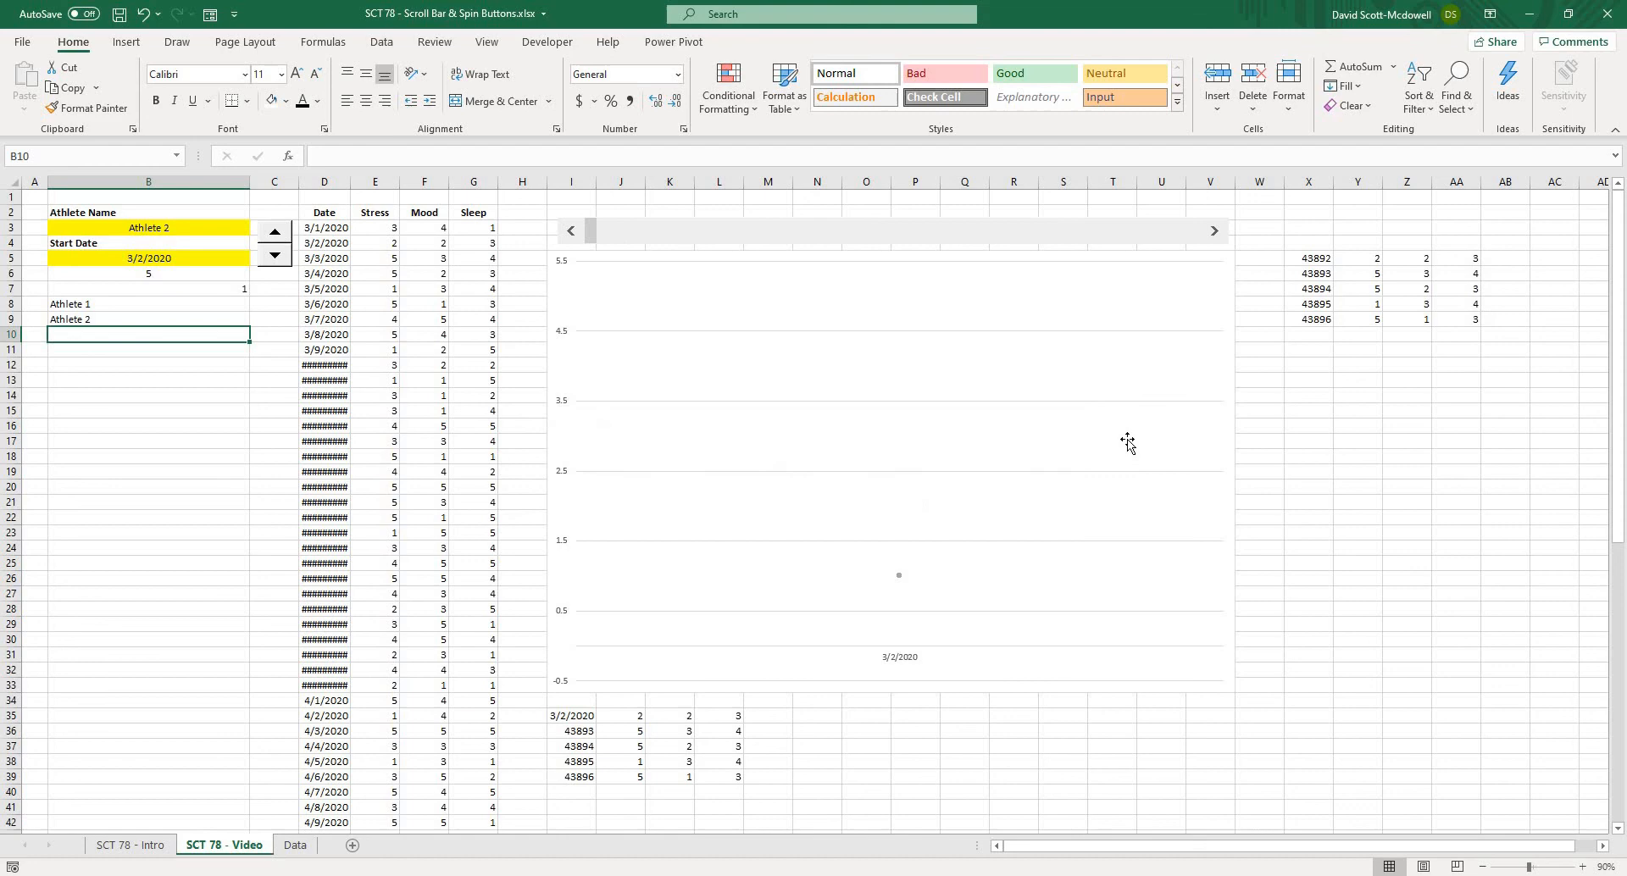
pyautogui.click(1210, 411)
pyautogui.click(1308, 410)
pyautogui.click(255, 320)
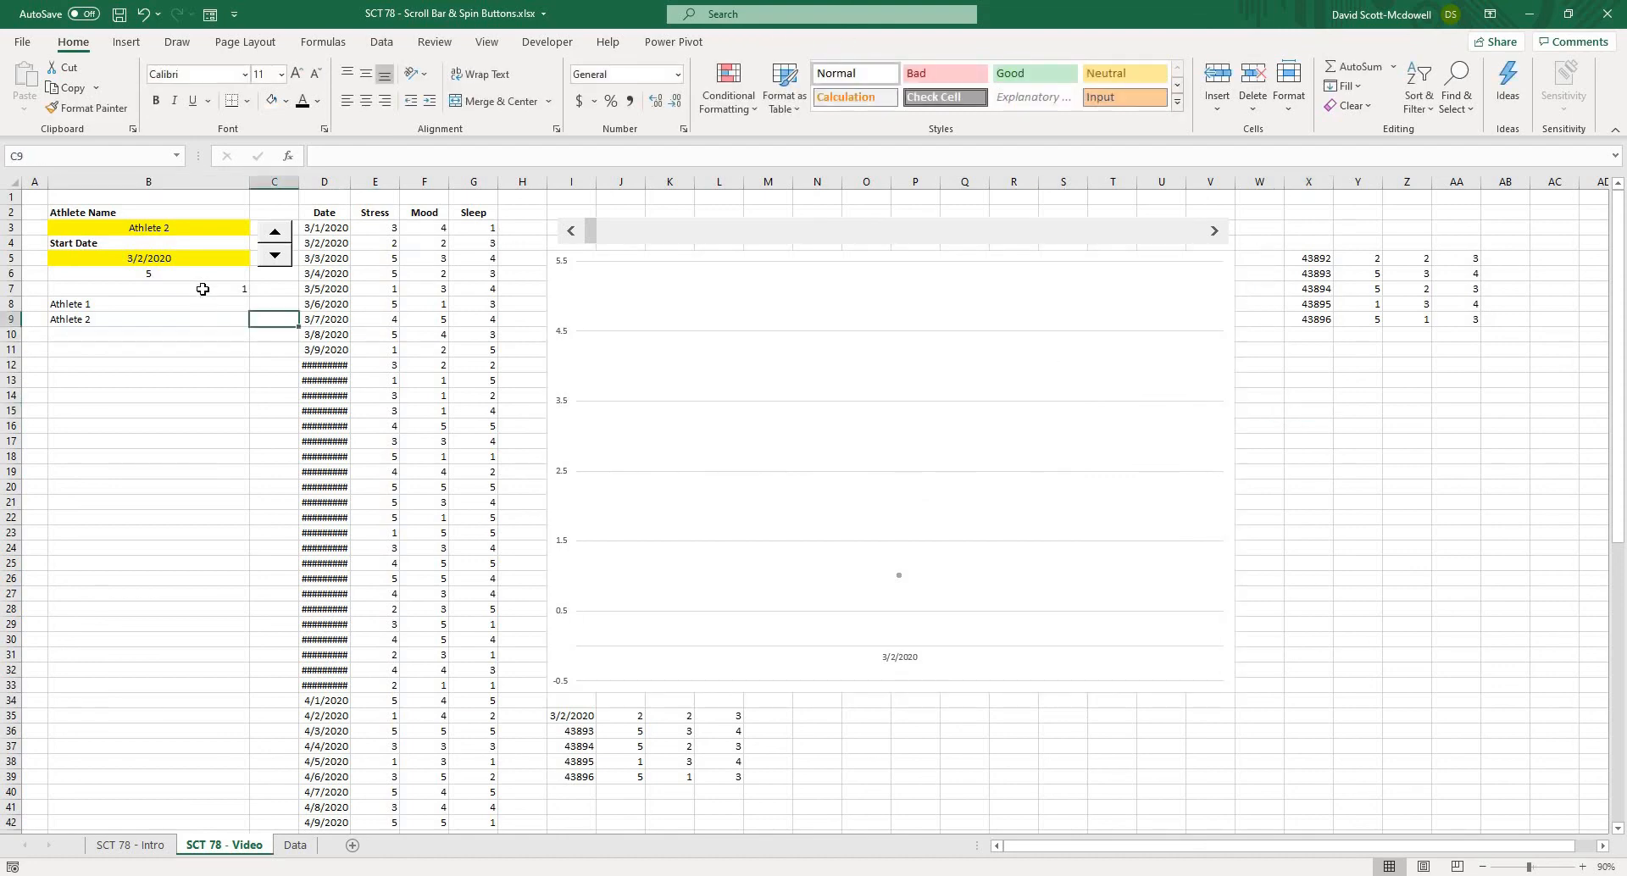
pyautogui.click(202, 288)
pyautogui.click(144, 258)
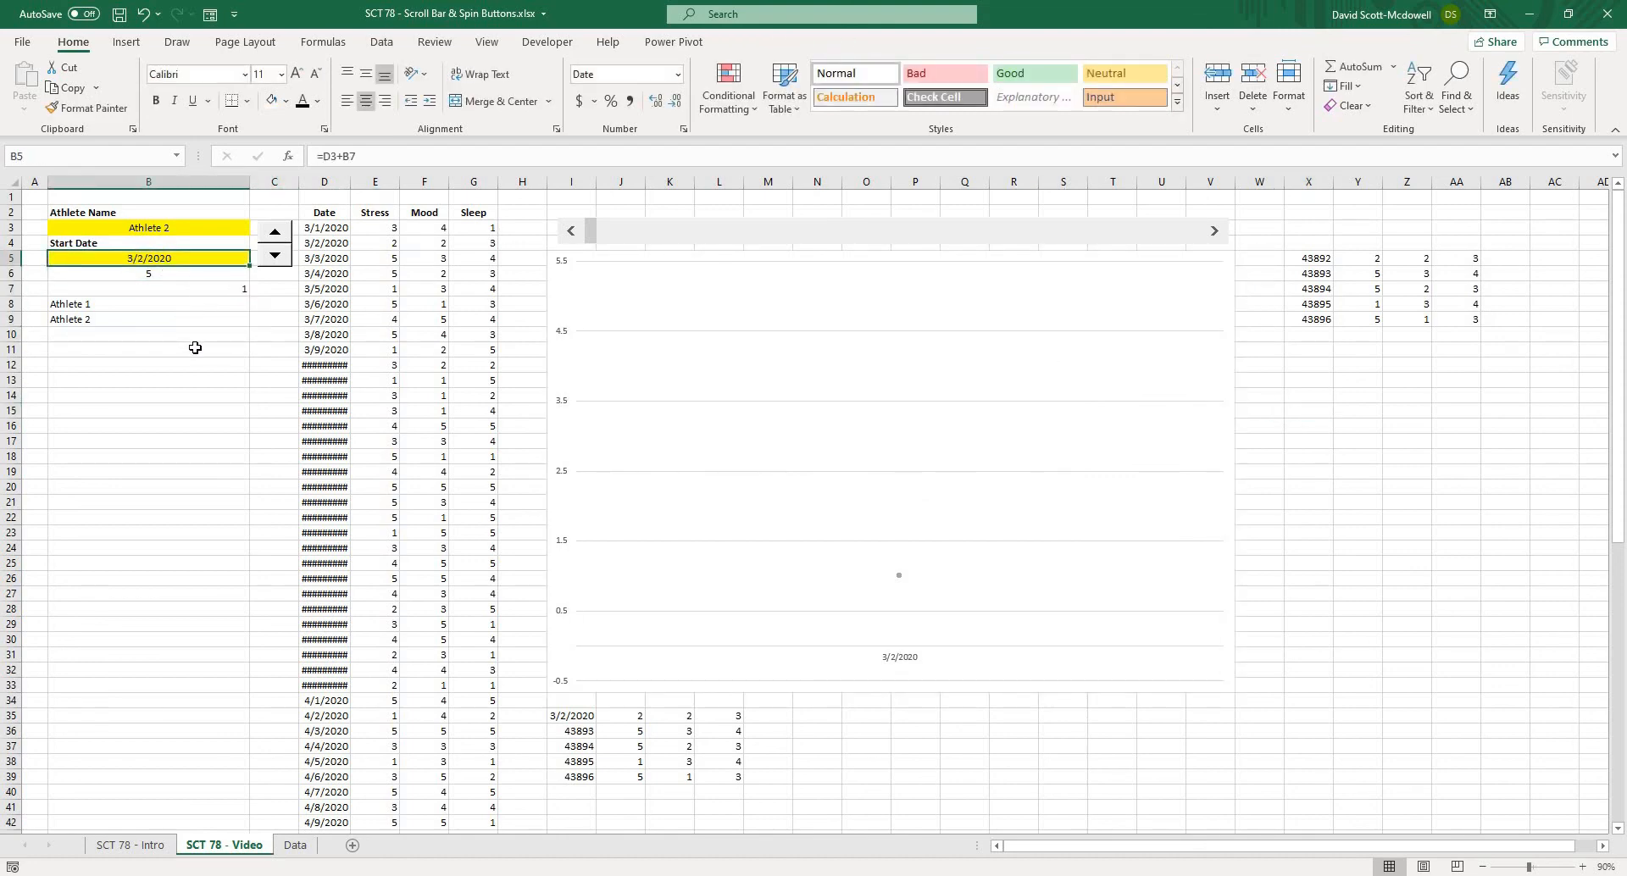
pyautogui.click(195, 347)
pyautogui.click(211, 335)
# Wrap the start date formula in B5 in an IF function with the logical test D3+B7<max($D$3#)
pyautogui.click(134, 256)
pyautogui.click(327, 157)
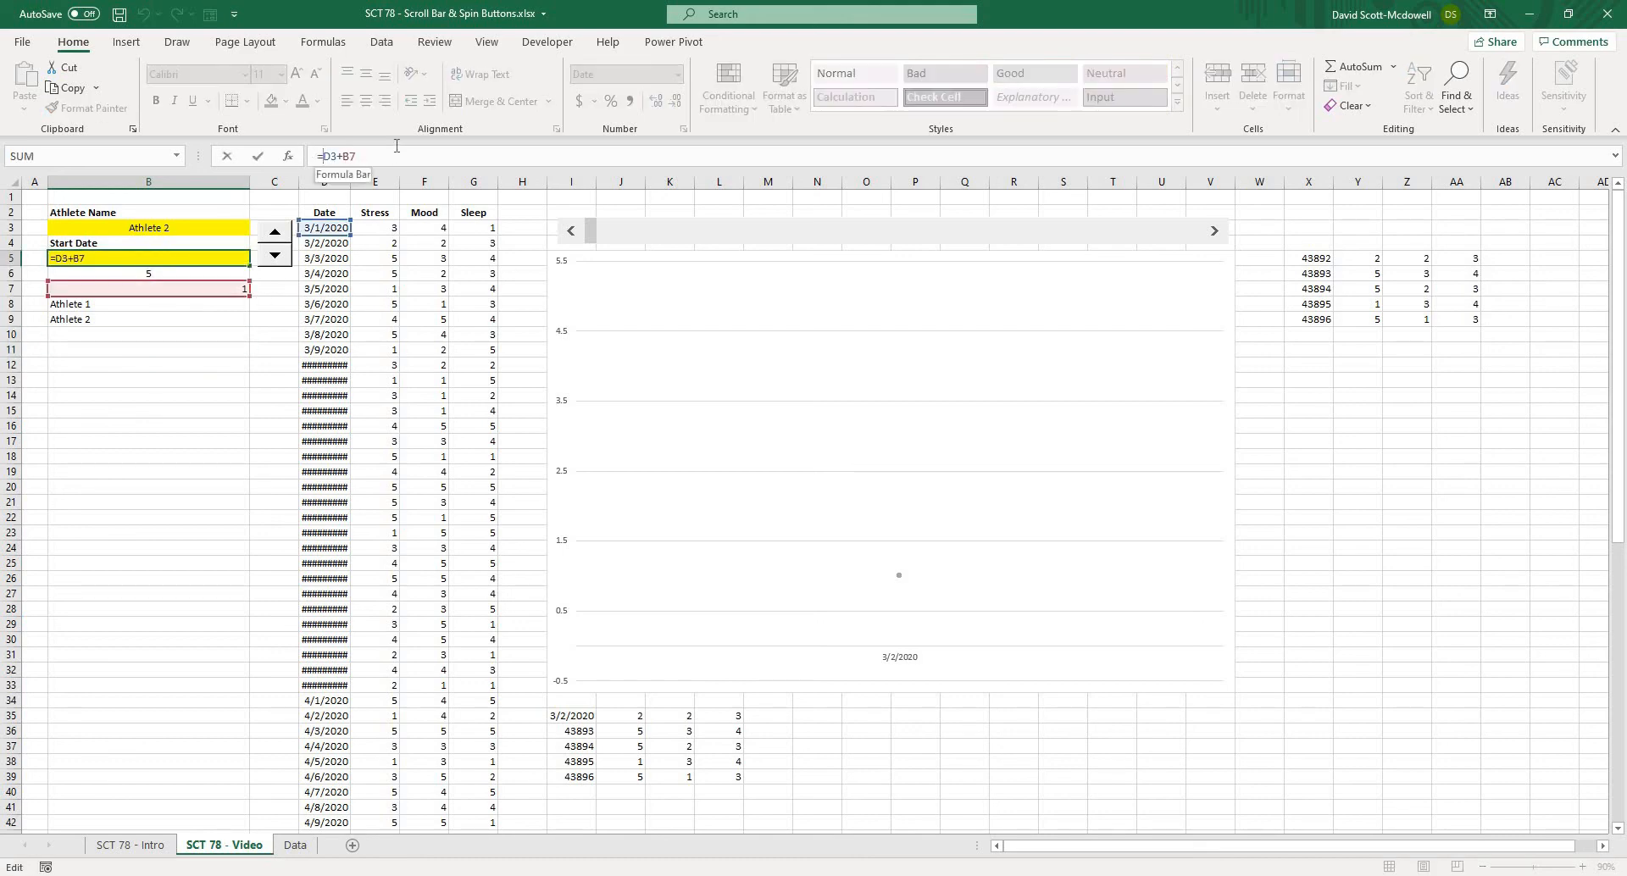
pyautogui.write('I')
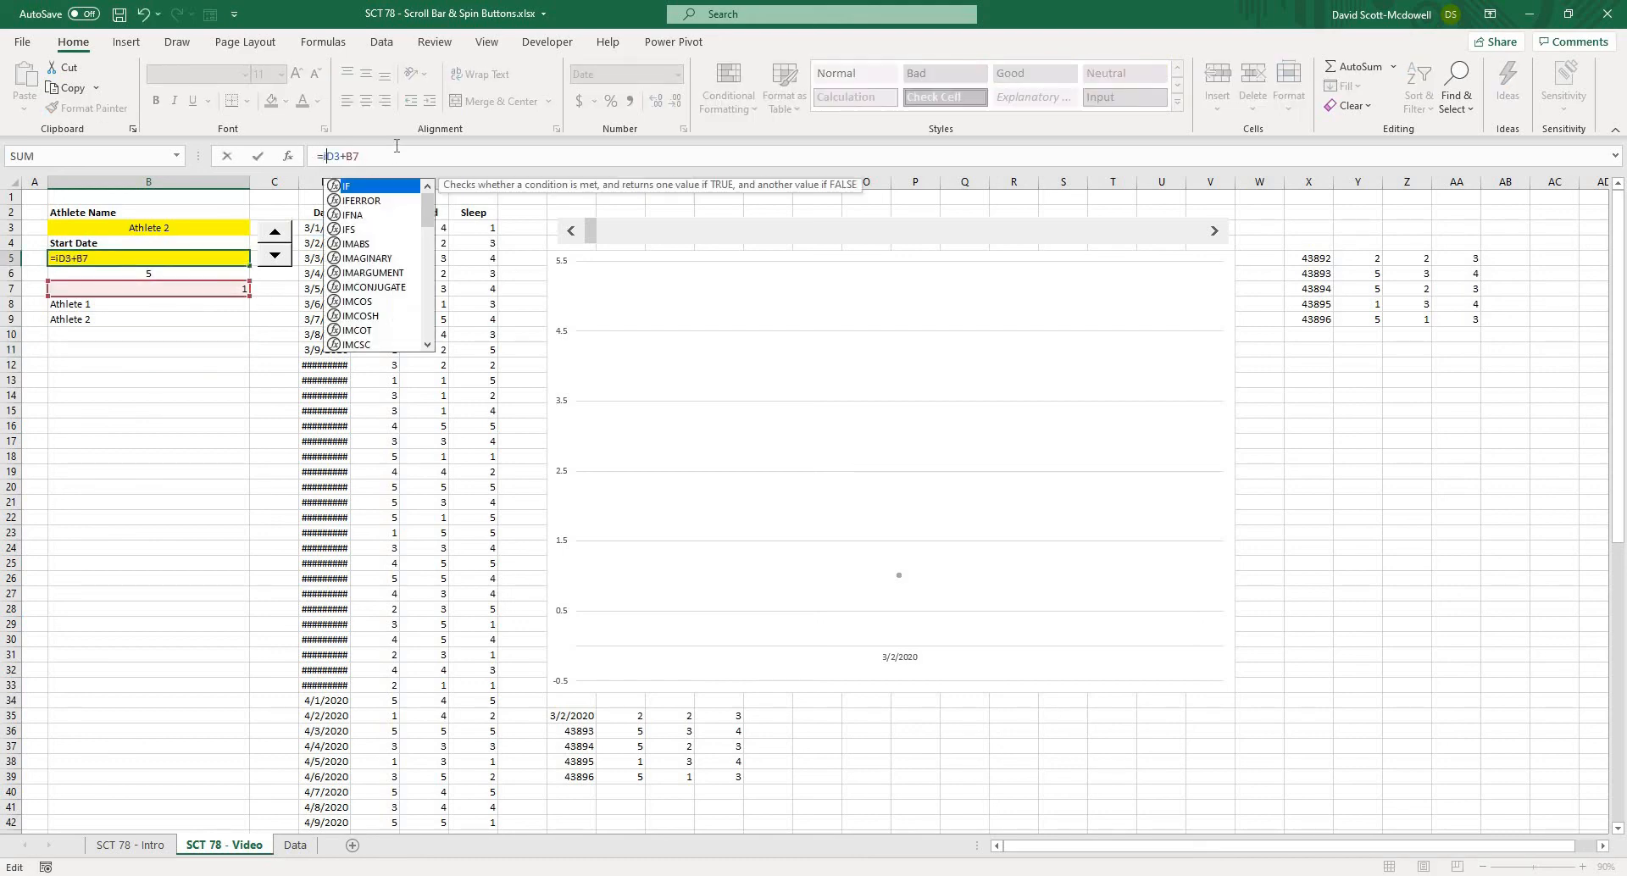
pyautogui.write('f')
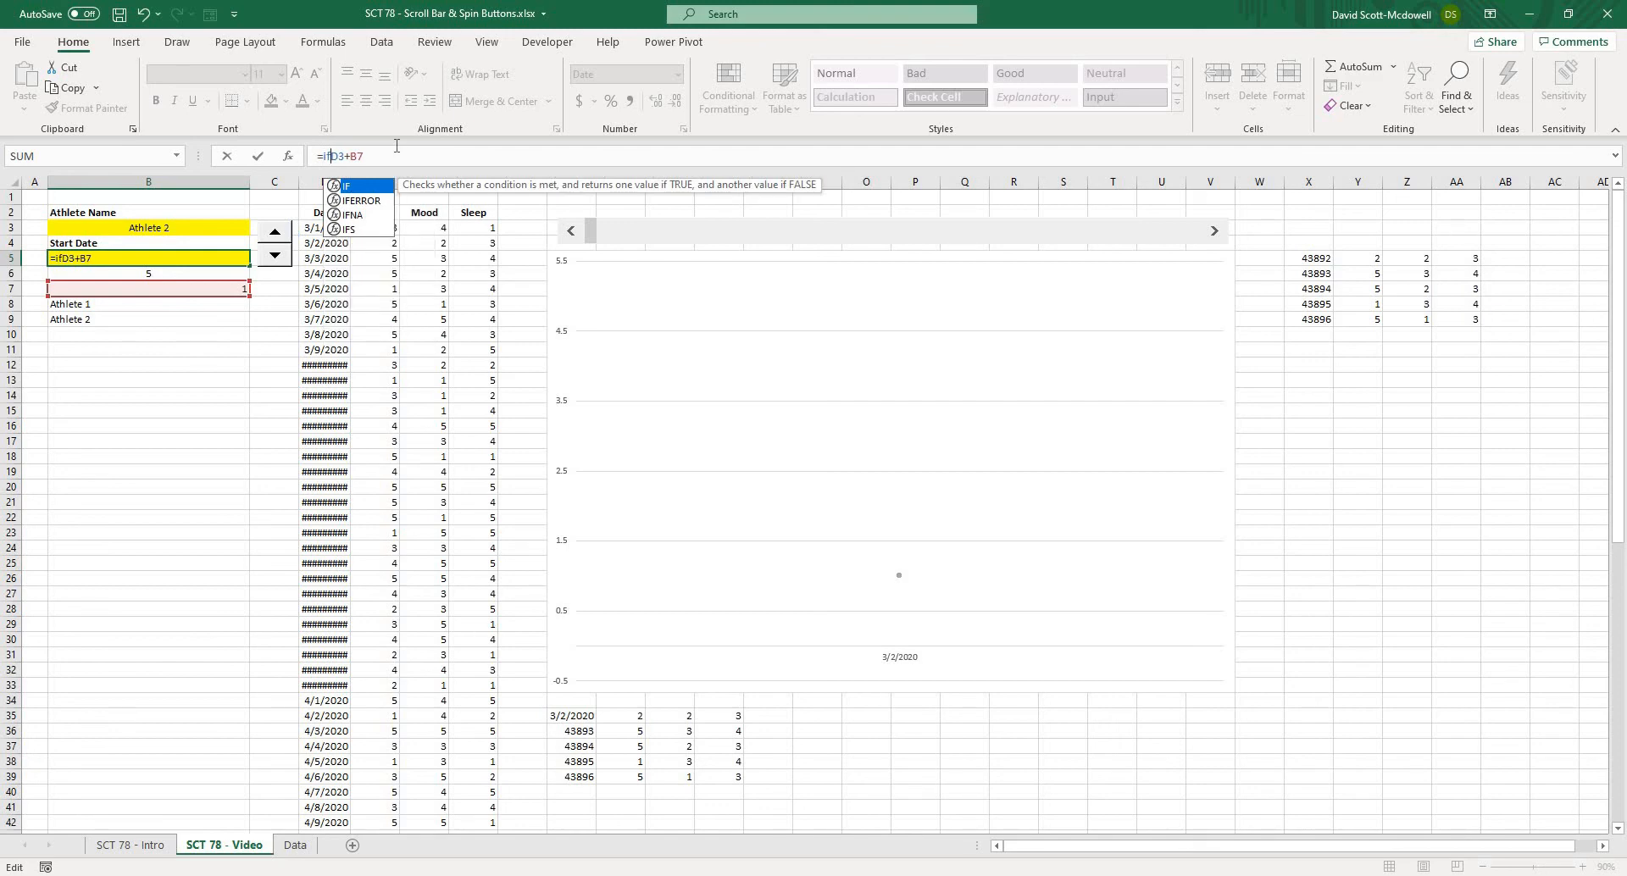
pyautogui.write('(')
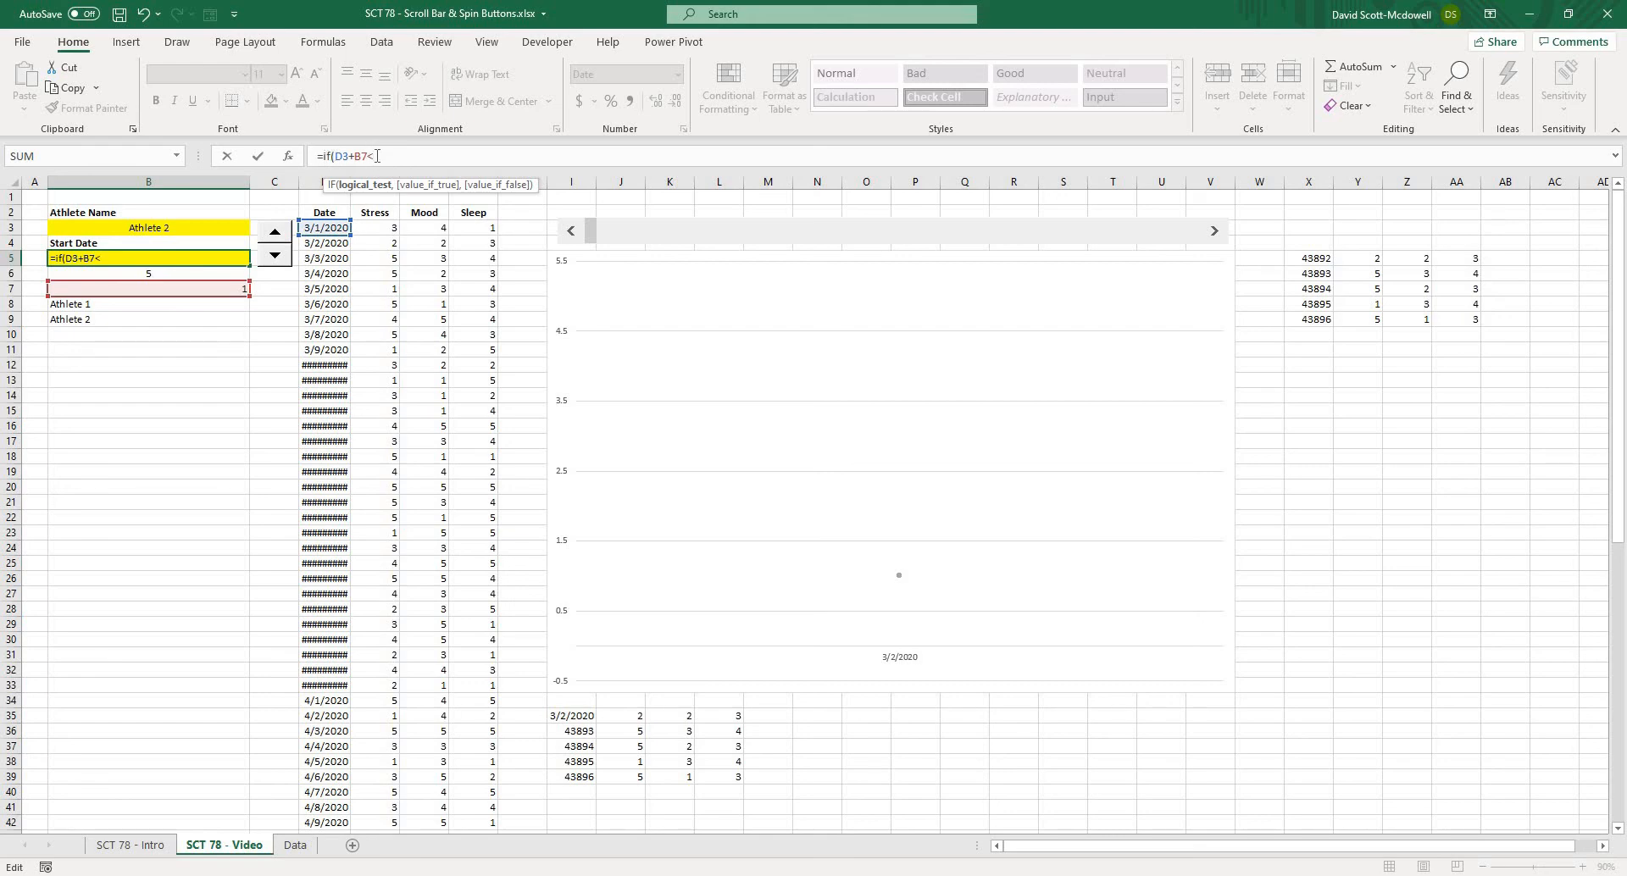
pyautogui.write('max')
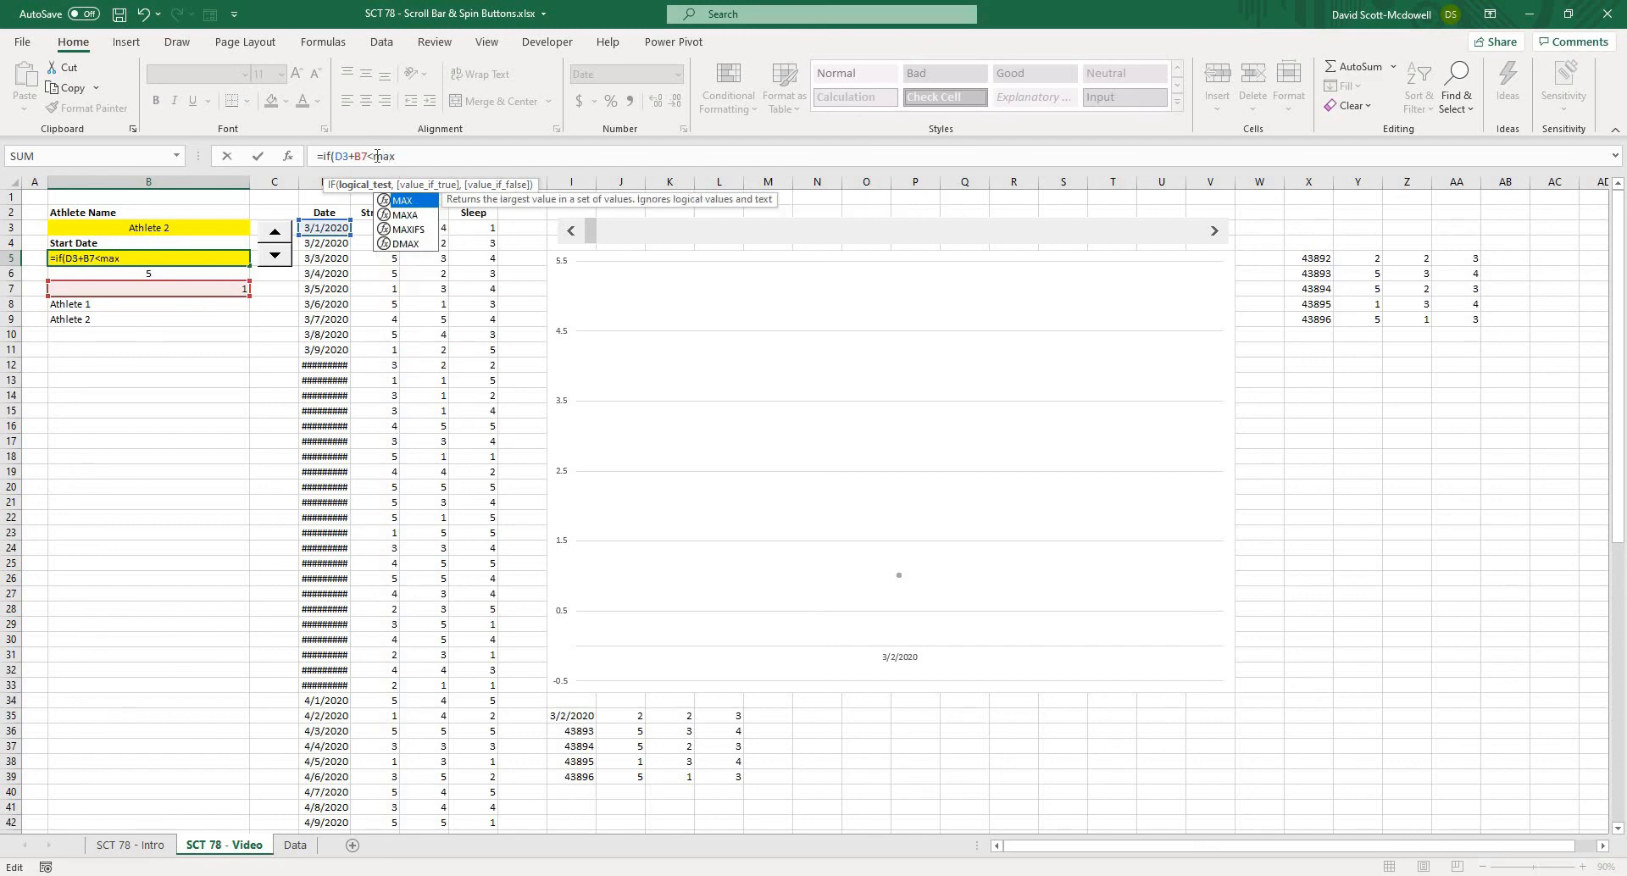
pyautogui.write('(')
pyautogui.click(336, 229)
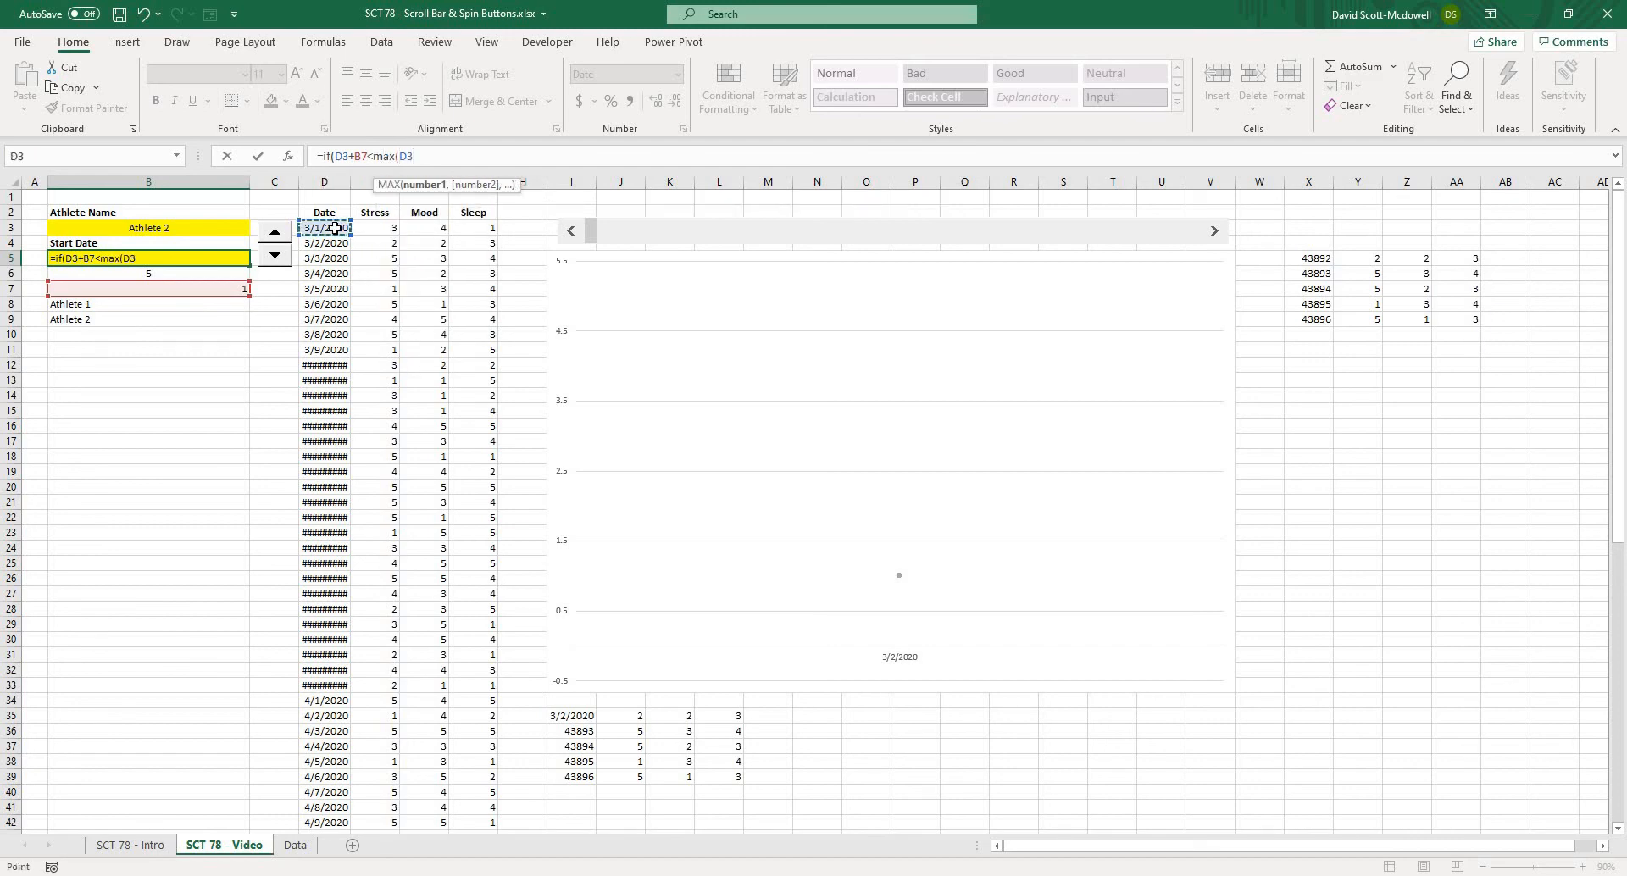
pyautogui.write('#')
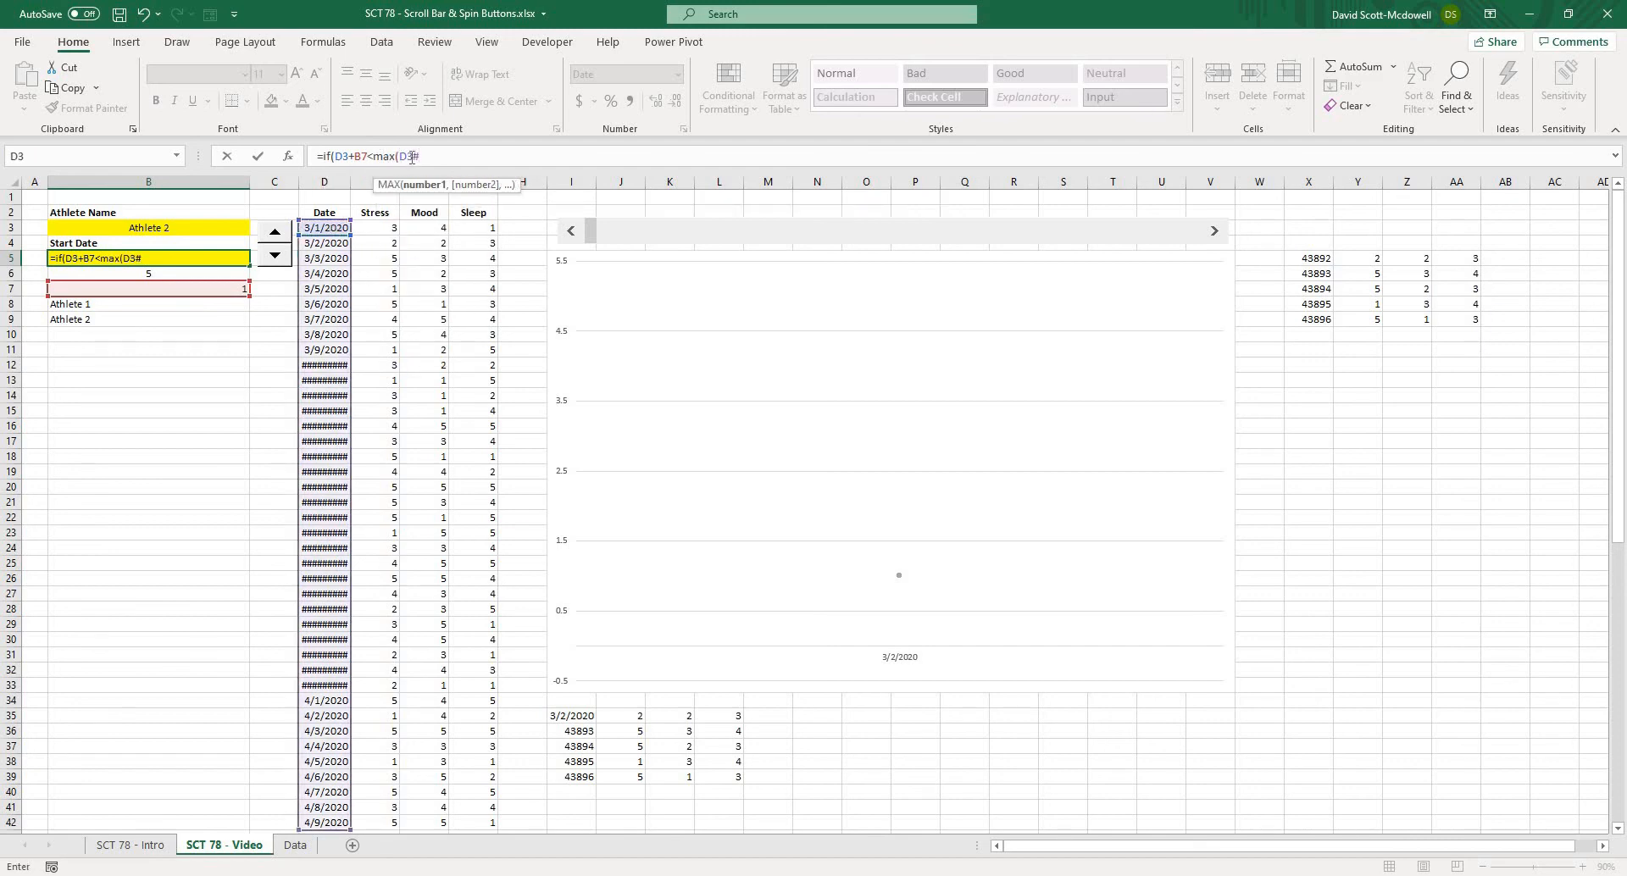
pyautogui.press('F4')
pyautogui.click(438, 158)
pyautogui.write('),')
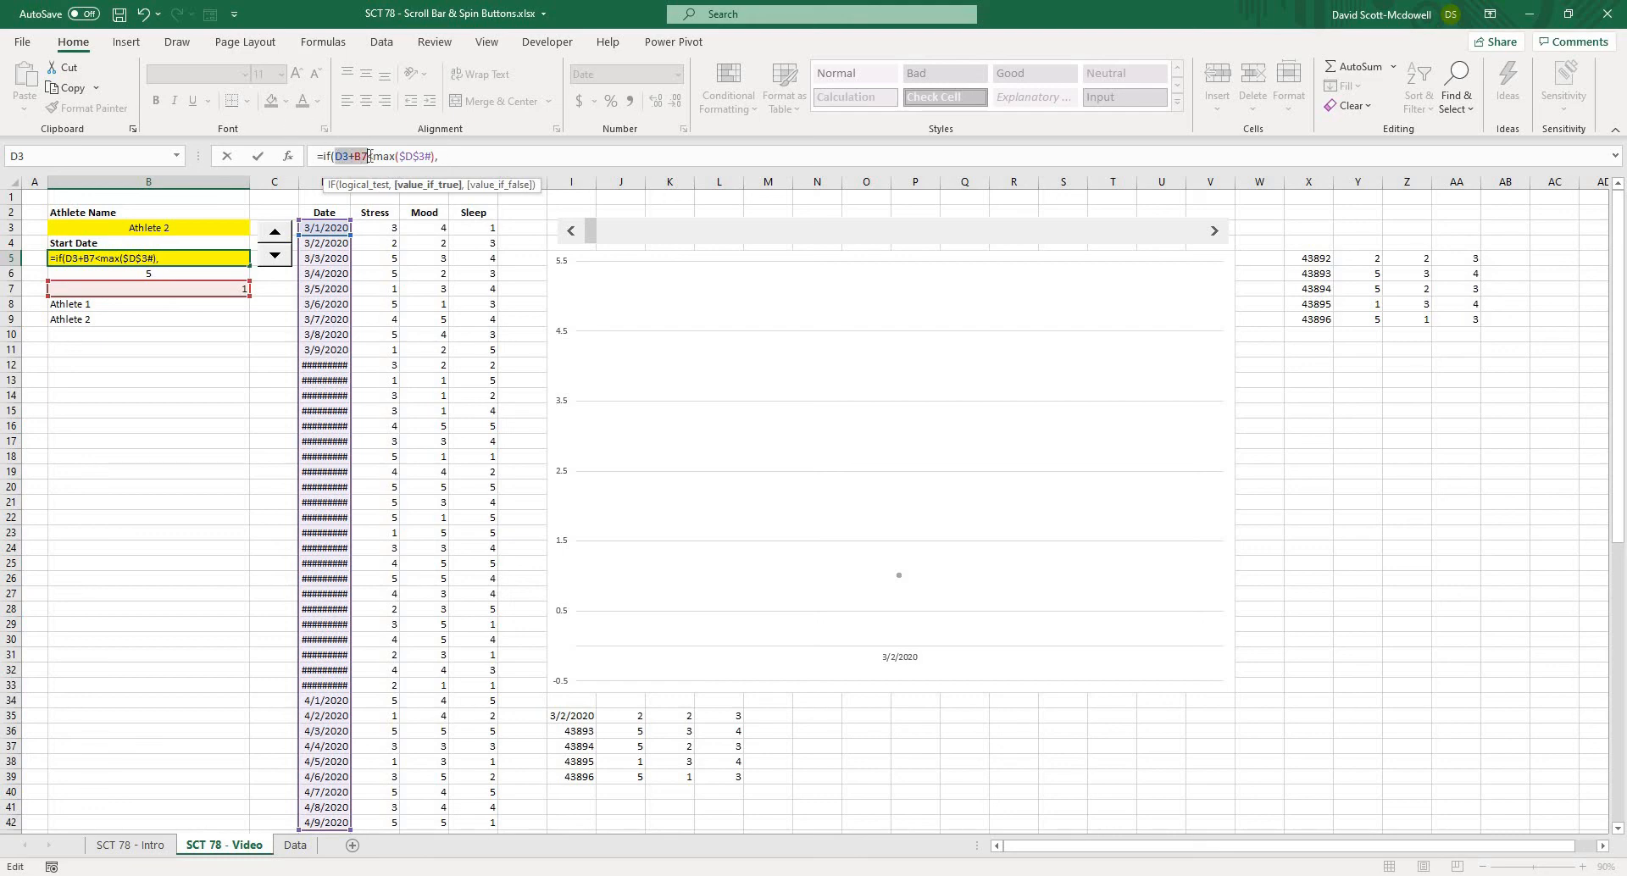
# Complete the IF formula with D3+B7 as the true value and max($D$3#) as the false value
pyautogui.hotkey('ctrl', 'v')
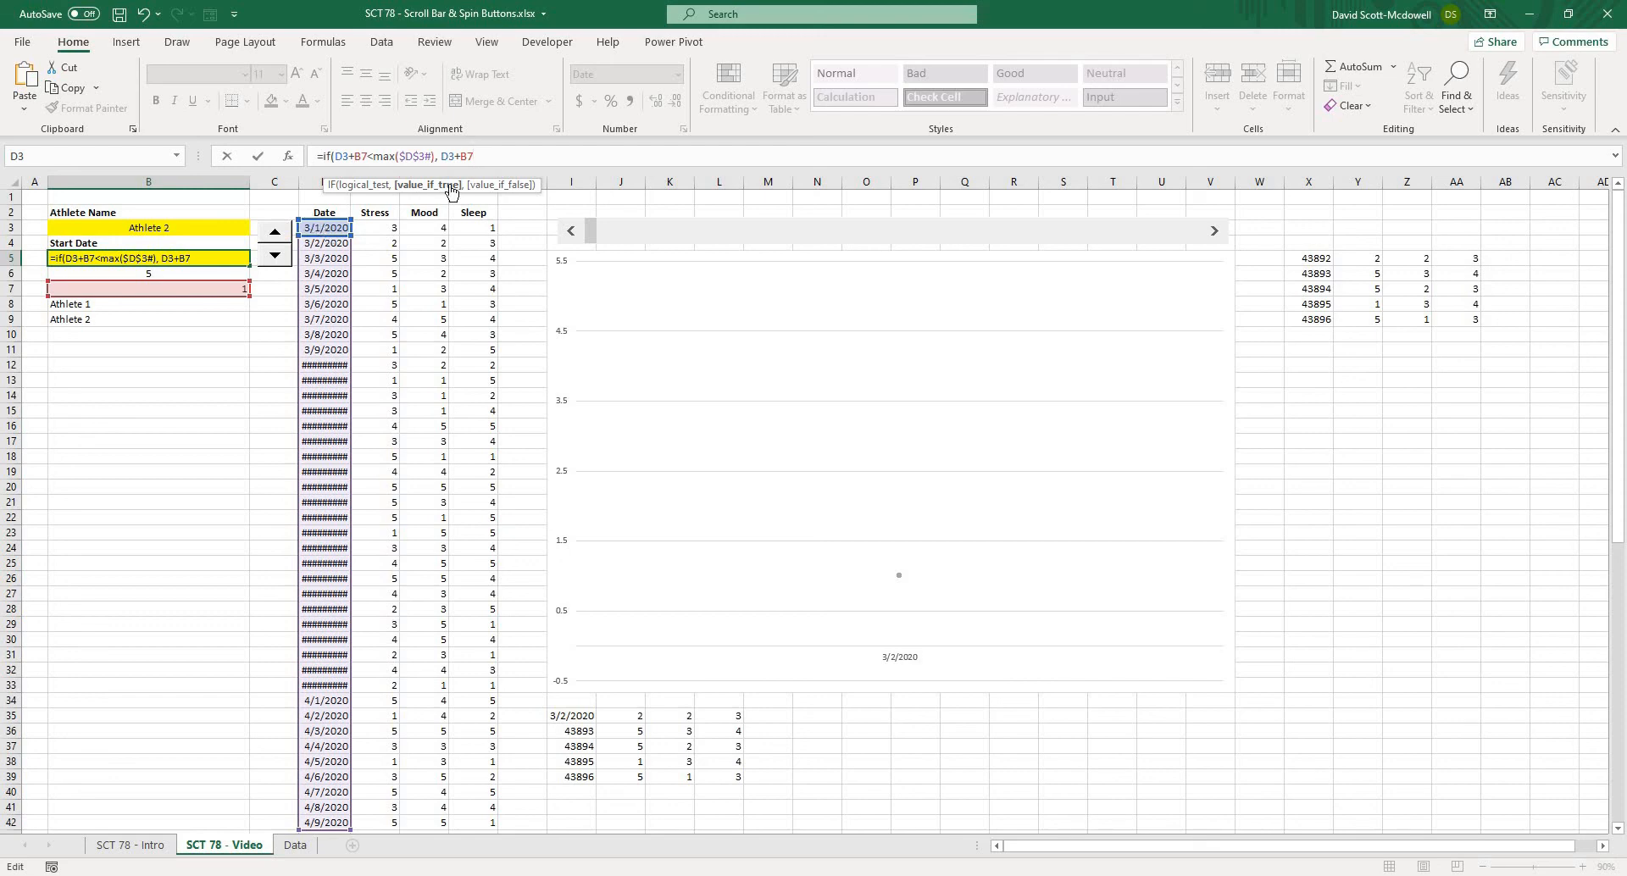
pyautogui.write(',')
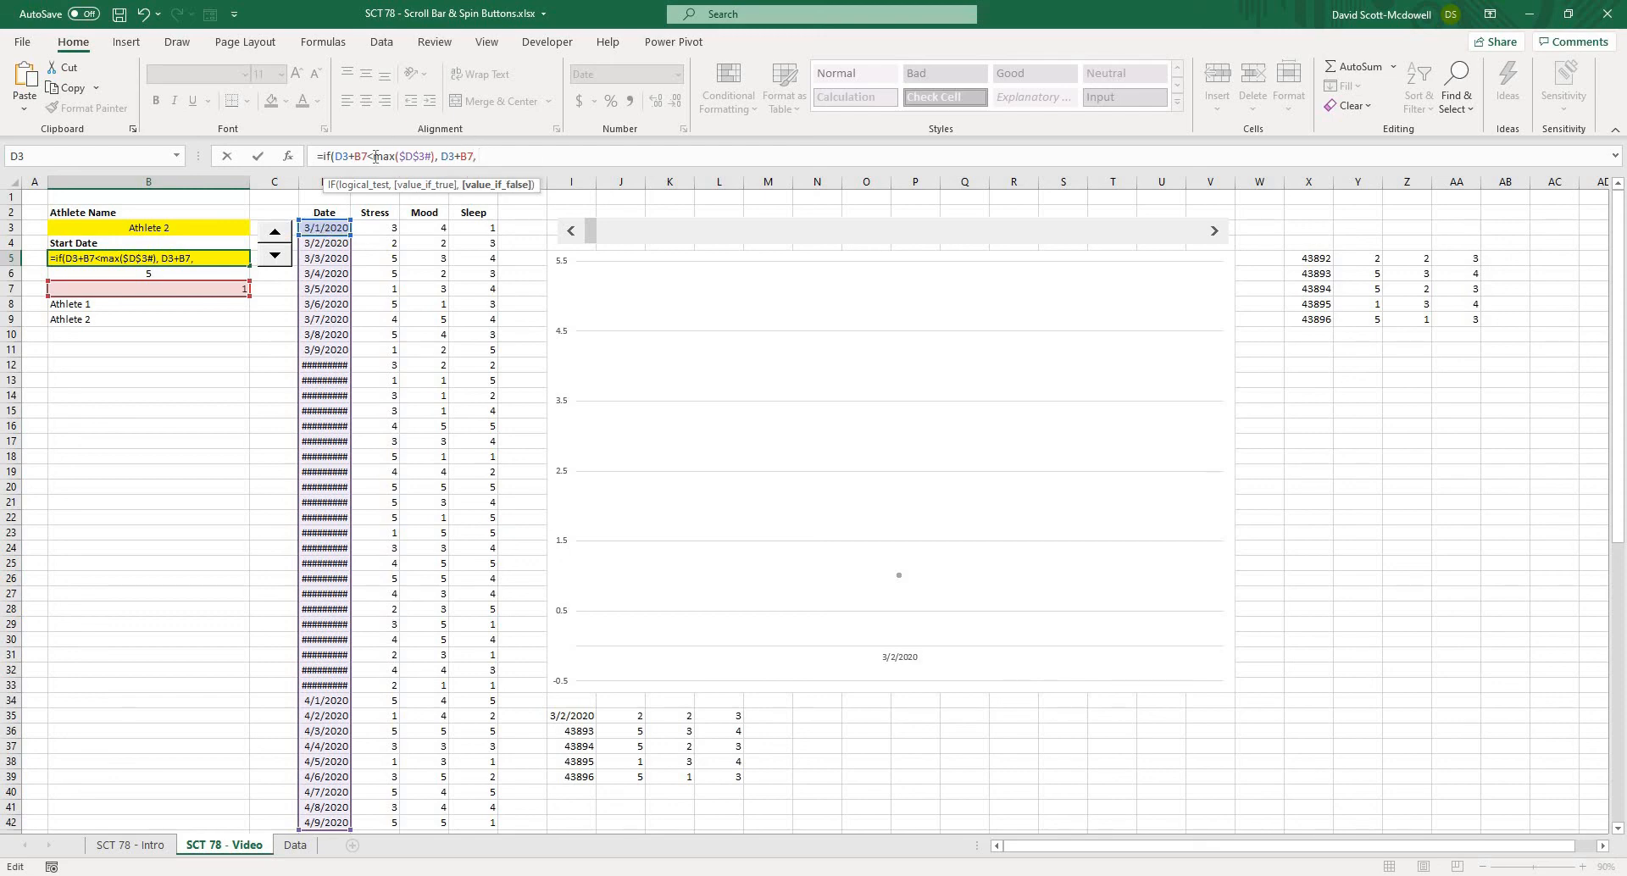
pyautogui.moveTo(373, 156); pyautogui.dragTo(432, 156)
pyautogui.hotkey('ctrl', 'c')
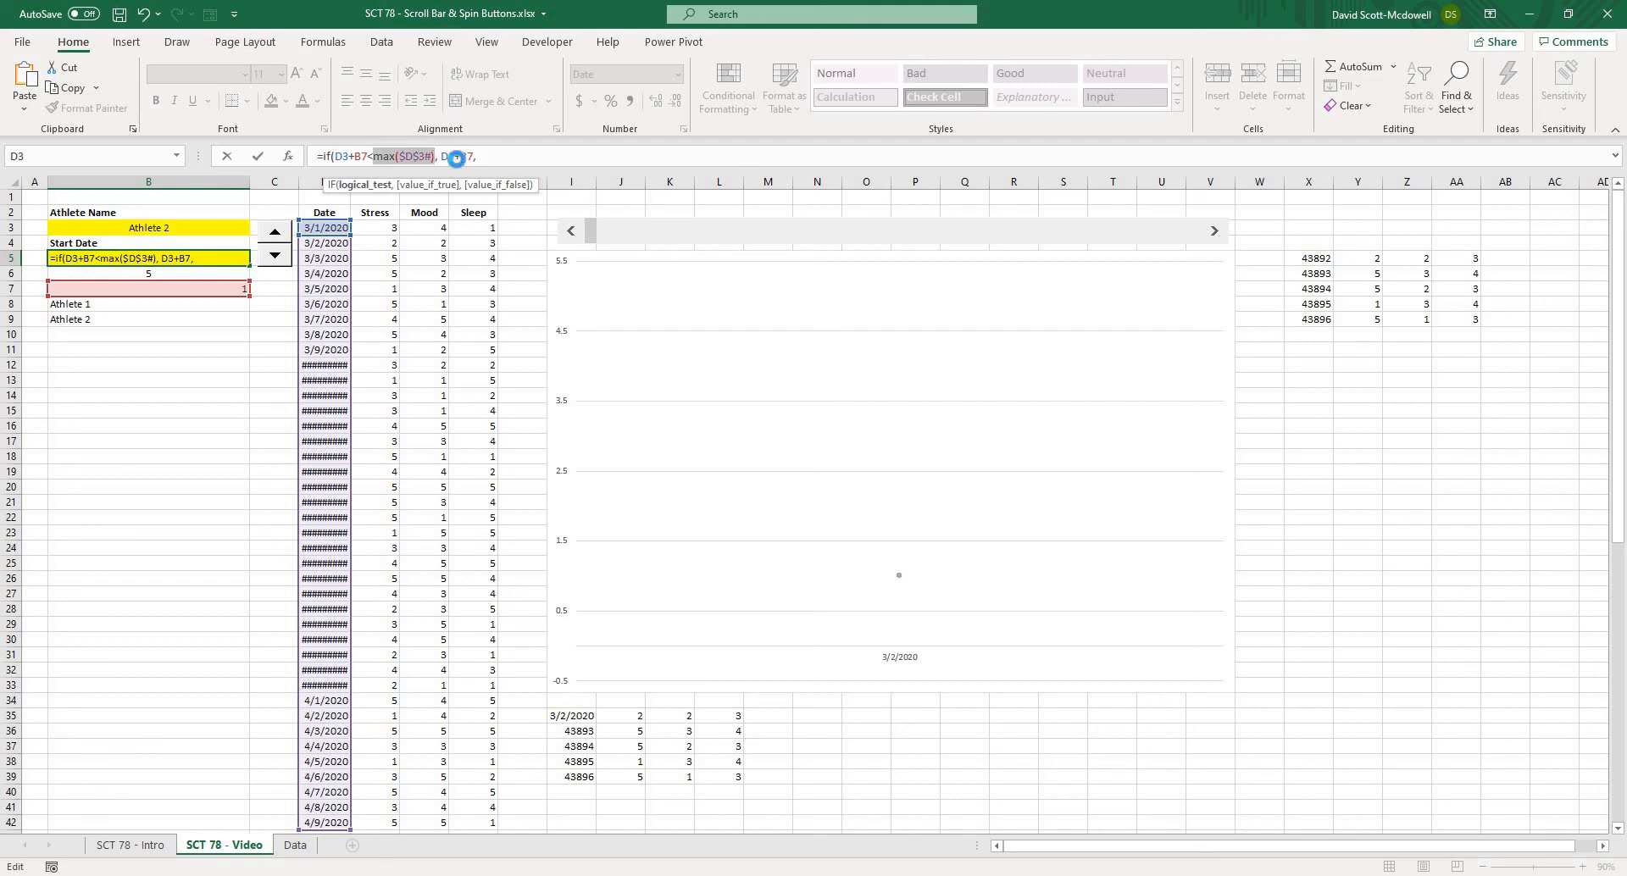
pyautogui.click(500, 155)
pyautogui.hotkey('ctrl', 'v')
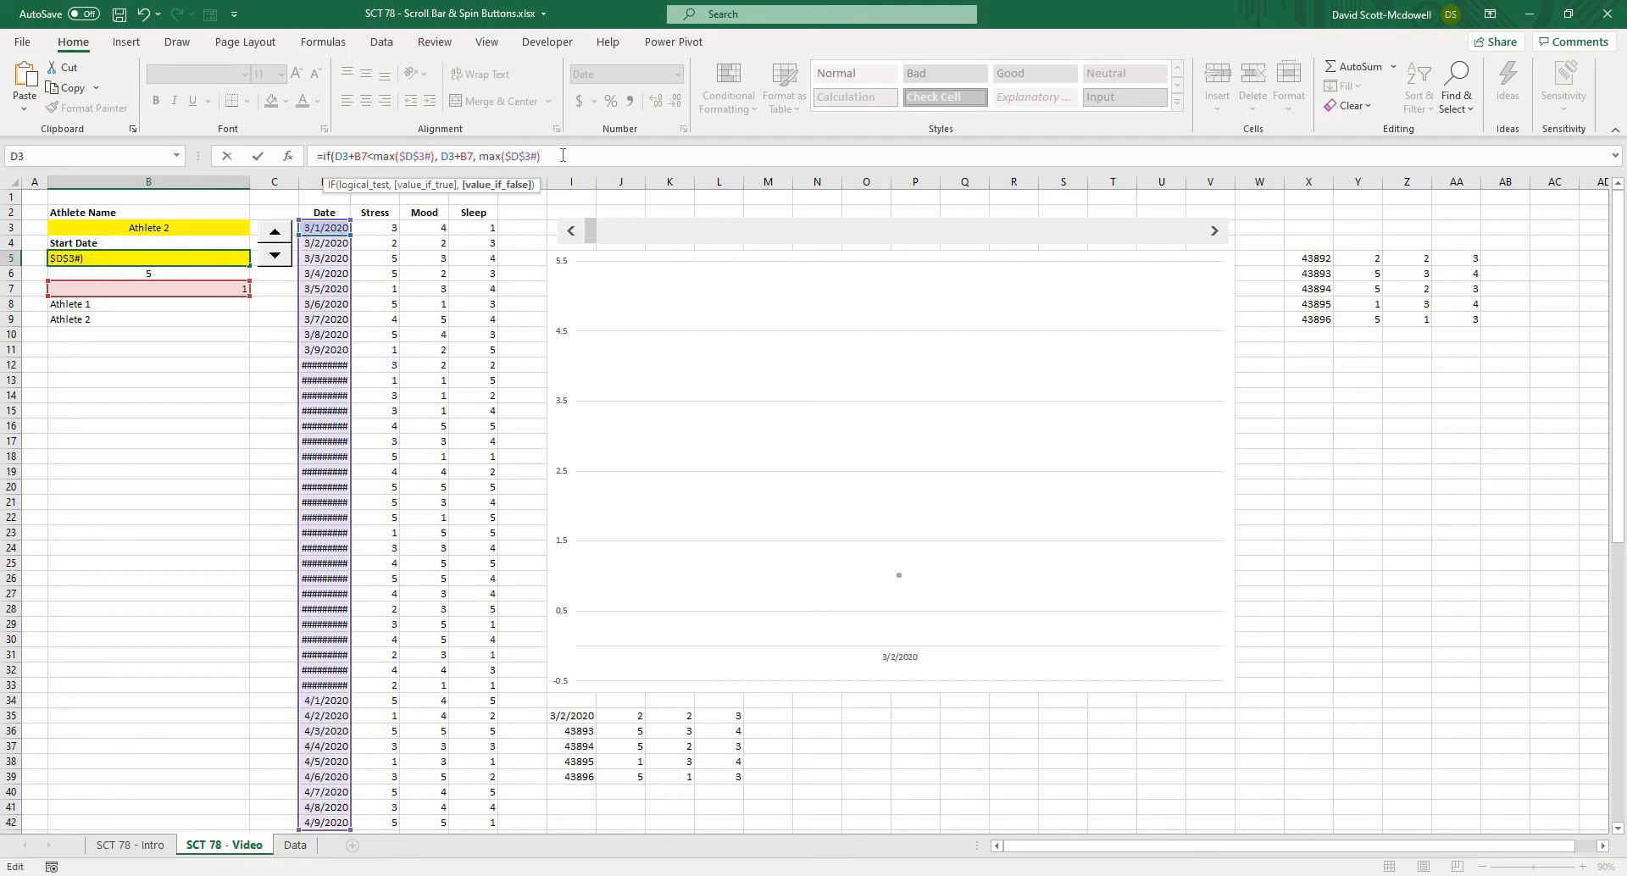
pyautogui.write(')')
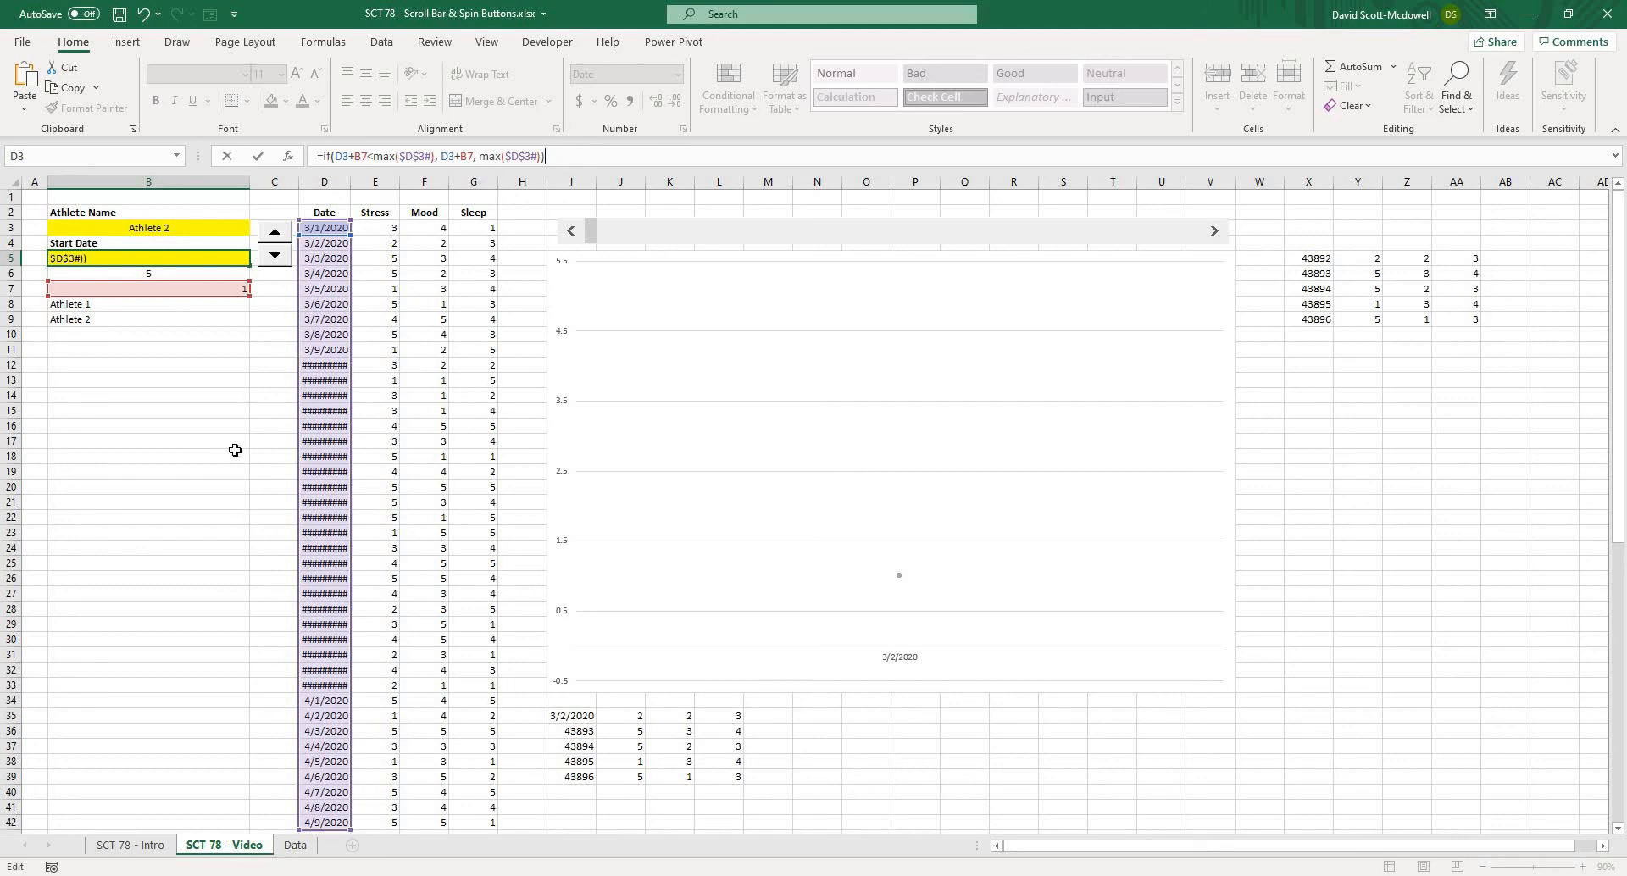
pyautogui.press('Return')
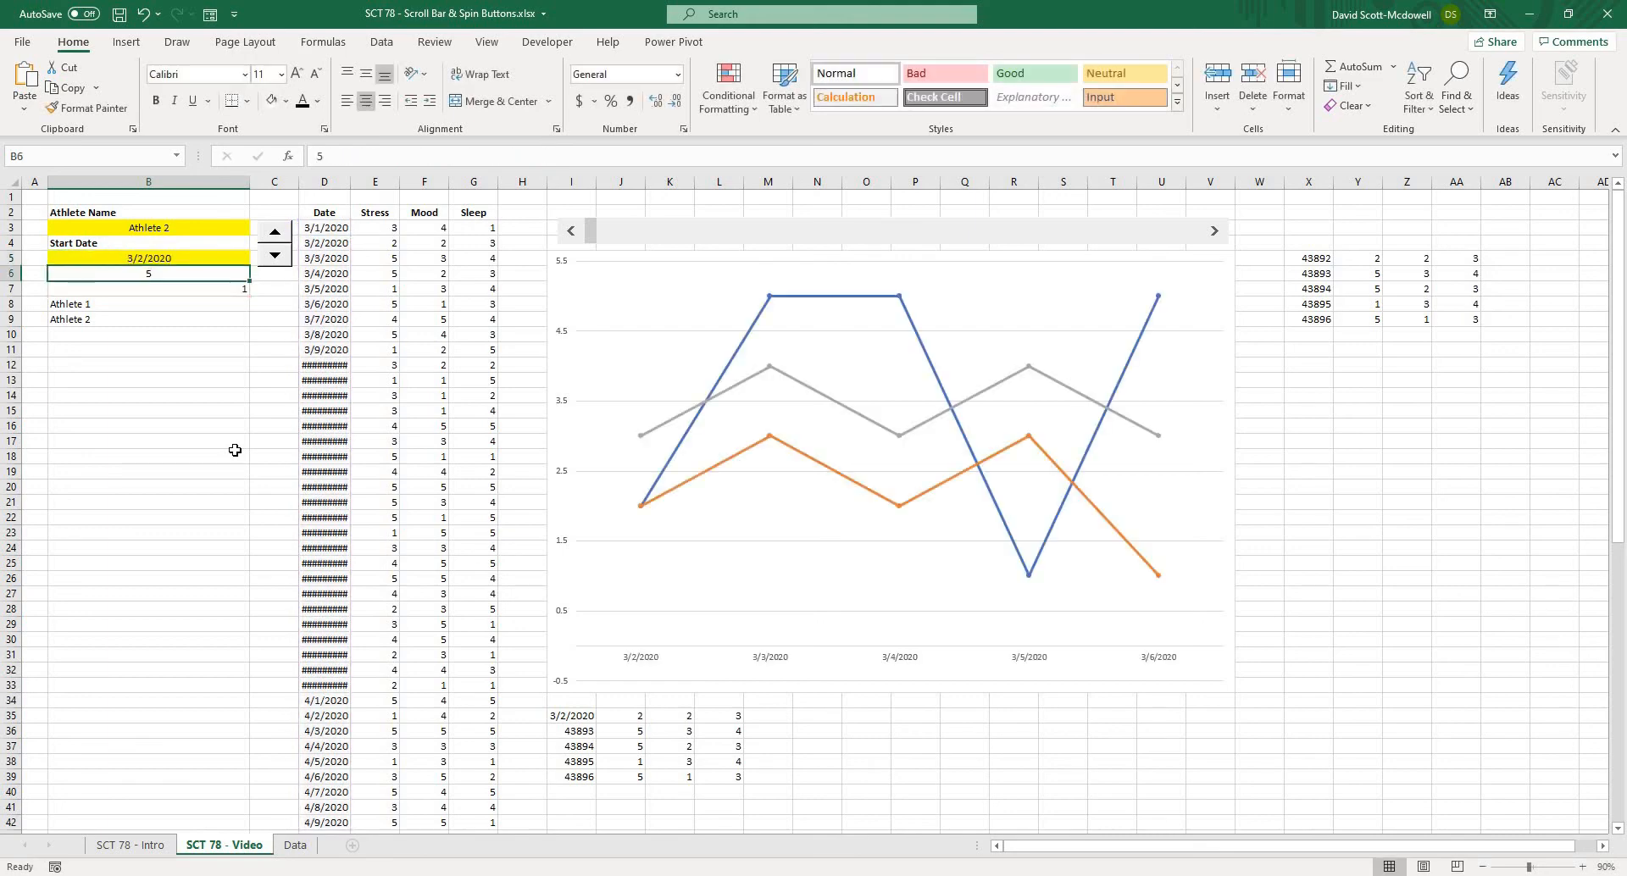
# Test the scroll bar with single steps and a larger jump to 38, and examine the end of the date column
pyautogui.click(211, 396)
pyautogui.click(1214, 231)
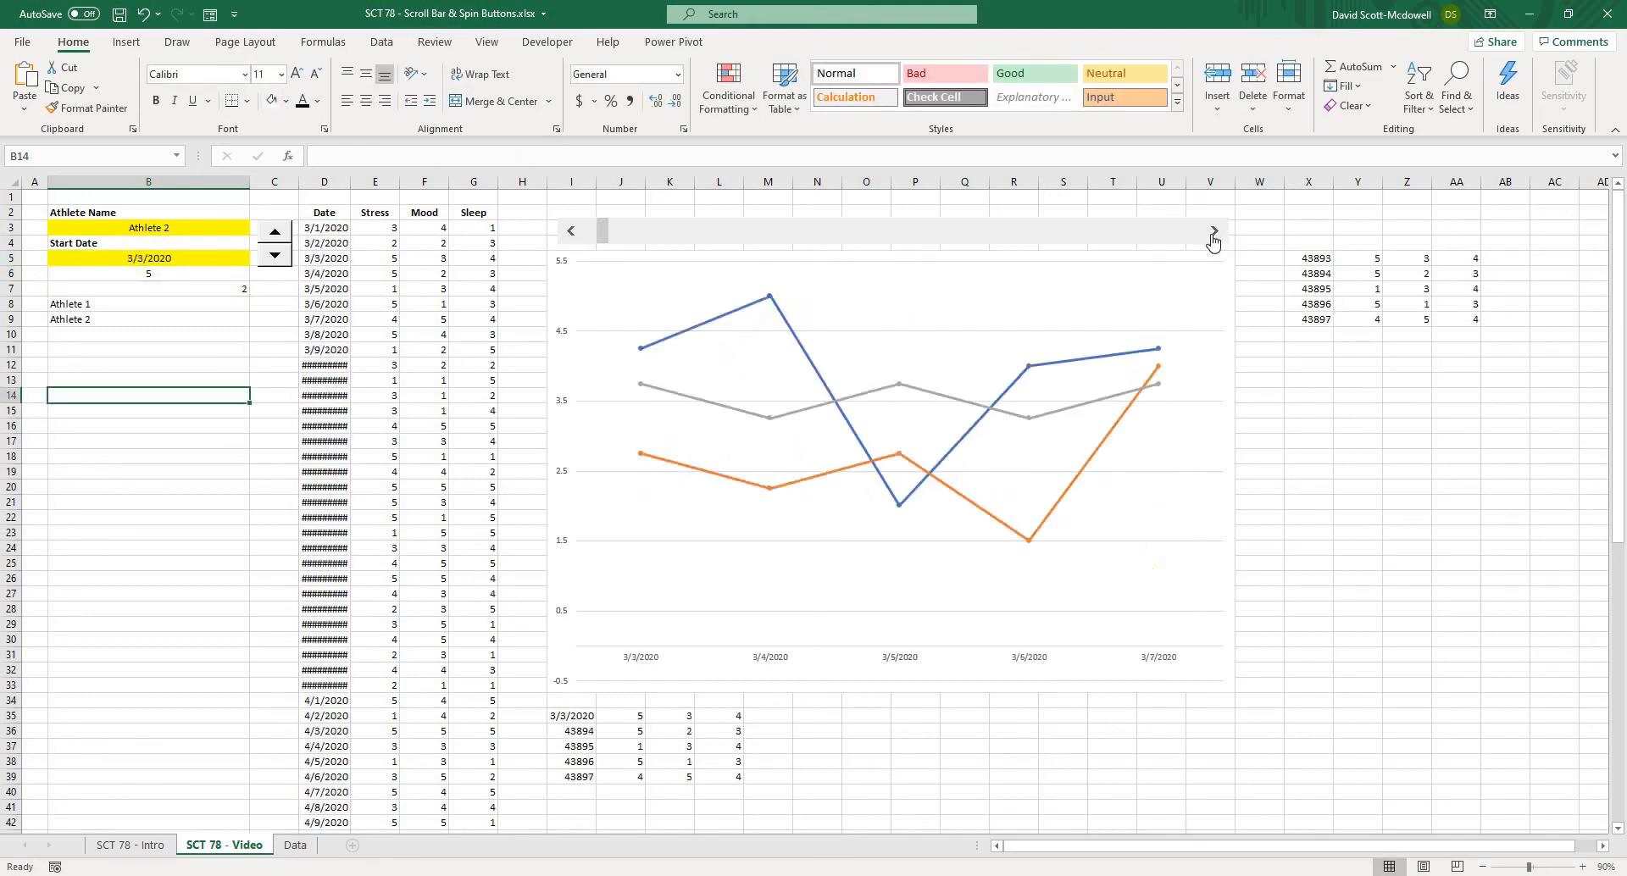
pyautogui.click(1214, 231)
pyautogui.click(1213, 231)
pyautogui.moveTo(626, 237); pyautogui.dragTo(933, 242)
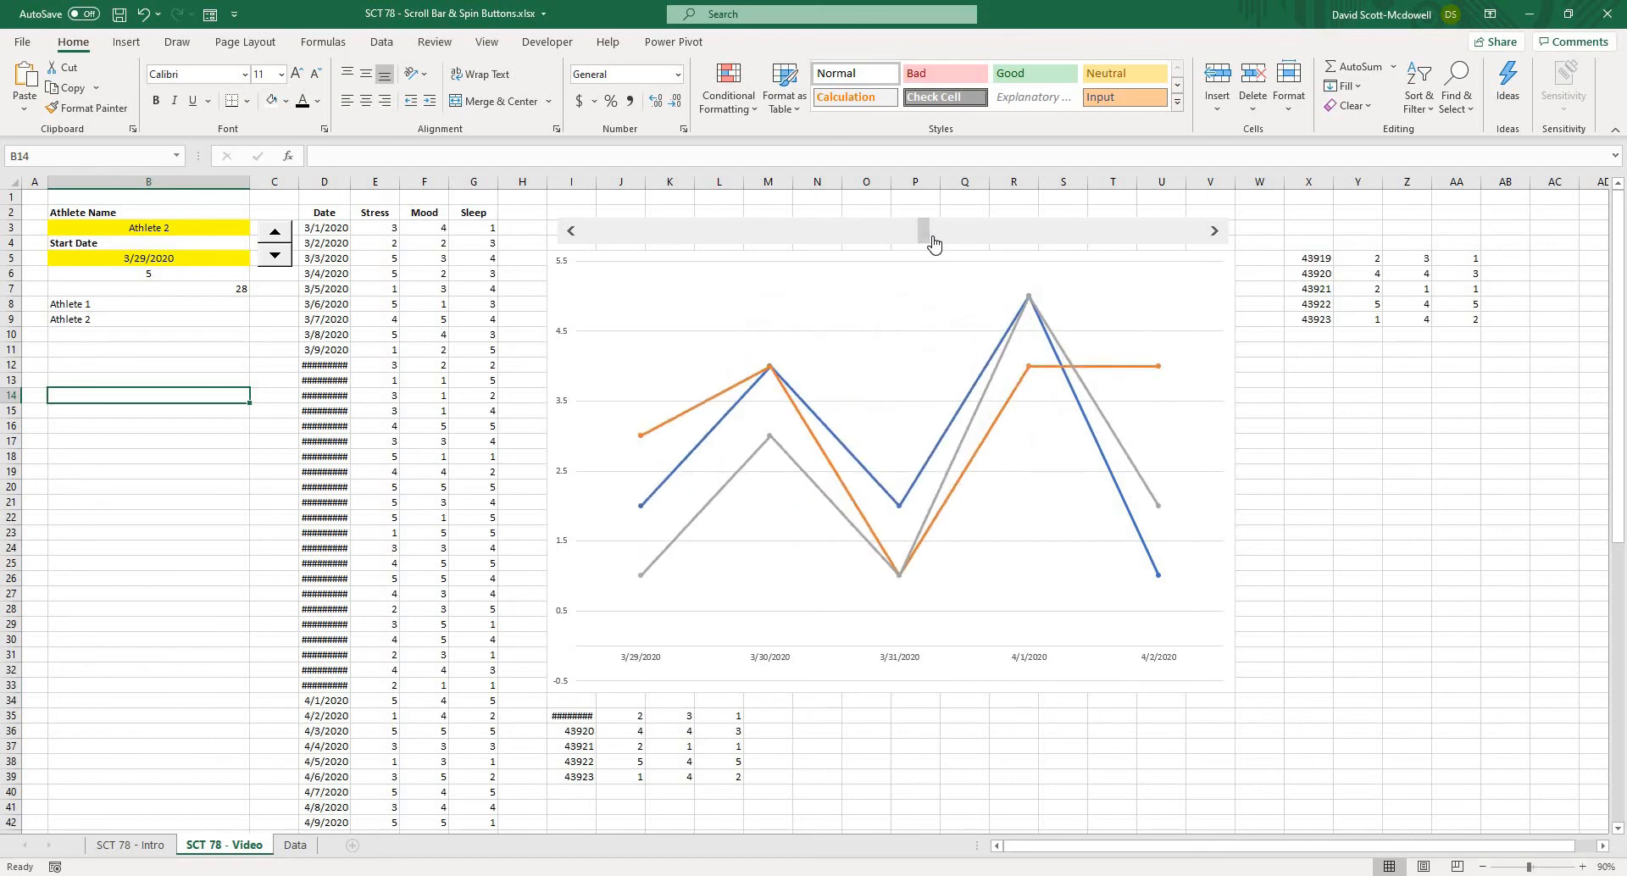
pyautogui.click(933, 241)
pyautogui.scroll(-3, 310, 710)
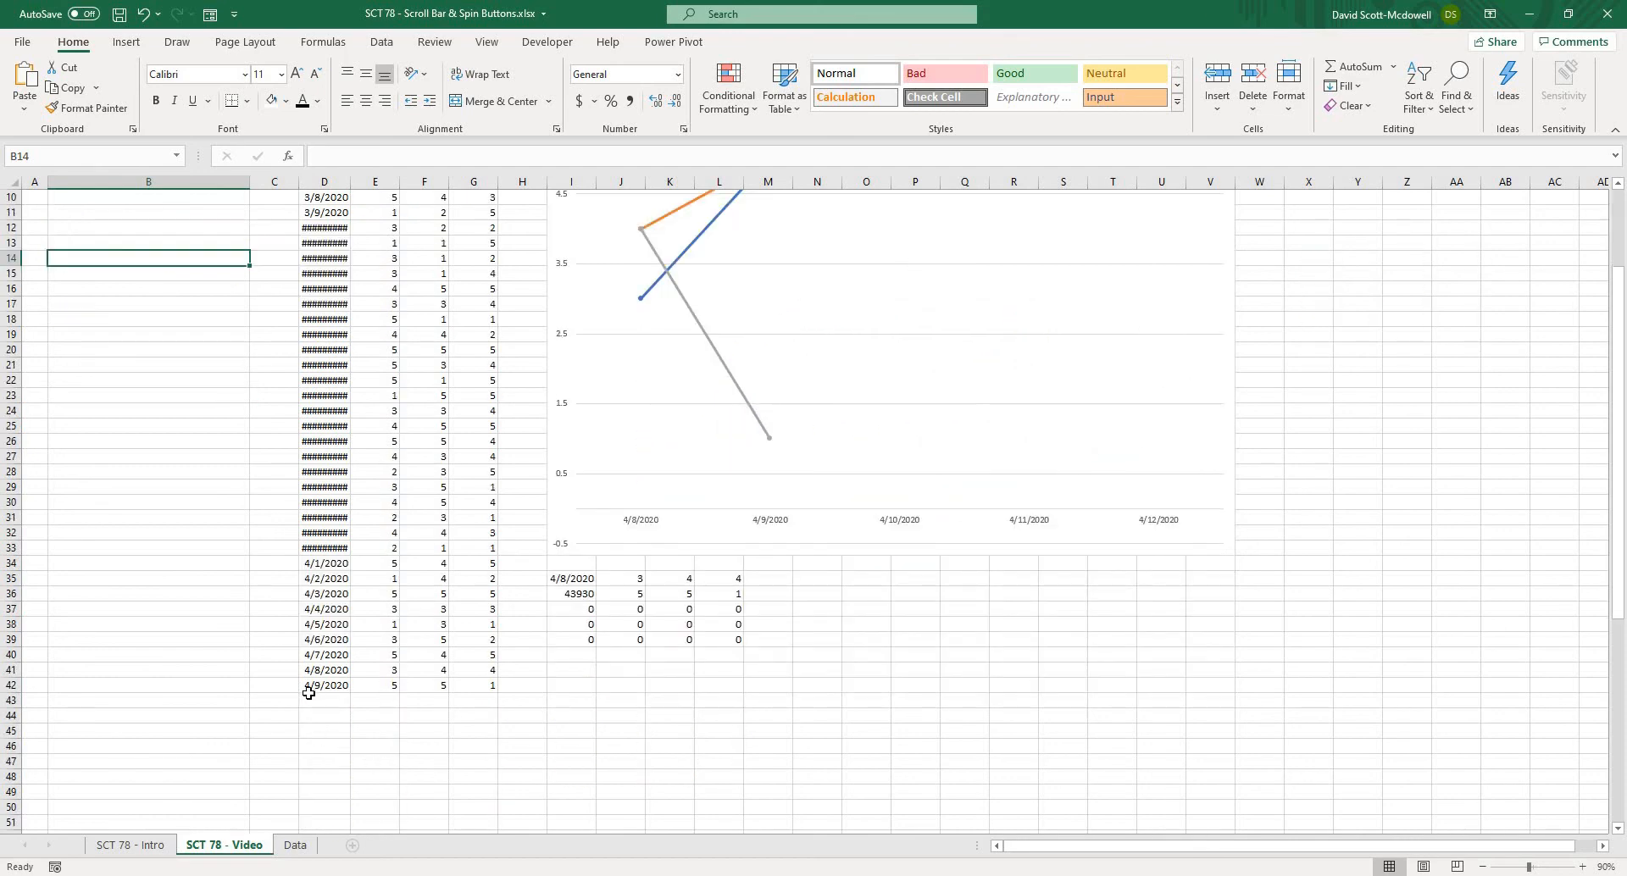
pyautogui.scroll(3, 674, 639)
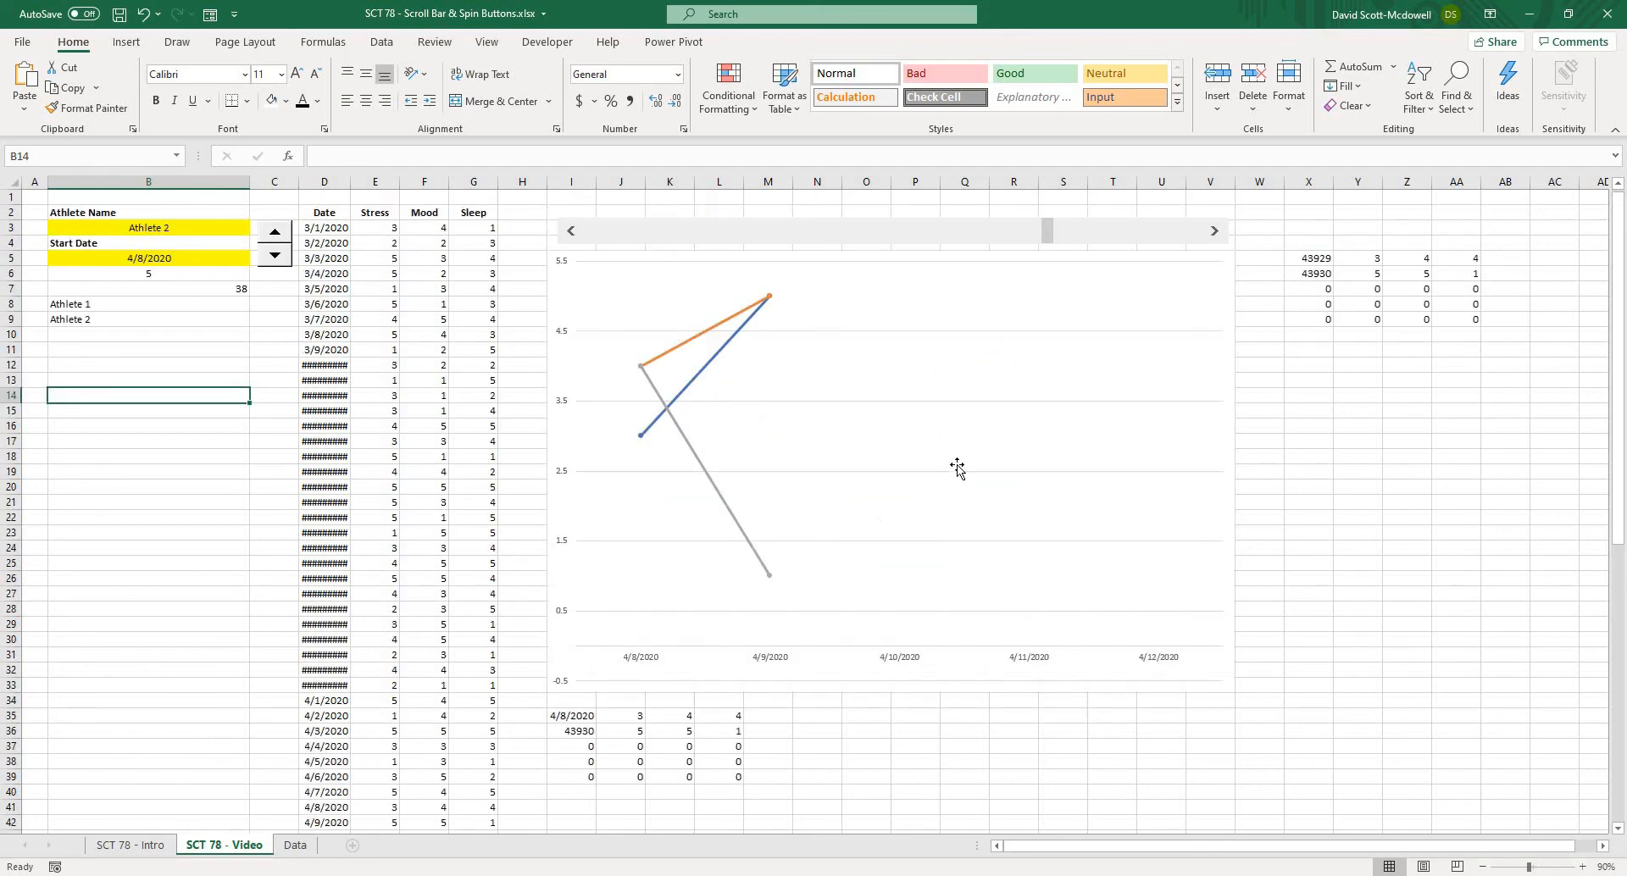
# Step the scroll bar beyond the last date, back and forth up to 47, to test the capped start date
pyautogui.click(1215, 232)
pyautogui.click(1215, 232)
pyautogui.click(1216, 232)
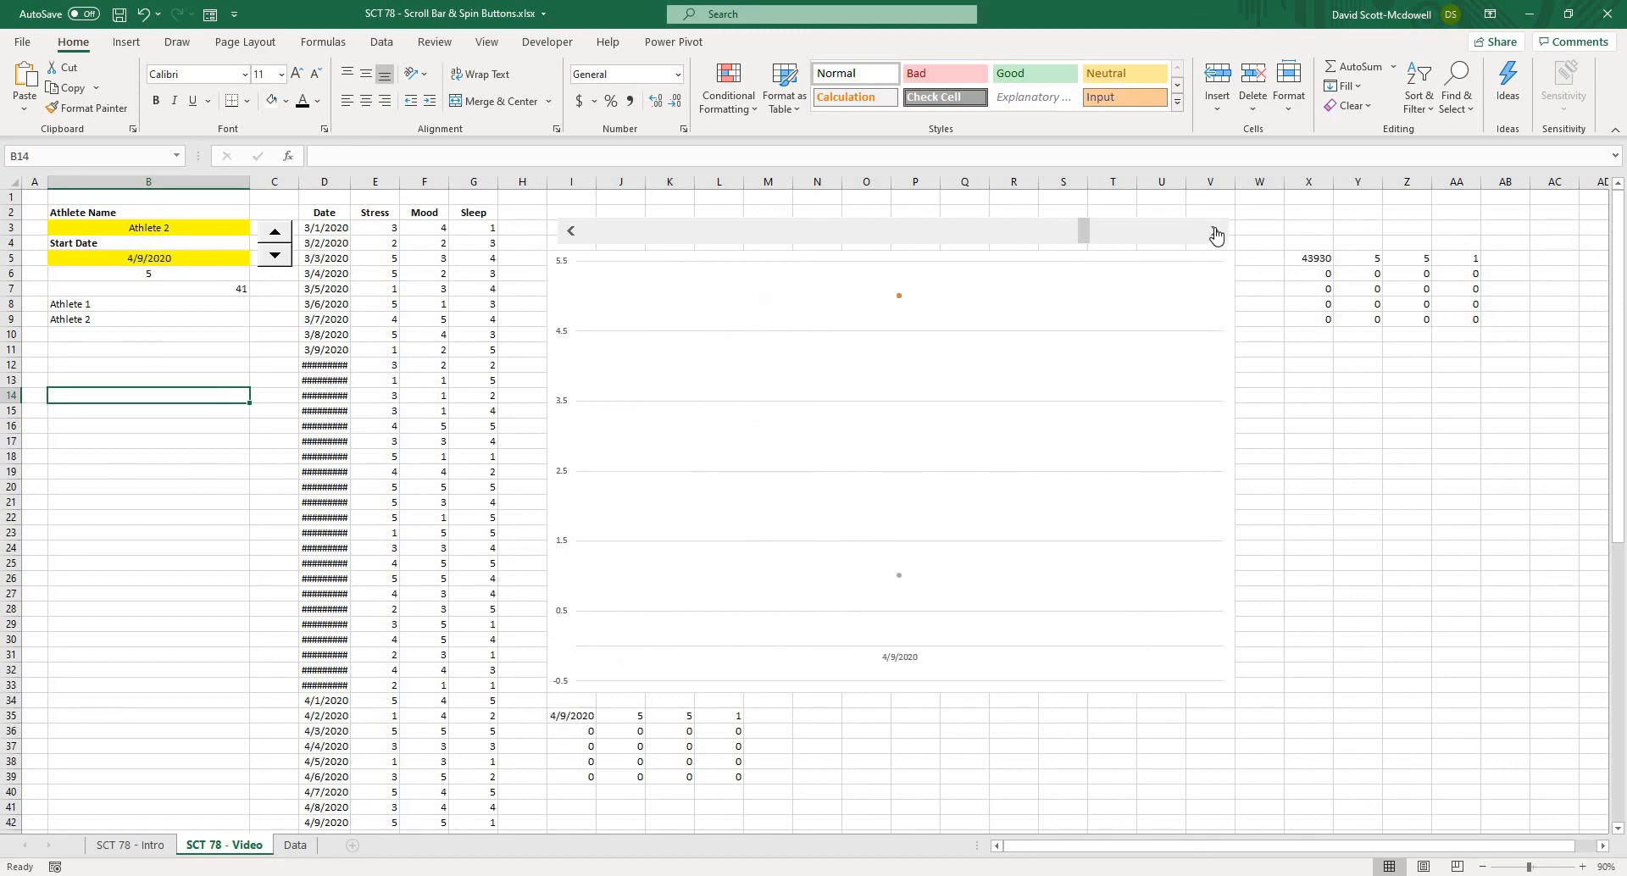
pyautogui.click(1215, 232)
pyautogui.click(1215, 232)
pyautogui.click(1216, 233)
pyautogui.click(1216, 232)
pyautogui.click(1215, 232)
pyautogui.click(569, 238)
pyautogui.click(569, 238)
pyautogui.click(569, 238)
pyautogui.click(1211, 231)
pyautogui.click(1210, 231)
pyautogui.click(1210, 231)
pyautogui.click(1210, 231)
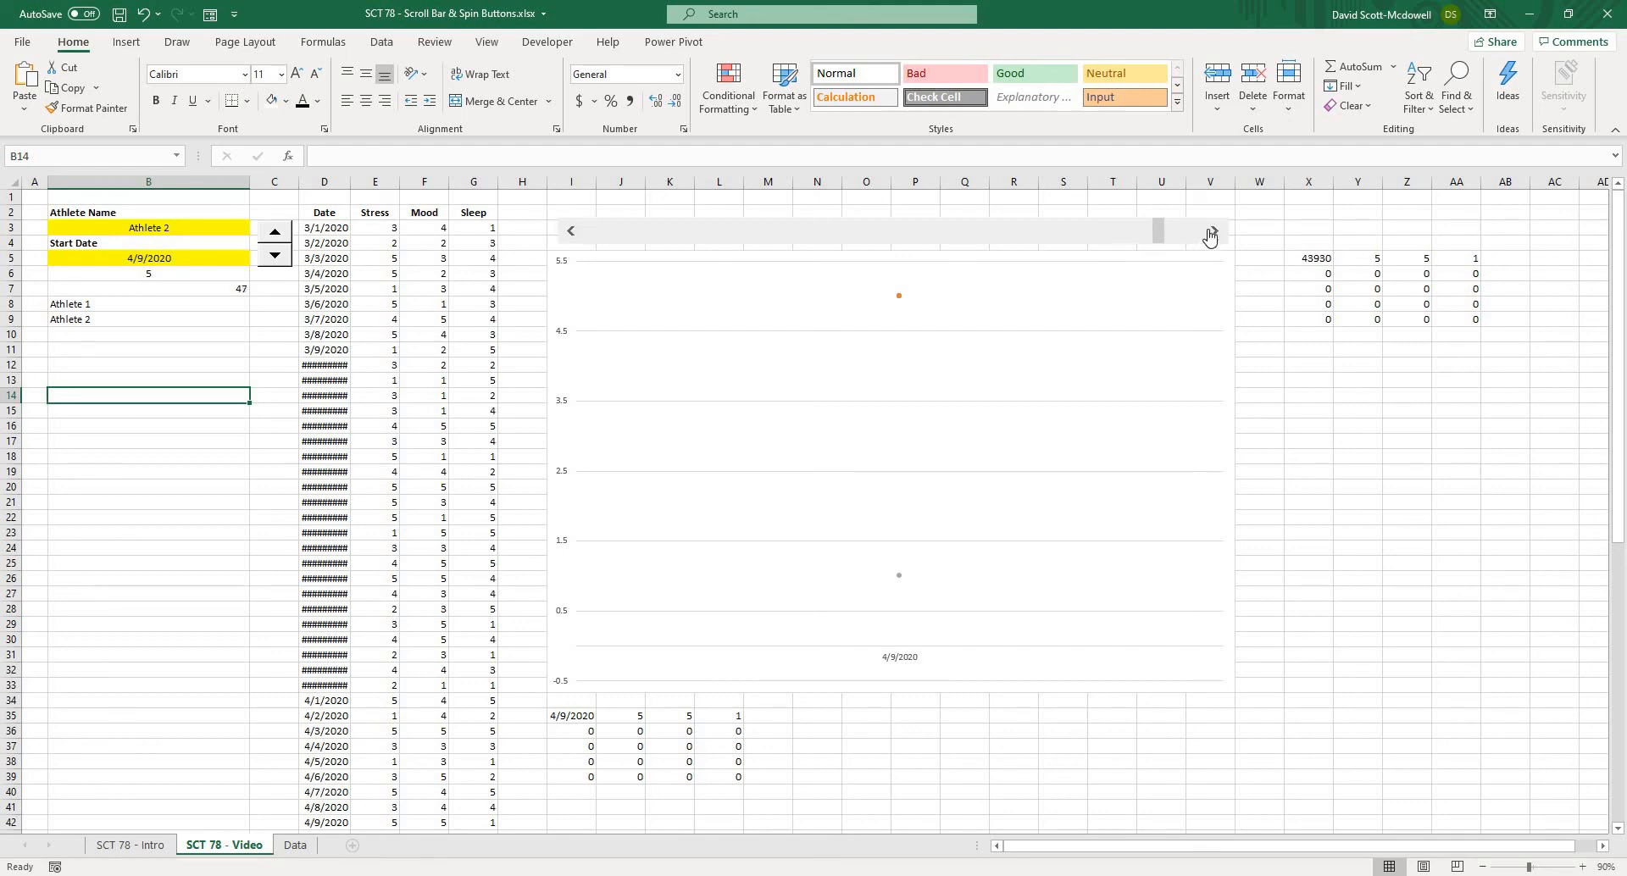
# Step the scroll bar back one at a time to 26 to check that the chart follows earlier dates
pyautogui.click(567, 236)
pyautogui.click(567, 236)
pyautogui.click(567, 236)
pyautogui.click(567, 235)
pyautogui.click(567, 235)
pyautogui.click(567, 235)
pyautogui.click(567, 235)
pyautogui.click(566, 235)
pyautogui.click(567, 235)
pyautogui.click(567, 236)
pyautogui.click(567, 235)
pyautogui.click(567, 236)
pyautogui.click(567, 236)
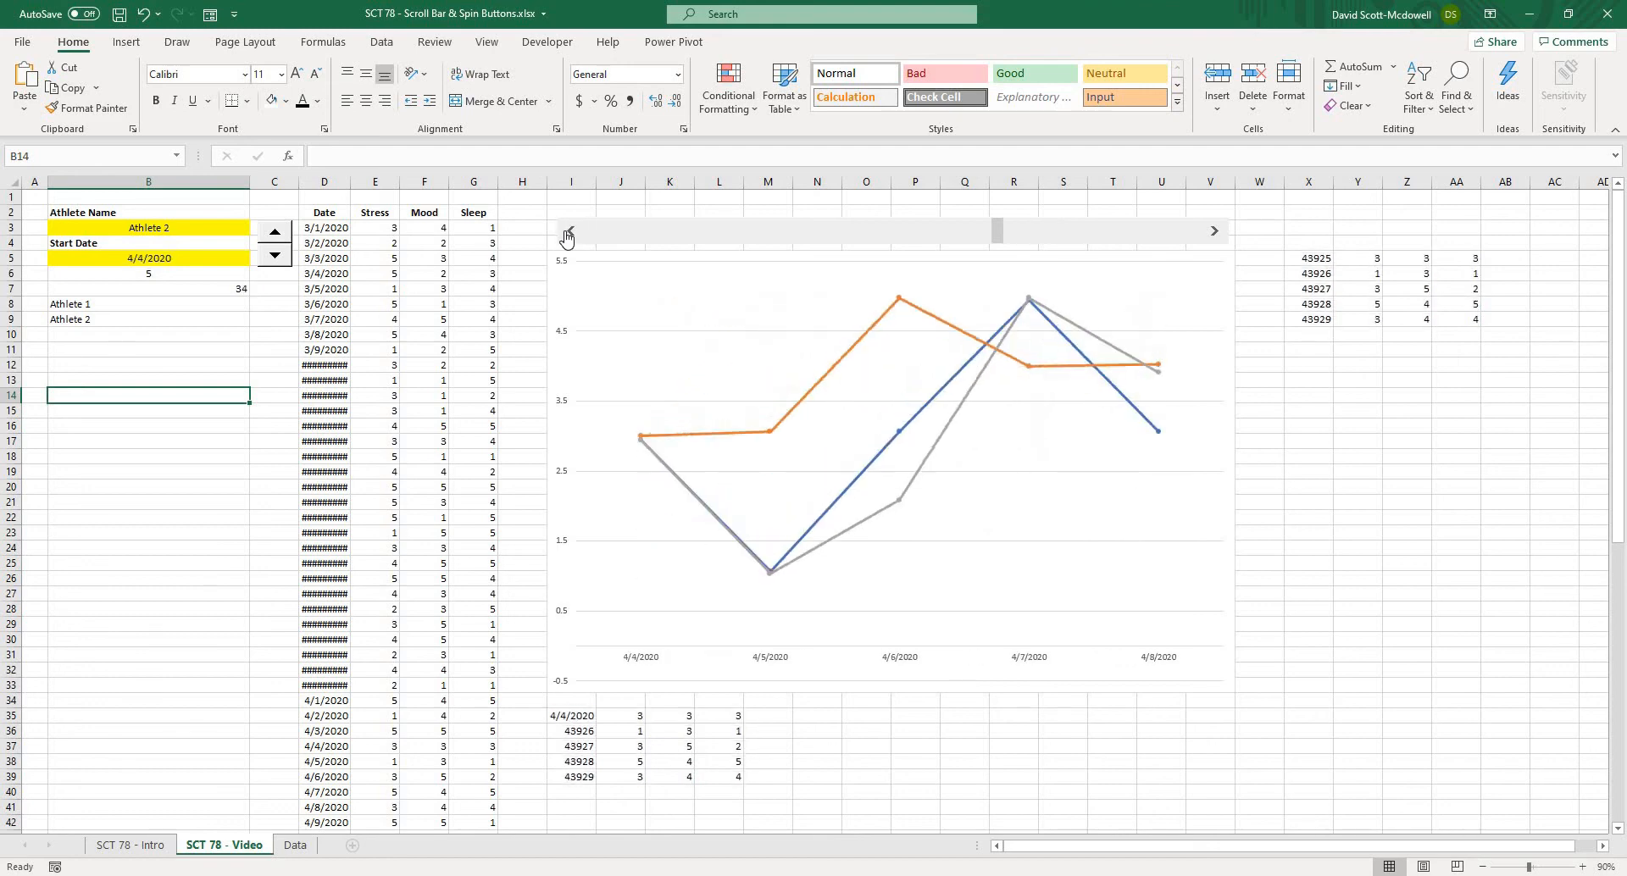
pyautogui.click(567, 235)
pyautogui.click(567, 236)
pyautogui.click(567, 235)
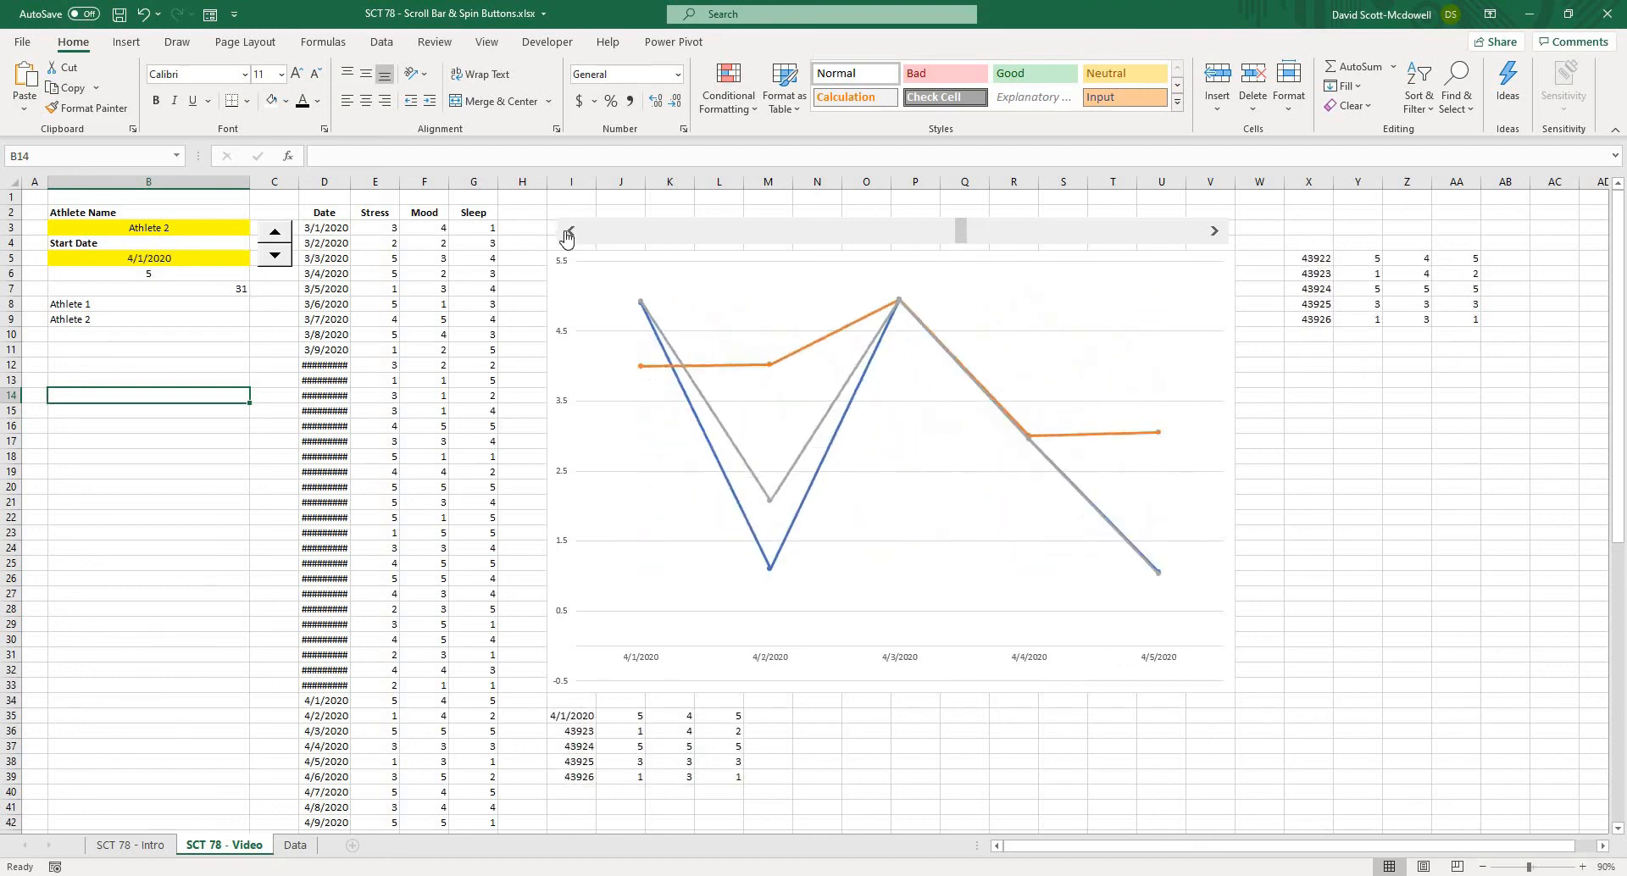
pyautogui.click(567, 236)
pyautogui.click(567, 236)
pyautogui.click(567, 235)
pyautogui.click(567, 235)
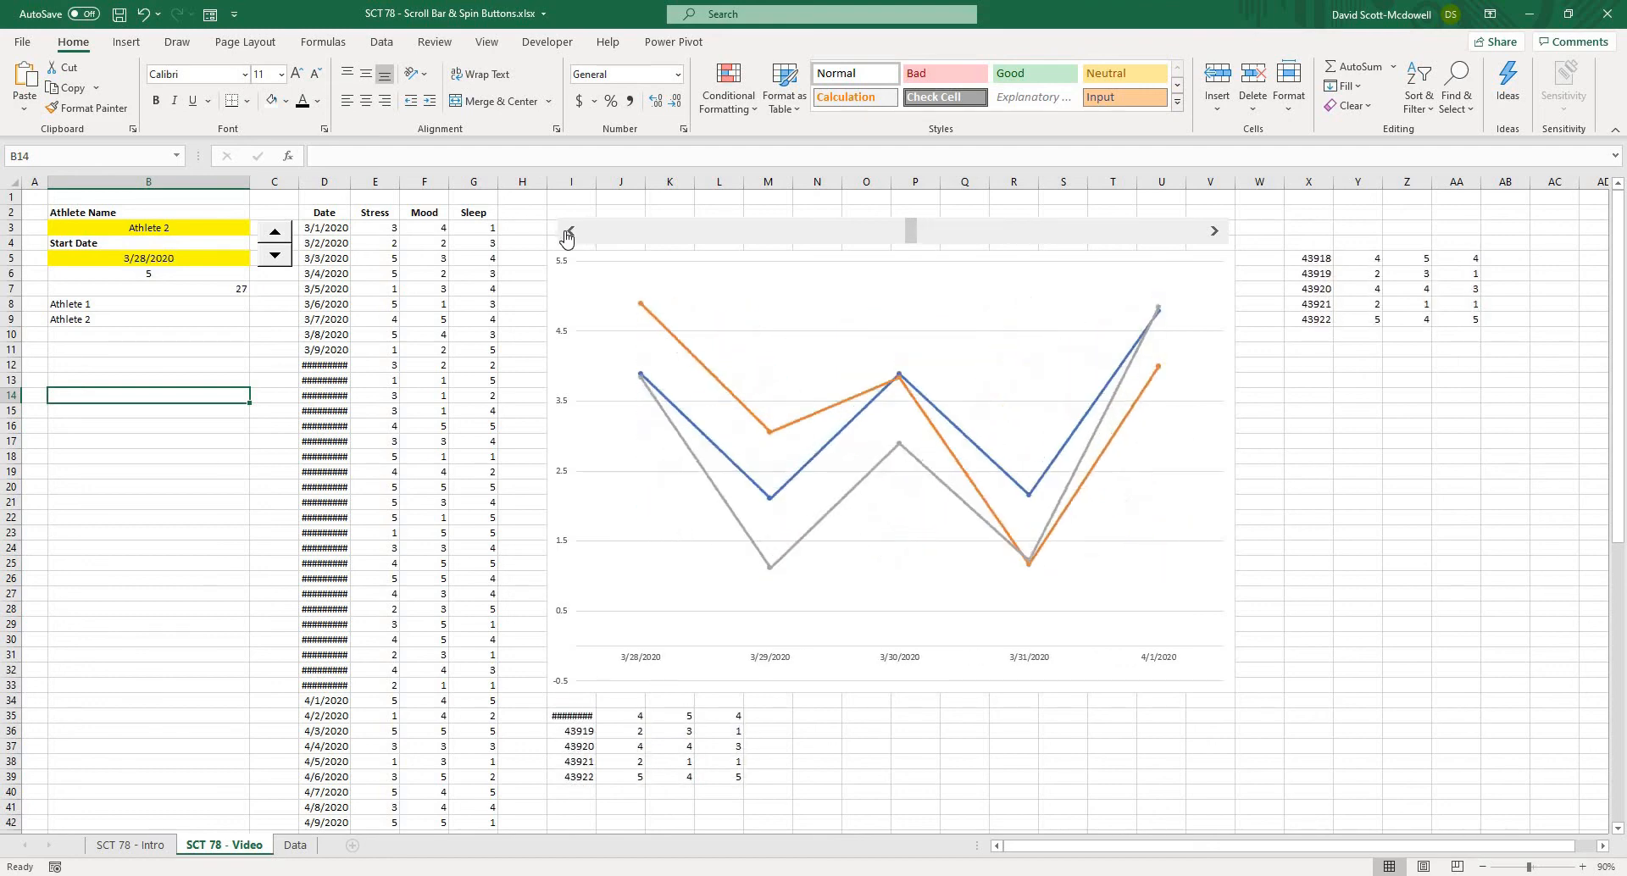
pyautogui.click(567, 236)
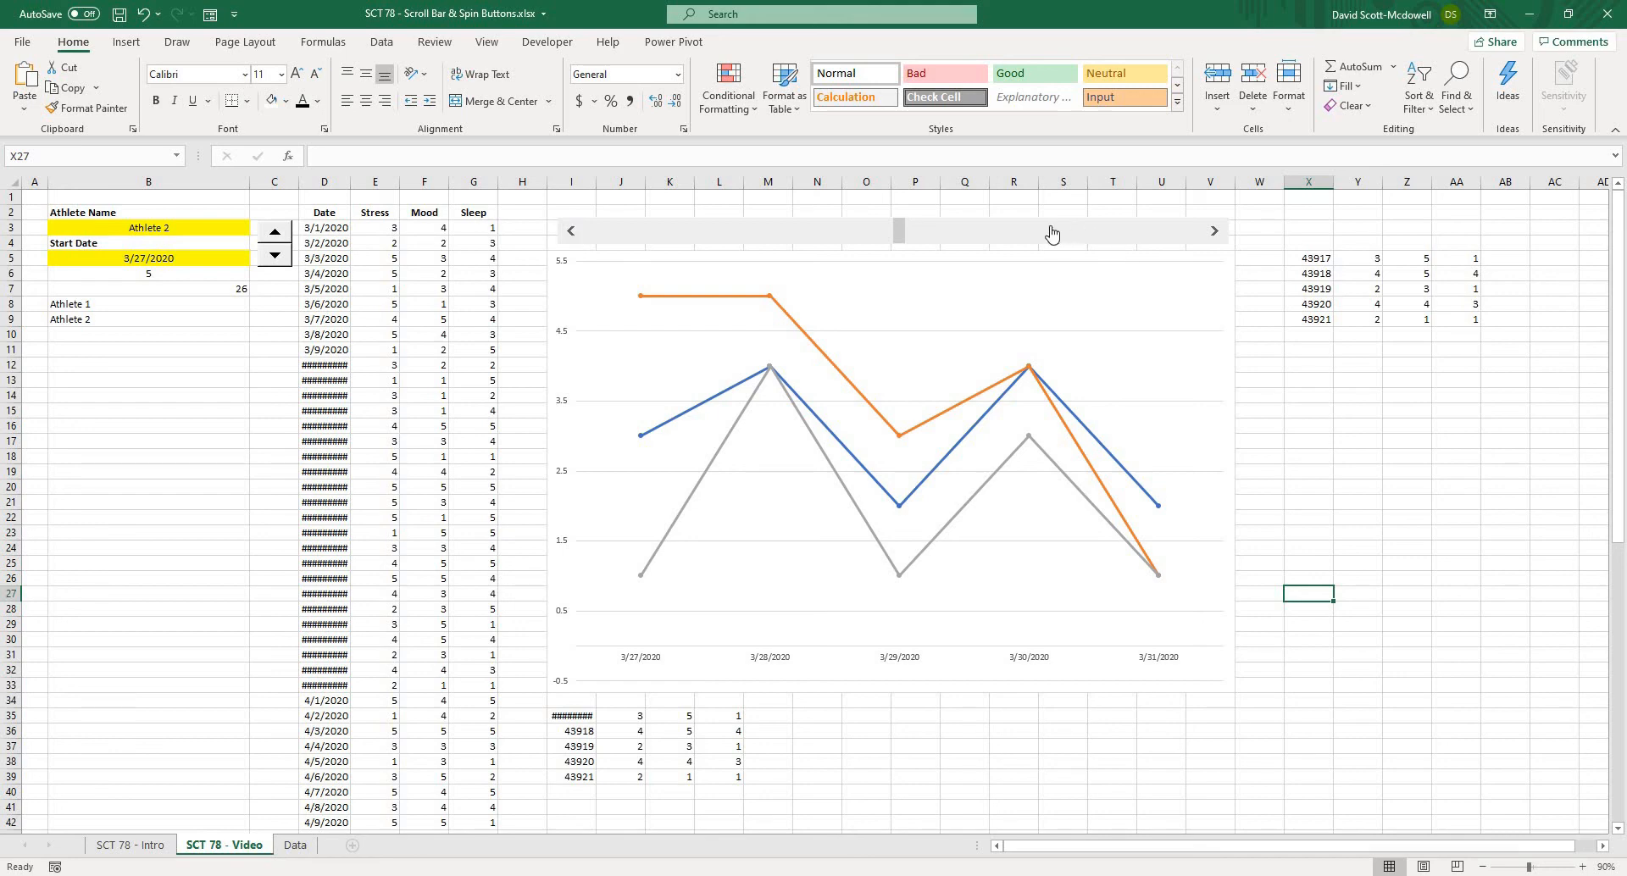
# Change the line chart's type to the saved BrockChart template
pyautogui.click(845, 325)
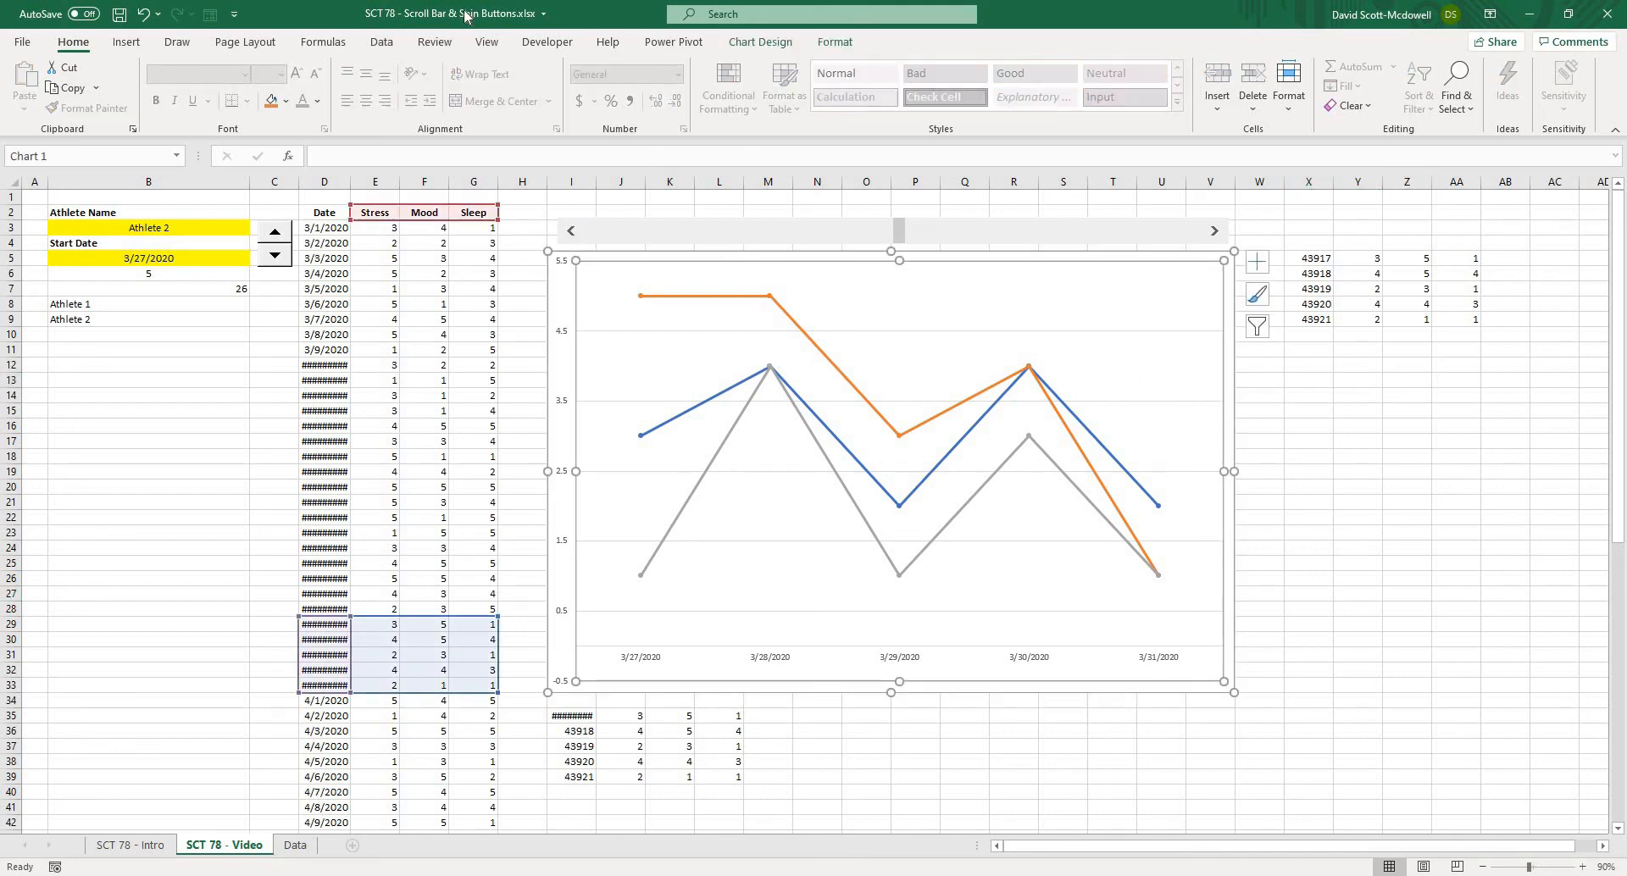
pyautogui.click(316, 44)
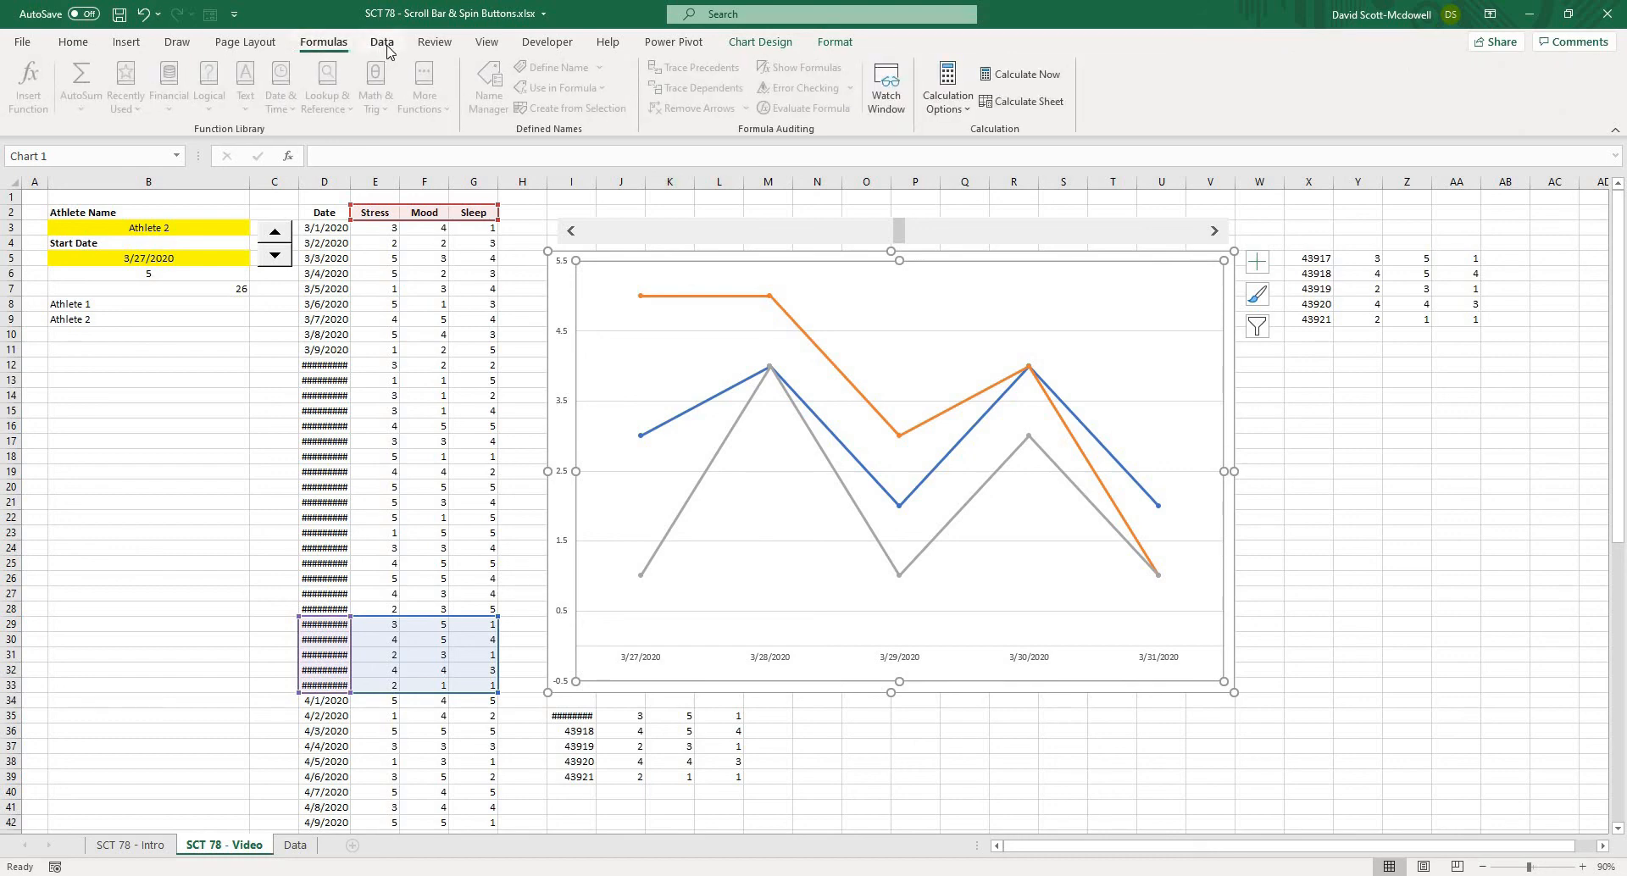
pyautogui.rightClick(811, 301)
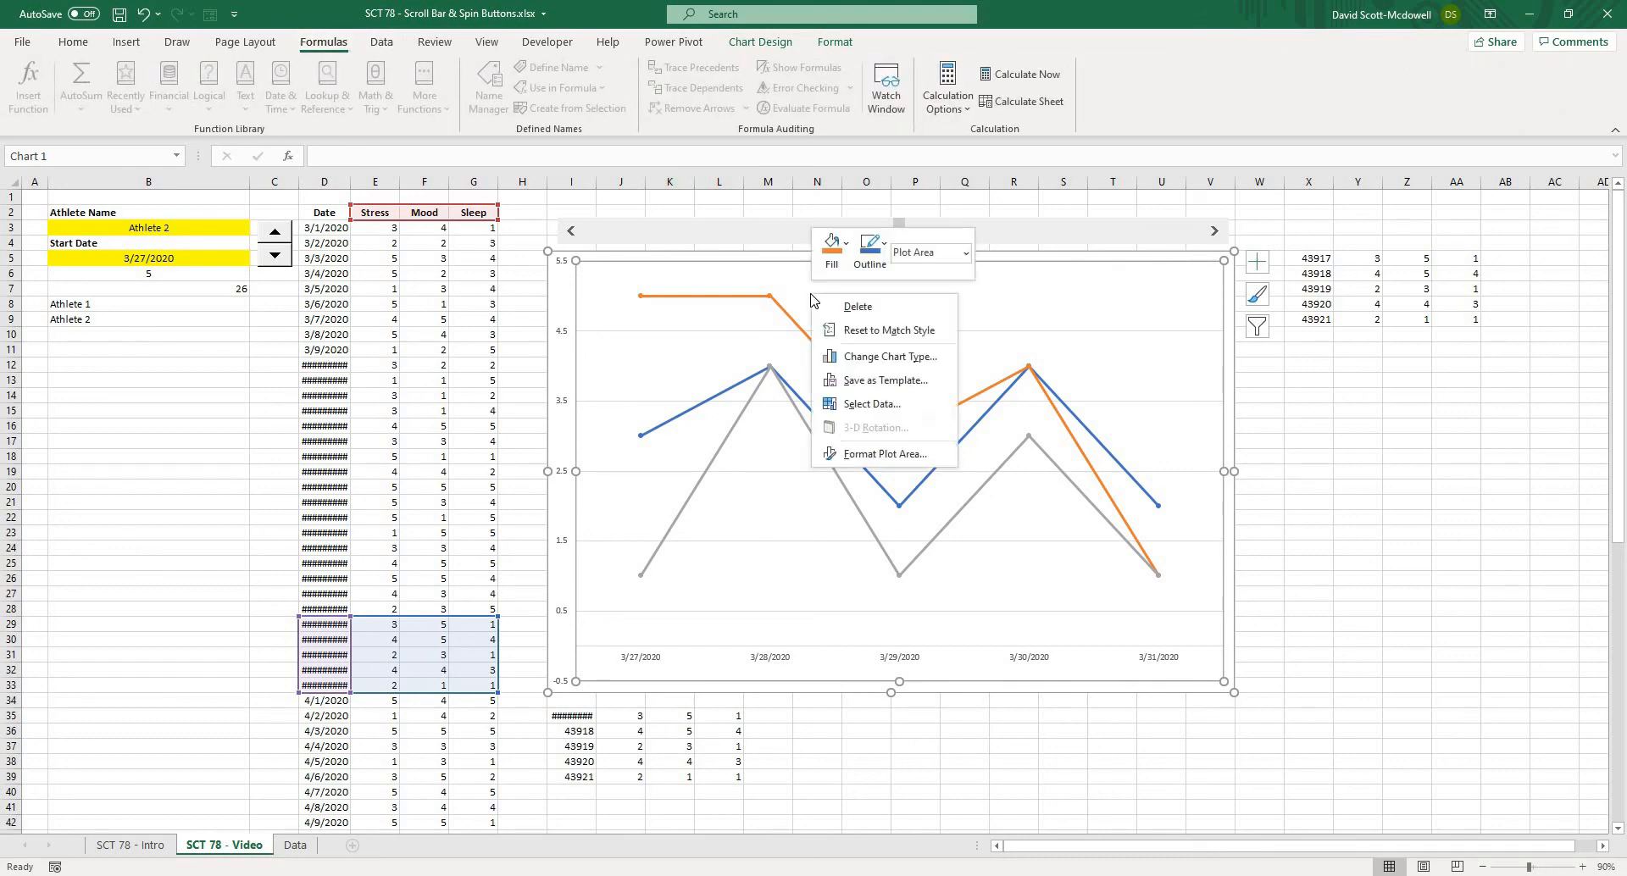
pyautogui.click(882, 357)
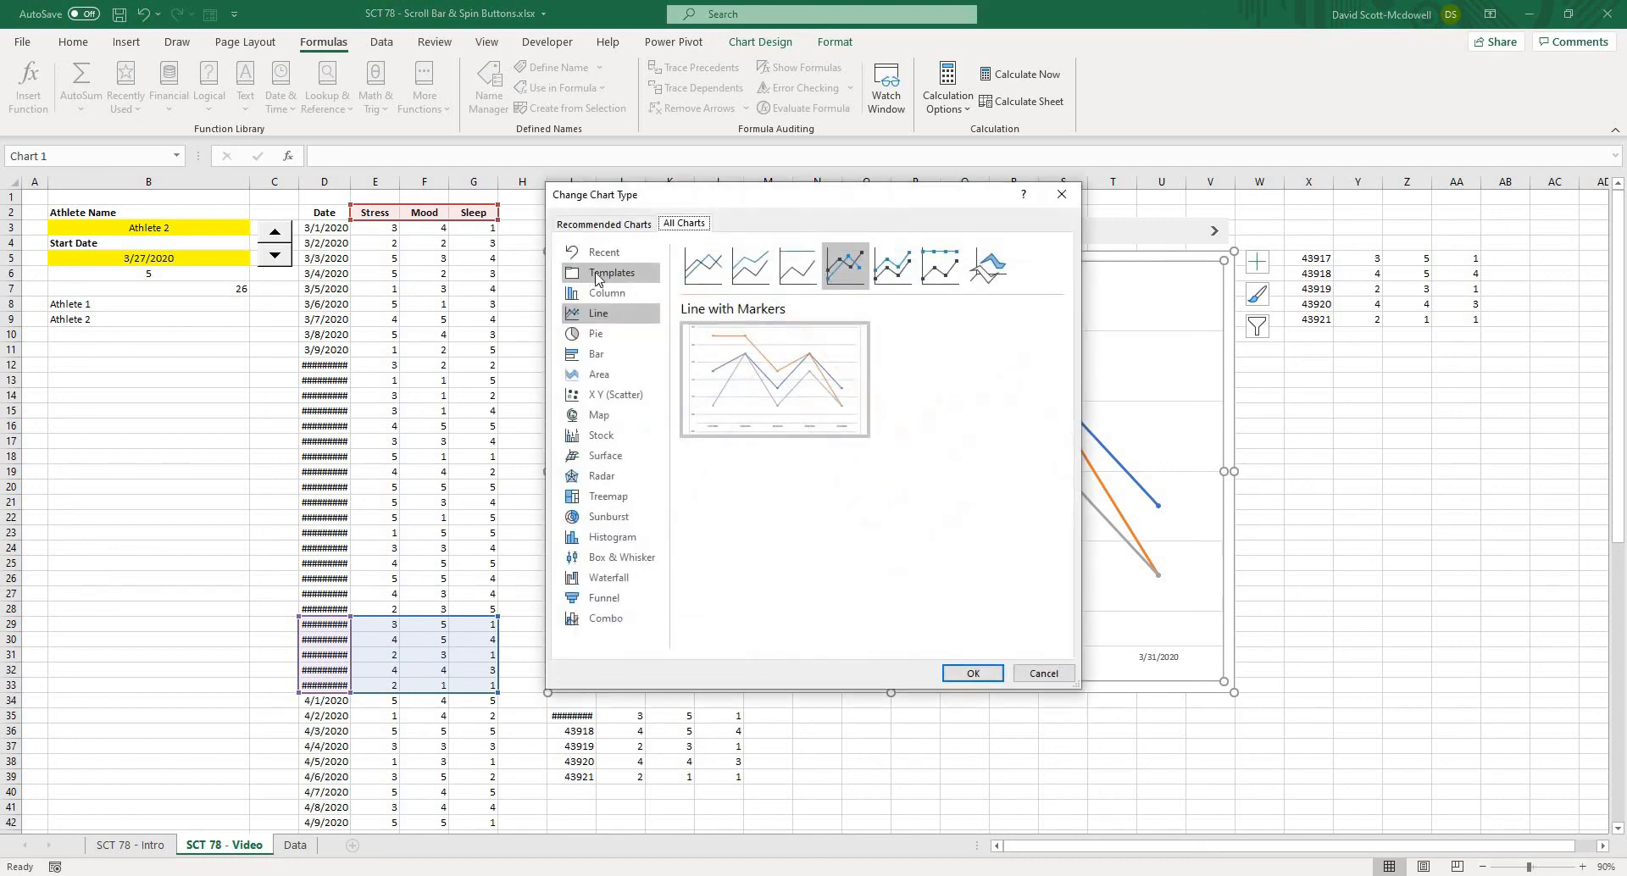
pyautogui.click(612, 272)
pyautogui.moveTo(760, 343)
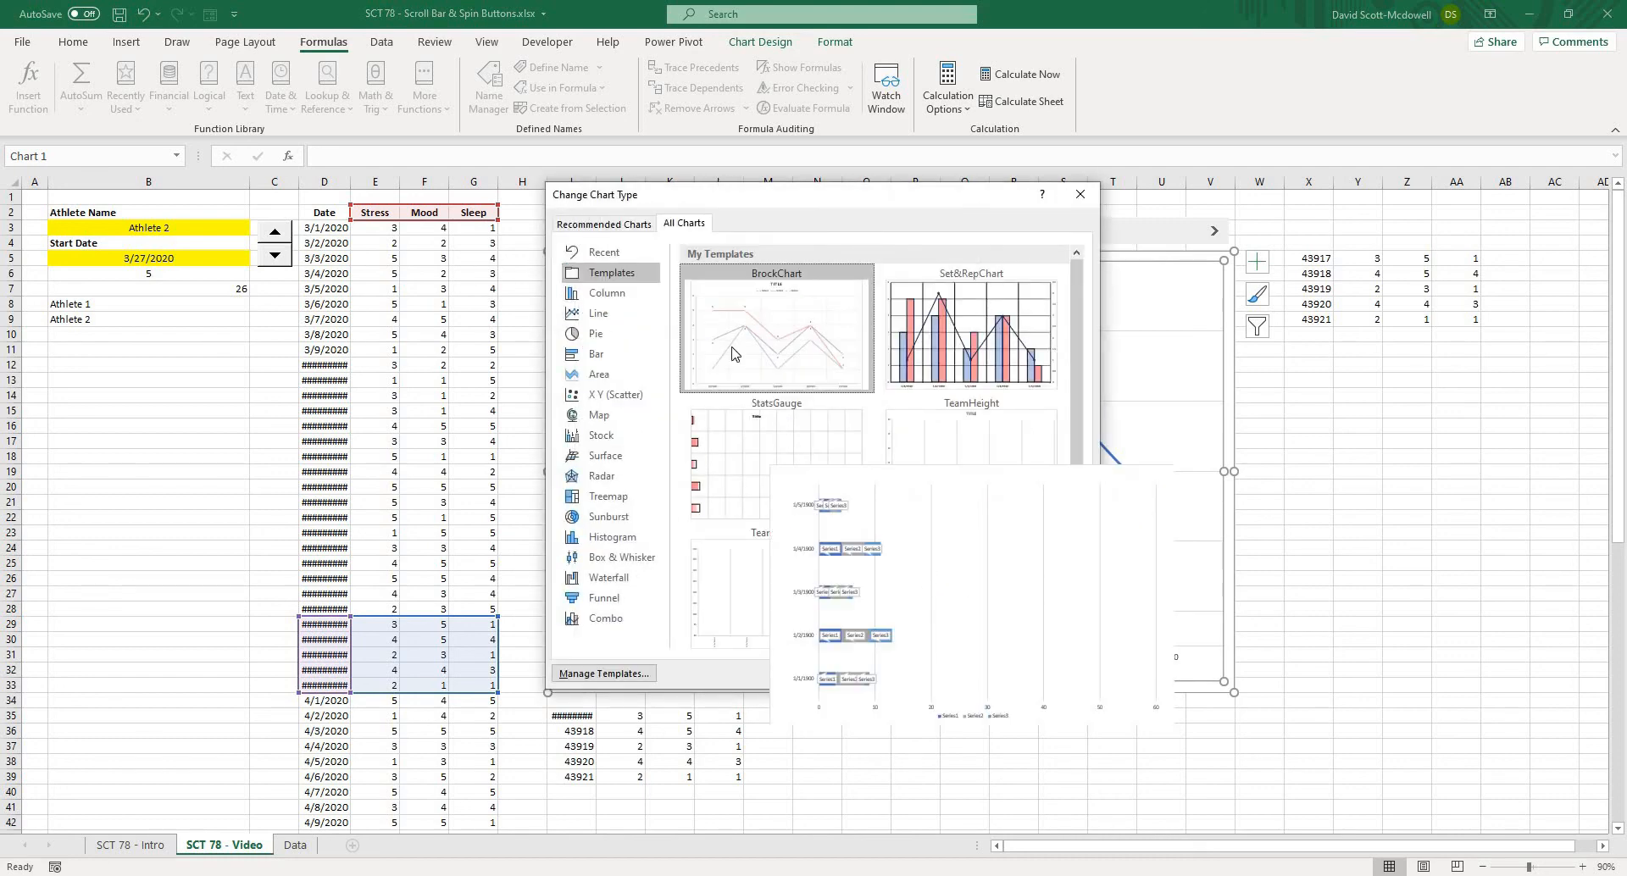
pyautogui.click(991, 673)
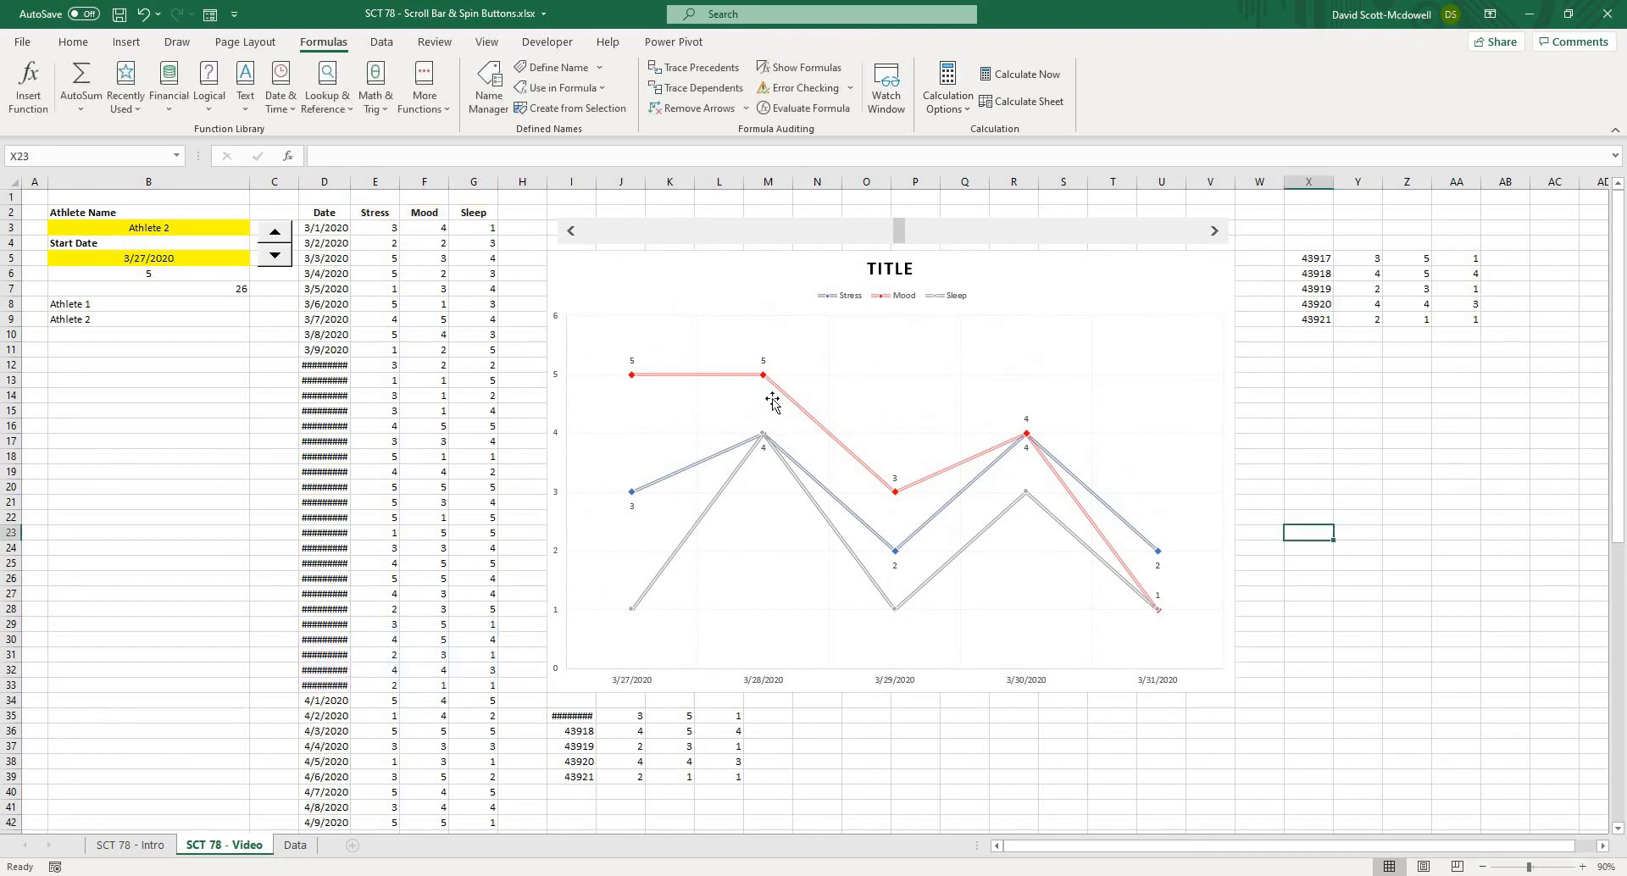
# Delete the chart's title and the data labels of the Mood and Stress series
pyautogui.click(761, 358)
pyautogui.press('Delete')
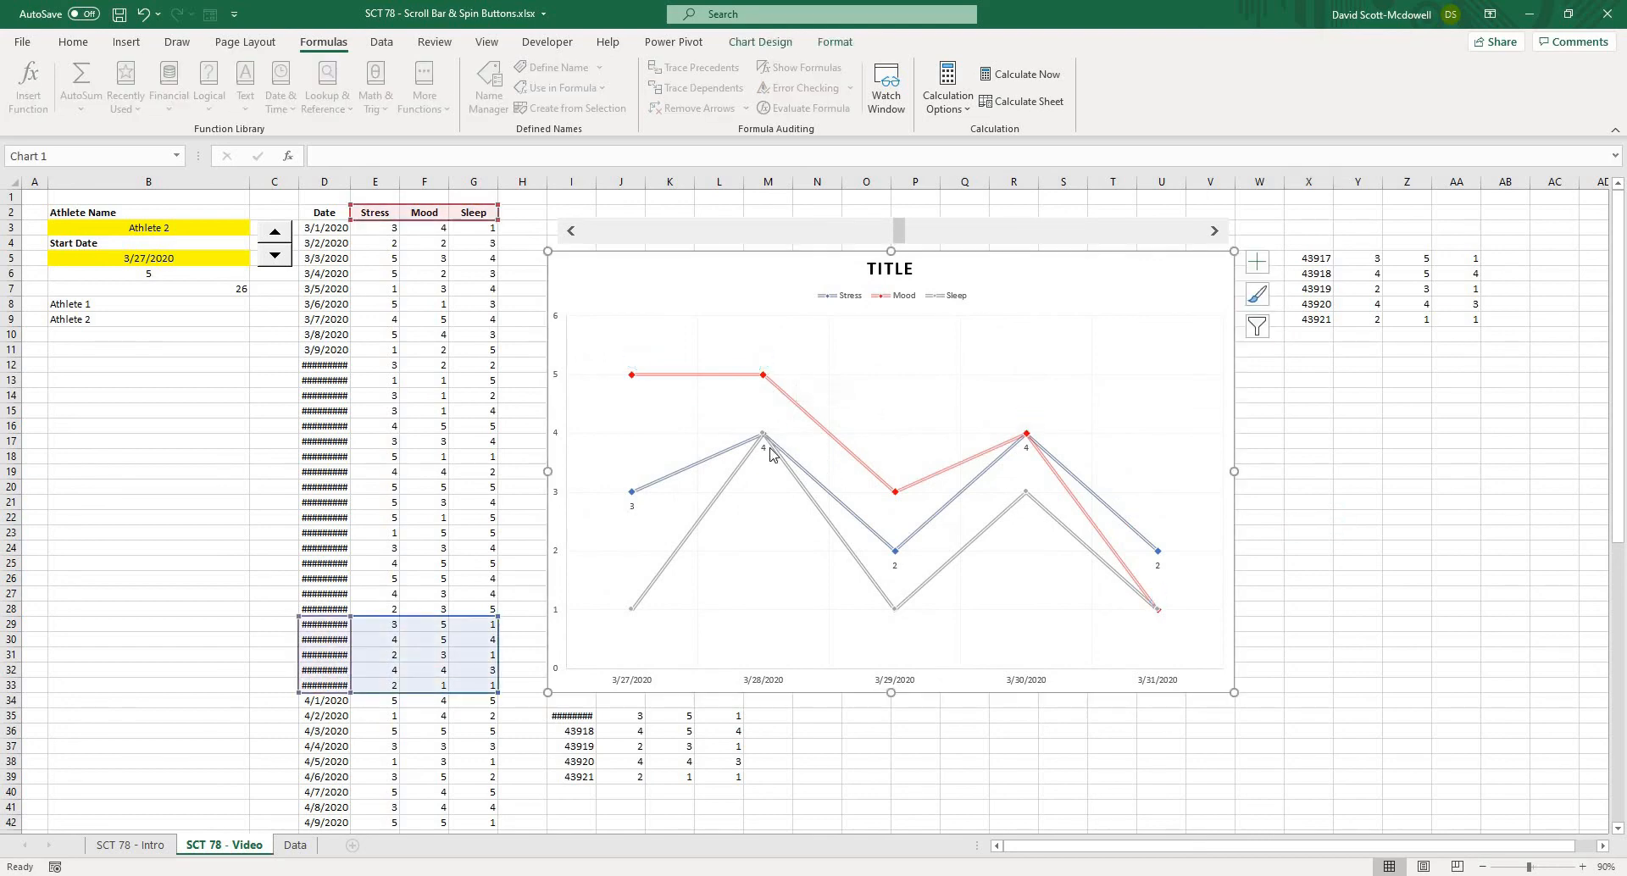
pyautogui.click(762, 447)
pyautogui.press('Delete')
pyautogui.click(889, 269)
pyautogui.press('Delete')
pyautogui.click(1396, 468)
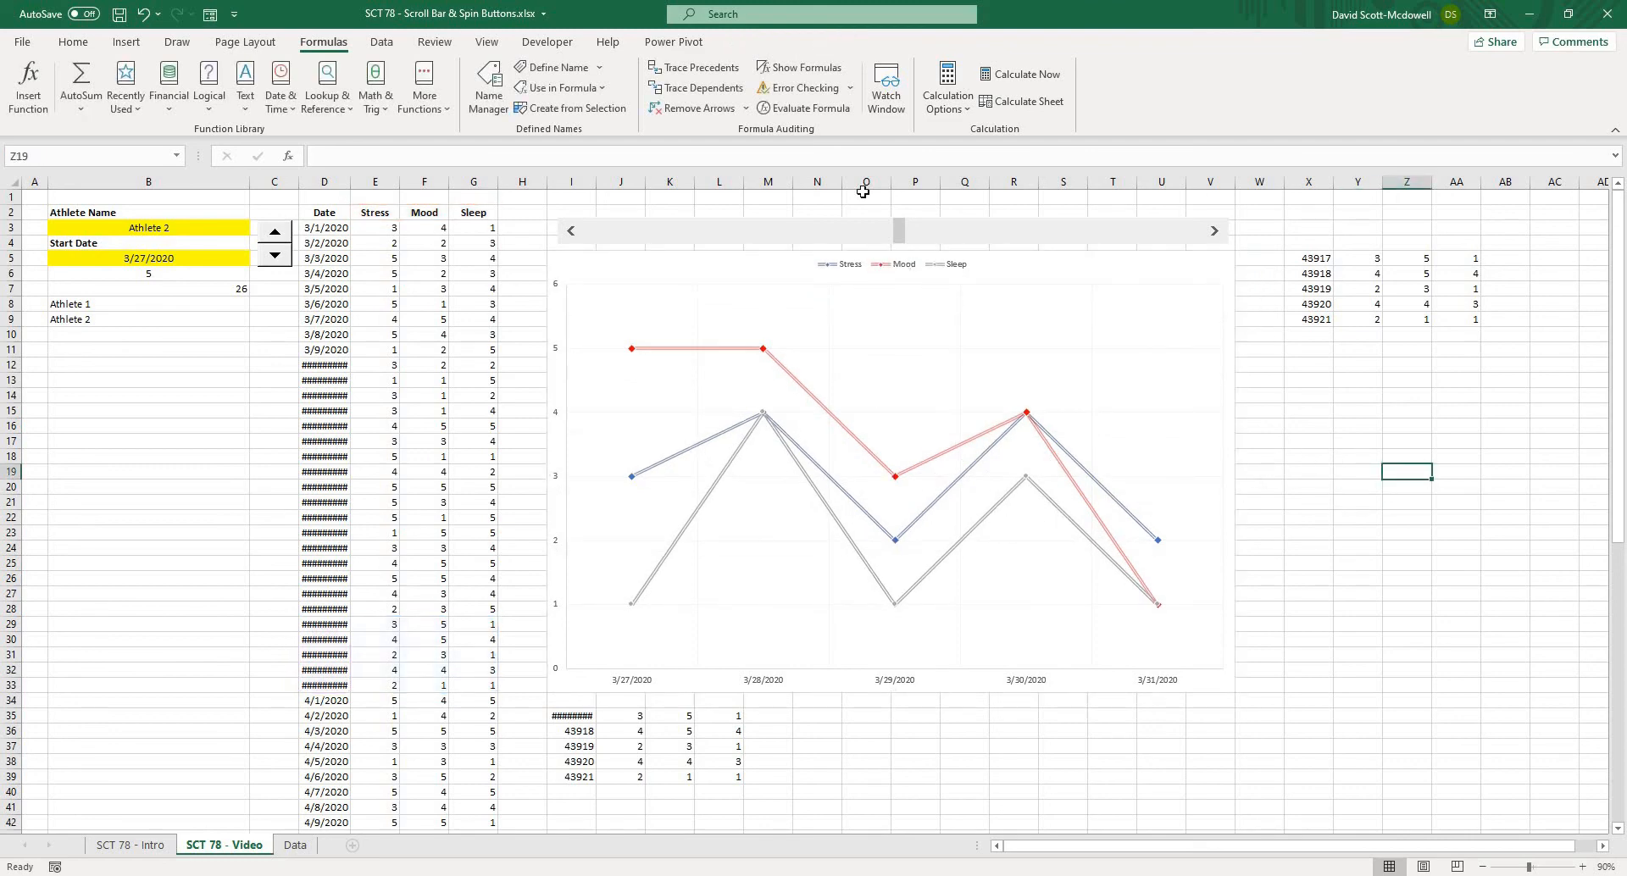
# Shorten the chart's plot area from its lower edge to leave free space below the date axis
pyautogui.rightClick(763, 232)
pyautogui.press('Escape')
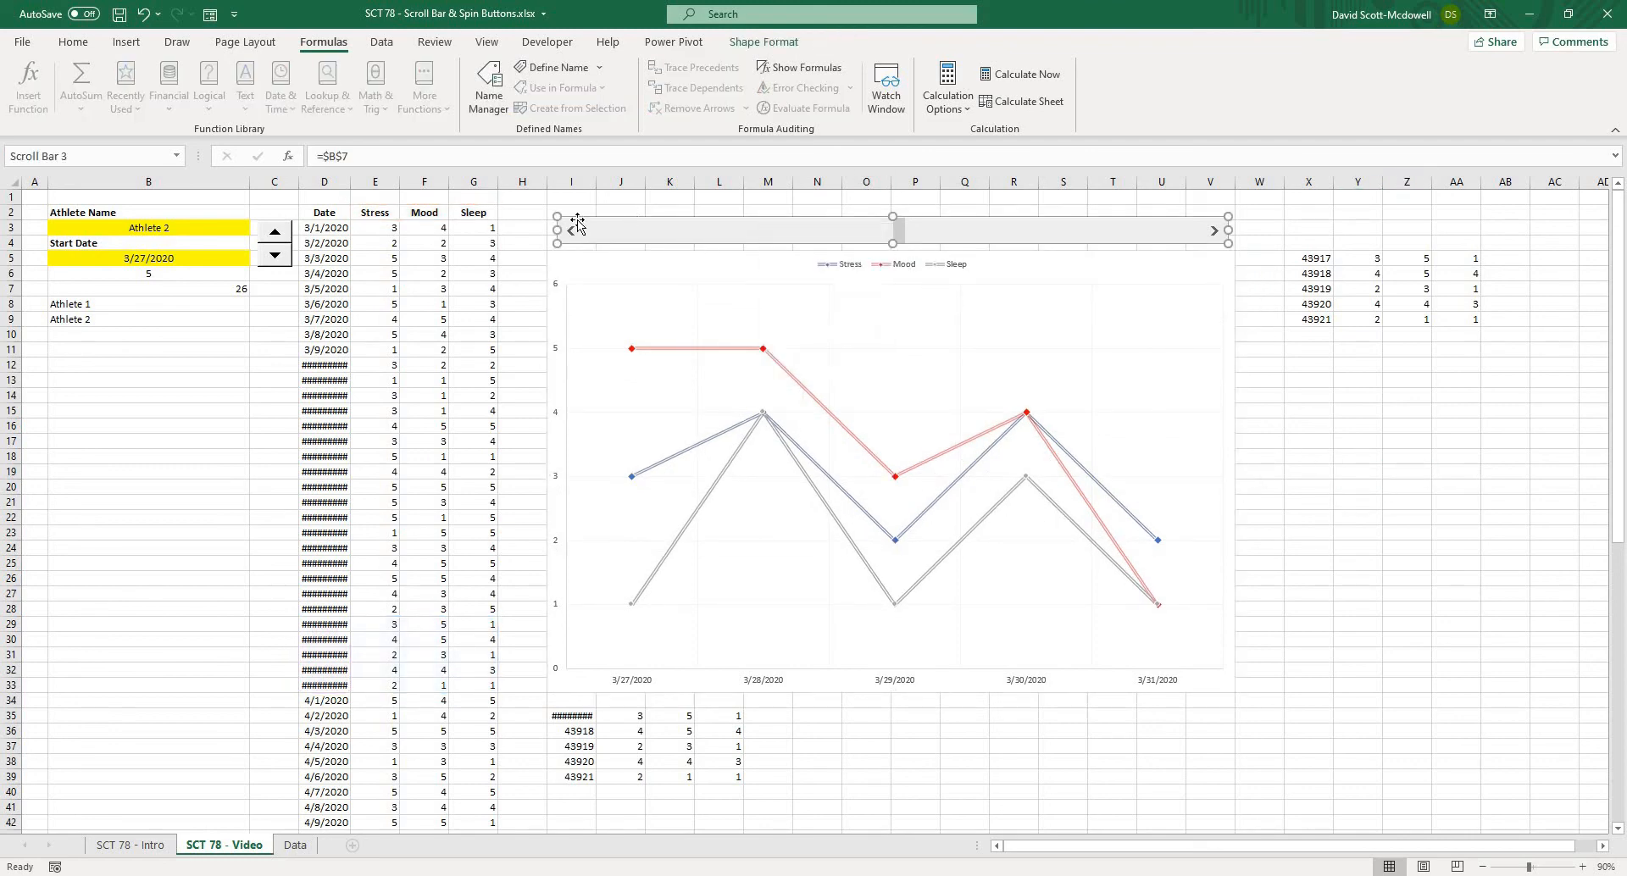
pyautogui.click(940, 671)
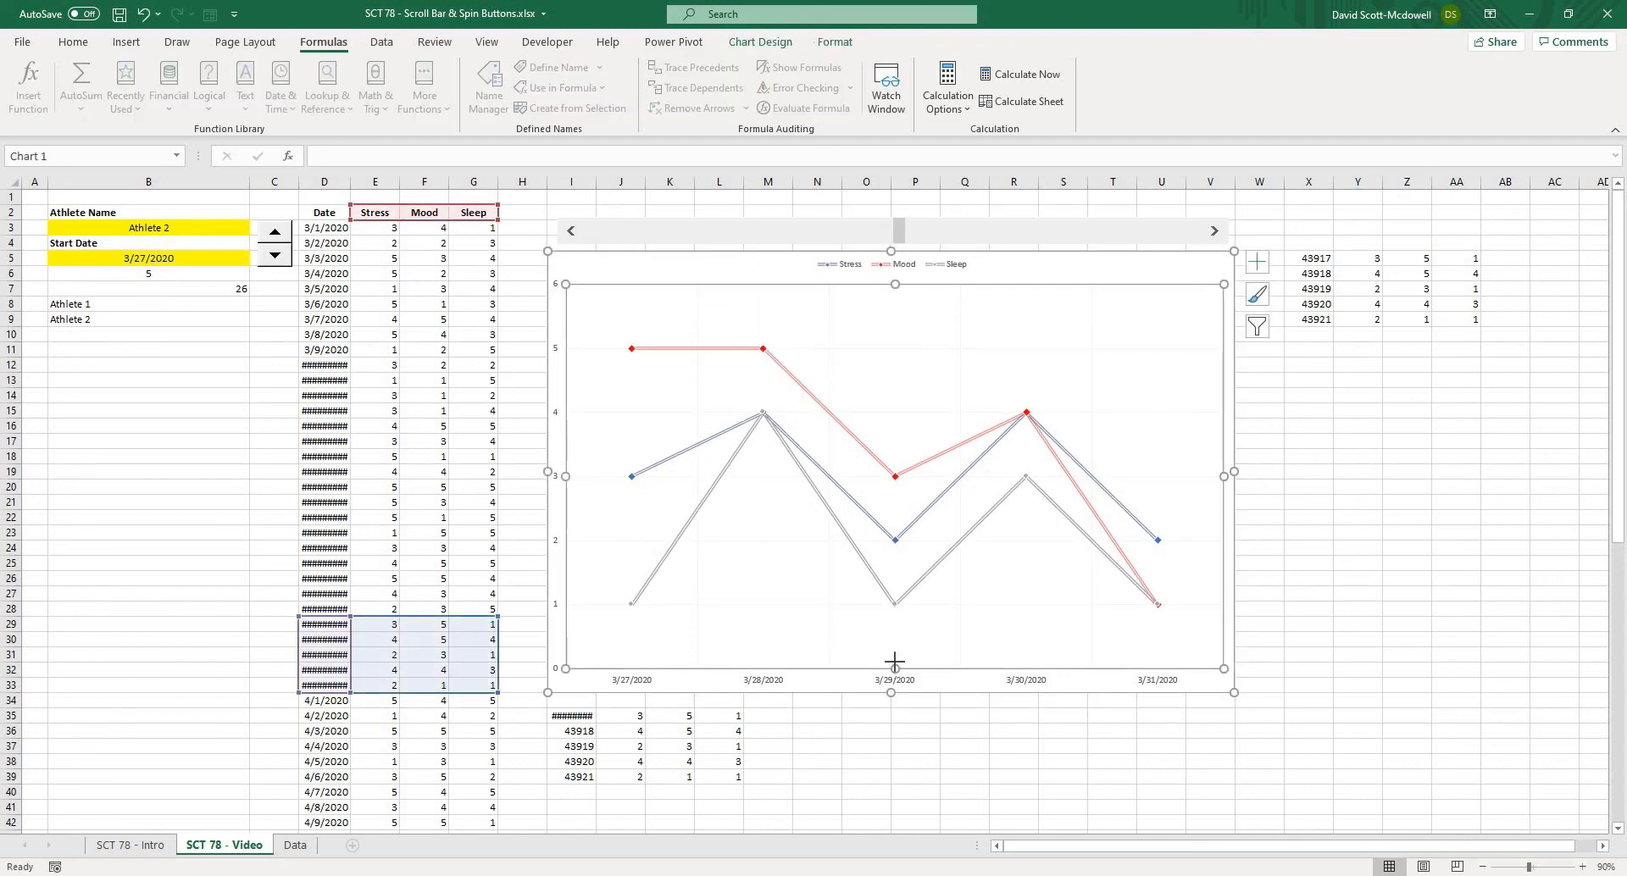
pyautogui.moveTo(895, 661); pyautogui.dragTo(896, 630)
# Move the scroll bar from above the chart into the free space below its date axis
pyautogui.click(632, 232)
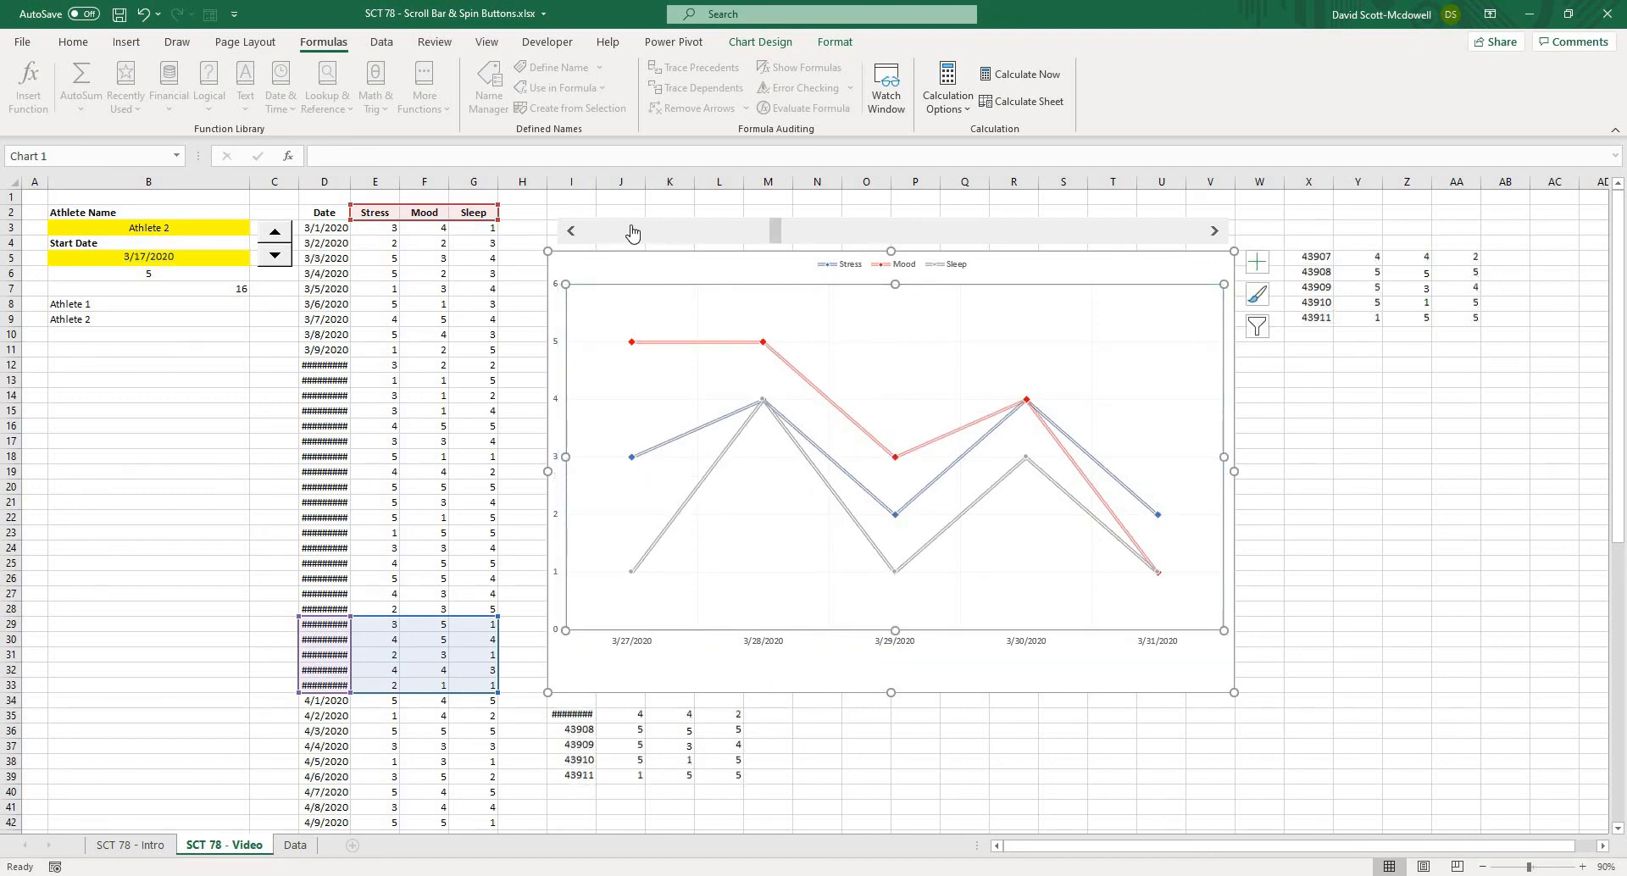
pyautogui.rightClick(589, 225)
pyautogui.press('Escape')
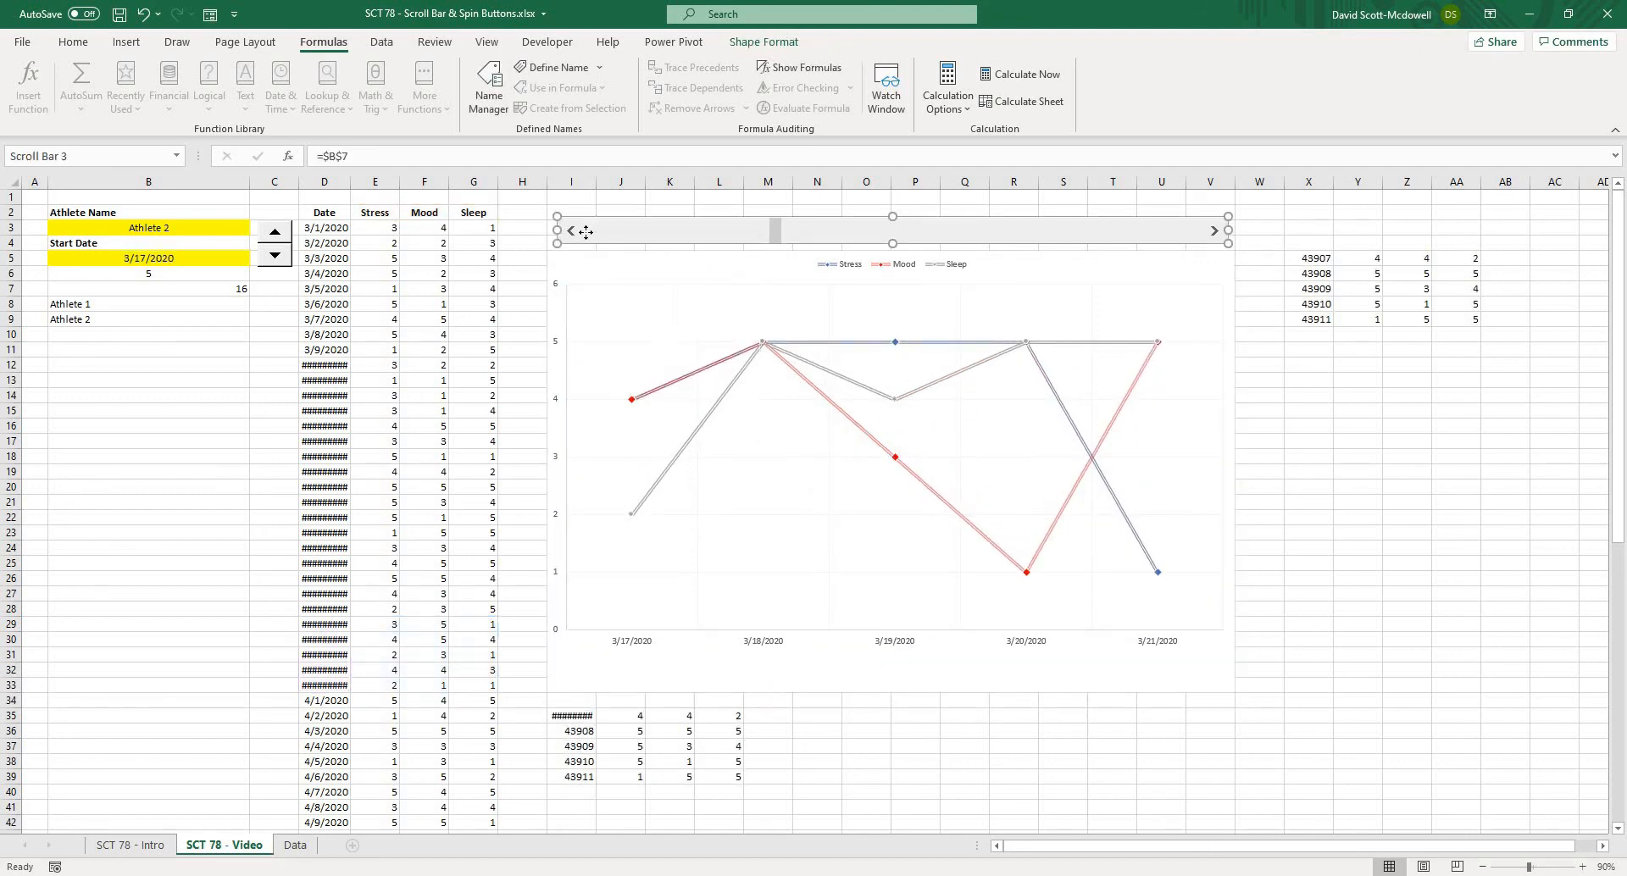
pyautogui.moveTo(585, 232); pyautogui.dragTo(576, 674)
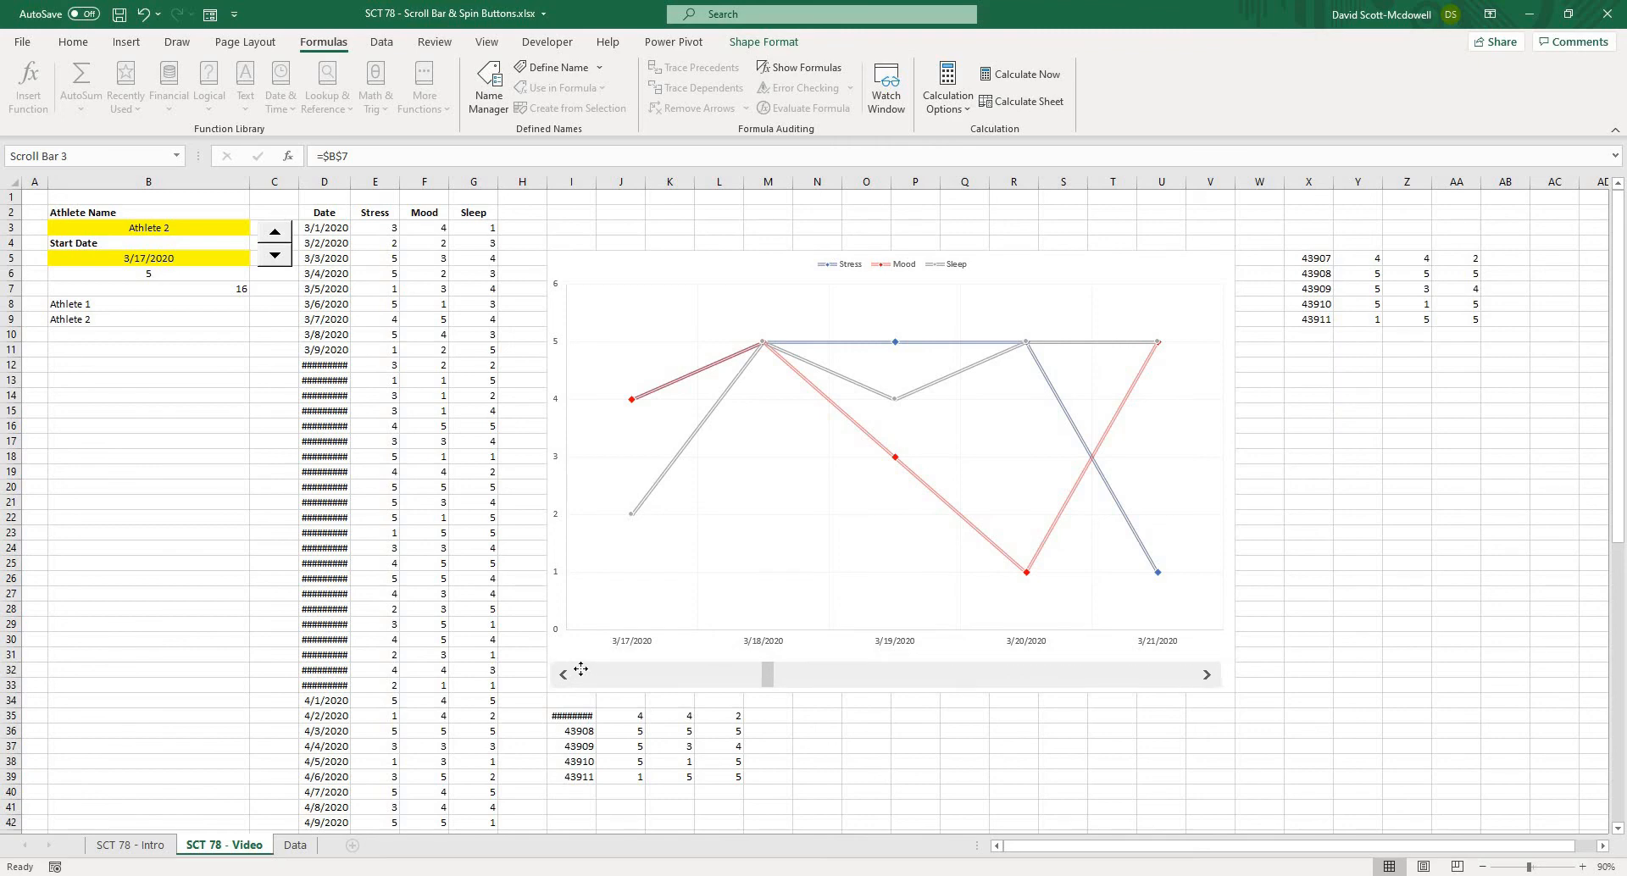
pyautogui.click(1013, 748)
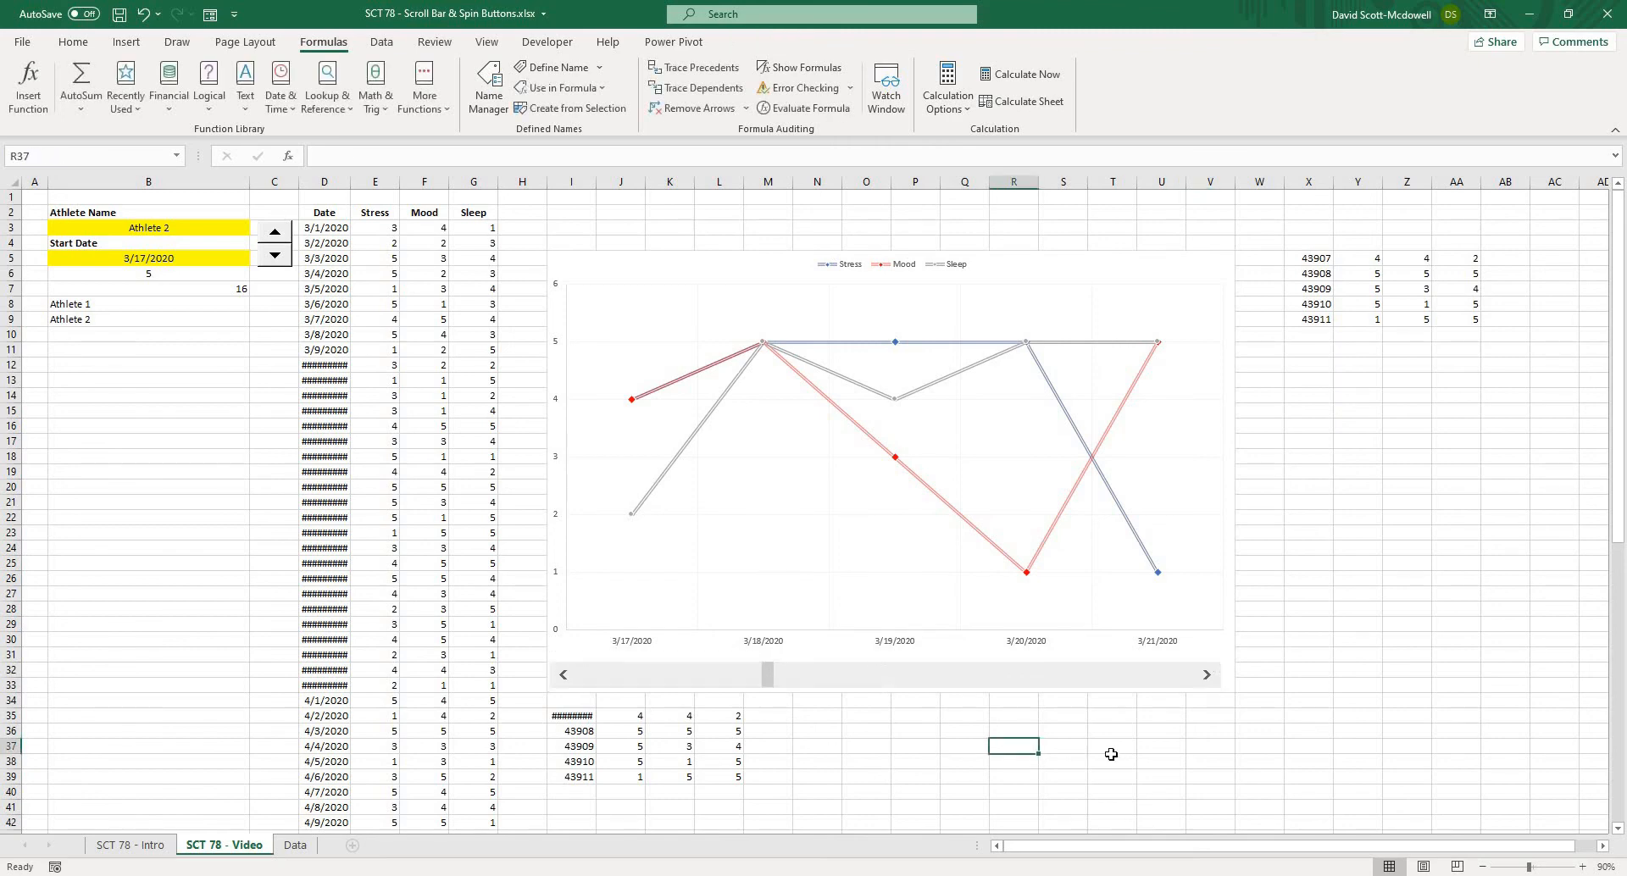
# Send the chart to the back so it sits behind the form controls
pyautogui.rightClick(814, 686)
pyautogui.click(795, 610)
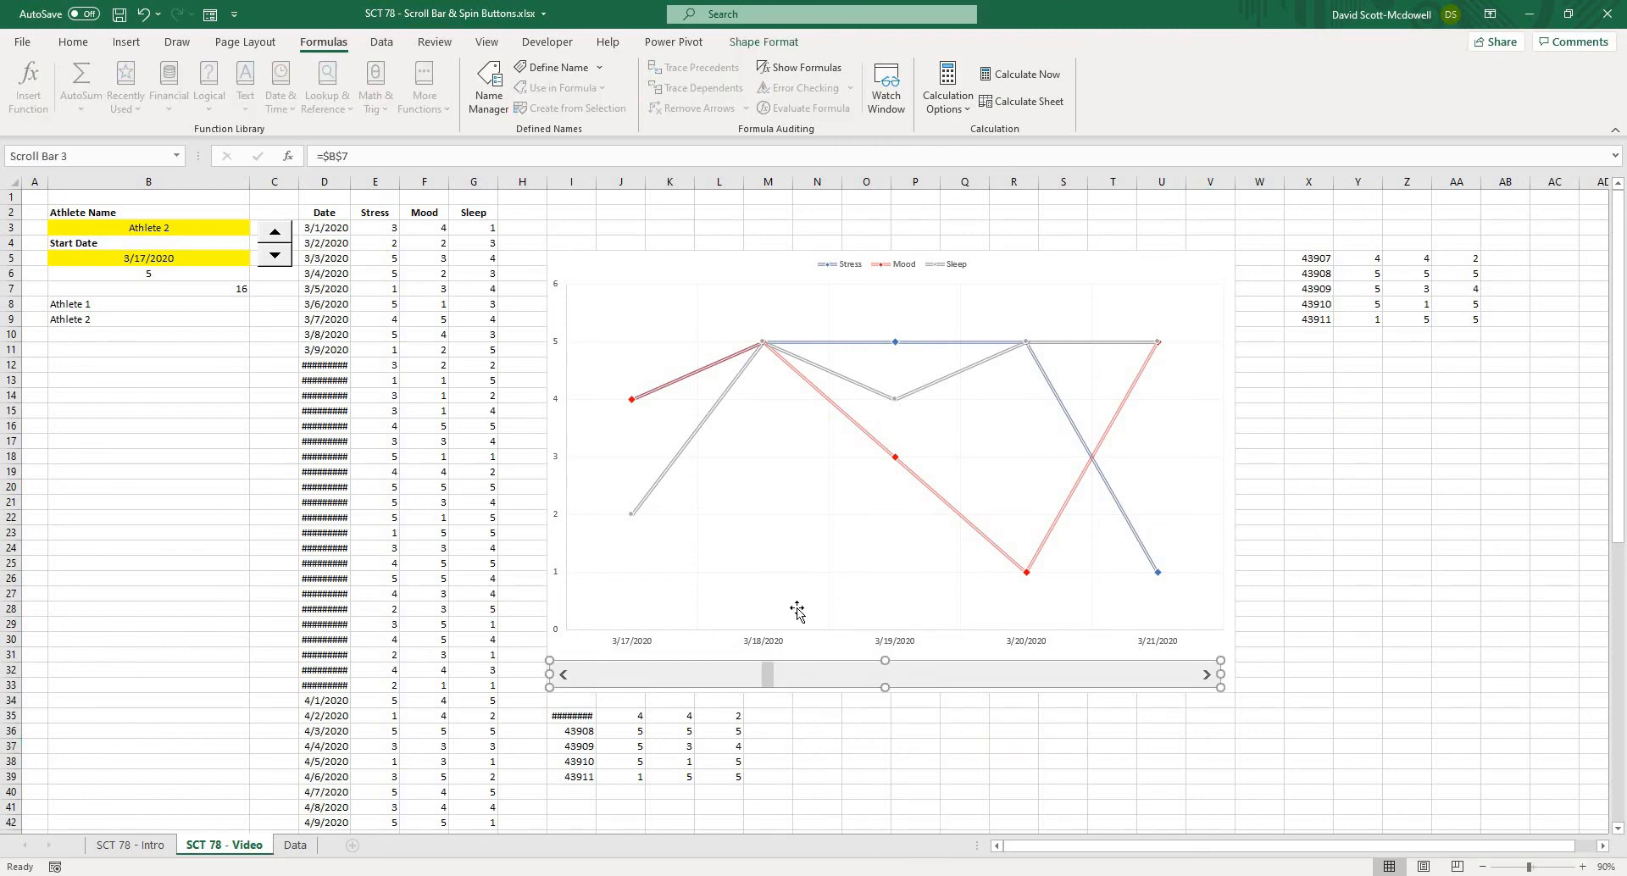
pyautogui.click(797, 609)
pyautogui.rightClick(797, 607)
pyautogui.click(600, 264)
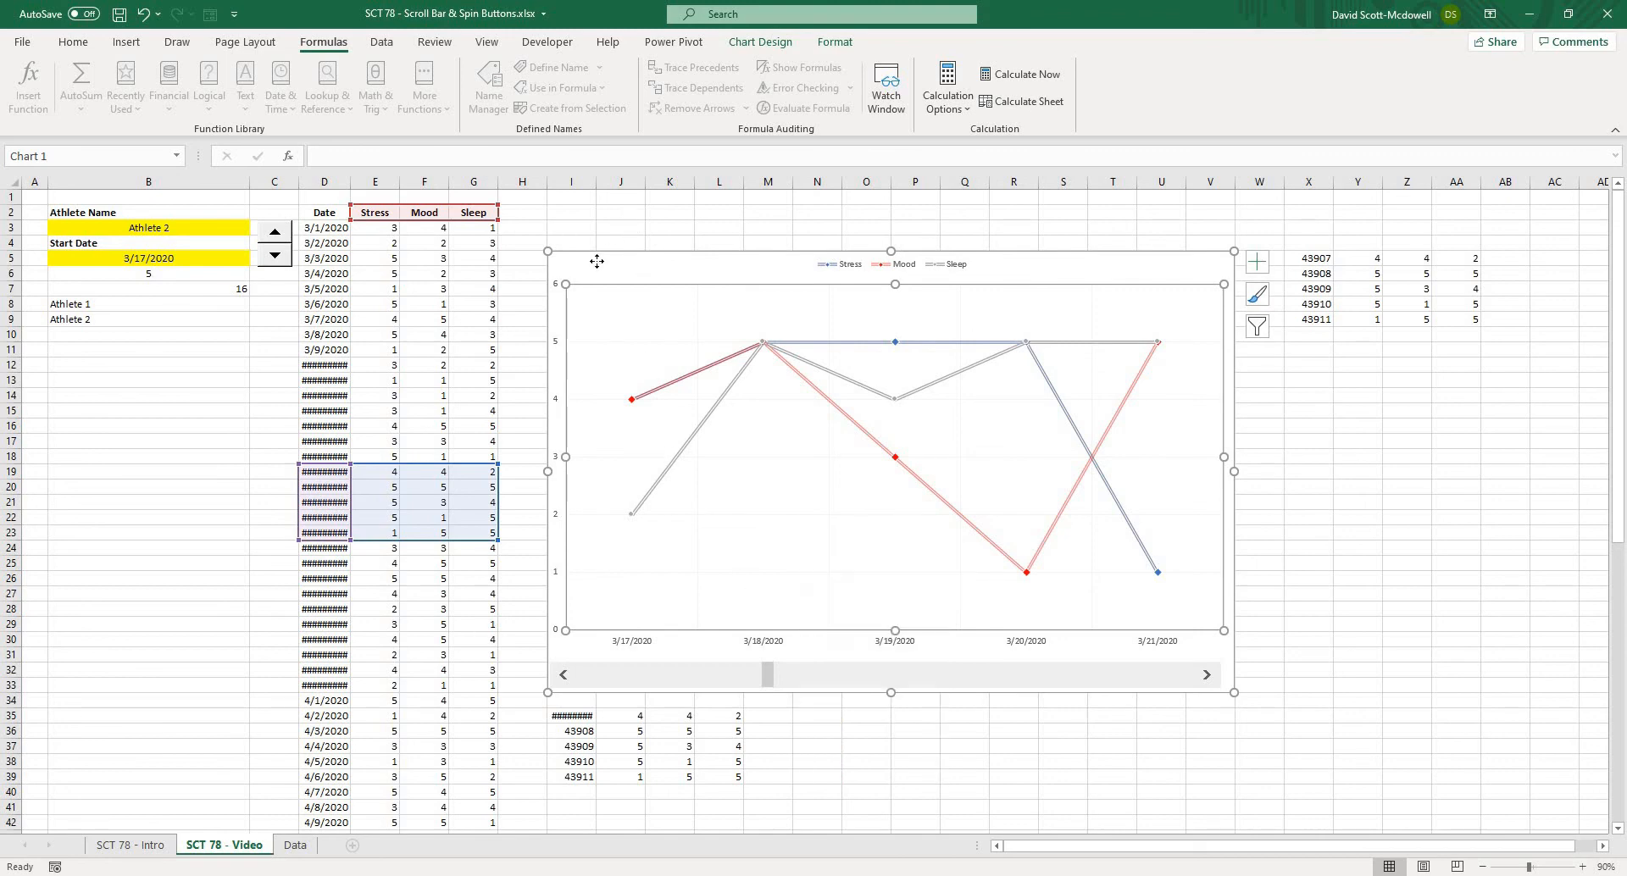
pyautogui.click(598, 268)
pyautogui.rightClick(598, 268)
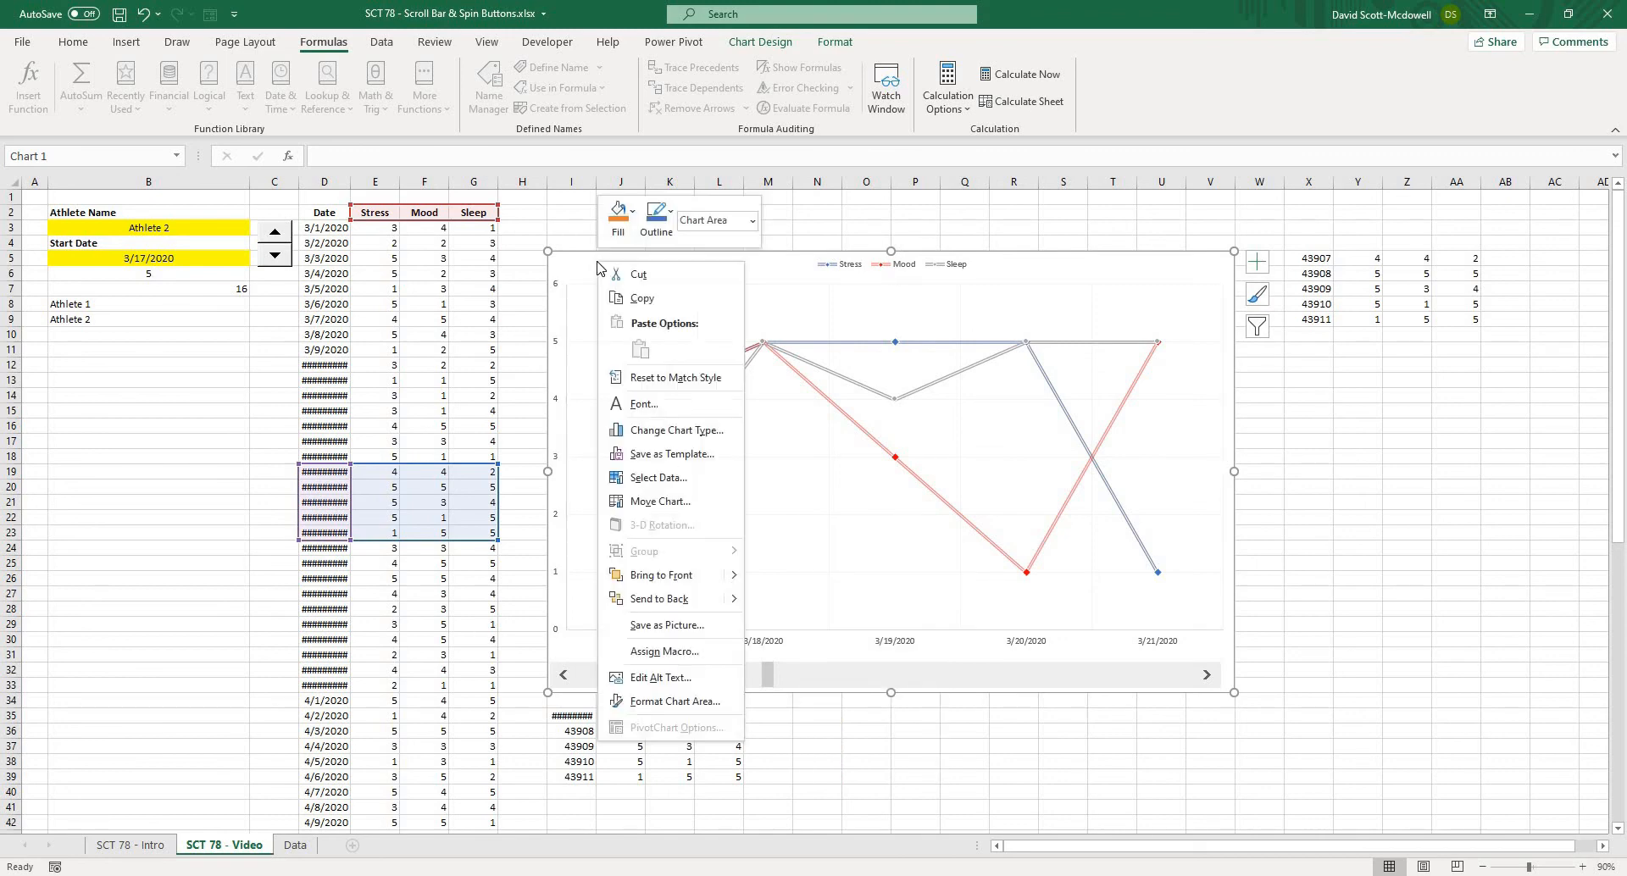
pyautogui.click(642, 599)
pyautogui.click(1357, 593)
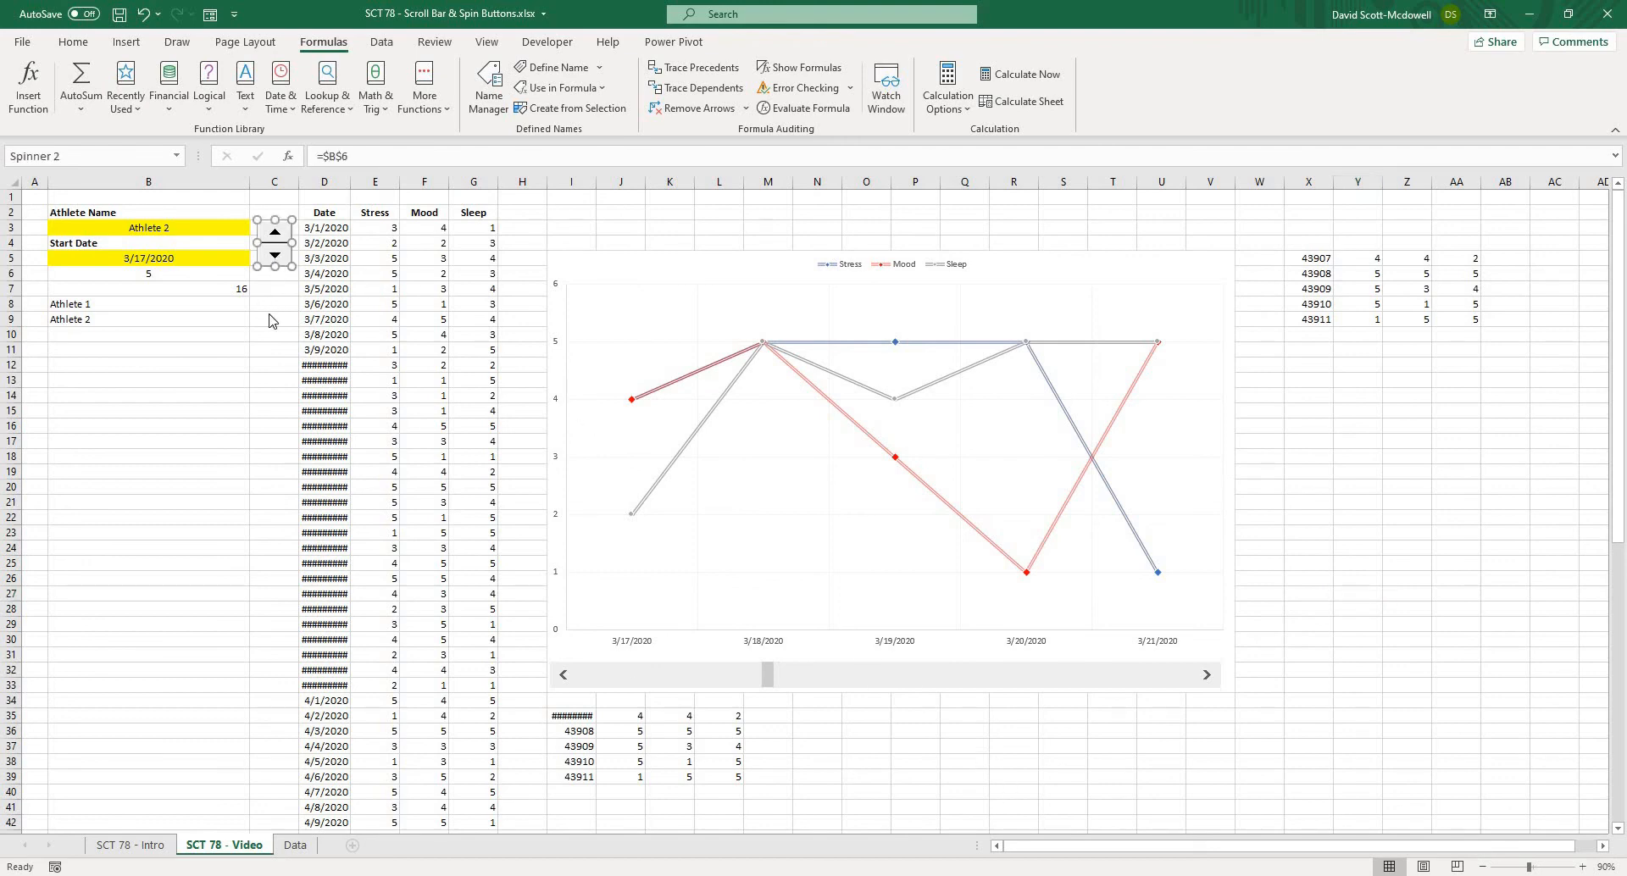
# Move the spin button from column C into the chart's upper-right corner
pyautogui.rightClick(269, 255)
pyautogui.press('Escape')
pyautogui.moveTo(269, 254); pyautogui.dragTo(335, 262)
pyautogui.moveTo(1042, 280); pyautogui.dragTo(1200, 296)
pyautogui.click(1403, 440)
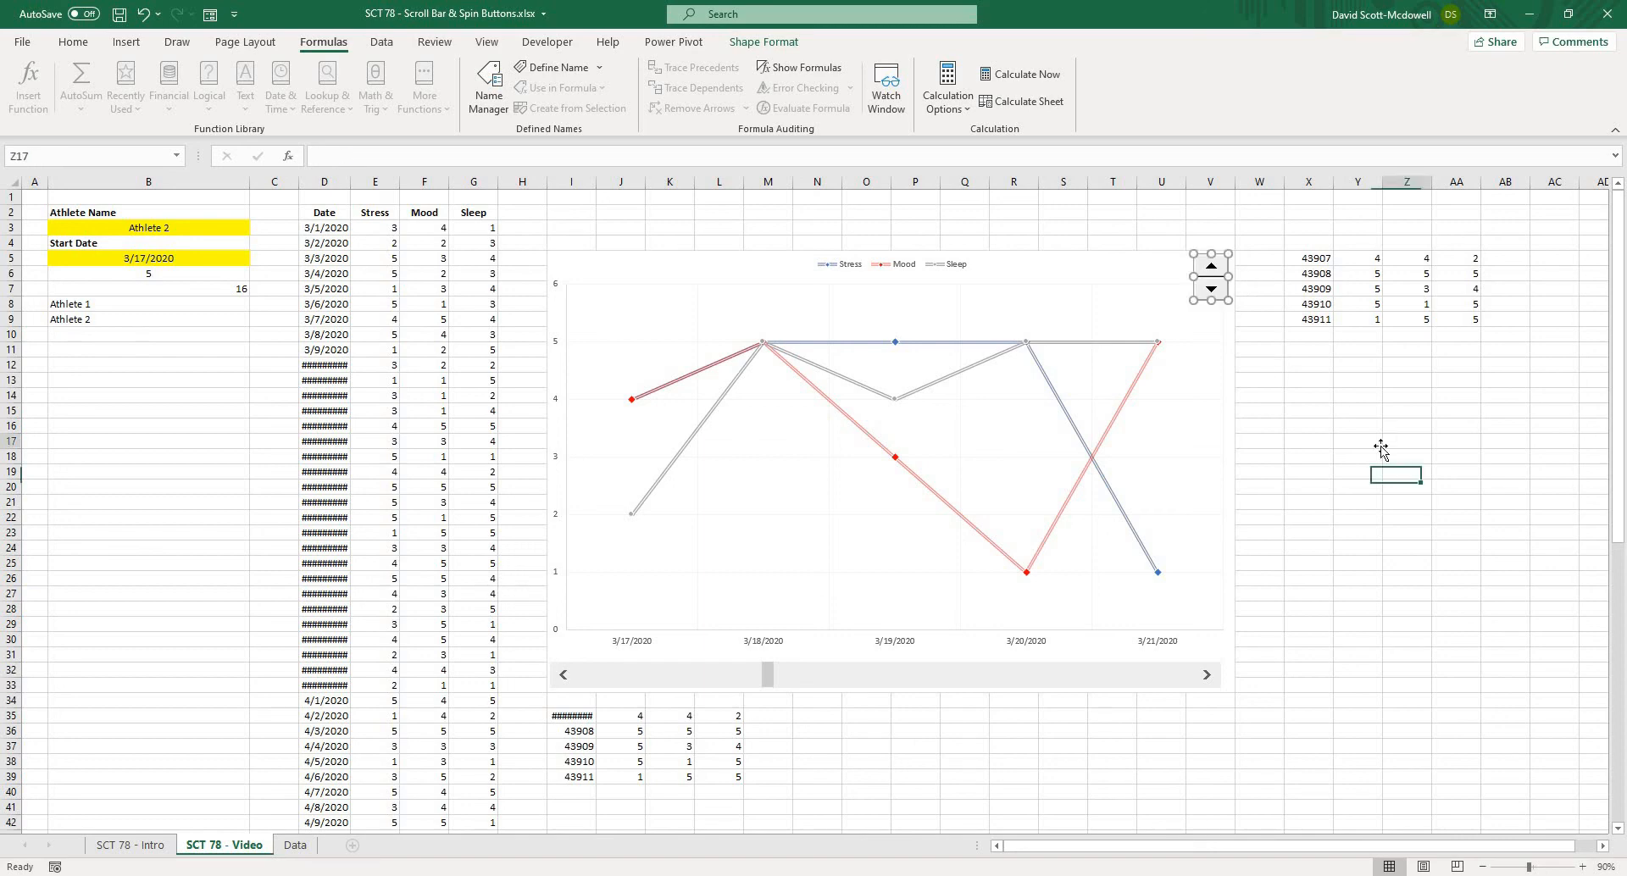
pyautogui.click(1323, 378)
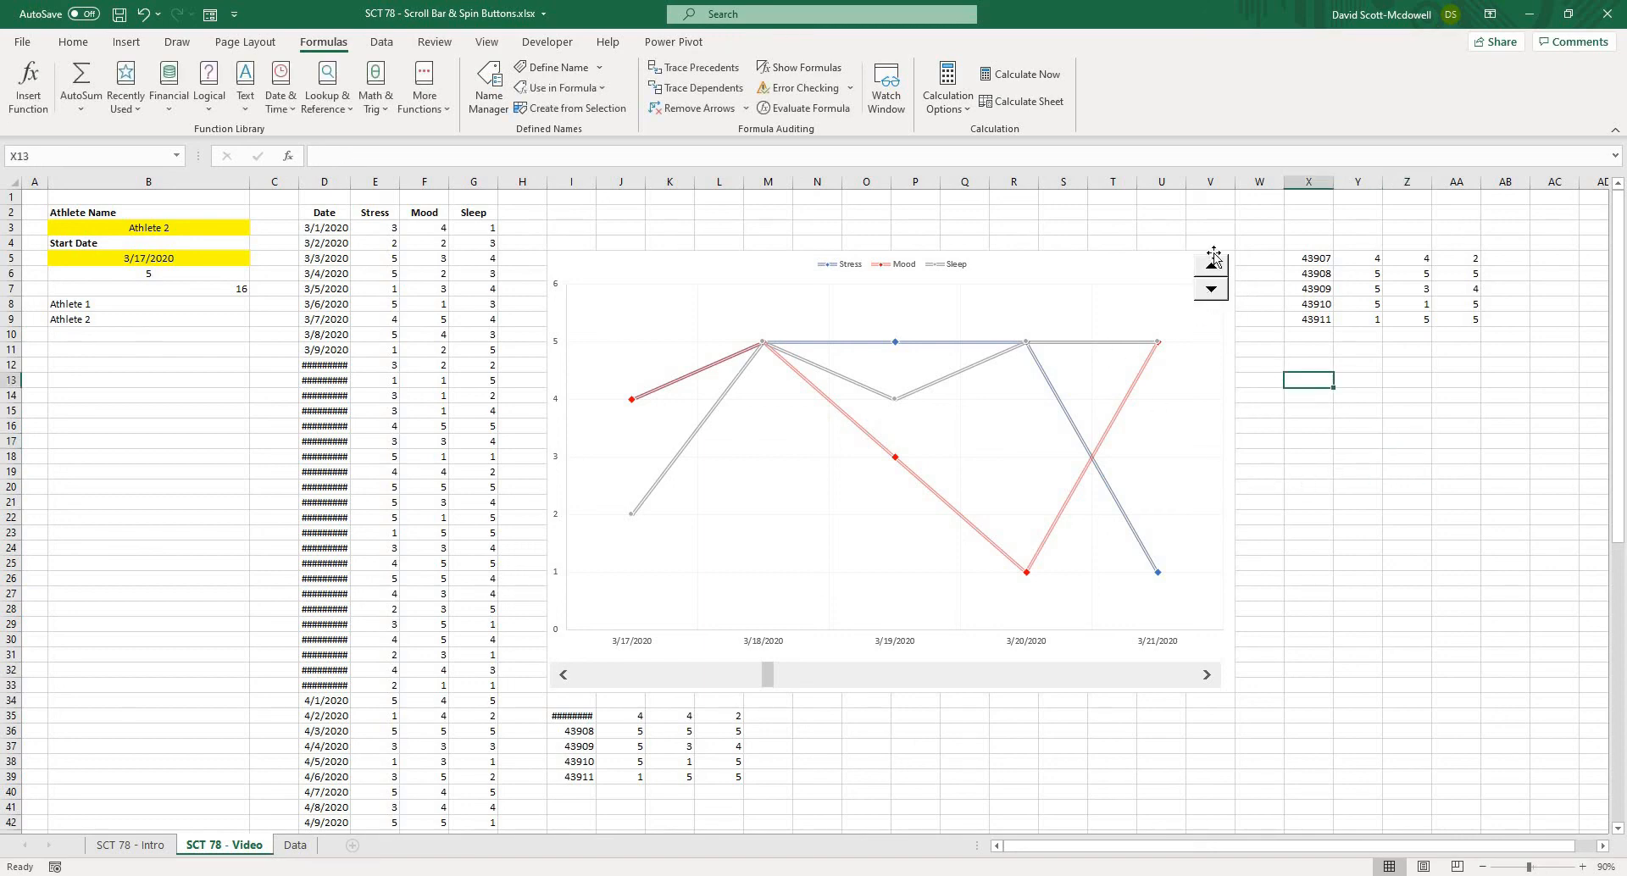
# Test the relocated spin button by raising the day count several steps and lowering it to 4
pyautogui.click(1212, 270)
pyautogui.click(1212, 269)
pyautogui.click(1211, 269)
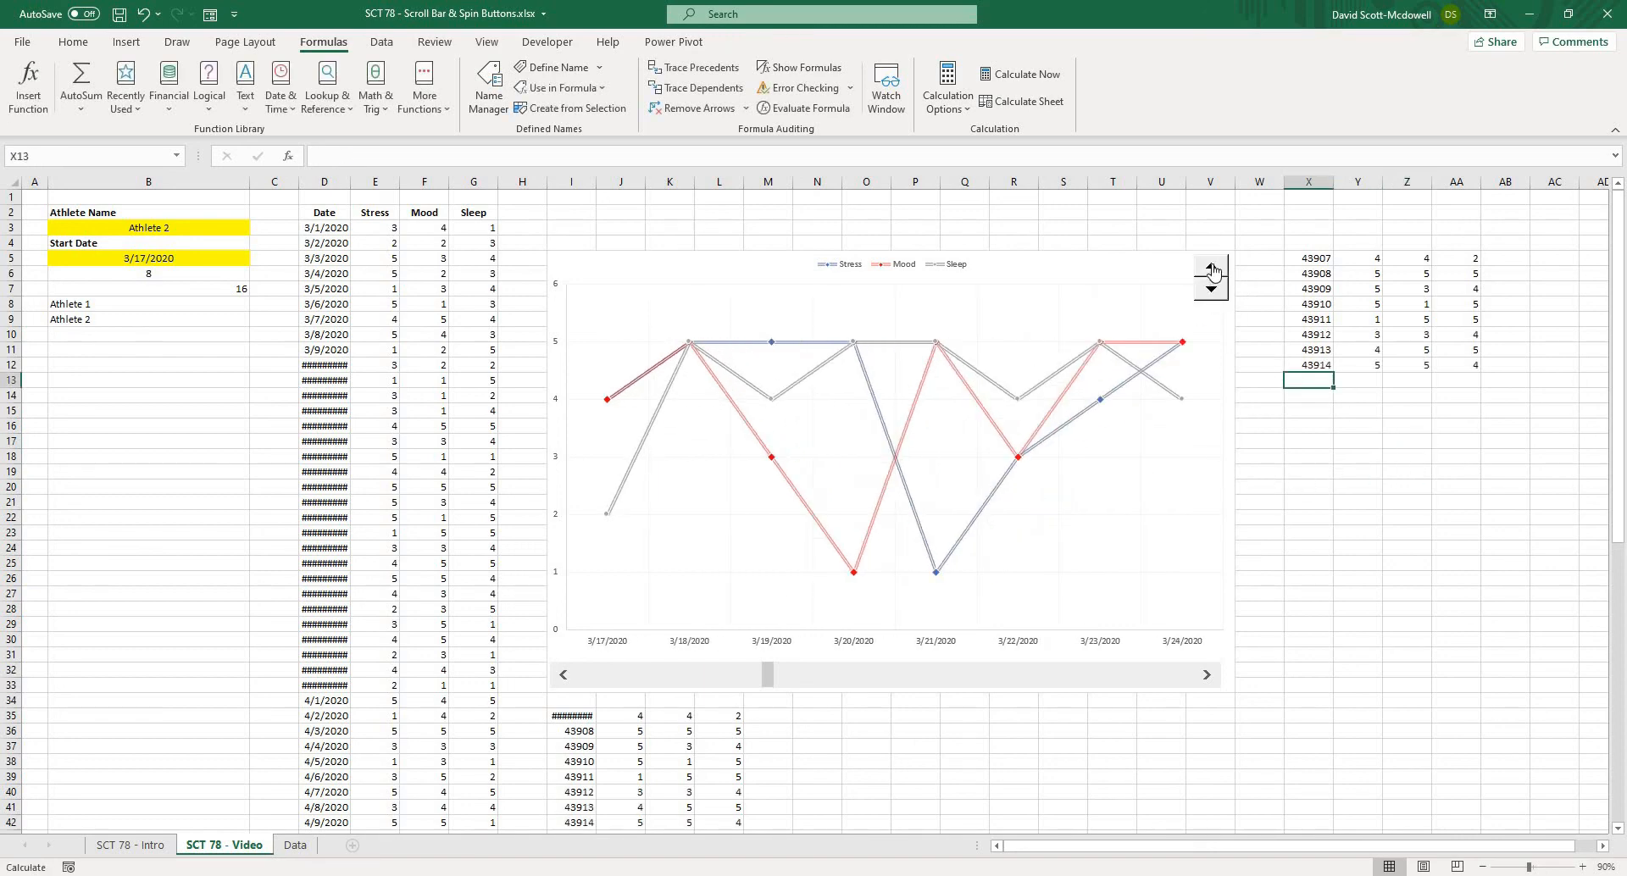
pyautogui.click(1212, 269)
pyautogui.click(1212, 269)
pyautogui.click(1212, 289)
pyautogui.click(1212, 289)
pyautogui.click(1211, 289)
pyautogui.click(1212, 289)
pyautogui.click(1212, 289)
pyautogui.click(1212, 289)
pyautogui.click(1212, 289)
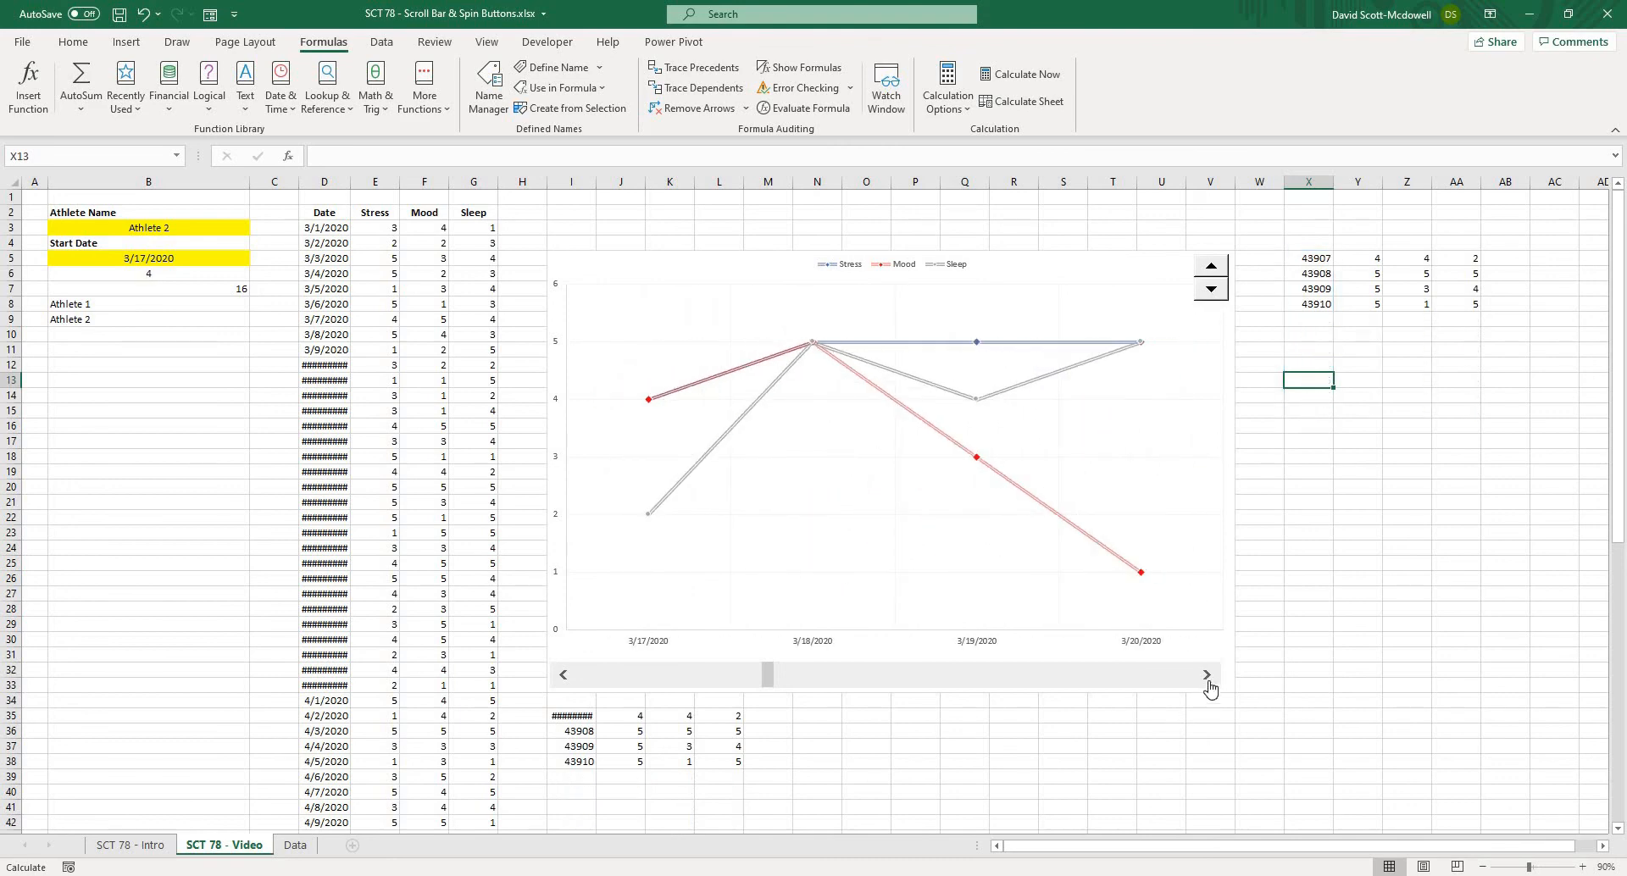
# Test the relocated scroll bar by advancing it in single steps to 19
pyautogui.click(1207, 675)
pyautogui.click(1207, 675)
pyautogui.click(1207, 675)
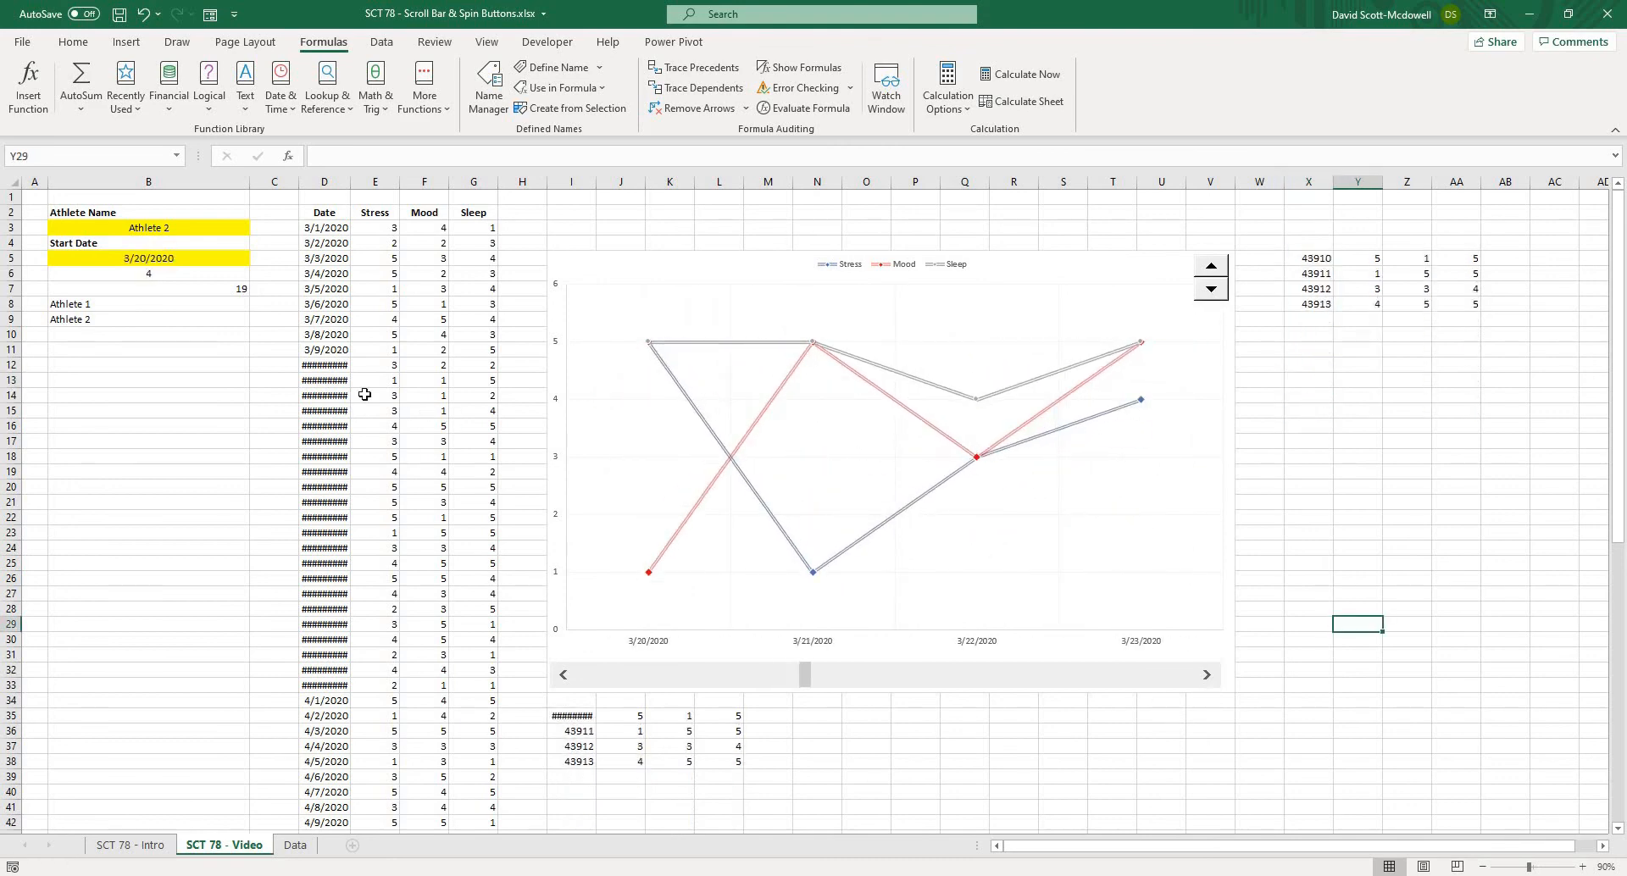
pyautogui.click(323, 214)
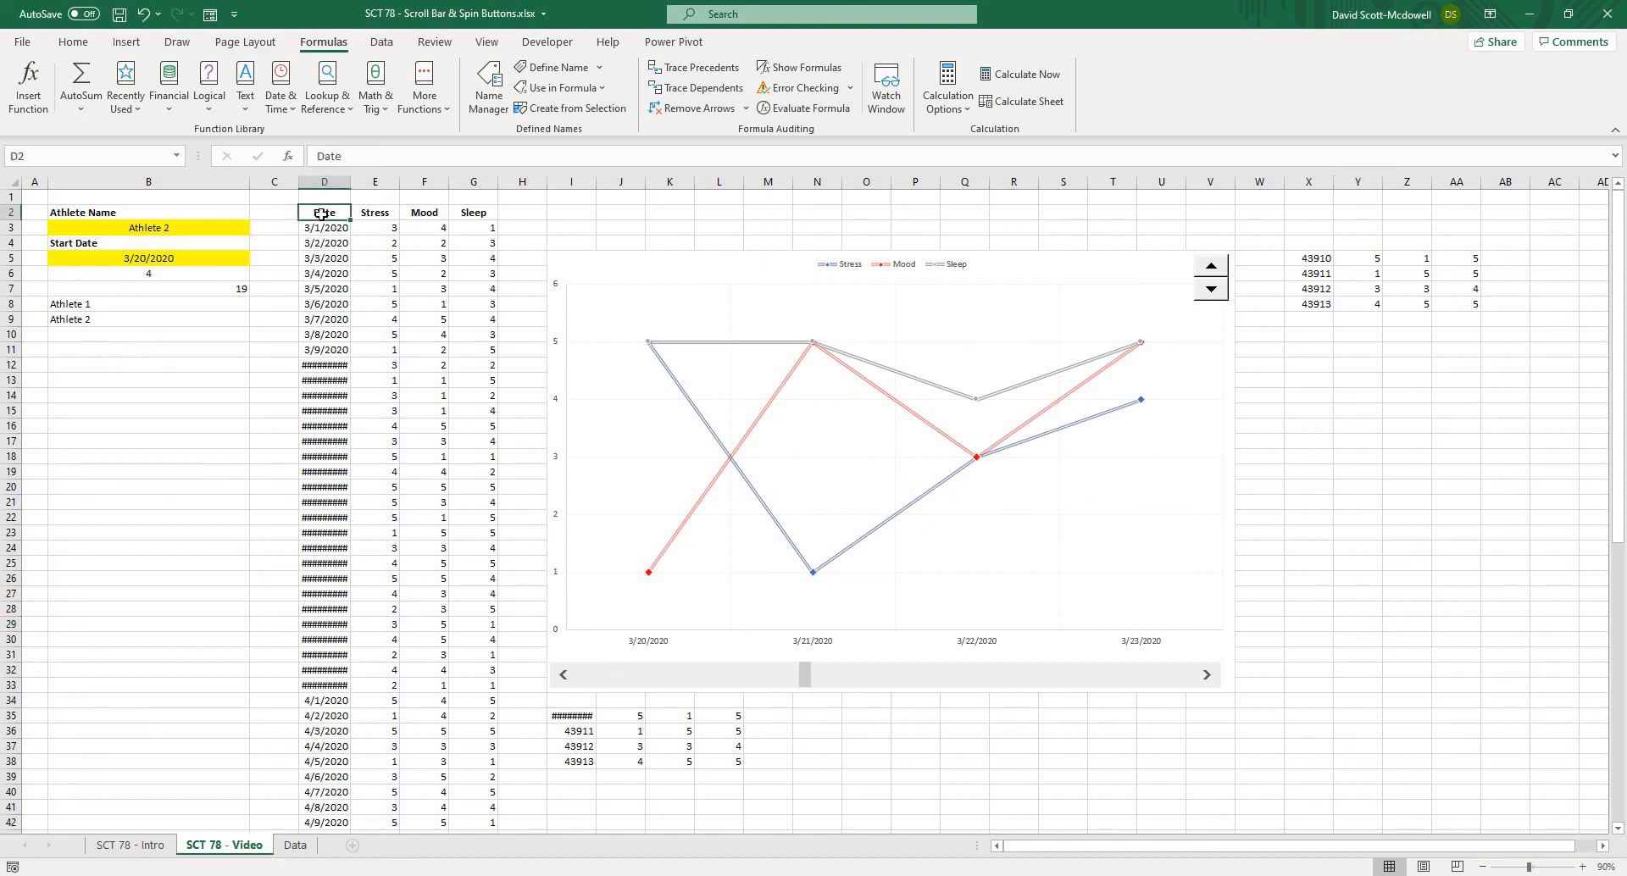
pyautogui.click(256, 243)
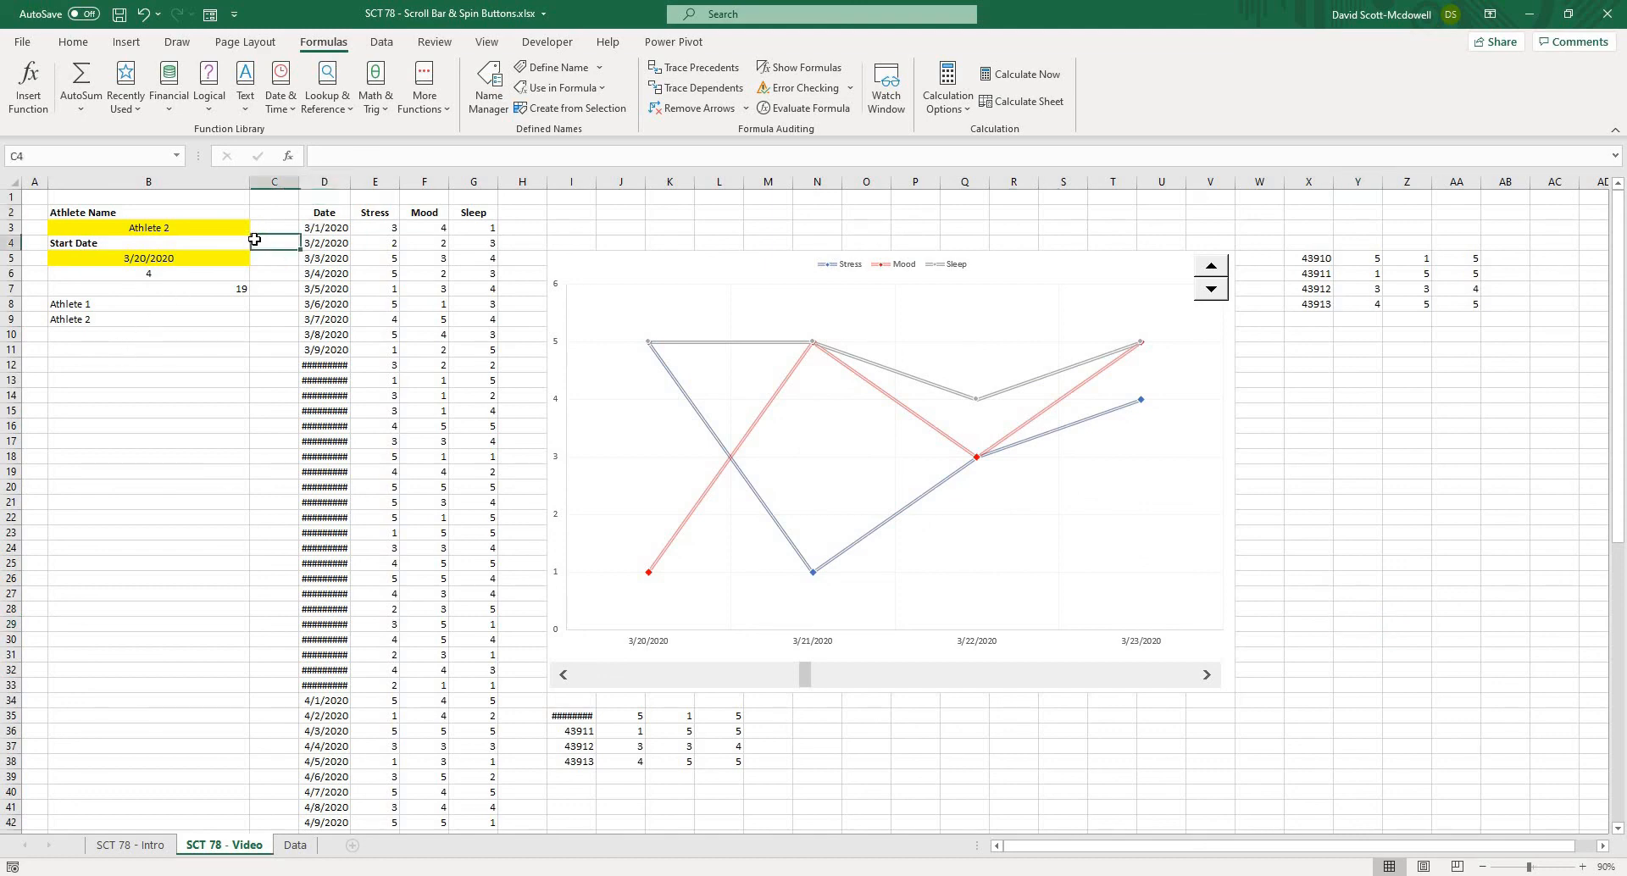
# Set the chart's hidden and empty cell options to show data in hidden rows and columns
pyautogui.click(271, 214)
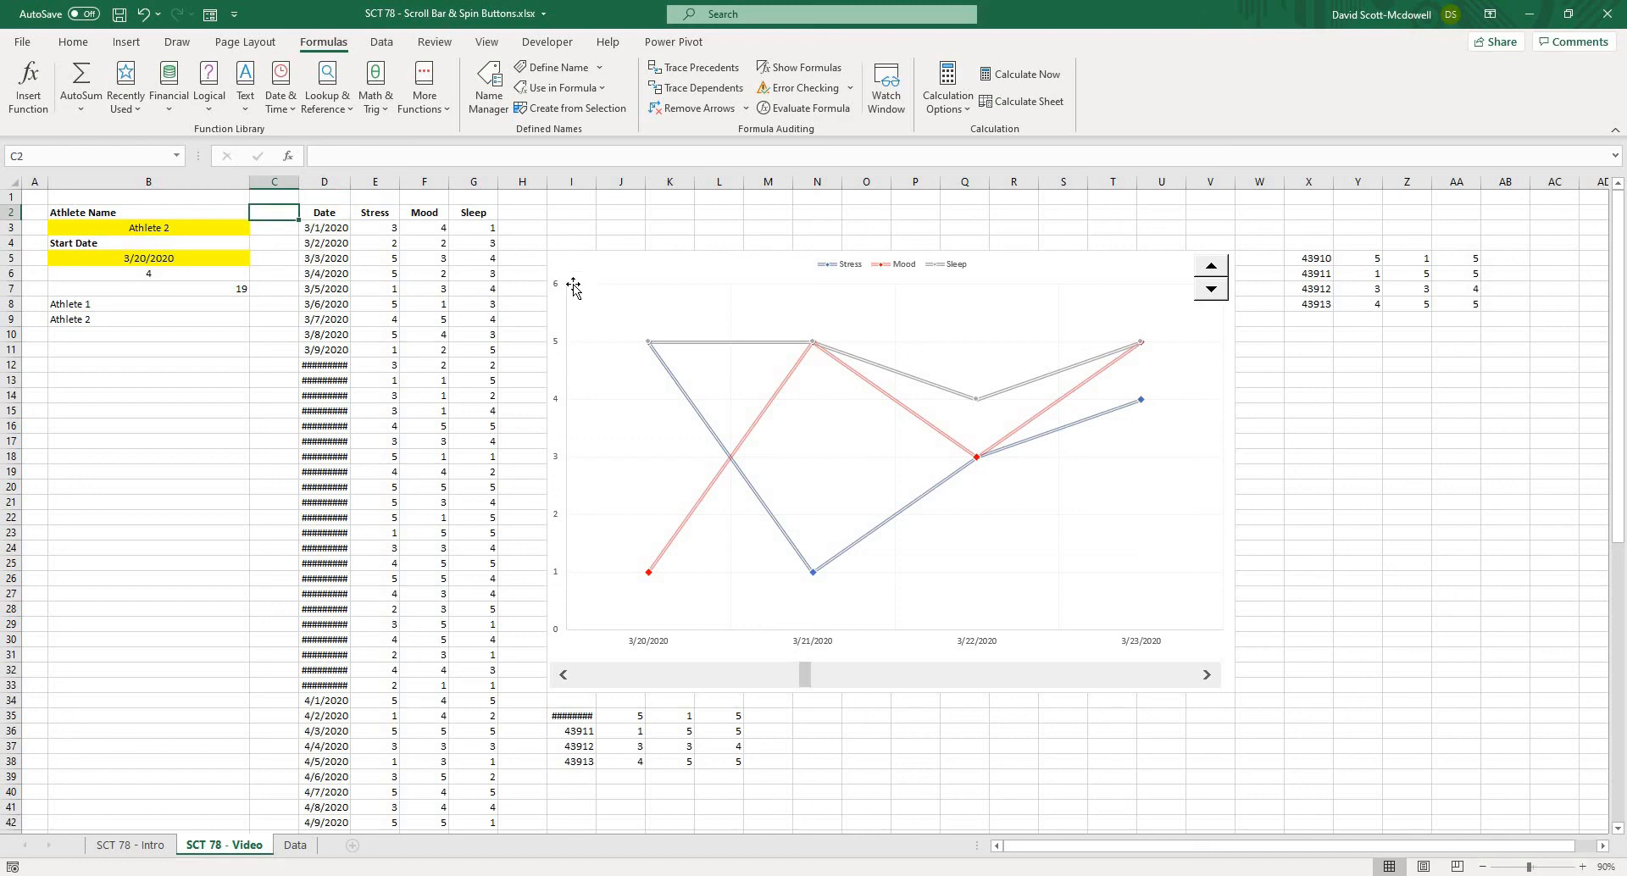
pyautogui.click(592, 269)
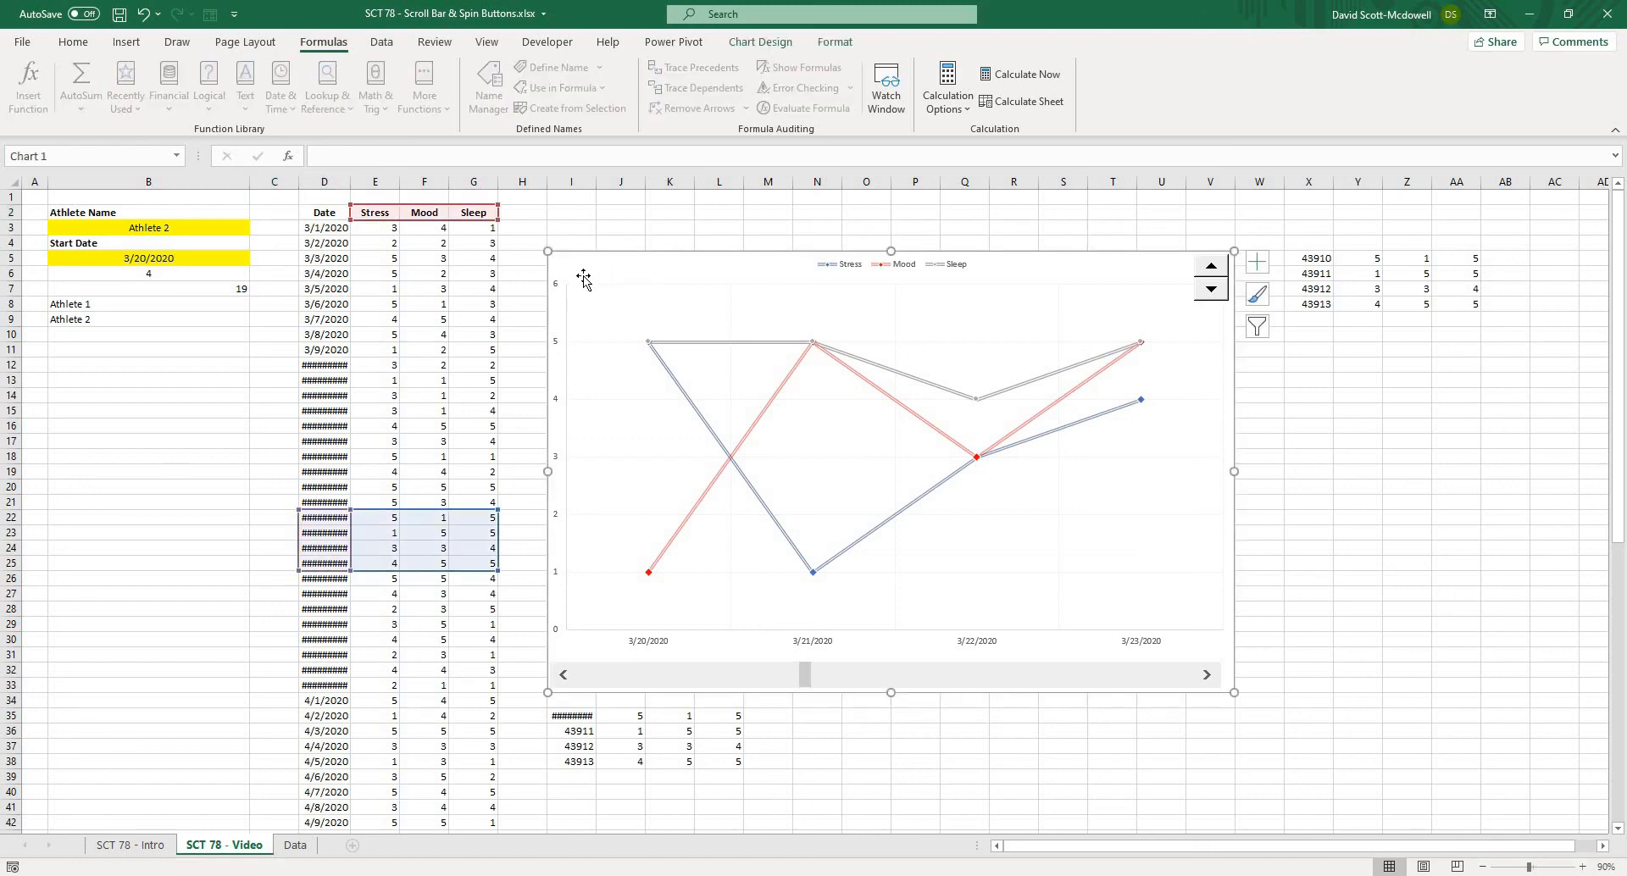
pyautogui.rightClick(587, 277)
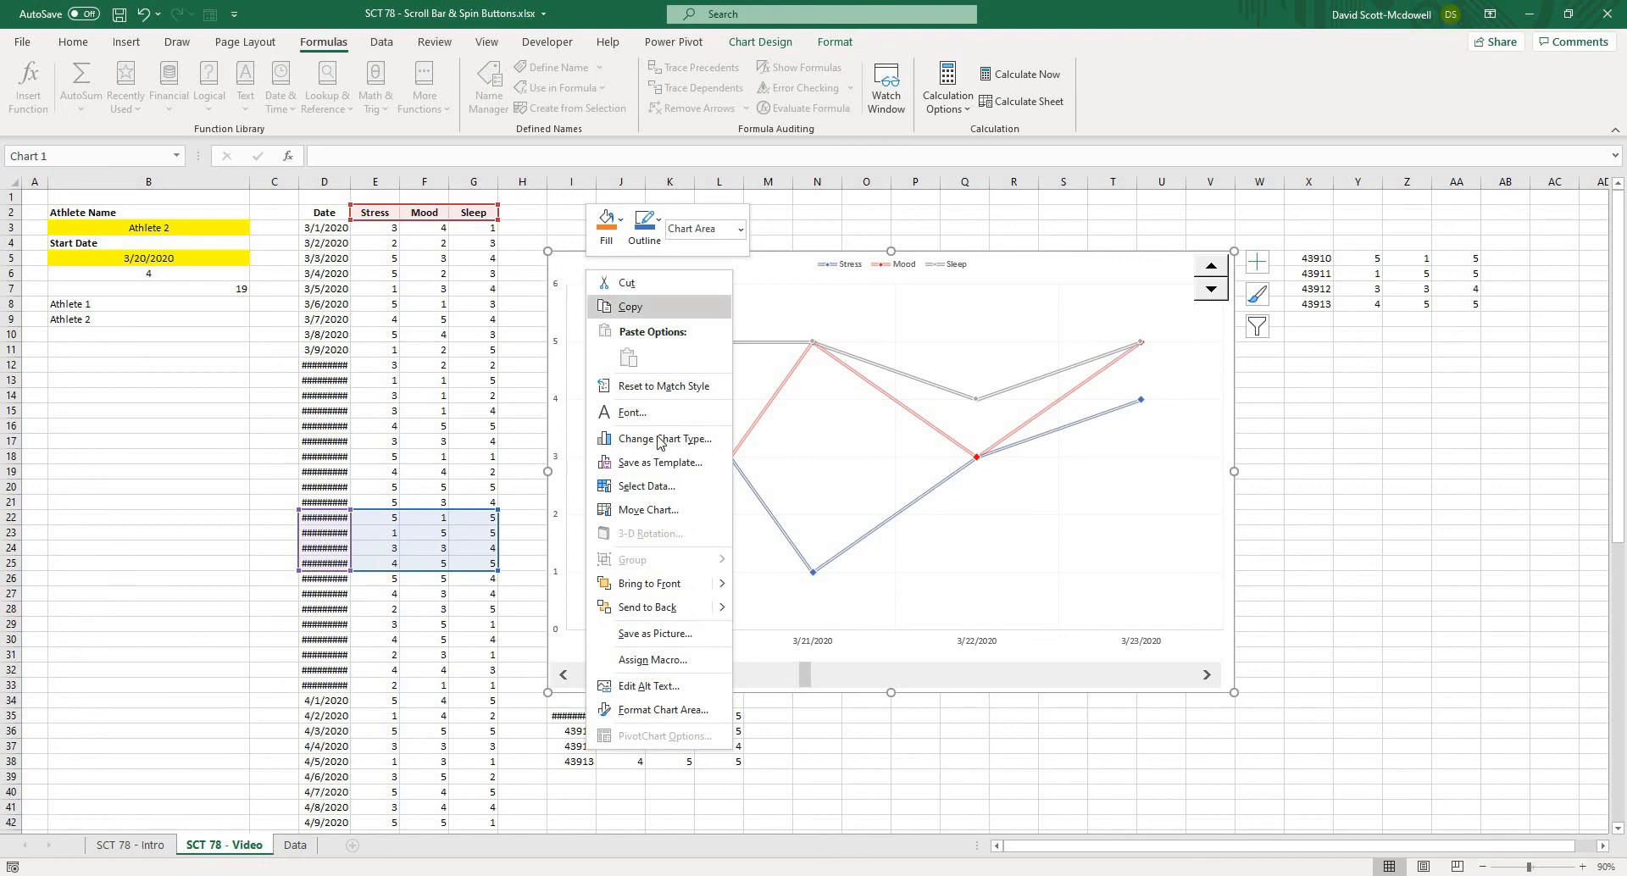
pyautogui.click(645, 486)
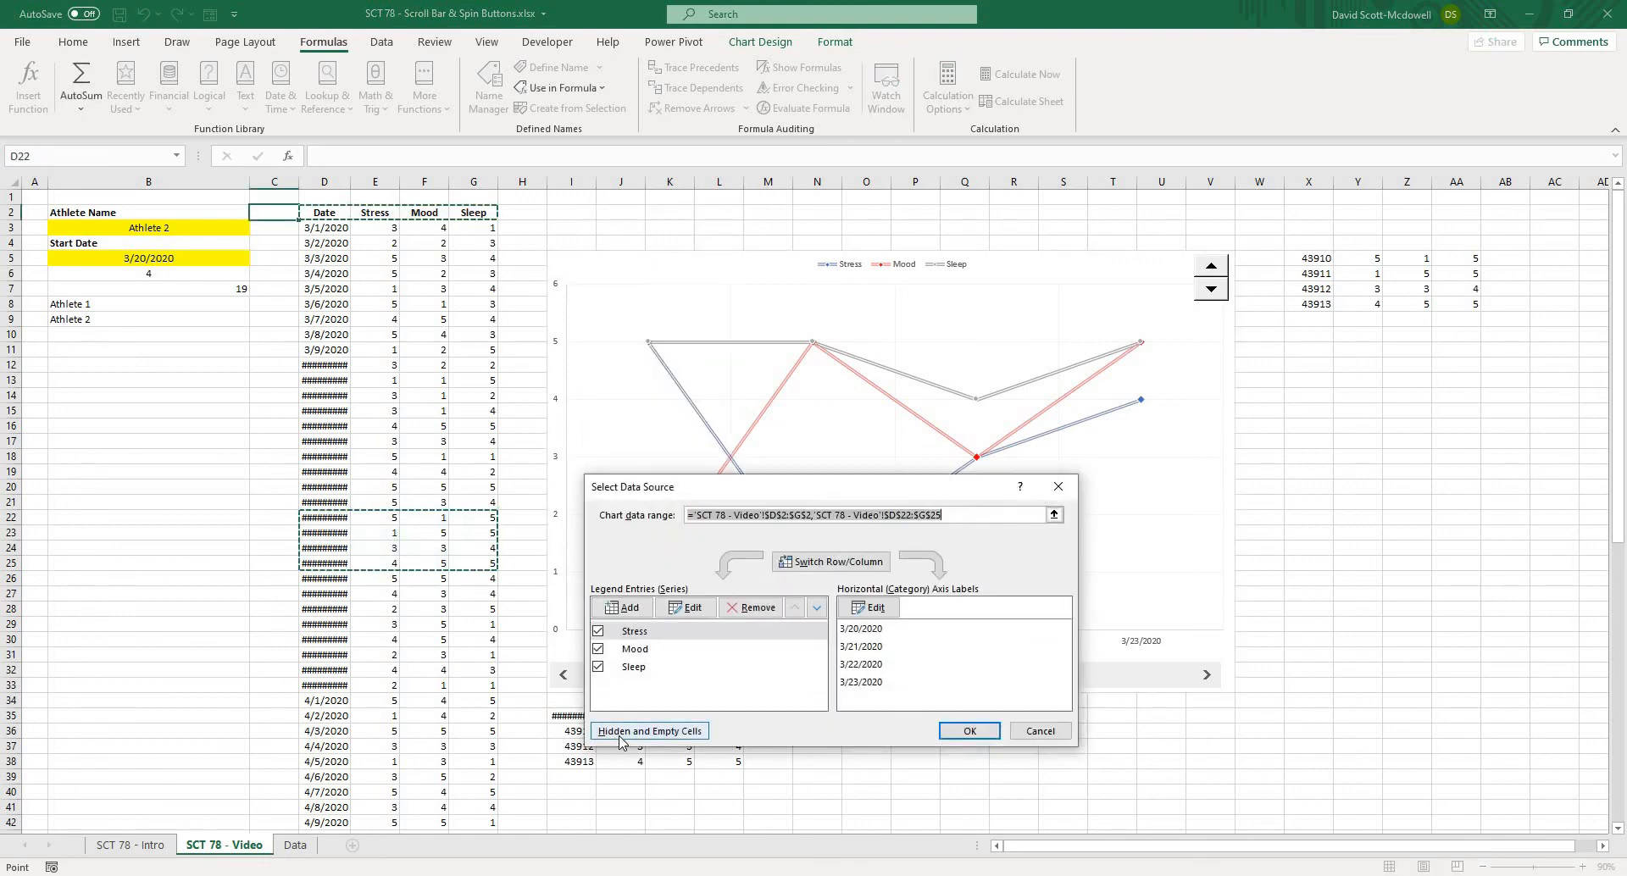
pyautogui.click(616, 735)
pyautogui.moveTo(859, 567); pyautogui.dragTo(820, 357)
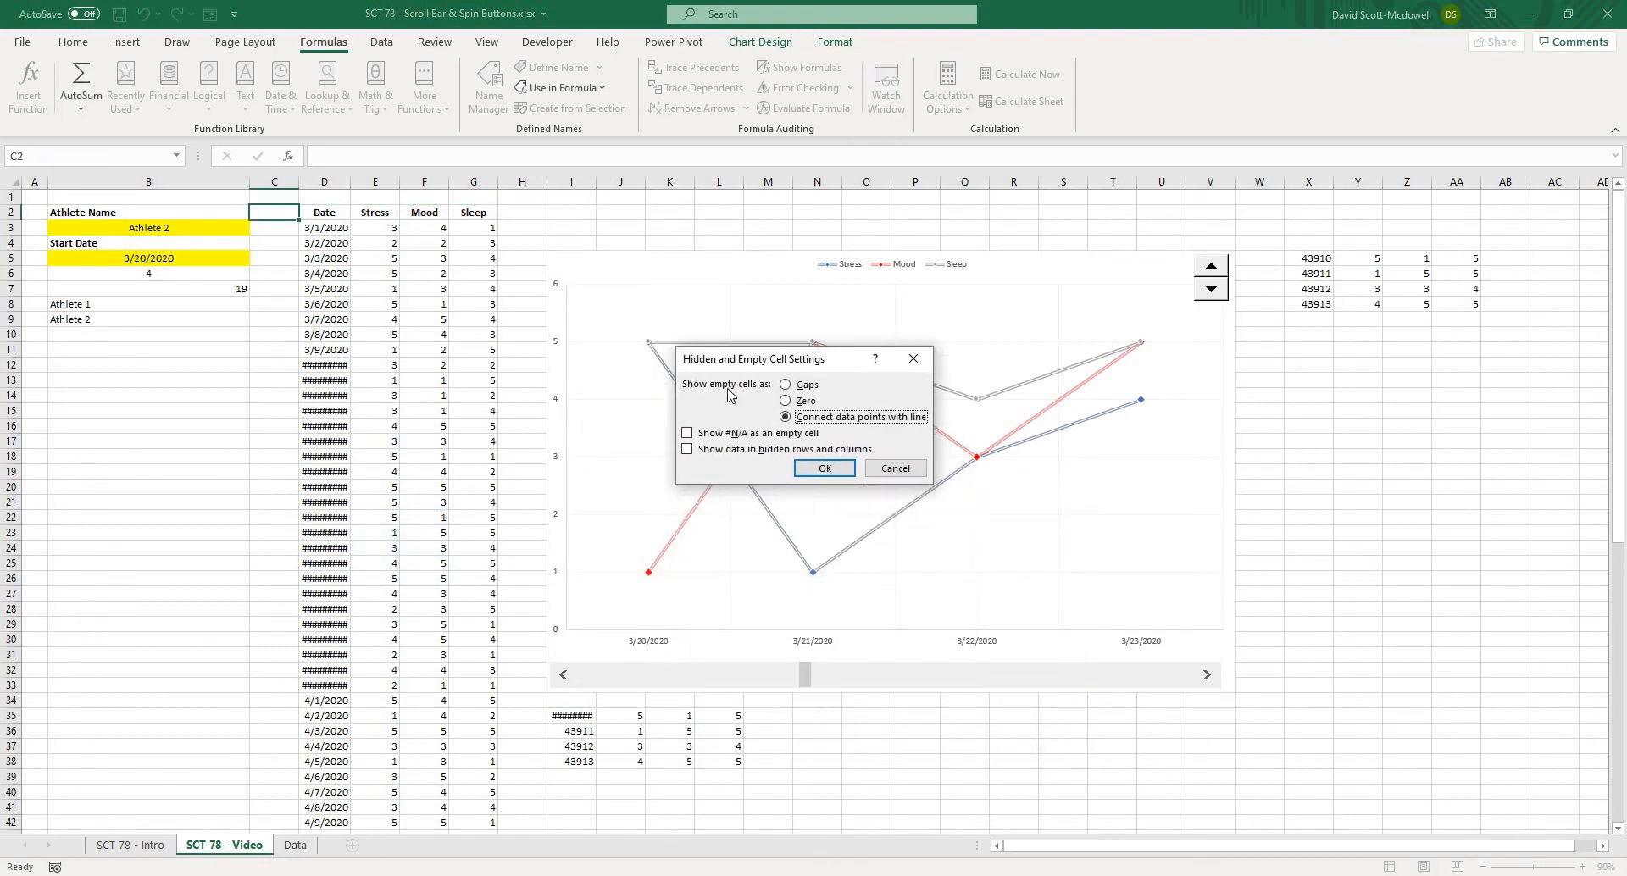
pyautogui.click(675, 436)
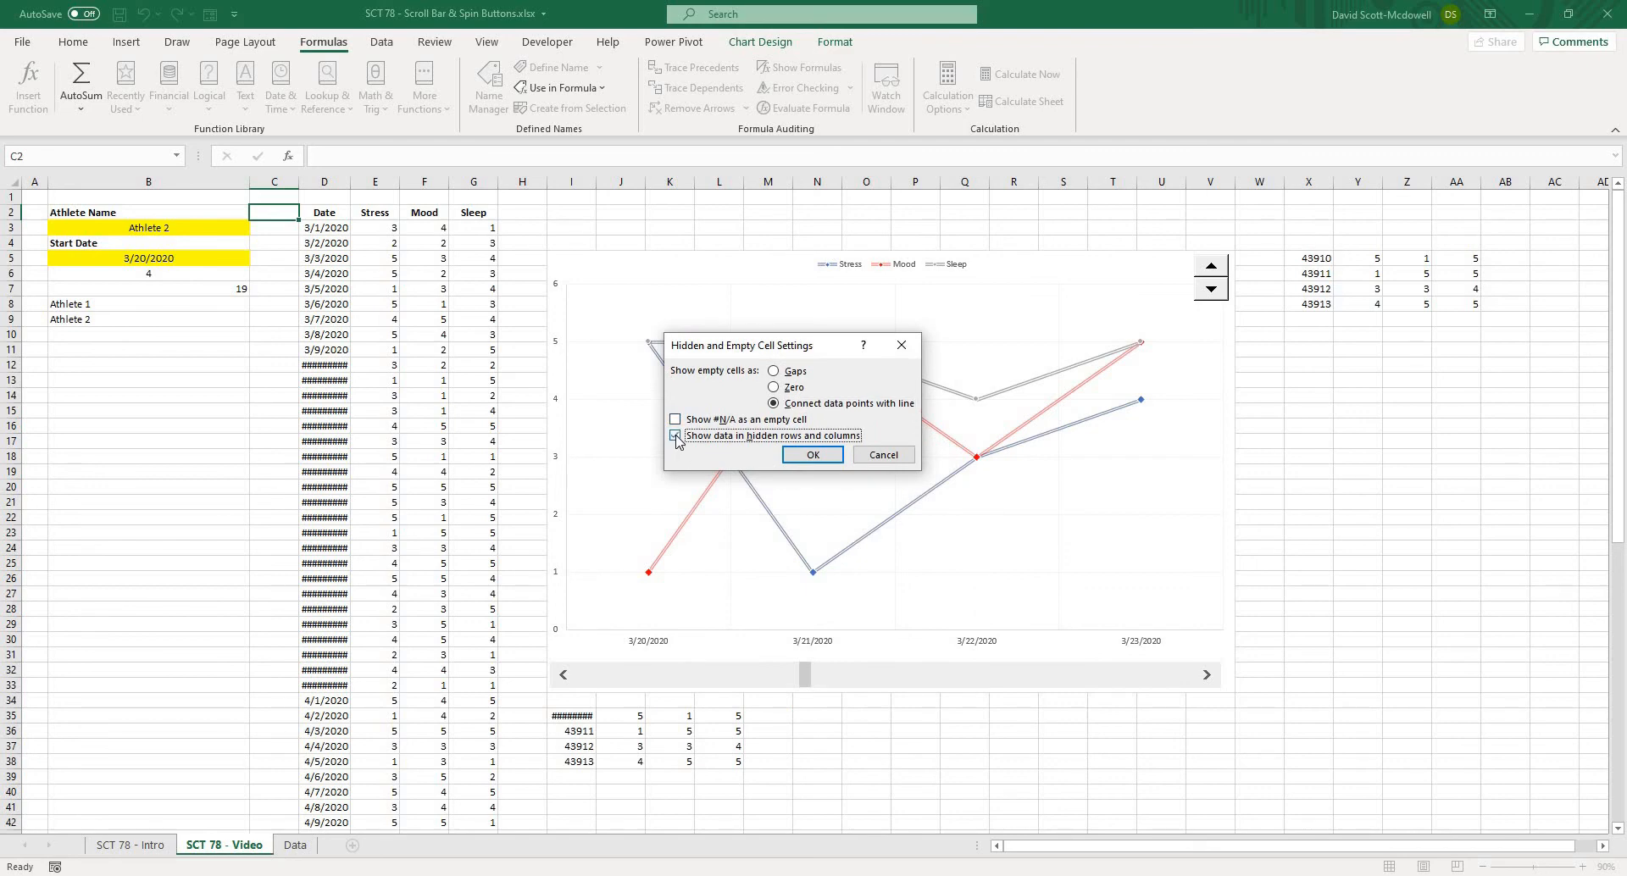
pyautogui.click(812, 455)
pyautogui.click(963, 731)
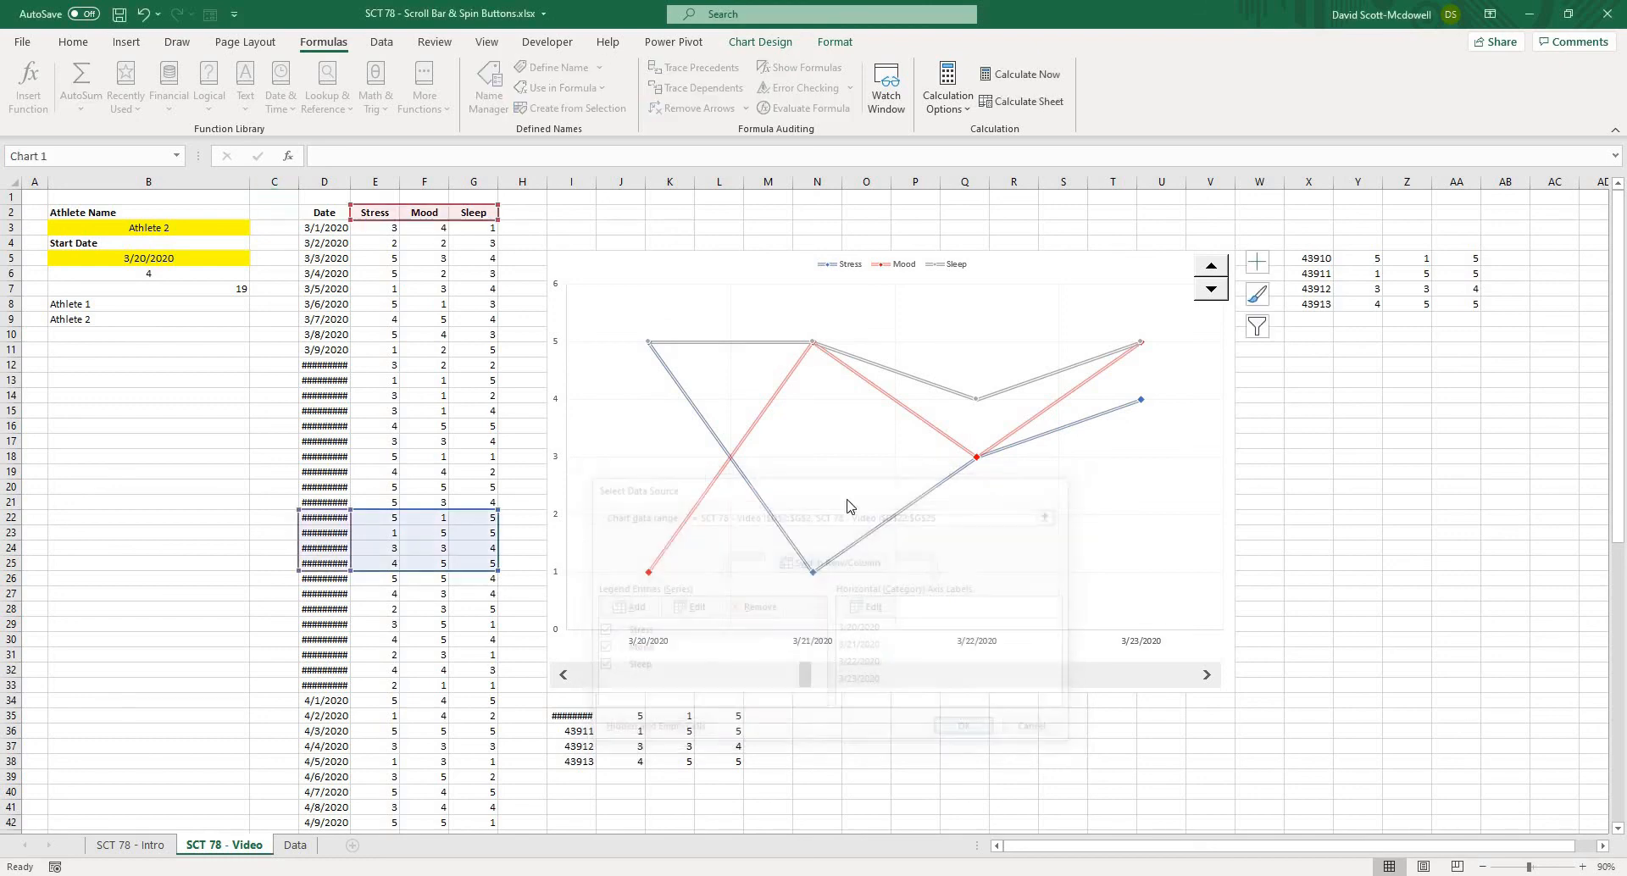
# Hide the date, stress, mood and sleep data columns D through G
pyautogui.click(573, 226)
pyautogui.moveTo(314, 183); pyautogui.dragTo(476, 178)
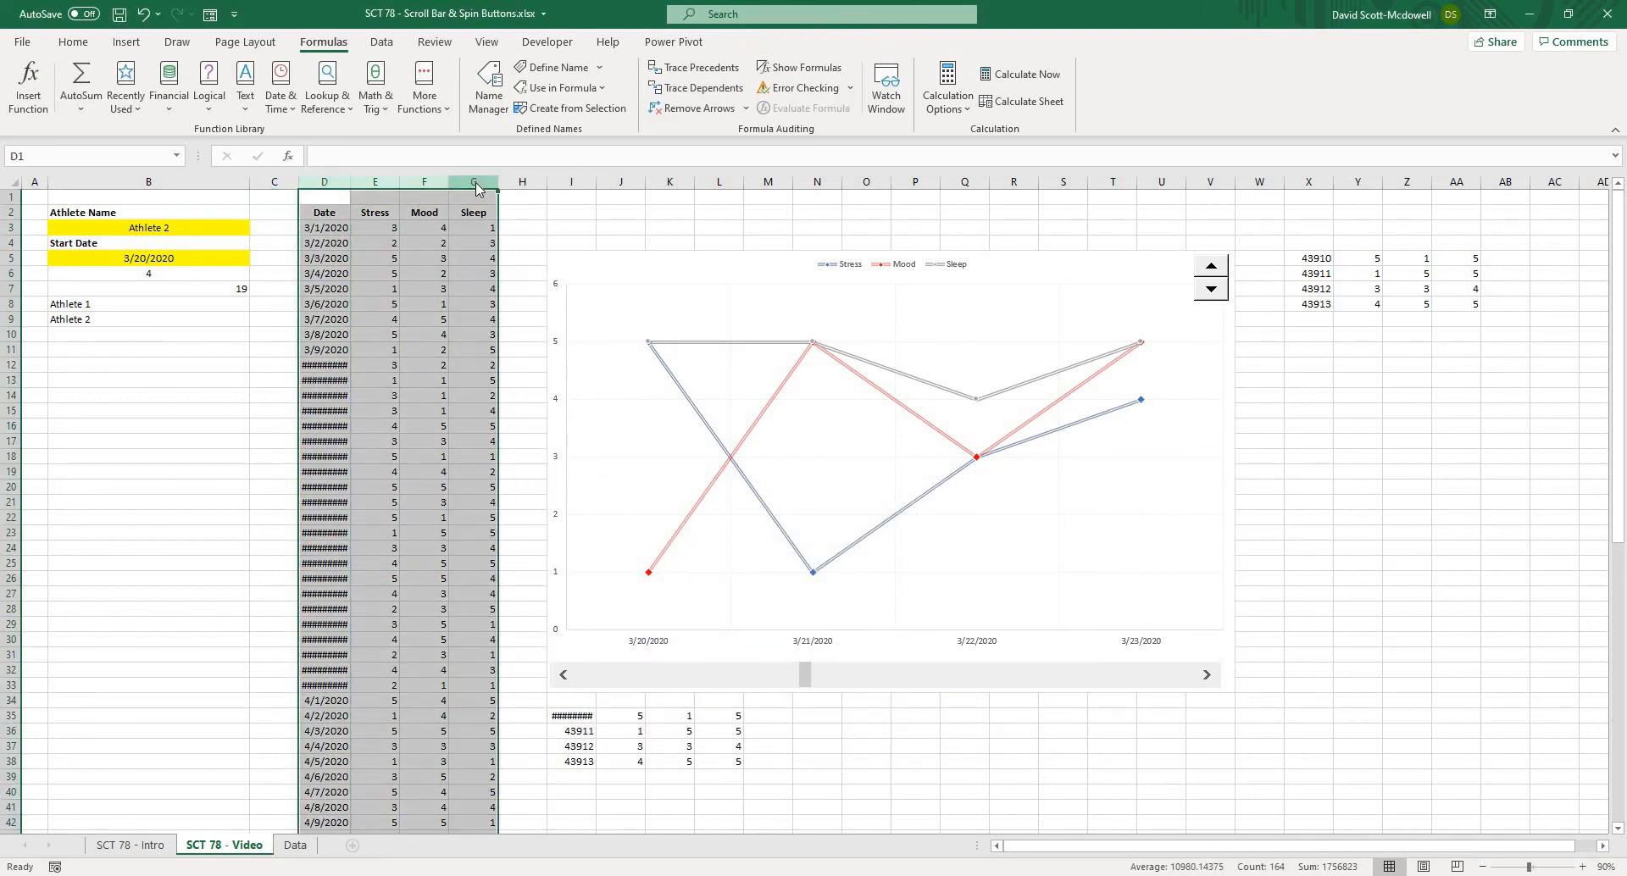
pyautogui.rightClick(475, 188)
pyautogui.click(521, 447)
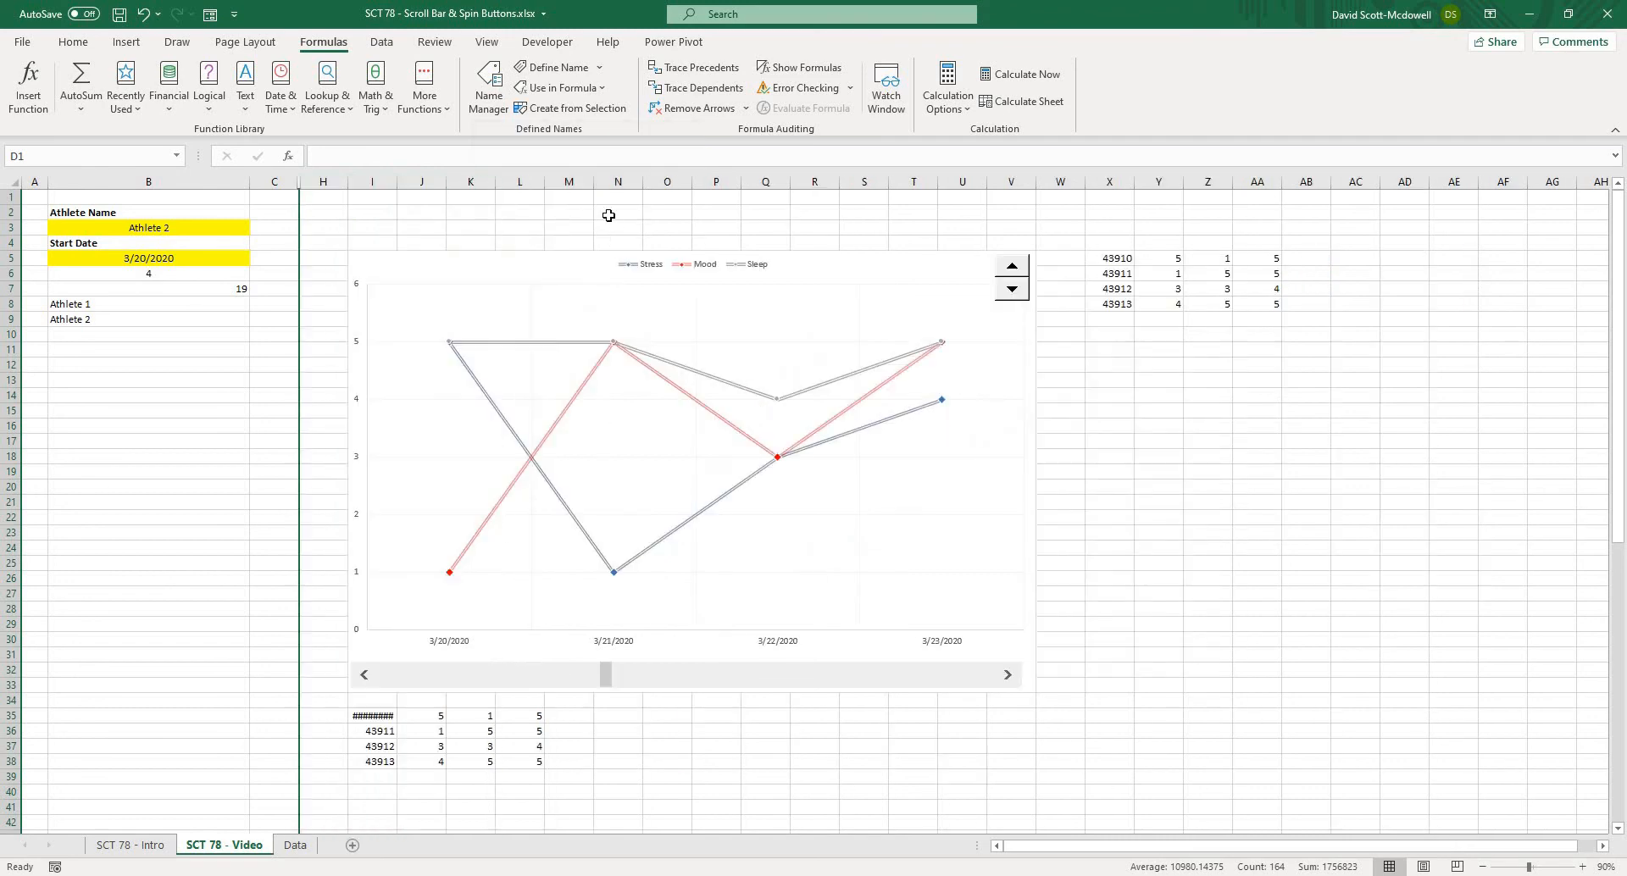
pyautogui.click(608, 215)
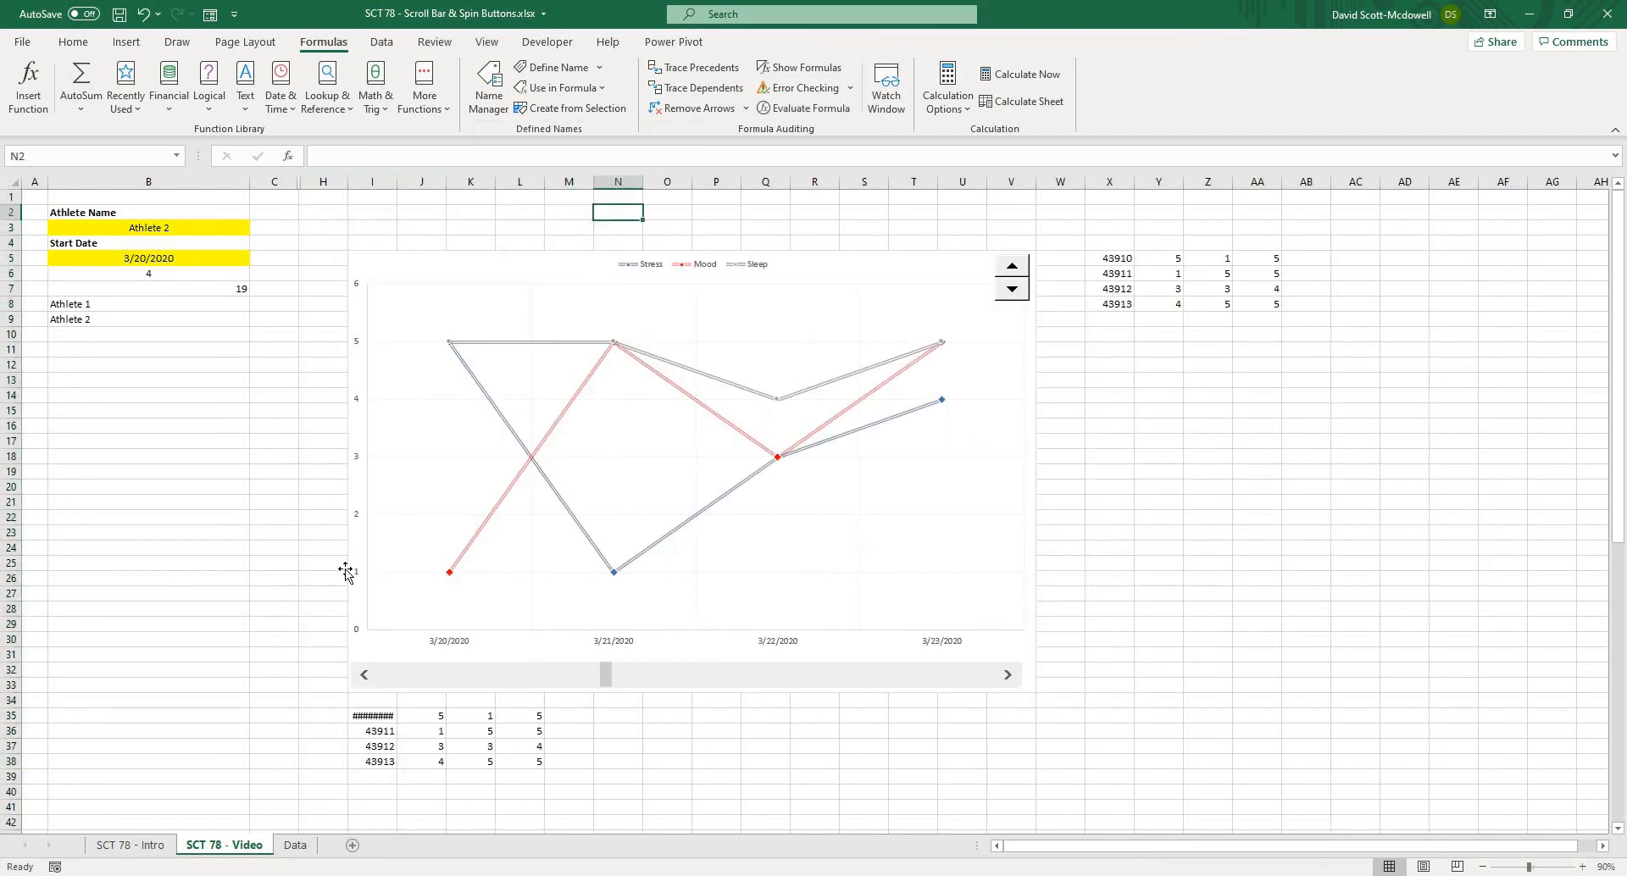
# Test the scroll bar with the data columns hidden, advancing it three steps and returning to 3/21/2020
pyautogui.click(1008, 675)
pyautogui.click(1009, 676)
pyautogui.click(1008, 675)
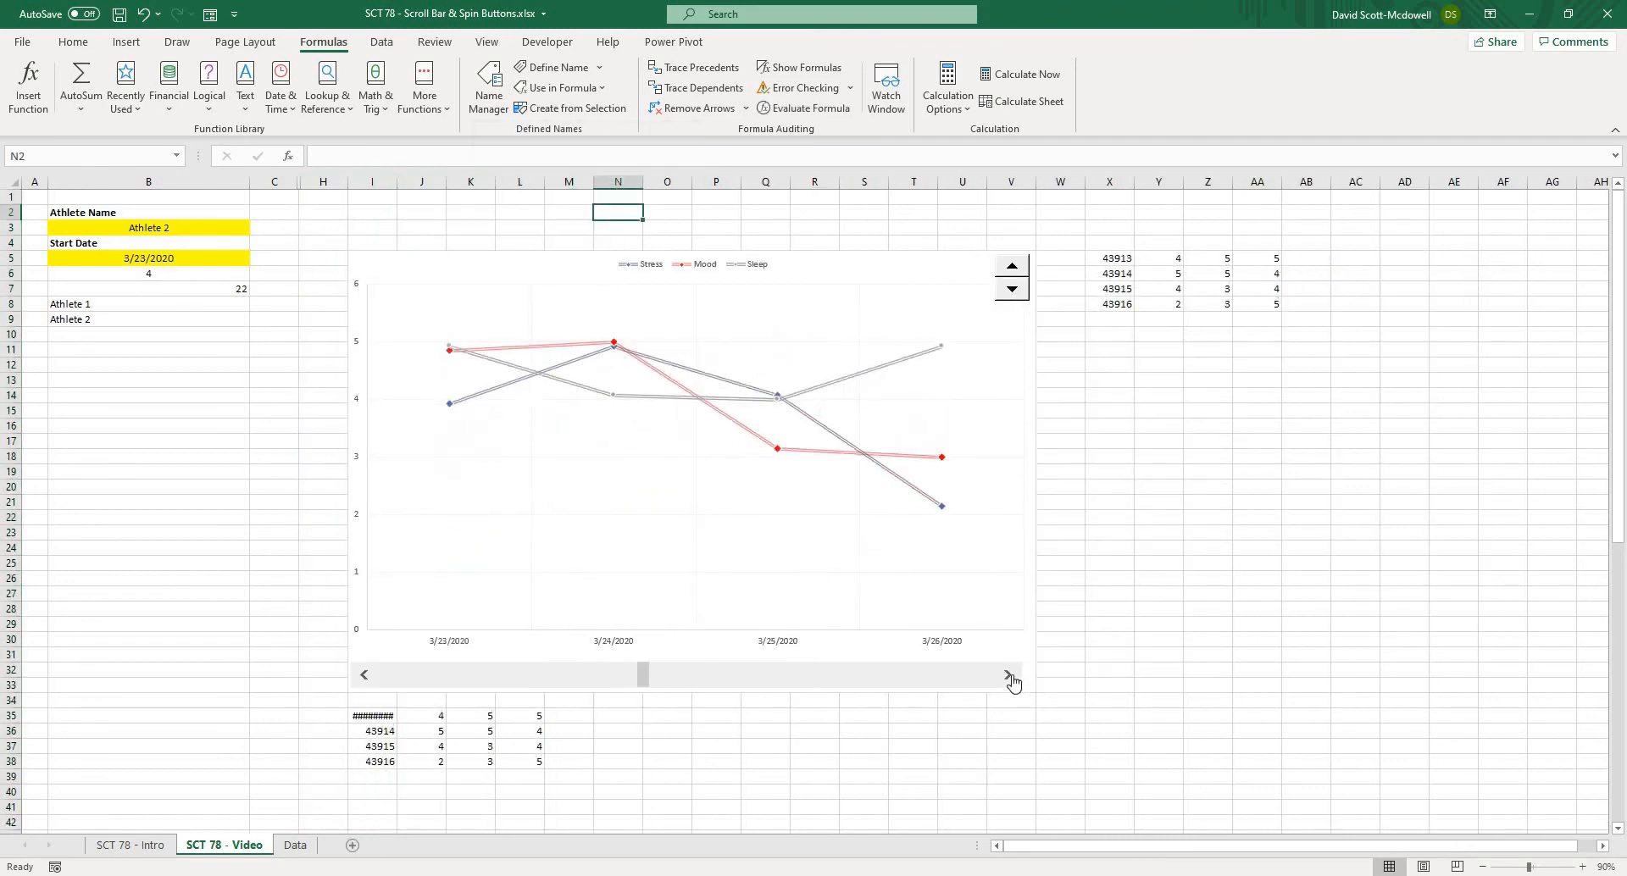
pyautogui.click(365, 675)
pyautogui.click(364, 675)
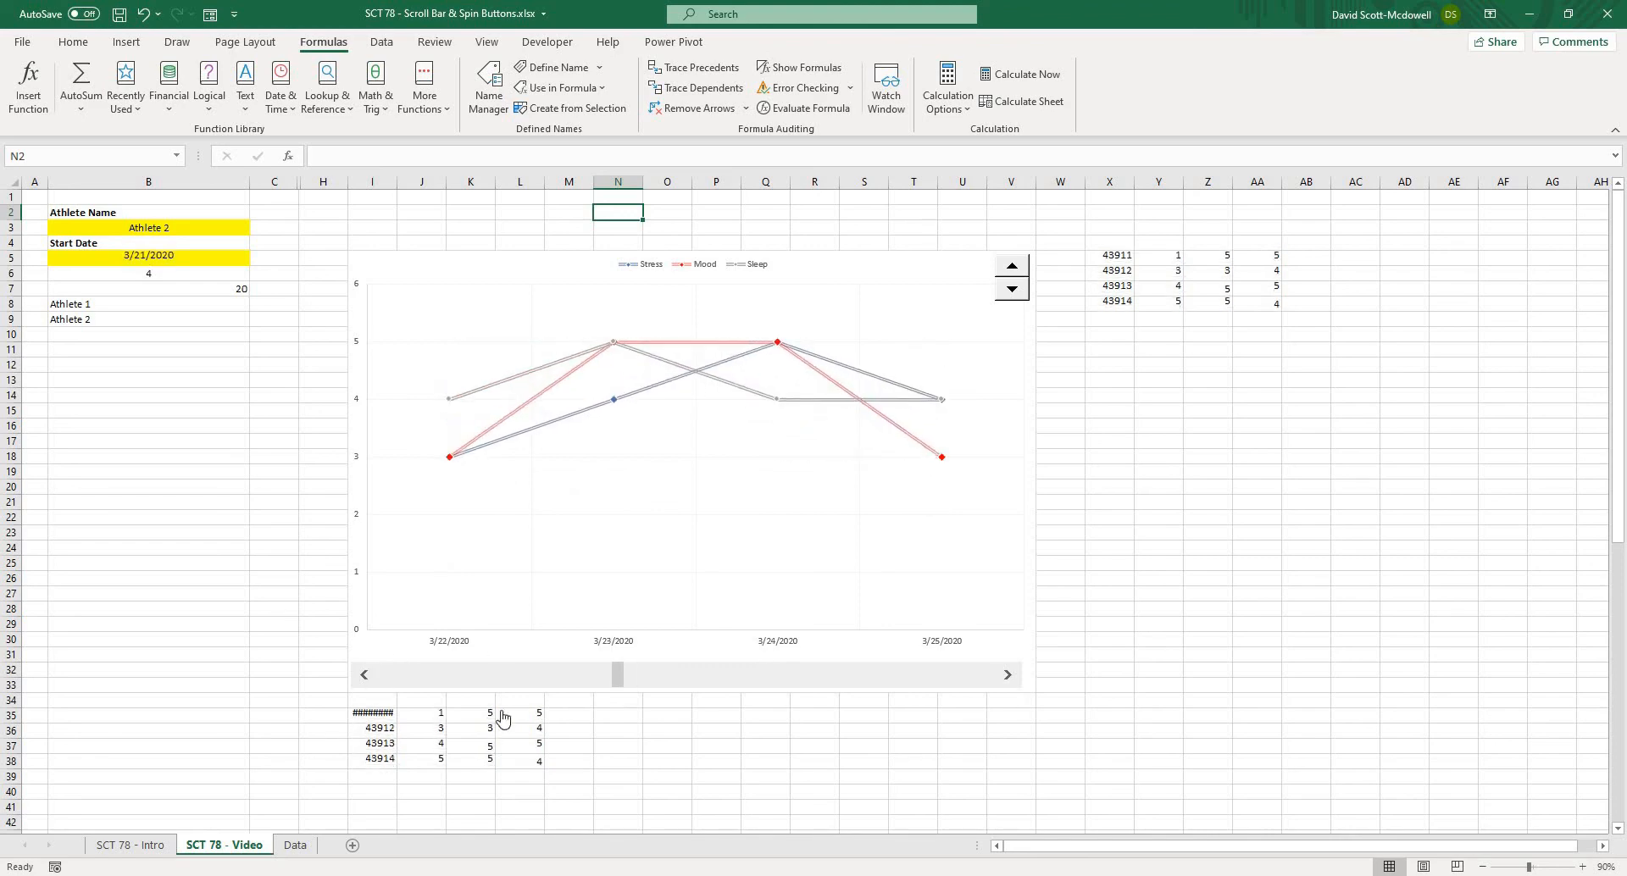
pyautogui.click(815, 746)
pyautogui.moveTo(369, 717); pyautogui.dragTo(538, 763)
pyautogui.click(716, 762)
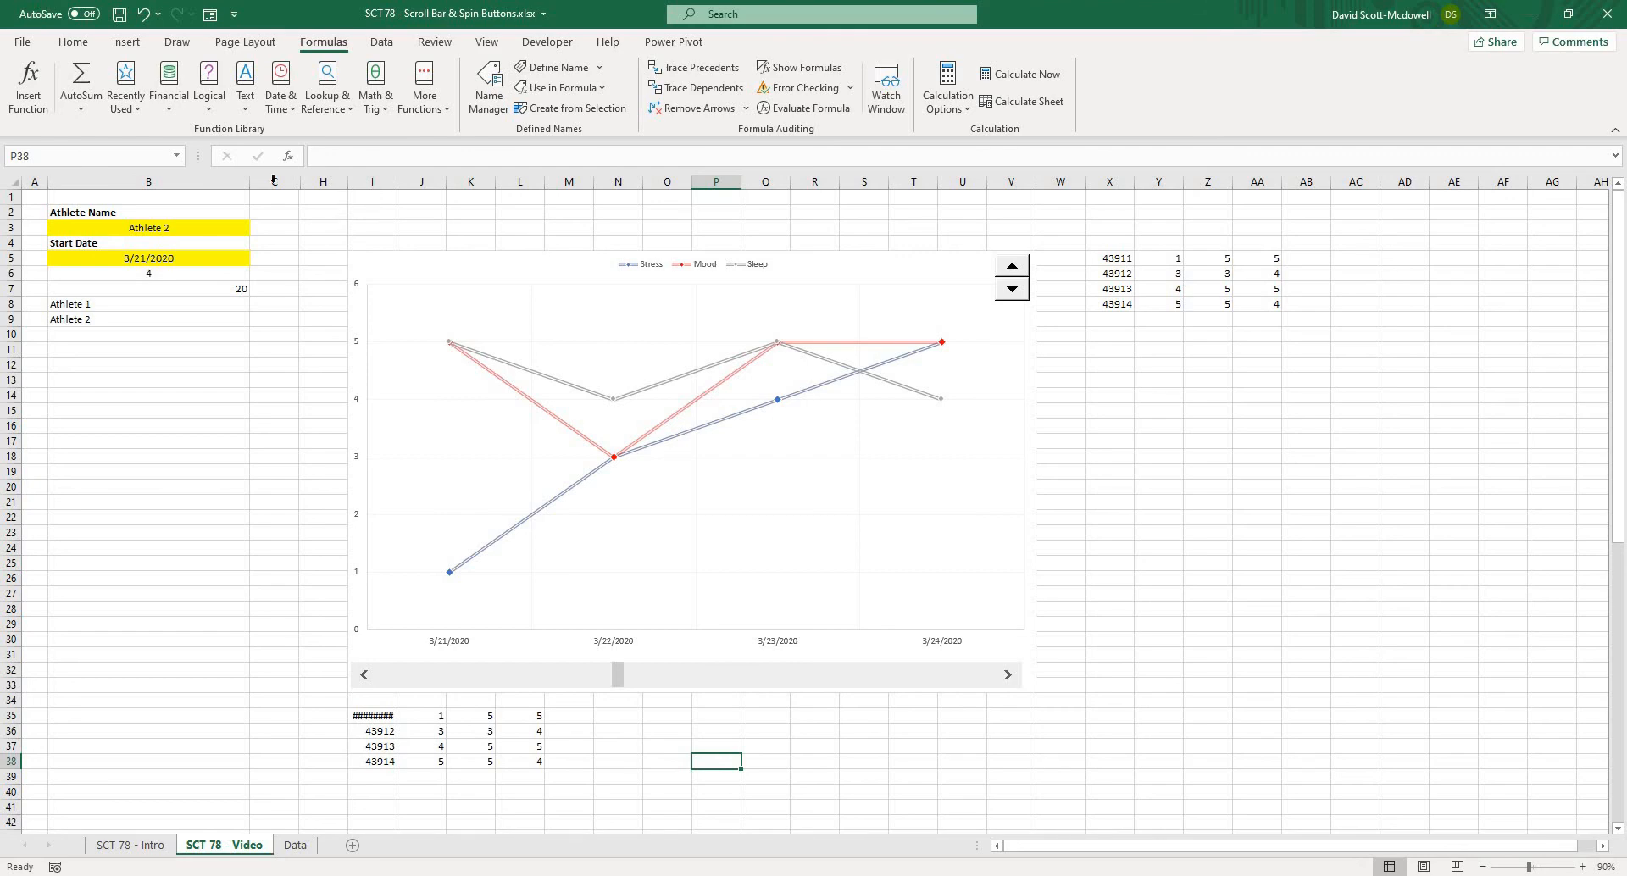
# Try to hide columns C through I, then undo the hiding
pyautogui.moveTo(274, 182); pyautogui.dragTo(363, 181)
pyautogui.rightClick(363, 181)
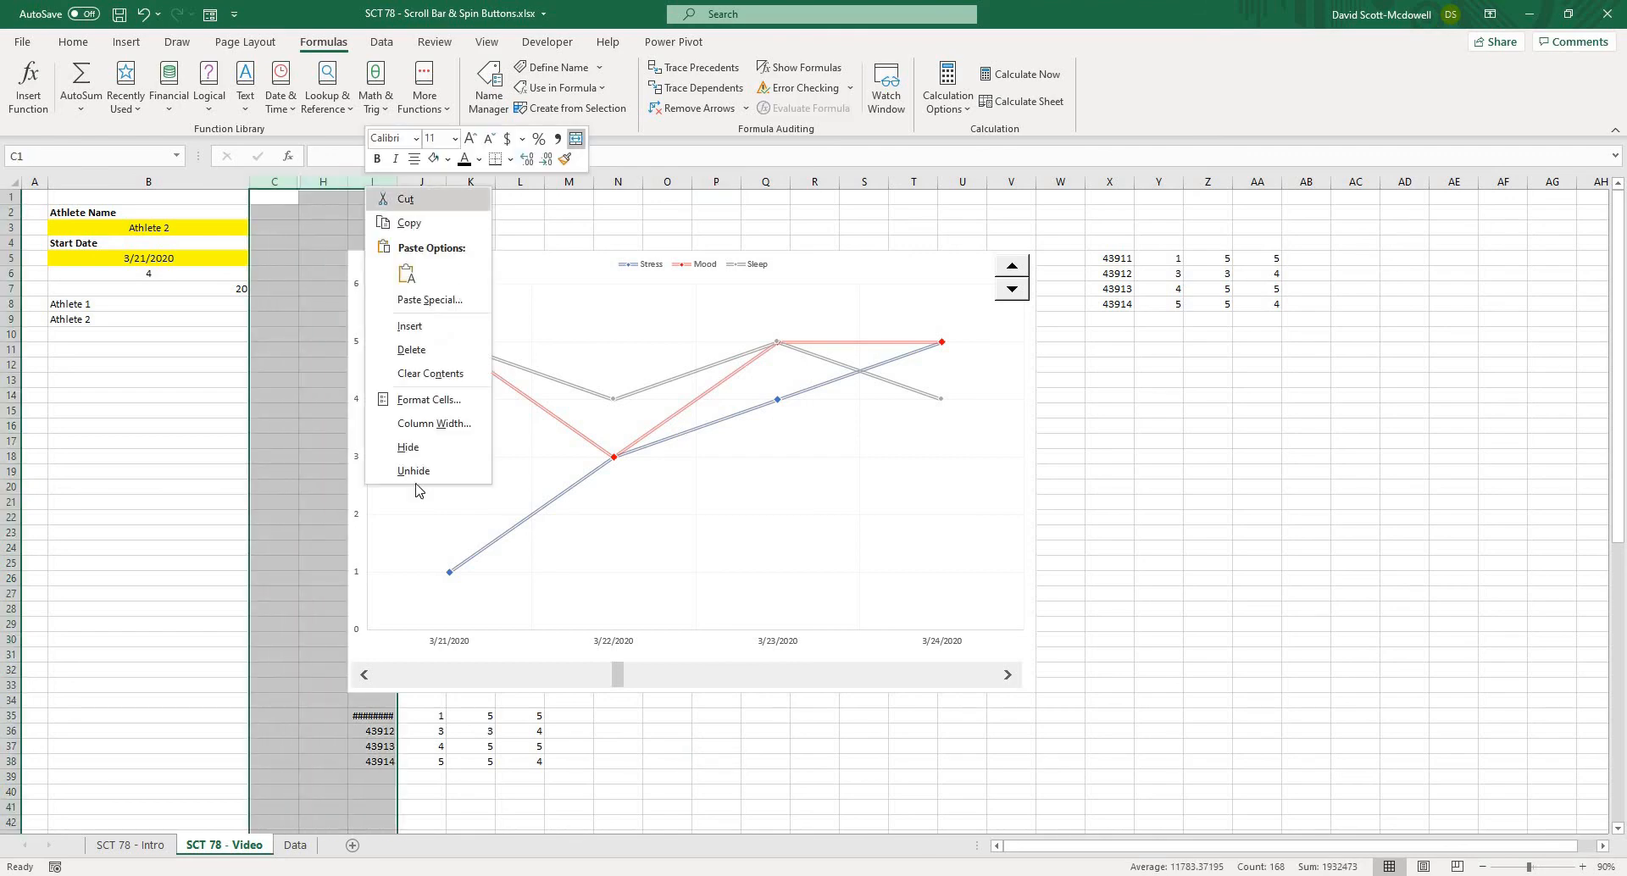
pyautogui.click(415, 444)
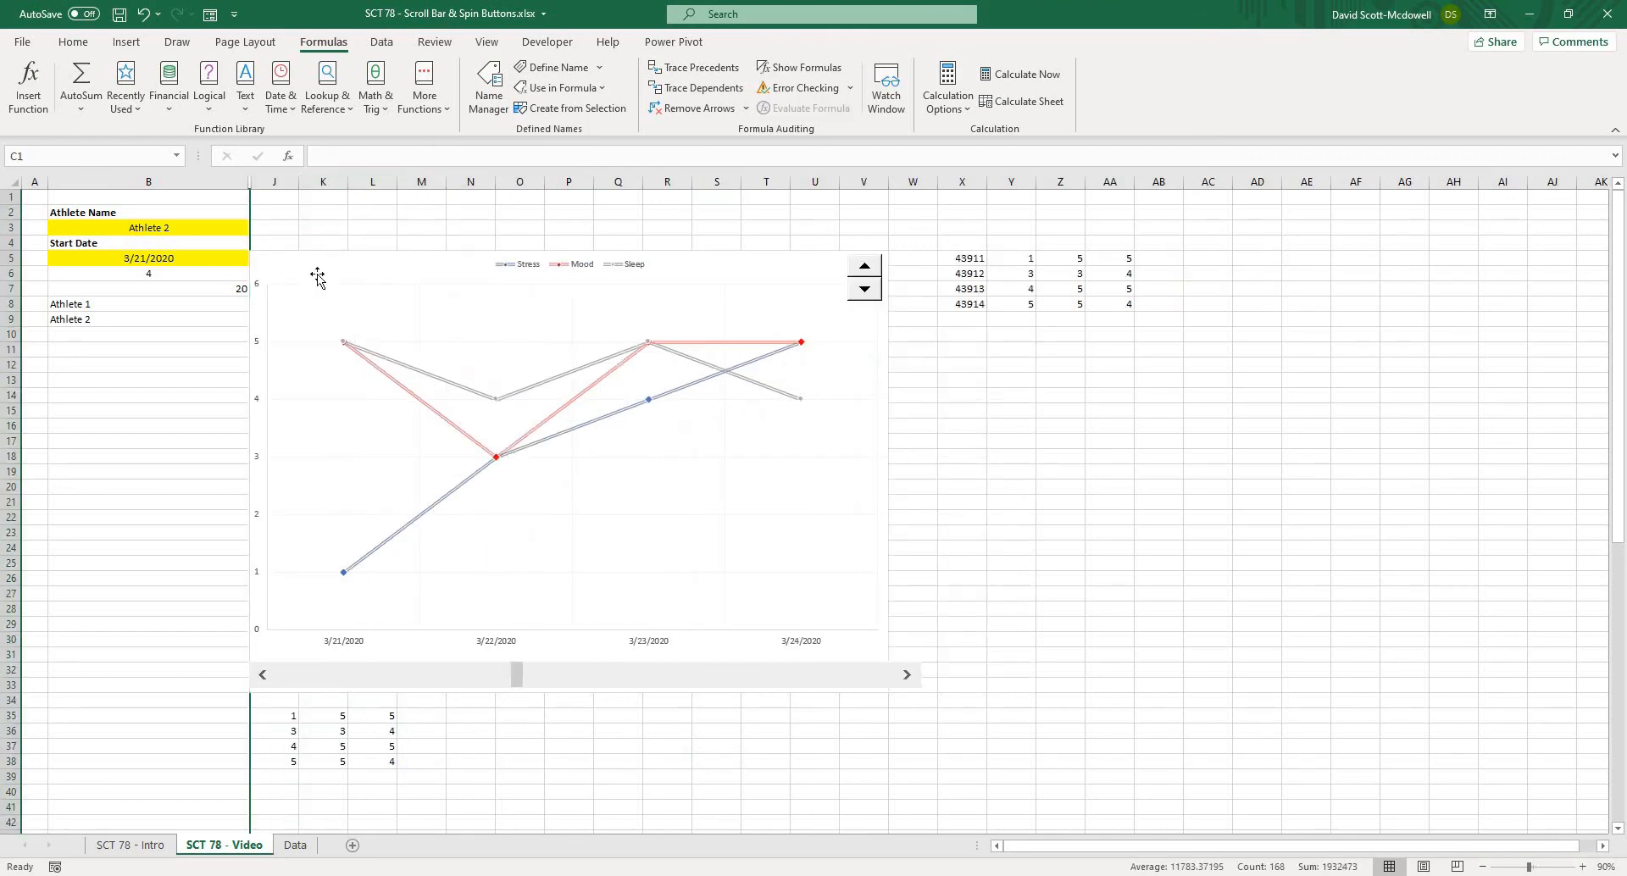
pyautogui.hotkey('ctrl', 'z')
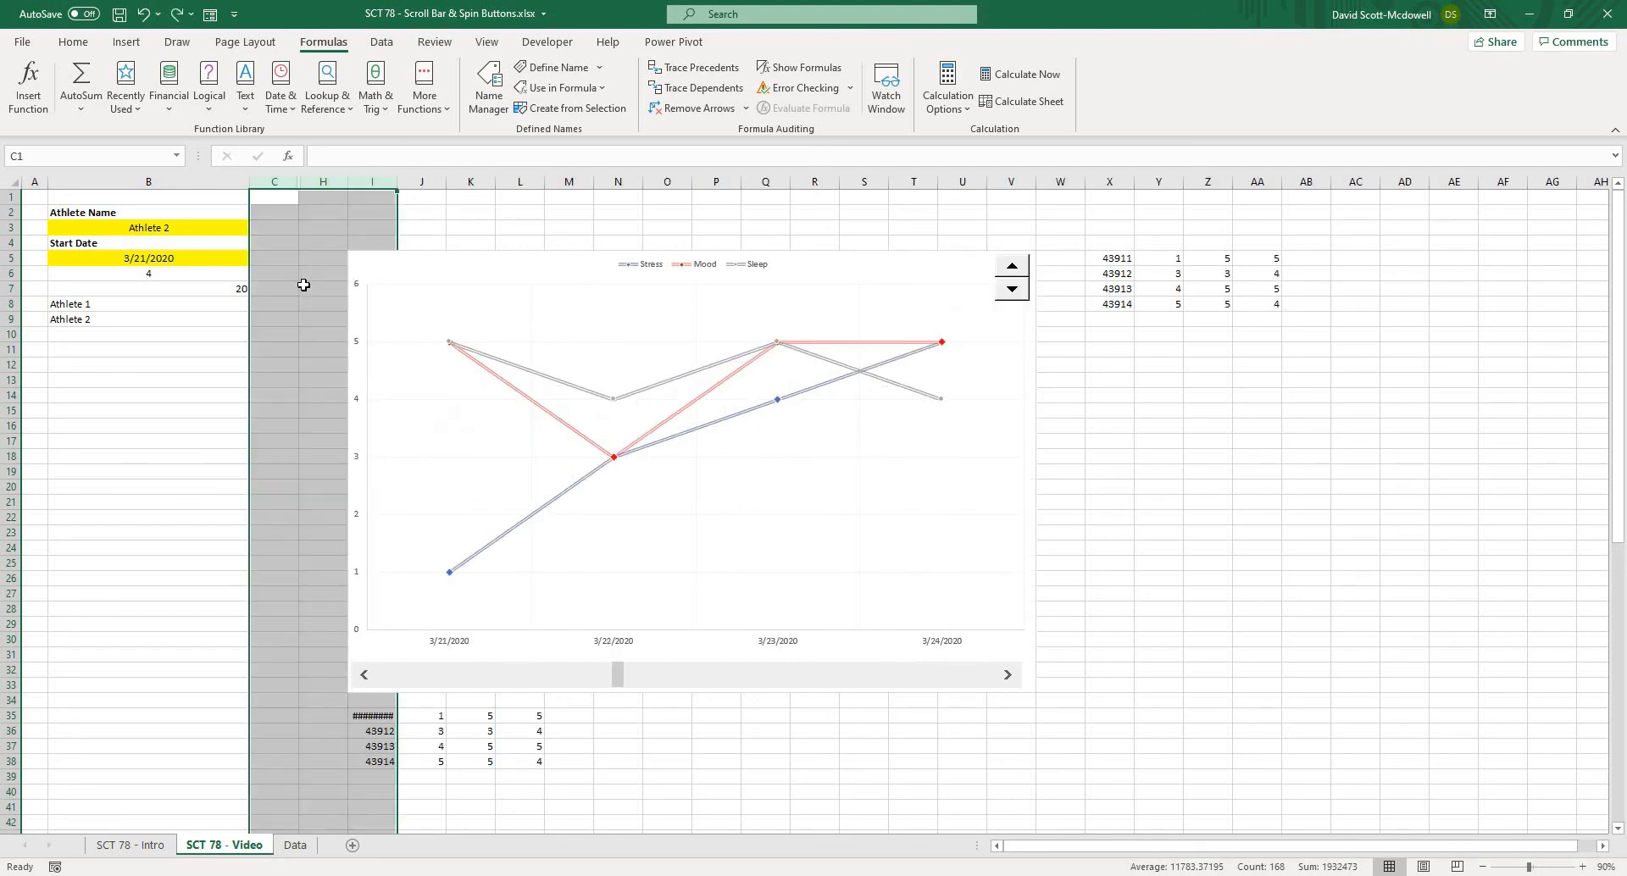
# Unhide the data columns D through G between columns C and H
pyautogui.click(286, 223)
pyautogui.moveTo(276, 182); pyautogui.dragTo(319, 183)
pyautogui.rightClick(319, 183)
pyautogui.click(394, 471)
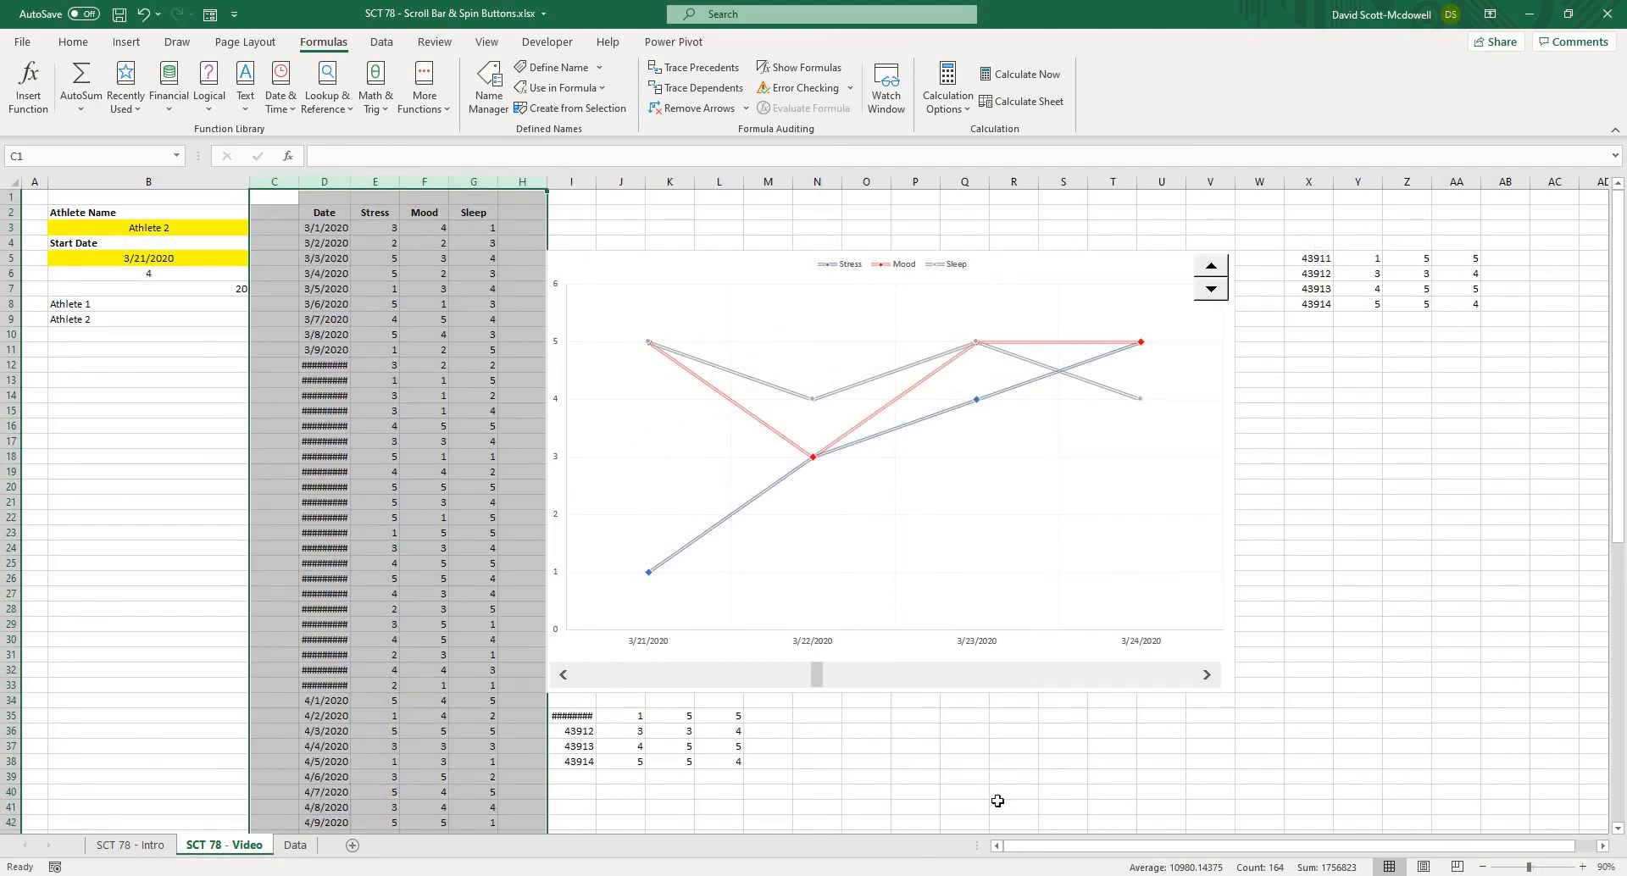
pyautogui.click(1042, 745)
# Set the font color of helper cells B6:B9 to white and check the hidden contents
pyautogui.click(277, 319)
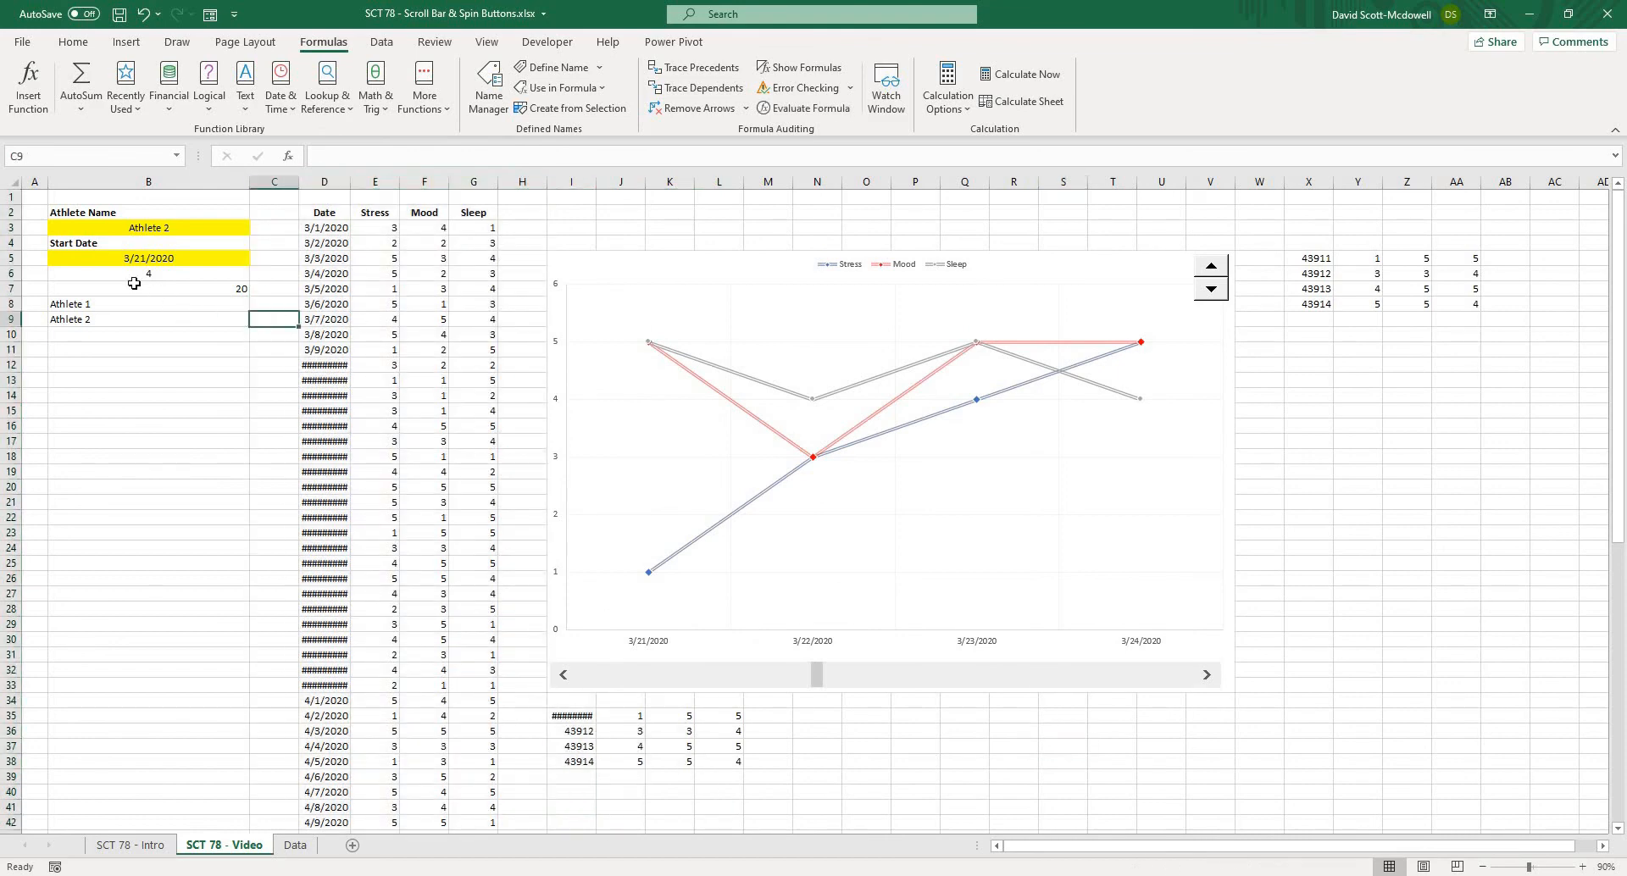
pyautogui.moveTo(124, 276); pyautogui.dragTo(94, 320)
pyautogui.click(146, 377)
pyautogui.click(88, 271)
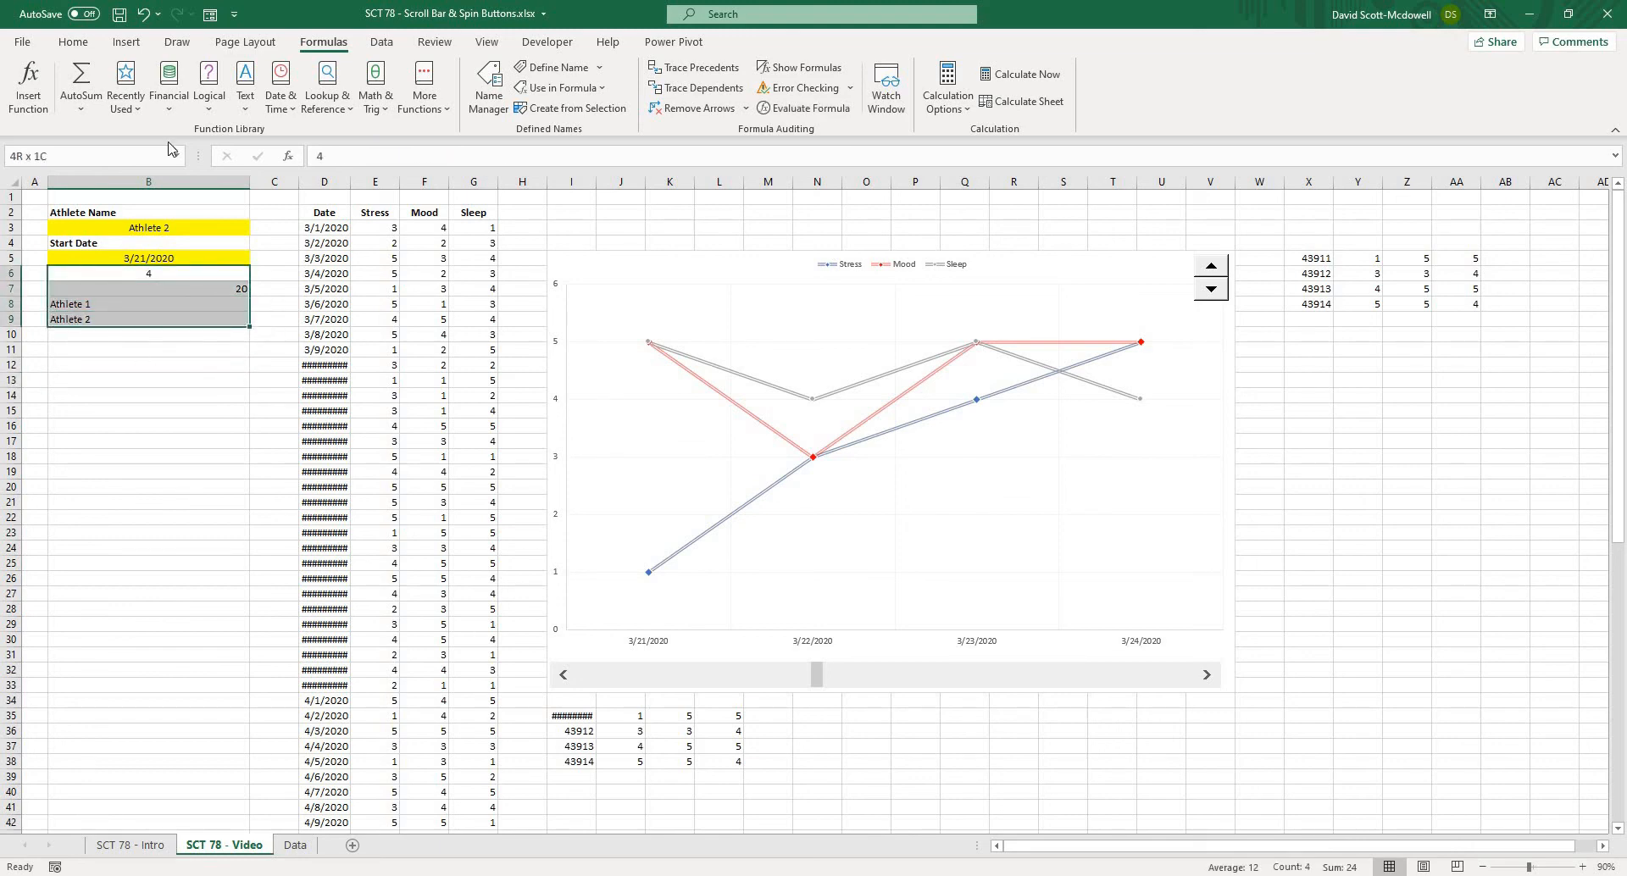
pyautogui.click(73, 41)
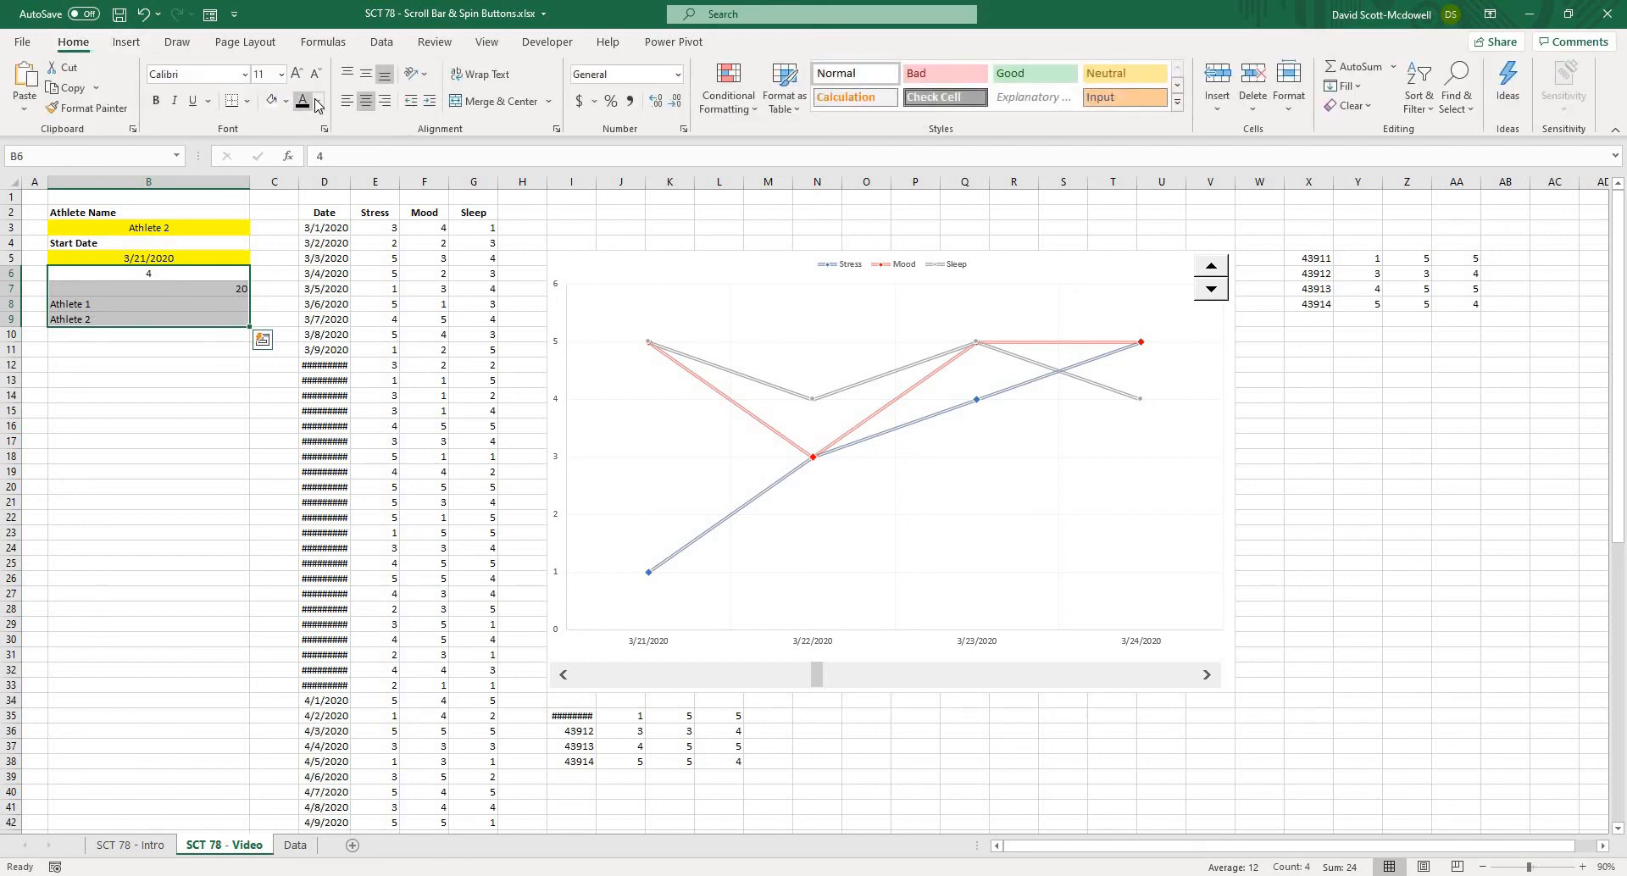
pyautogui.click(318, 102)
pyautogui.click(302, 172)
pyautogui.click(241, 491)
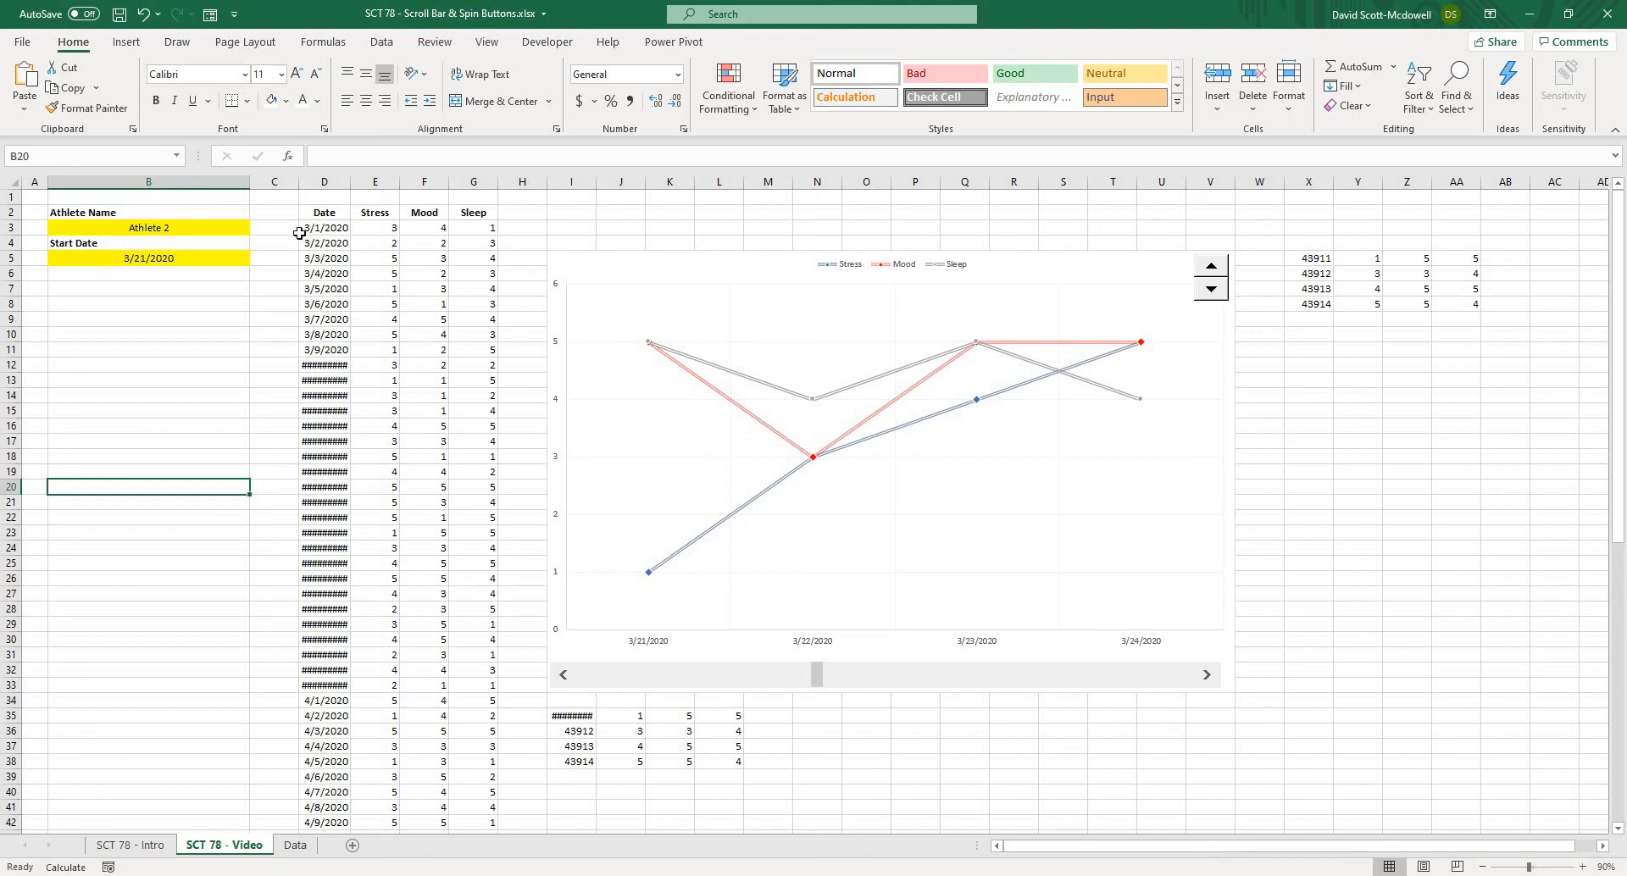
pyautogui.click(241, 274)
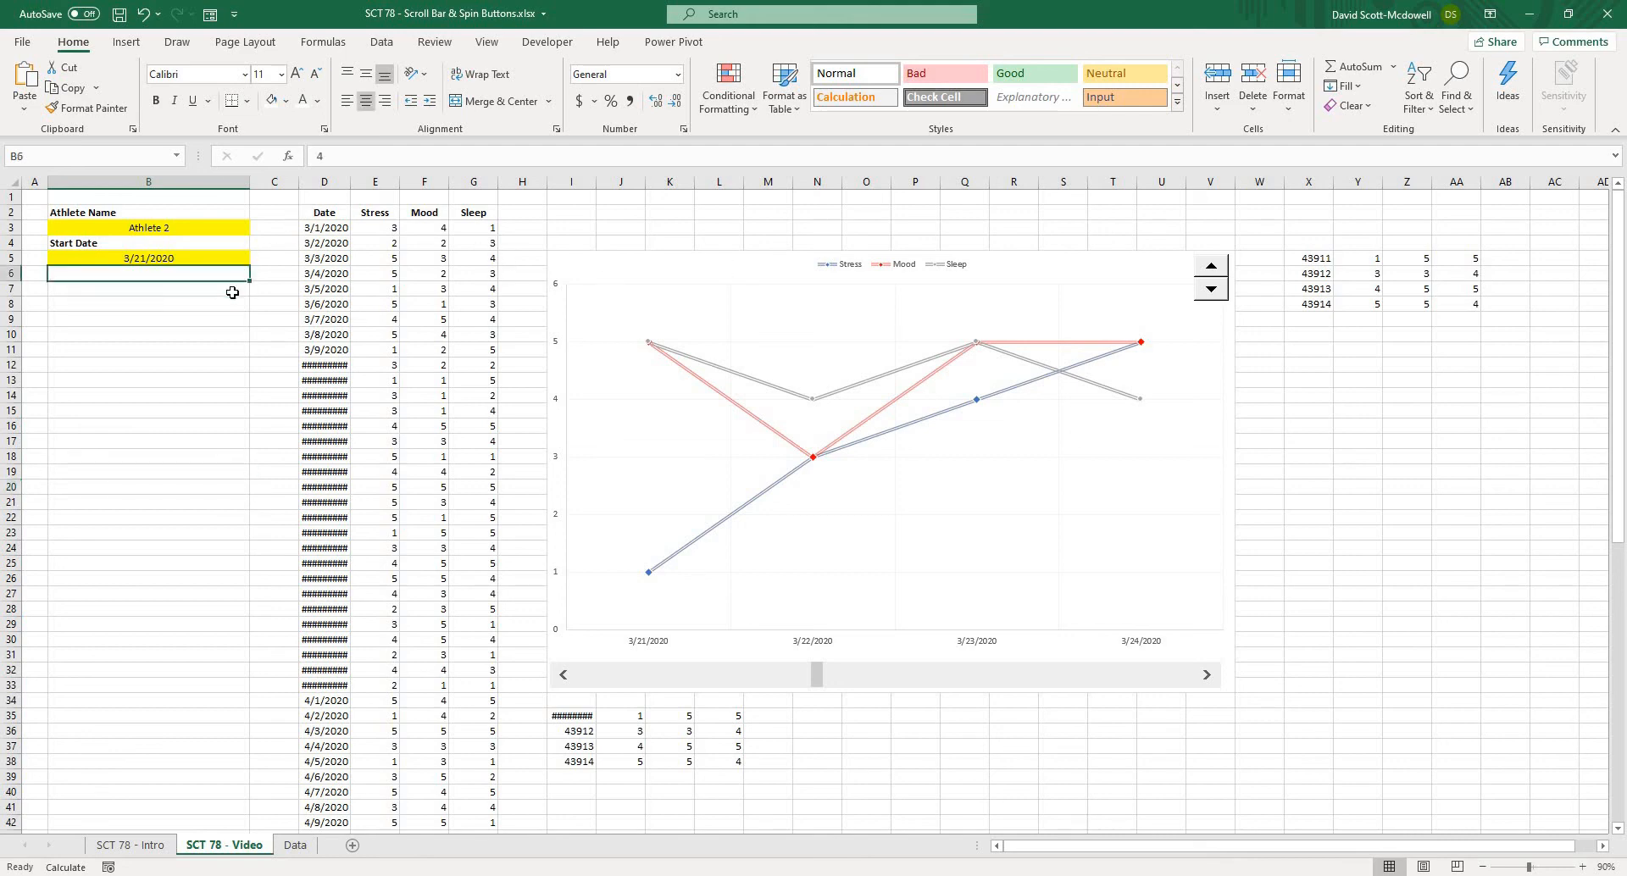
pyautogui.click(232, 290)
pyautogui.click(228, 305)
# Apply the white font color to columns D through AB to conceal the helper data around the chart
pyautogui.click(1287, 406)
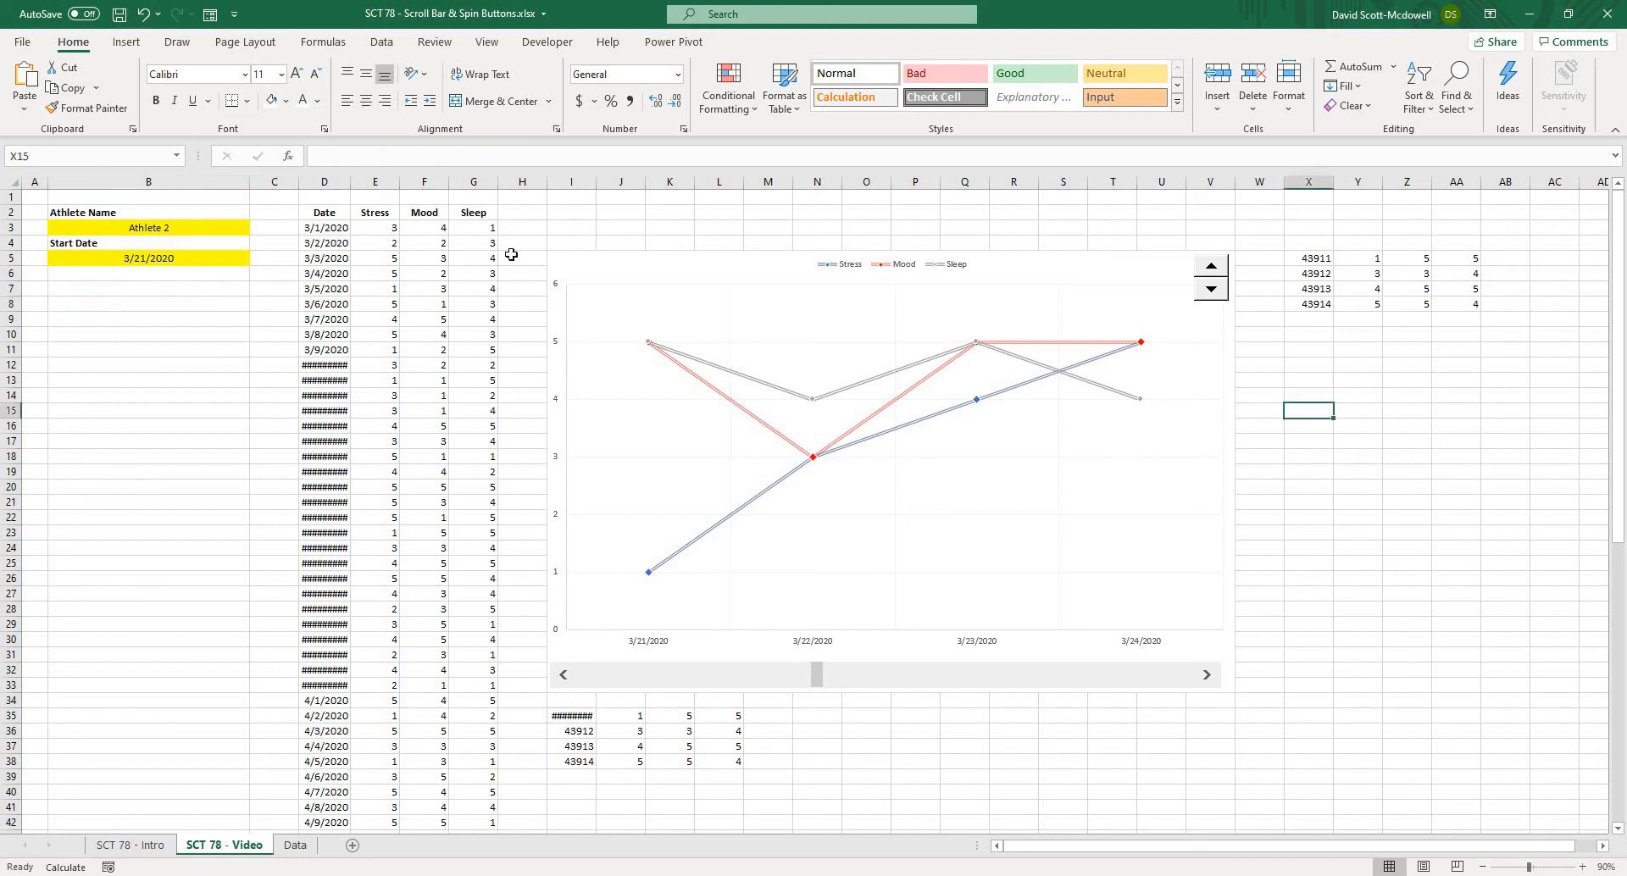
pyautogui.moveTo(314, 178); pyautogui.dragTo(1517, 179)
pyautogui.click(302, 100)
pyautogui.click(175, 475)
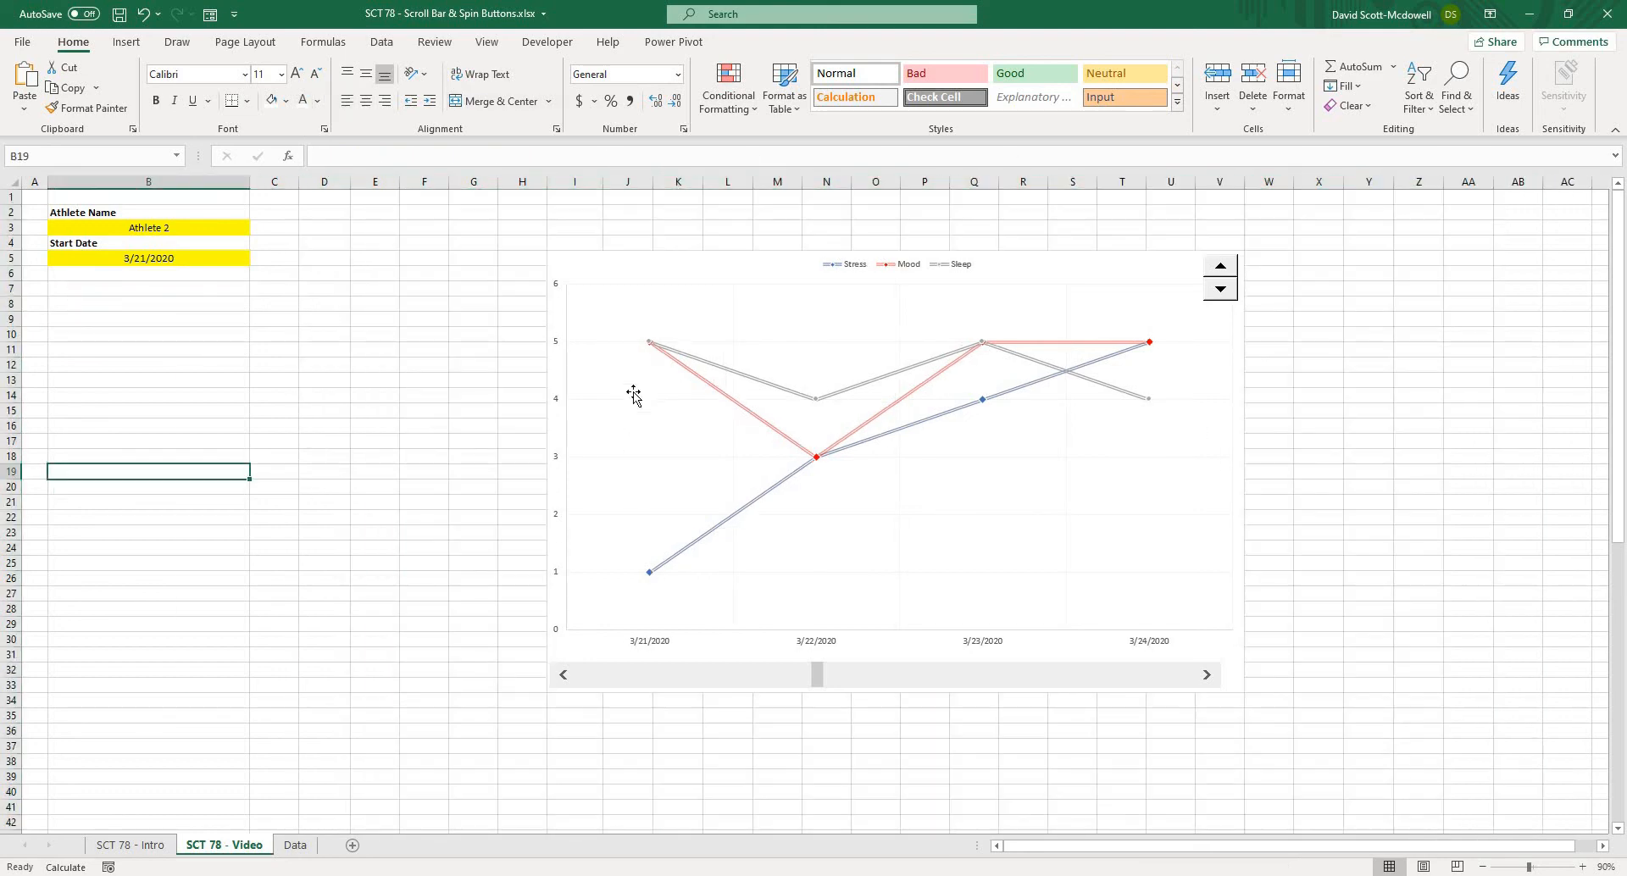
# Test the spin button by raising the charted day count several steps and lowering it to 6 days
pyautogui.click(1221, 268)
pyautogui.click(1221, 272)
pyautogui.click(1221, 272)
pyautogui.click(1221, 272)
pyautogui.click(1221, 272)
pyautogui.click(1222, 272)
pyautogui.click(1221, 272)
pyautogui.click(1222, 295)
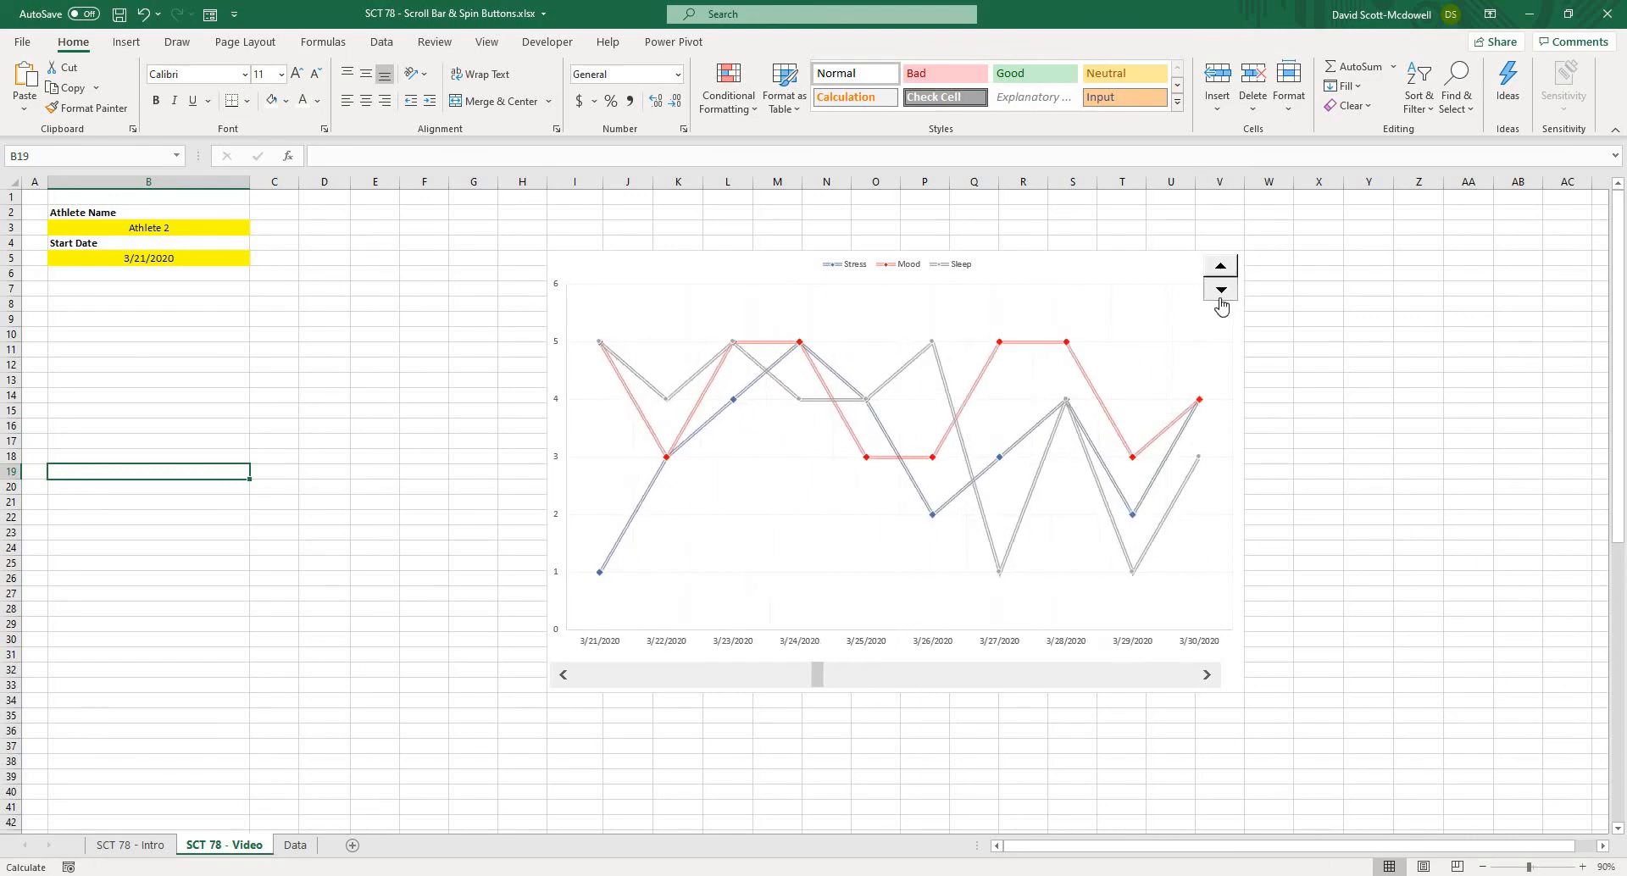
pyautogui.doubleClick(1222, 295)
# Test the scroll bar by advancing the start date in single steps to 3/25/2020
pyautogui.click(1207, 674)
pyautogui.click(1207, 675)
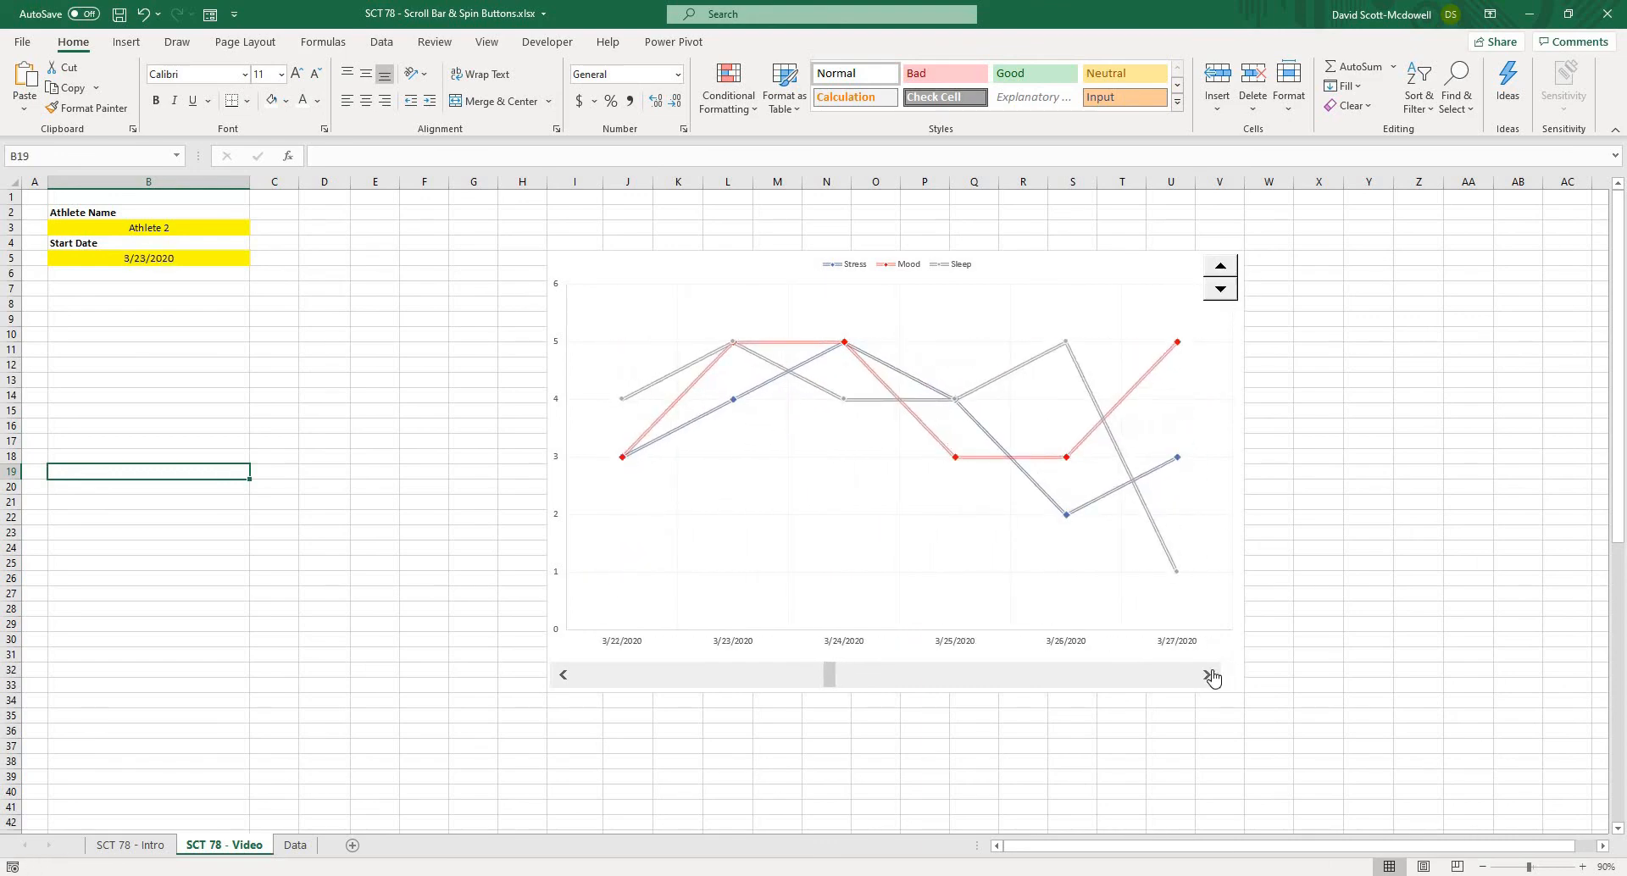
pyautogui.click(1207, 675)
pyautogui.click(1211, 675)
pyautogui.click(1346, 607)
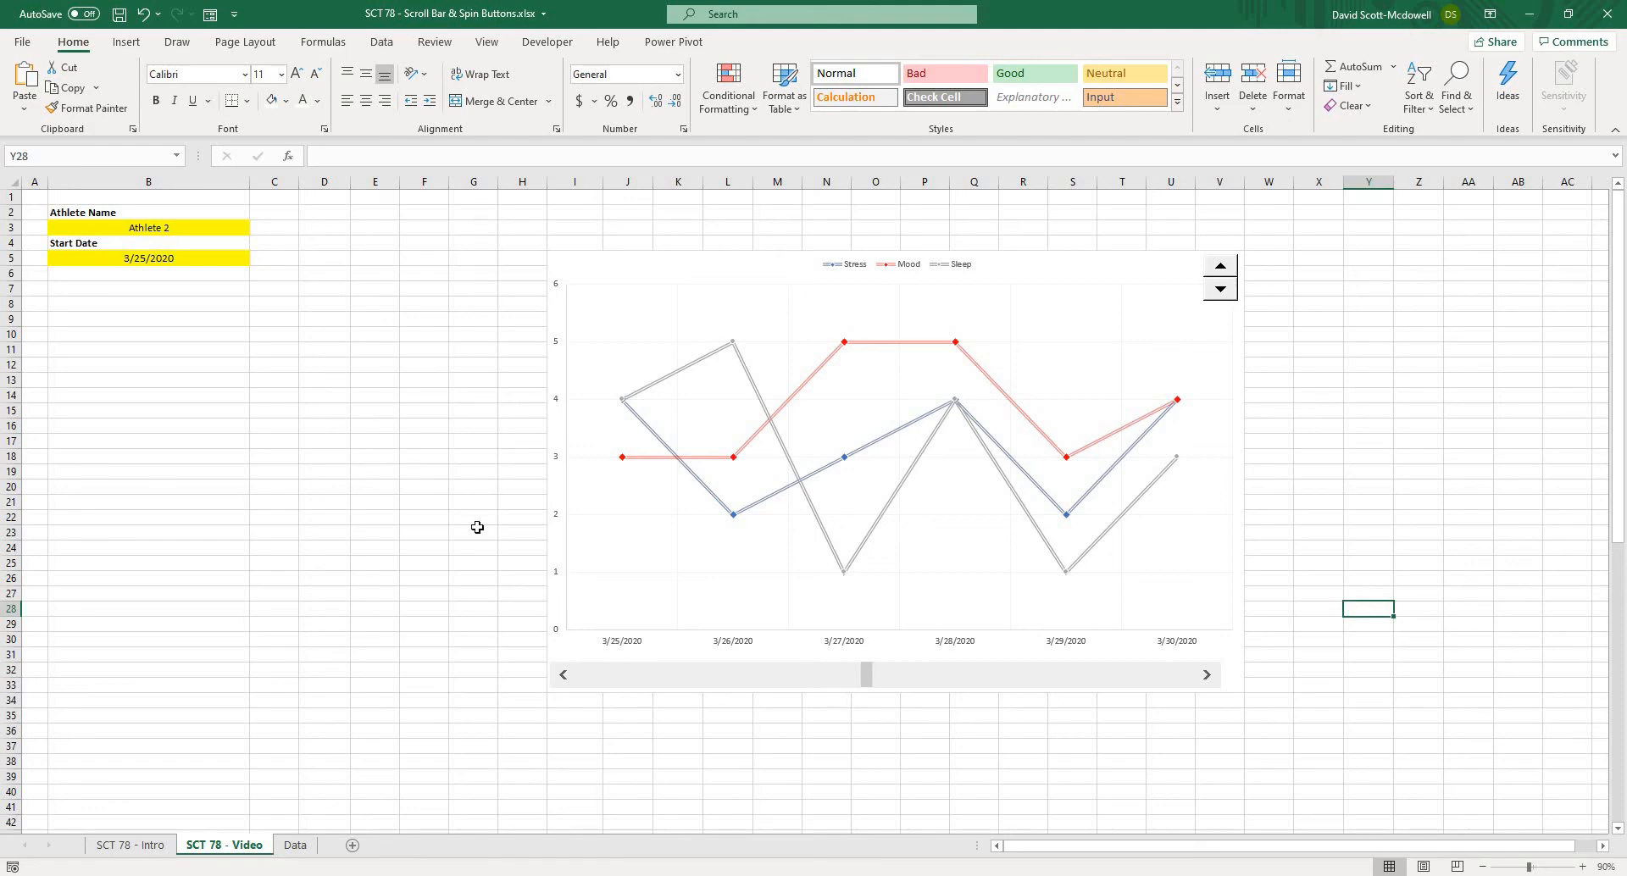
# Enter the text DSMStrength in cell B19
pyautogui.click(109, 474)
pyautogui.write('DSMStrength')
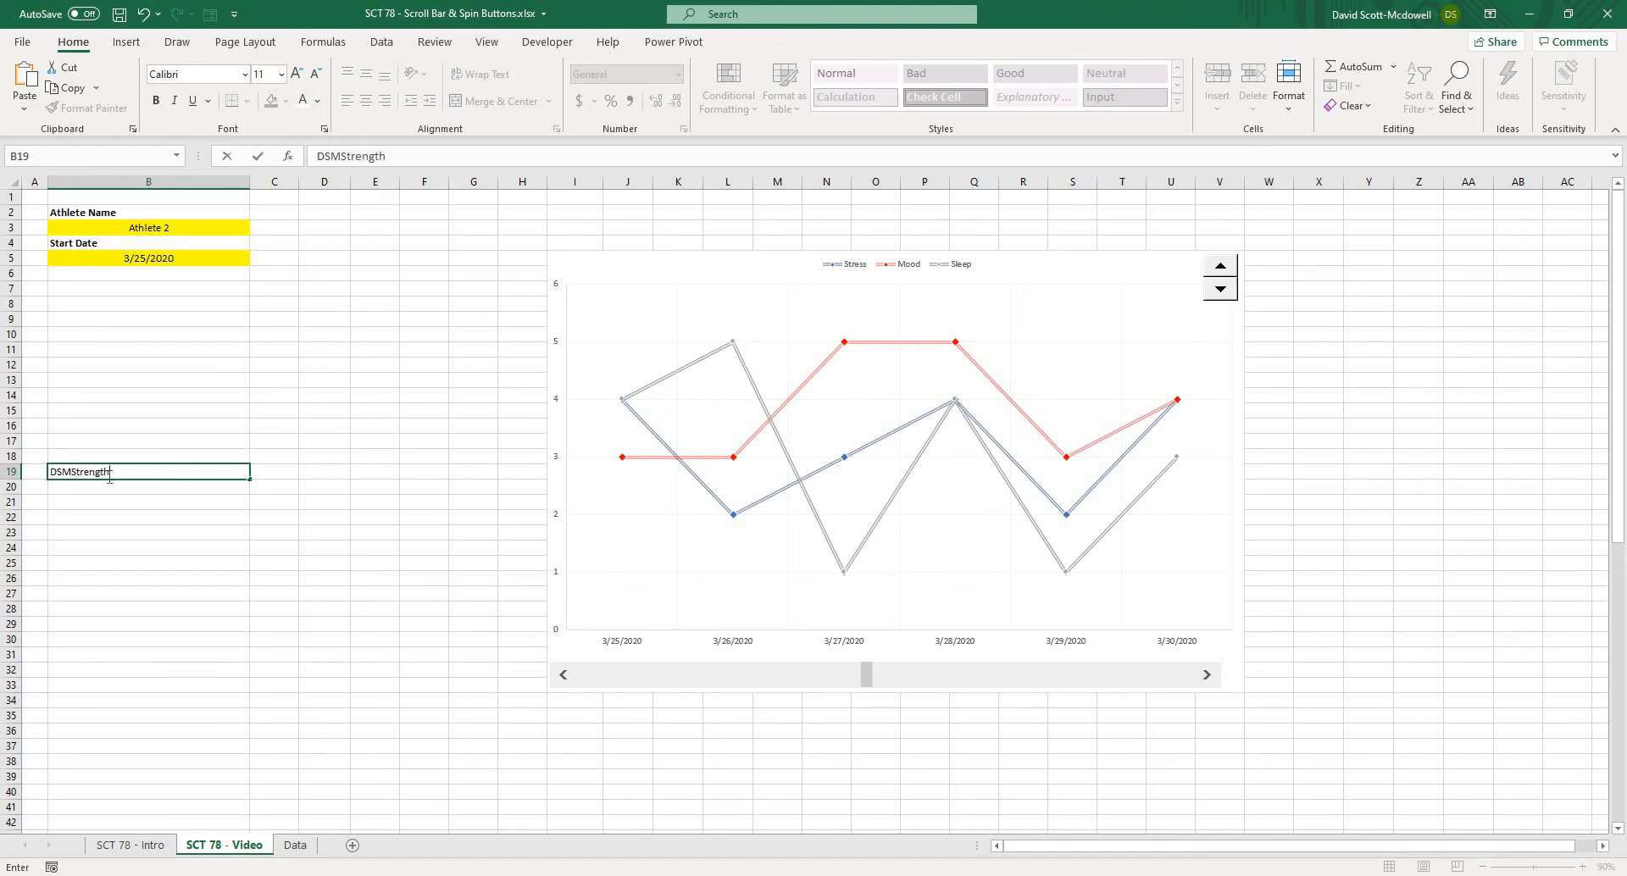
pyautogui.press('Return')
pyautogui.click(195, 568)
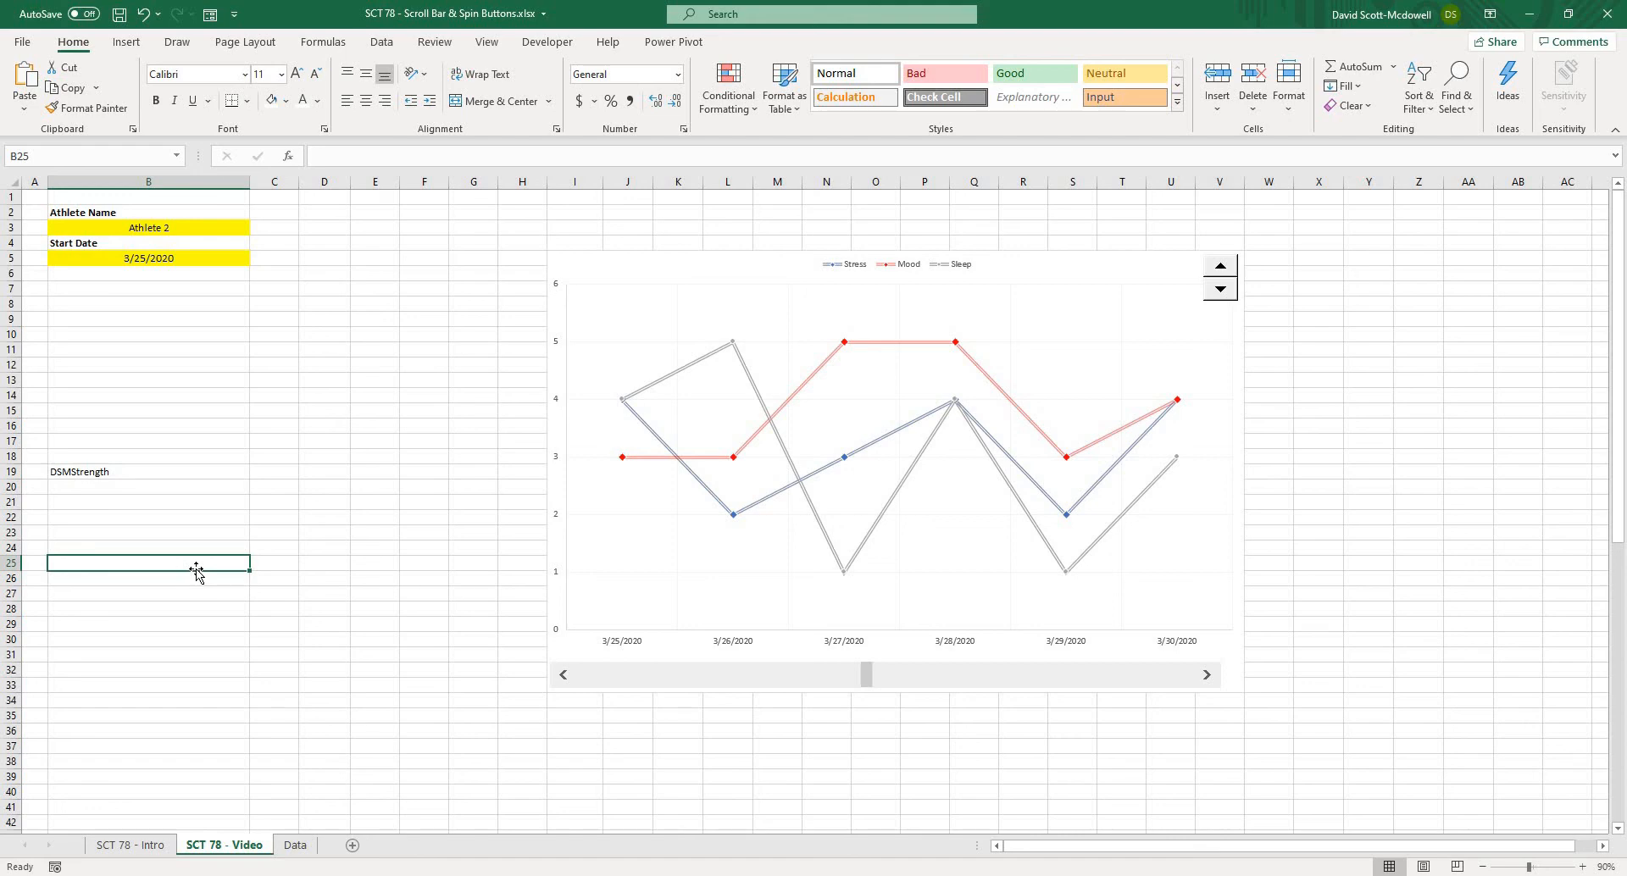
pyautogui.click(320, 516)
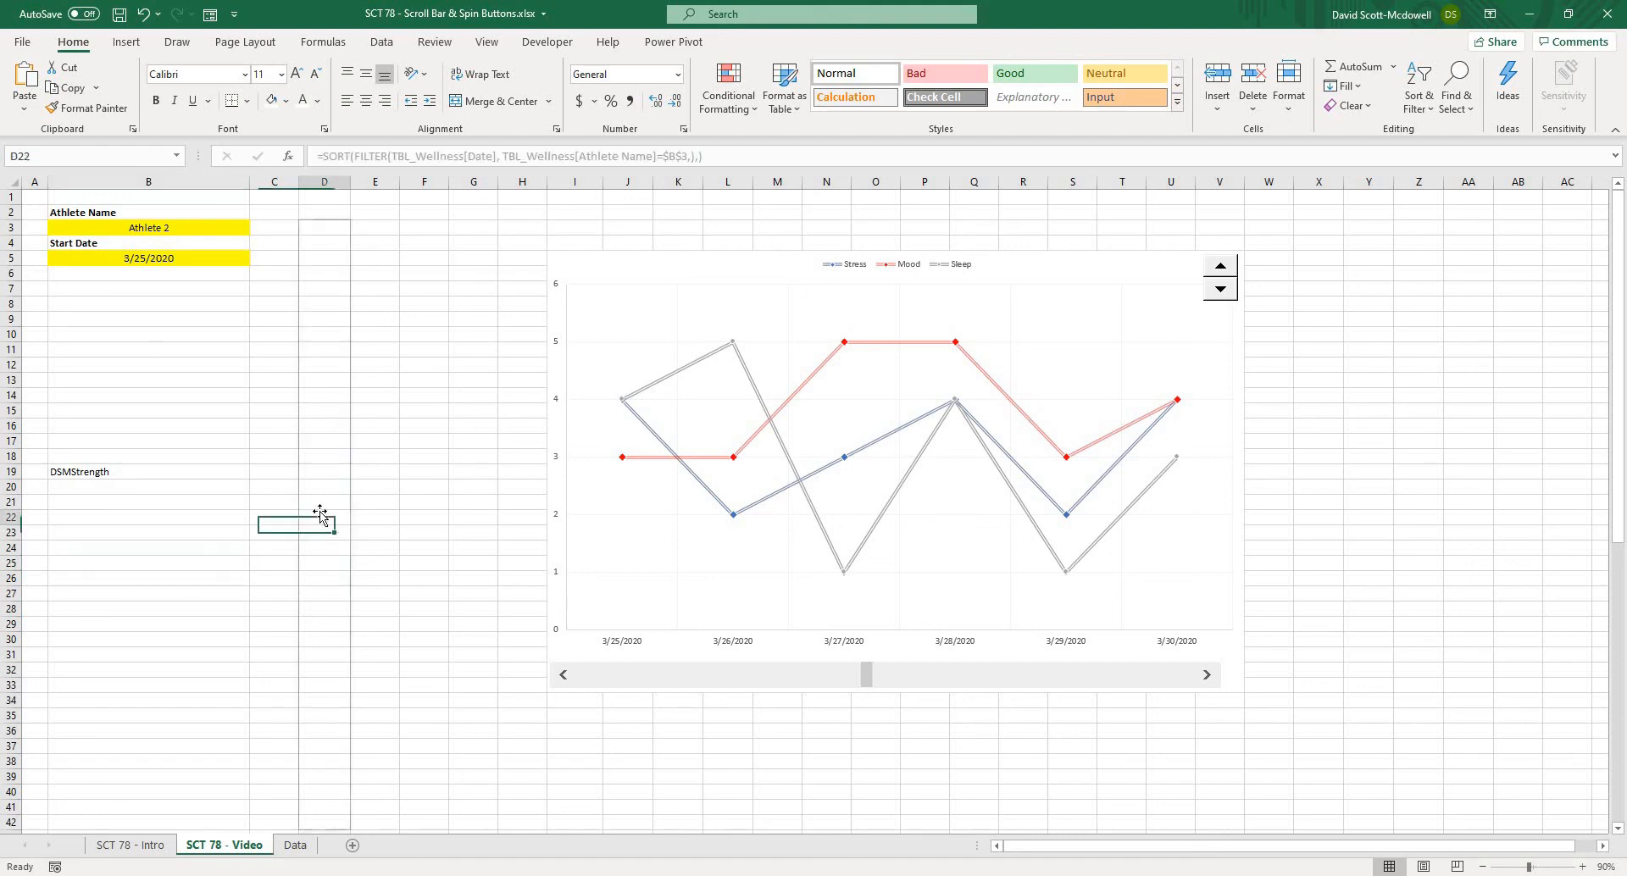
pyautogui.click(431, 498)
pyautogui.click(473, 498)
pyautogui.click(526, 509)
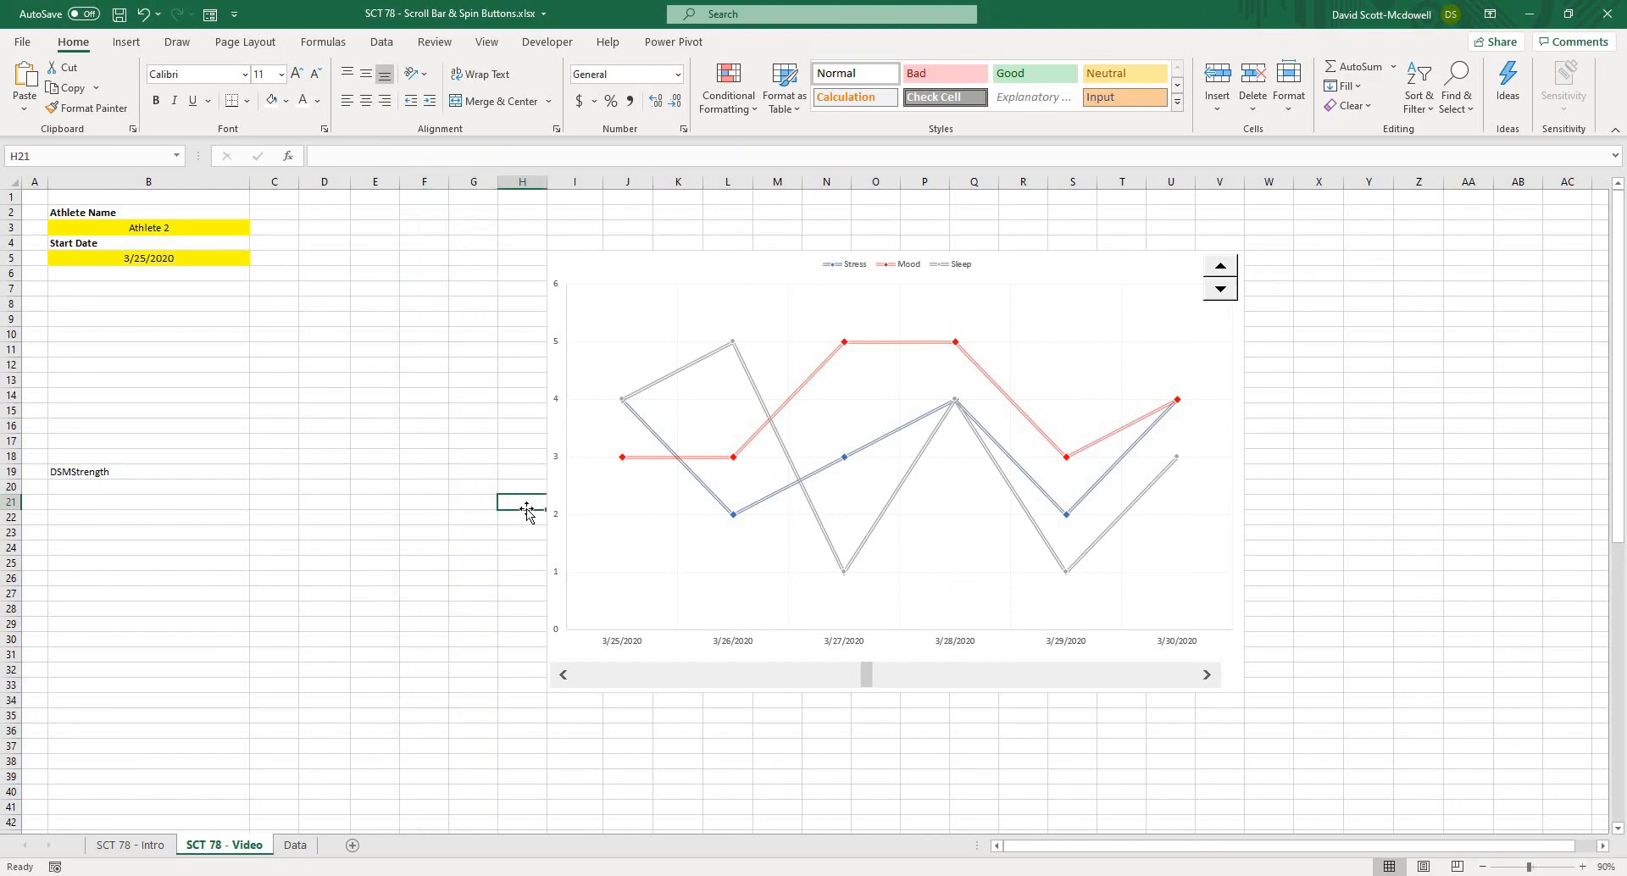